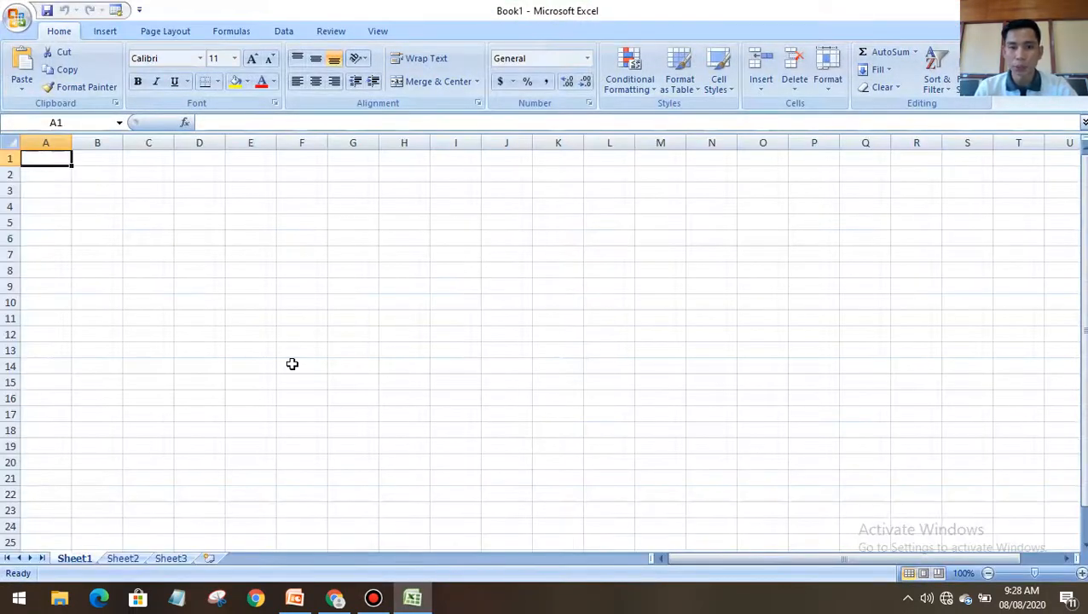
{"action": "left_click", "coordinate": [296, 599]}
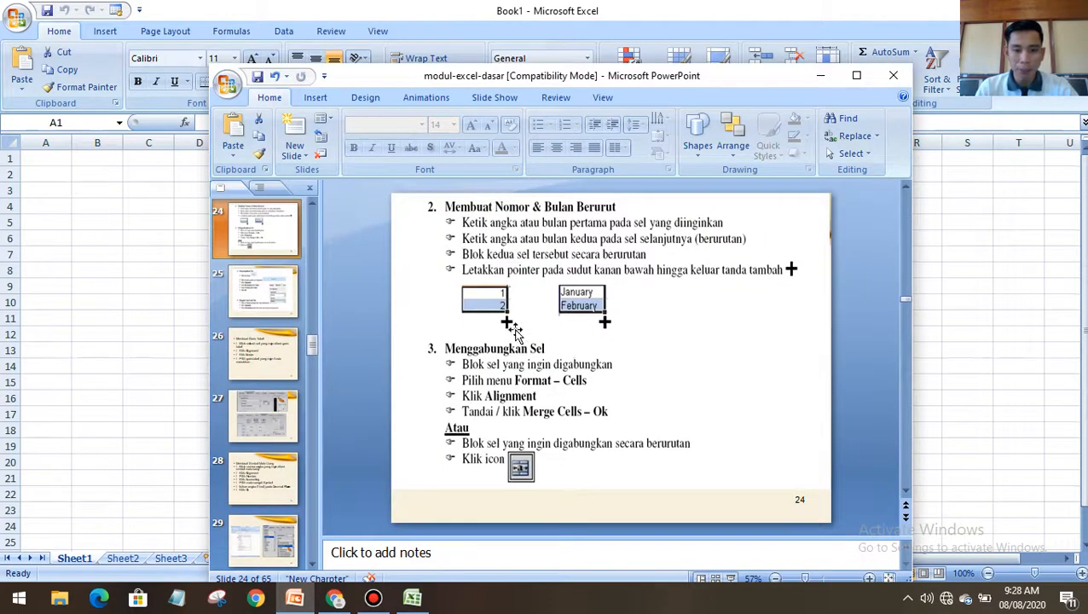
{"action": "left_click", "coordinate": [74, 196]}
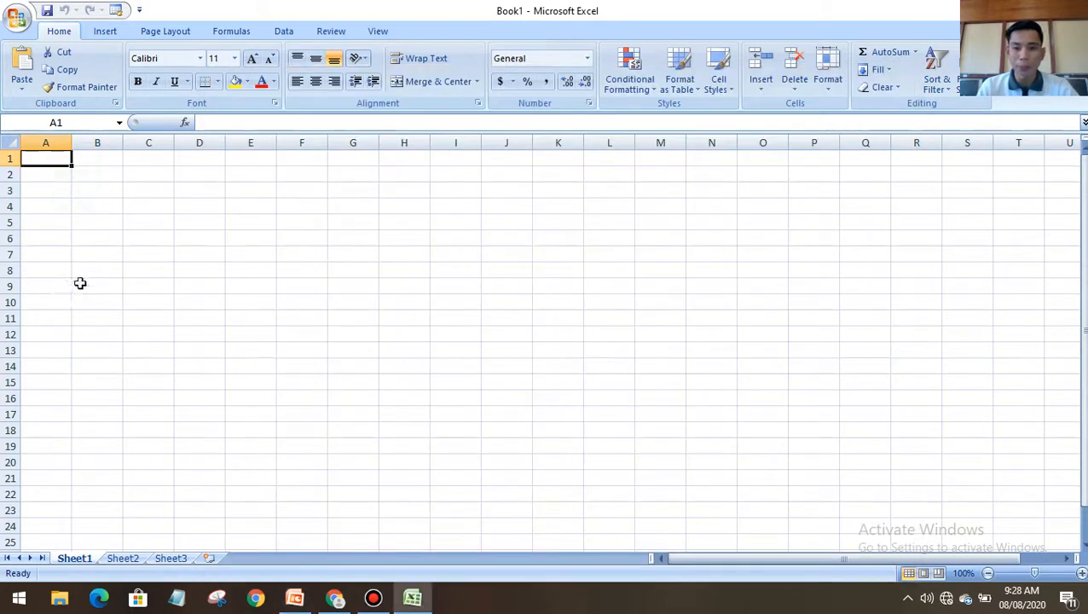
{"action": "left_click", "coordinate": [54, 174]}
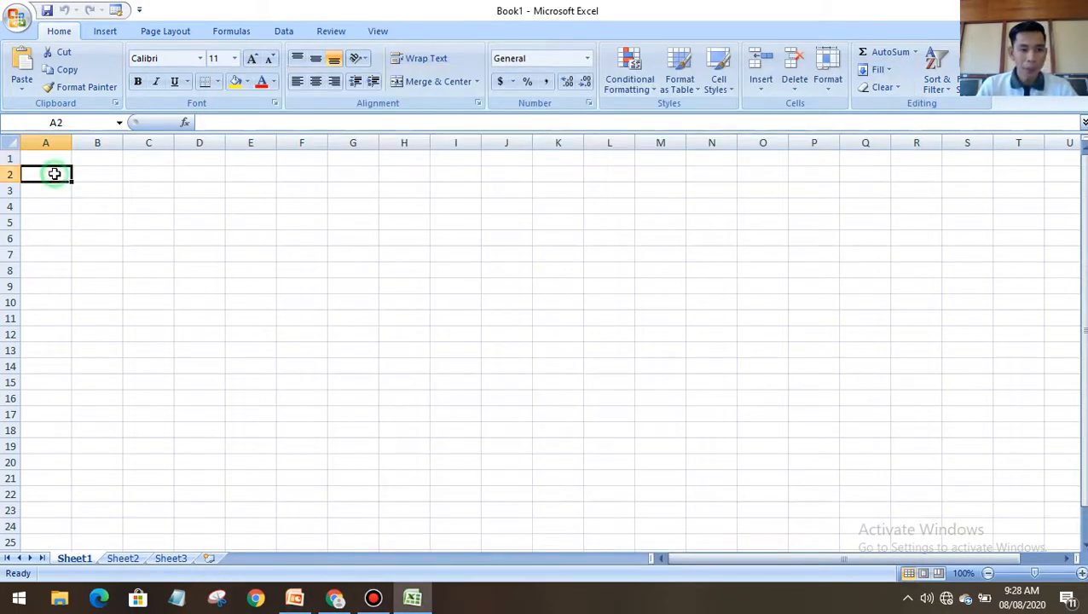
{"action": "left_click", "coordinate": [52, 160]}
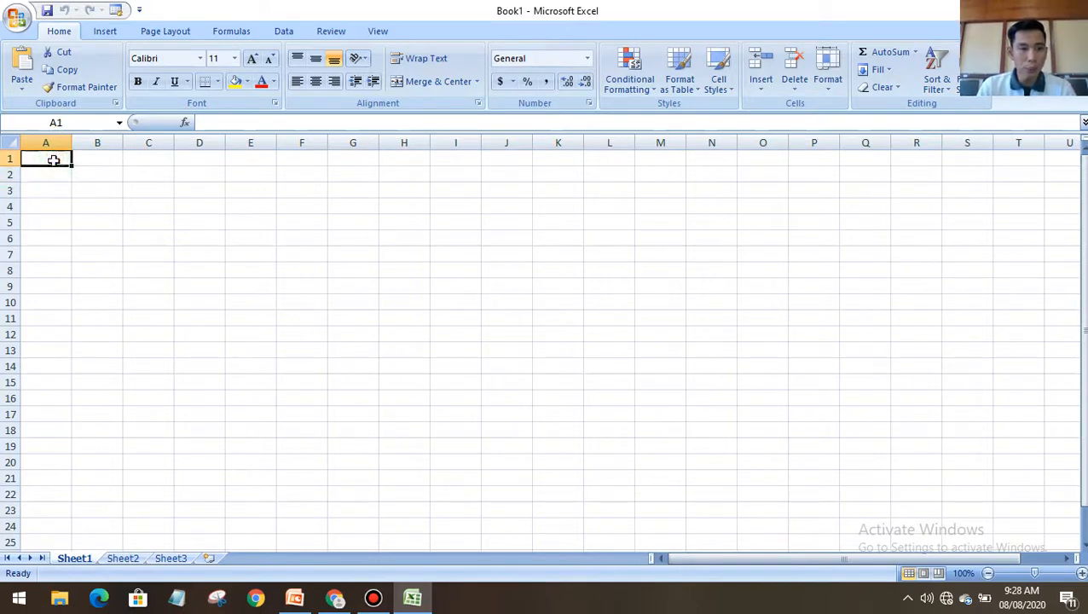
{"action": "left_click", "coordinate": [55, 175]}
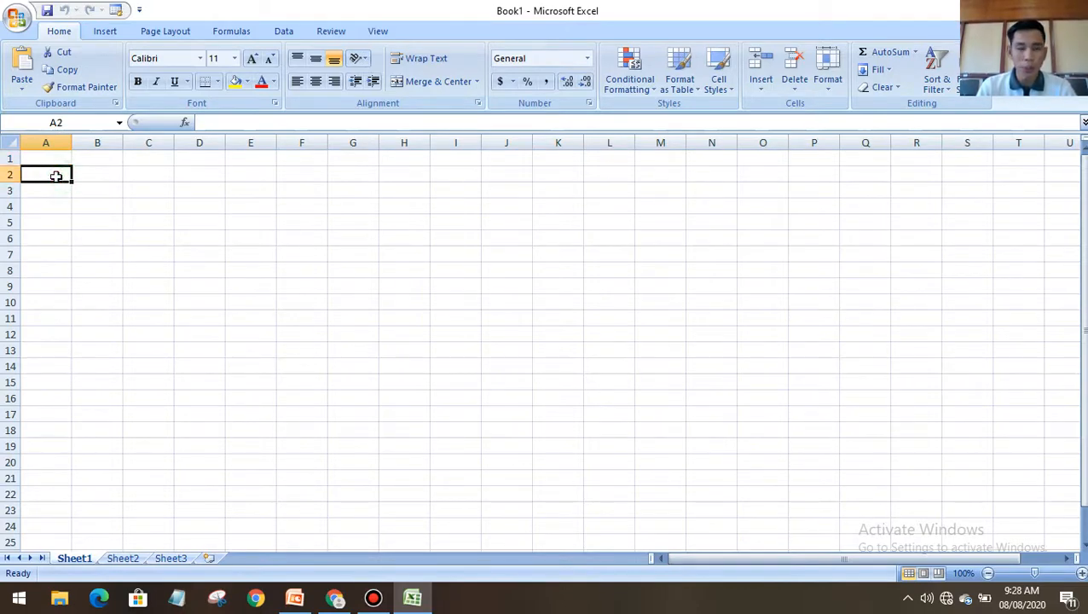
{"action": "left_click", "coordinate": [58, 187]}
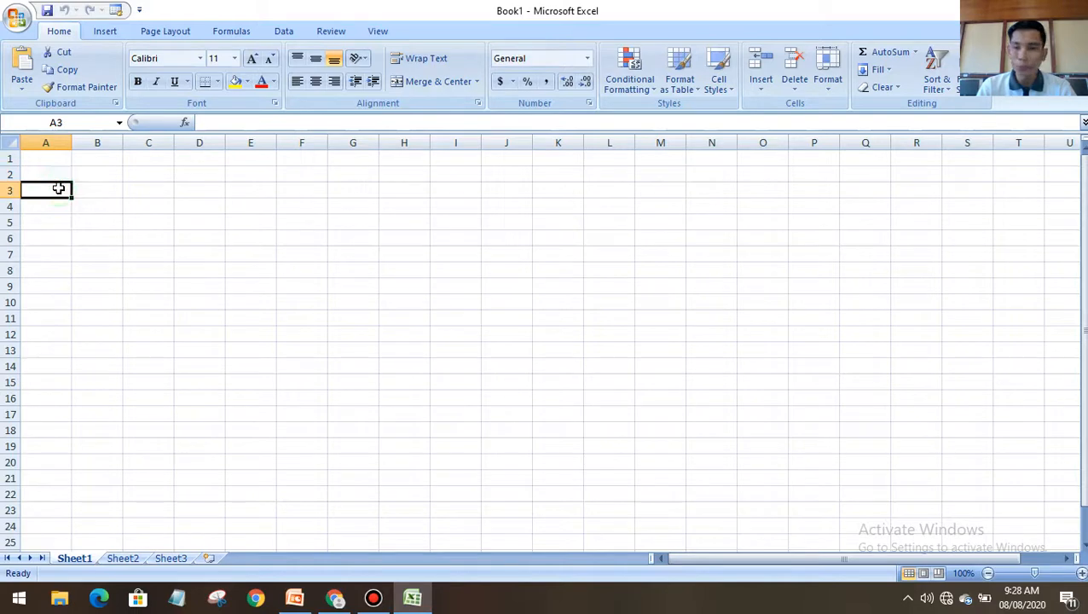
Enter the title "JUDUL MAPEL" in cell A1
{"action": "left_click", "coordinate": [48, 161]}
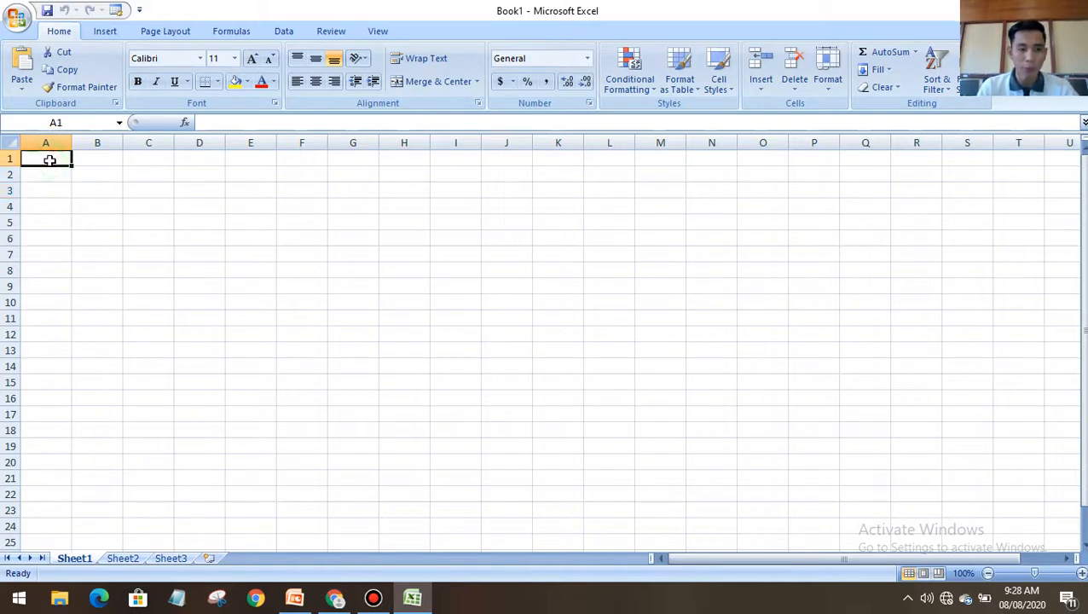
{"action": "type", "text": "JUDUL"}
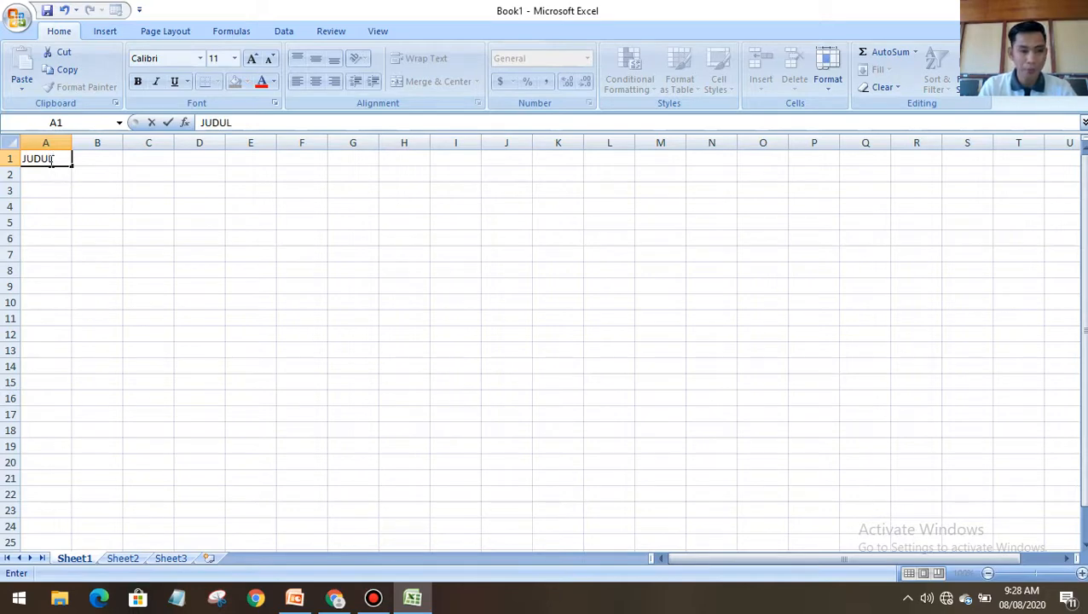
{"action": "key", "text": "Return"}
{"action": "type", "text": "TE"}
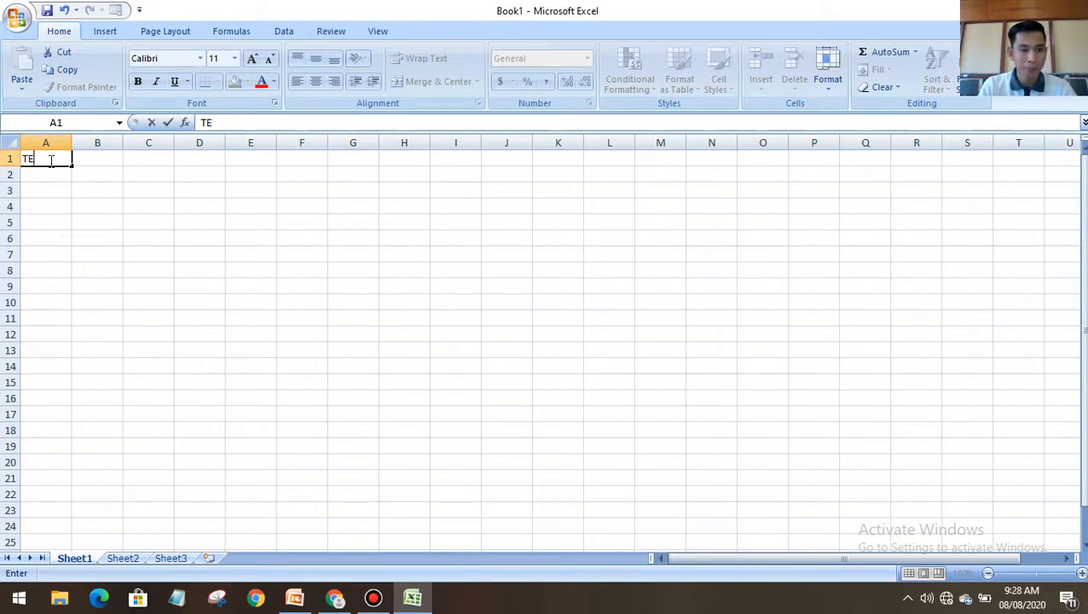
{"action": "type", "text": "JUDUL"}
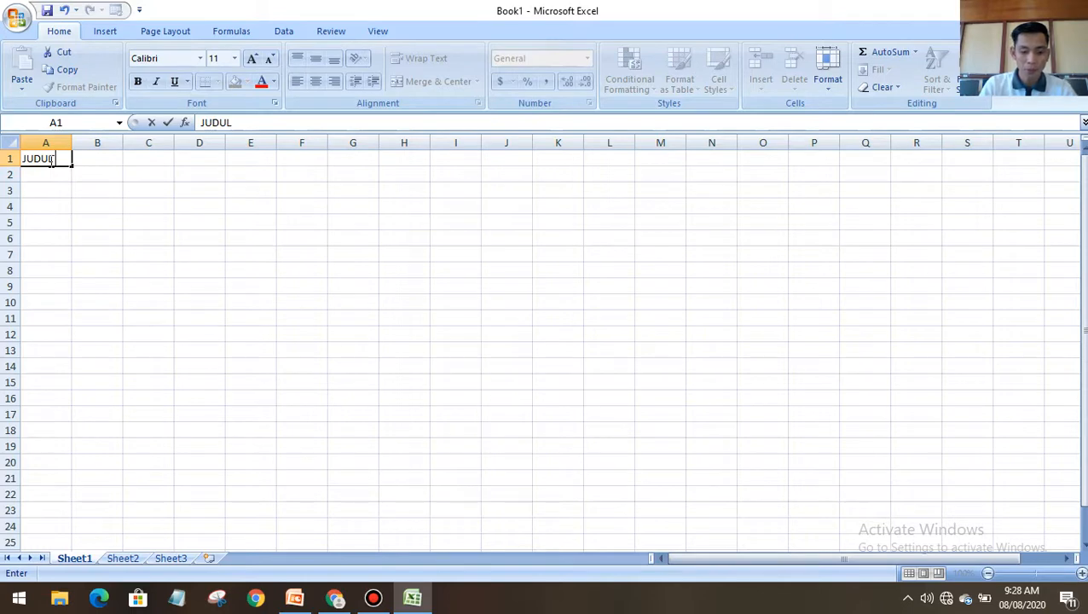
{"action": "key", "text": "Return"}
{"action": "key", "text": "Return"}
{"action": "key", "text": "Return"}
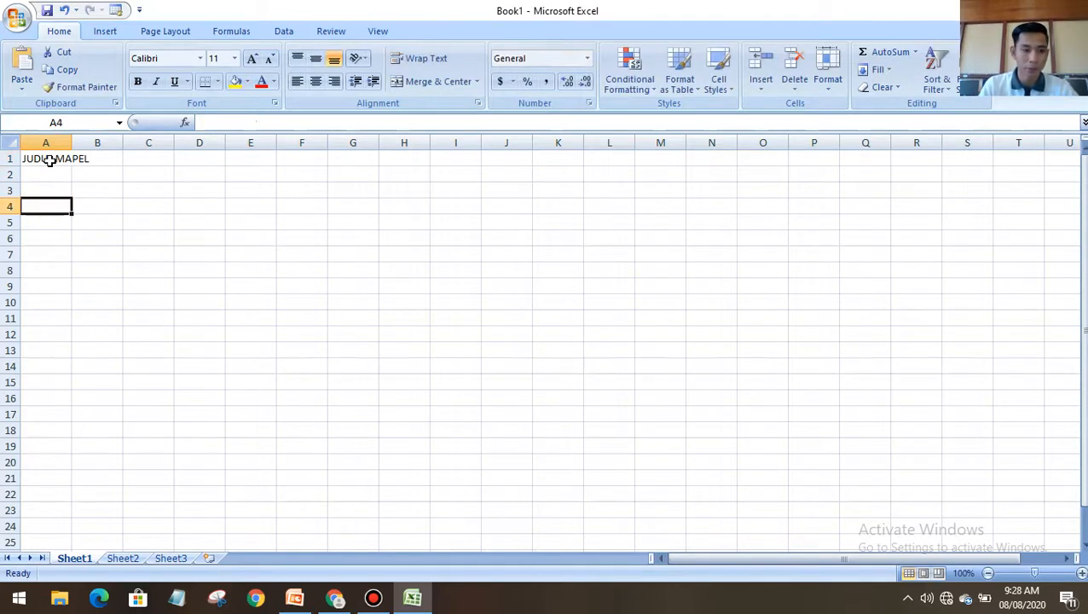
Enter the column headers NO, NAMA and KELAS in cells A3 to C3
{"action": "left_click", "coordinate": [36, 189]}
{"action": "left_click", "coordinate": [295, 597]}
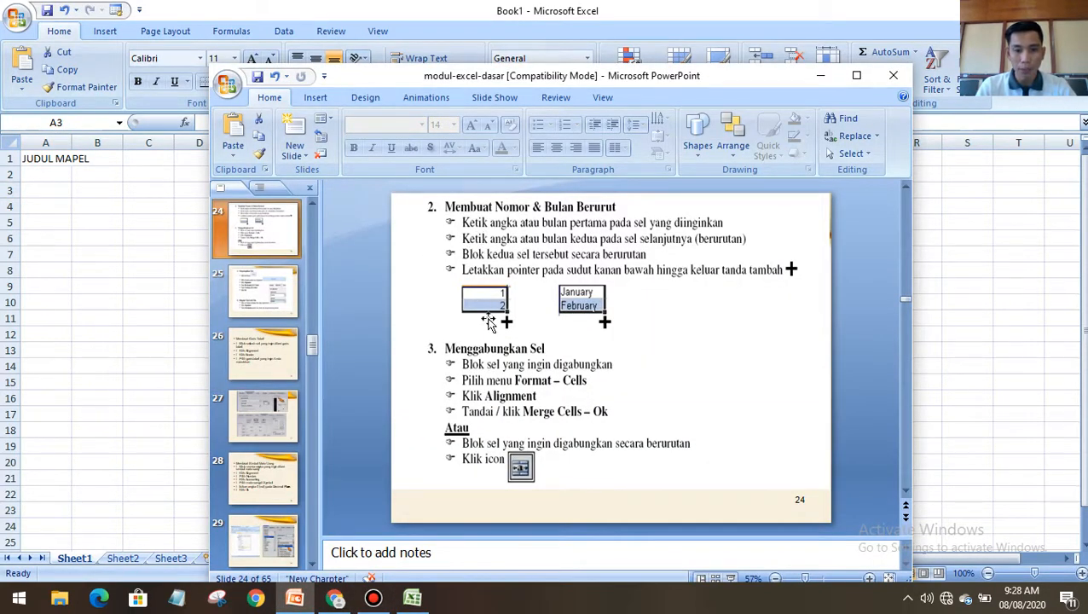
{"action": "left_click", "coordinate": [48, 186]}
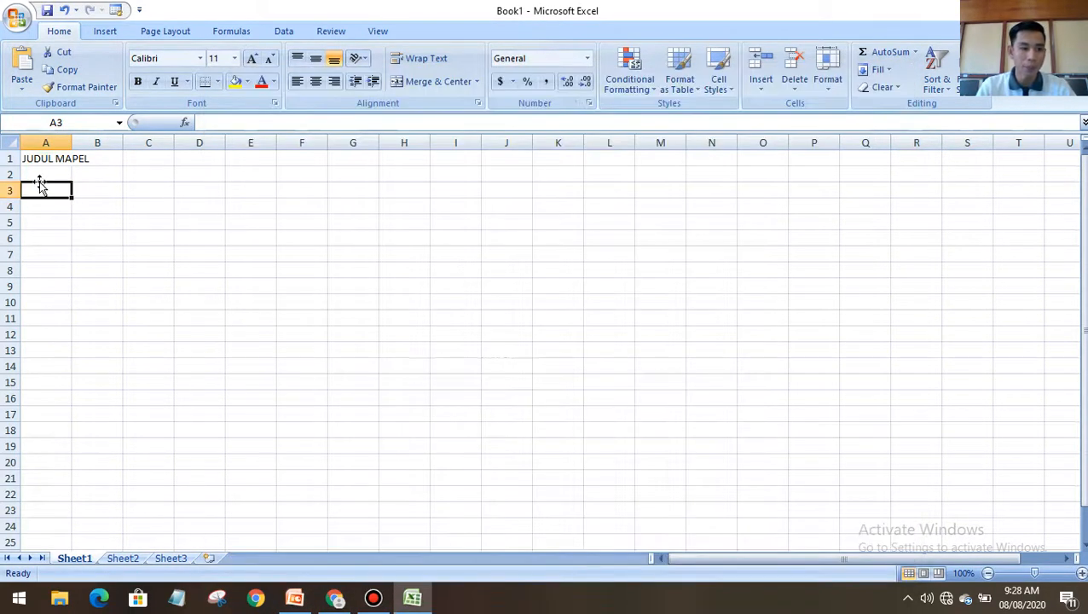
{"action": "type", "text": "NO"}
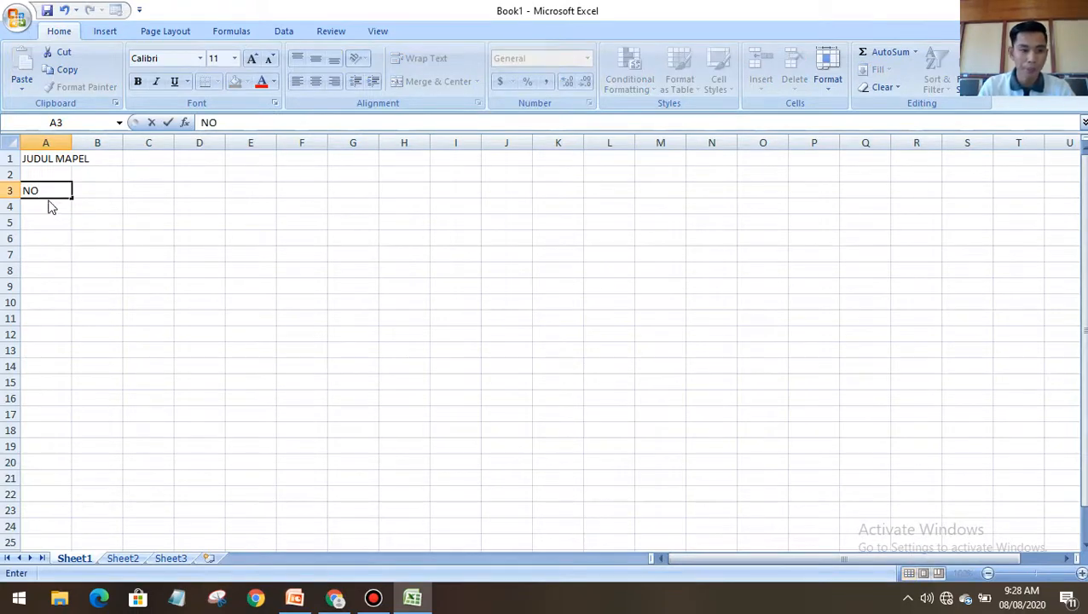
{"action": "key", "text": "Tab"}
{"action": "type", "text": "NAM"}
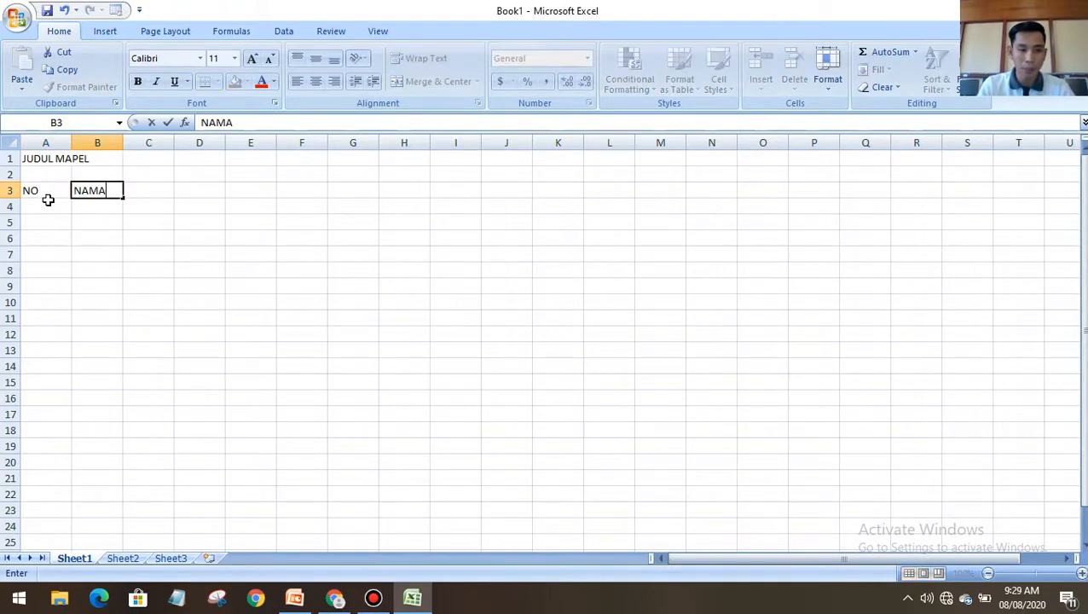
{"action": "key", "text": "Tab"}
{"action": "type", "text": "KE"}
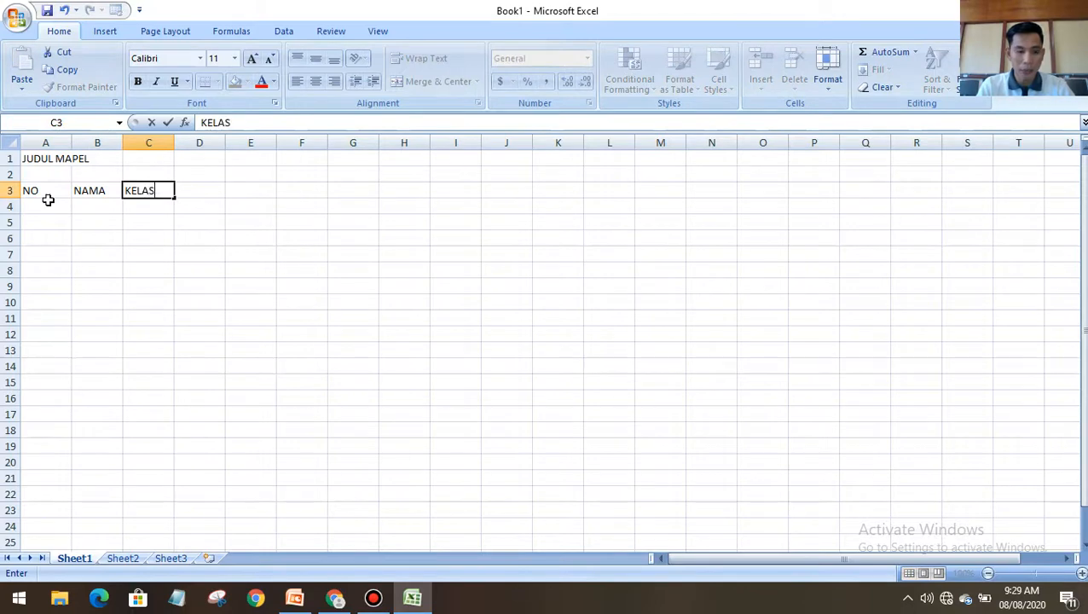
{"action": "type", "text": "LAS"}
{"action": "left_click", "coordinate": [116, 221]}
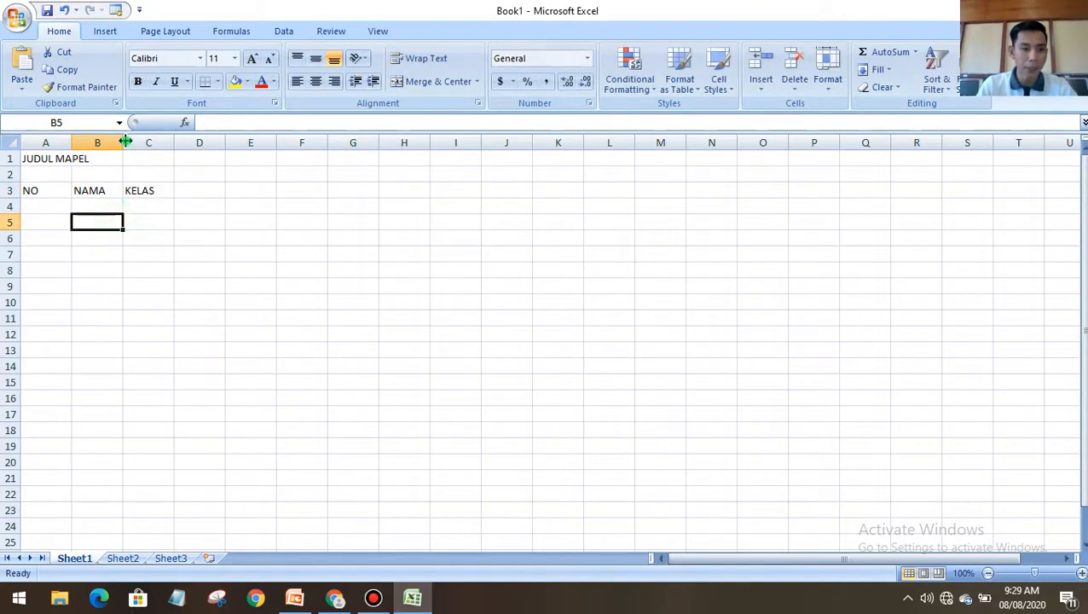
Widen the NAMA column moderately and the NO column very slightly
{"action": "left_click_drag", "start_coordinate": [124, 142], "coordinate": [144, 142]}
{"action": "left_click_drag", "start_coordinate": [72, 142], "coordinate": [74, 143]}
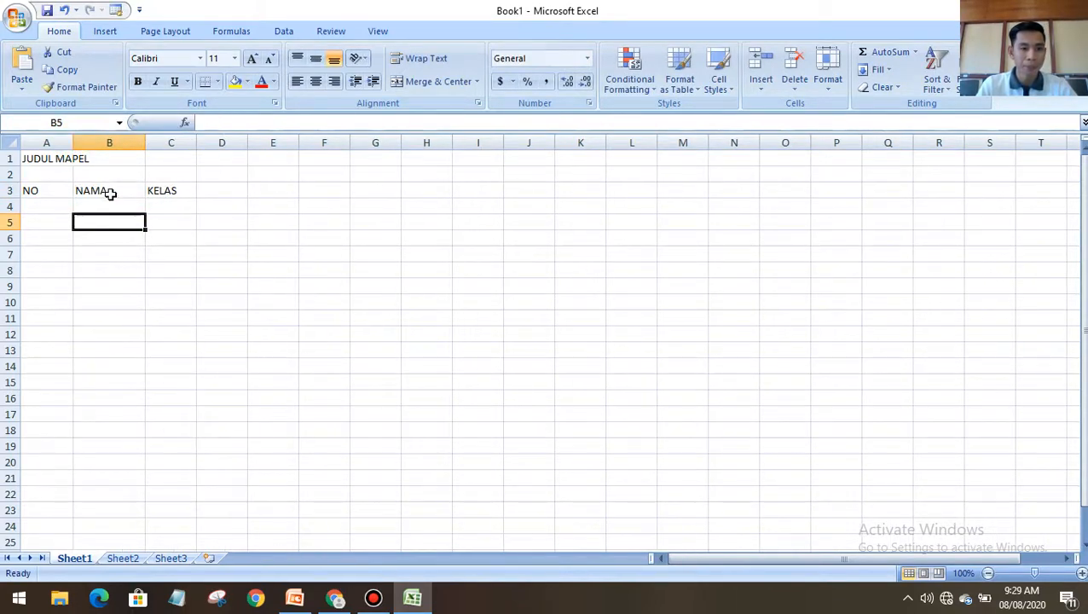
{"action": "left_click", "coordinate": [111, 193]}
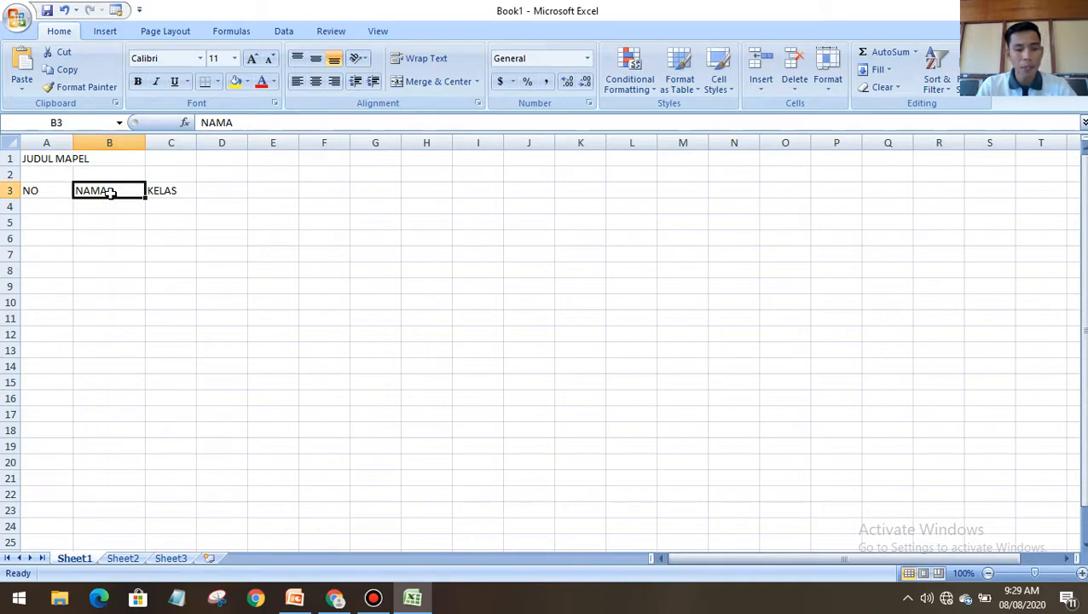
Enter 1 and 2 in A4 and A5, extend the series down to A17, and compare with the numbering example in the PowerPoint module
{"action": "left_click", "coordinate": [56, 205]}
{"action": "type", "text": "1"}
{"action": "key", "text": "Return"}
{"action": "type", "text": "2"}
{"action": "key", "text": "Return"}
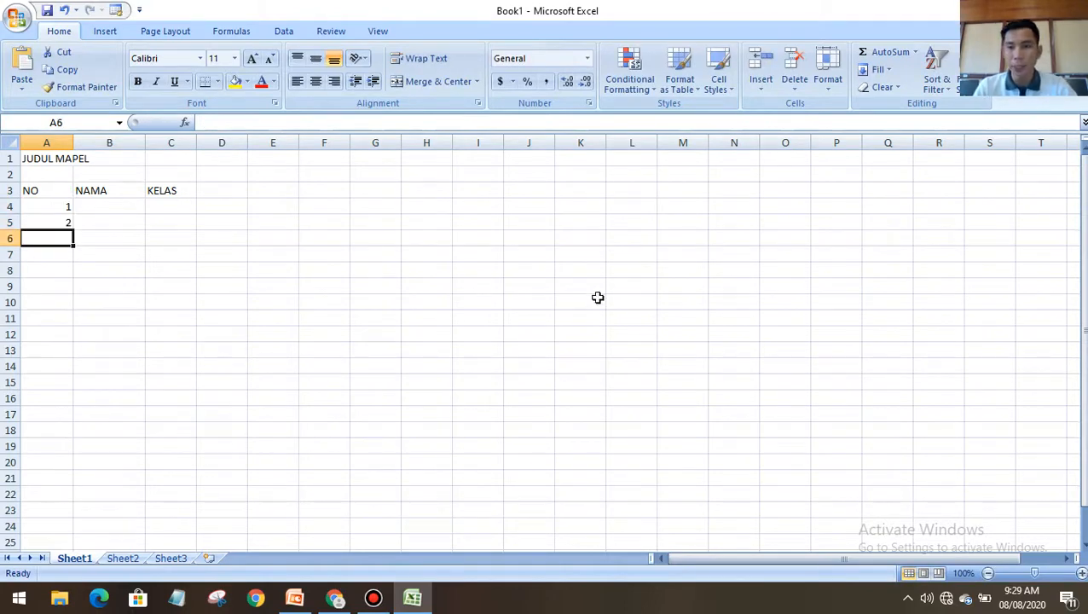
{"action": "left_click_drag", "start_coordinate": [46, 205], "coordinate": [60, 224]}
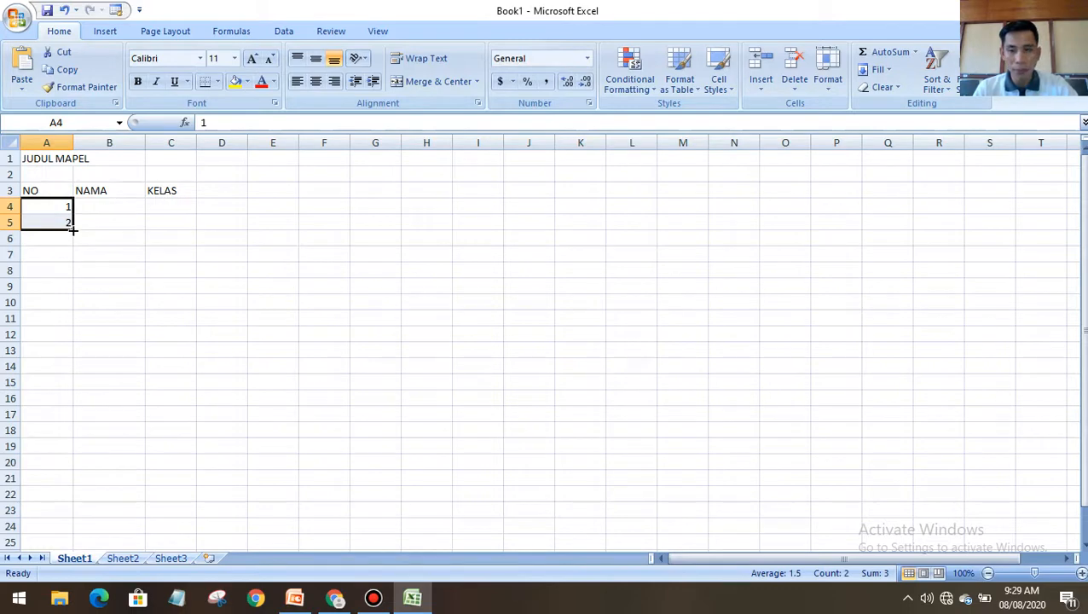
{"action": "left_click_drag", "start_coordinate": [73, 228], "coordinate": [75, 426]}
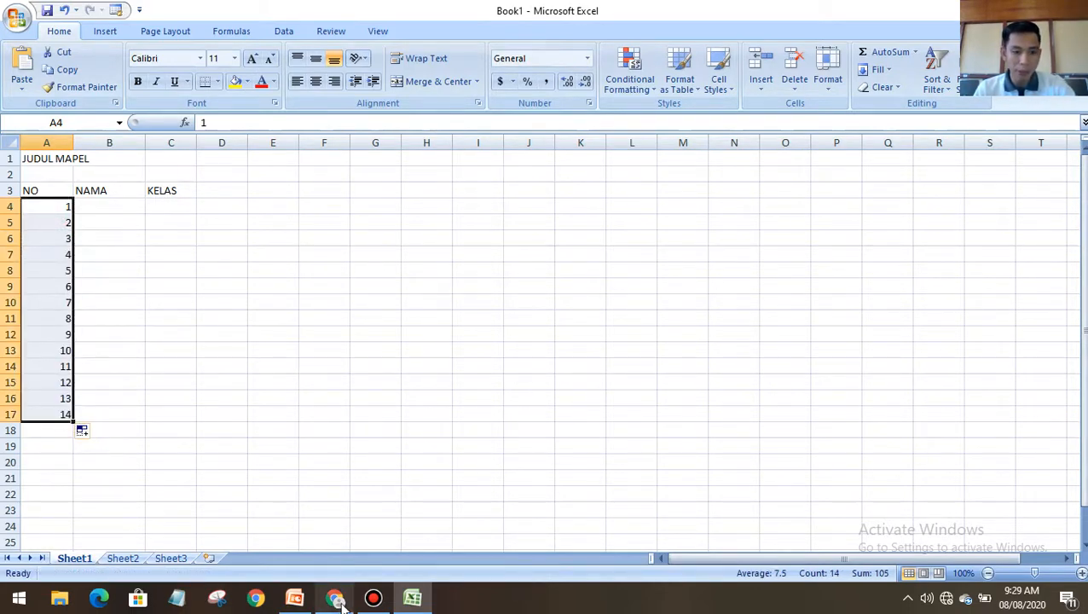
{"action": "left_click", "coordinate": [294, 600]}
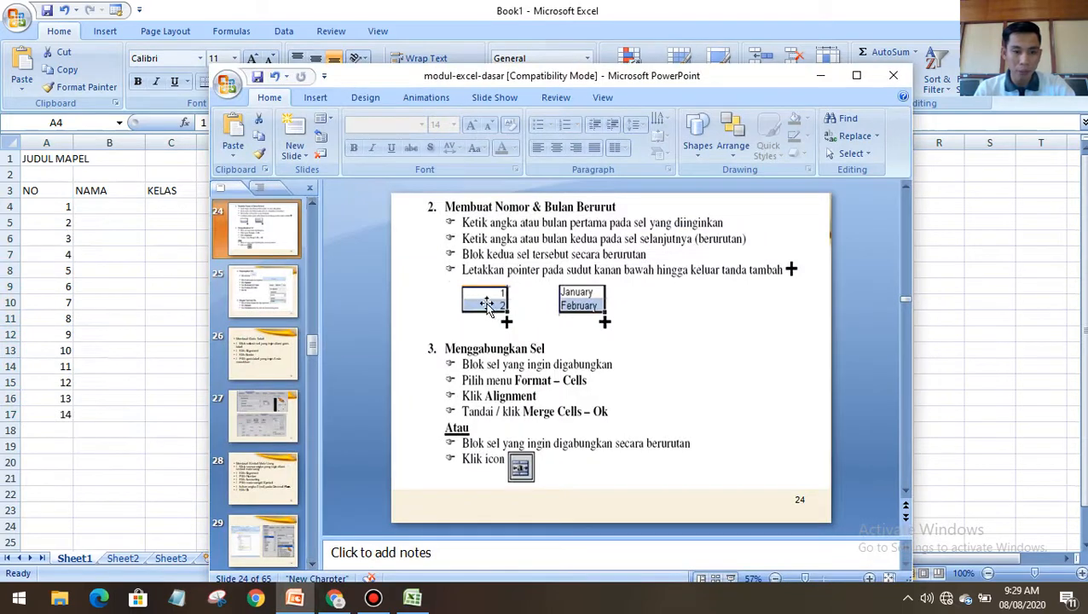
{"action": "left_click", "coordinate": [145, 237]}
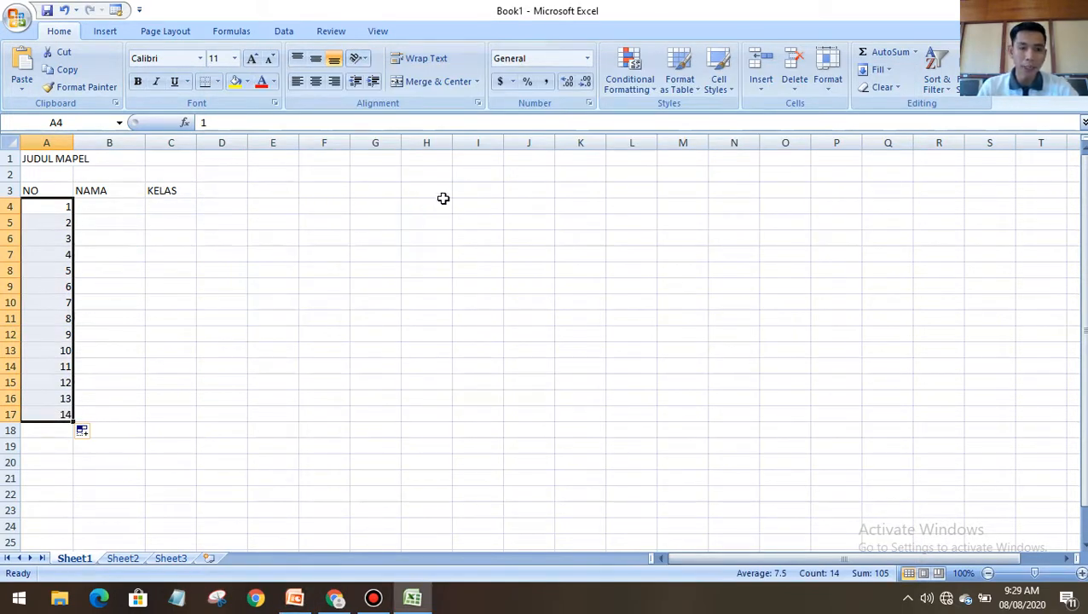
Enter "X AKL" in C4 under KELAS and fill it down to C17
{"action": "left_click", "coordinate": [167, 205]}
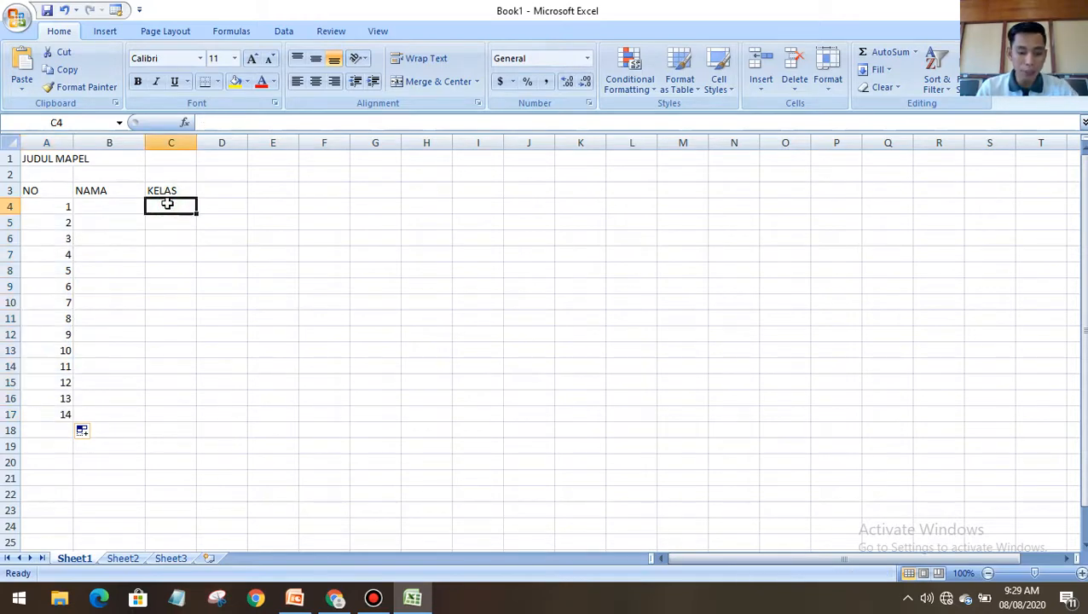
{"action": "type", "text": "X"}
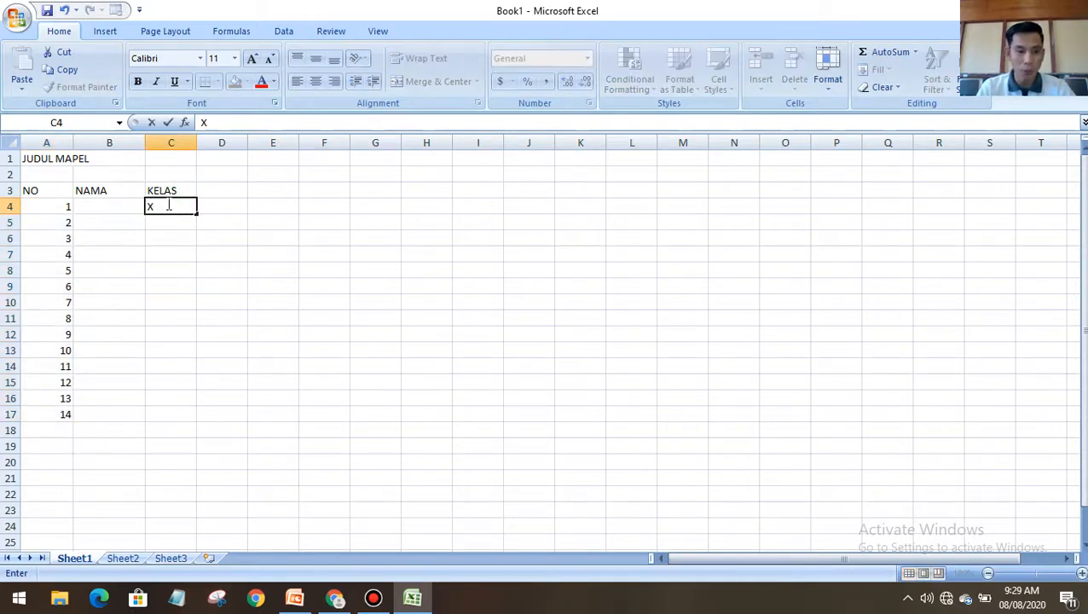
{"action": "type", "text": " AKL"}
{"action": "left_click", "coordinate": [212, 249]}
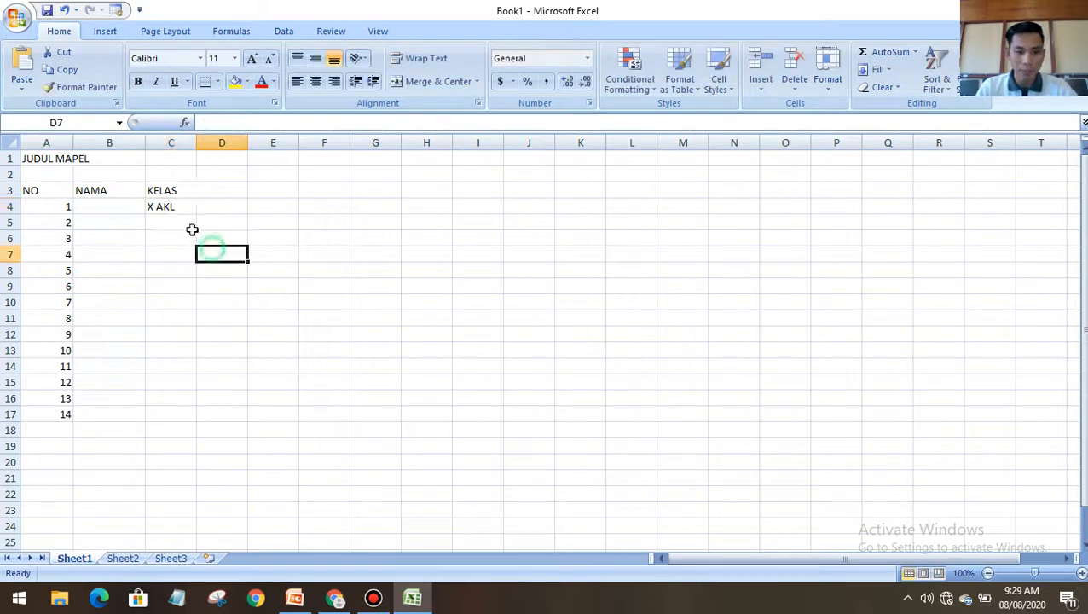
{"action": "left_click", "coordinate": [178, 207]}
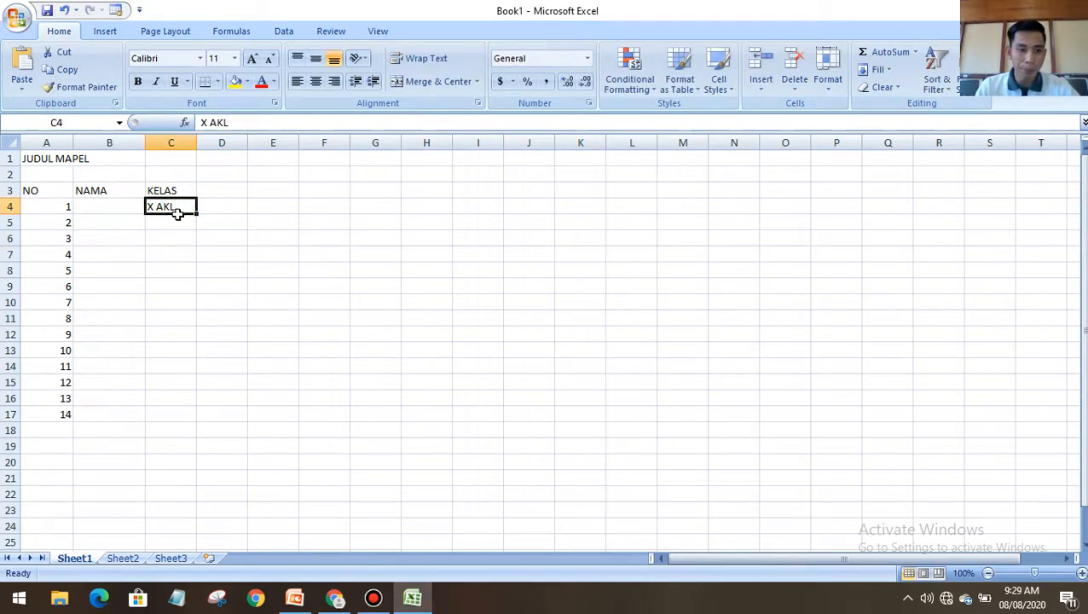
{"action": "left_click_drag", "start_coordinate": [197, 215], "coordinate": [187, 419]}
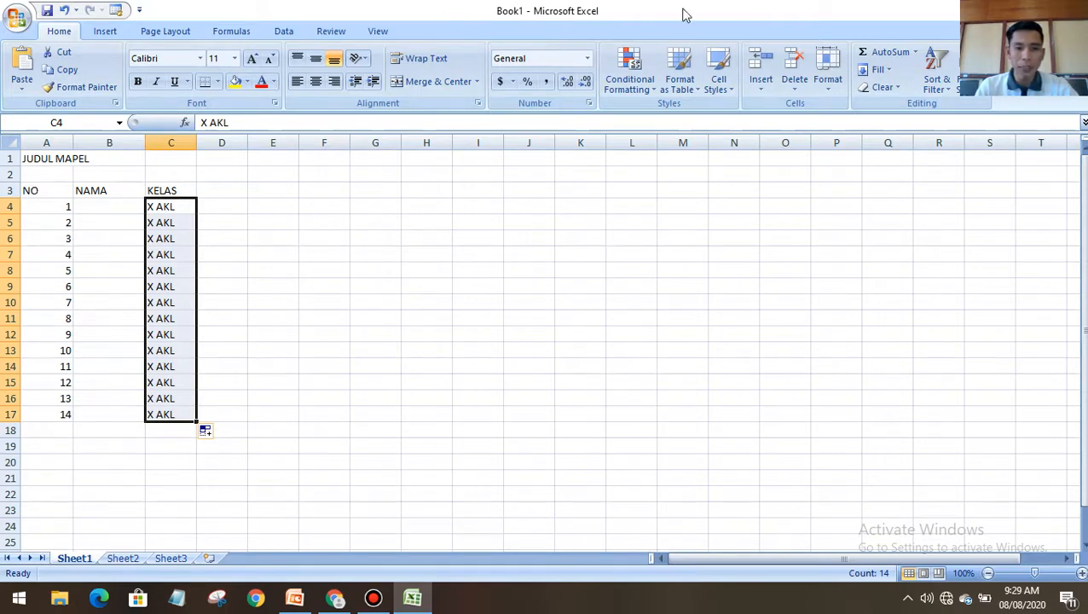
Enter BULAN in H3, JANUARY in H4 and FEBRUARY in H5, checking the month spelling against the PowerPoint module
{"action": "left_click", "coordinate": [435, 191]}
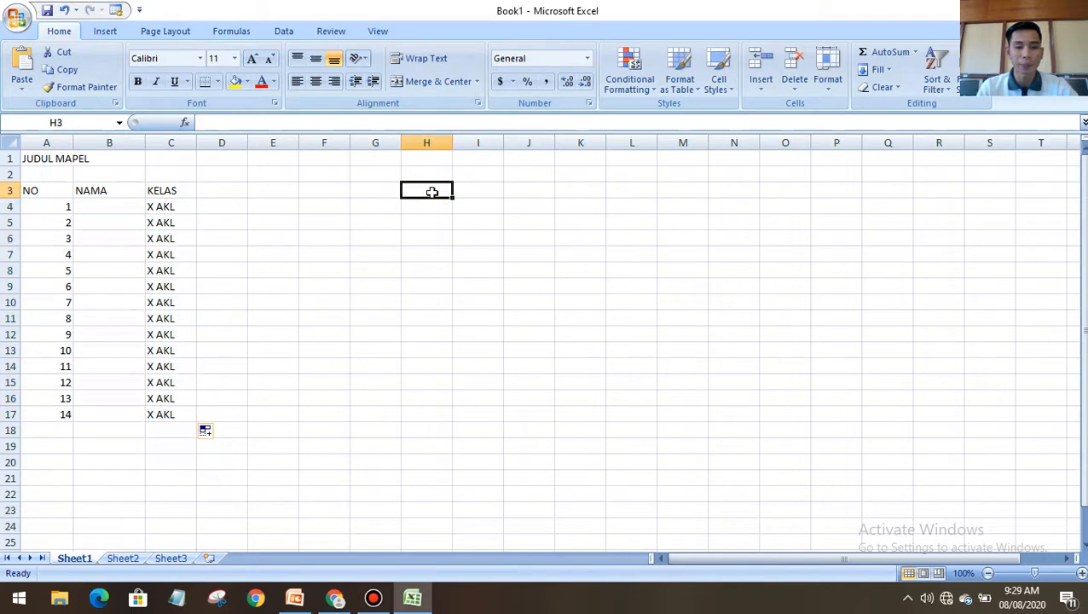
{"action": "type", "text": "BULAN"}
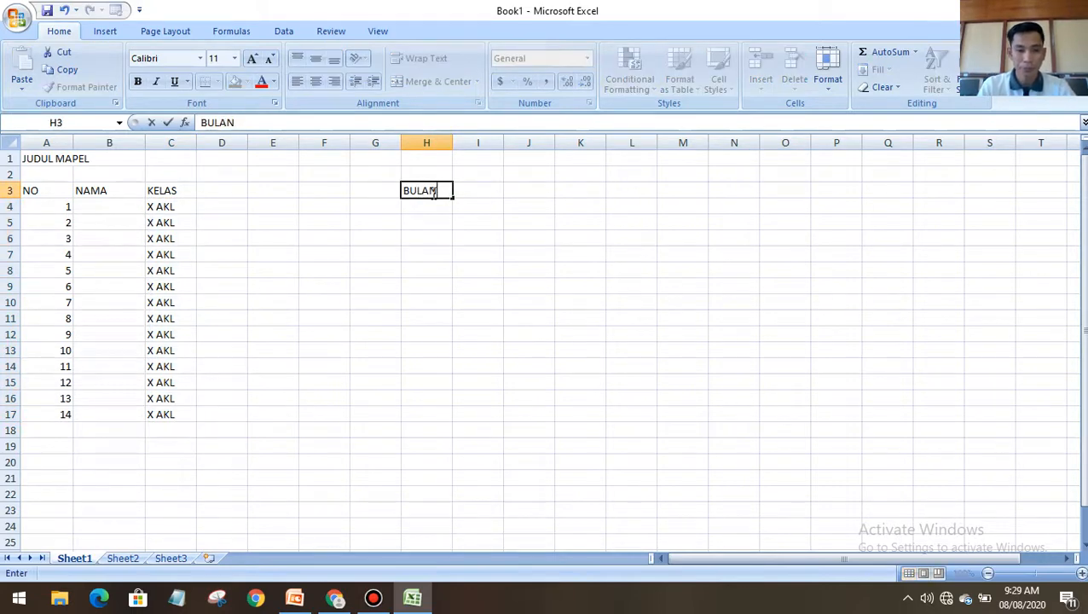
{"action": "key", "text": "Return"}
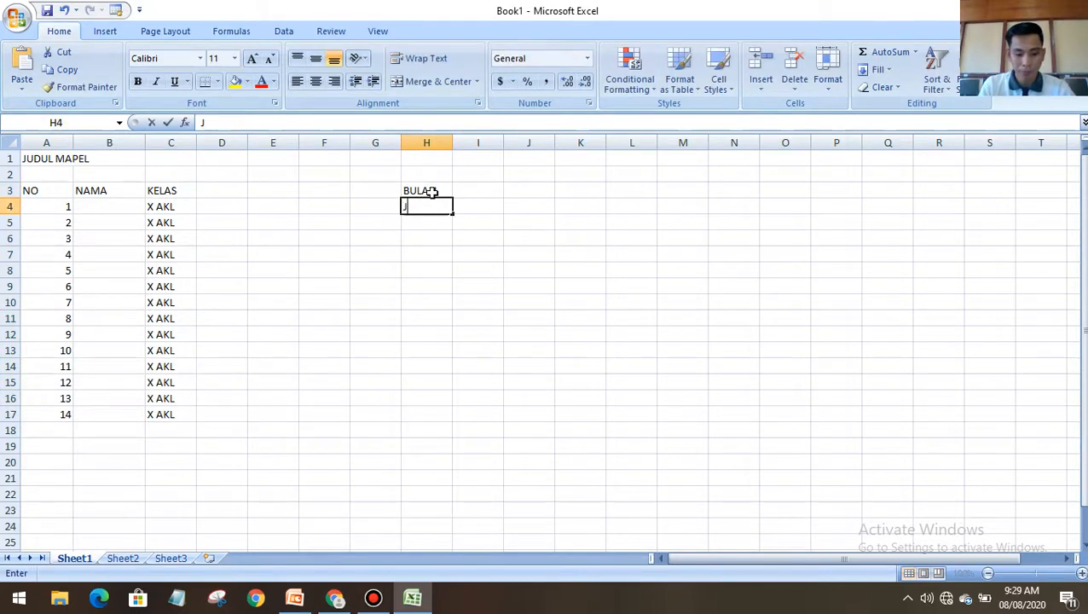
{"action": "type", "text": "JANUARI"}
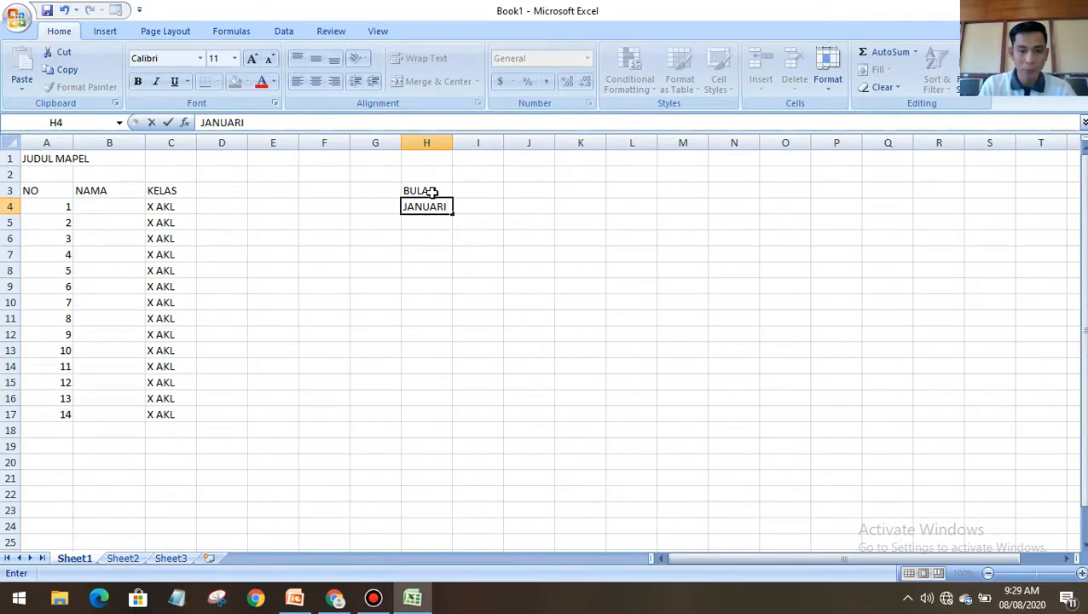
{"action": "left_click", "coordinate": [294, 597]}
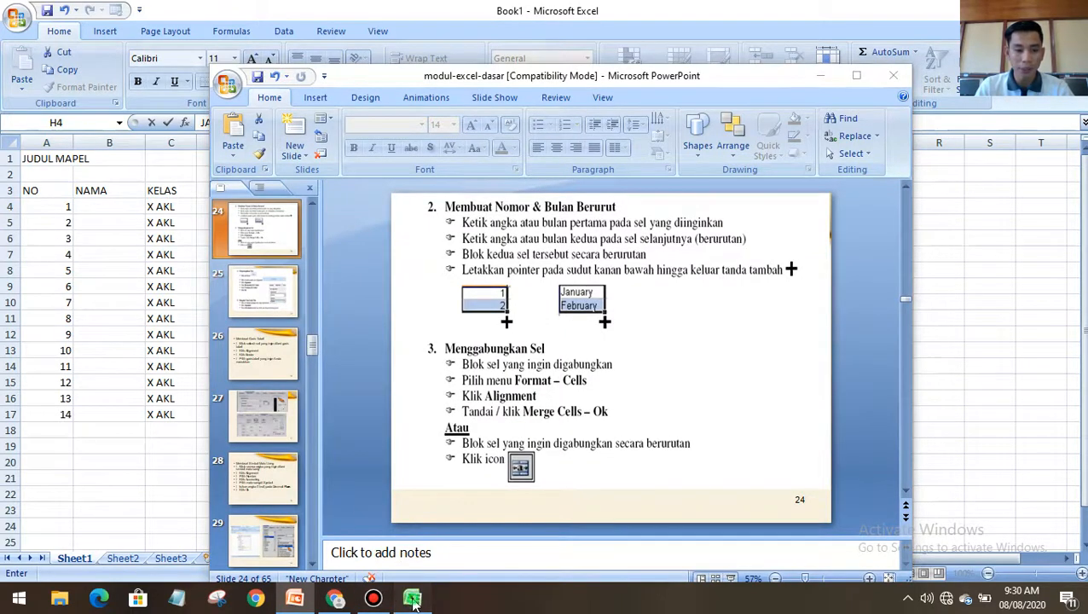
{"action": "left_click", "coordinate": [412, 597]}
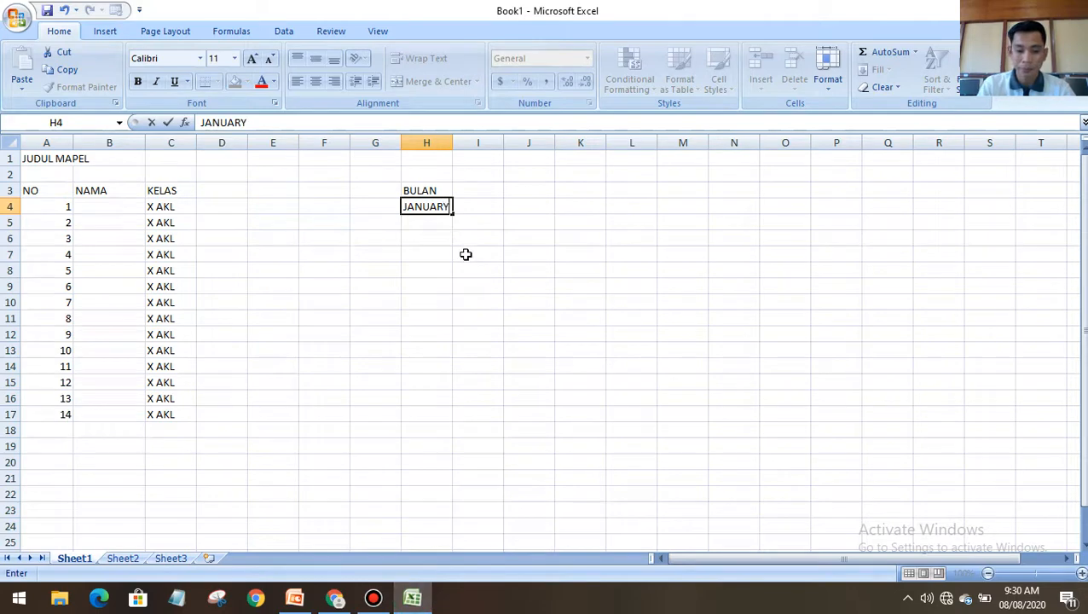
{"action": "key", "text": "Return"}
{"action": "type", "text": "FE"}
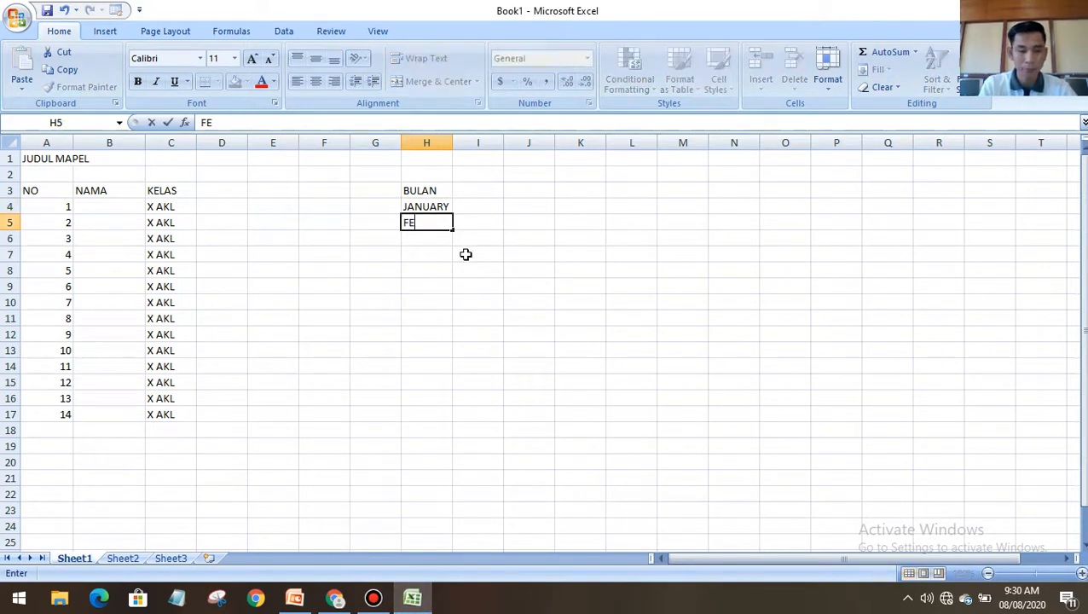
{"action": "type", "text": "BRUARY"}
{"action": "left_click", "coordinate": [434, 268]}
Widen column H slightly and extend the month series from H4:H5 down to H27
{"action": "left_click_drag", "start_coordinate": [453, 142], "coordinate": [465, 142]}
{"action": "left_click_drag", "start_coordinate": [430, 206], "coordinate": [471, 519]}
{"action": "scroll", "coordinate": [444, 412], "scroll_direction": "up", "scroll_amount": 2}
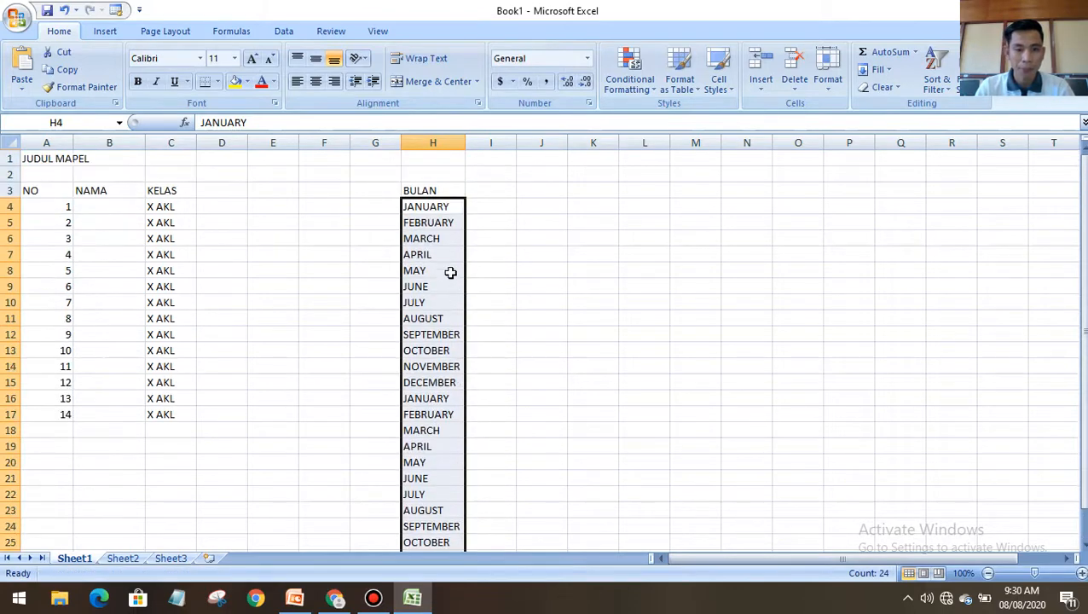
{"action": "left_click", "coordinate": [522, 239]}
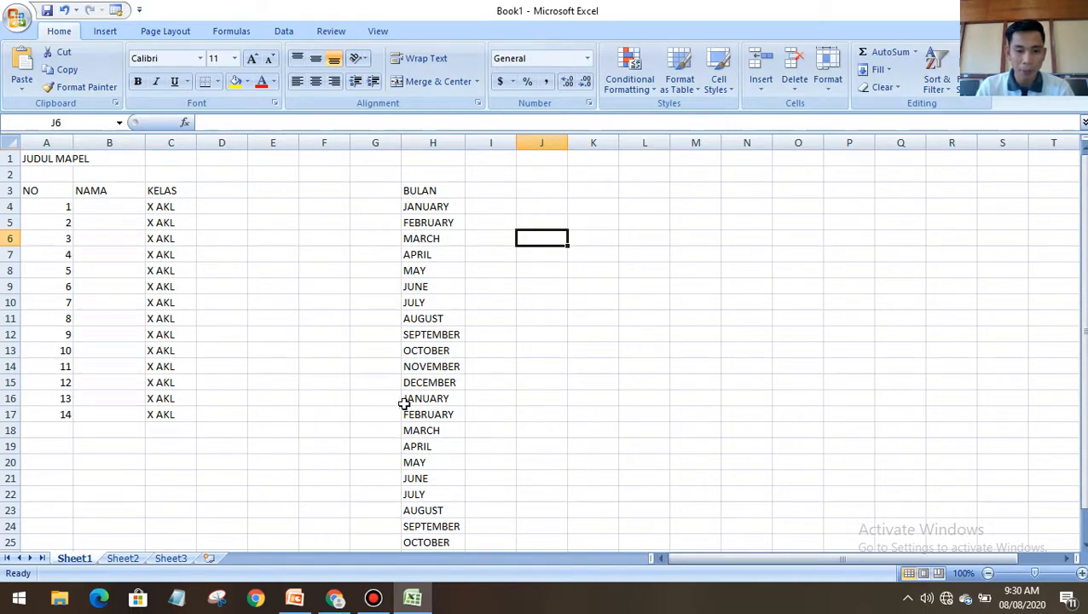
Move the repeated January to December block from H16:H27 to column J, starting at J3
{"action": "left_click_drag", "start_coordinate": [404, 404], "coordinate": [449, 523]}
{"action": "right_click", "coordinate": [436, 415]}
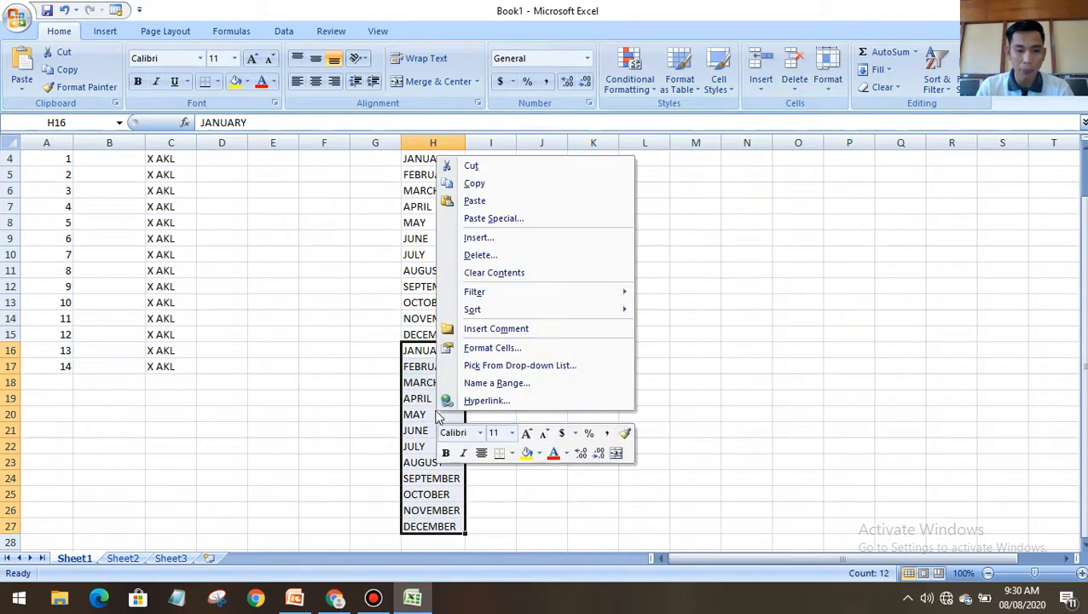
{"action": "left_click", "coordinate": [490, 167]}
{"action": "scroll", "coordinate": [585, 221], "scroll_direction": "up", "scroll_amount": 1}
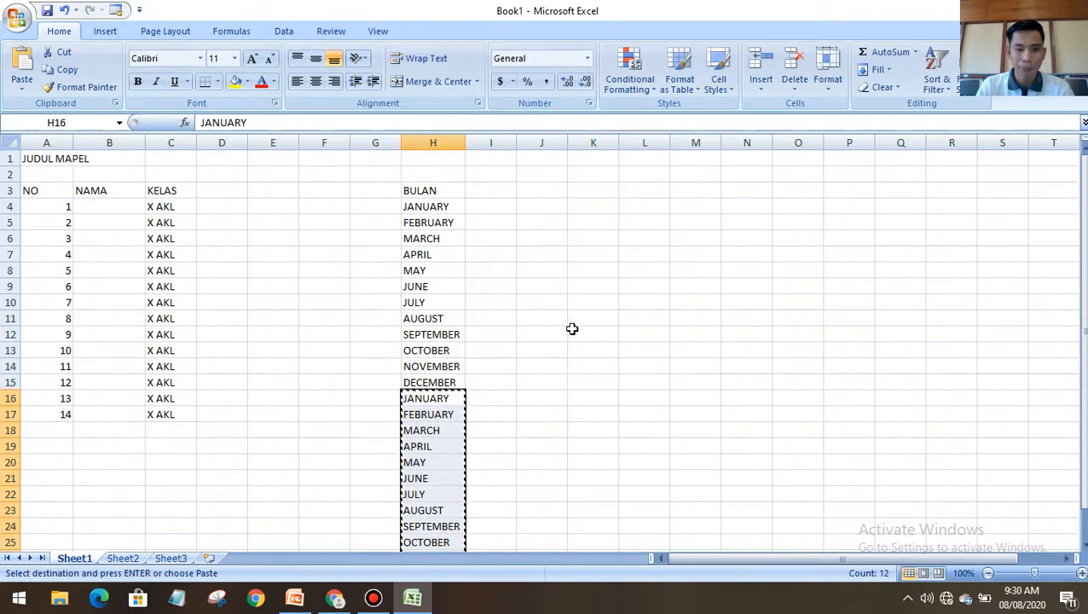
{"action": "right_click", "coordinate": [547, 186]}
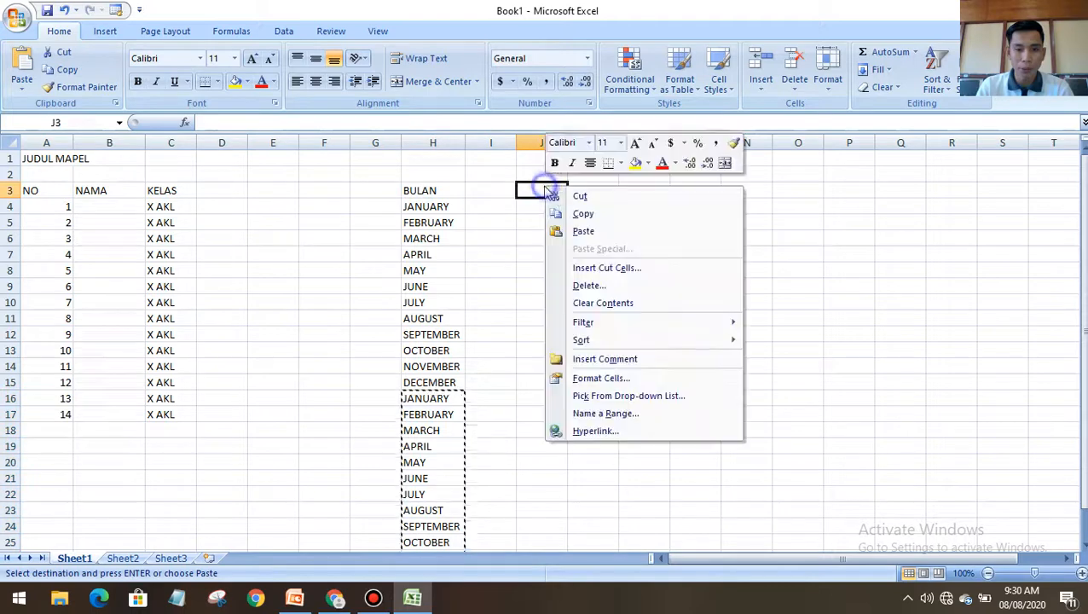
{"action": "left_click", "coordinate": [584, 232]}
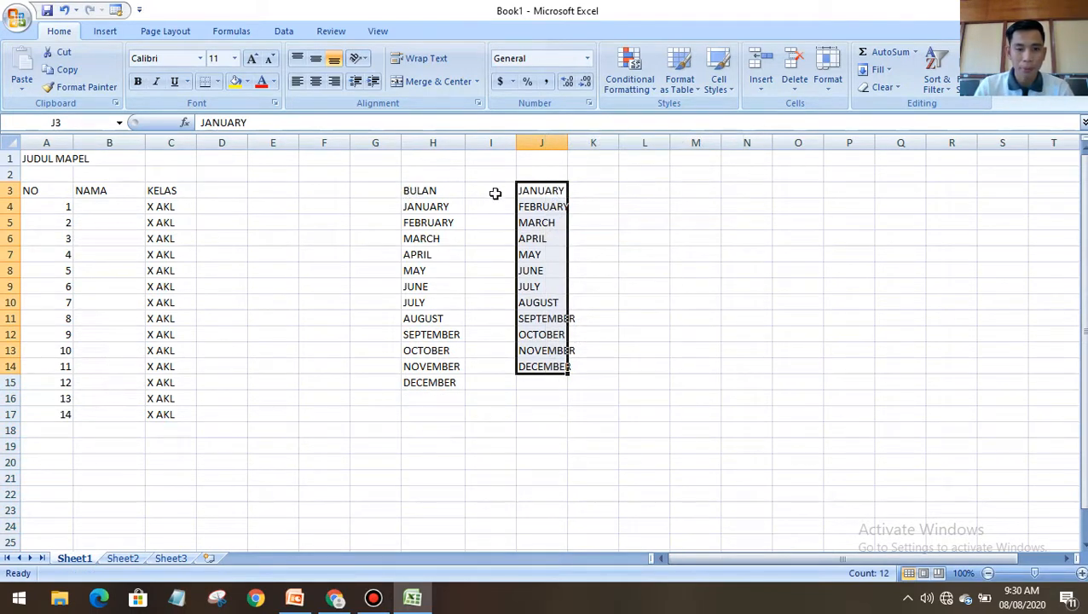
Move the month block in column J down one row so that it starts at J4
{"action": "right_click", "coordinate": [530, 193]}
{"action": "left_click", "coordinate": [554, 206]}
{"action": "left_click", "coordinate": [527, 208]}
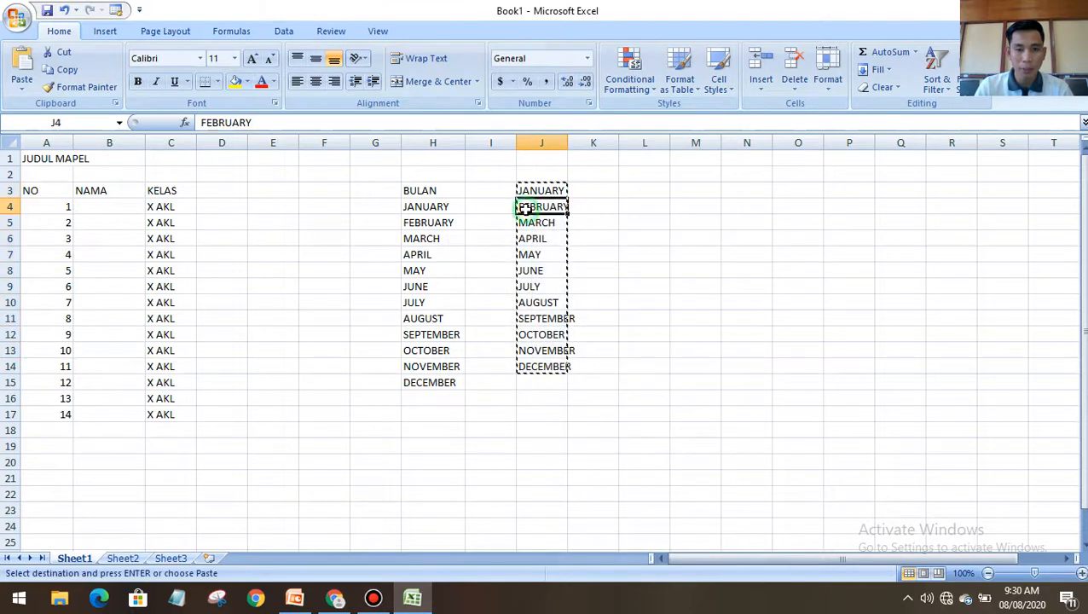
{"action": "right_click", "coordinate": [527, 208]}
{"action": "left_click", "coordinate": [556, 254]}
{"action": "left_click", "coordinate": [641, 255]}
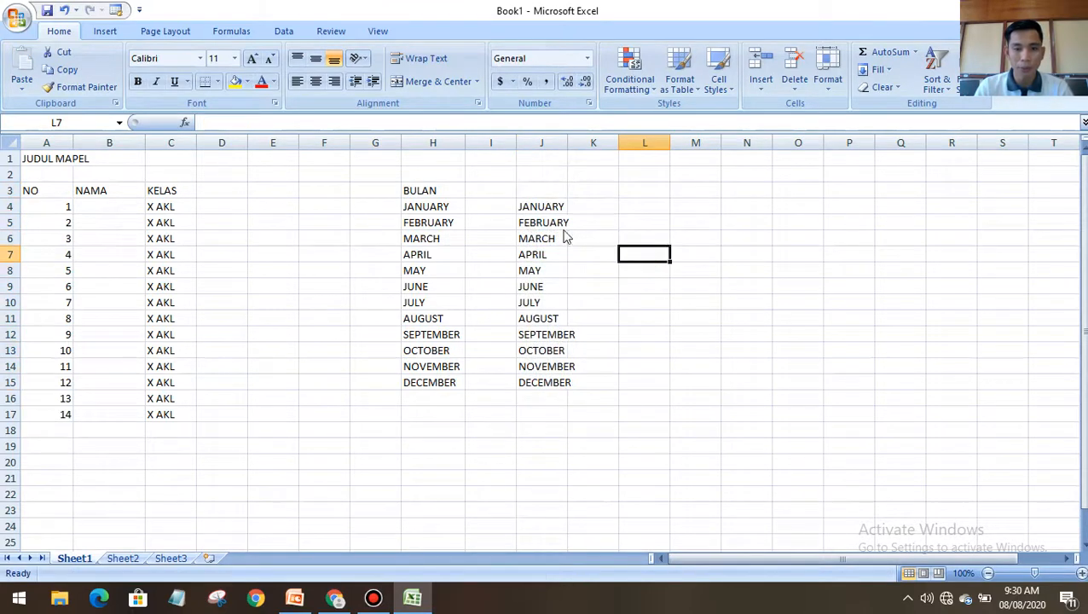
Merge and center the BULAN header across cells H3 to J3
{"action": "left_click_drag", "start_coordinate": [422, 189], "coordinate": [540, 190]}
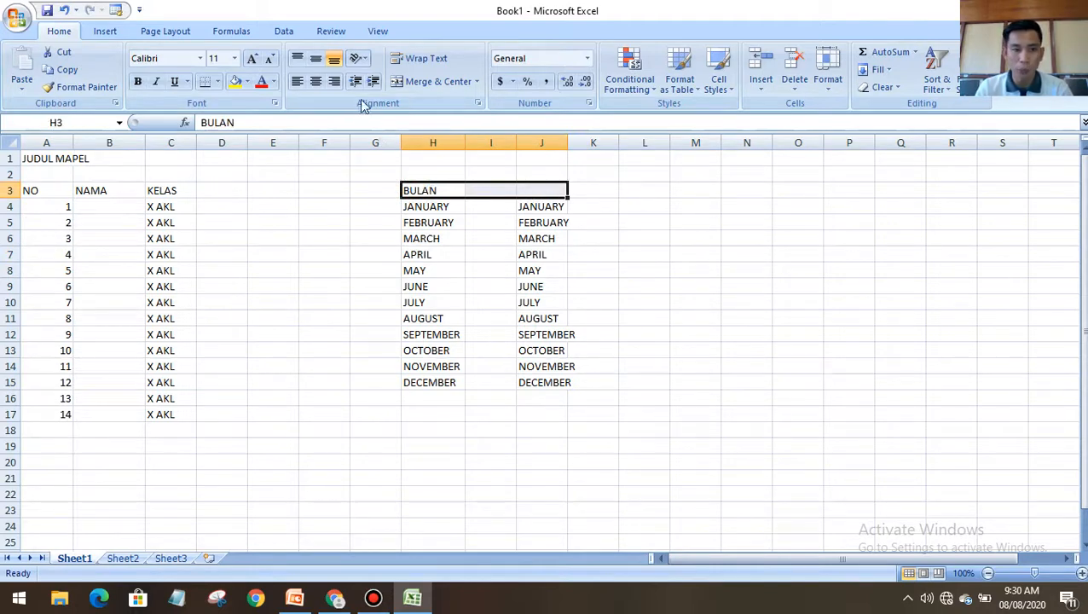
{"action": "left_click", "coordinate": [413, 85]}
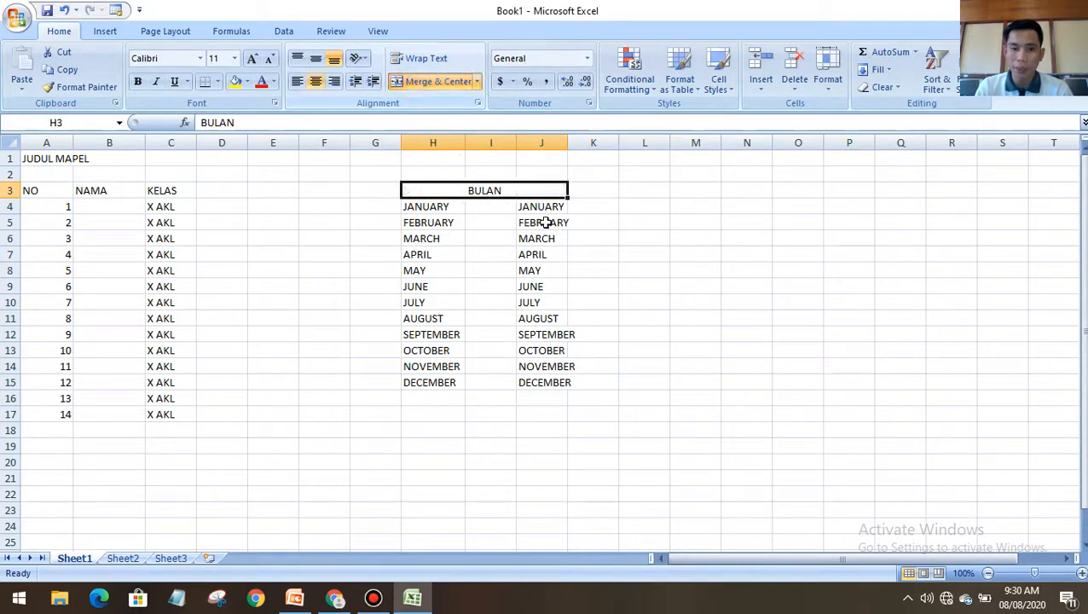
Go through the month names in column H one cell at a time, from January downwards
{"action": "left_click_drag", "start_coordinate": [433, 205], "coordinate": [433, 221]}
{"action": "left_click", "coordinate": [433, 210]}
{"action": "left_click", "coordinate": [432, 225]}
{"action": "left_click", "coordinate": [433, 240]}
{"action": "left_click", "coordinate": [434, 255]}
{"action": "left_click", "coordinate": [435, 273]}
{"action": "left_click", "coordinate": [435, 288]}
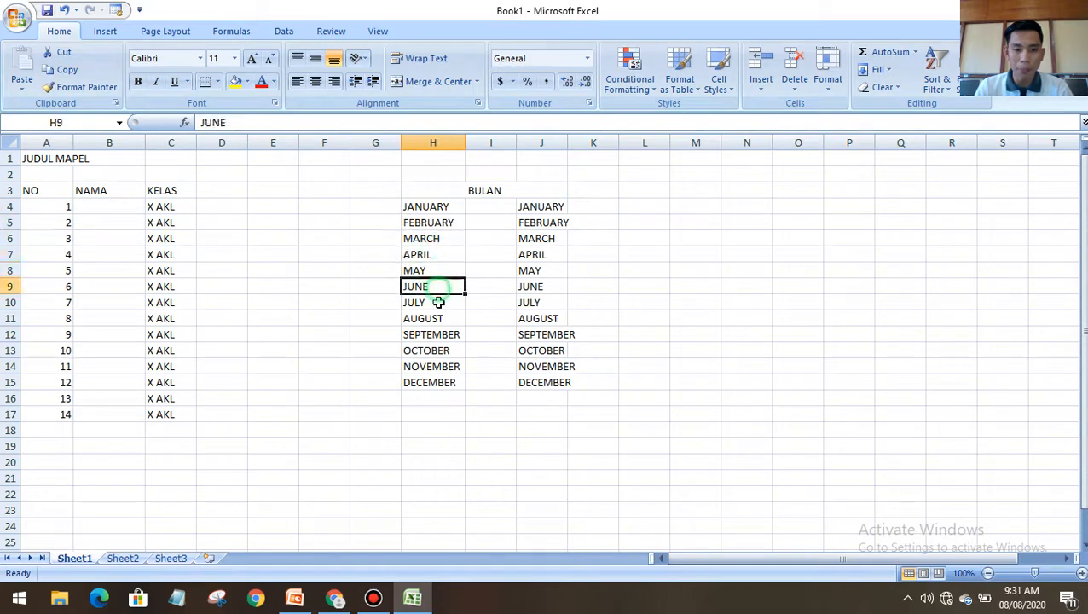
{"action": "left_click", "coordinate": [436, 303]}
{"action": "left_click", "coordinate": [435, 319]}
{"action": "left_click", "coordinate": [435, 334]}
{"action": "left_click", "coordinate": [436, 350]}
{"action": "left_click", "coordinate": [435, 366]}
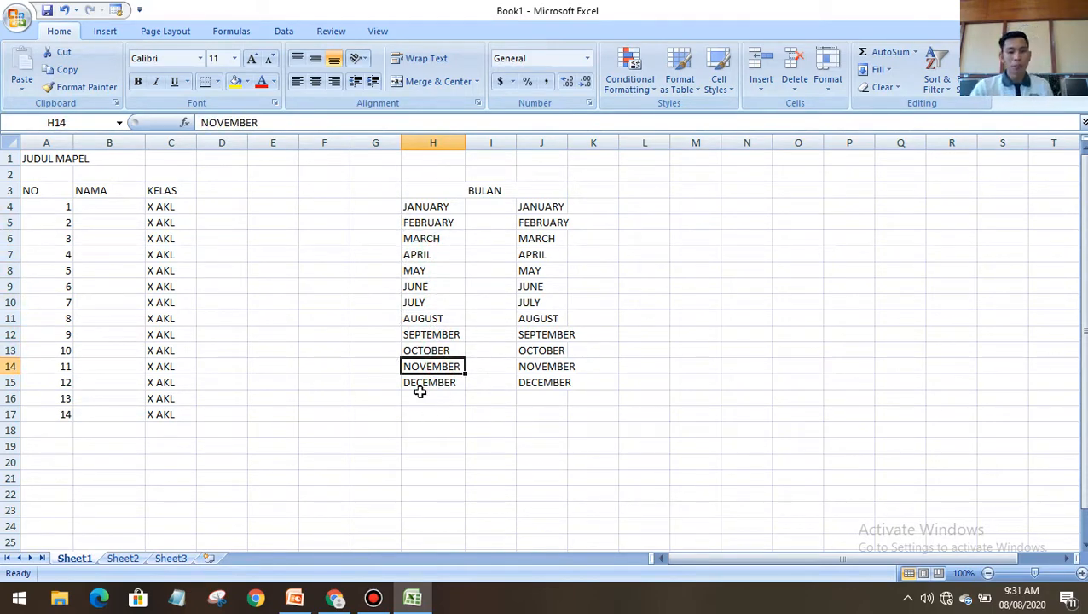
{"action": "left_click", "coordinate": [420, 397]}
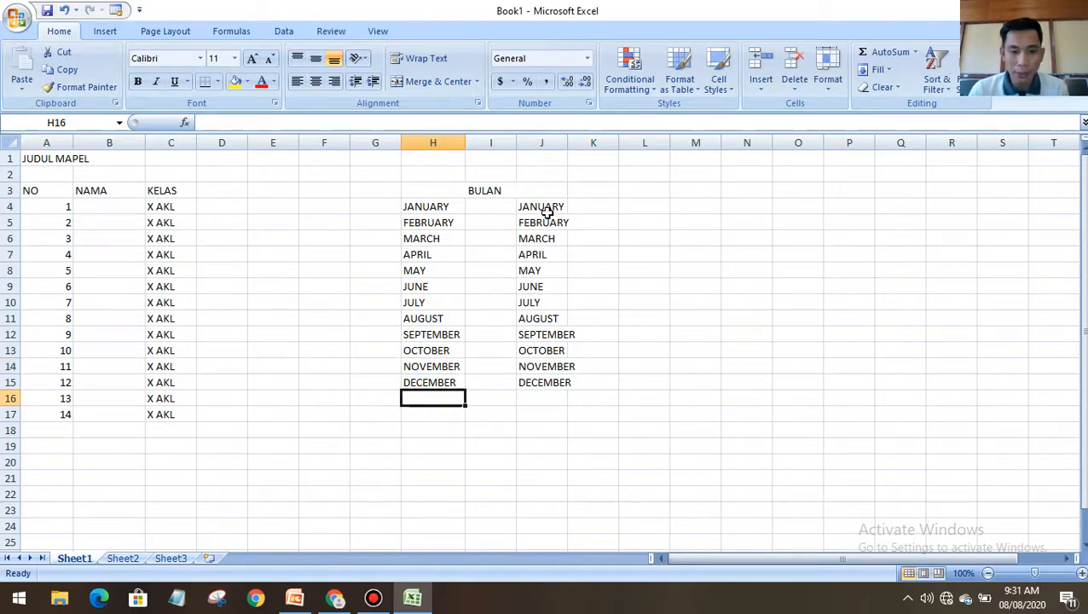
Widen columns H to J together slightly and make the NAMA column about twice as wide
{"action": "left_click_drag", "start_coordinate": [443, 142], "coordinate": [535, 139]}
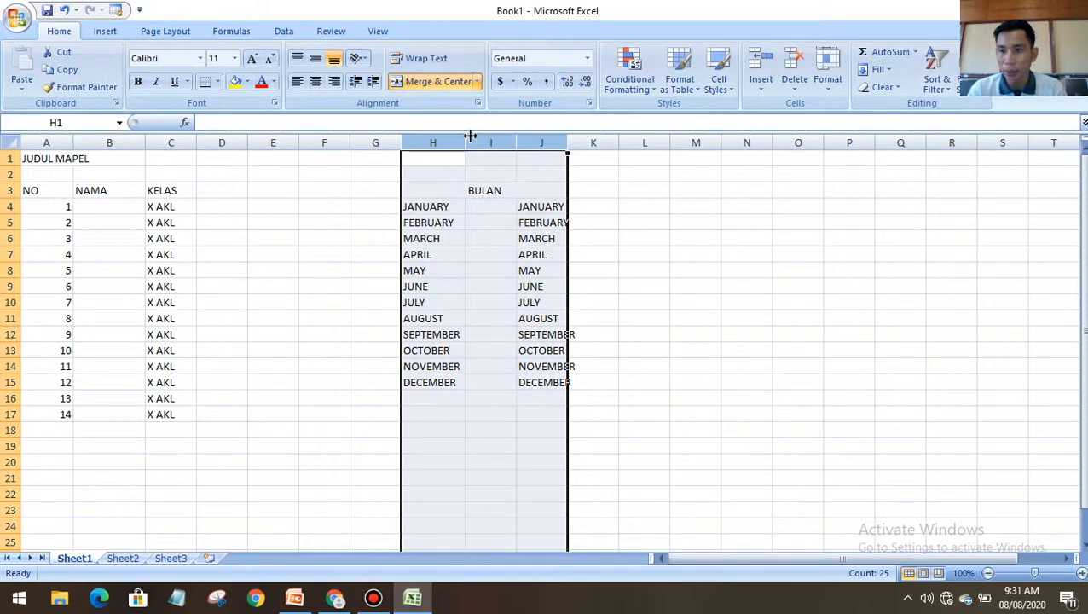
{"action": "left_click_drag", "start_coordinate": [468, 135], "coordinate": [476, 135]}
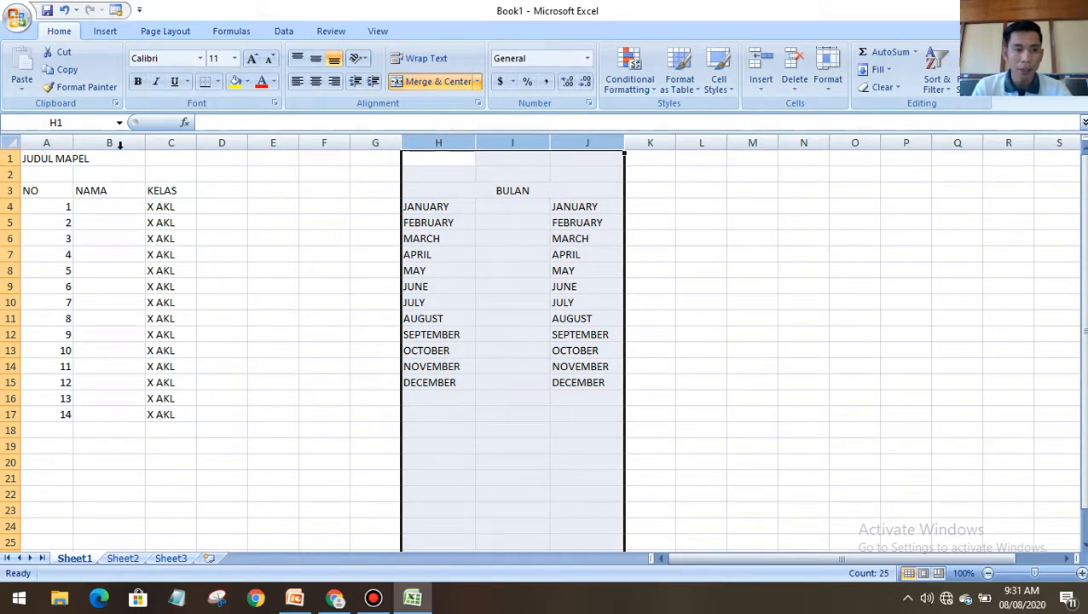
{"action": "left_click_drag", "start_coordinate": [145, 141], "coordinate": [221, 141]}
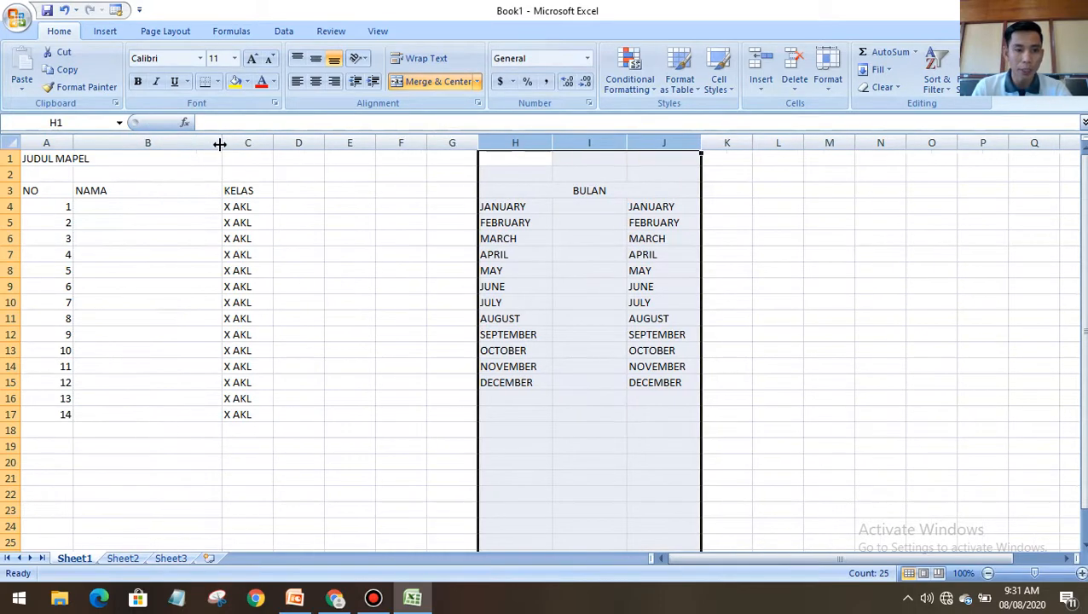
Widen columns C to F together very slightly
{"action": "left_click", "coordinate": [248, 141]}
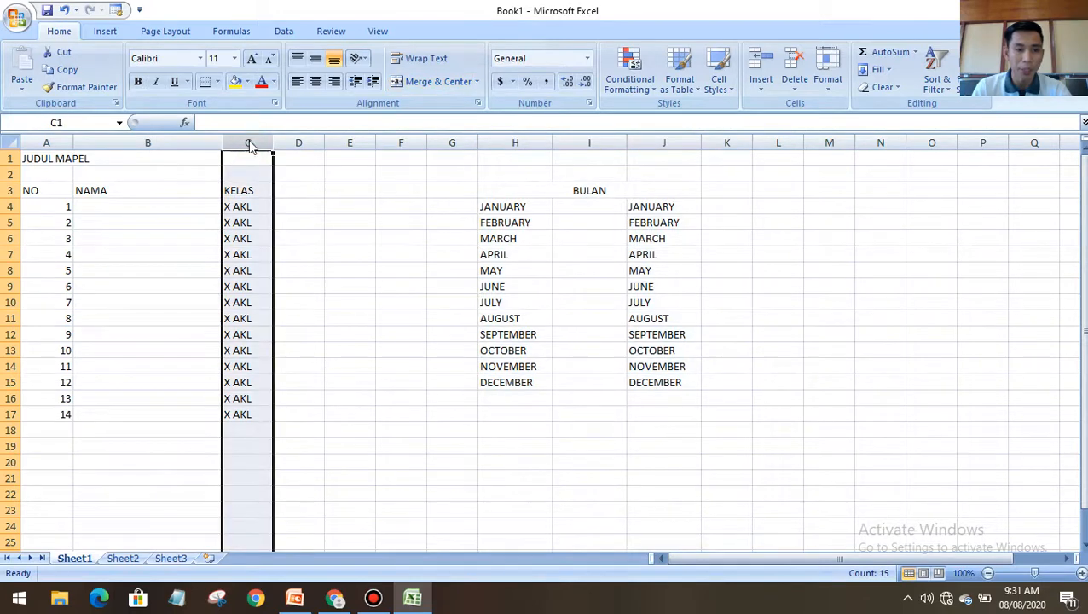
{"action": "left_click", "coordinate": [329, 174]}
{"action": "left_click_drag", "start_coordinate": [248, 141], "coordinate": [405, 139]}
{"action": "left_click_drag", "start_coordinate": [274, 141], "coordinate": [276, 142]}
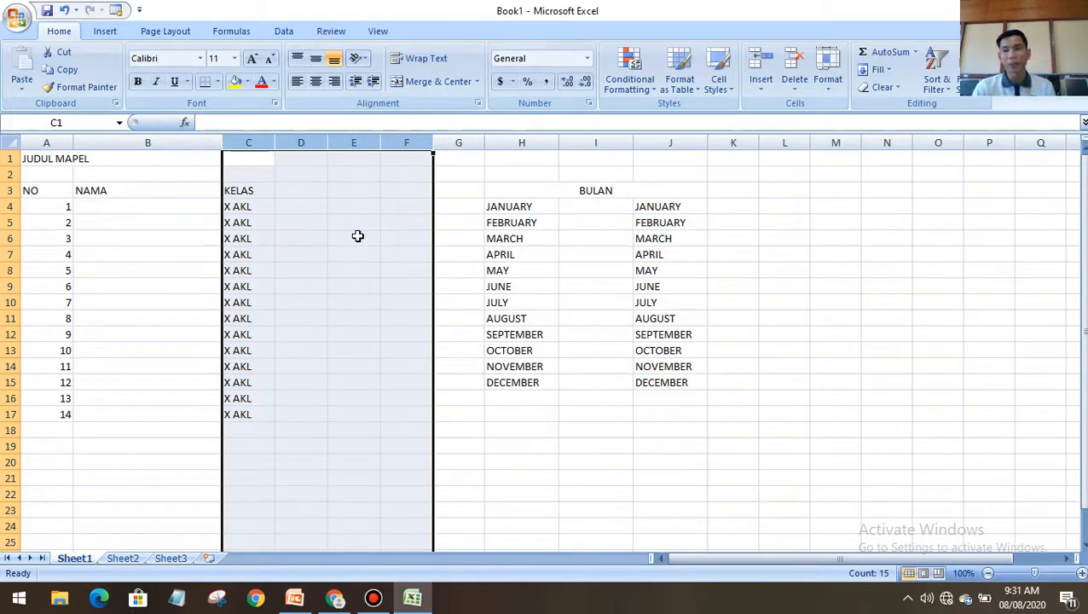
{"action": "left_click", "coordinate": [535, 298]}
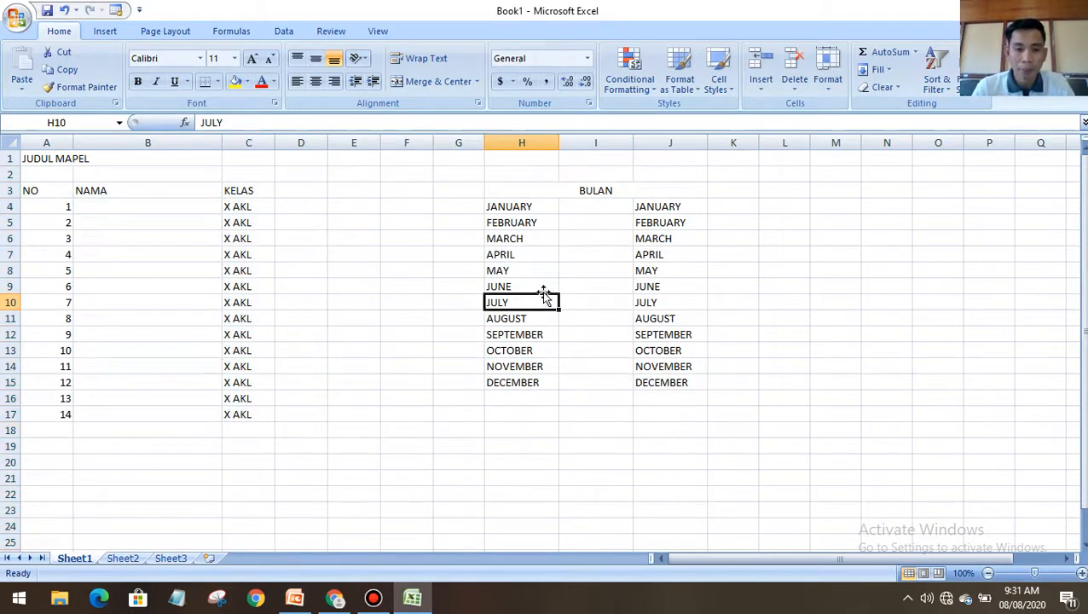
Switch to the modul-excel-dasar presentation in PowerPoint and maximize its window
{"action": "left_click", "coordinate": [413, 599]}
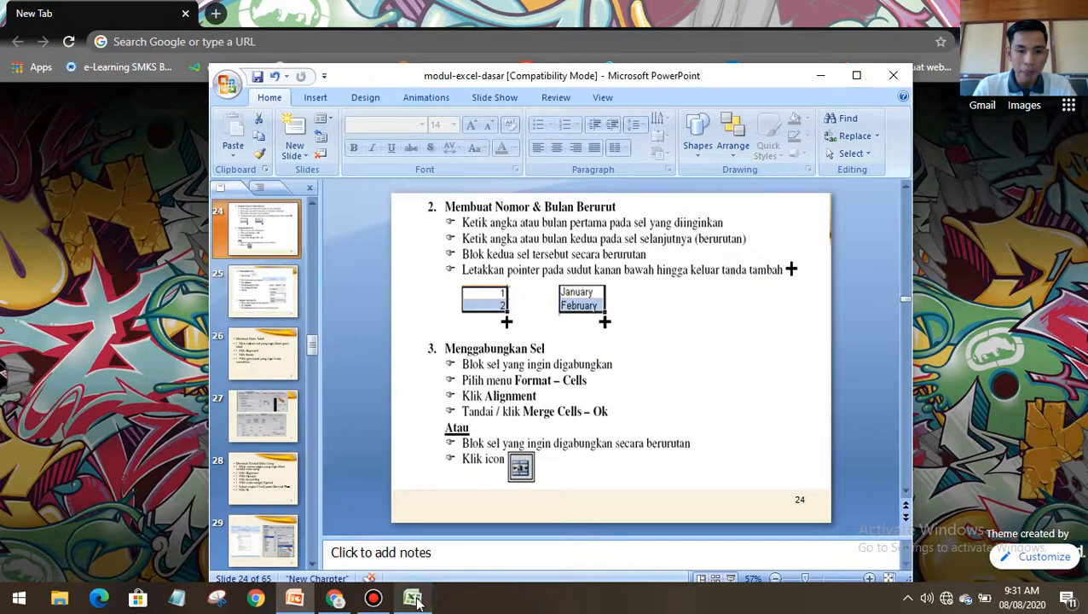
{"action": "left_click", "coordinate": [821, 75]}
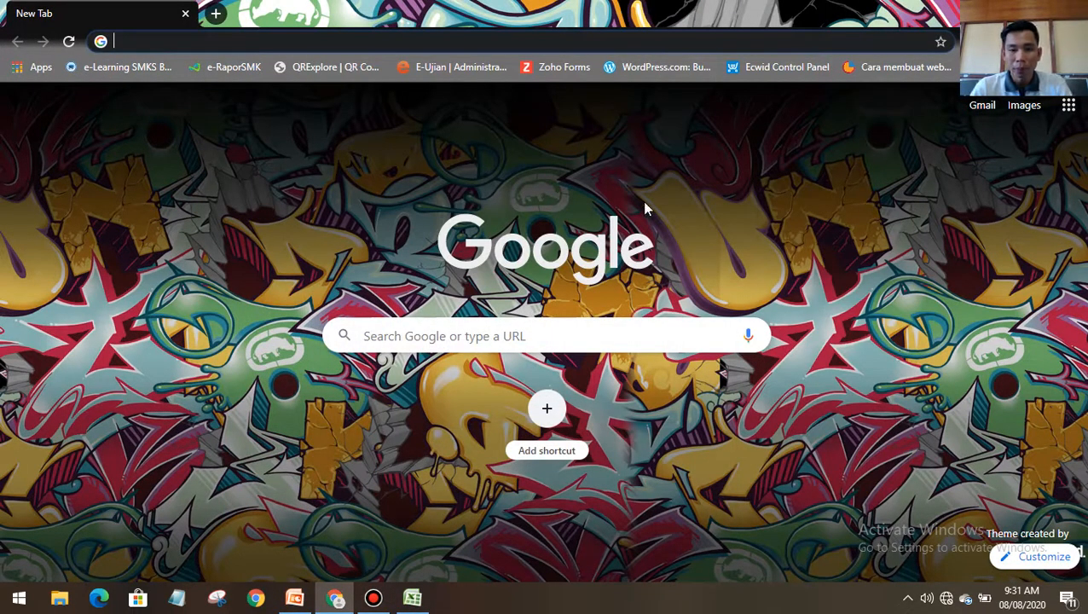
{"action": "left_click", "coordinate": [413, 598]}
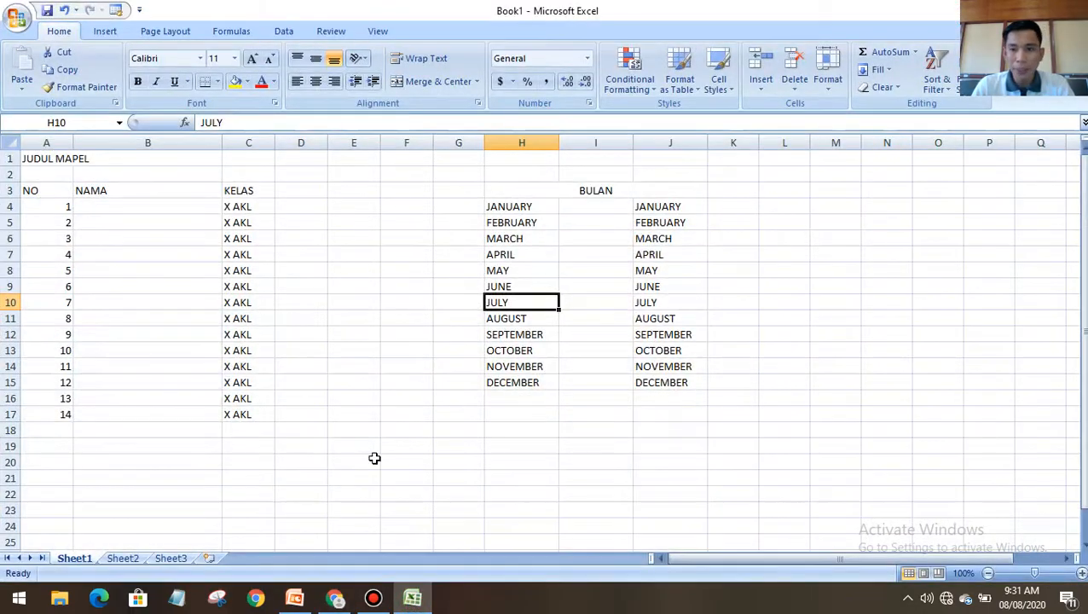
{"action": "left_click", "coordinate": [412, 598]}
{"action": "left_click", "coordinate": [294, 598]}
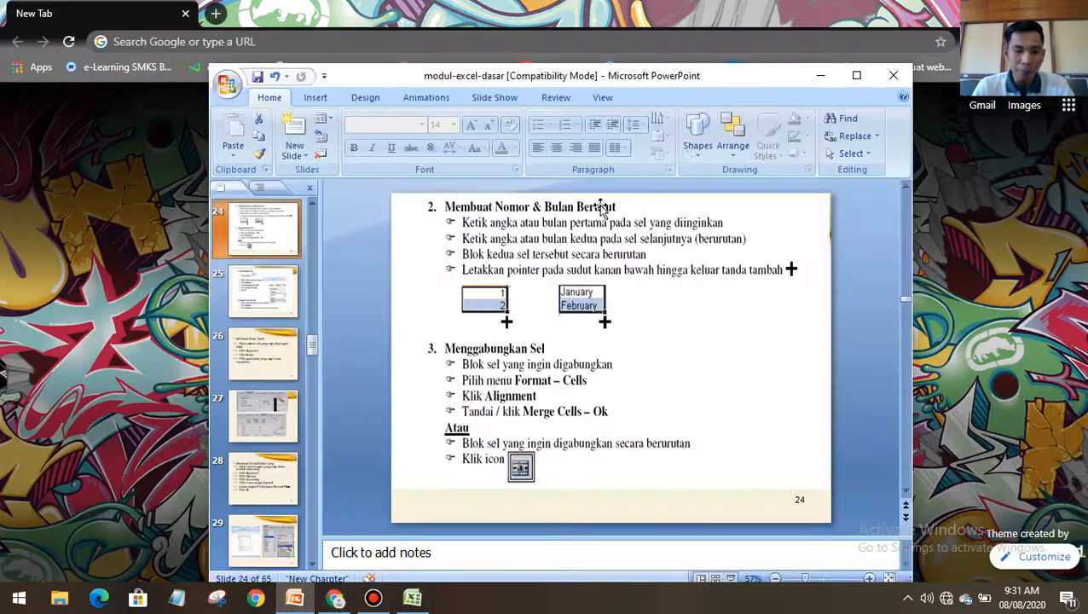
{"action": "left_click", "coordinate": [857, 77]}
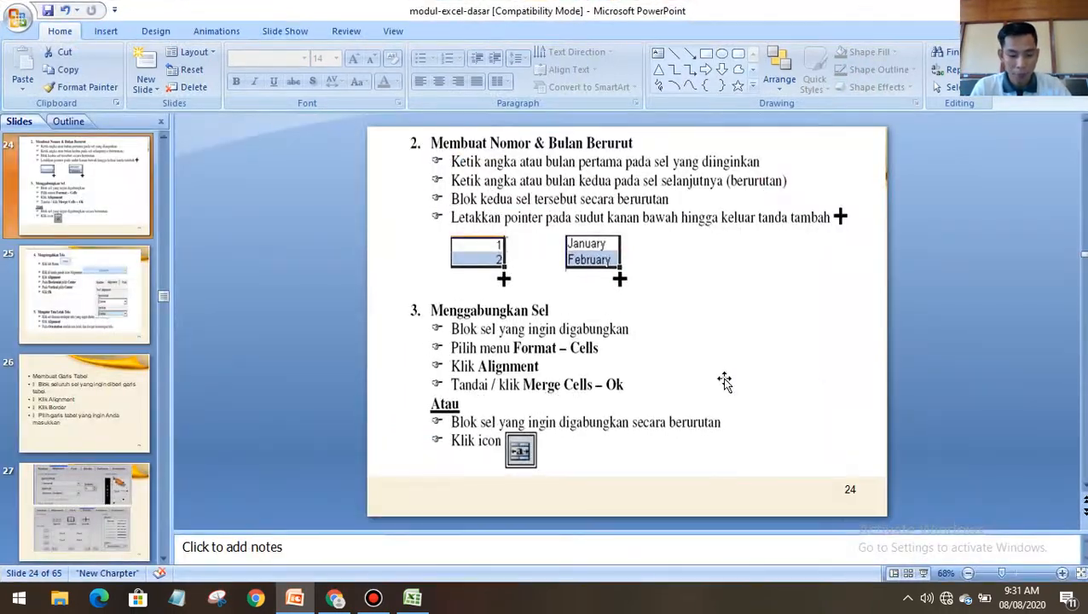
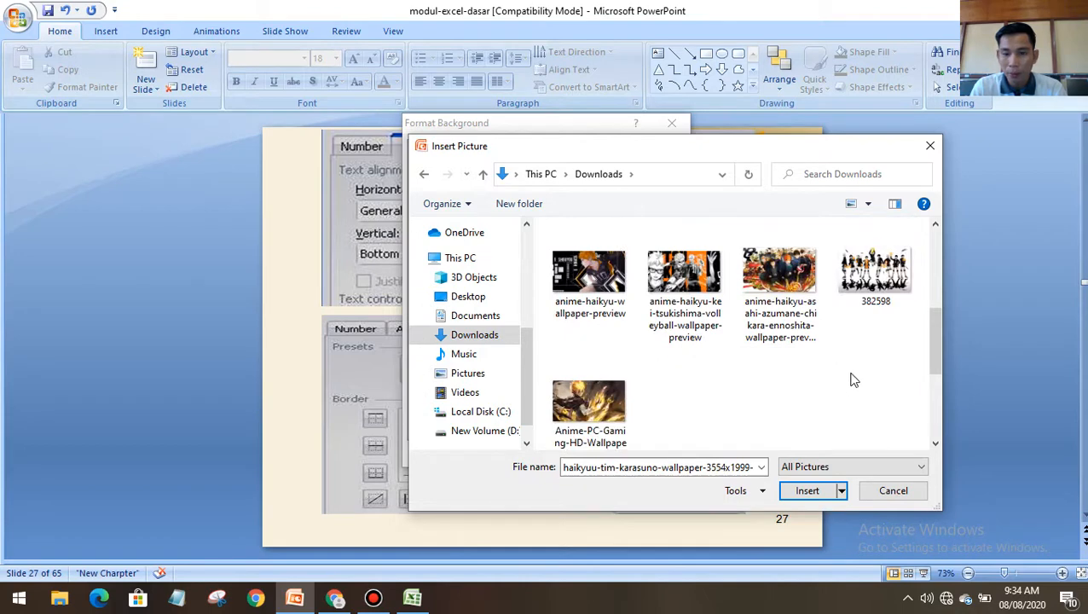
Fill slide 27's background with the 19-Haikyuu-Clipart transparent-background picture from Downloads and close the background settings
{"action": "scroll", "coordinate": [683, 290], "scroll_direction": "up", "scroll_amount": 3}
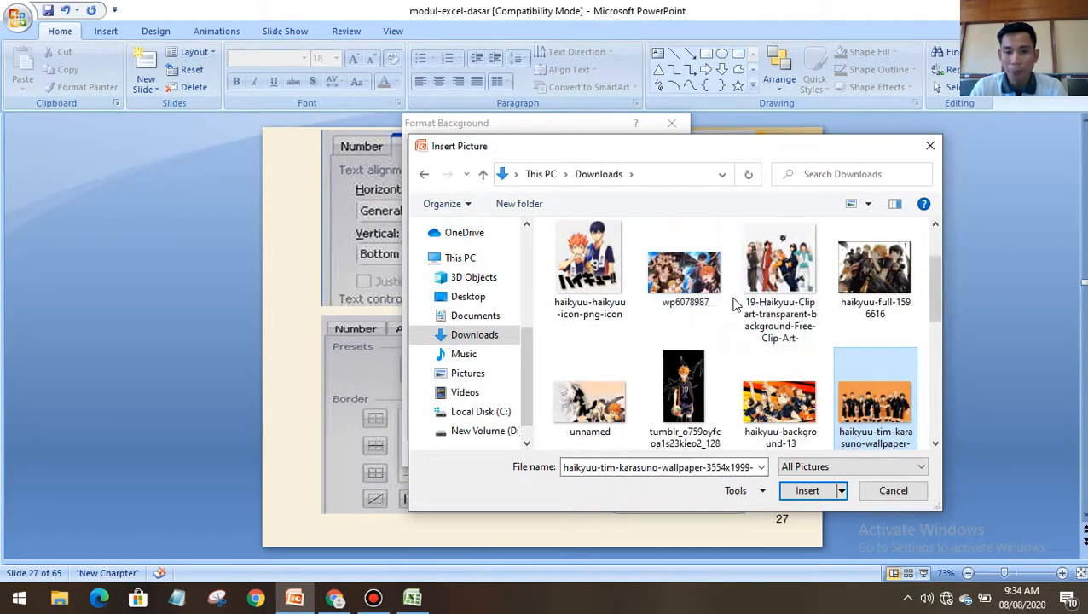
{"action": "left_click", "coordinate": [763, 273]}
{"action": "left_click", "coordinate": [802, 493]}
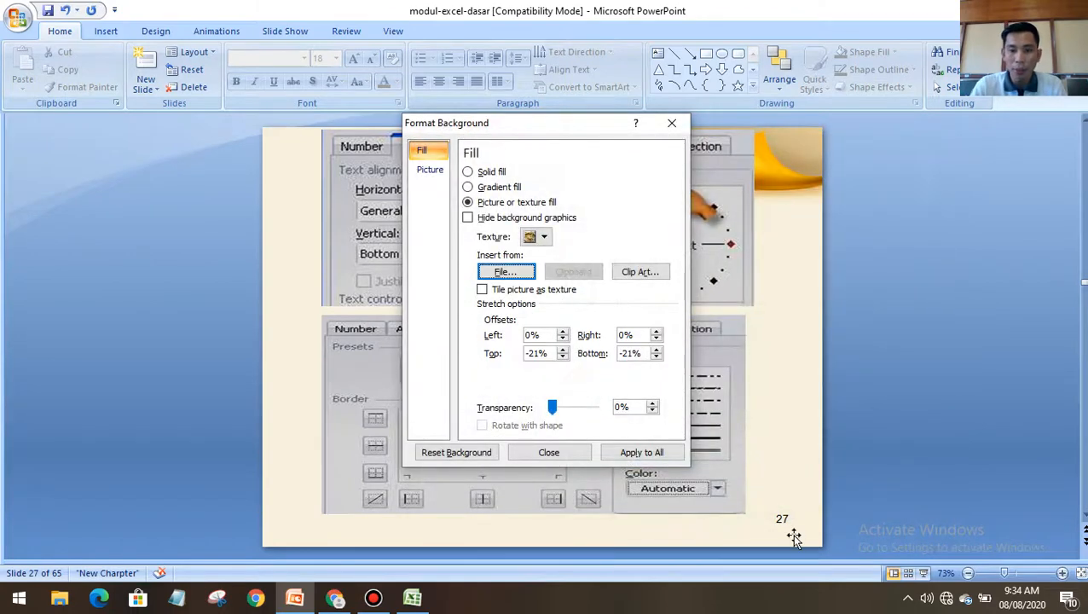
{"action": "left_click", "coordinate": [550, 454]}
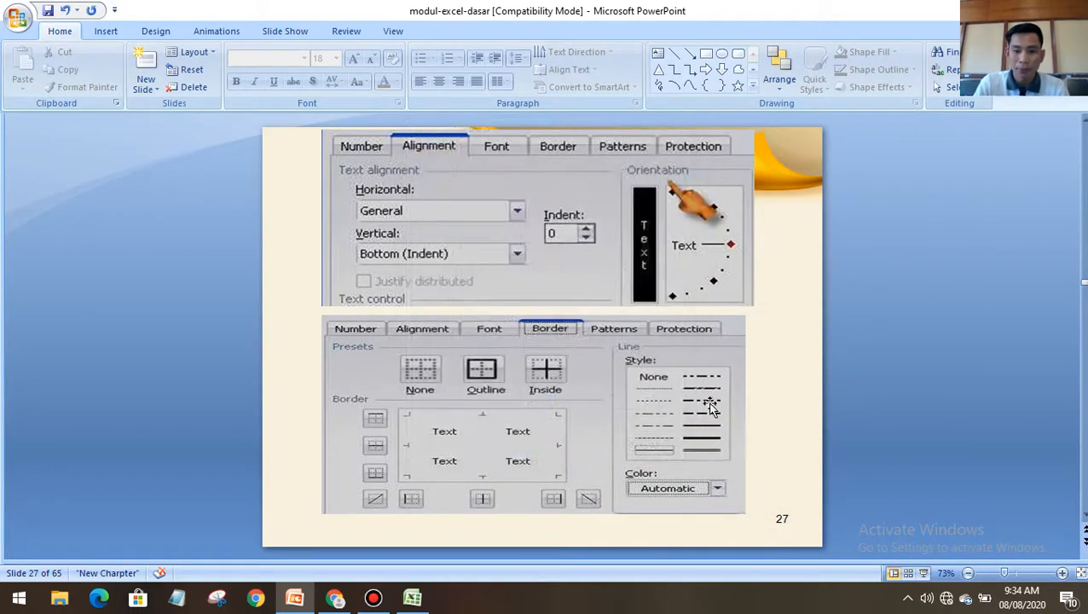
Review the module's slides 24 to 27 on merging cells and table borders, presenting slides 26 and 27 as a slide show before ending it
{"action": "scroll", "coordinate": [697, 331], "scroll_direction": "up", "scroll_amount": 1}
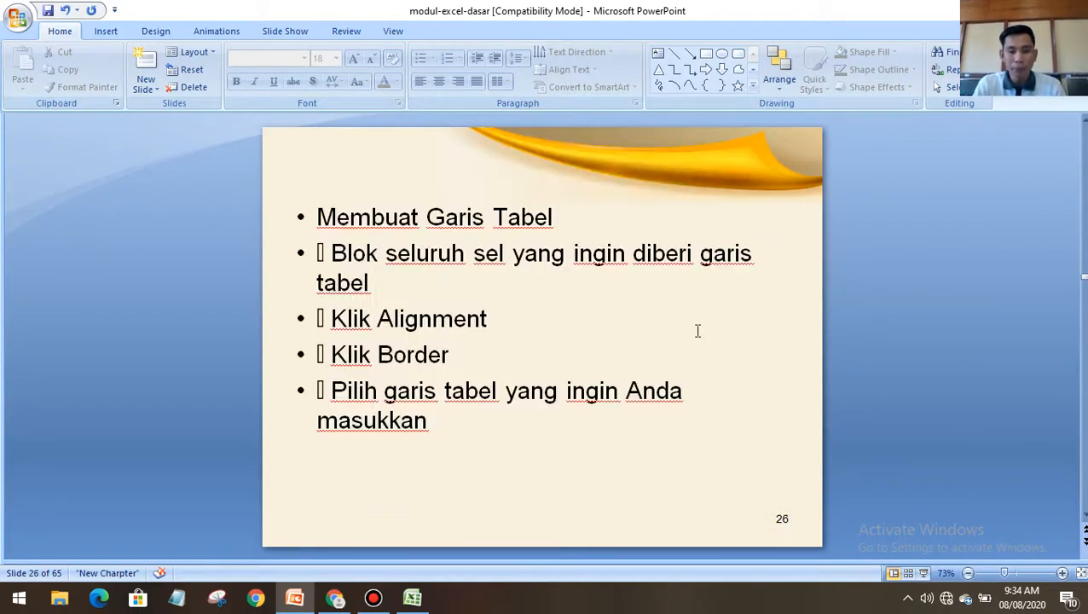
{"action": "scroll", "coordinate": [447, 312], "scroll_direction": "up", "scroll_amount": 2}
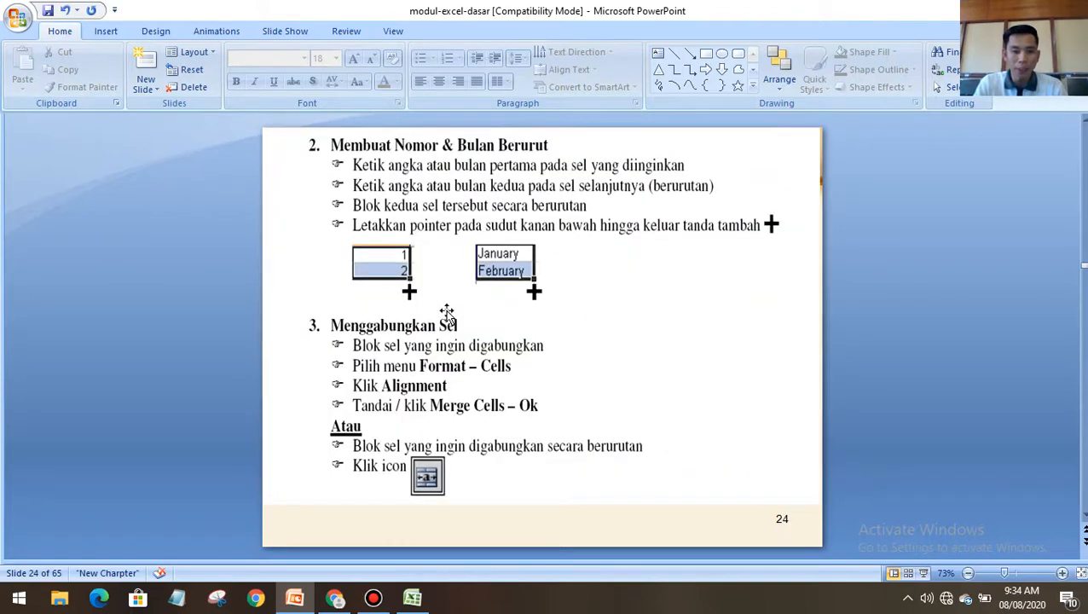
{"action": "scroll", "coordinate": [447, 311], "scroll_direction": "down", "scroll_amount": 1}
{"action": "scroll", "coordinate": [447, 316], "scroll_direction": "down", "scroll_amount": 1}
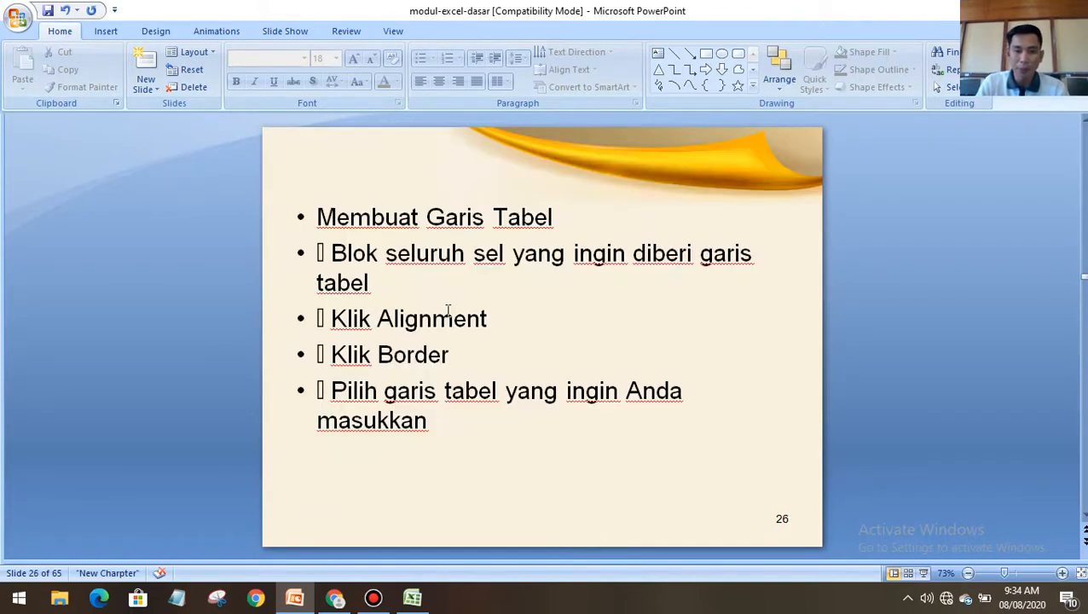
{"action": "scroll", "coordinate": [447, 312], "scroll_direction": "up", "scroll_amount": 1}
{"action": "key", "text": "F5"}
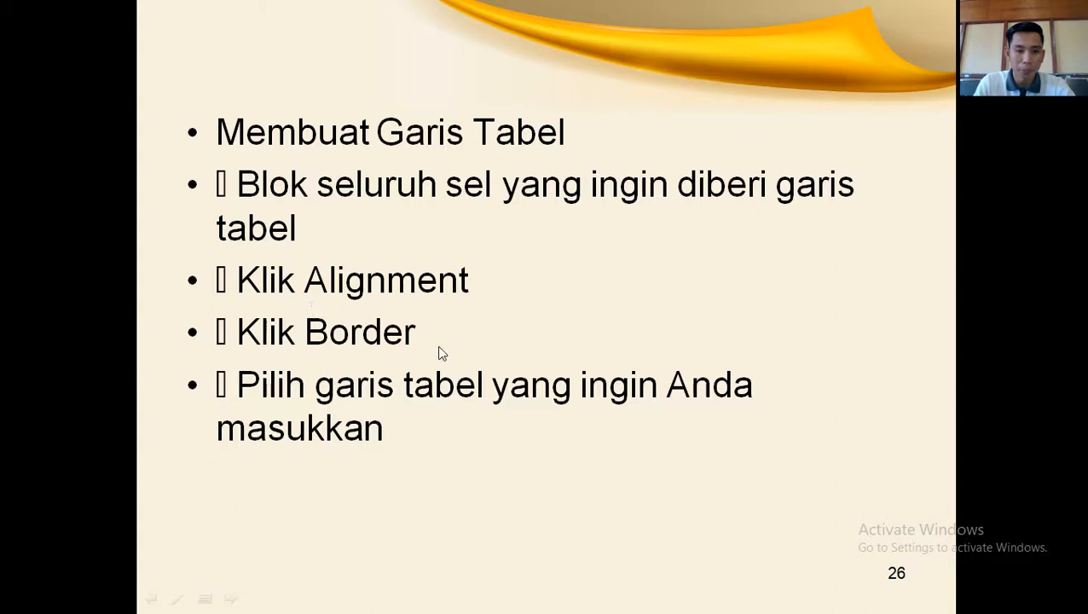
{"action": "left_click", "coordinate": [664, 335]}
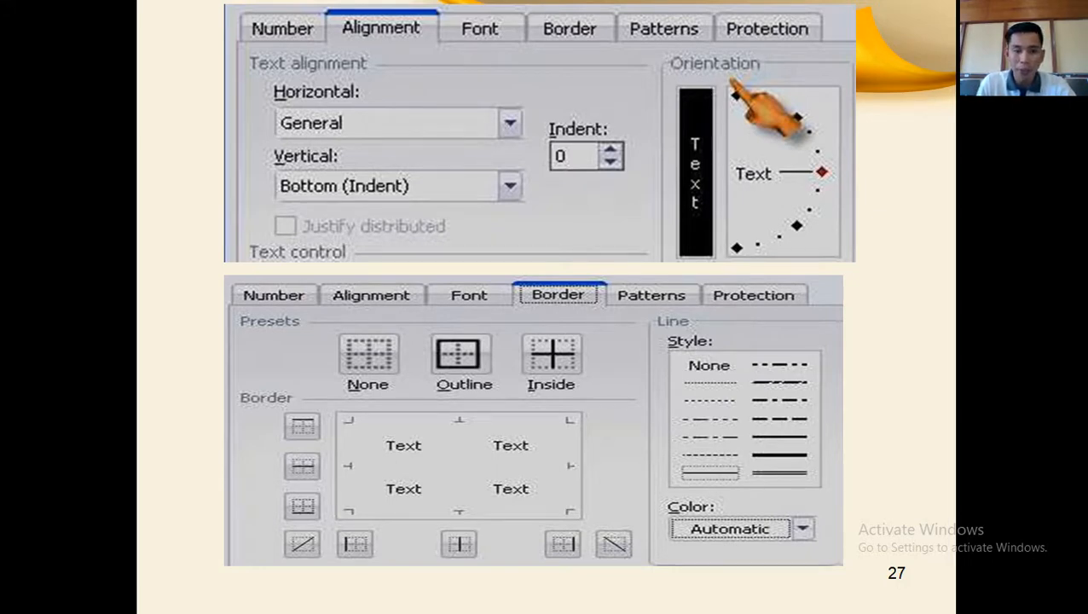
{"action": "key", "text": "Right"}
{"action": "key", "text": "Escape"}
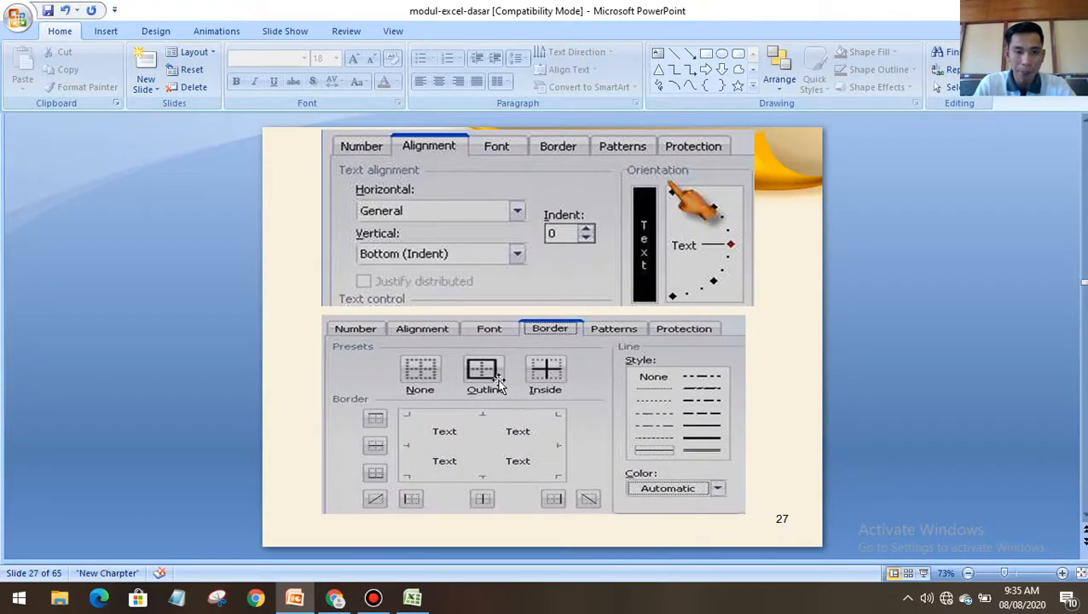
Switch to the Book1 workbook in Excel and look through its command groups for the alignment and border settings
{"action": "left_click", "coordinate": [412, 598]}
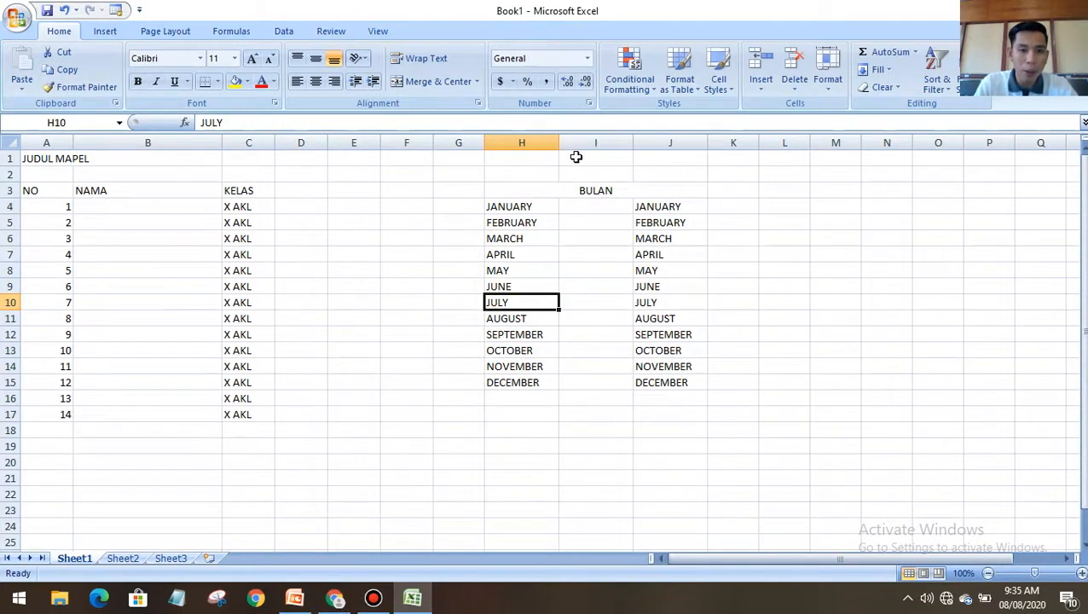
{"action": "left_click", "coordinate": [98, 33]}
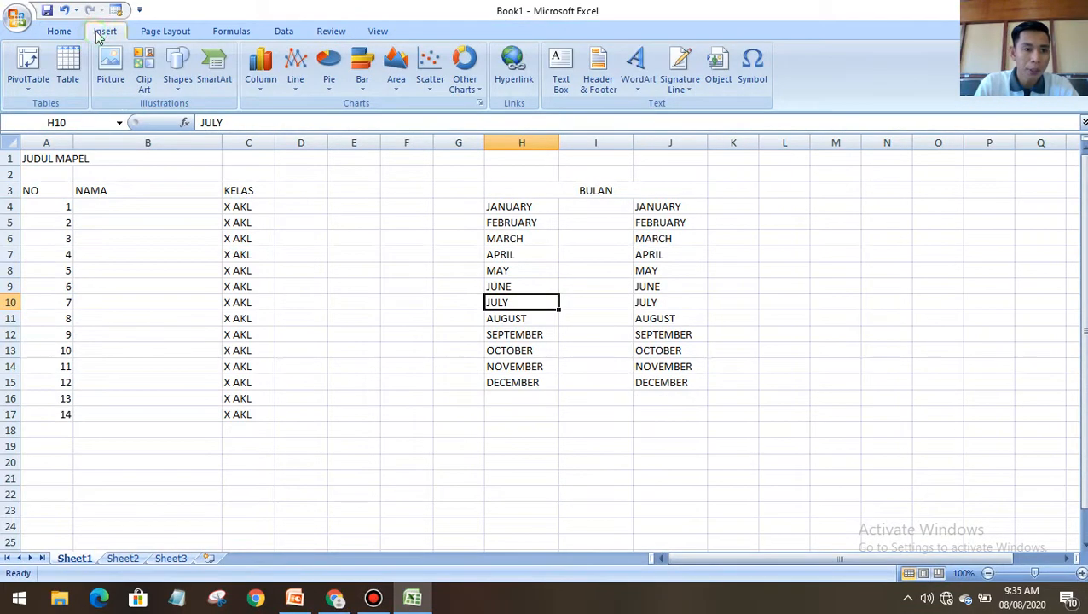
{"action": "left_click", "coordinate": [150, 33]}
{"action": "left_click", "coordinate": [222, 33]}
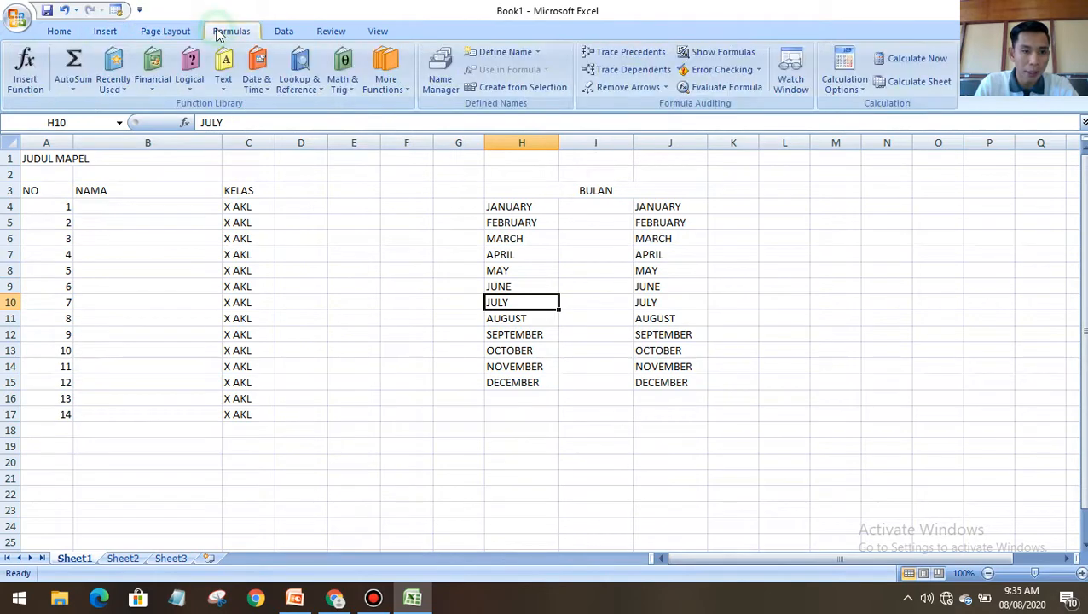
{"action": "left_click", "coordinate": [294, 34]}
{"action": "left_click", "coordinate": [329, 32]}
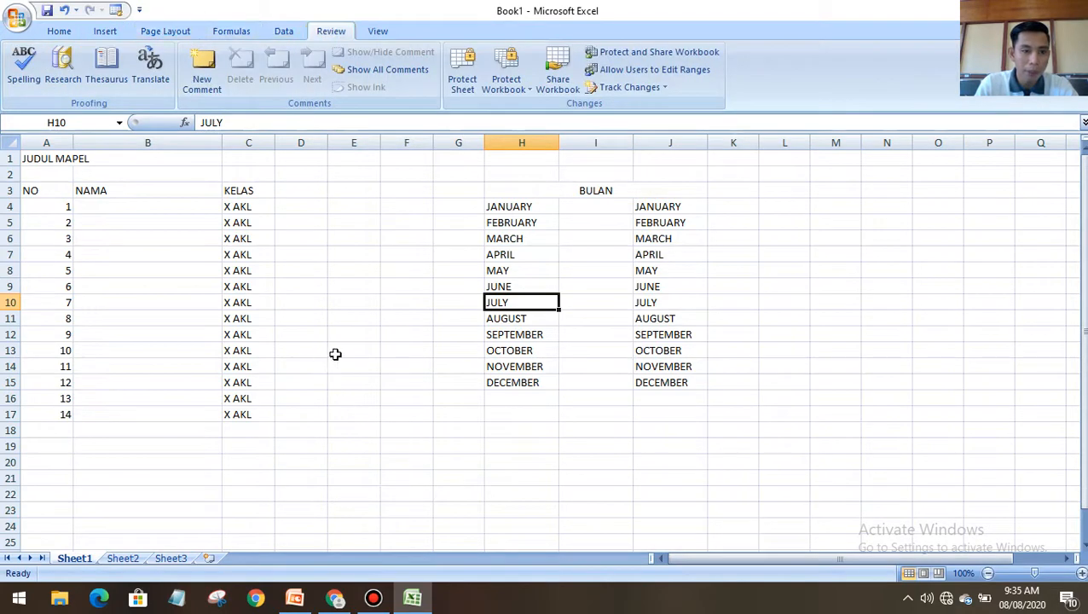
{"action": "scroll", "coordinate": [454, 397], "scroll_direction": "down", "scroll_amount": 2}
{"action": "left_click", "coordinate": [457, 415]}
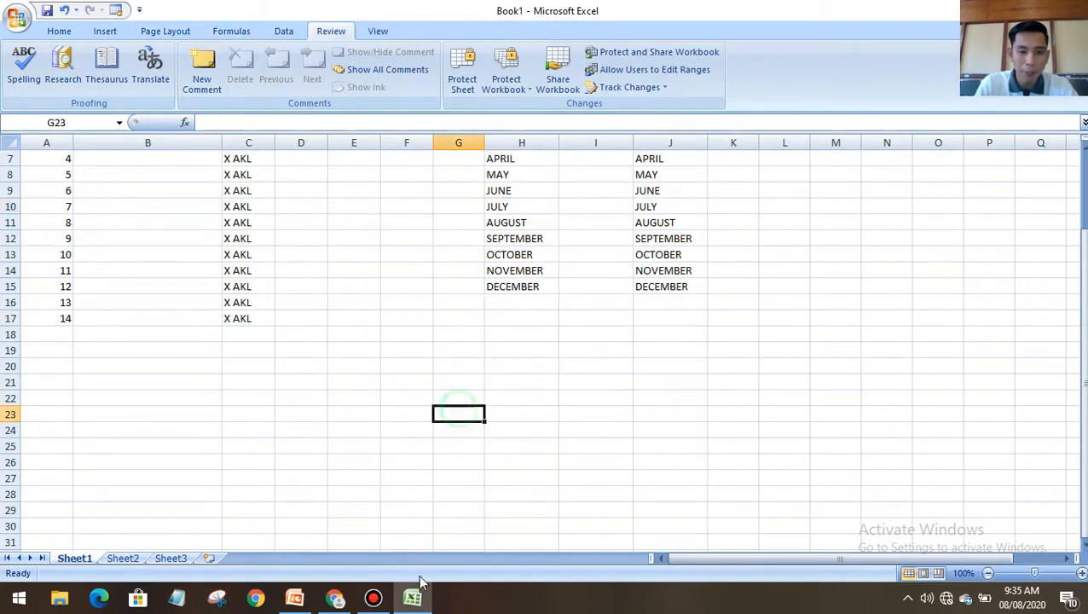
Switch to the modul-excel-dasar presentation in PowerPoint and reread the table border instructions on slide 26
{"action": "left_click", "coordinate": [294, 599]}
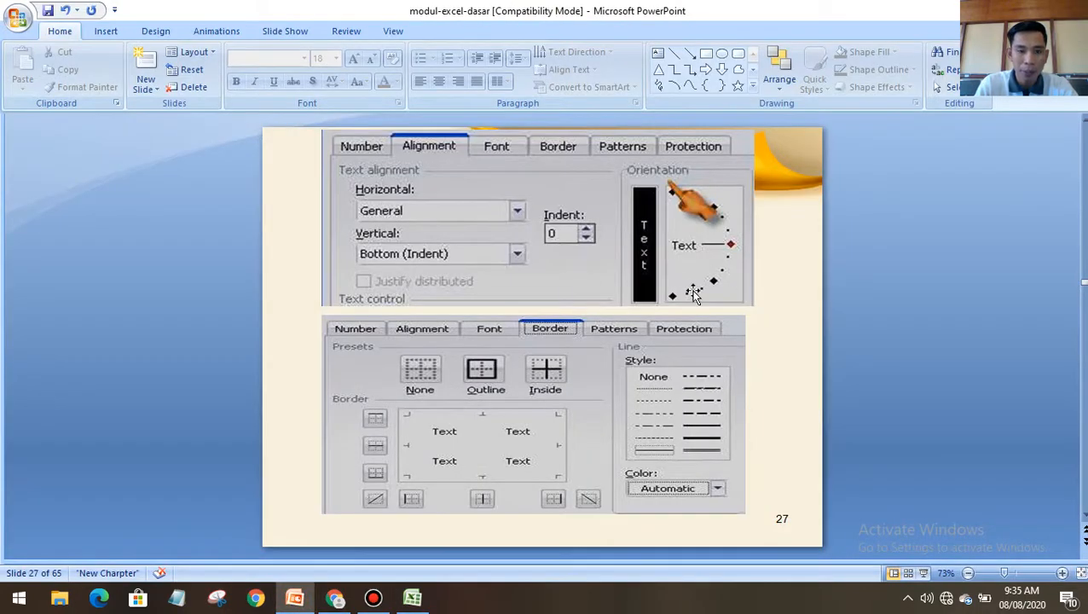
{"action": "scroll", "coordinate": [662, 311], "scroll_direction": "up", "scroll_amount": 1}
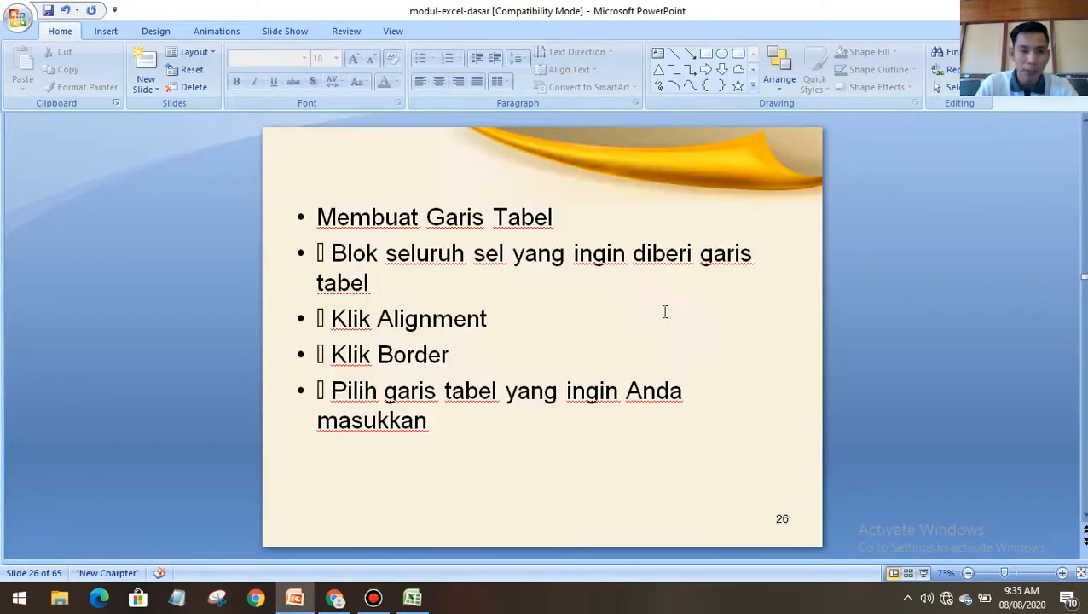
{"action": "scroll", "coordinate": [664, 312], "scroll_direction": "up", "scroll_amount": 1}
{"action": "scroll", "coordinate": [664, 313], "scroll_direction": "down", "scroll_amount": 1}
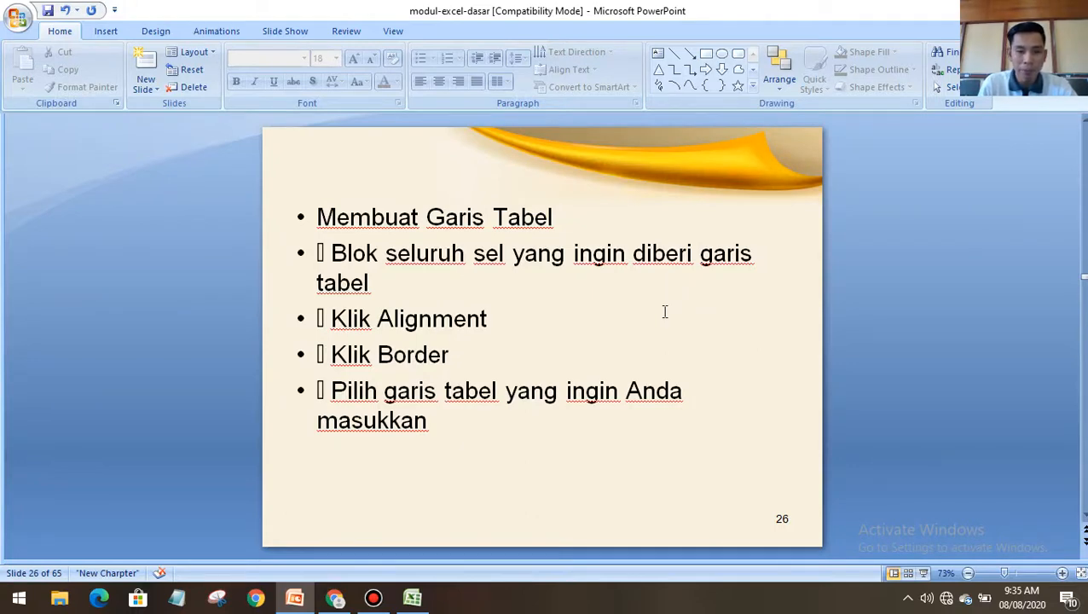
Switch to Book1 in Excel and examine the commands for an empty cell below the months, including the sort options, and the insertable objects
{"action": "left_click", "coordinate": [413, 598]}
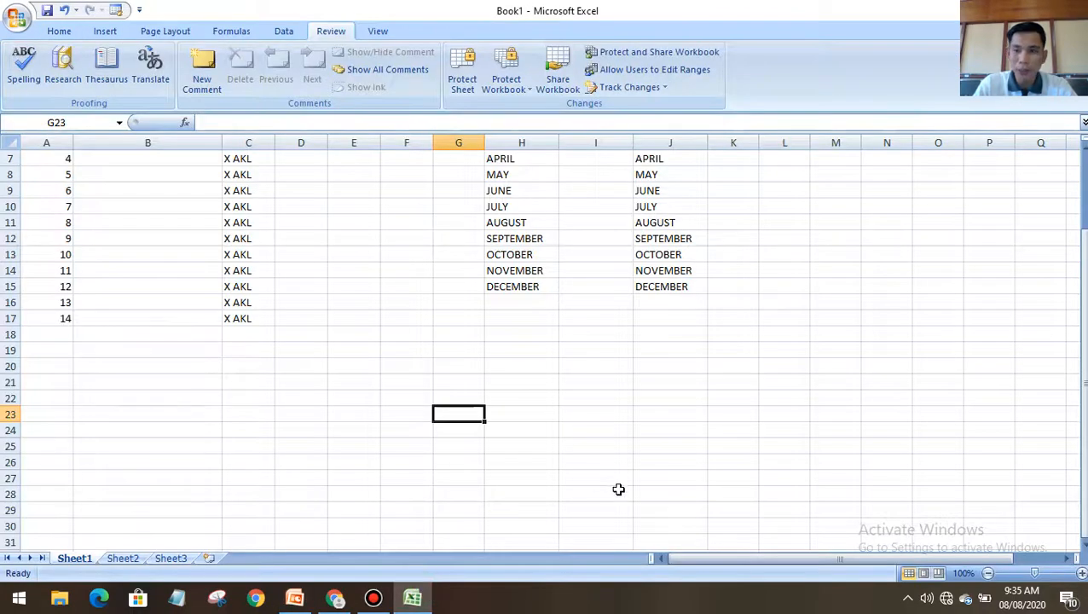
{"action": "left_click", "coordinate": [504, 341]}
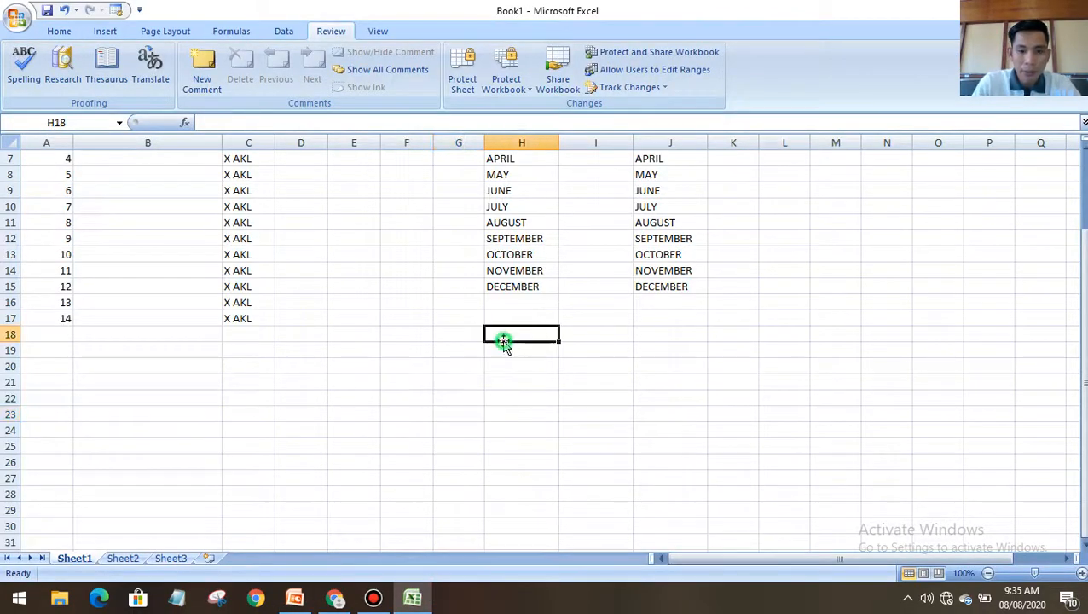
{"action": "right_click", "coordinate": [502, 348]}
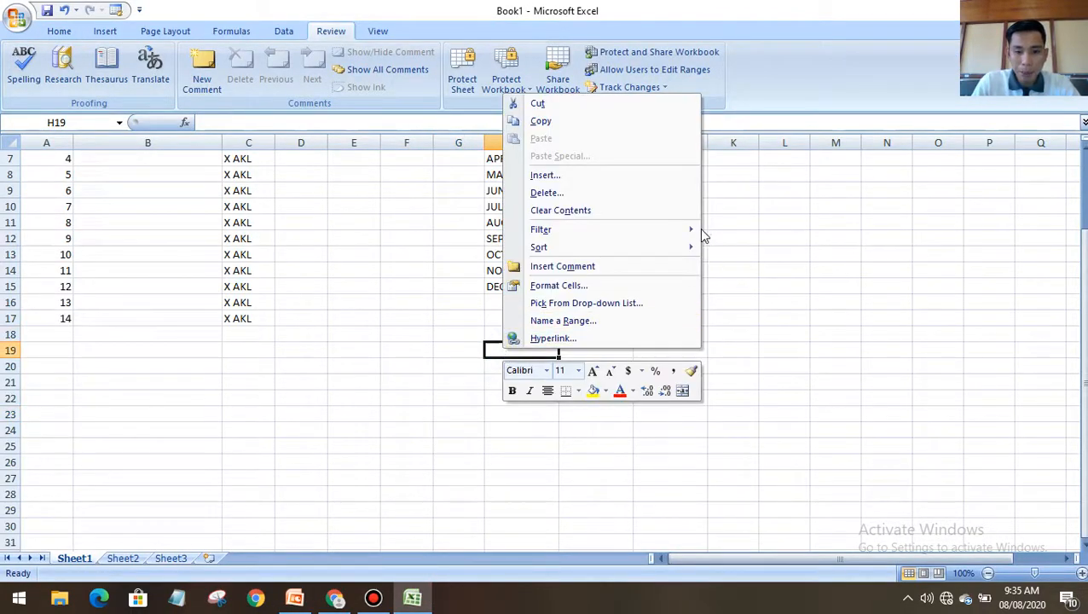
{"action": "mouse_move", "coordinate": [698, 229]}
{"action": "mouse_move", "coordinate": [693, 247]}
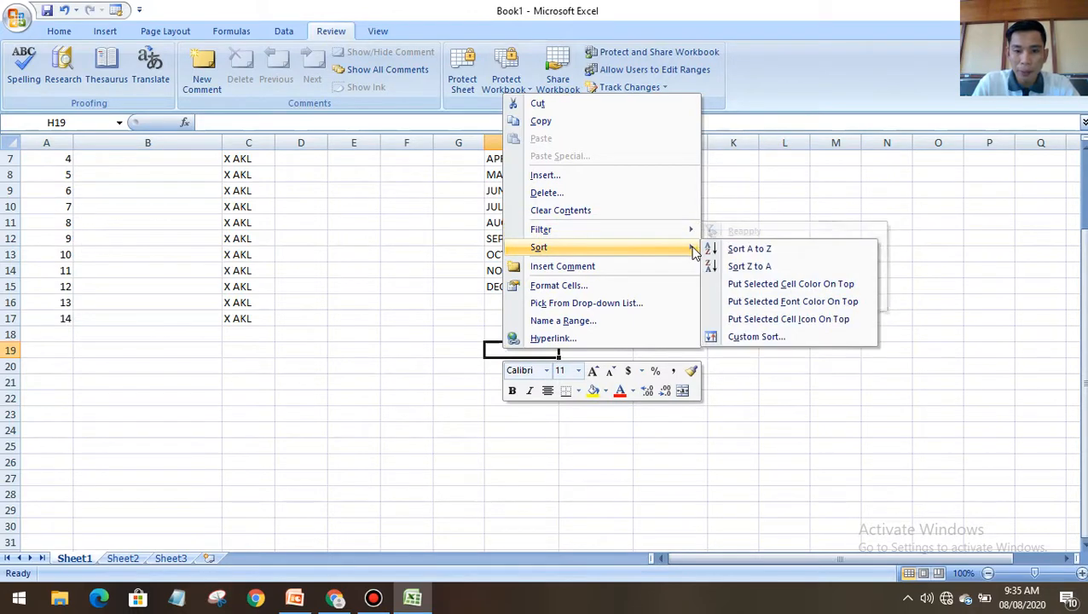
{"action": "key", "text": "Escape"}
{"action": "key", "text": "Escape"}
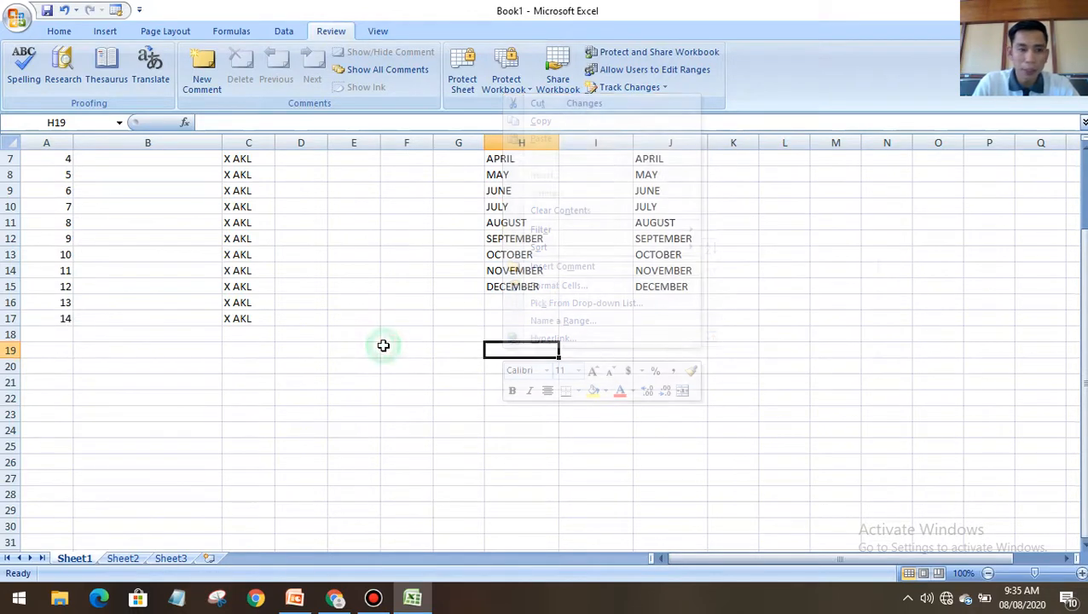
{"action": "left_click", "coordinate": [105, 32]}
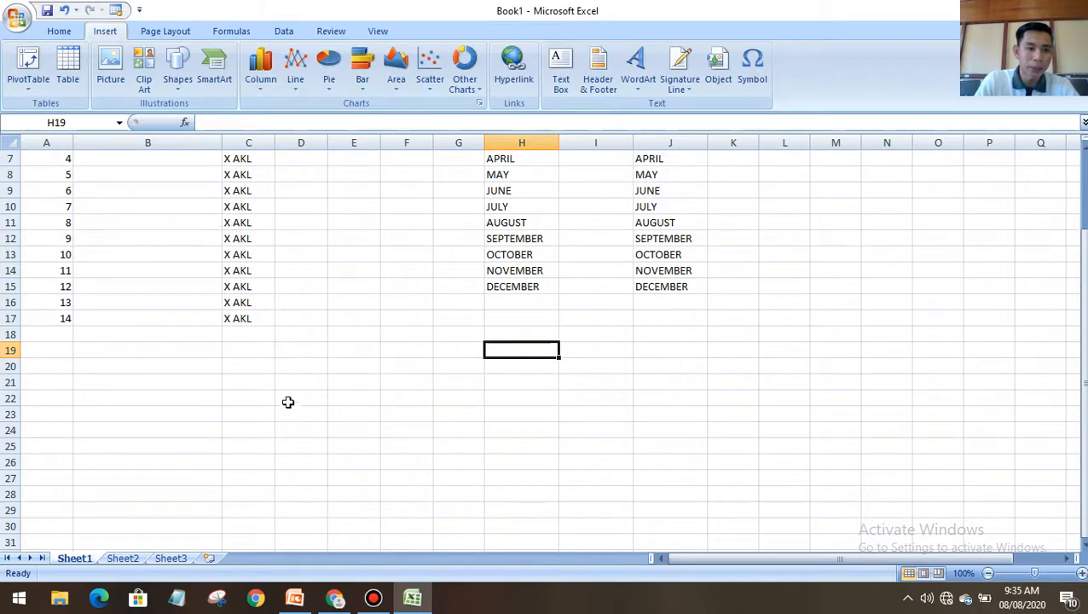
{"action": "scroll", "coordinate": [372, 394], "scroll_direction": "up", "scroll_amount": 1}
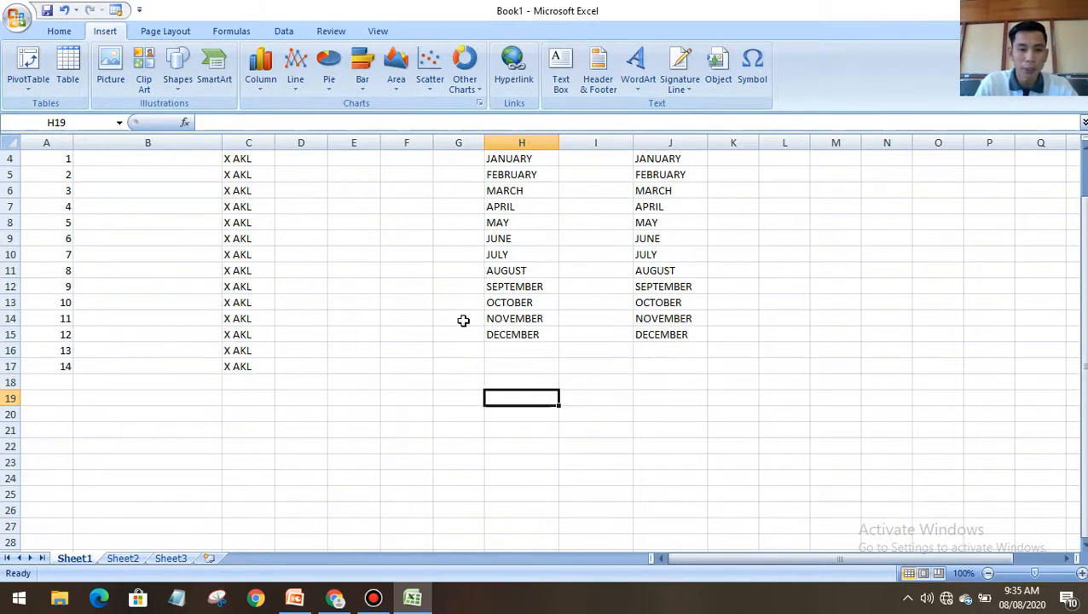
Review the table border instructions on slides 26 and 27 in PowerPoint and return to the Book1 workbook in Excel
{"action": "left_click", "coordinate": [298, 600]}
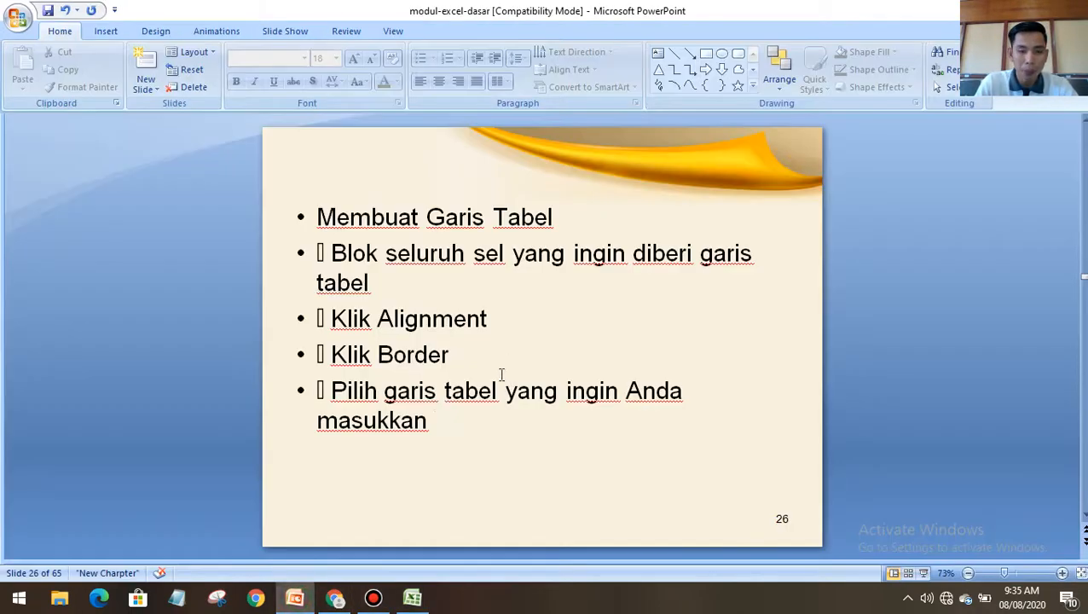
{"action": "scroll", "coordinate": [421, 493], "scroll_direction": "down", "scroll_amount": 1}
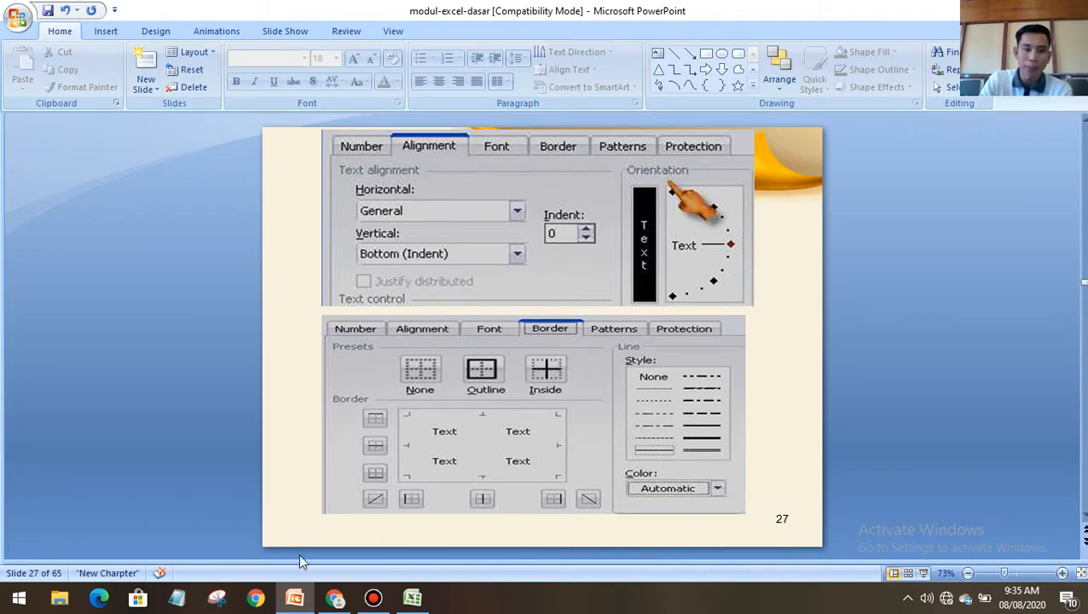
{"action": "left_click", "coordinate": [412, 598]}
{"action": "scroll", "coordinate": [262, 430], "scroll_direction": "up", "scroll_amount": 1}
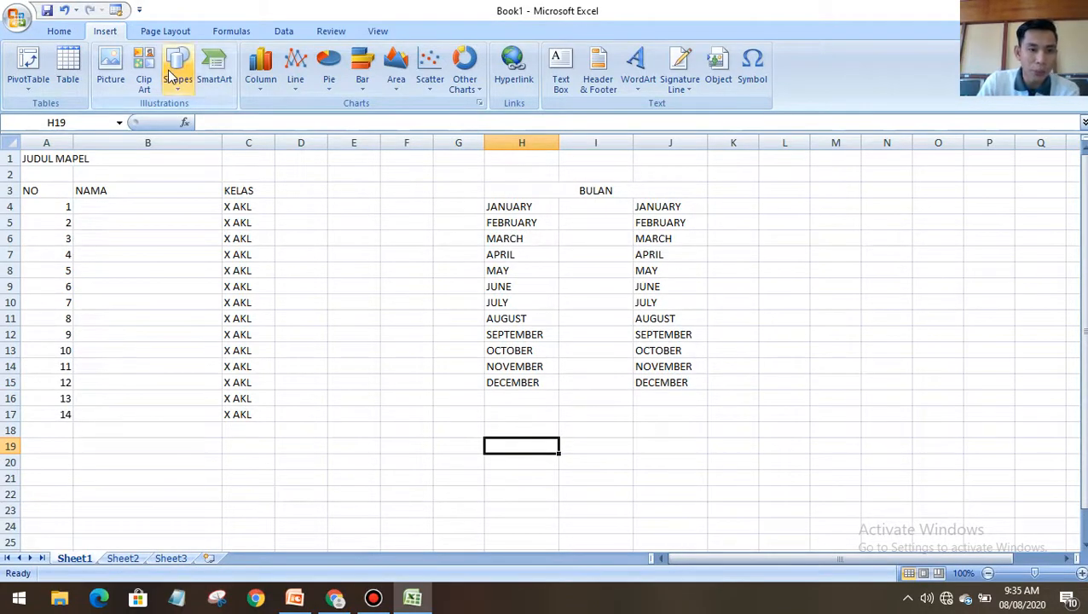
{"action": "left_click", "coordinate": [58, 32]}
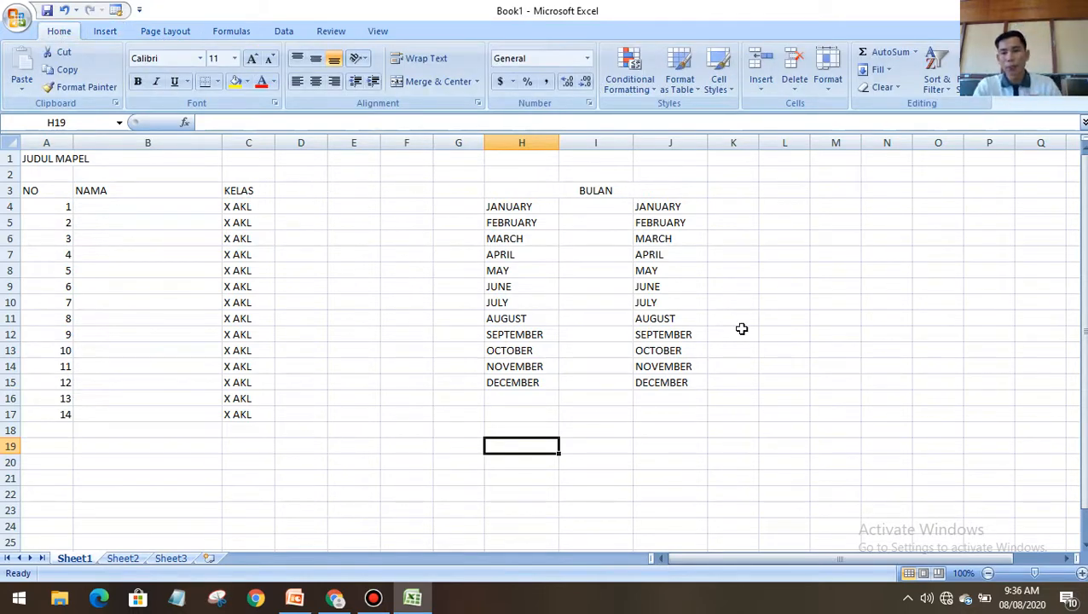
{"action": "right_click", "coordinate": [826, 193]}
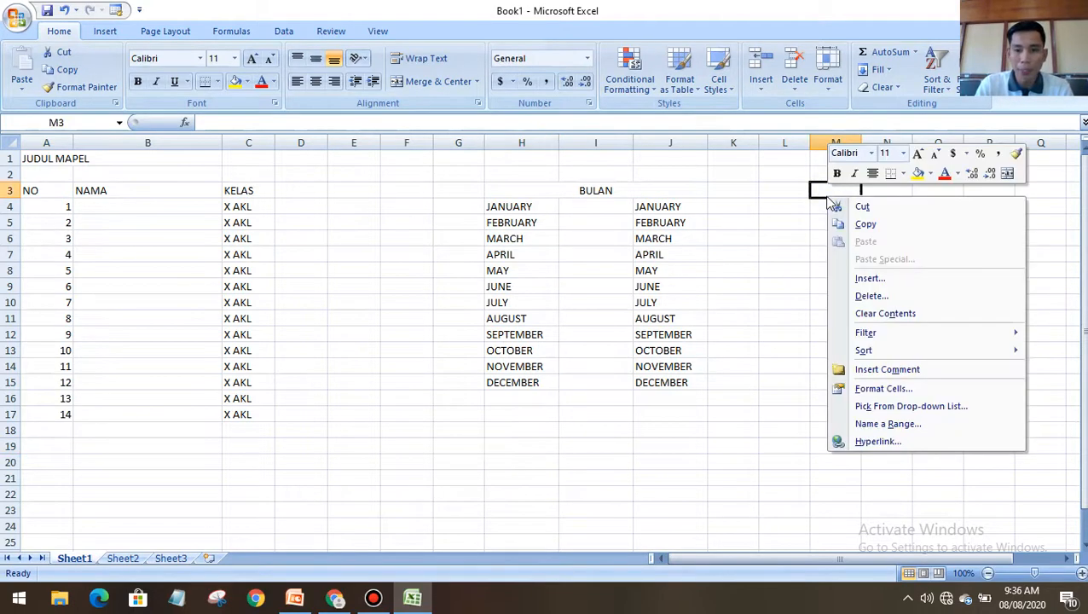
{"action": "left_click", "coordinate": [890, 279]}
{"action": "left_click", "coordinate": [923, 320]}
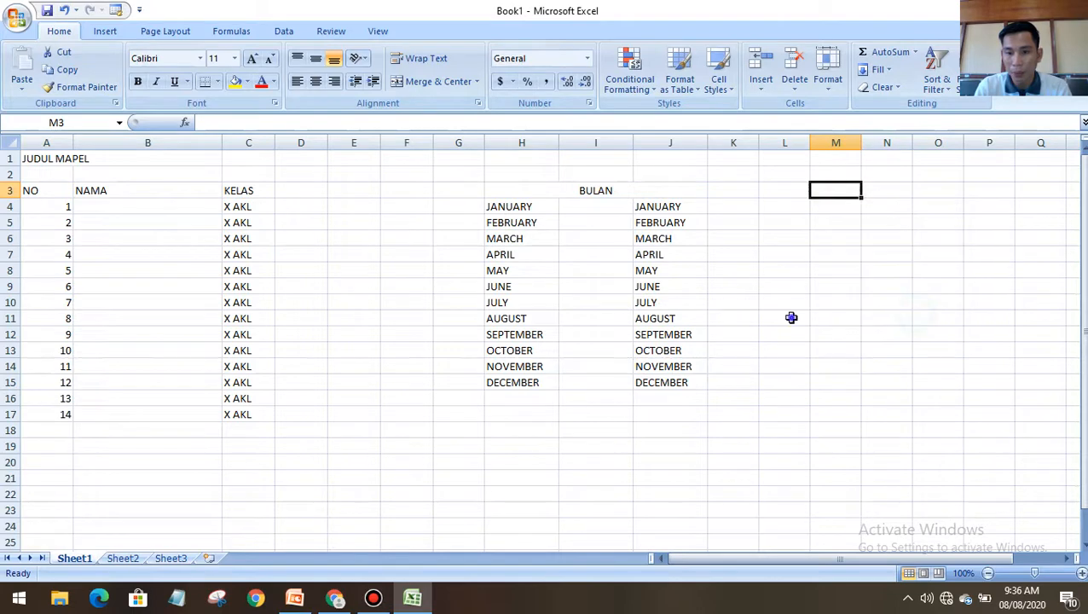
{"action": "right_click", "coordinate": [793, 319]}
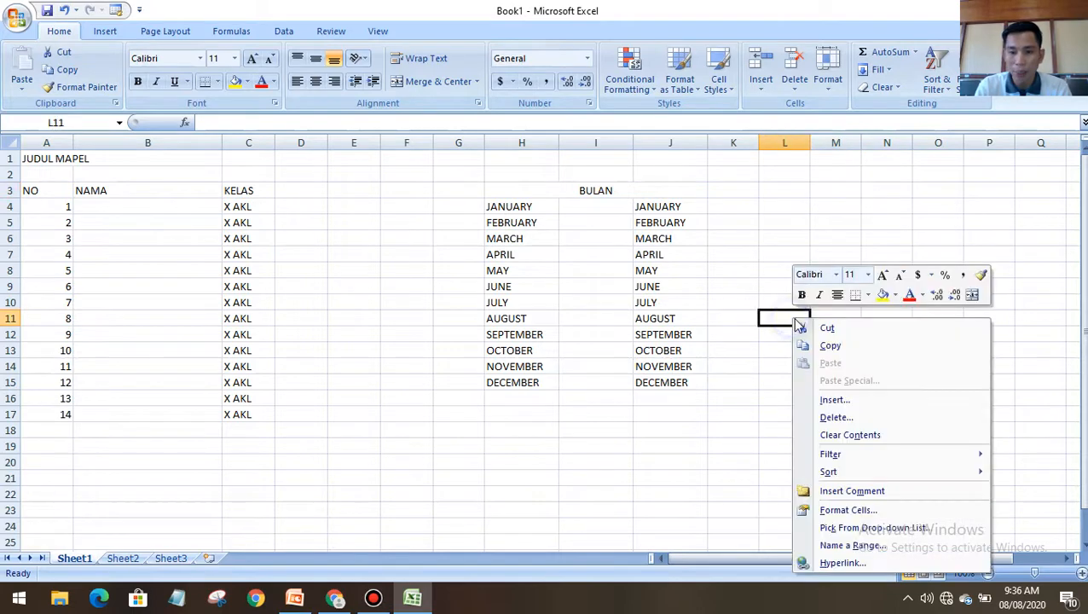
{"action": "left_click", "coordinate": [853, 491]}
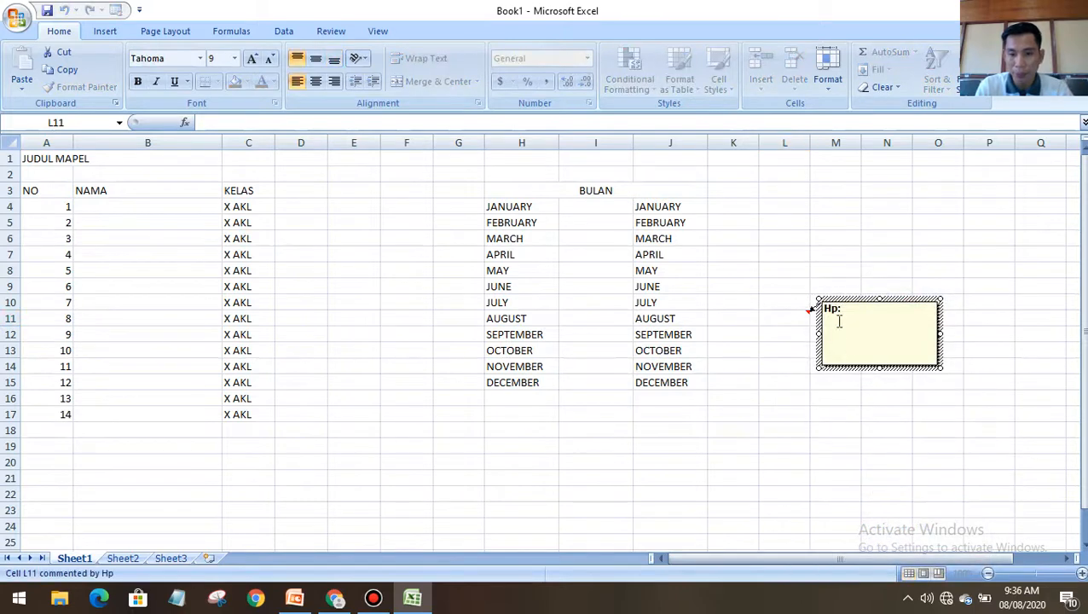
{"action": "left_click", "coordinate": [827, 307]}
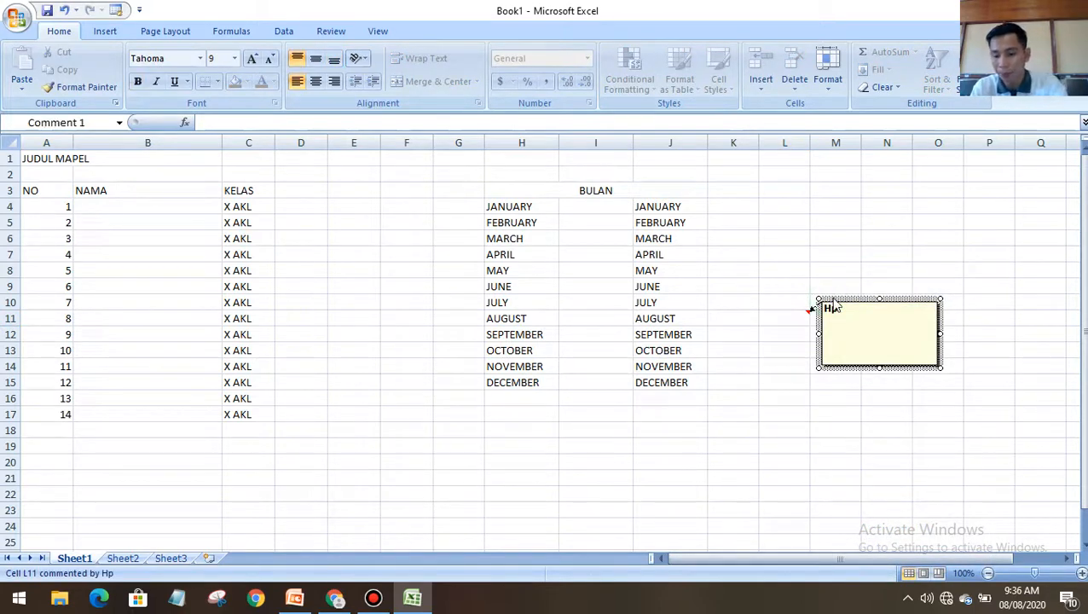
{"action": "key", "text": "Escape"}
Examine the number categories and alignment options in the Format Cells settings for cell L16 and close them without changes
{"action": "right_click", "coordinate": [805, 397]}
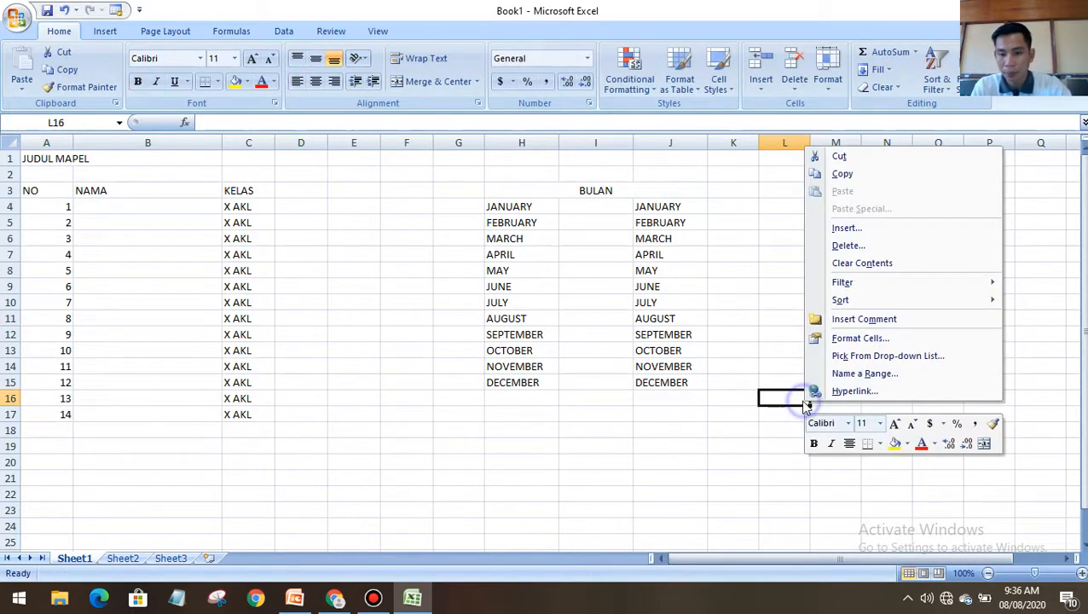
{"action": "left_click", "coordinate": [863, 338]}
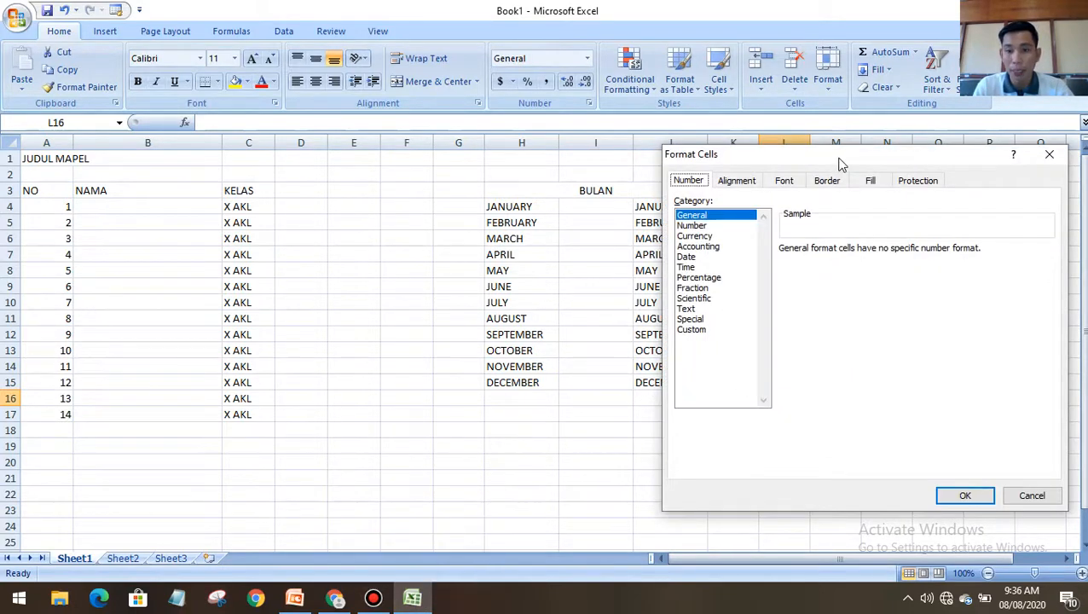
{"action": "left_click_drag", "start_coordinate": [819, 157], "coordinate": [414, 177]}
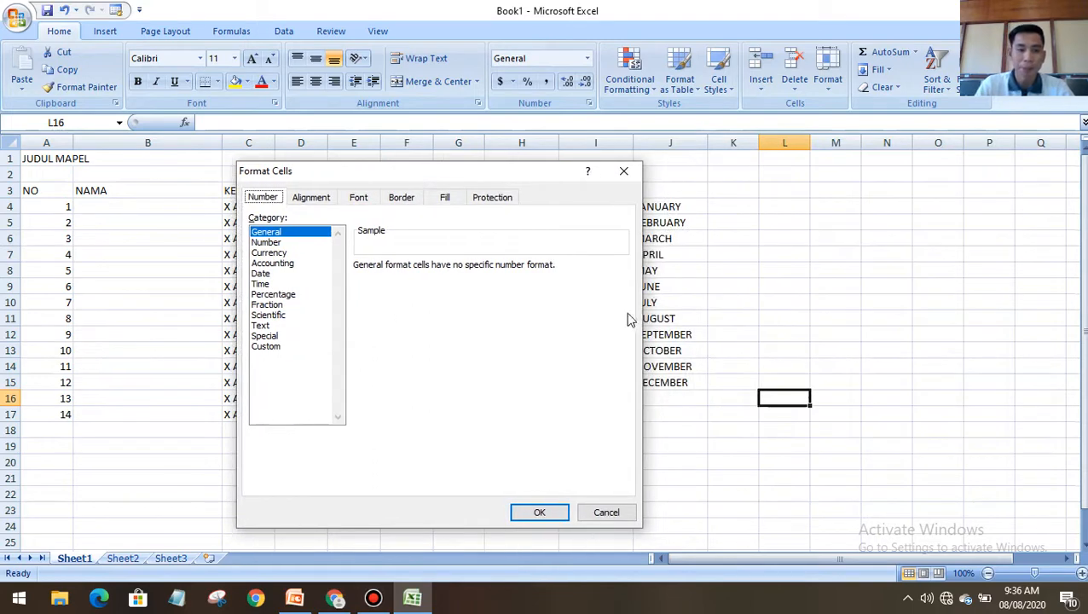
{"action": "left_click_drag", "start_coordinate": [265, 242], "coordinate": [261, 284]}
{"action": "left_click", "coordinate": [311, 197]}
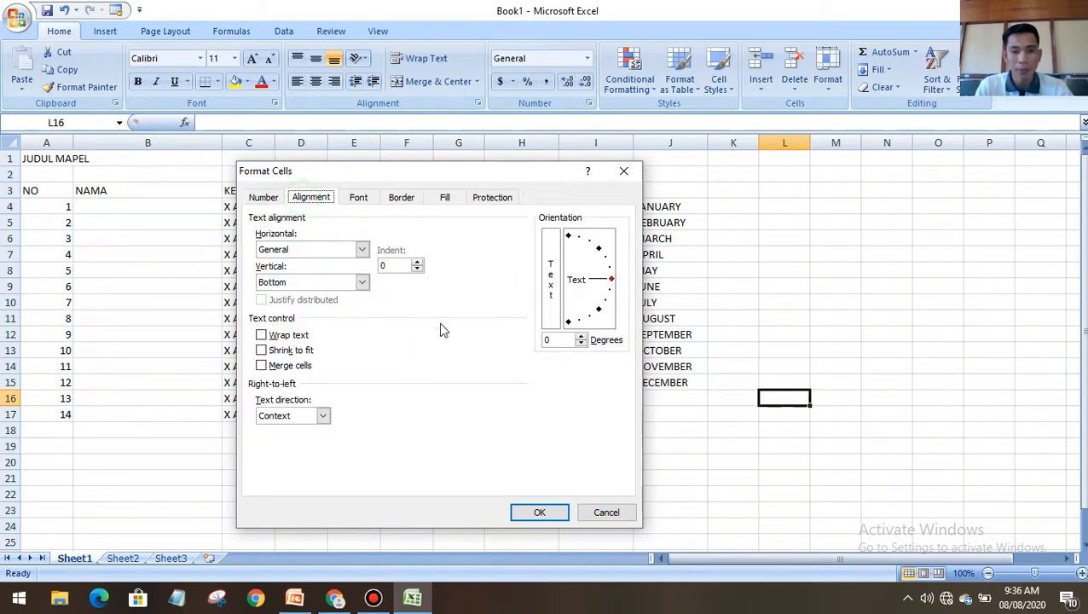
{"action": "left_click", "coordinate": [624, 172]}
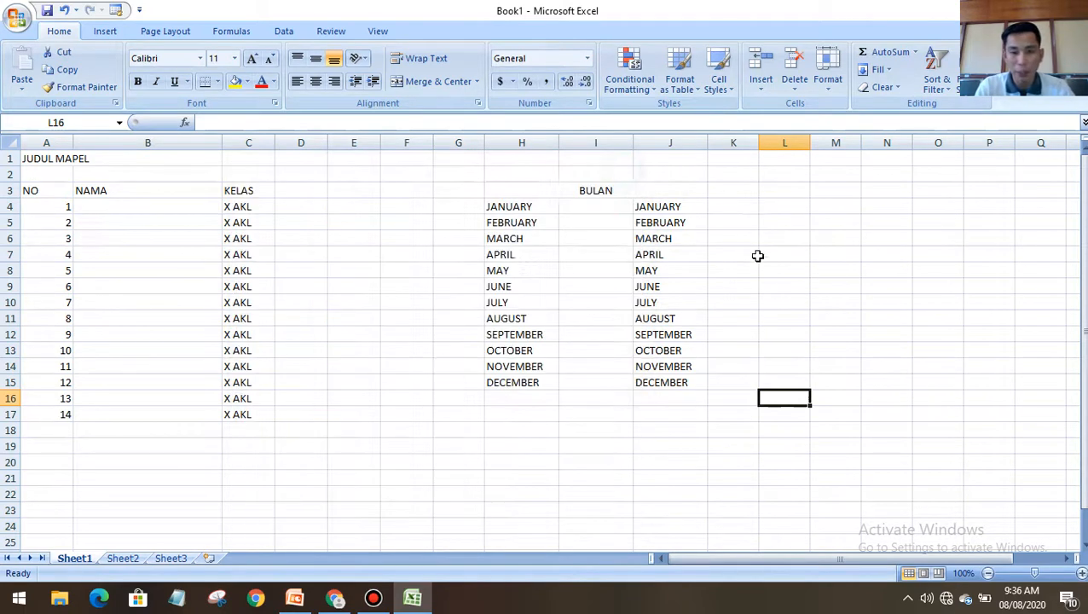
Open the Format Cells settings for cell M6, compare them with slide 27 of the modul-excel-dasar presentation in PowerPoint, and return to Excel
{"action": "right_click", "coordinate": [844, 243]}
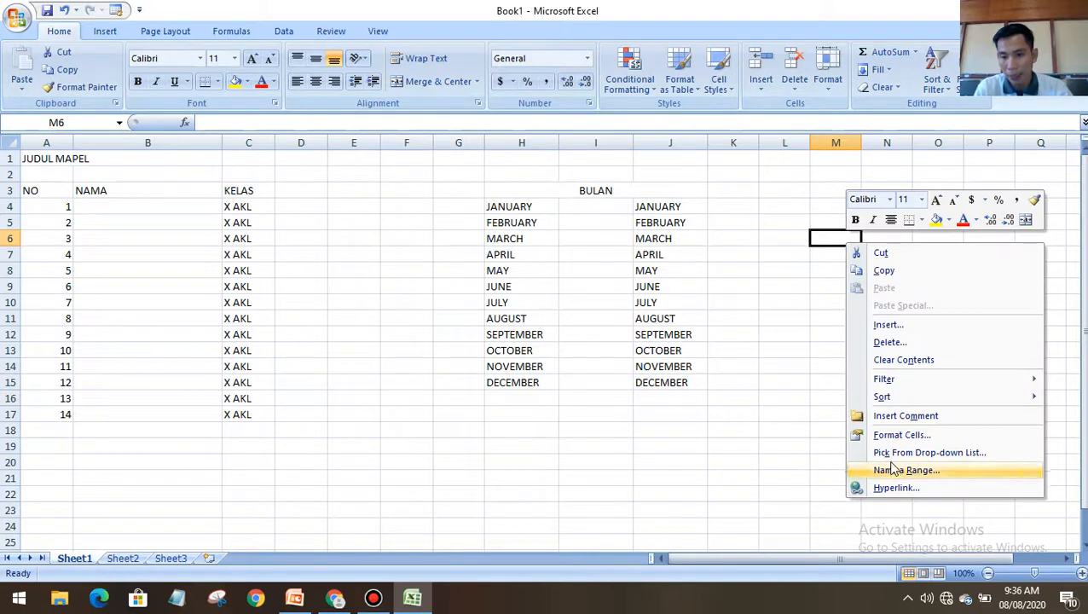
{"action": "left_click", "coordinate": [893, 435]}
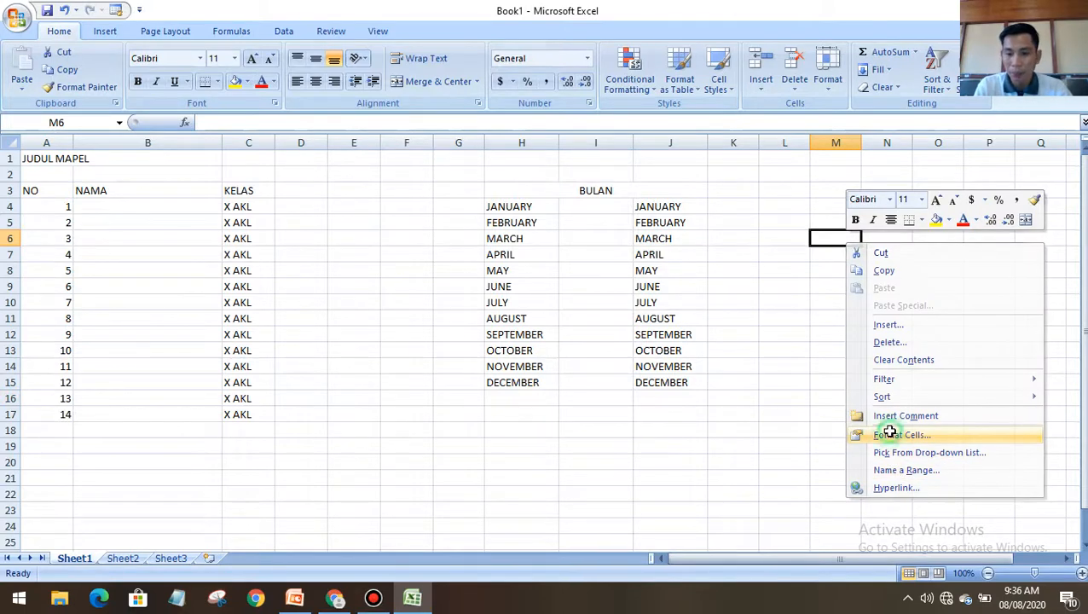
{"action": "left_click_drag", "start_coordinate": [910, 229], "coordinate": [646, 183]}
{"action": "left_click", "coordinate": [295, 598]}
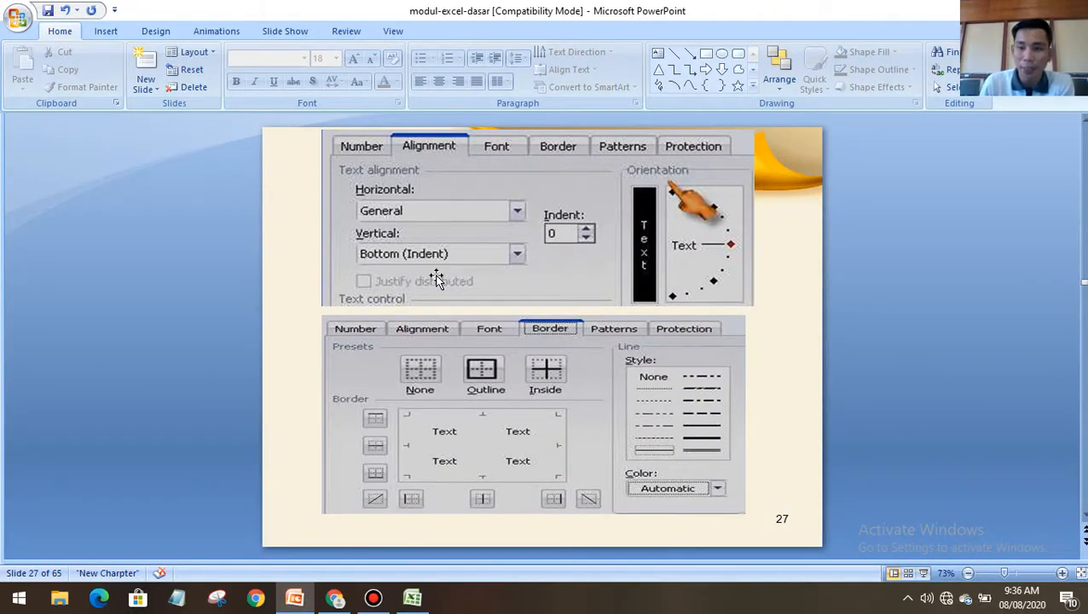
{"action": "scroll", "coordinate": [437, 279], "scroll_direction": "down", "scroll_amount": 1}
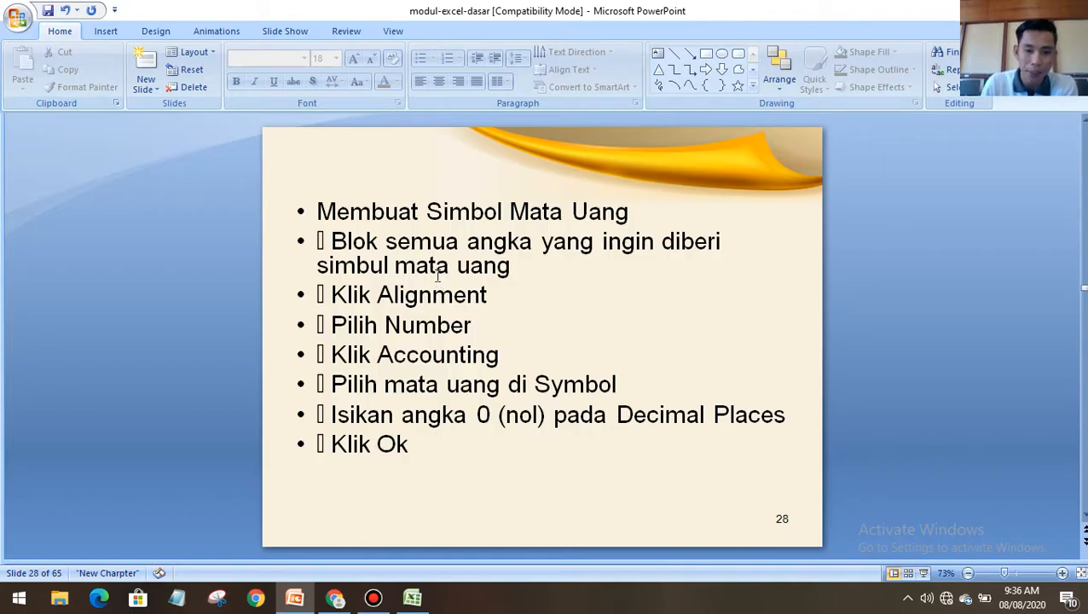
{"action": "scroll", "coordinate": [436, 275], "scroll_direction": "up", "scroll_amount": 1}
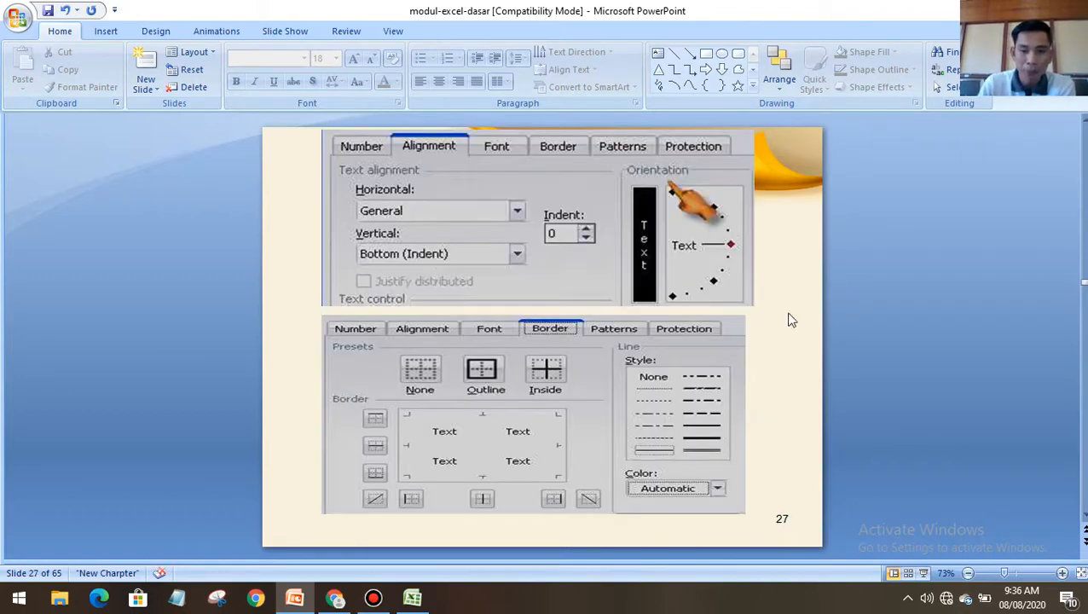
{"action": "left_click", "coordinate": [415, 599]}
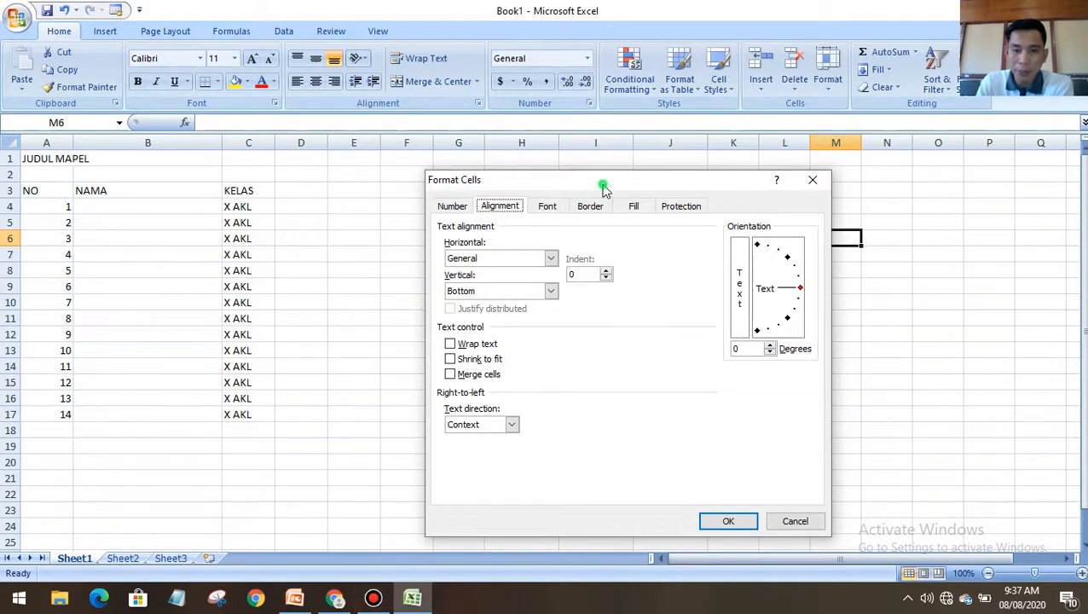
Examine the alignment, font, border, fill and protection options in the Format Cells settings
{"action": "left_click_drag", "start_coordinate": [603, 186], "coordinate": [556, 151]}
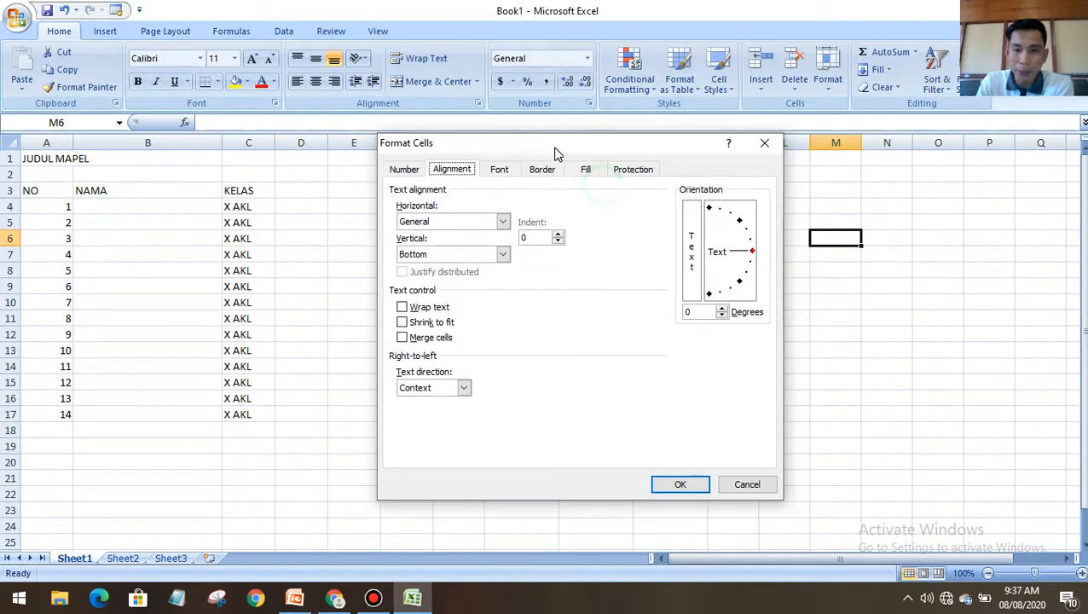
{"action": "left_click", "coordinate": [501, 170]}
{"action": "left_click", "coordinate": [443, 170]}
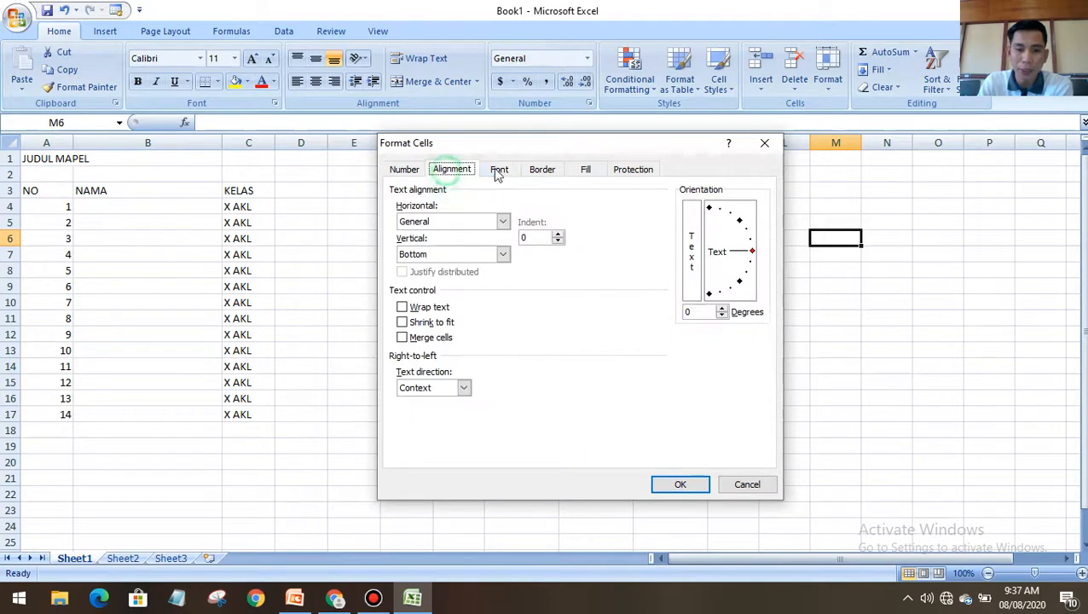
{"action": "left_click", "coordinate": [501, 170]}
{"action": "left_click", "coordinate": [546, 170]}
{"action": "left_click", "coordinate": [585, 171]}
{"action": "left_click", "coordinate": [621, 171]}
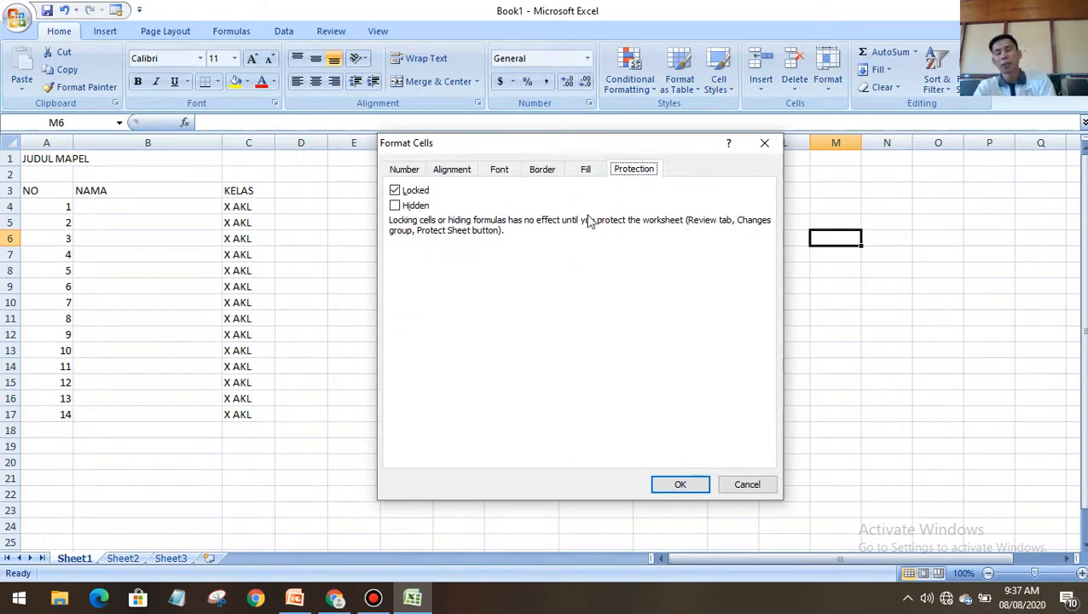
Try a 45-degree text orientation for cell M6 and close the Format Cells settings without applying it
{"action": "left_click", "coordinate": [406, 169]}
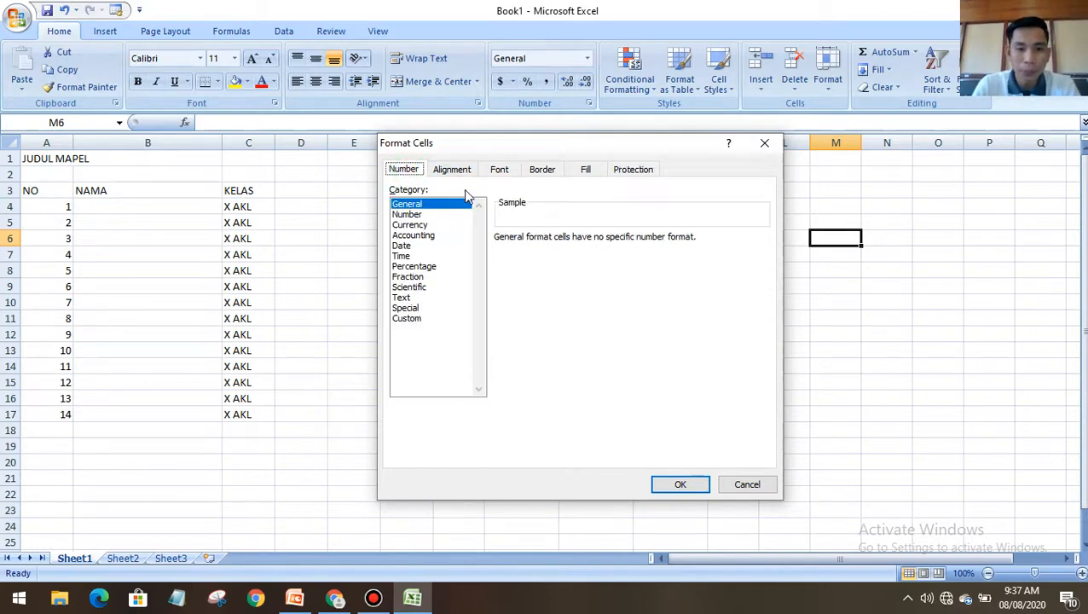
{"action": "left_click", "coordinate": [449, 169]}
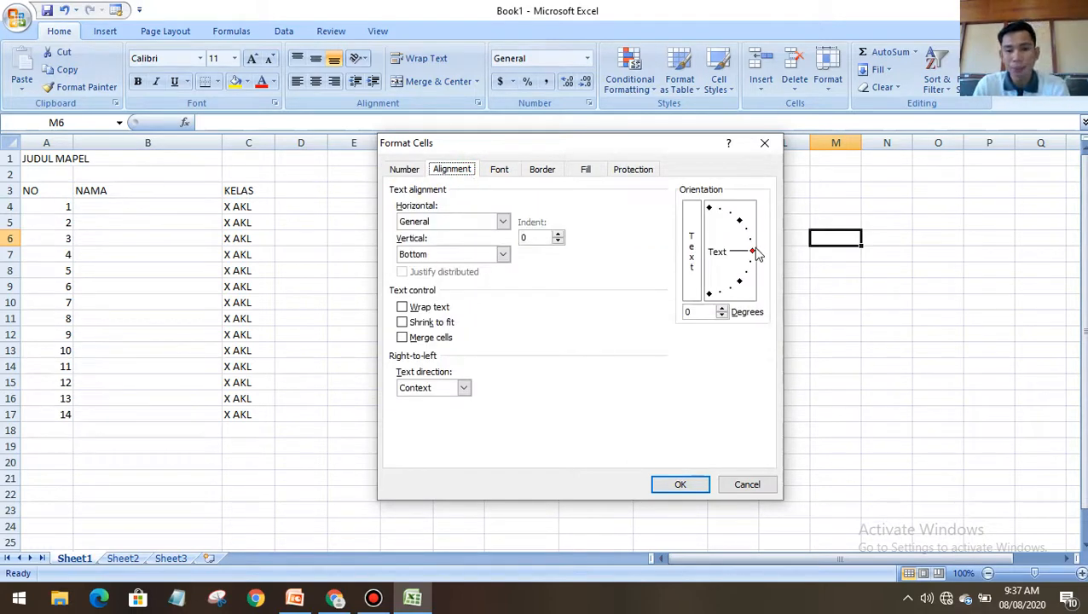
{"action": "left_click_drag", "start_coordinate": [753, 252], "coordinate": [738, 221]}
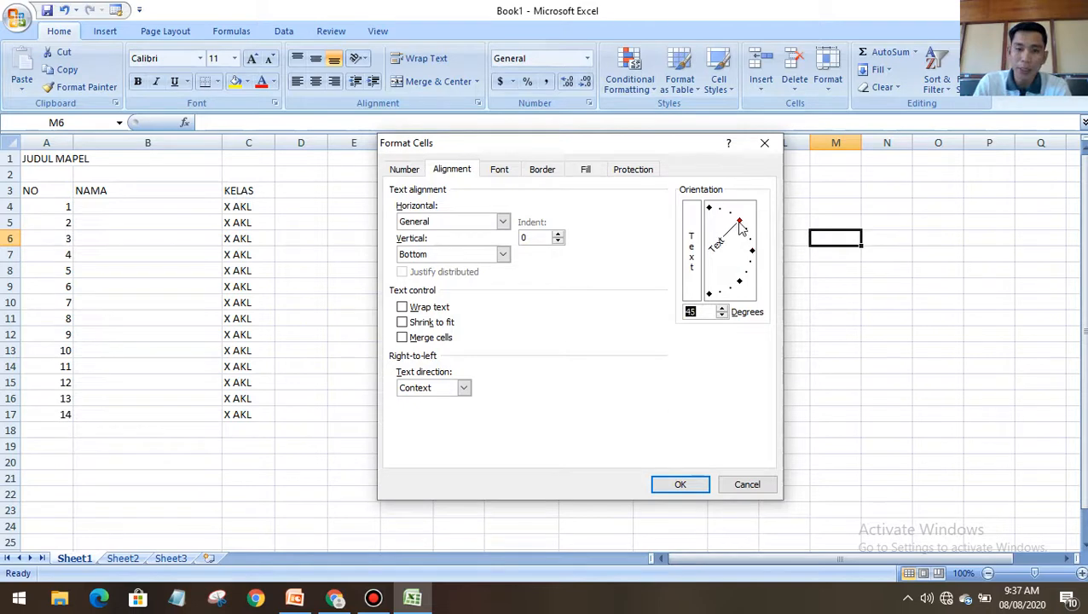
{"action": "left_click", "coordinate": [765, 145]}
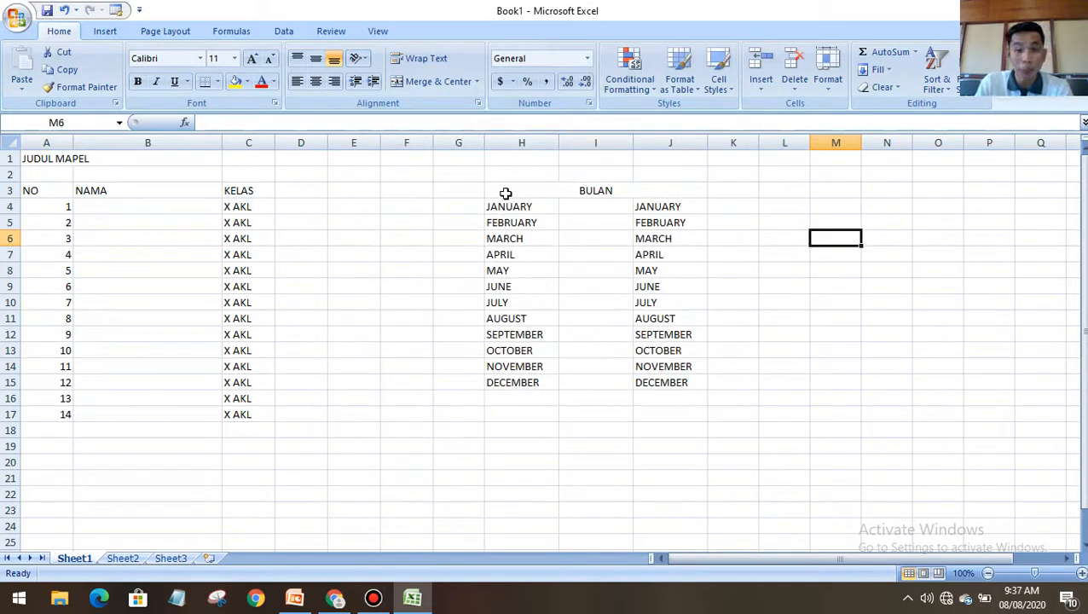
Enter the headings NO in cell L3 and NAMA KELAS in cell M3
{"action": "left_click", "coordinate": [505, 191]}
{"action": "left_click", "coordinate": [733, 191]}
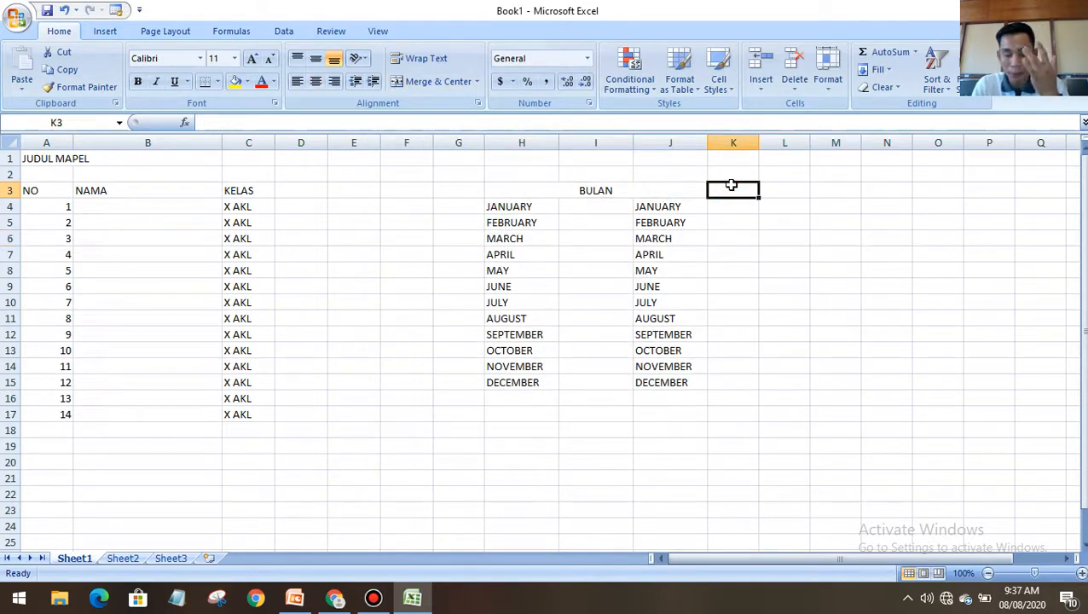
{"action": "left_click", "coordinate": [545, 195]}
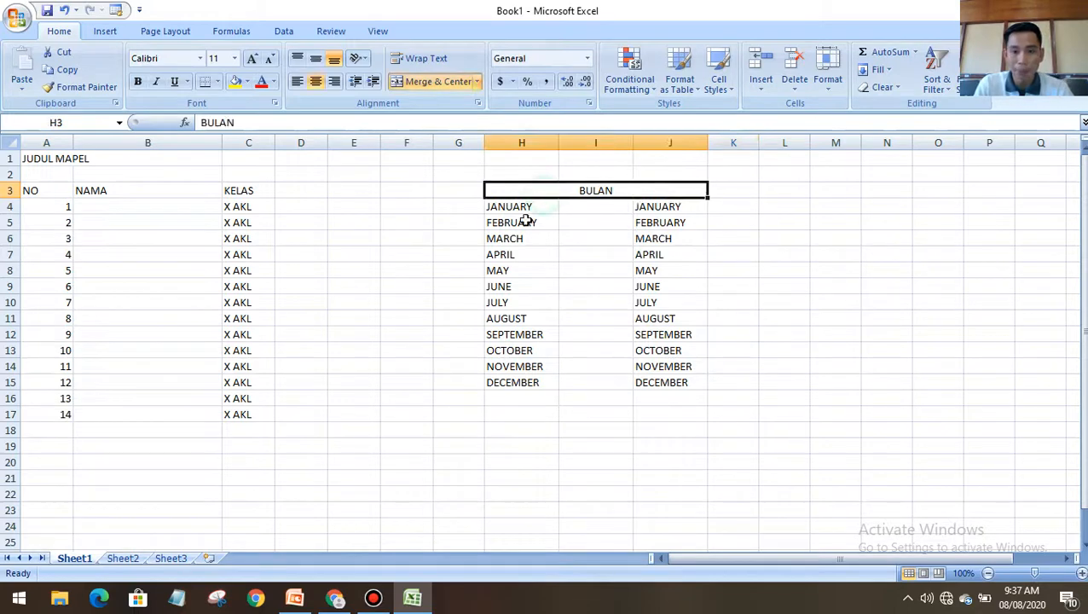
{"action": "left_click", "coordinate": [794, 188]}
{"action": "type", "text": "NO"}
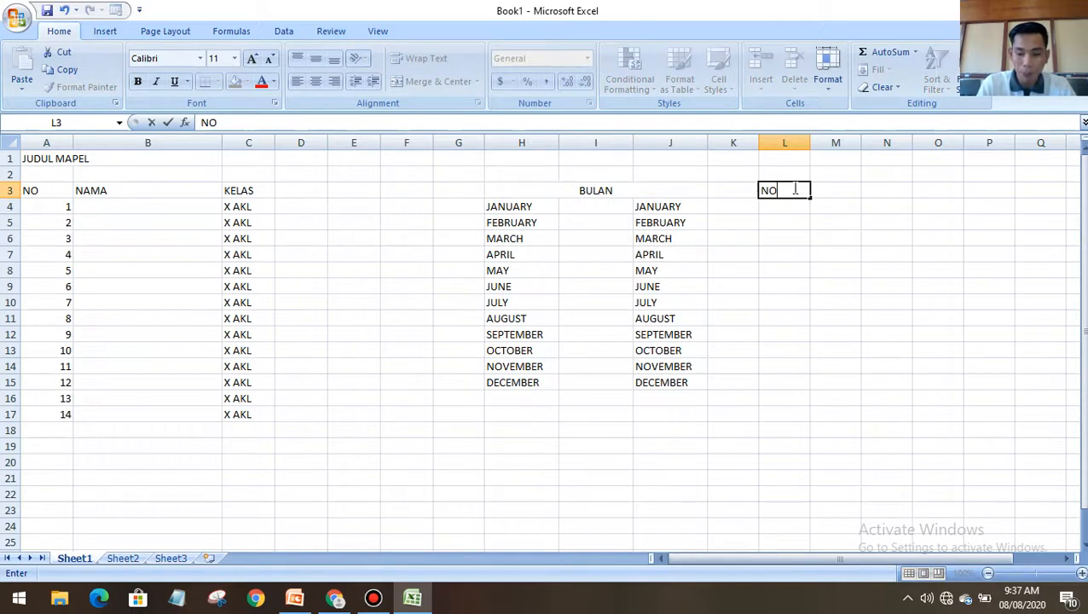
{"action": "key", "text": "Tab"}
{"action": "type", "text": "NAMA KELAS"}
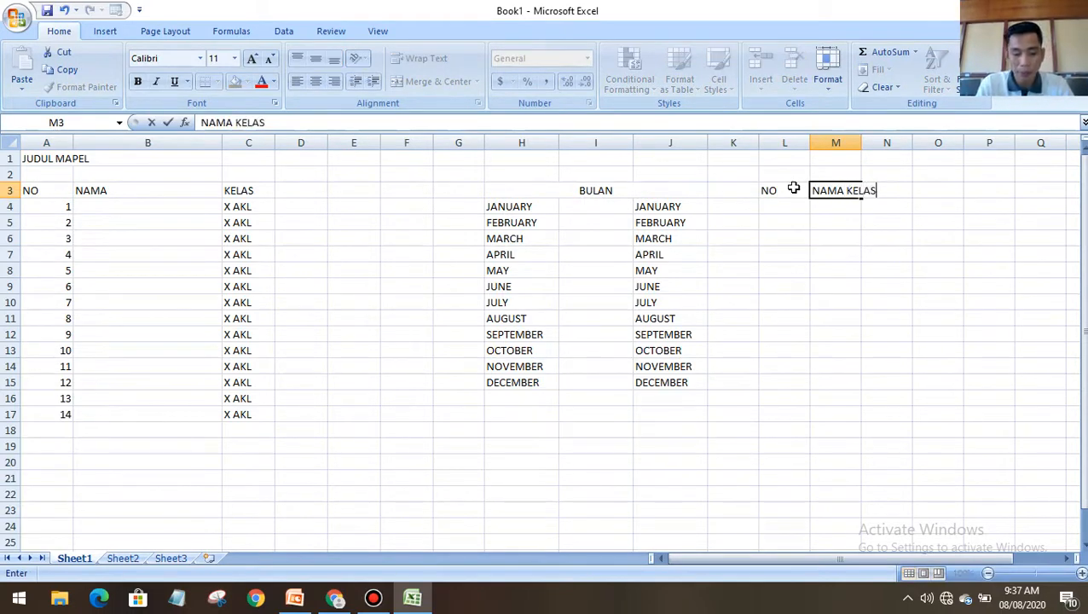
Apply all borders to the range L3:O16
{"action": "left_click_drag", "start_coordinate": [768, 190], "coordinate": [948, 389]}
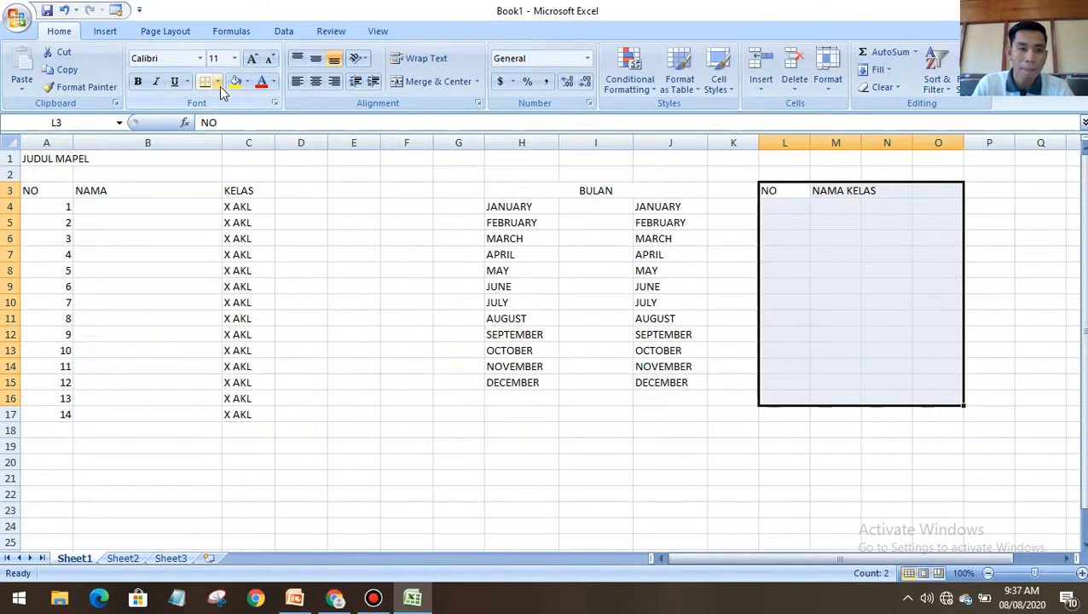
{"action": "left_click", "coordinate": [219, 83]}
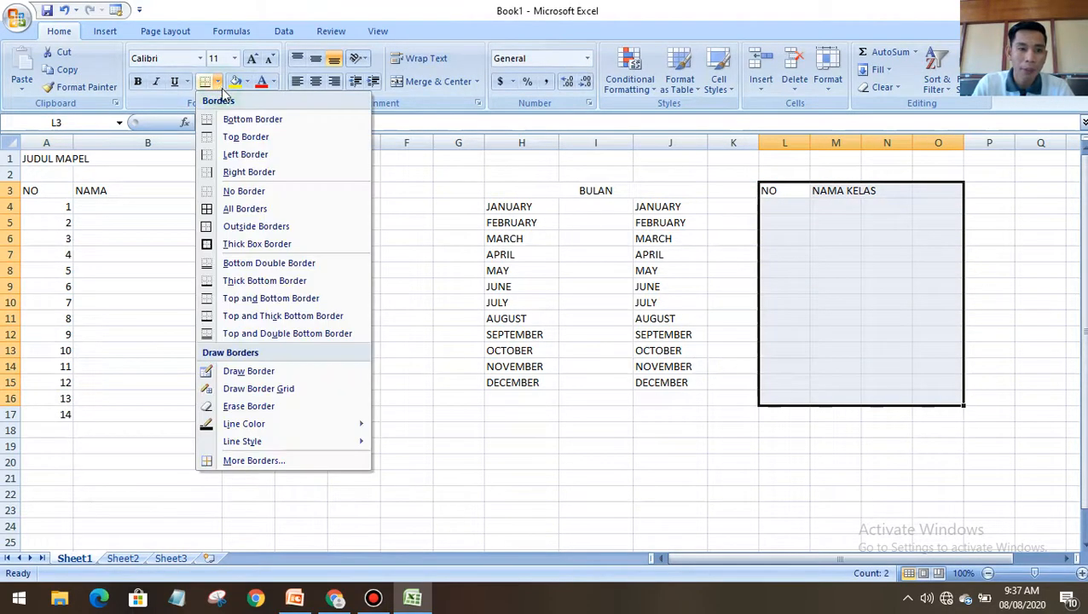
{"action": "left_click", "coordinate": [250, 214]}
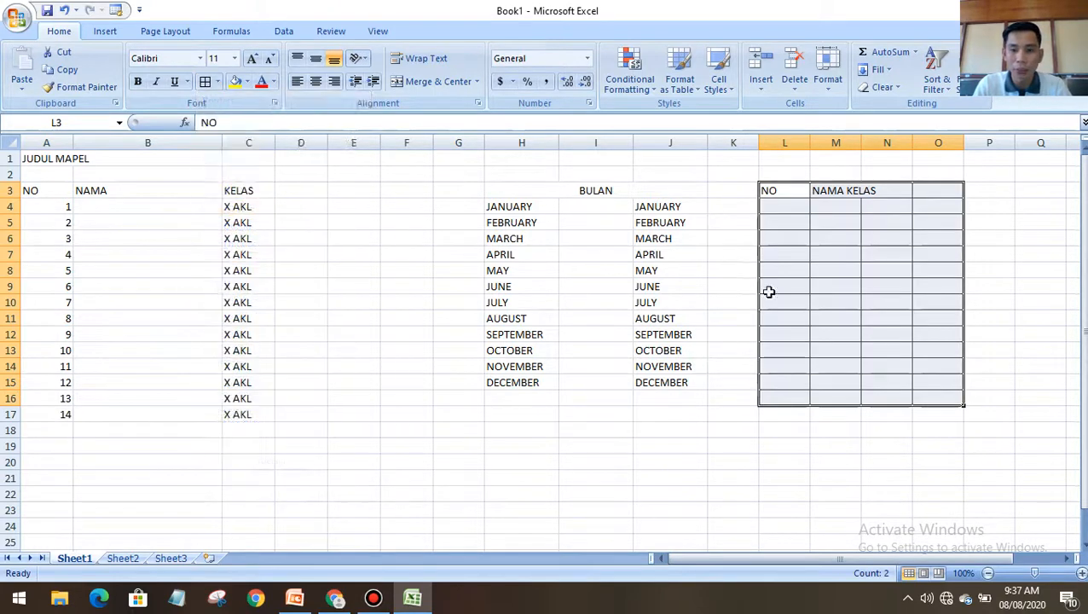
Center the heading row L3:O3, and adjust the column widths by widening M to O and narrowing L
{"action": "left_click_drag", "start_coordinate": [779, 194], "coordinate": [934, 191]}
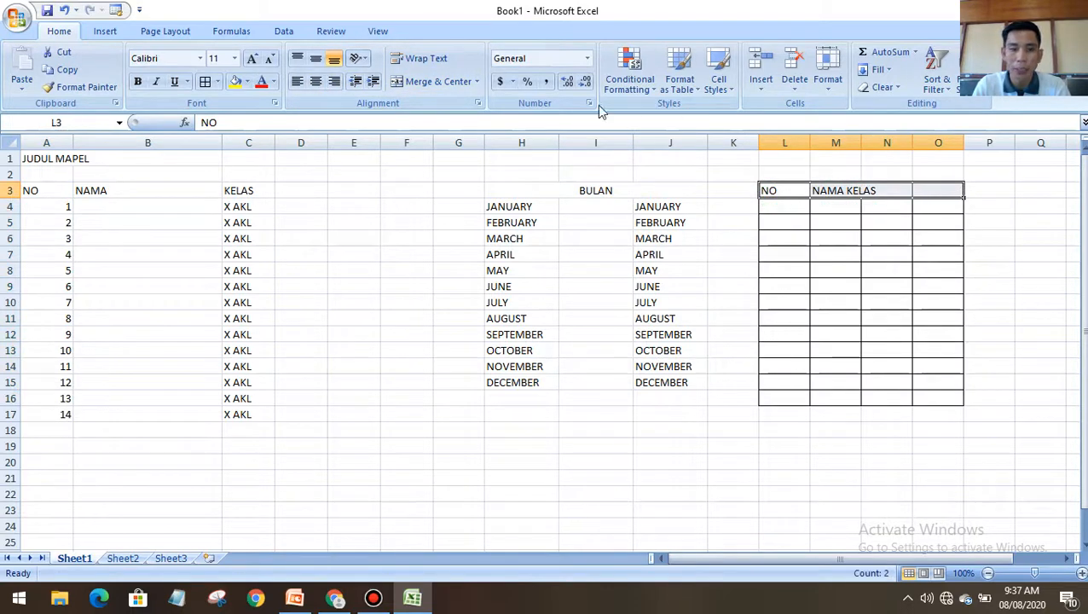
{"action": "left_click", "coordinate": [315, 81]}
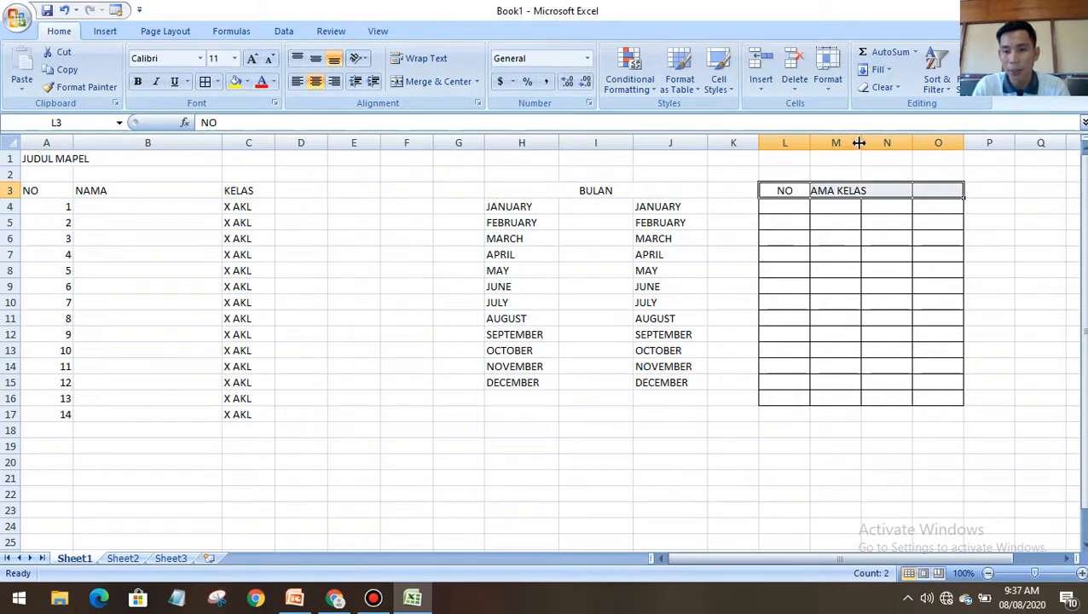
{"action": "left_click", "coordinate": [792, 136]}
{"action": "left_click_drag", "start_coordinate": [820, 136], "coordinate": [878, 143]}
{"action": "left_click", "coordinate": [789, 155]}
{"action": "left_click_drag", "start_coordinate": [808, 142], "coordinate": [791, 142]}
Number the table rows sequentially from 1 to 10 in cells L4:L13
{"action": "left_click", "coordinate": [771, 207]}
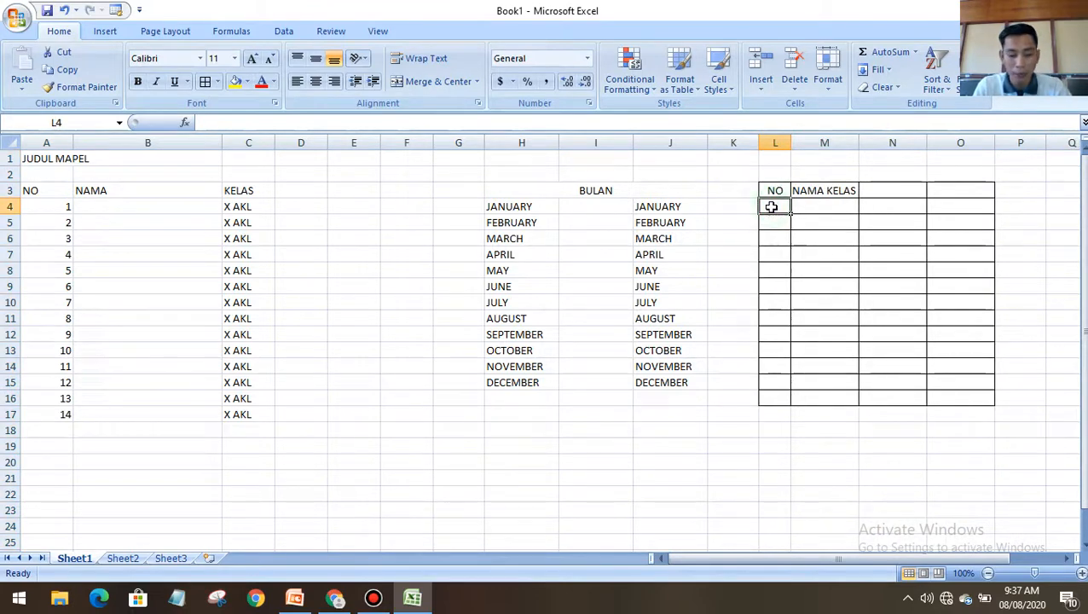
{"action": "type", "text": "1"}
{"action": "key", "text": "Return"}
{"action": "type", "text": "2"}
{"action": "key", "text": "Return"}
{"action": "left_click_drag", "start_coordinate": [771, 207], "coordinate": [969, 397]}
Delete the unused bordered cells L14:O16 with the option to shift cells left
{"action": "right_click", "coordinate": [969, 396]}
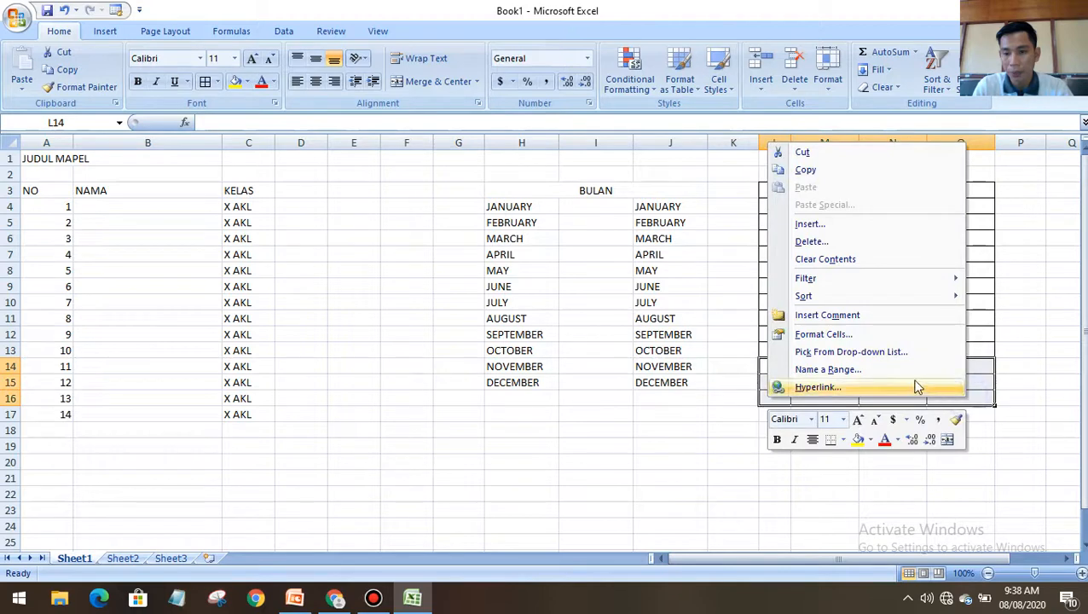
{"action": "left_click", "coordinate": [811, 242]}
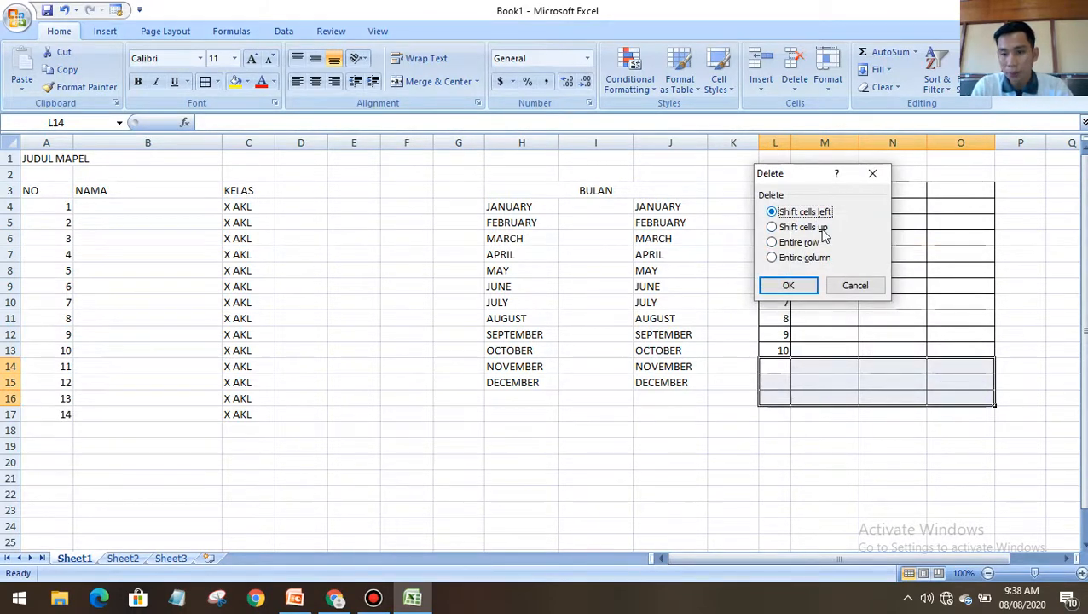
{"action": "left_click", "coordinate": [788, 285]}
{"action": "left_click", "coordinate": [815, 412]}
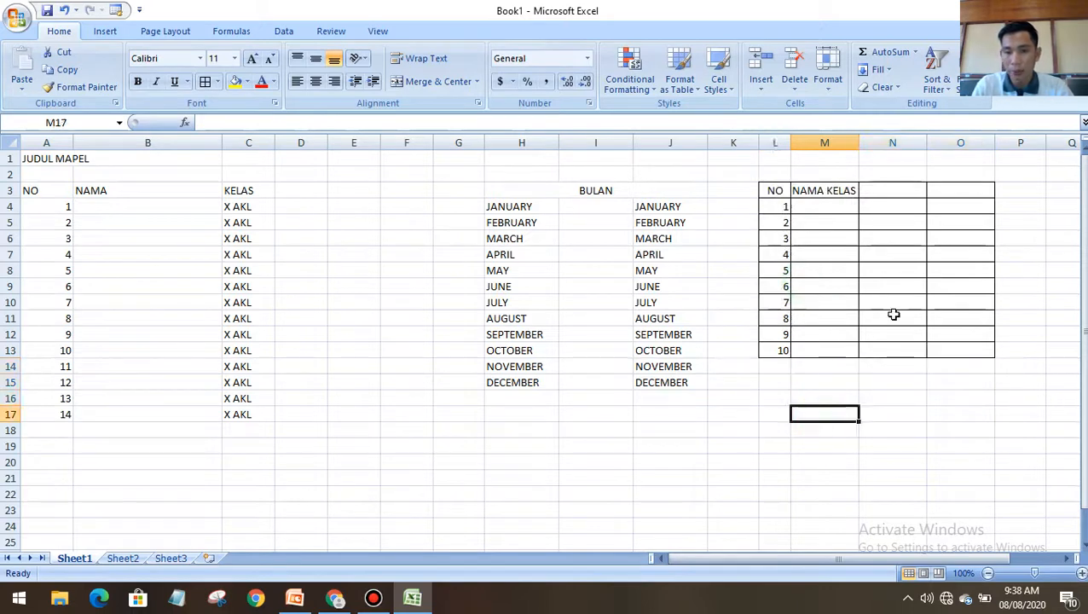
Cut the word KELAS out of the heading in cell M3, keeping only NAMA
{"action": "left_click", "coordinate": [812, 189]}
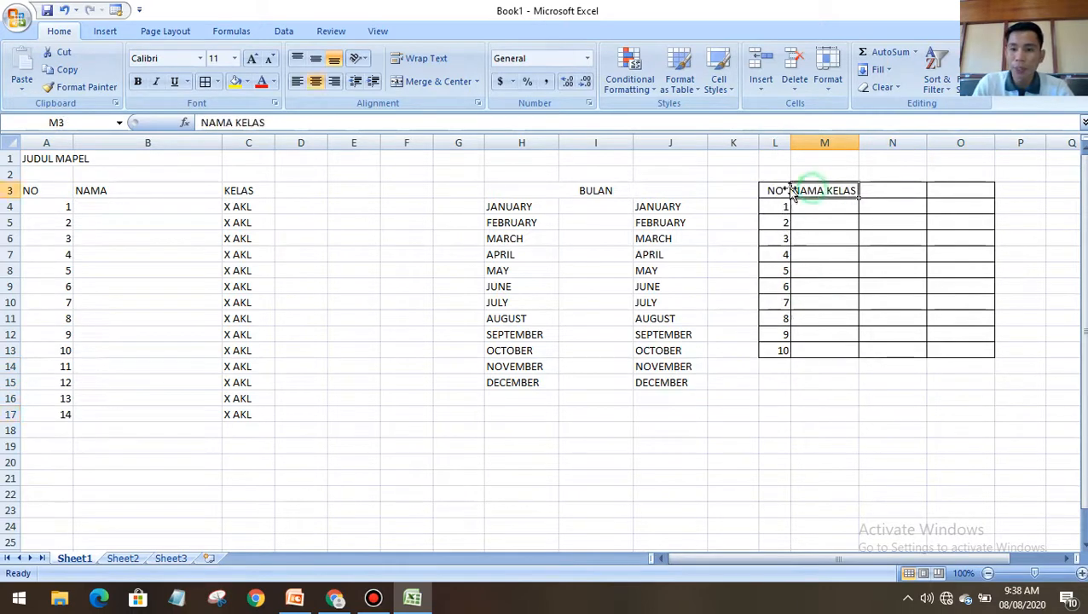
{"action": "left_click", "coordinate": [871, 191]}
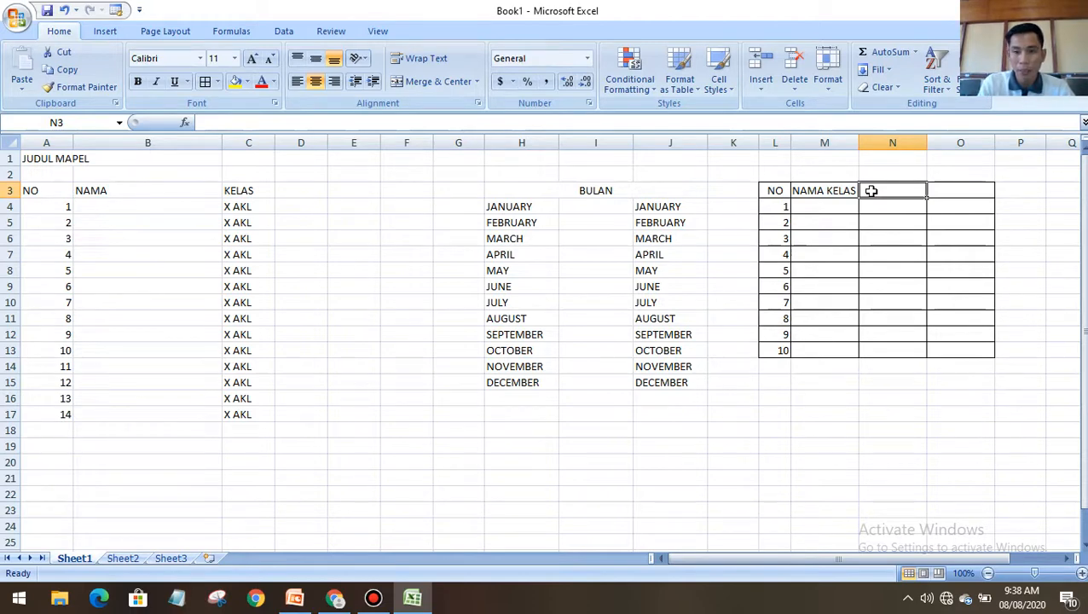
{"action": "double_click", "coordinate": [820, 190]}
{"action": "left_click_drag", "start_coordinate": [826, 191], "coordinate": [859, 191]}
{"action": "right_click", "coordinate": [859, 191]}
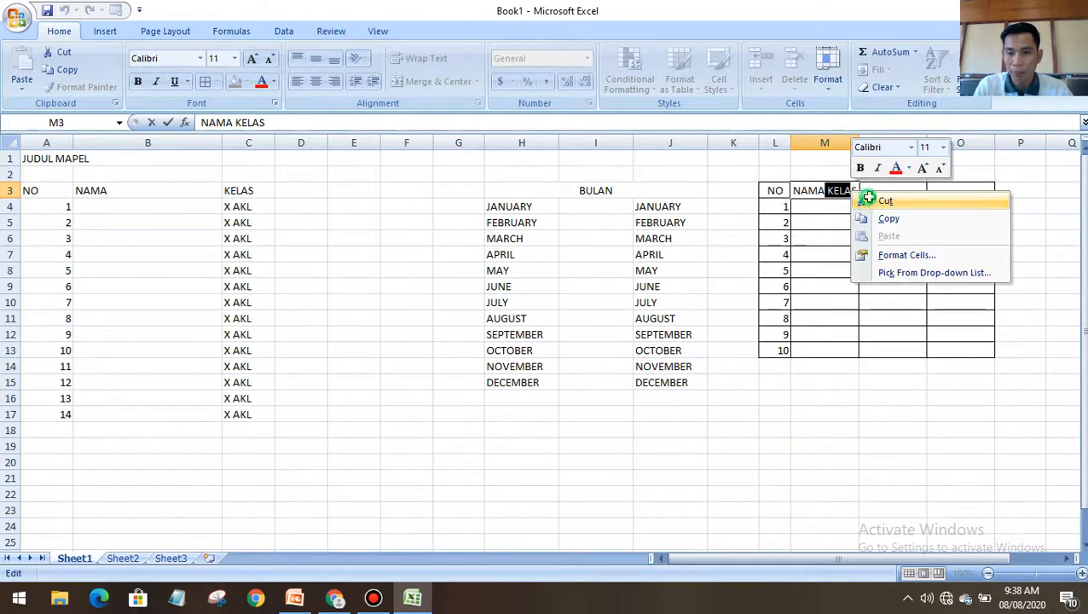
{"action": "left_click", "coordinate": [870, 201]}
{"action": "left_click", "coordinate": [880, 190]}
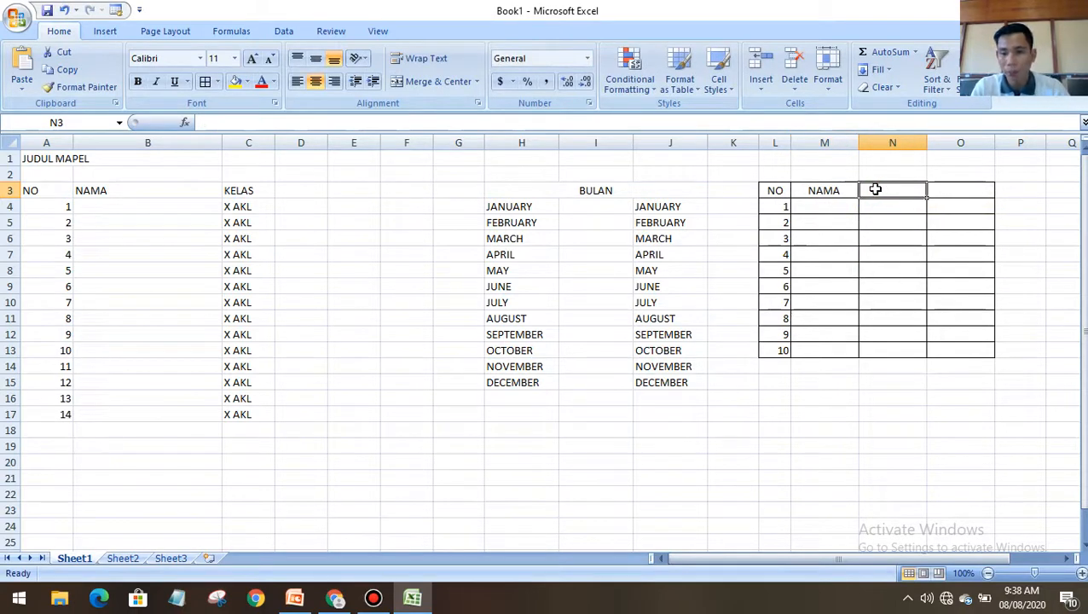
{"action": "right_click", "coordinate": [876, 189]}
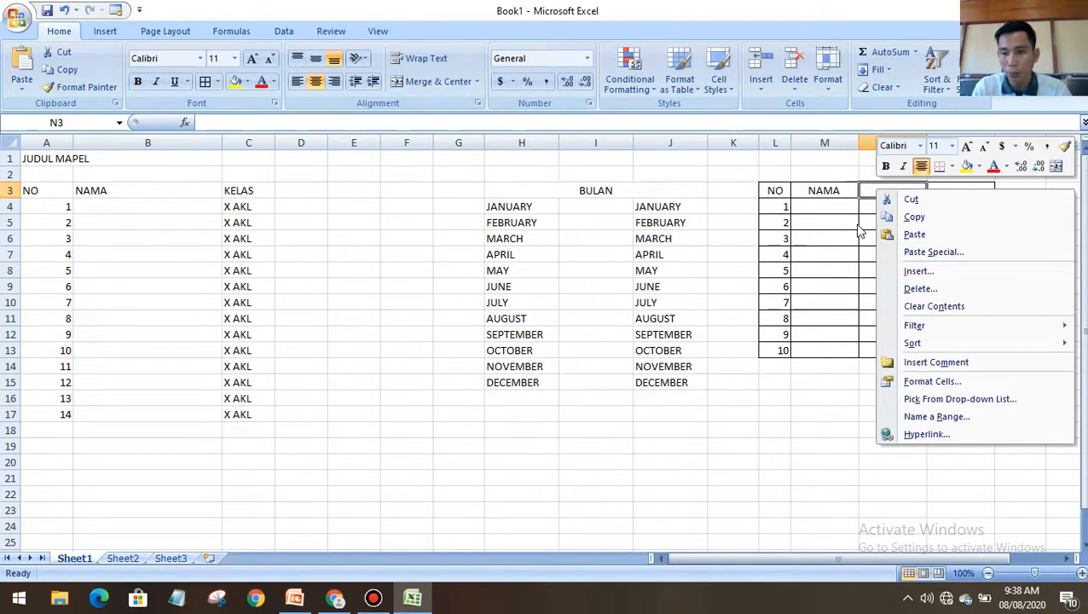
{"action": "left_click", "coordinate": [843, 189]}
{"action": "left_click", "coordinate": [844, 190]}
{"action": "right_click", "coordinate": [845, 189]}
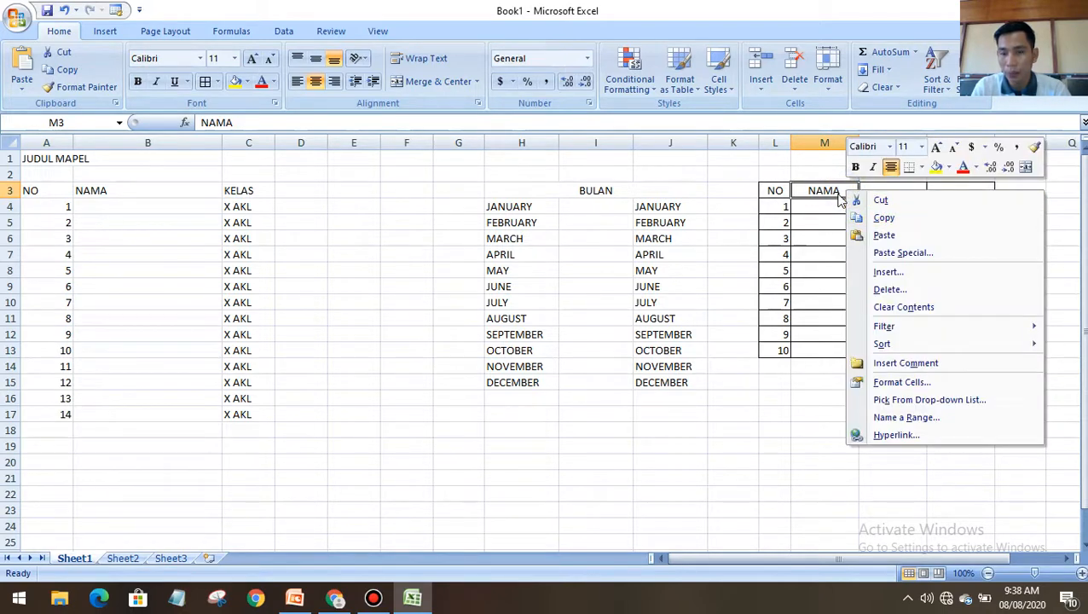
{"action": "left_click", "coordinate": [824, 192]}
Enter the headings KELAS in cell N3 and JURUSAN in cell O3
{"action": "double_click", "coordinate": [876, 193]}
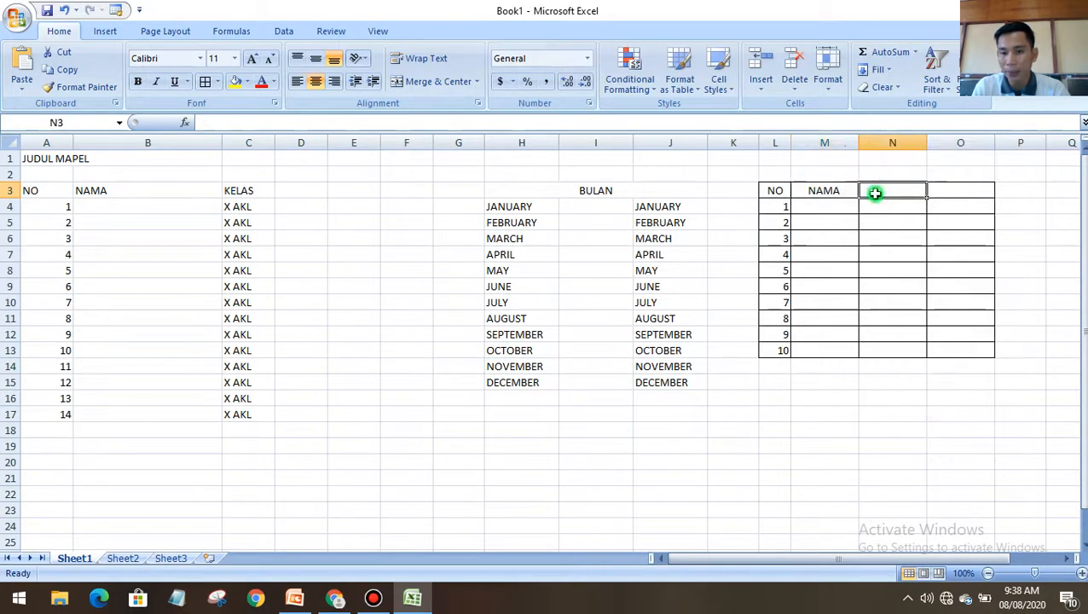
{"action": "type", "text": "KELAS"}
{"action": "left_click", "coordinate": [967, 192]}
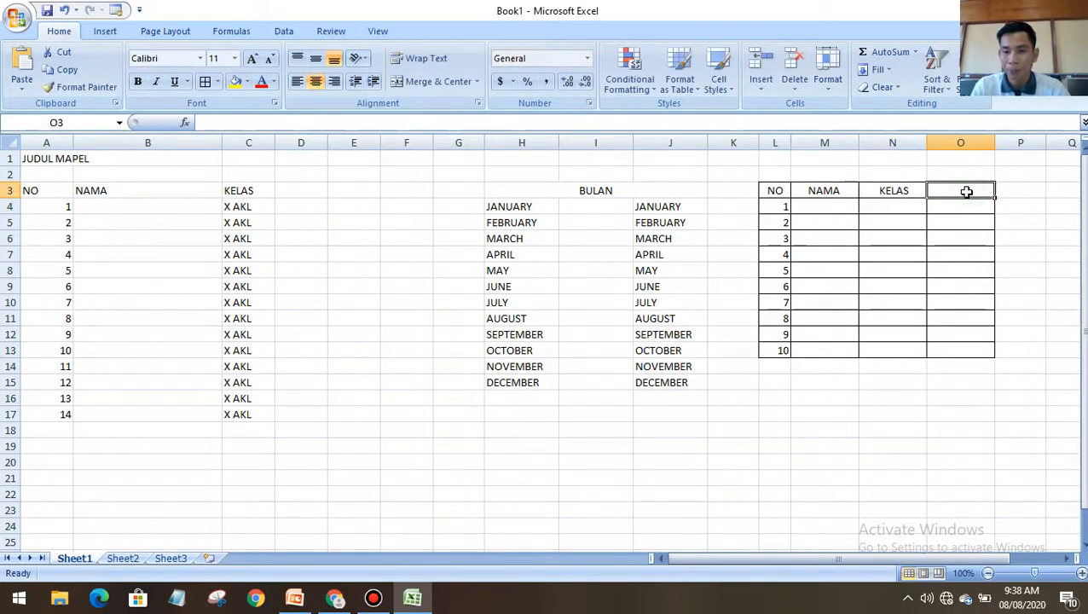
{"action": "type", "text": "JURUSAN"}
{"action": "left_click", "coordinate": [956, 301]}
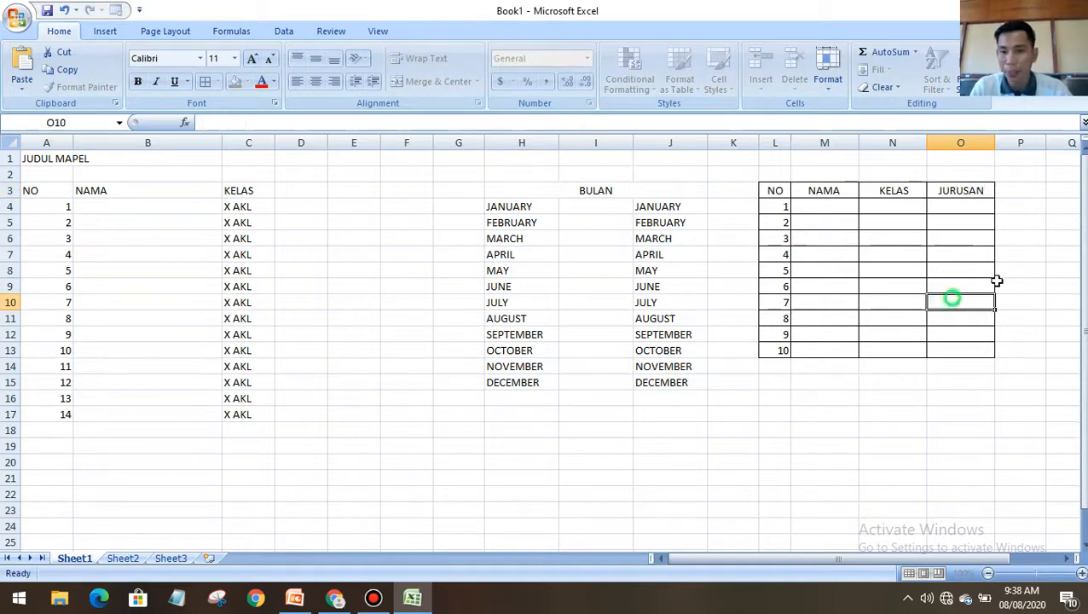
{"action": "left_click", "coordinate": [817, 207]}
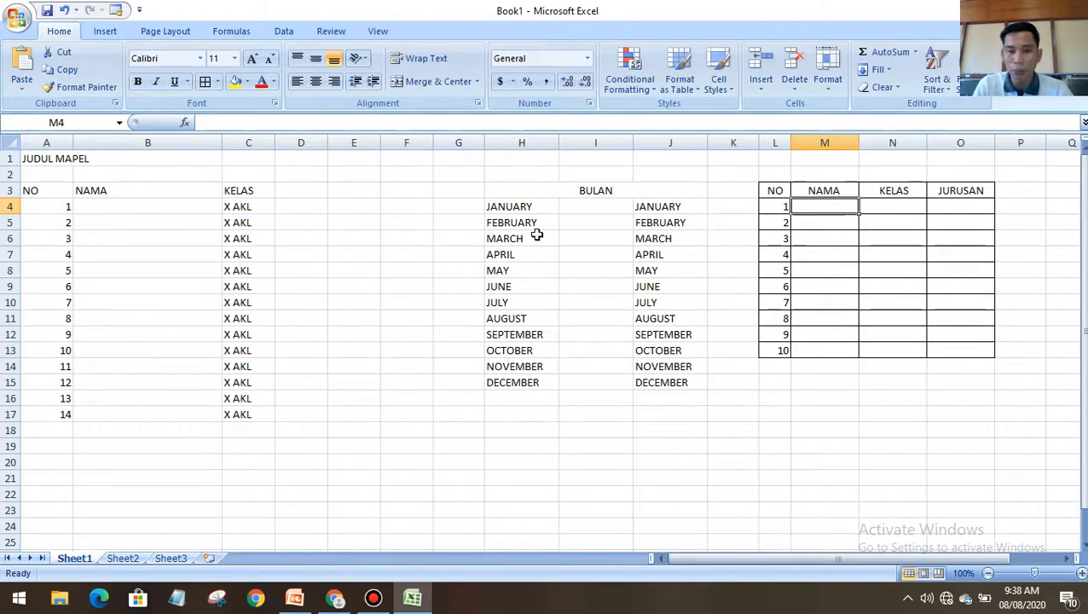
{"action": "left_click_drag", "start_coordinate": [527, 207], "coordinate": [524, 364]}
{"action": "left_click", "coordinate": [767, 208]}
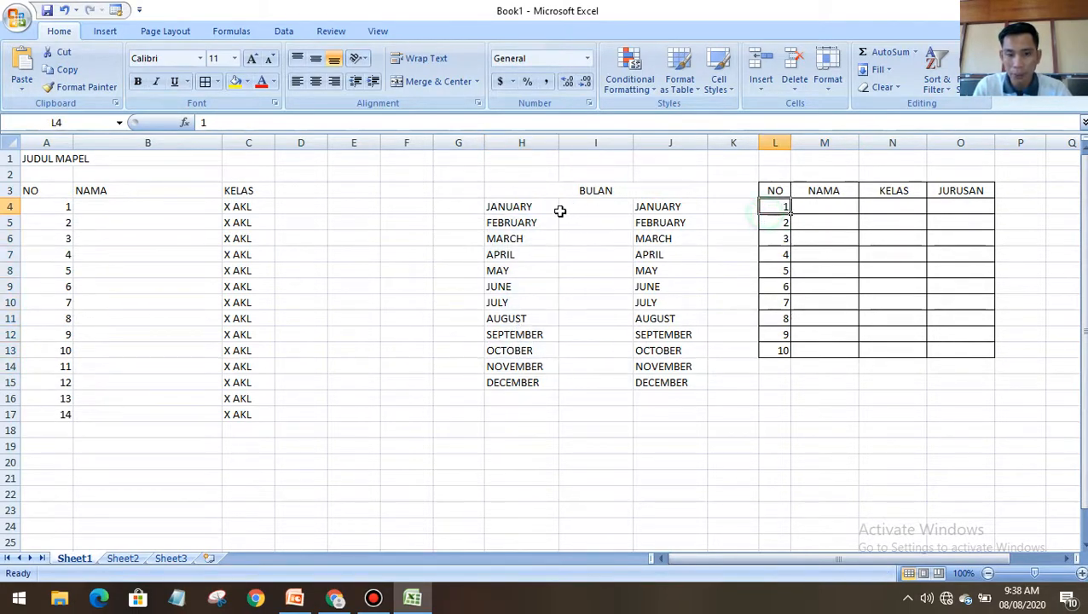
{"action": "left_click_drag", "start_coordinate": [522, 208], "coordinate": [530, 347]}
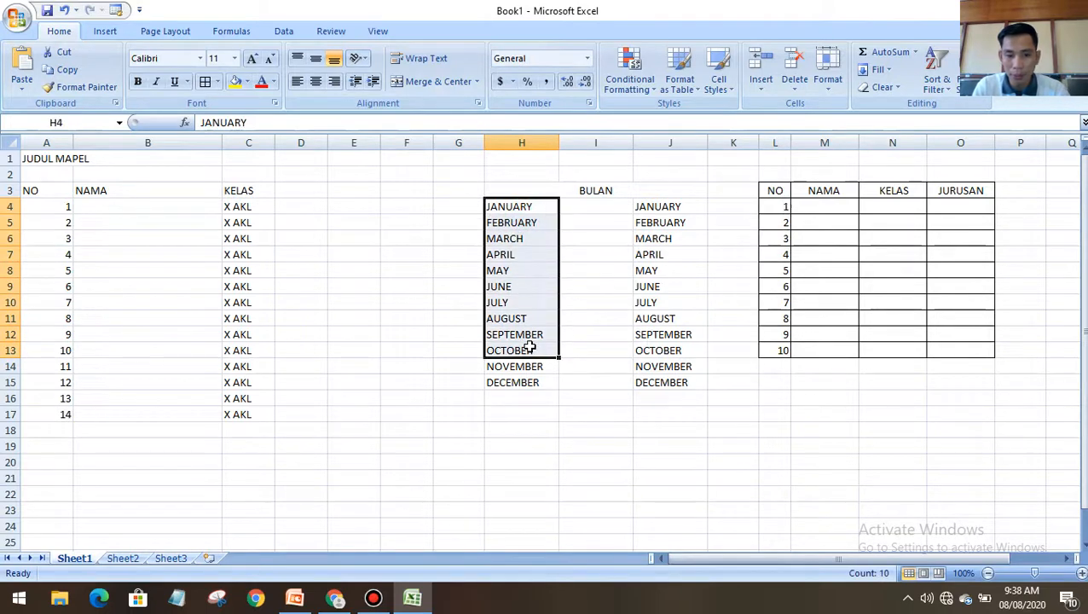
{"action": "key", "text": "ctrl+c"}
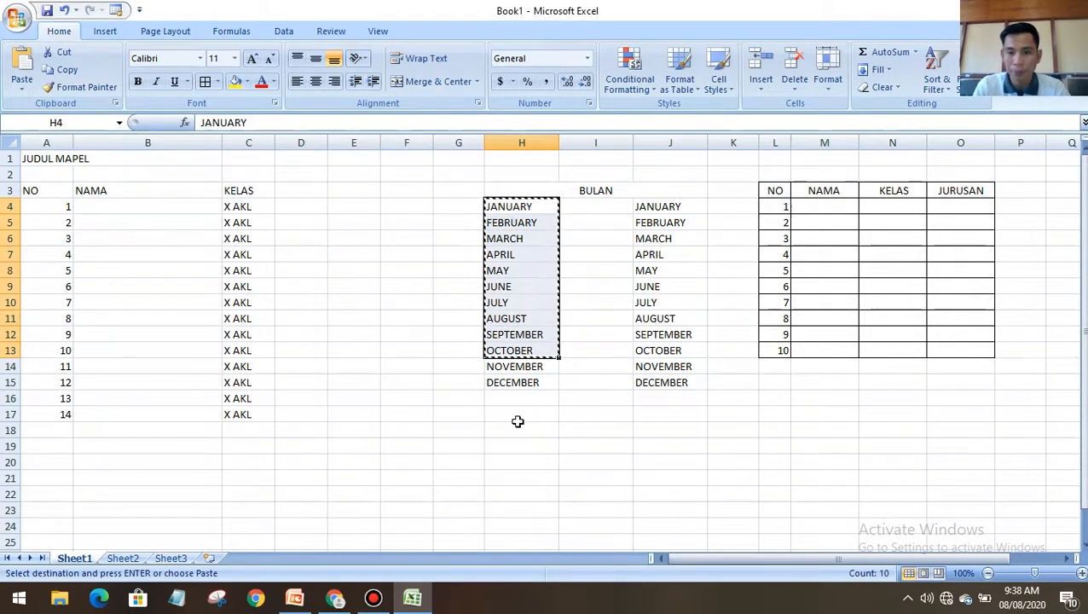
{"action": "left_click", "coordinate": [567, 413]}
Copy the twelve months in H4:H15 into the table's NAMA column, starting at cell M4
{"action": "left_click_drag", "start_coordinate": [522, 208], "coordinate": [513, 377]}
{"action": "right_click", "coordinate": [513, 377]}
{"action": "left_click", "coordinate": [553, 150]}
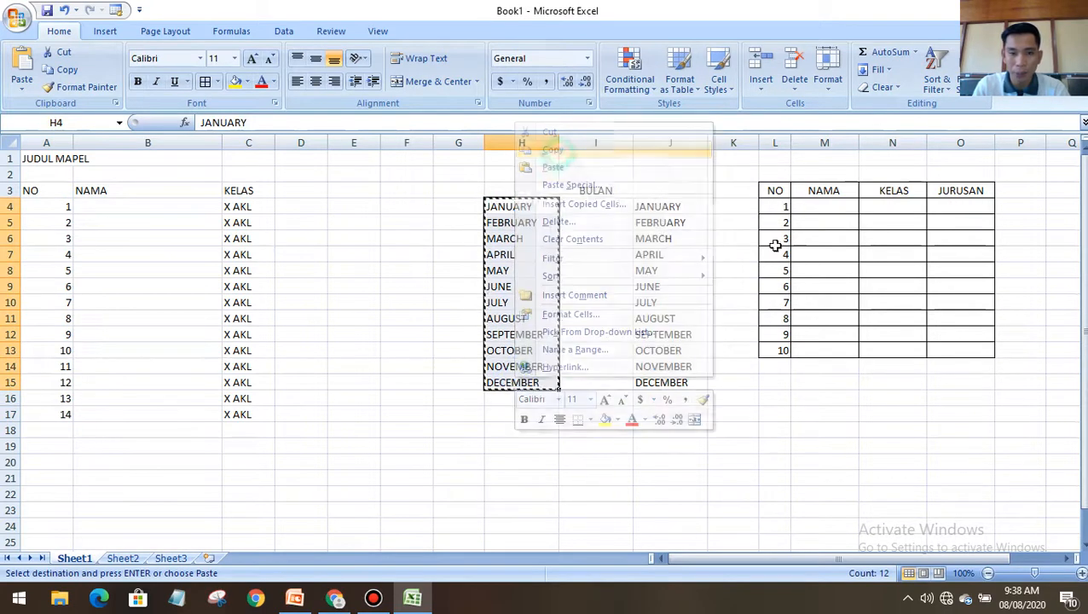
{"action": "left_click", "coordinate": [806, 207]}
{"action": "right_click", "coordinate": [809, 206]}
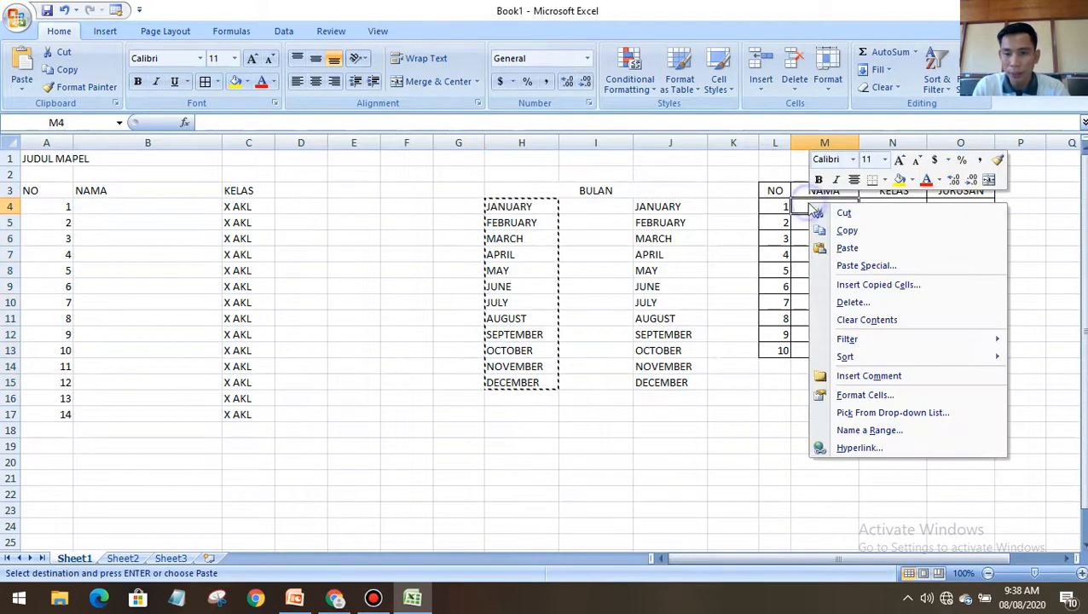
{"action": "left_click", "coordinate": [848, 248]}
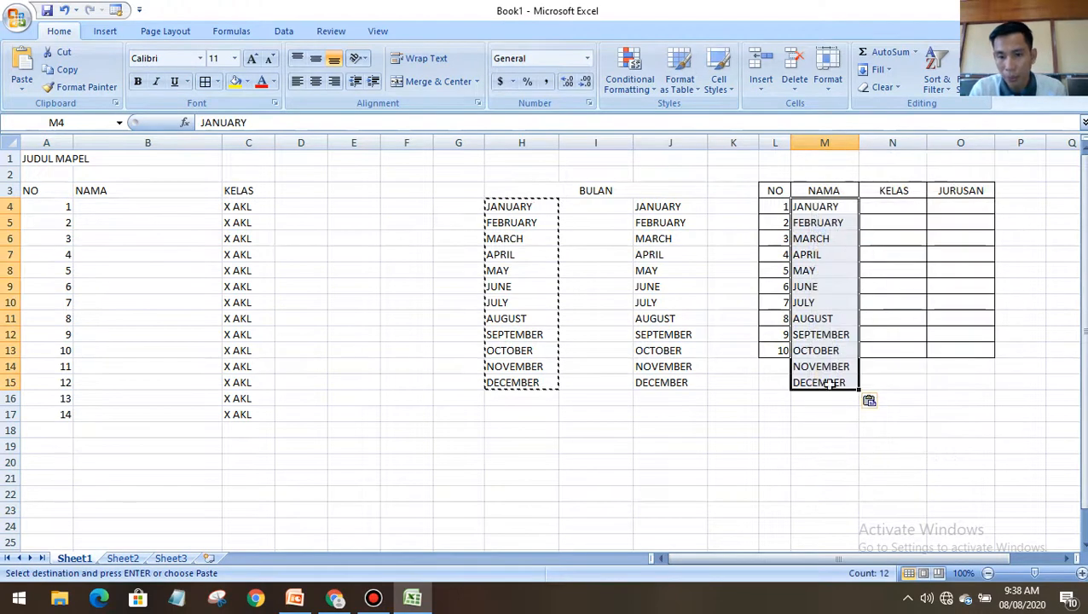
Extend the table's numbering in column L to 12 and apply borders to all cells of L4:O15
{"action": "left_click_drag", "start_coordinate": [773, 209], "coordinate": [779, 224]}
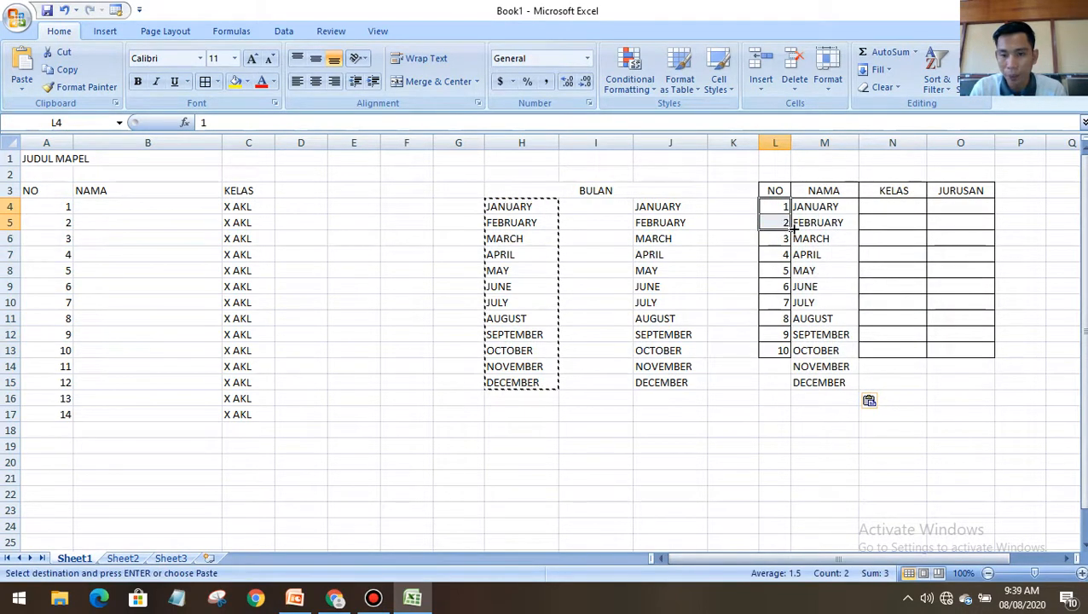
{"action": "left_click_drag", "start_coordinate": [792, 227], "coordinate": [800, 392]}
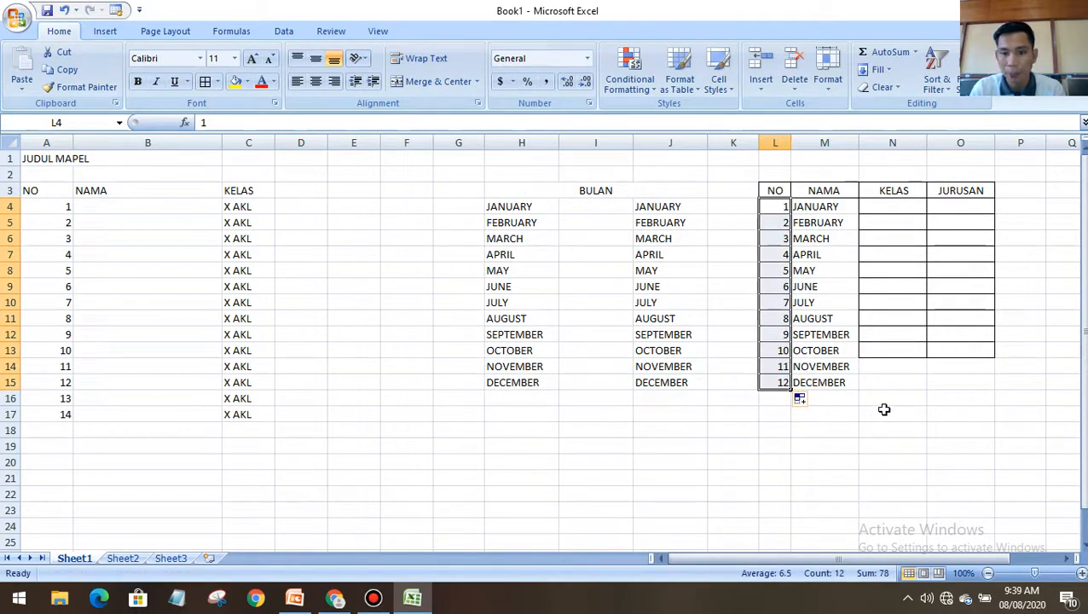
{"action": "left_click_drag", "start_coordinate": [873, 205], "coordinate": [995, 388]}
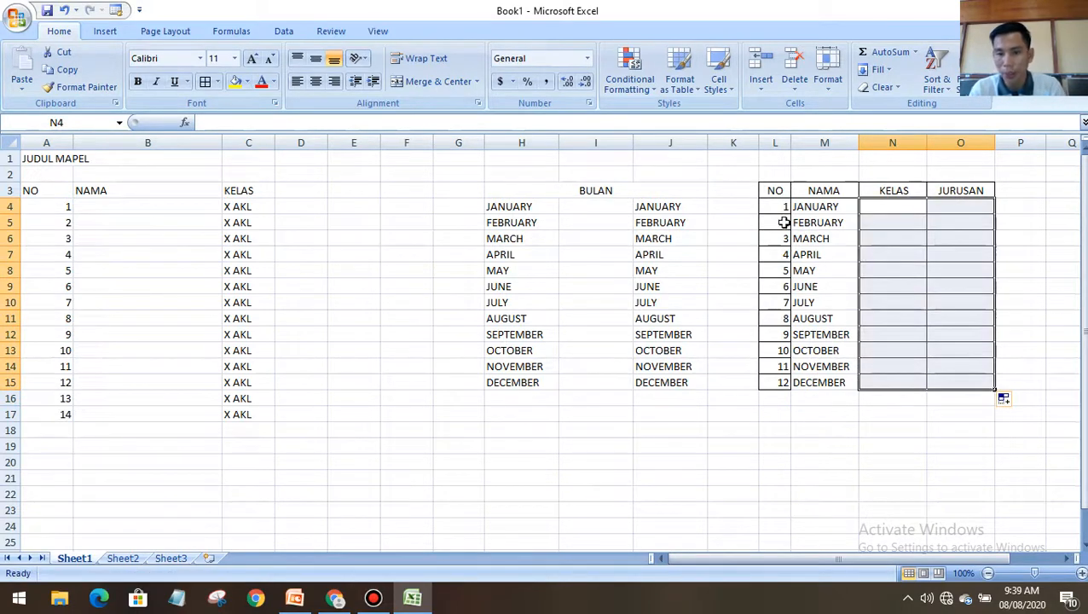
{"action": "left_click_drag", "start_coordinate": [773, 210], "coordinate": [963, 383]}
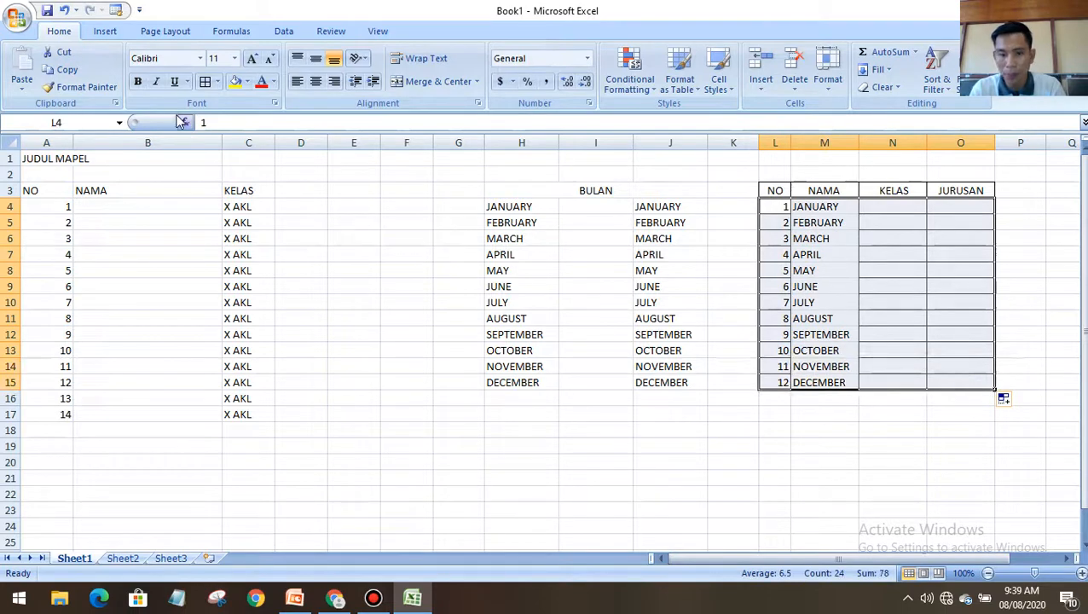
{"action": "left_click", "coordinate": [783, 416]}
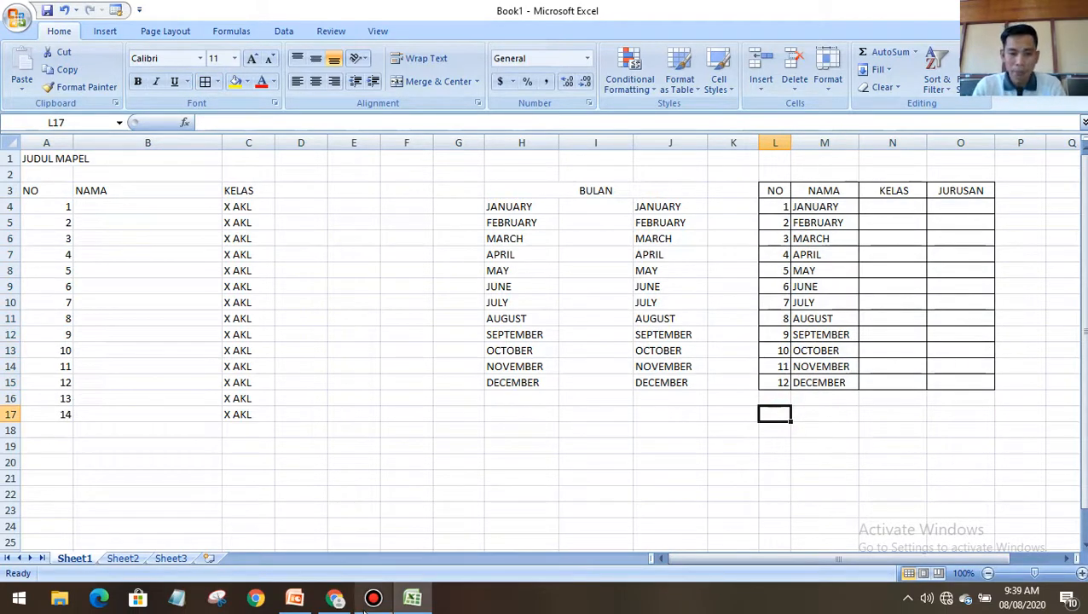
Consult the alignment slide in PowerPoint, and return to Excel to rotate the headings in L3:O3 to 45 degrees
{"action": "left_click", "coordinate": [292, 598]}
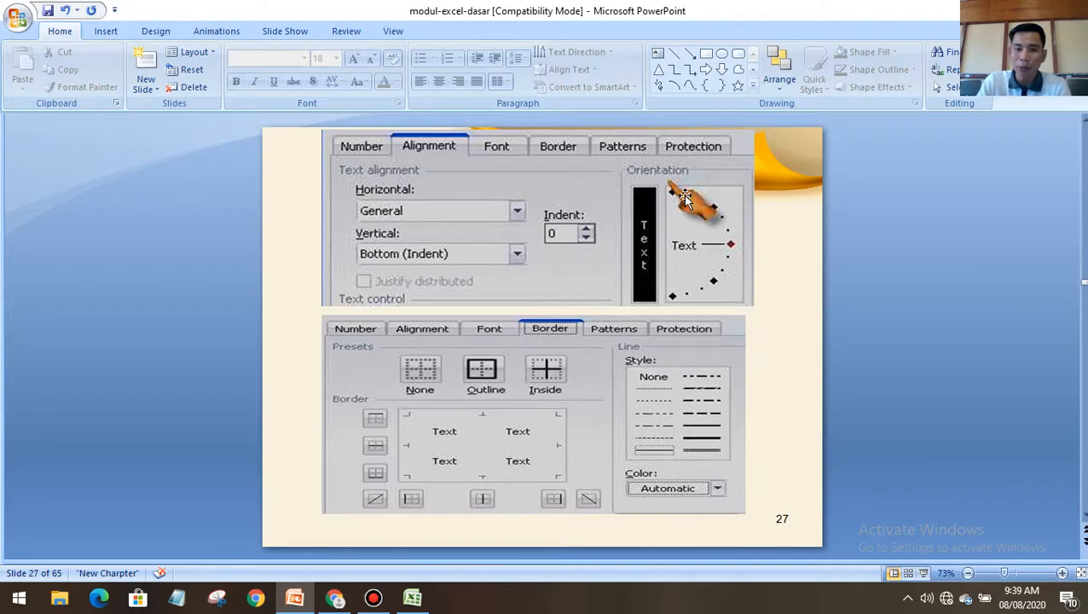
{"action": "left_click", "coordinate": [412, 598]}
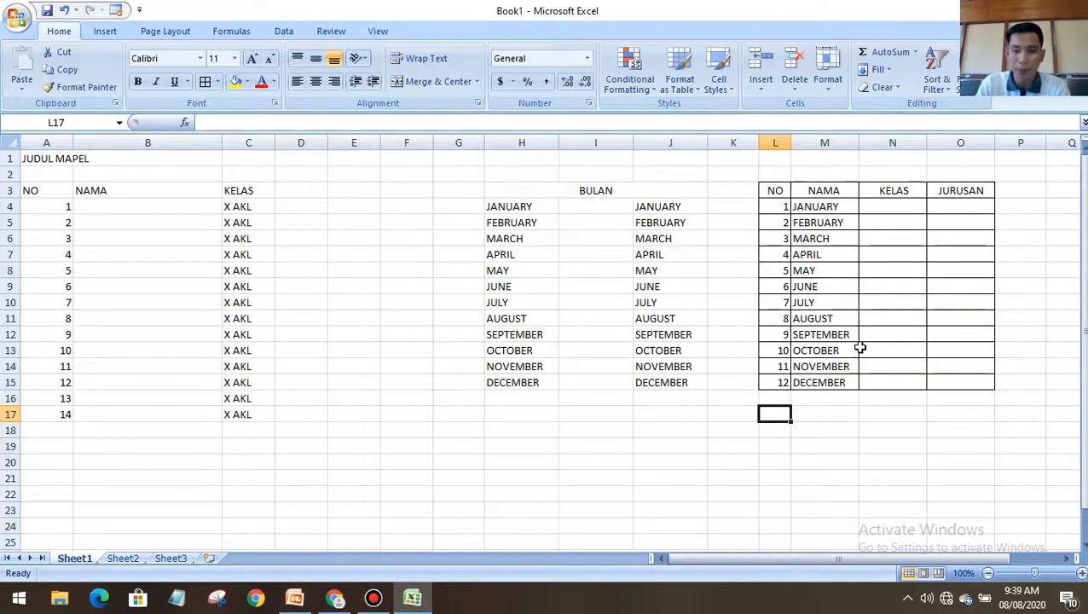
{"action": "left_click_drag", "start_coordinate": [776, 186], "coordinate": [962, 189]}
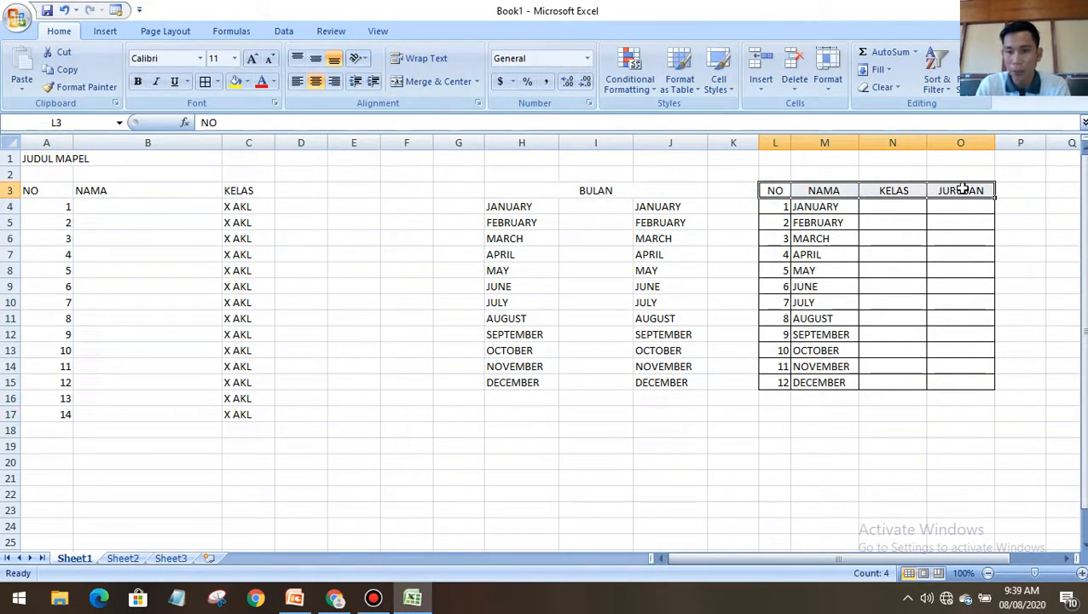
{"action": "right_click", "coordinate": [969, 191]}
{"action": "left_click", "coordinate": [836, 385]}
{"action": "left_click_drag", "start_coordinate": [1010, 314], "coordinate": [1000, 288]}
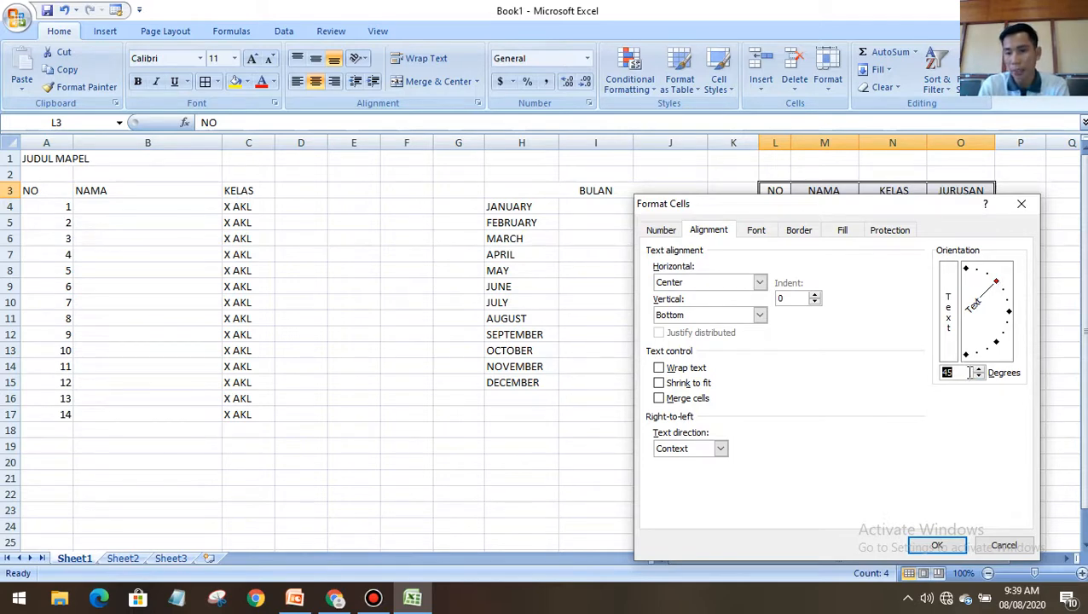
{"action": "left_click", "coordinate": [938, 545]}
{"action": "left_click", "coordinate": [915, 209]}
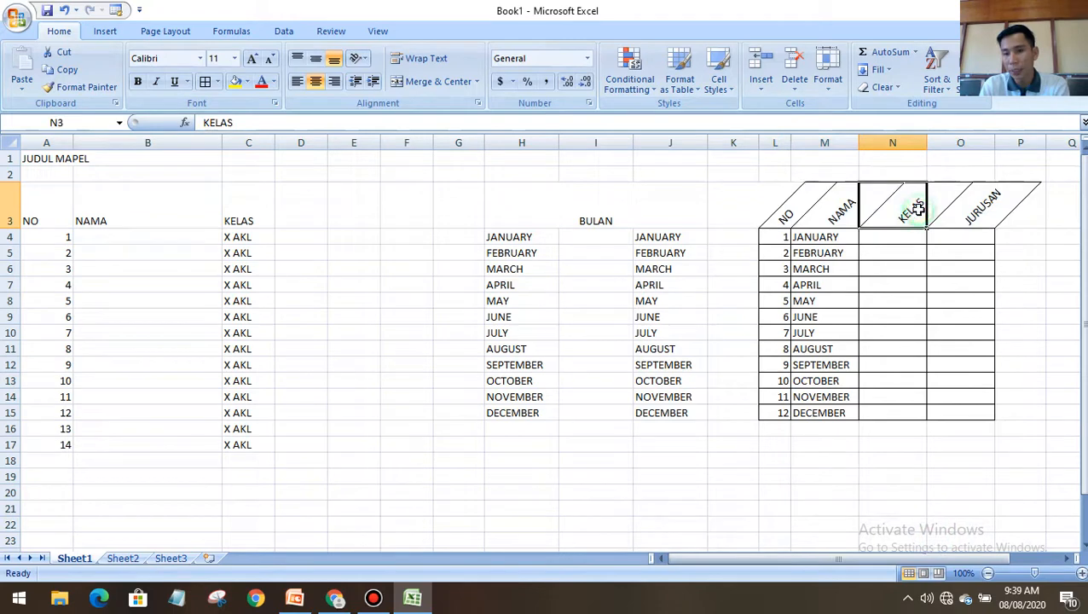
{"action": "left_click", "coordinate": [1031, 395]}
Fill the slanted heading cells L3:O3 with yellow
{"action": "left_click_drag", "start_coordinate": [787, 214], "coordinate": [989, 203]}
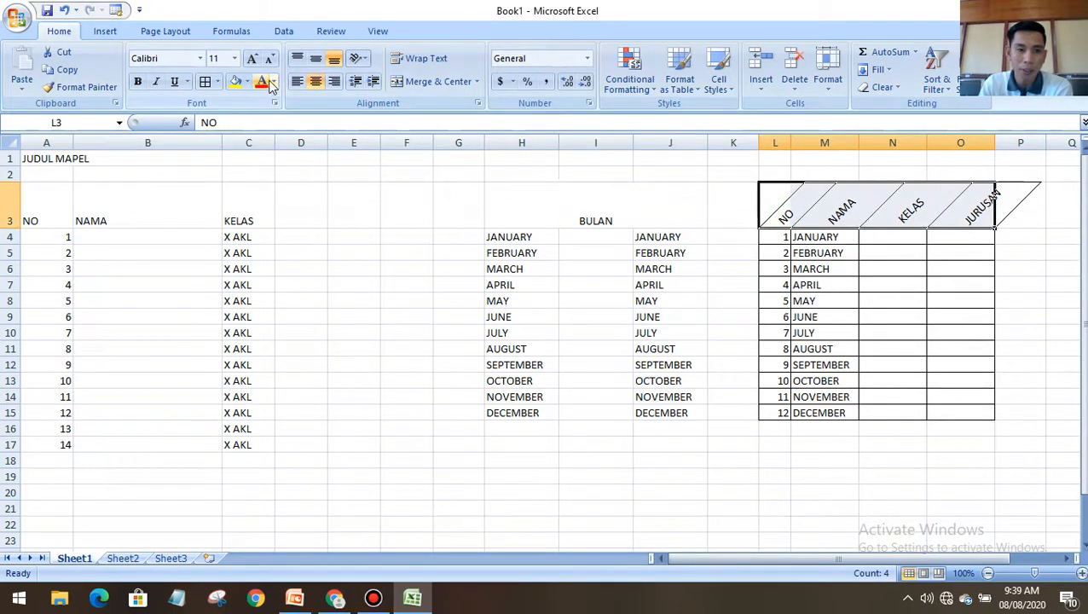
{"action": "left_click", "coordinate": [249, 82]}
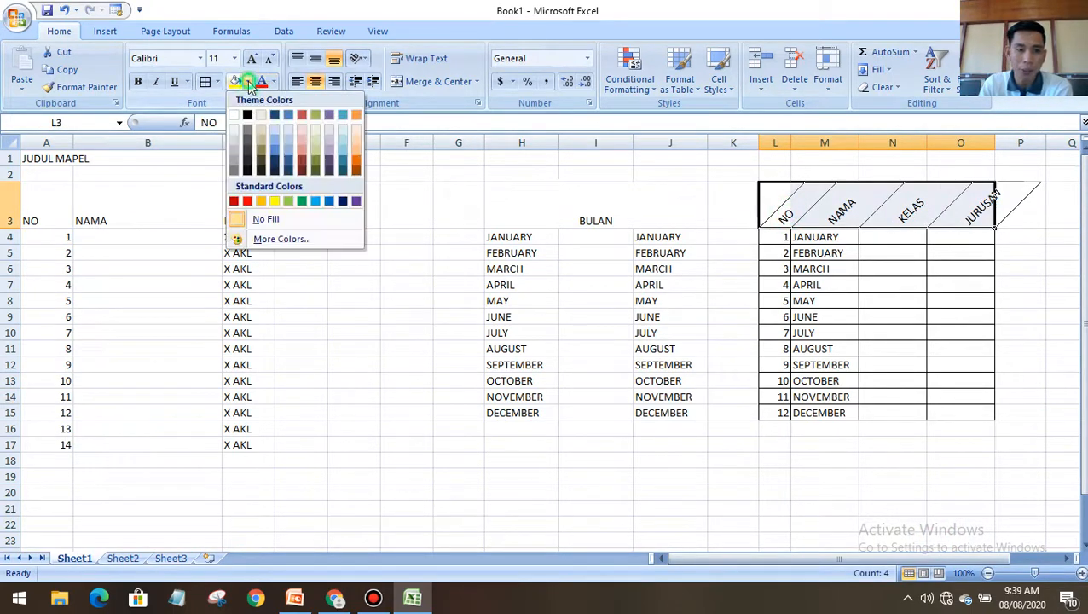
{"action": "left_click", "coordinate": [275, 201]}
{"action": "left_click", "coordinate": [868, 360]}
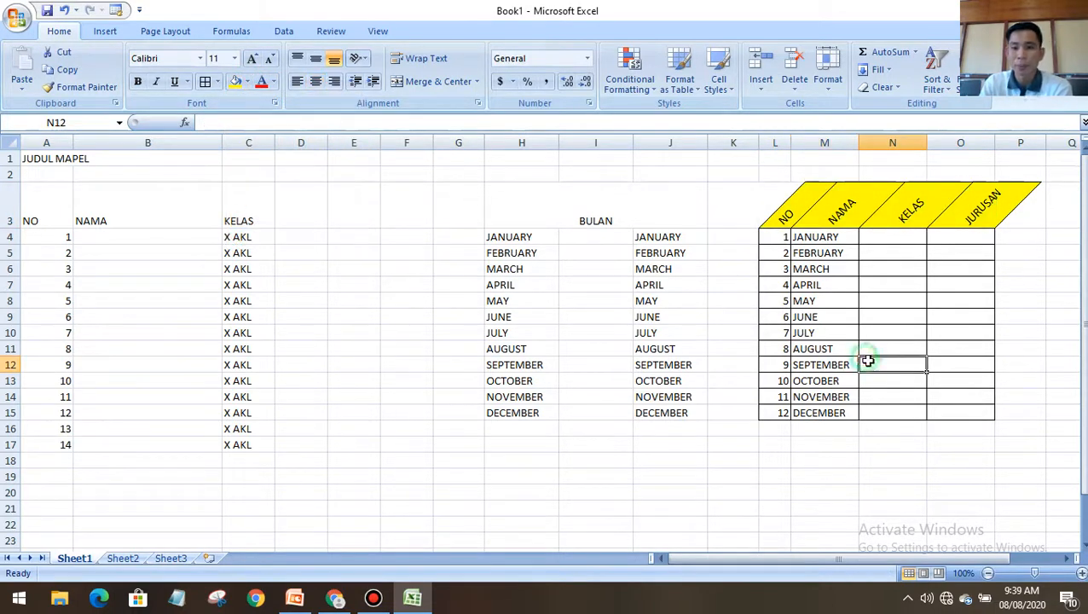
Adjust the height of row 3 so the slanted headings fit inside their cells
{"action": "left_click_drag", "start_coordinate": [884, 560], "coordinate": [921, 559]}
{"action": "left_click", "coordinate": [921, 380]}
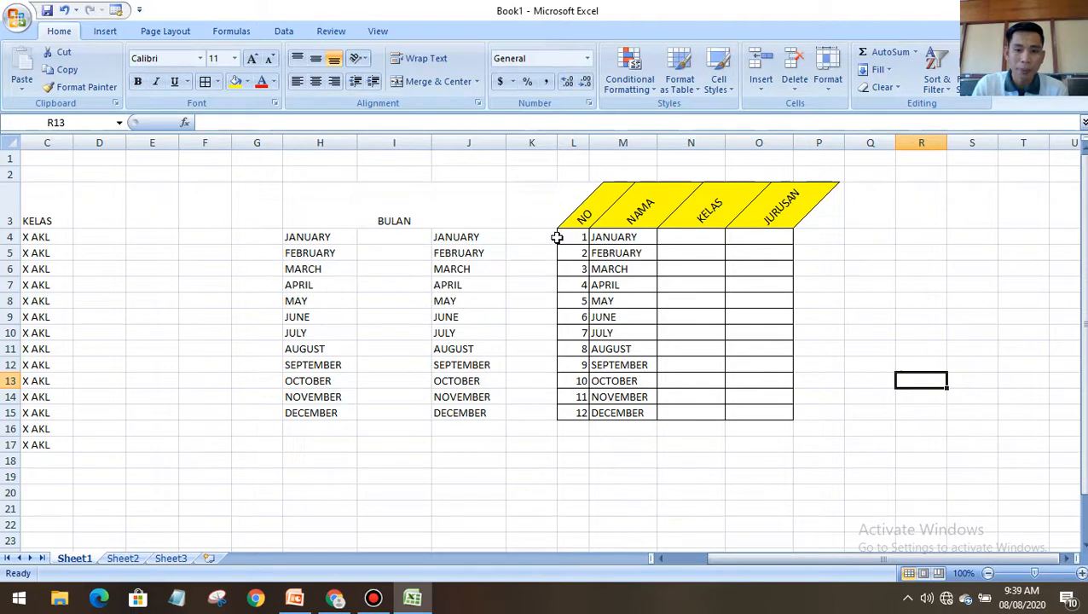
{"action": "mouse_move", "coordinate": [9, 227]}
{"action": "left_mouse_down"}
{"action": "mouse_move", "coordinate": [10, 195]}
{"action": "mouse_move", "coordinate": [9, 218]}
{"action": "left_mouse_up"}
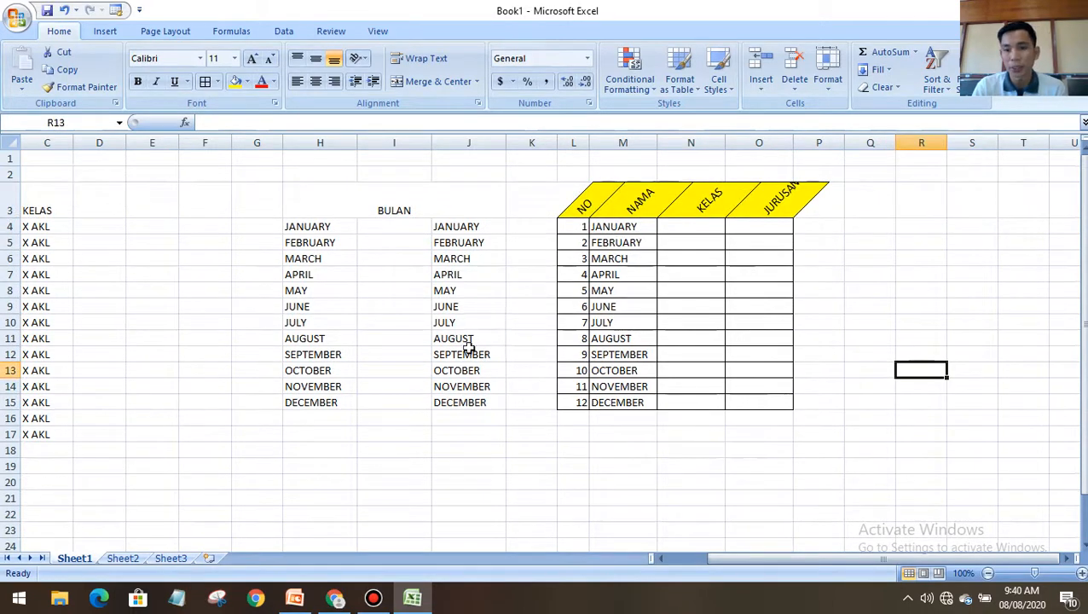
{"action": "left_click_drag", "start_coordinate": [18, 218], "coordinate": [19, 224]}
{"action": "left_click", "coordinate": [1060, 263]}
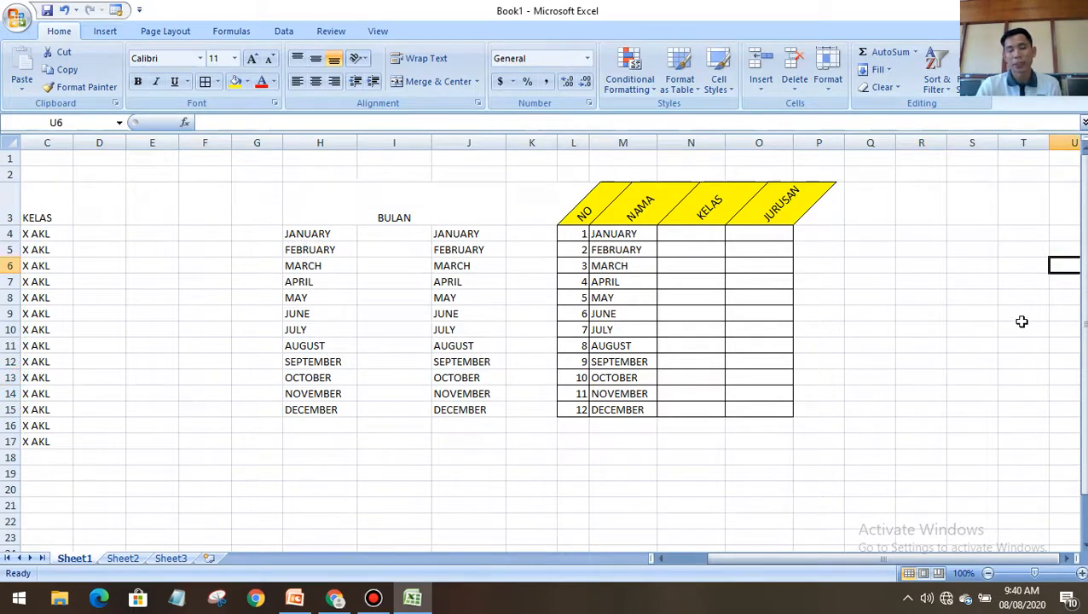
Set the text orientation of the empty cell S3 to -45 degrees
{"action": "left_click", "coordinate": [717, 205]}
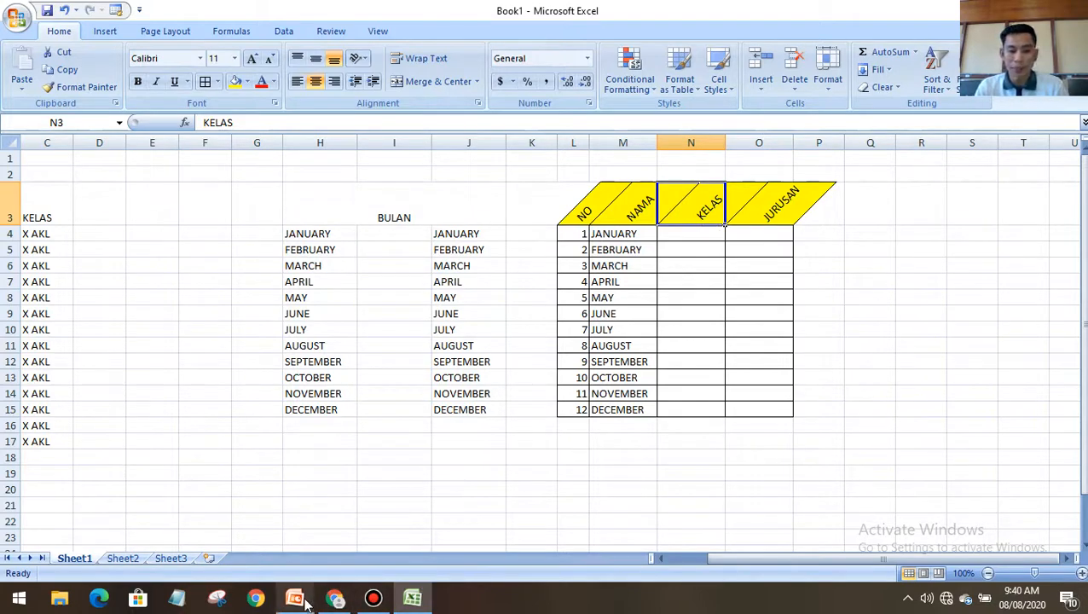
{"action": "left_click", "coordinate": [995, 202]}
{"action": "right_click", "coordinate": [994, 202]}
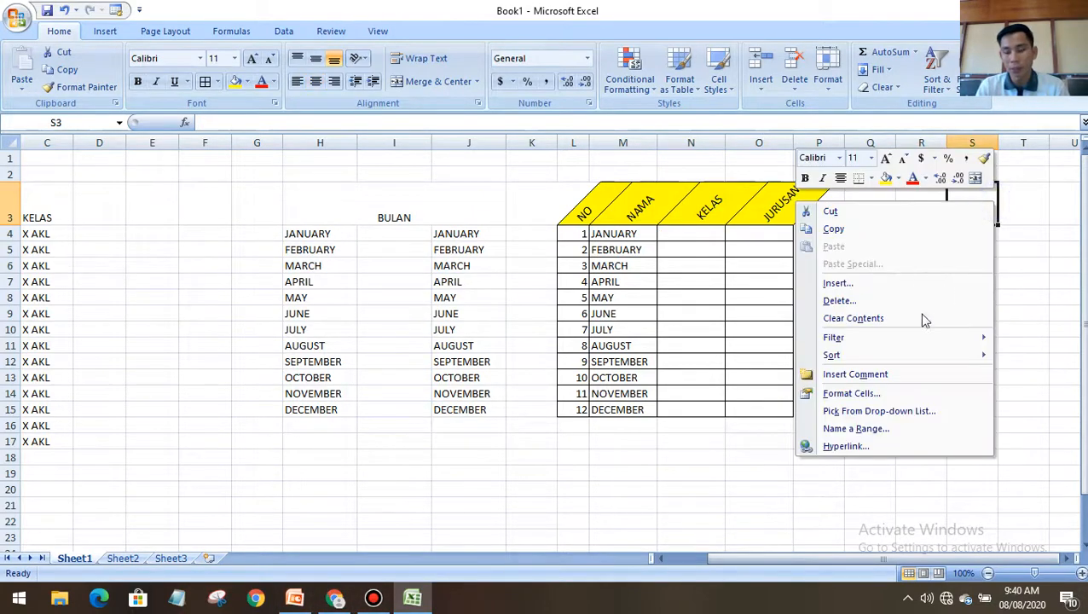
{"action": "left_click", "coordinate": [890, 388]}
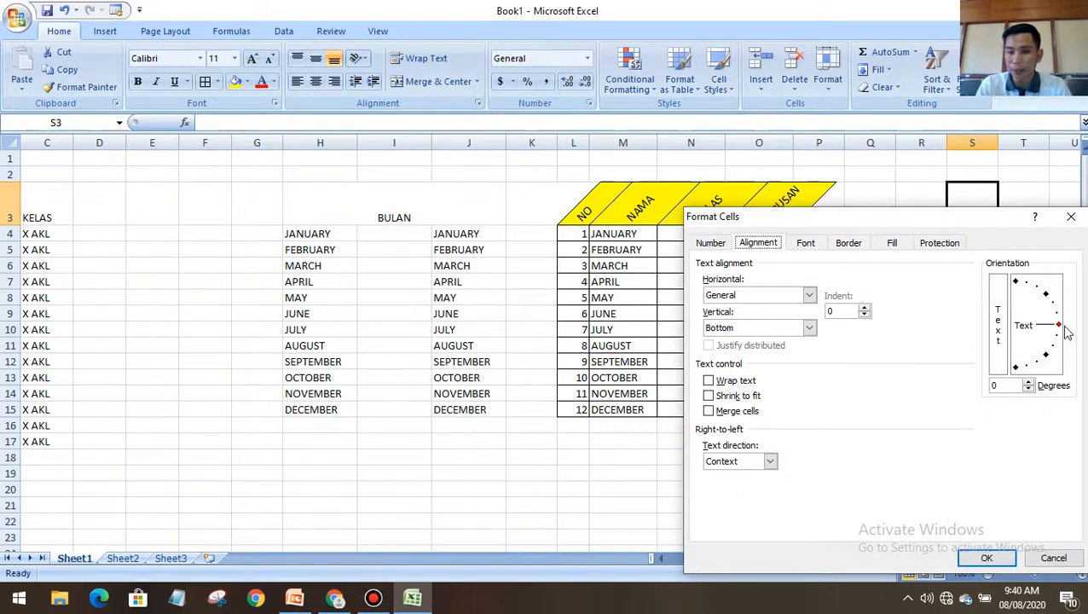
{"action": "left_click_drag", "start_coordinate": [1058, 324], "coordinate": [1059, 355]}
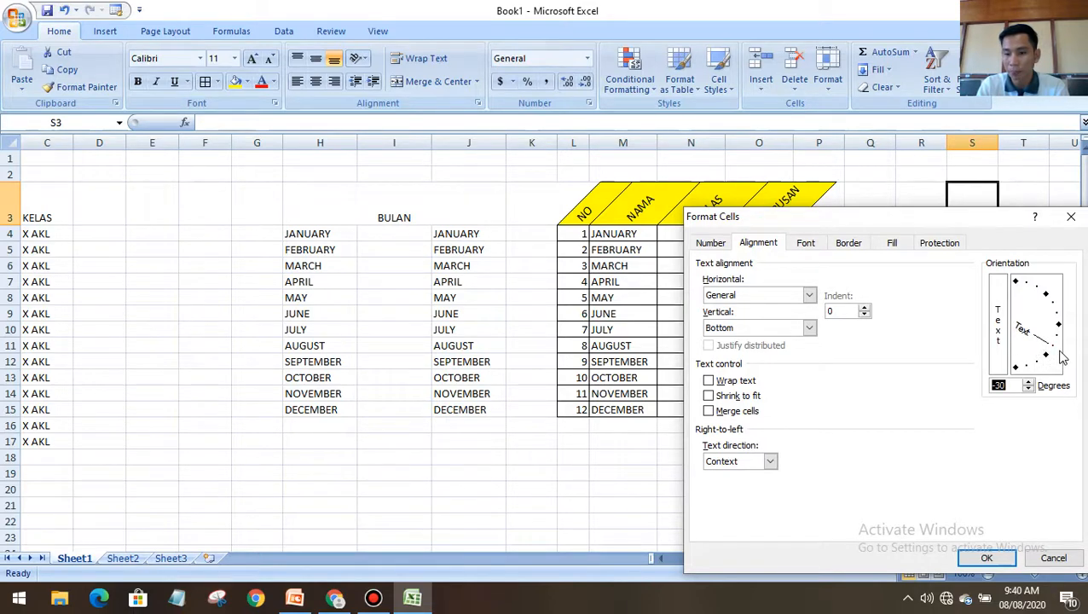
{"action": "left_click_drag", "start_coordinate": [1058, 360], "coordinate": [1054, 366]}
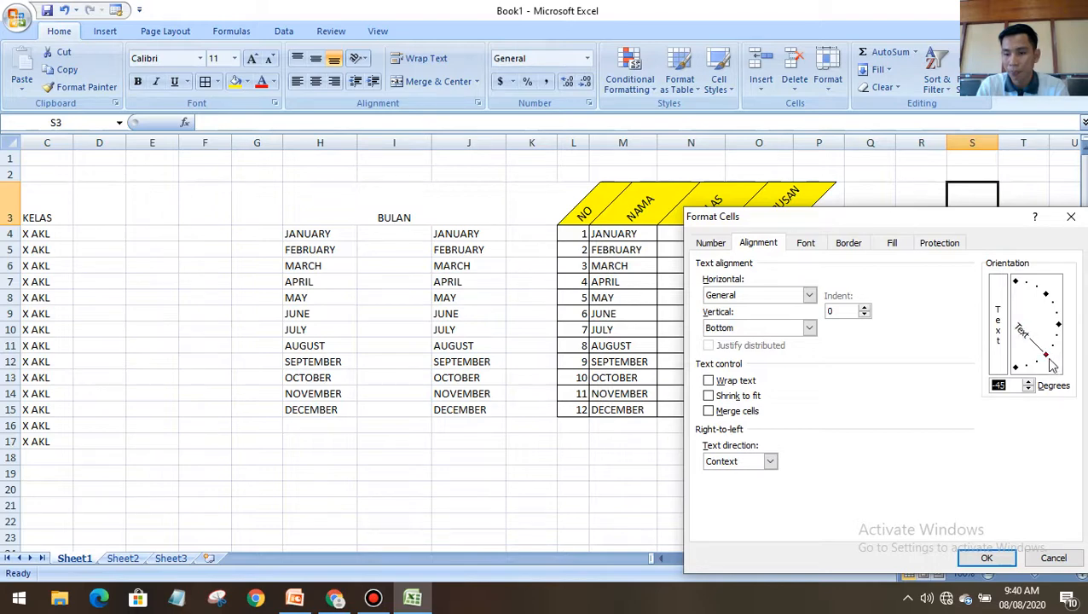
{"action": "left_click", "coordinate": [987, 558]}
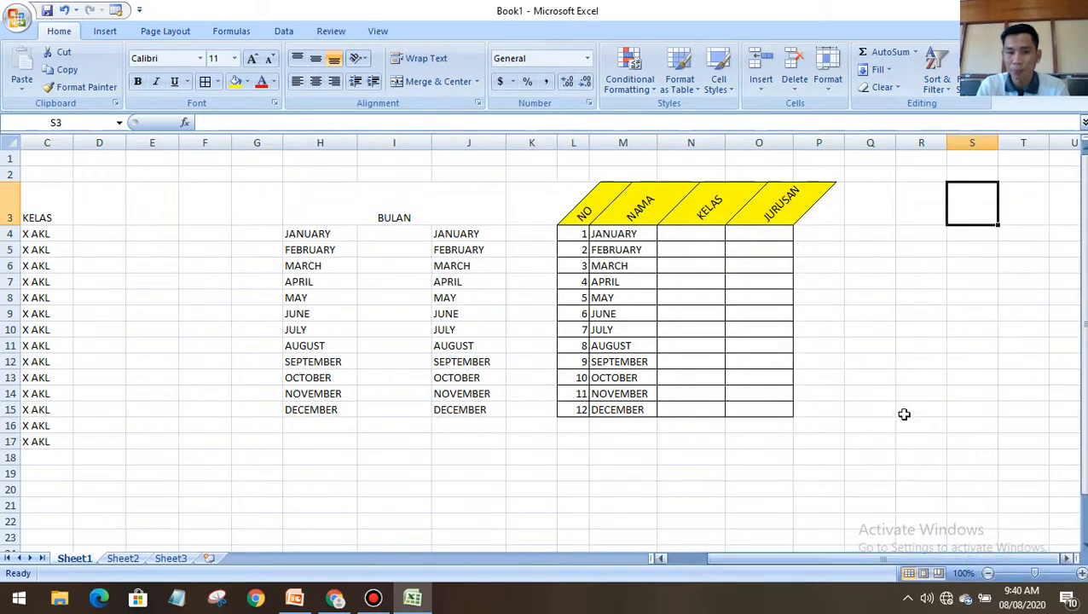
Switch to the PowerPoint module and go to slide 28 on creating currency symbols
{"action": "left_click", "coordinate": [872, 326]}
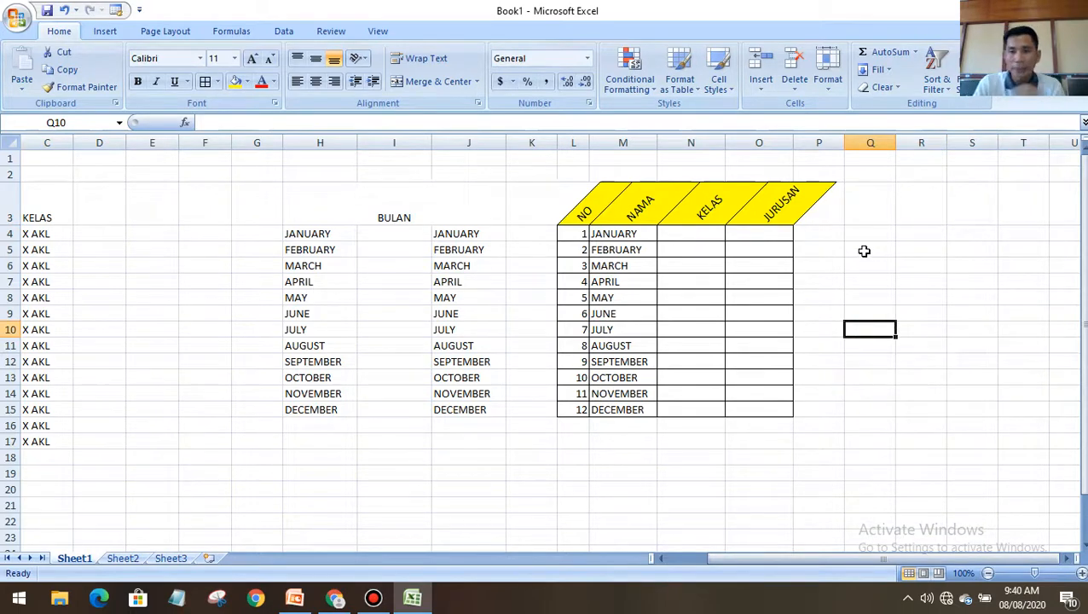
{"action": "left_click", "coordinate": [836, 192]}
{"action": "left_click", "coordinate": [930, 220]}
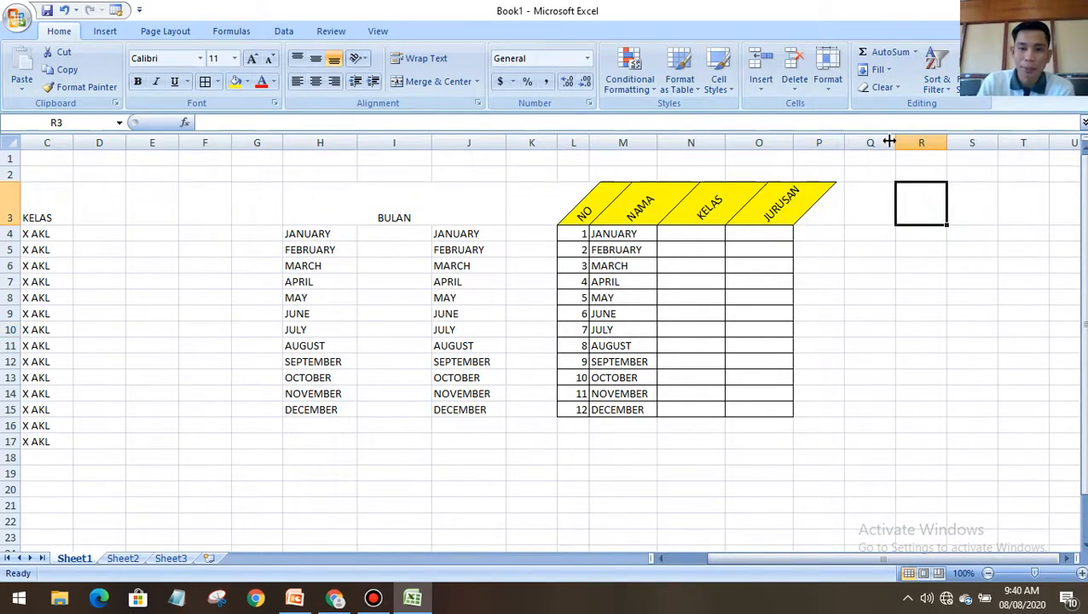
{"action": "left_click", "coordinate": [294, 597]}
{"action": "scroll", "coordinate": [414, 389], "scroll_direction": "down", "scroll_amount": 1}
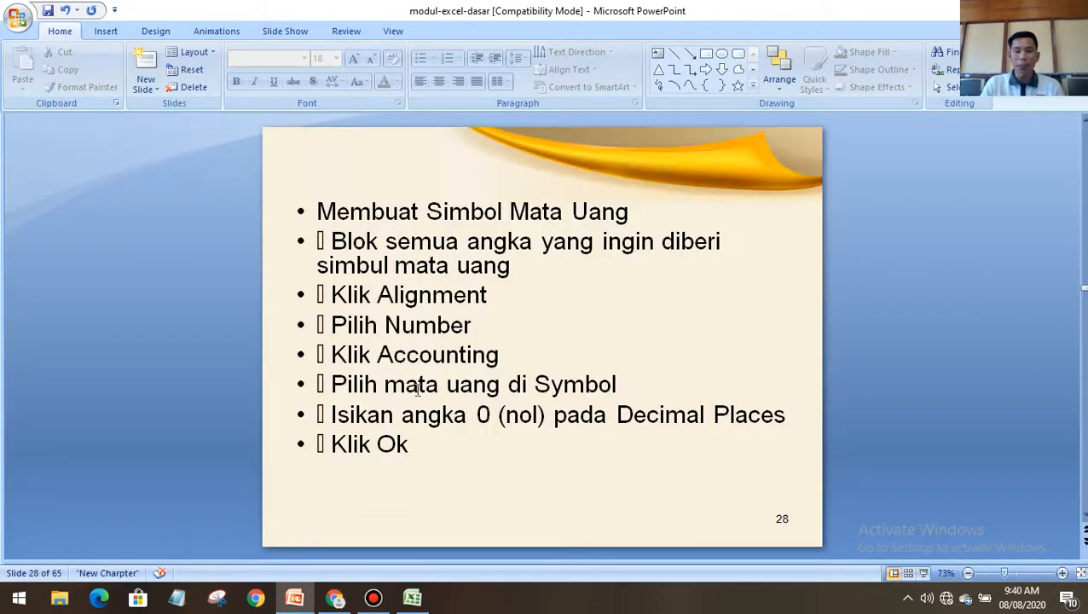
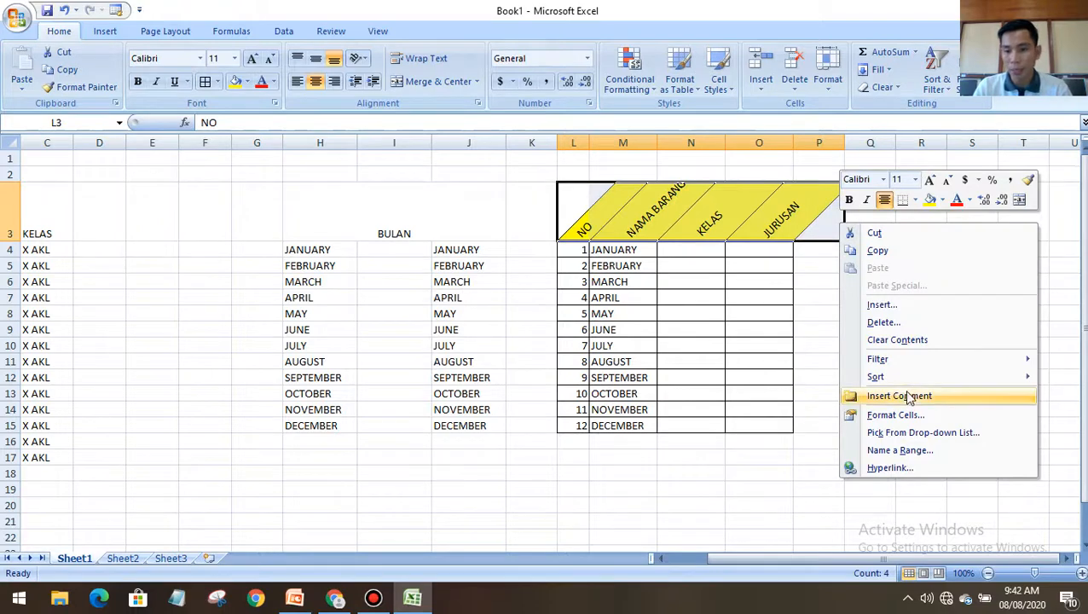
Reset the text orientation of the headings in L3:P3 to horizontal and reduce row 3 to about a single line's height
{"action": "left_click", "coordinate": [893, 415]}
{"action": "left_click", "coordinate": [1059, 331]}
{"action": "left_click", "coordinate": [988, 563]}
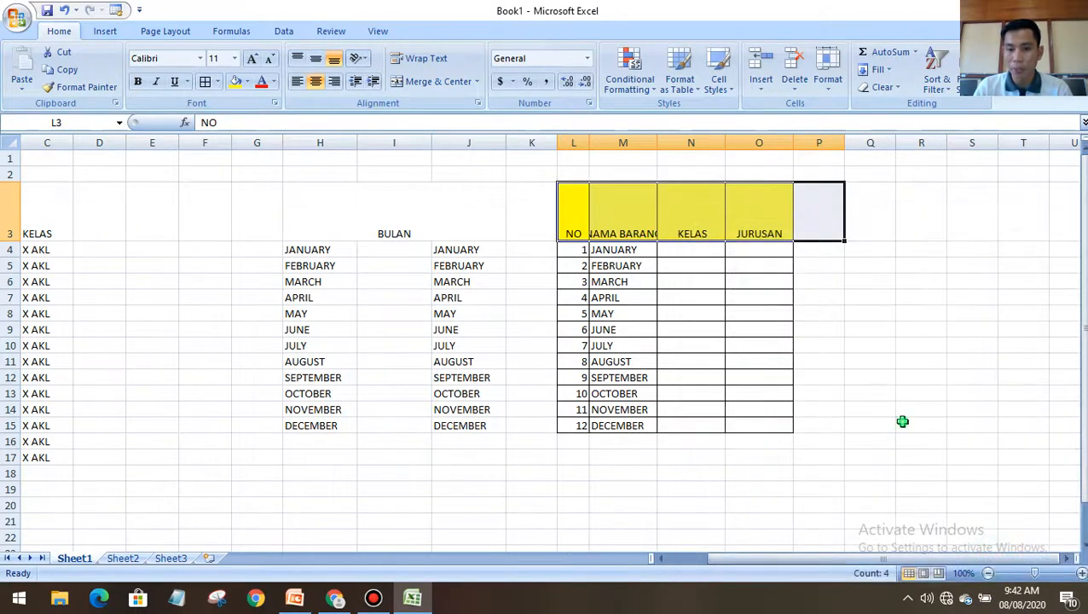
{"action": "left_click", "coordinate": [901, 420]}
{"action": "left_click", "coordinate": [10, 194]}
{"action": "left_click_drag", "start_coordinate": [10, 241], "coordinate": [11, 198]}
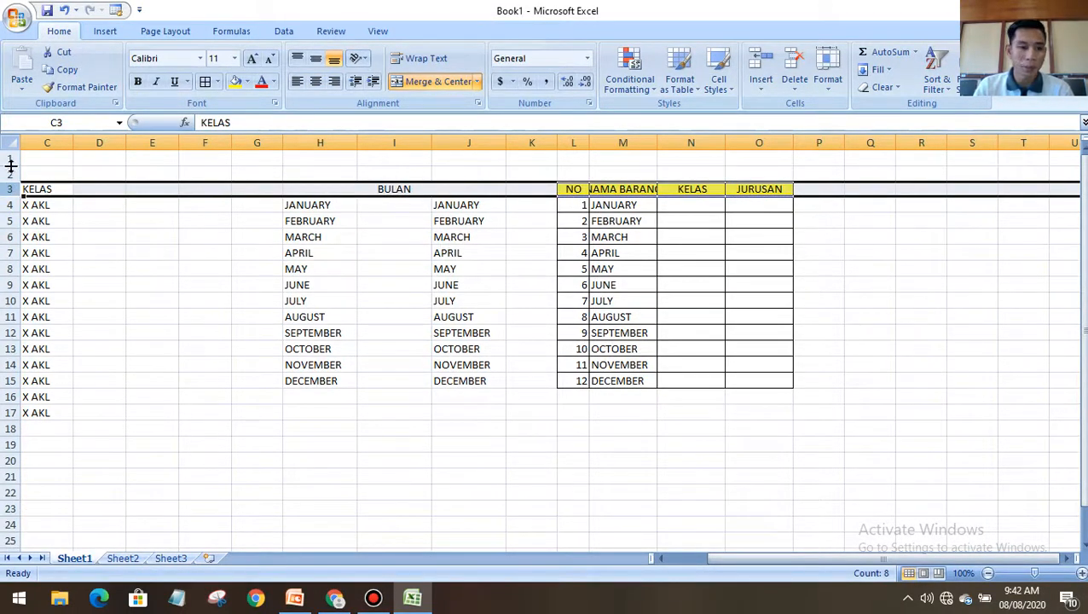
Give rows 1 to 17 a uniform, slightly taller row height
{"action": "left_click_drag", "start_coordinate": [10, 159], "coordinate": [12, 418]}
{"action": "left_click_drag", "start_coordinate": [12, 164], "coordinate": [12, 177]}
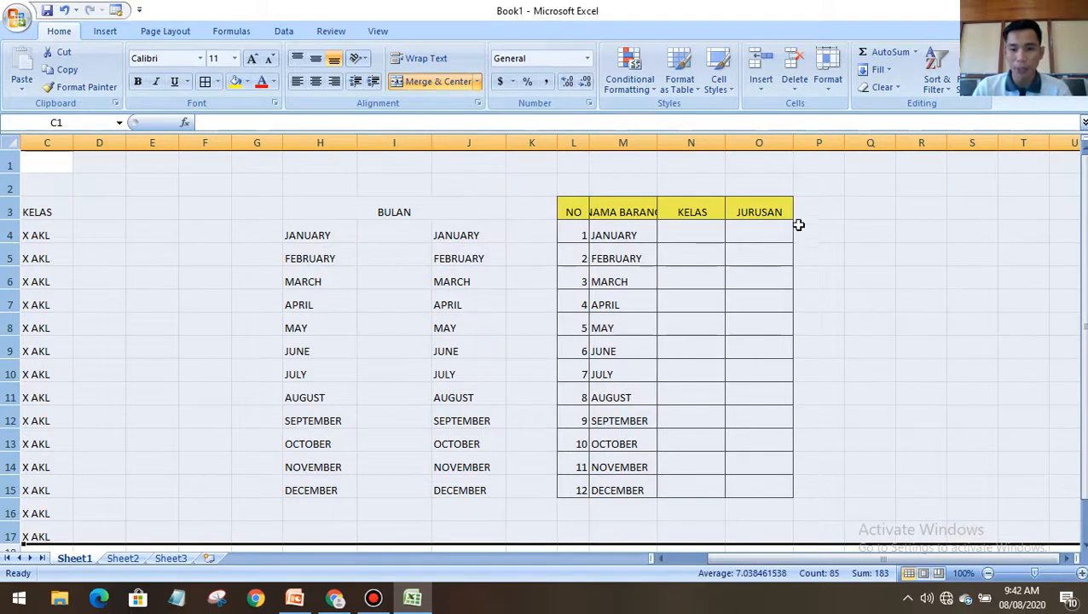
{"action": "left_click_drag", "start_coordinate": [19, 177], "coordinate": [13, 171]}
{"action": "left_click", "coordinate": [877, 263]}
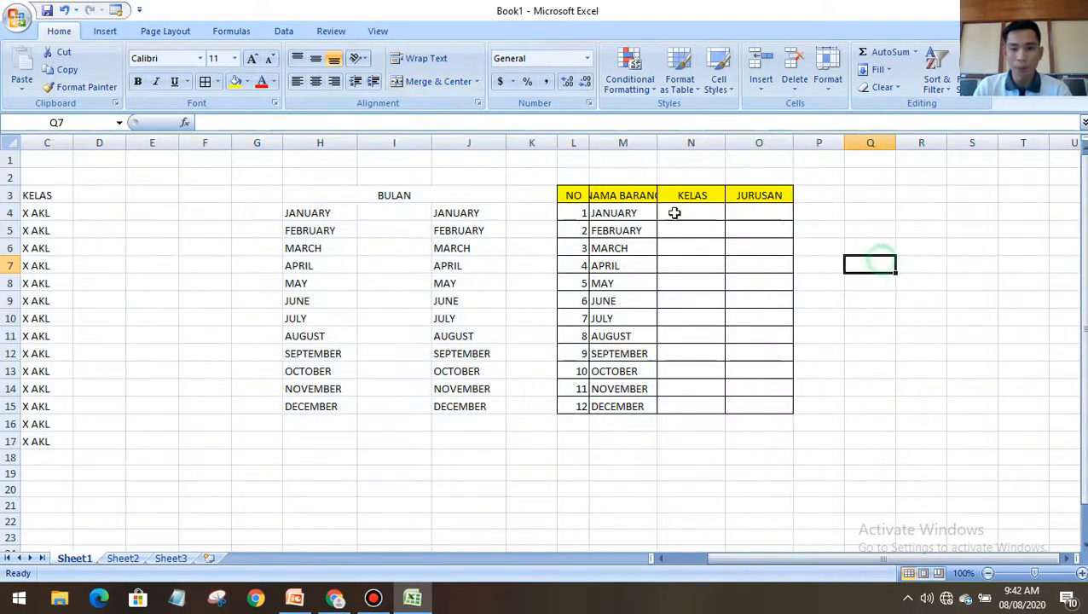
Widen column M so the heading NAMA BARANG fits in its cell
{"action": "left_click_drag", "start_coordinate": [656, 143], "coordinate": [684, 141]}
{"action": "left_click", "coordinate": [657, 208]}
{"action": "left_click_drag", "start_coordinate": [654, 207], "coordinate": [638, 406]}
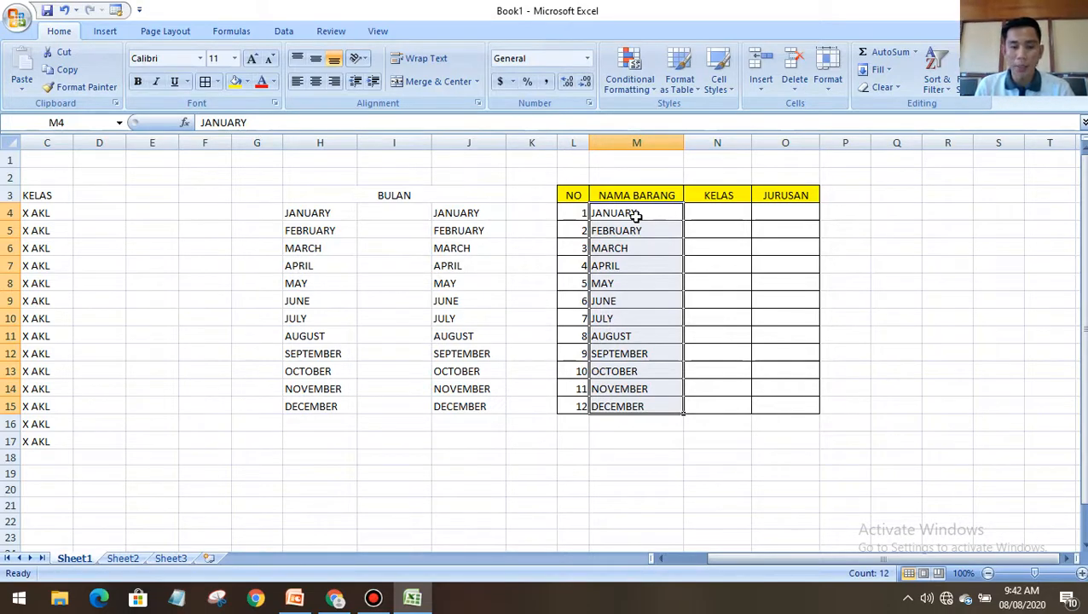
Replace the table headings in N3 and O3 with SATUAN and HARGA
{"action": "left_click", "coordinate": [717, 195]}
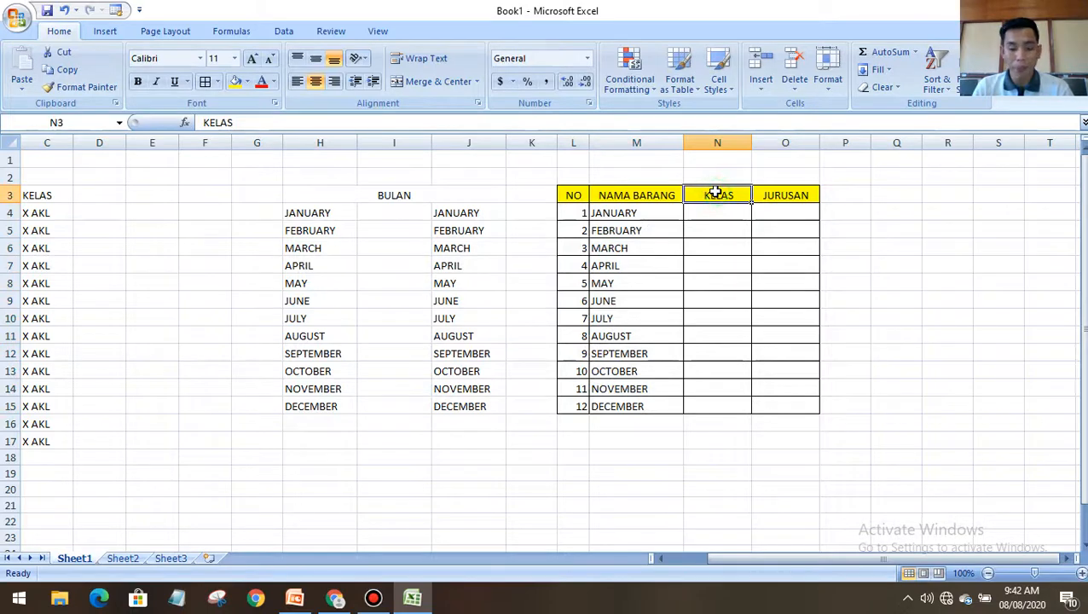
{"action": "type", "text": "S"}
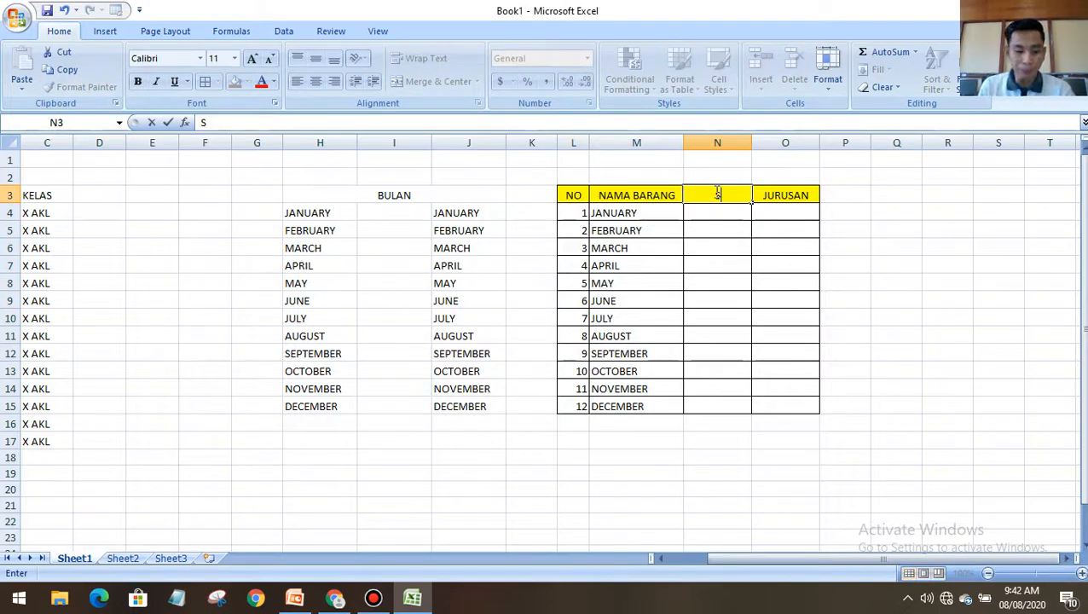
{"action": "type", "text": "ATUAN"}
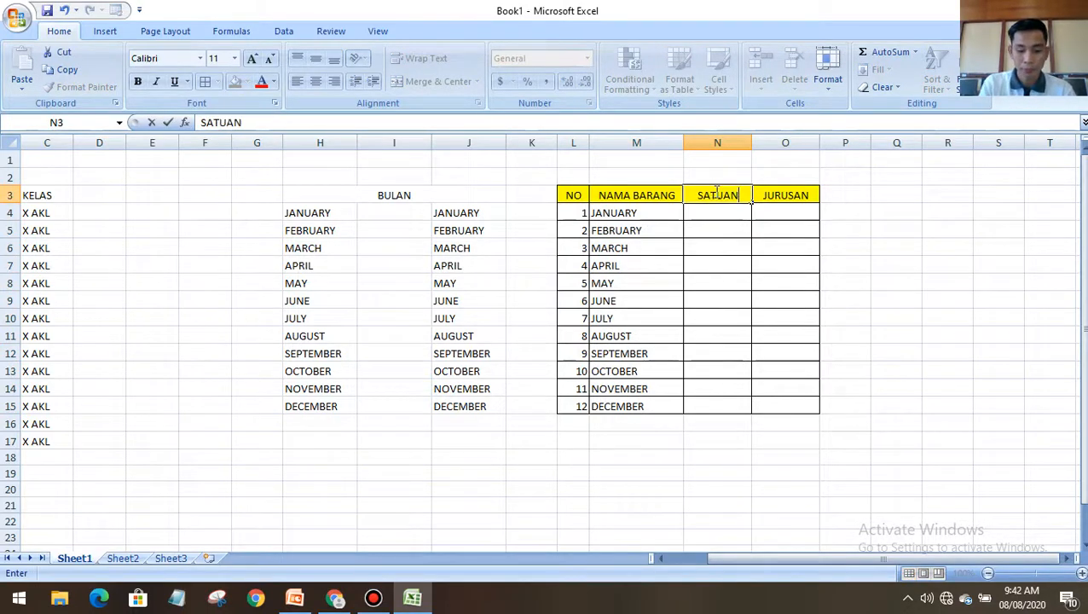
{"action": "left_click", "coordinate": [771, 198]}
{"action": "key", "text": "BackSpace"}
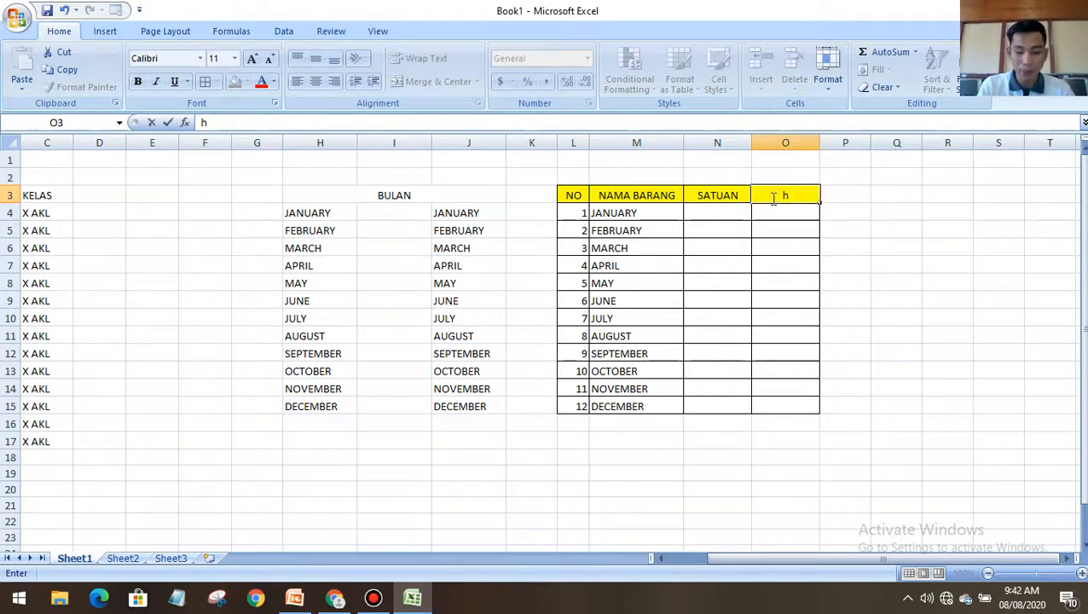
{"action": "type", "text": "HARGA"}
Widen the HARGA column O of the table
{"action": "left_click", "coordinate": [851, 143]}
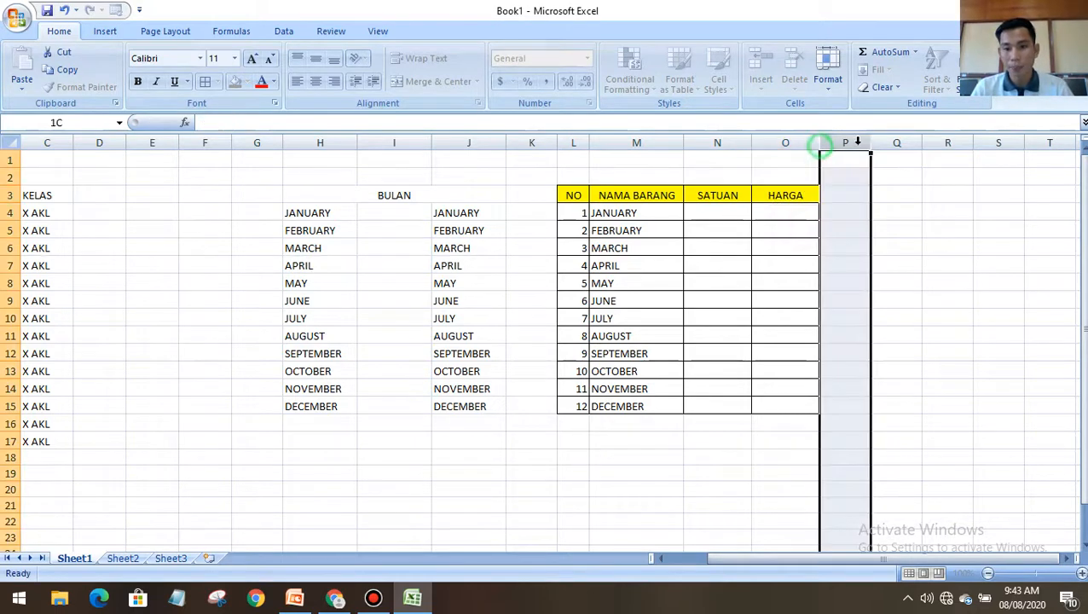
{"action": "left_click_drag", "start_coordinate": [820, 143], "coordinate": [848, 144]}
{"action": "left_click", "coordinate": [862, 232]}
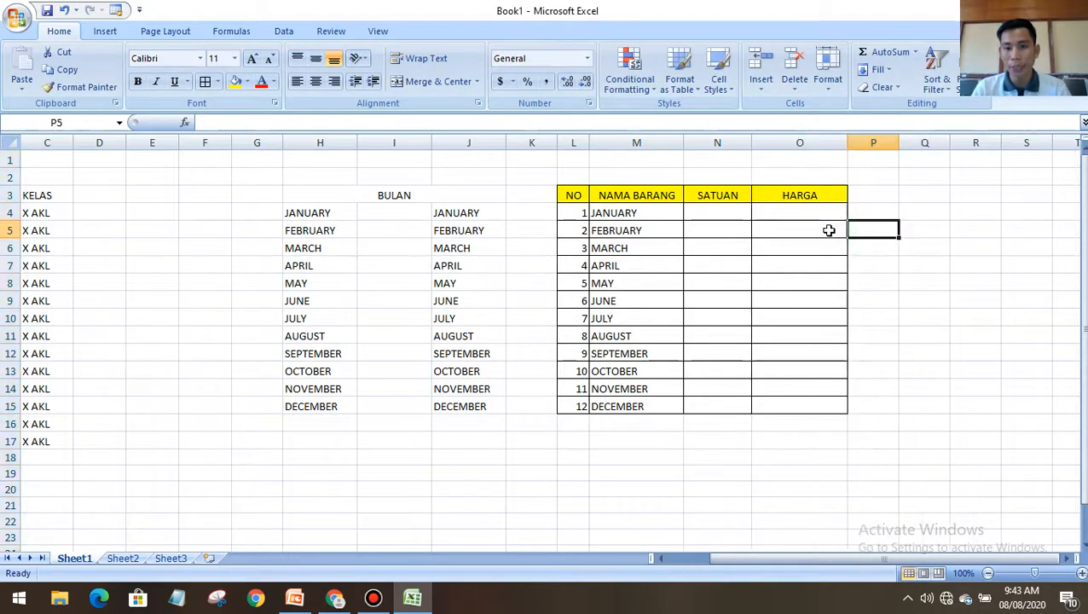
Clear the month names from M4:M15 under the NAMA BARANG heading
{"action": "left_click_drag", "start_coordinate": [631, 215], "coordinate": [637, 407]}
{"action": "right_click", "coordinate": [636, 267]}
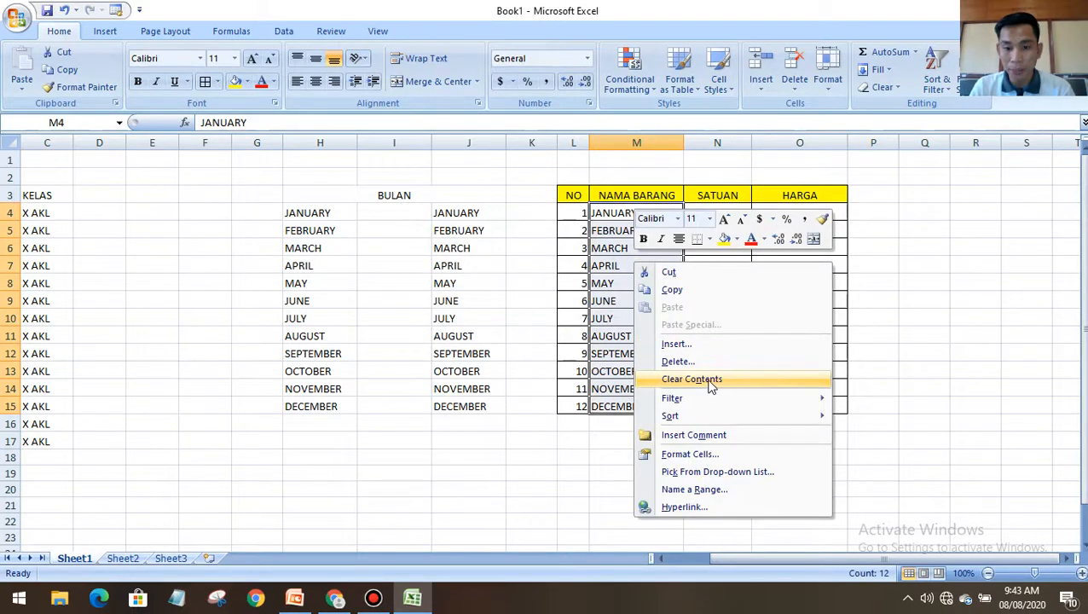
{"action": "left_click", "coordinate": [611, 210]}
{"action": "left_click_drag", "start_coordinate": [611, 210], "coordinate": [627, 407]}
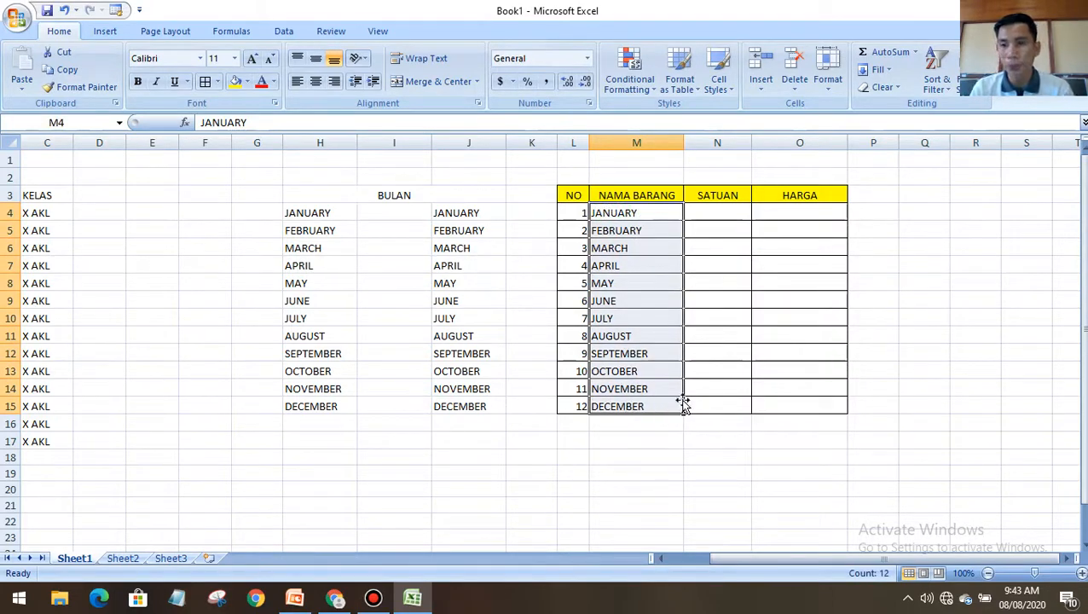
{"action": "key", "text": "Delete"}
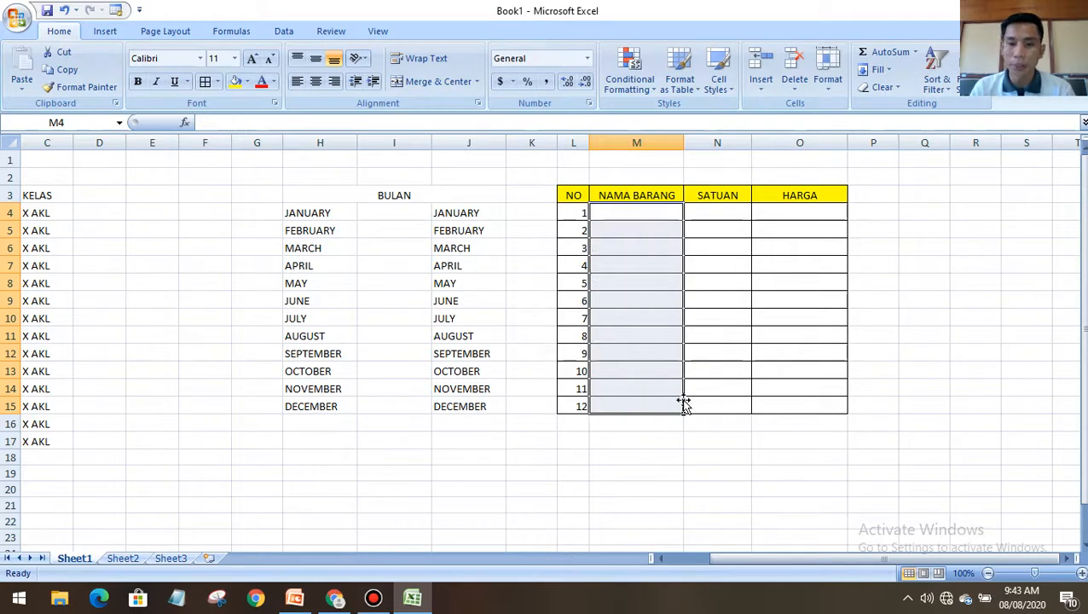
{"action": "right_click", "coordinate": [631, 281]}
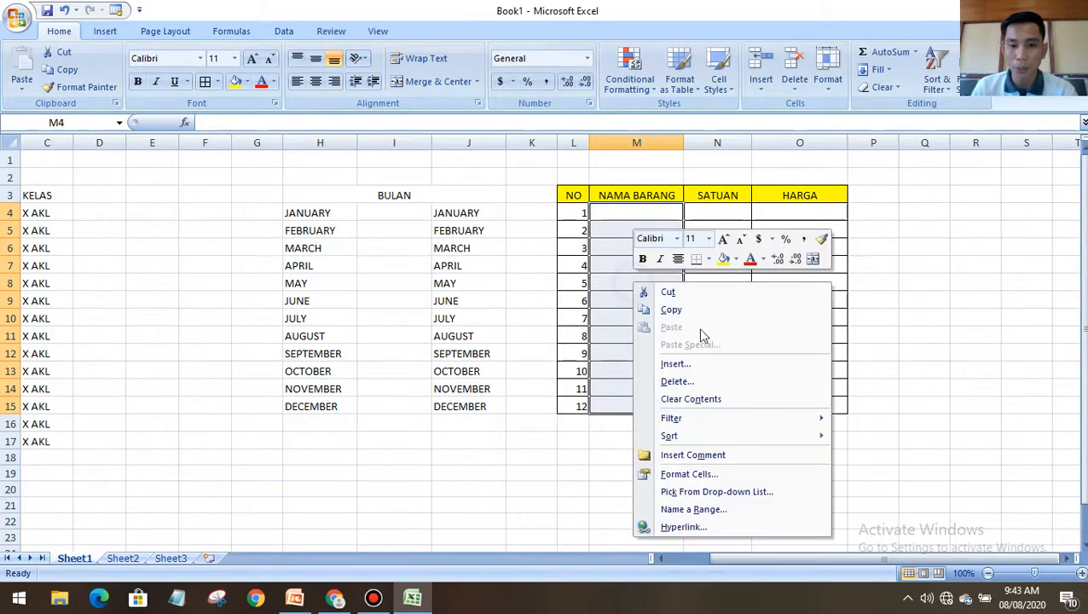
{"action": "left_click", "coordinate": [612, 206]}
Enter the item names BUKU, PENCIL and PENGARIS in cells M4 to M6
{"action": "left_click", "coordinate": [612, 206]}
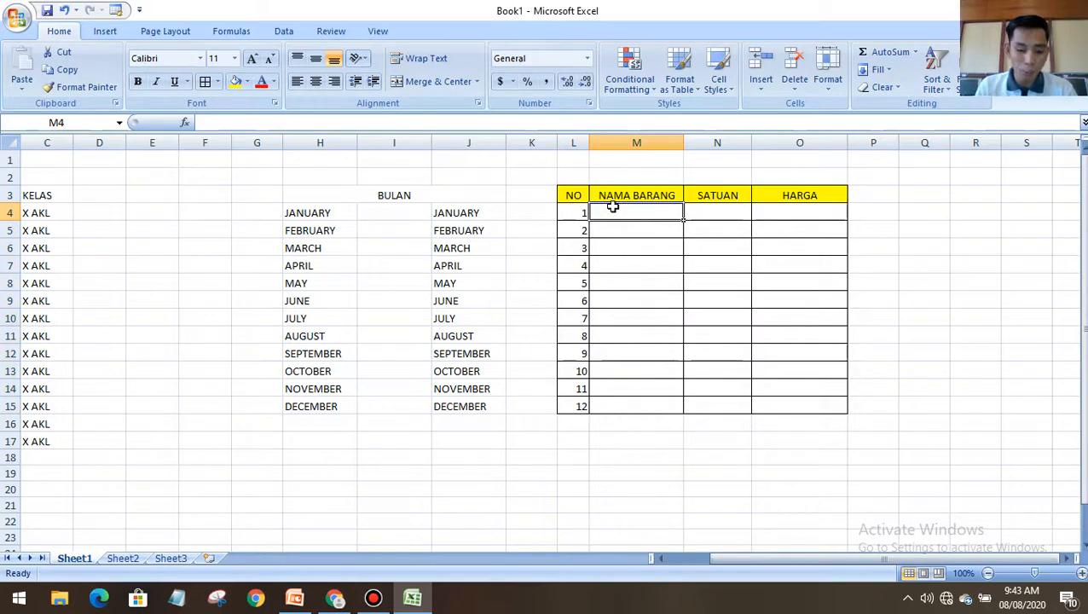
{"action": "type", "text": "BUKU"}
{"action": "key", "text": "Return"}
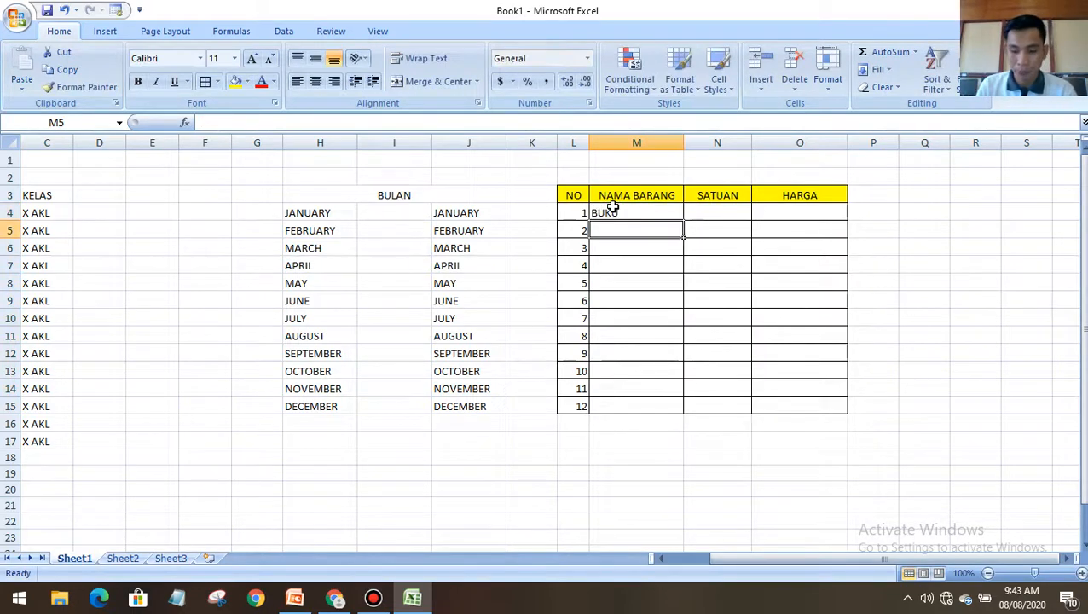
{"action": "type", "text": "PENCIL"}
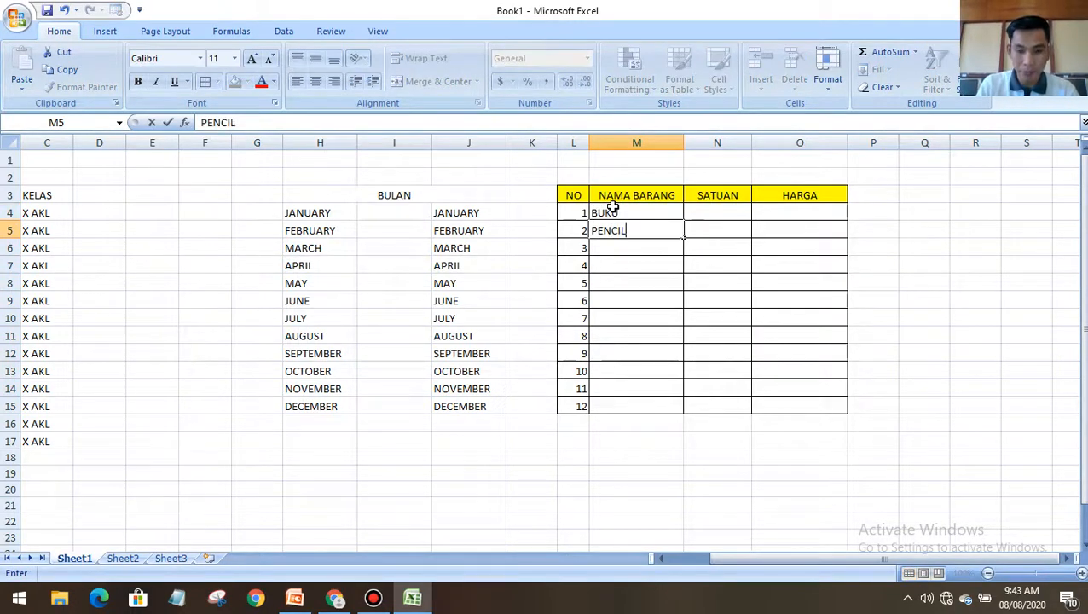
{"action": "key", "text": "Return"}
{"action": "type", "text": "PENGA"}
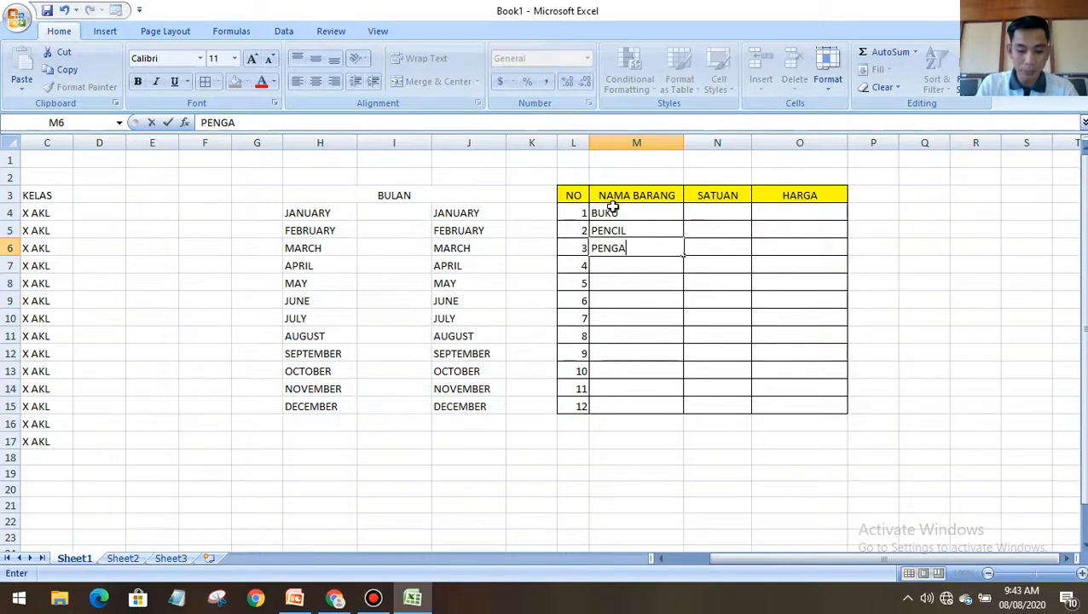
{"action": "type", "text": "RIS"}
{"action": "left_click", "coordinate": [647, 260]}
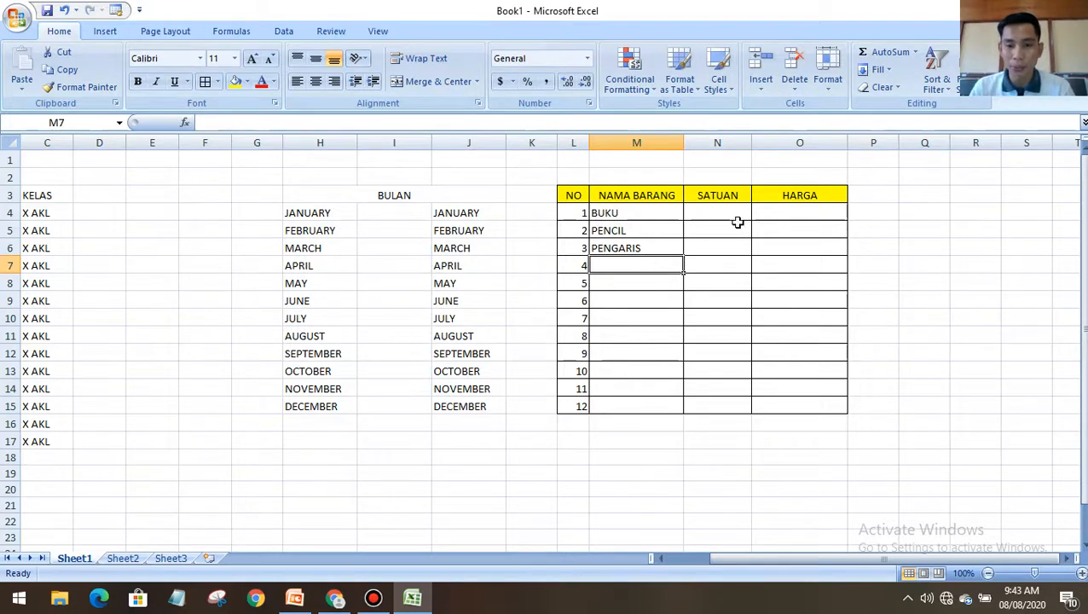
Widen column N slightly and change its heading in N3 to UNIT
{"action": "left_click_drag", "start_coordinate": [751, 144], "coordinate": [762, 146]}
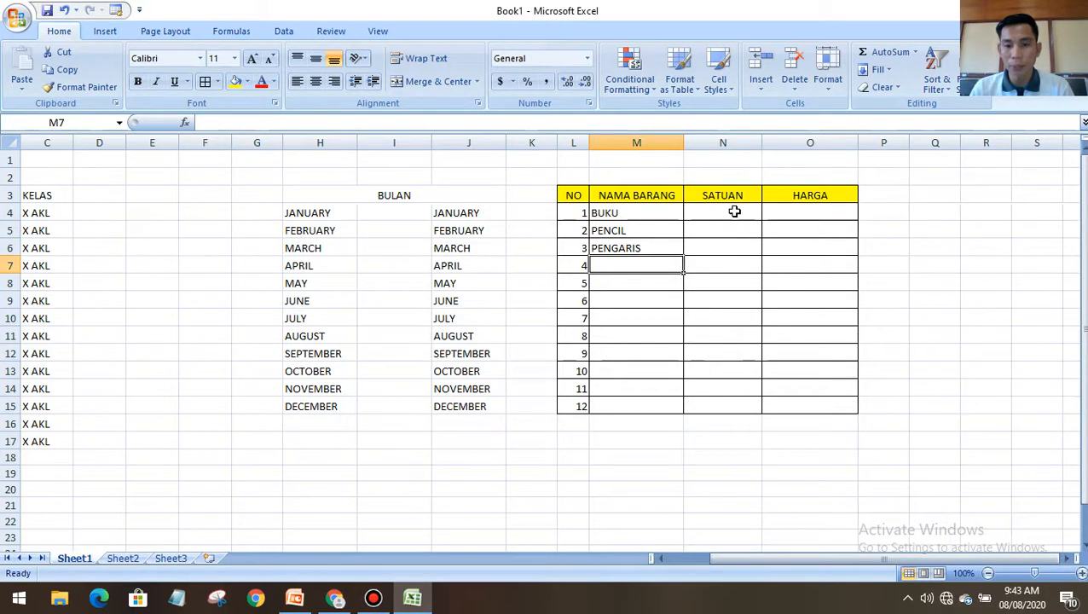
{"action": "left_click", "coordinate": [732, 212]}
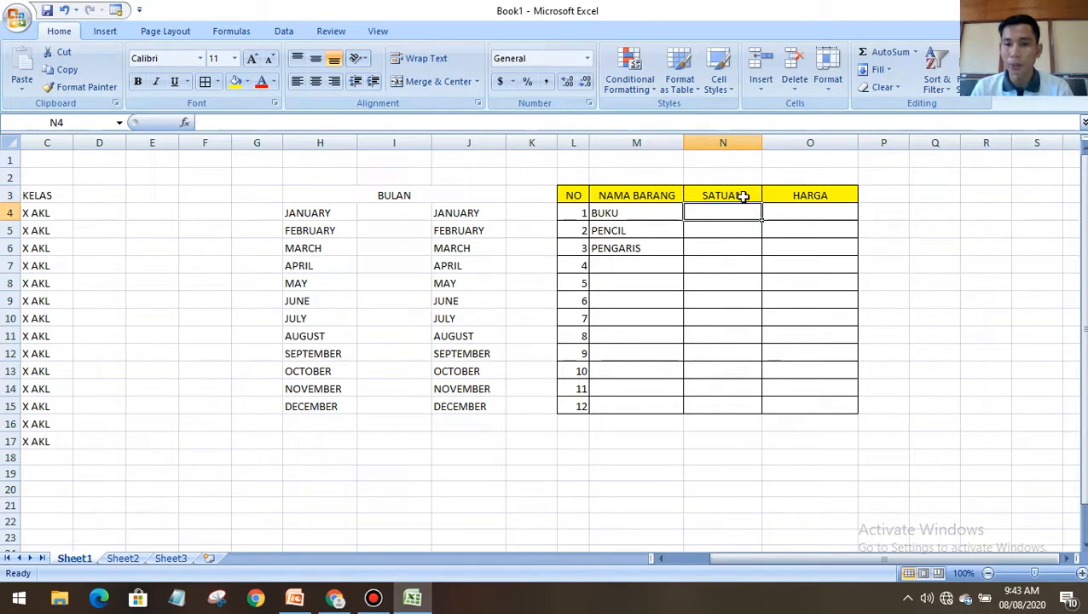
{"action": "double_click", "coordinate": [745, 196]}
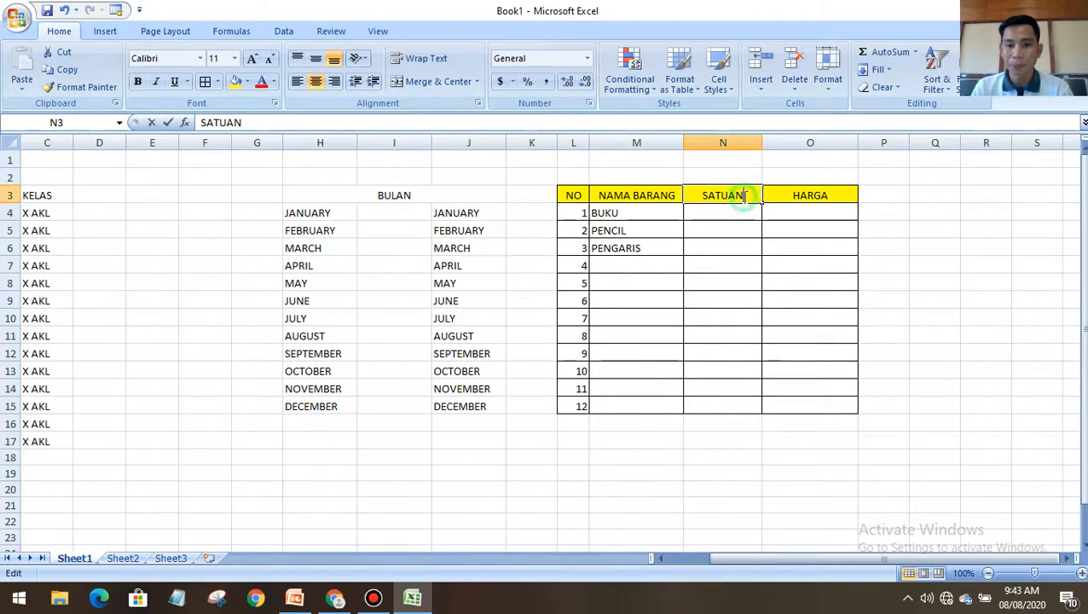
{"action": "left_click_drag", "start_coordinate": [707, 199], "coordinate": [756, 197]}
{"action": "type", "text": "UNIY"}
{"action": "key", "text": "BackSpace"}
{"action": "type", "text": "T"}
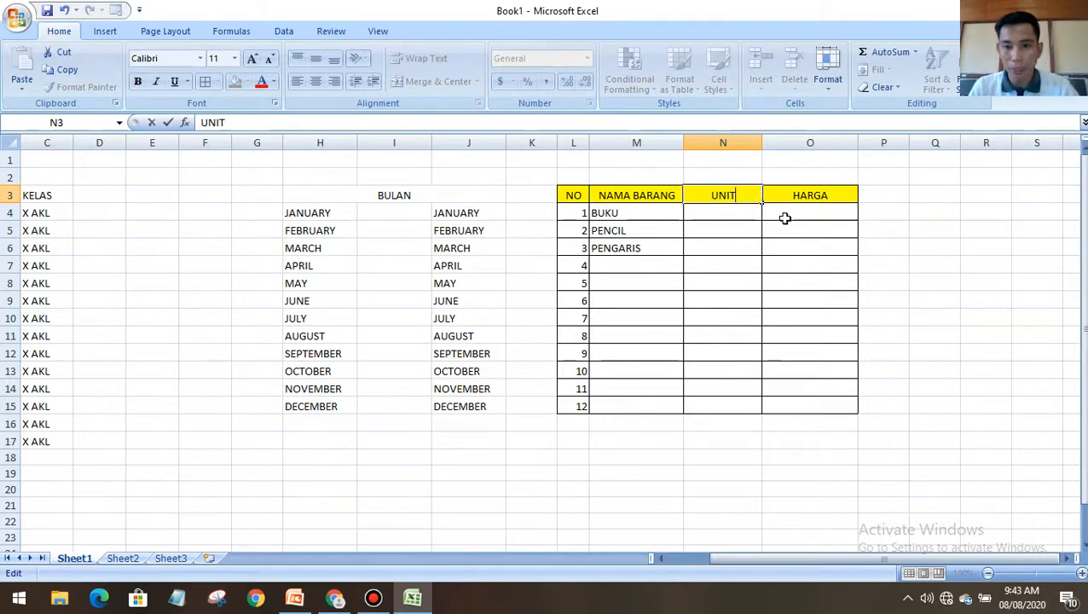
{"action": "left_click", "coordinate": [809, 143]}
{"action": "left_click", "coordinate": [725, 214]}
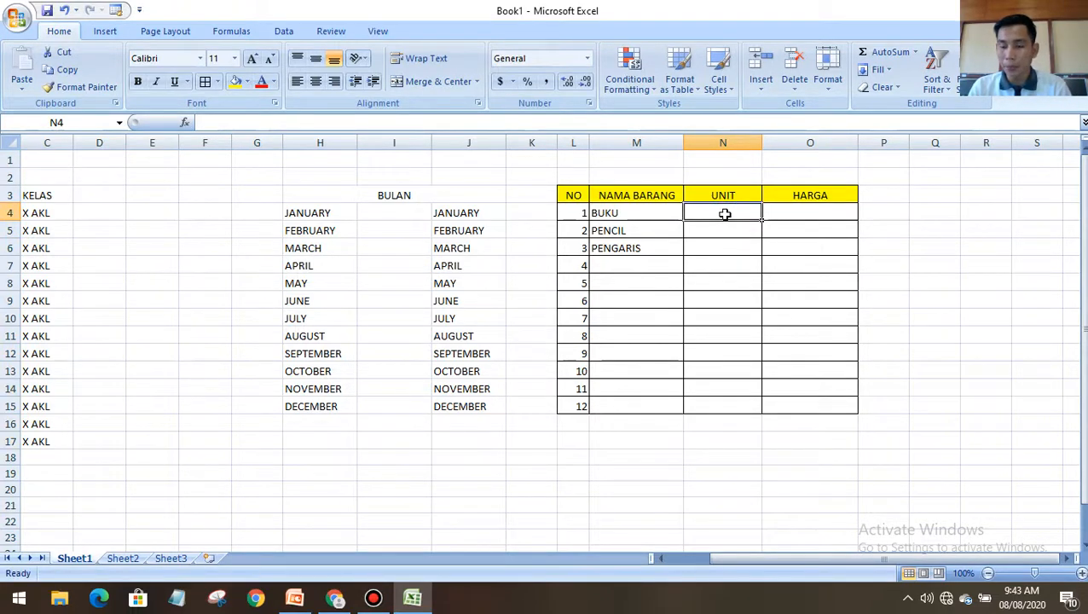
{"action": "left_click", "coordinate": [714, 231]}
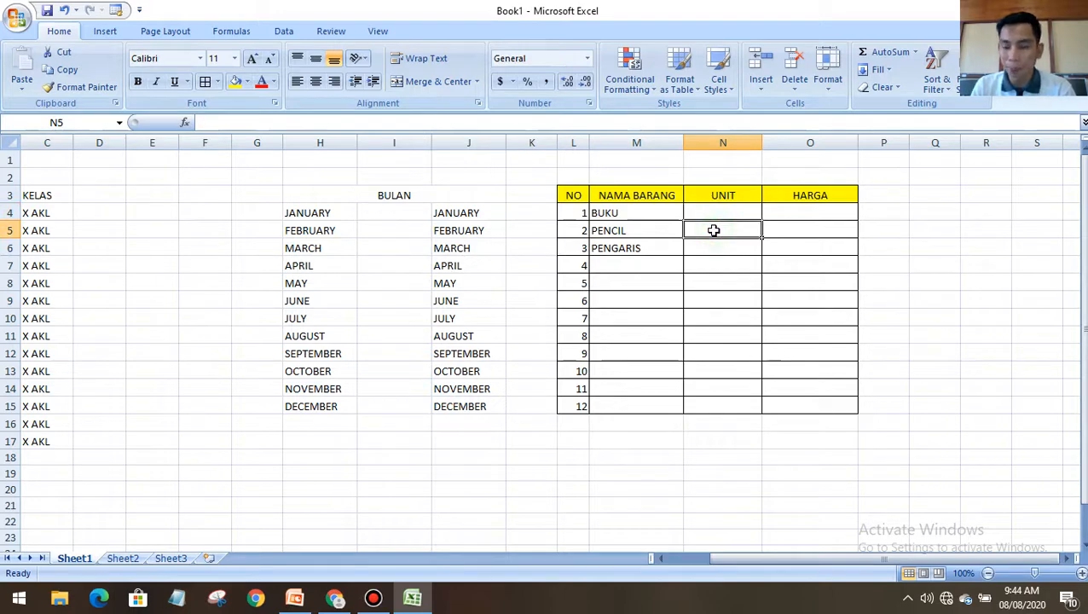
{"action": "left_click", "coordinate": [719, 245]}
{"action": "left_click", "coordinate": [646, 267]}
{"action": "left_click", "coordinate": [704, 266]}
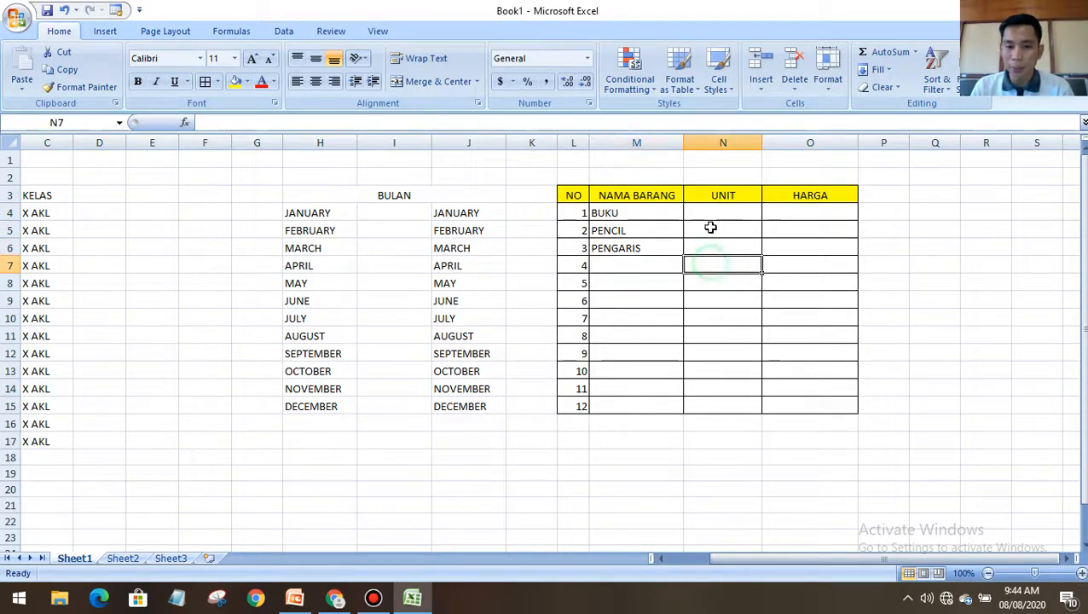
{"action": "left_click", "coordinate": [710, 210]}
{"action": "double_click", "coordinate": [710, 210]}
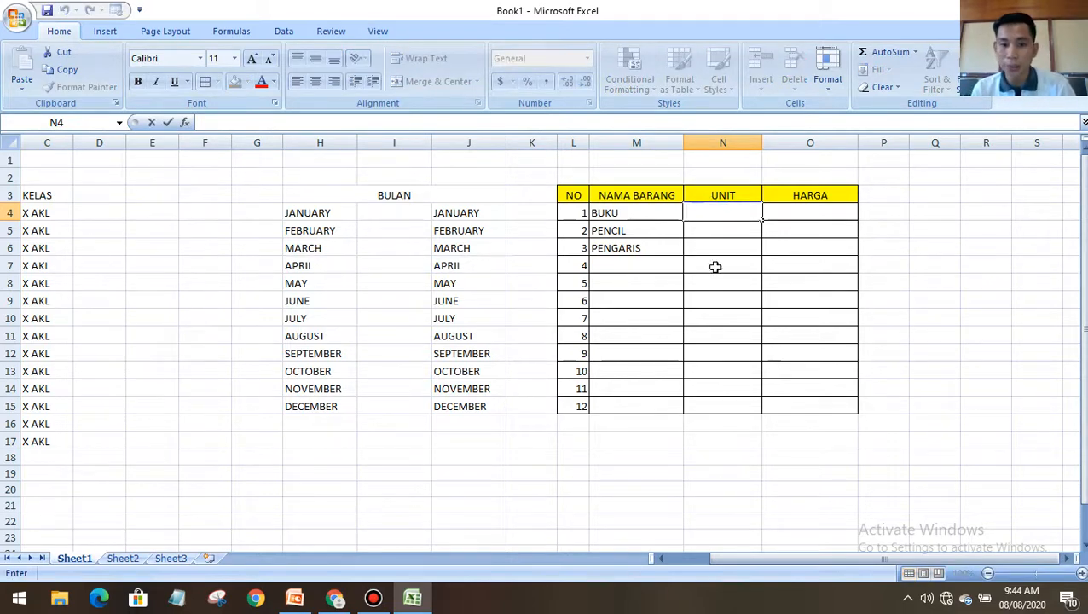
Add the items TAS and SEPATU in cells M7 and M8 of the NAMA BARANG column
{"action": "left_click", "coordinate": [660, 266]}
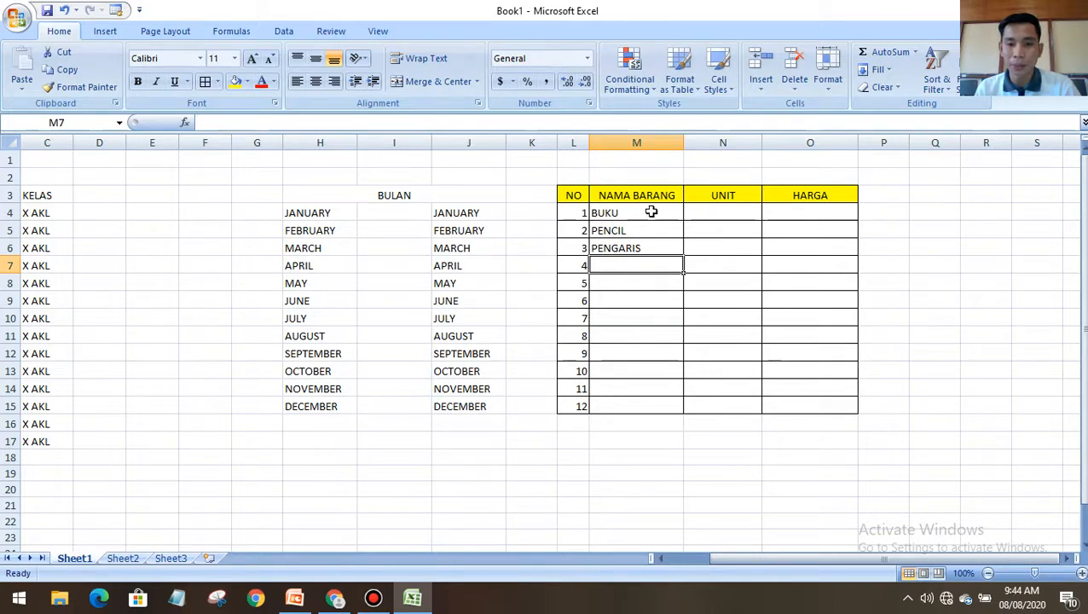
{"action": "type", "text": "TAS"}
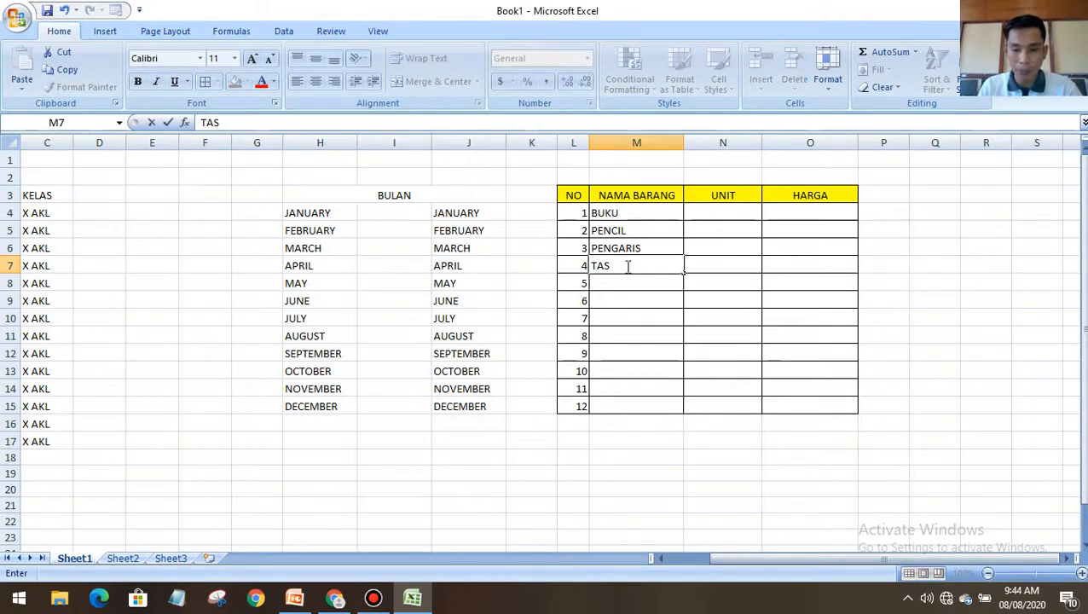
{"action": "key", "text": "Return"}
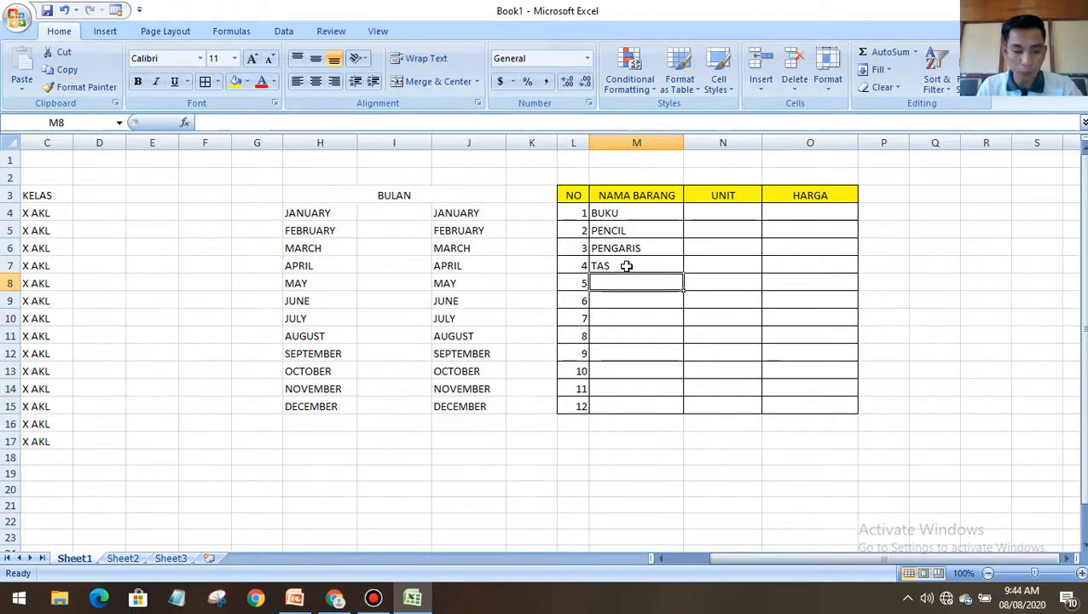
{"action": "type", "text": "SEPATU"}
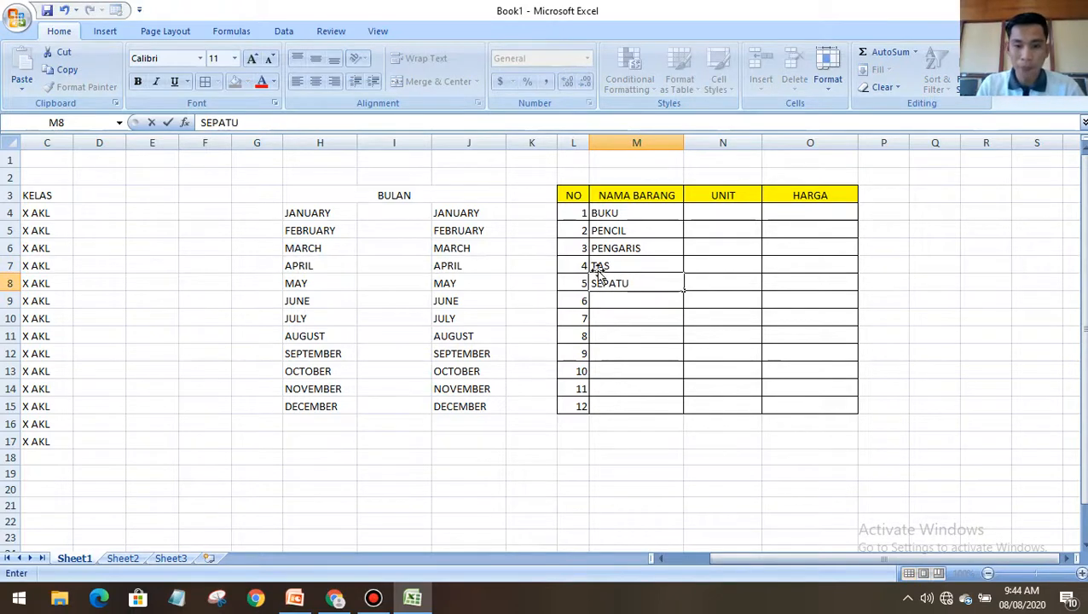
Enter the table title PERLENGKAPAN SEKOLAH in cell L2 above the headings
{"action": "left_click", "coordinate": [577, 174]}
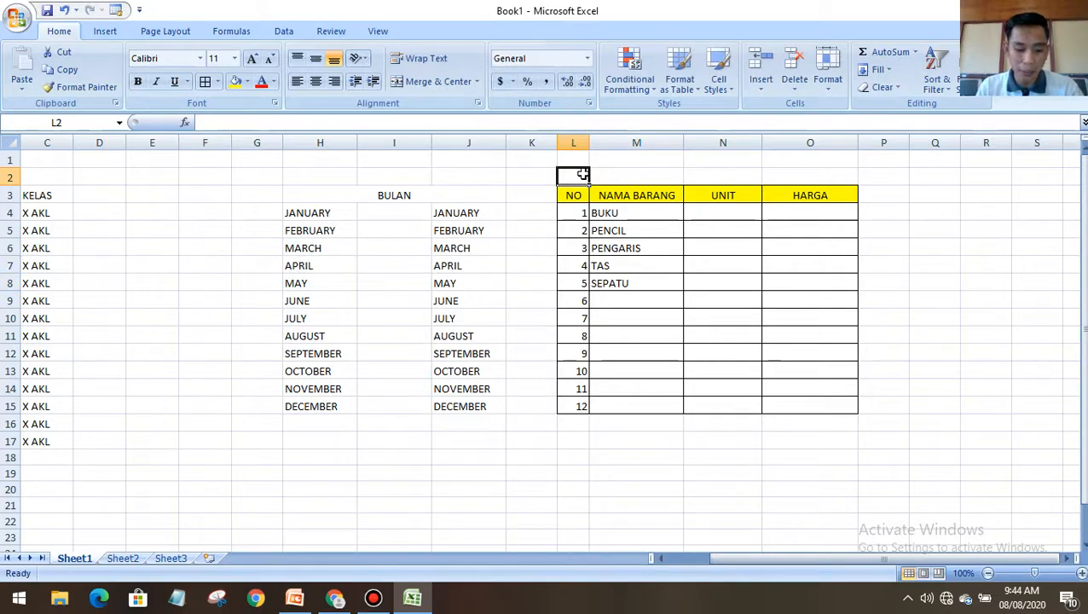
{"action": "type", "text": "PERLENG"}
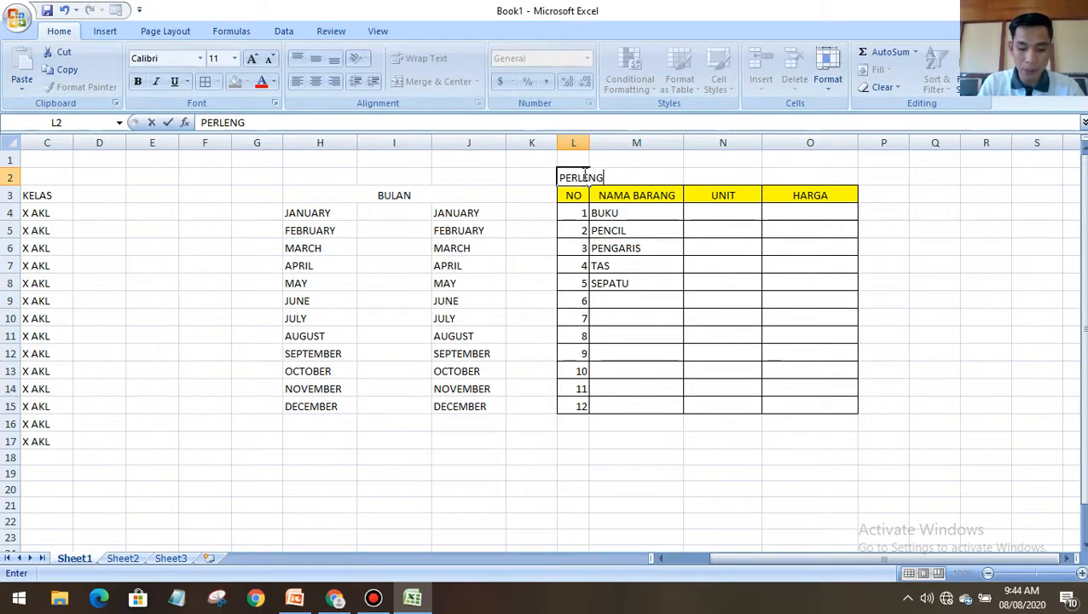
{"action": "type", "text": "KAPAN SEKOLAH"}
{"action": "left_click", "coordinate": [695, 230]}
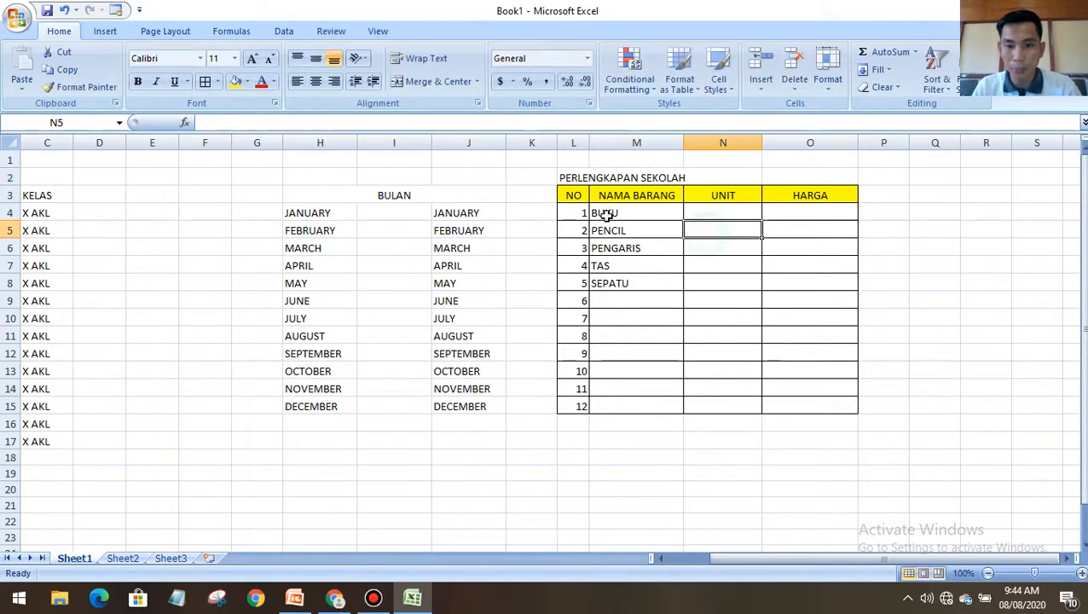
Merge and centre the PERLENGKAPAN SEKOLAH title across L2:O2 and format it in Arial Black, size 20
{"action": "left_click_drag", "start_coordinate": [567, 177], "coordinate": [819, 175]}
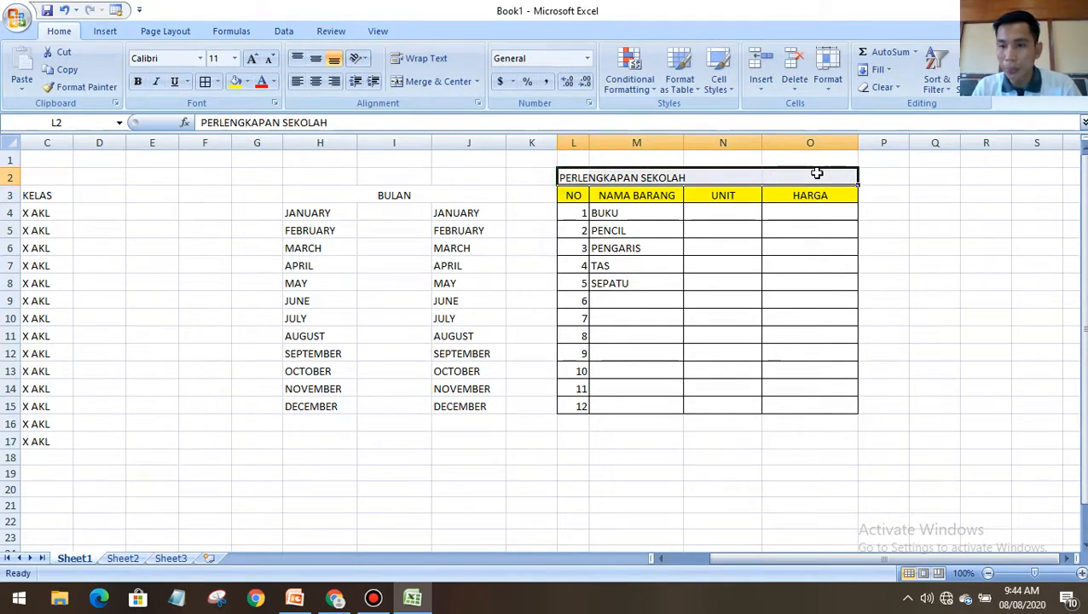
{"action": "left_click", "coordinate": [426, 82]}
{"action": "left_click", "coordinate": [234, 58]}
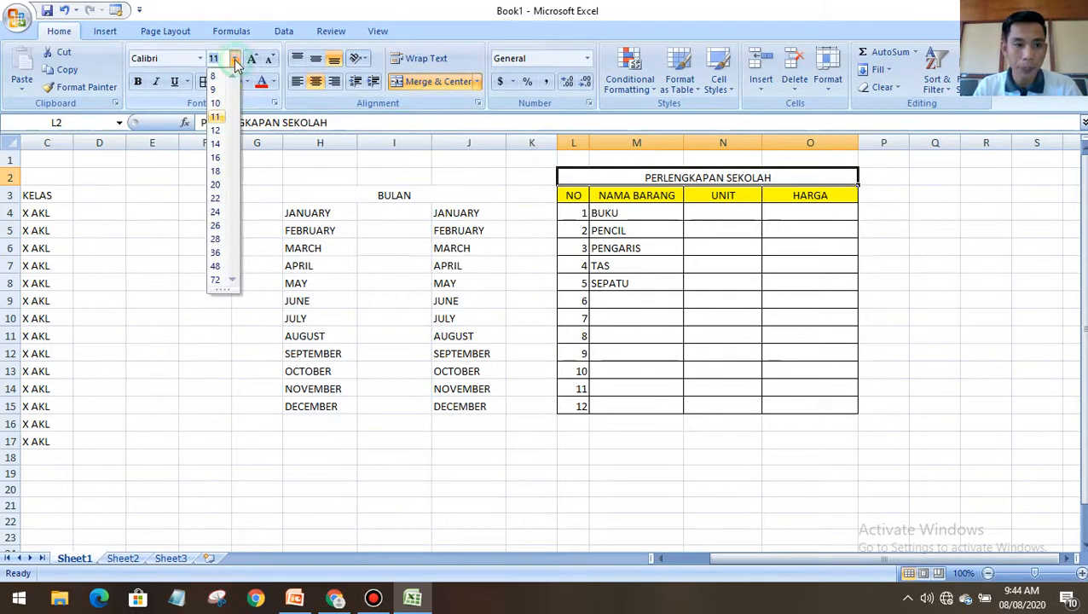
{"action": "left_click", "coordinate": [215, 210]}
{"action": "left_click", "coordinate": [201, 58]}
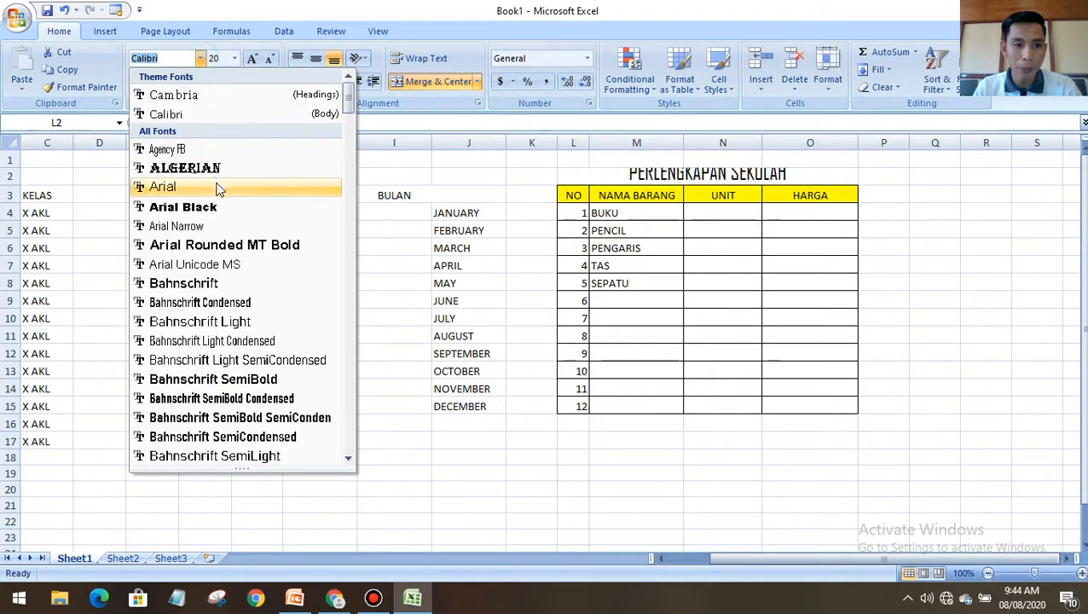
{"action": "left_click", "coordinate": [218, 209]}
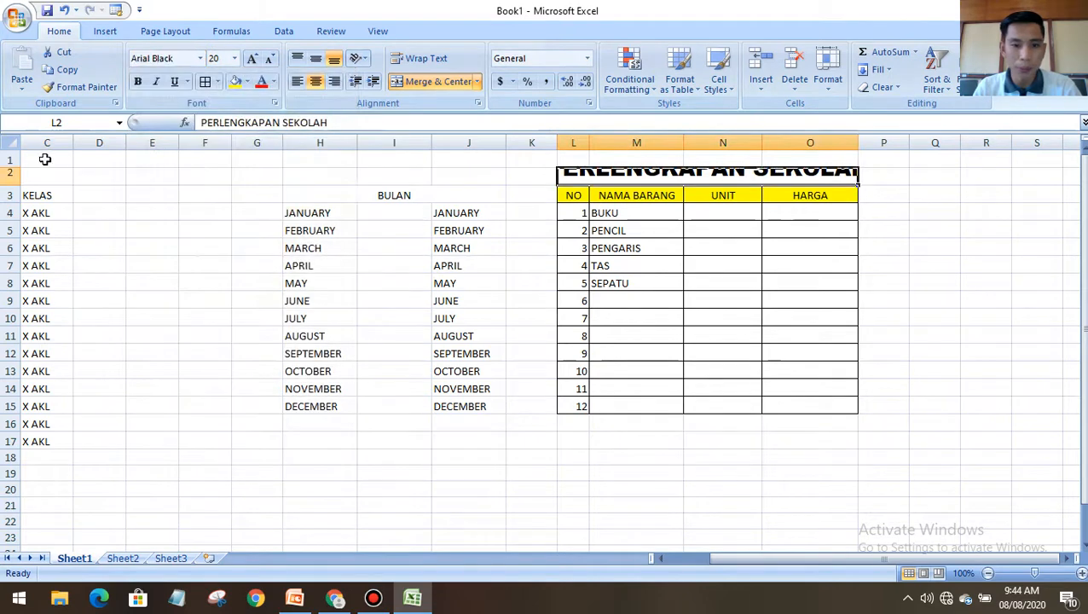
Increase the height of row 2 and reduce the table title's font size to 16
{"action": "left_click_drag", "start_coordinate": [17, 184], "coordinate": [17, 196]}
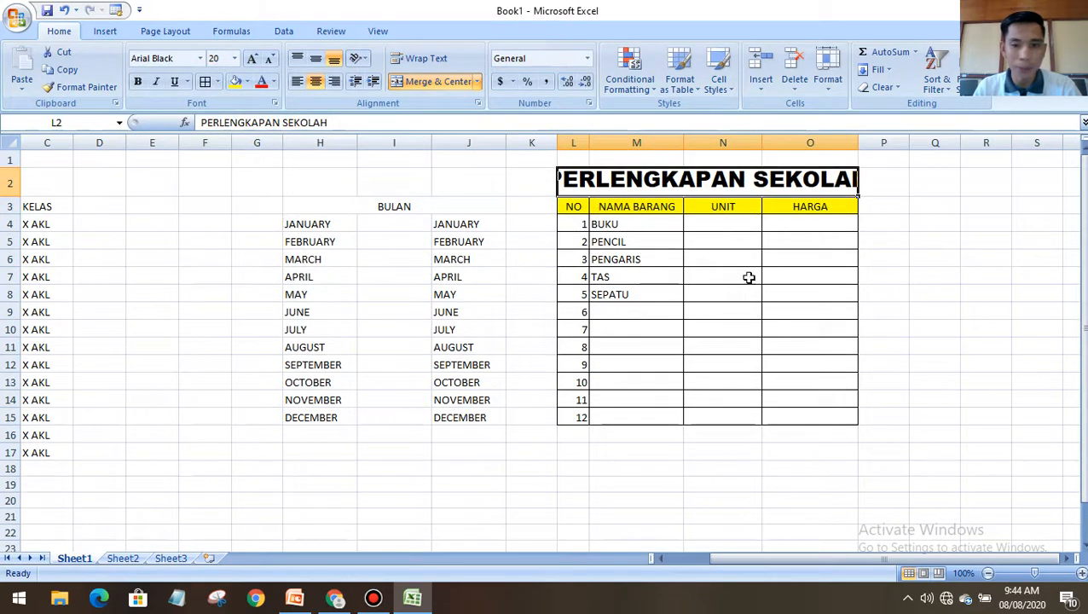
{"action": "left_click", "coordinate": [894, 210]}
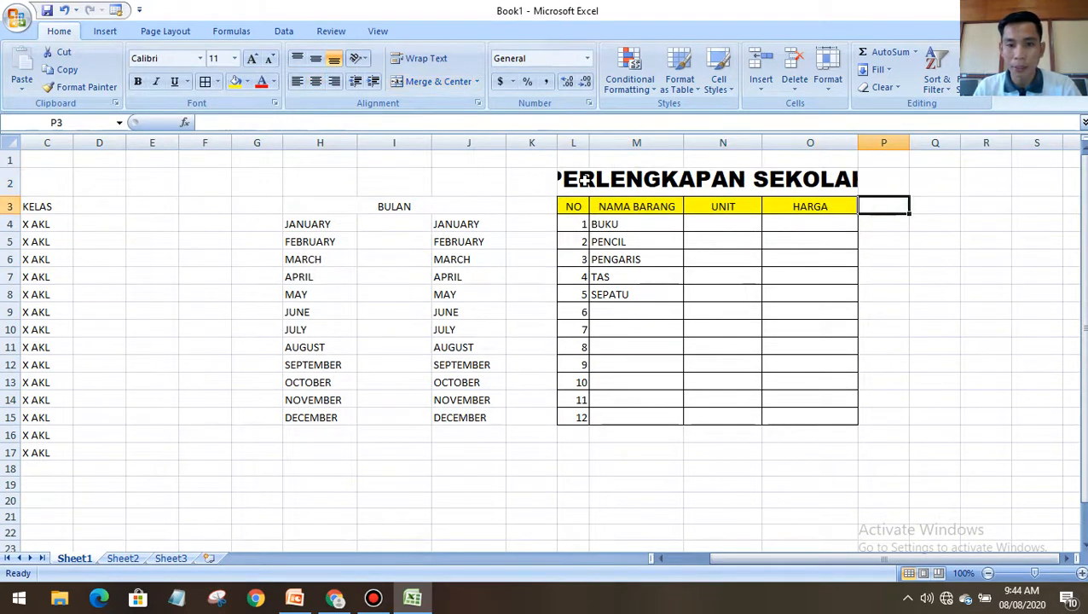
{"action": "left_click", "coordinate": [584, 177]}
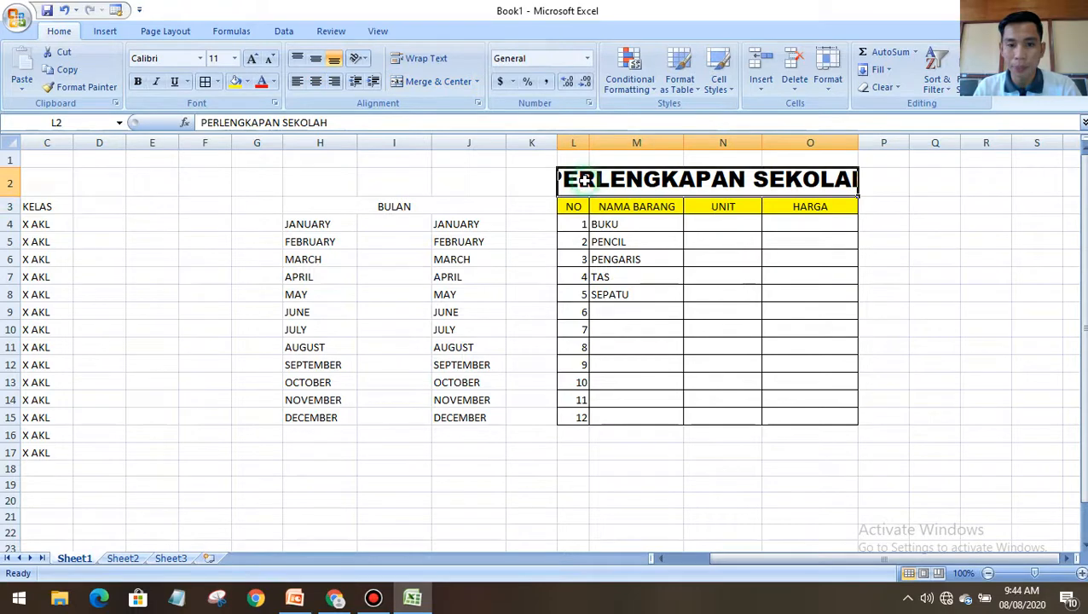
{"action": "left_click", "coordinate": [234, 58]}
{"action": "left_click", "coordinate": [216, 158]}
{"action": "left_click", "coordinate": [887, 276]}
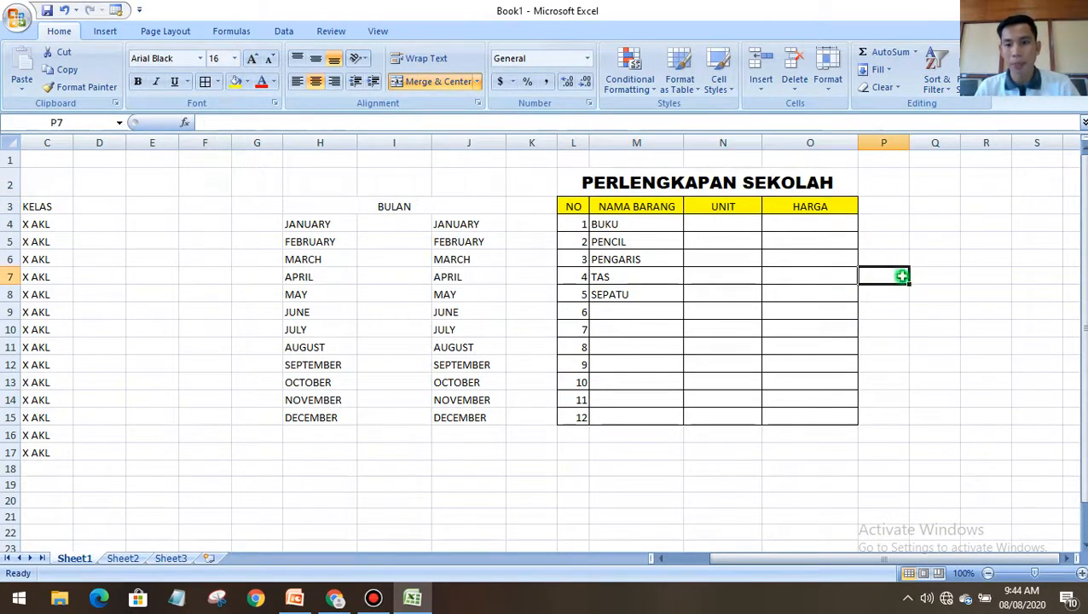
Enter the item name BAJU SEKOALAH in cell M9 of the NAMA BARANG column
{"action": "left_click", "coordinate": [620, 316]}
{"action": "type", "text": "BAJU"}
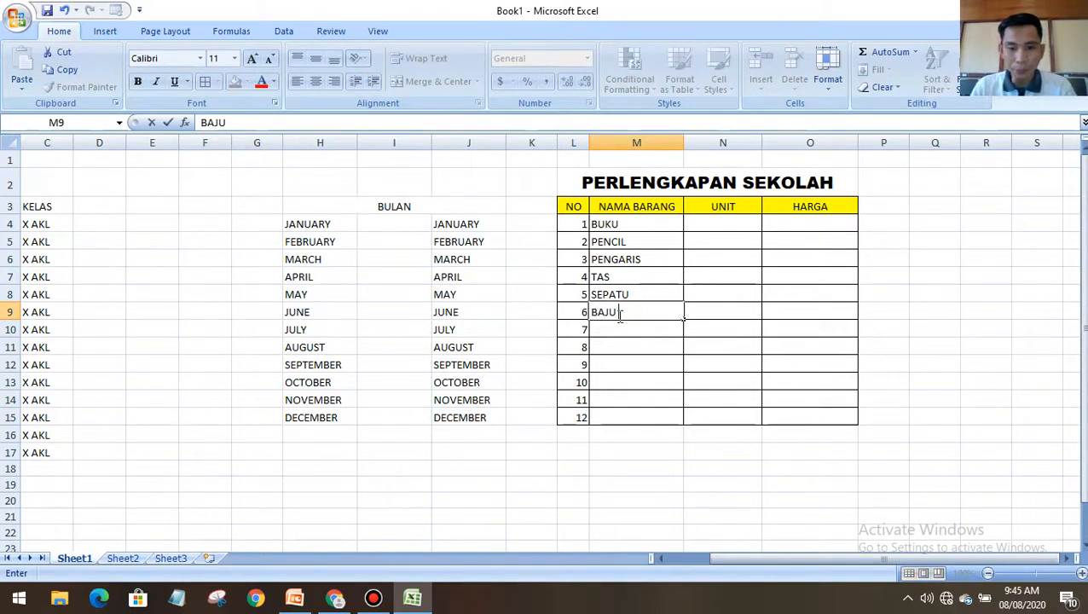
{"action": "type", "text": " SEKOALH"}
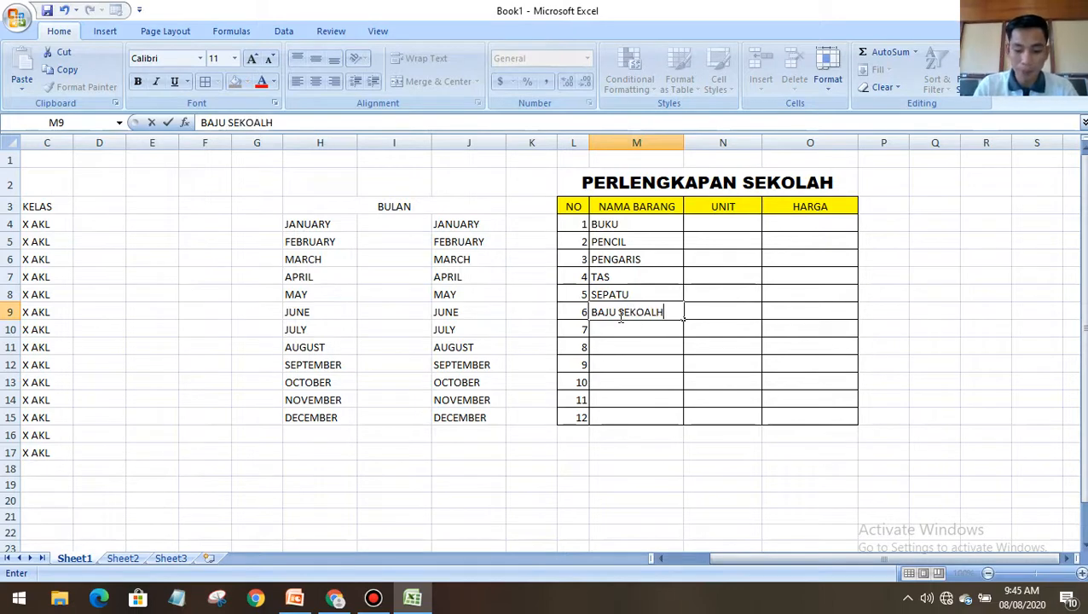
{"action": "left_click", "coordinate": [657, 312]}
{"action": "key", "text": "BackSpace"}
{"action": "type", "text": "A"}
{"action": "key", "text": "BackSpace"}
{"action": "type", "text": "LA"}
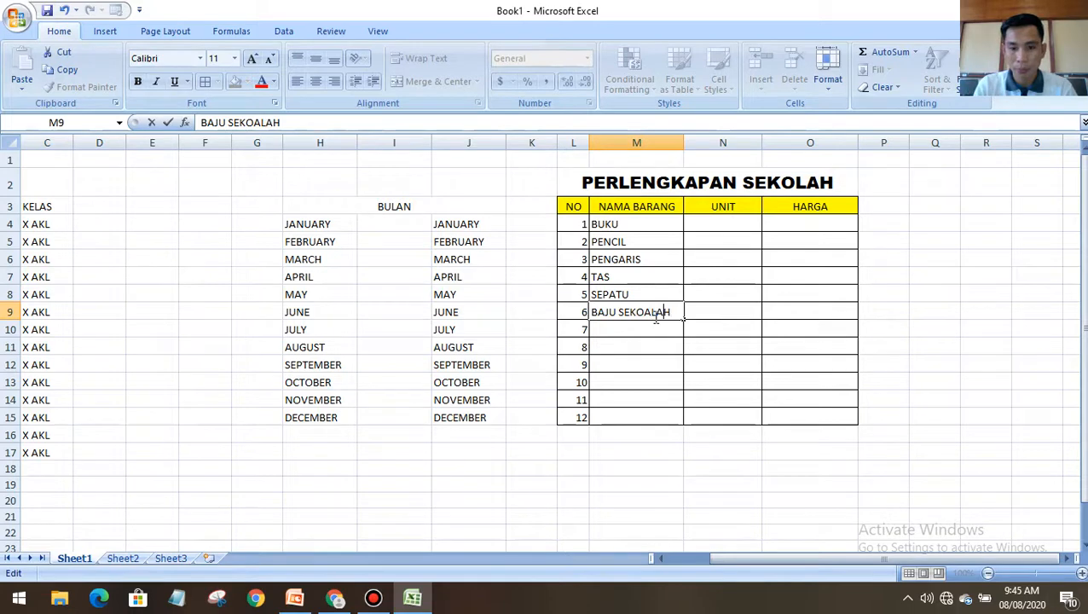
{"action": "left_click", "coordinate": [634, 278]}
{"action": "left_click", "coordinate": [647, 294]}
Enter the item names TOPI and DASI in cells M10 and M11
{"action": "left_click", "coordinate": [611, 328]}
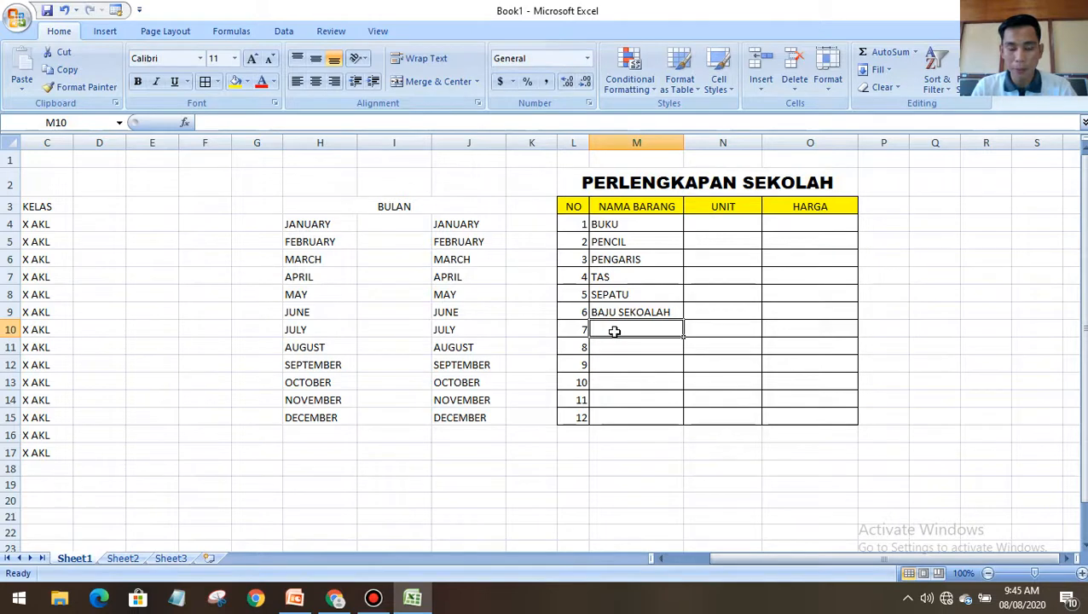
{"action": "type", "text": "TOPI"}
{"action": "key", "text": "Return"}
{"action": "type", "text": "DASI"}
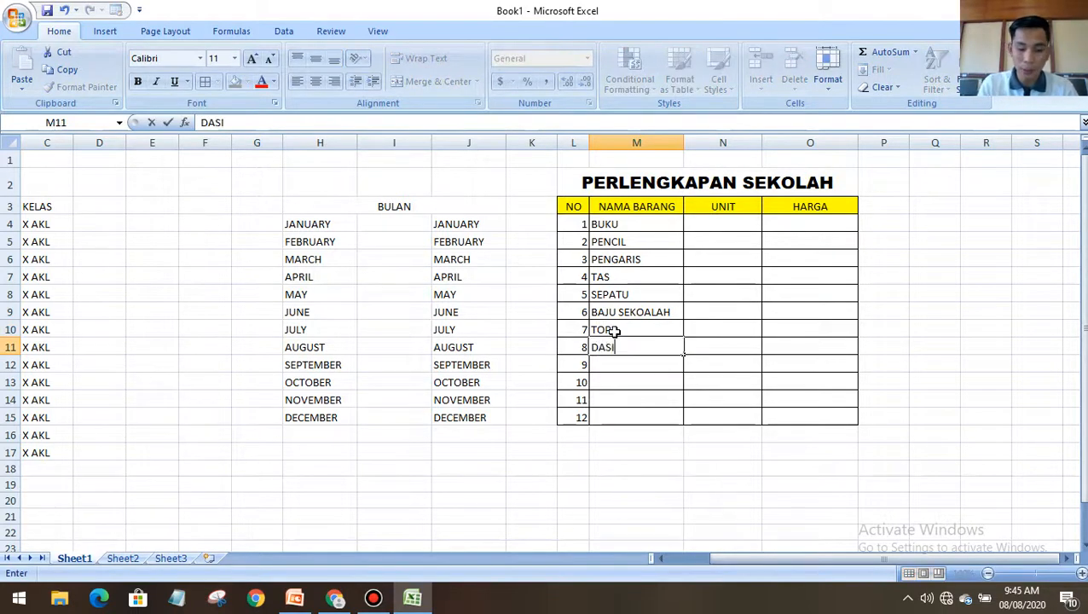
{"action": "key", "text": "Return"}
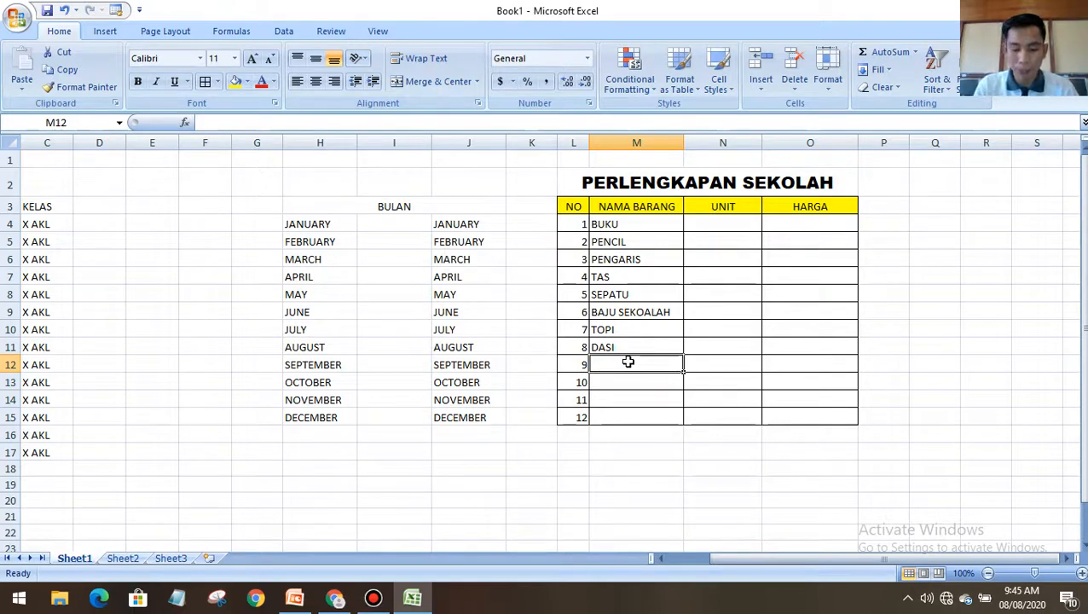
Add the items PAPAN TULIS, MEJA and KURSI in cells M12 to M14
{"action": "type", "text": "PAPAN TULIS"}
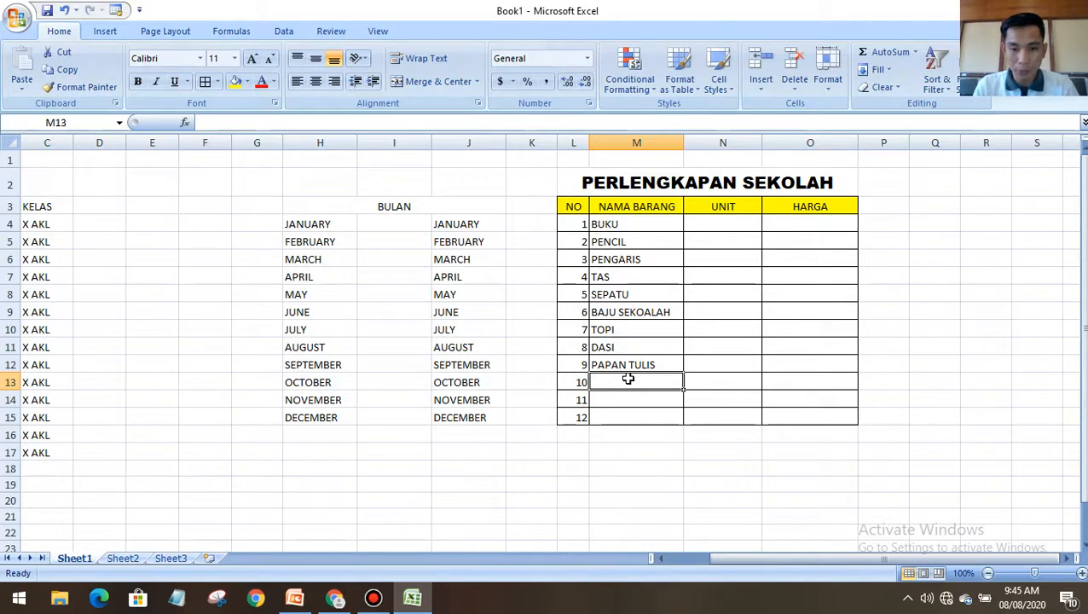
{"action": "type", "text": "MEJA"}
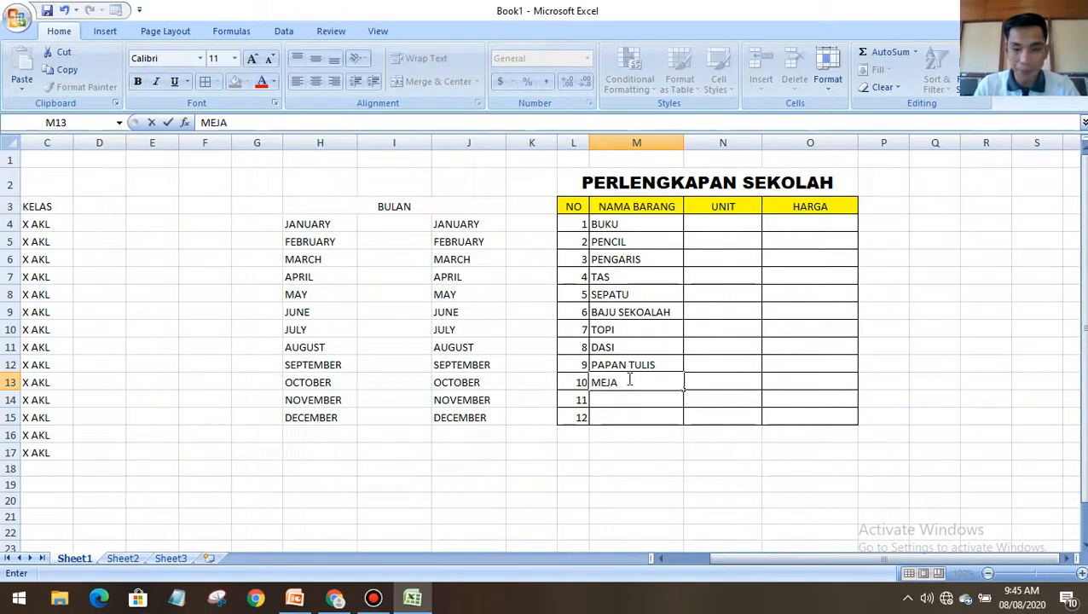
{"action": "key", "text": "Return"}
{"action": "type", "text": "KURSI"}
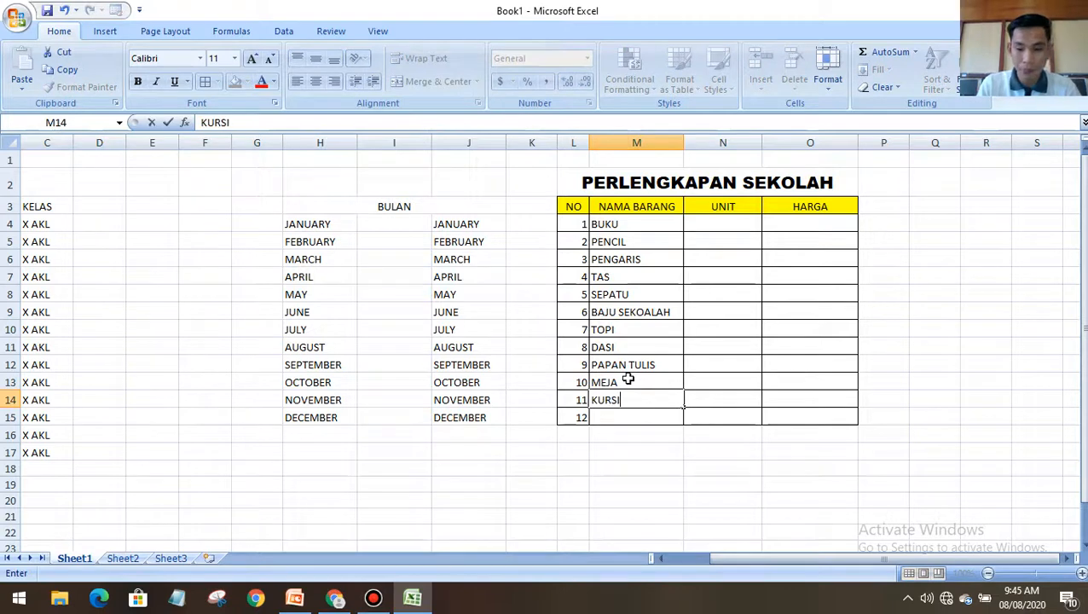
{"action": "key", "text": "Return"}
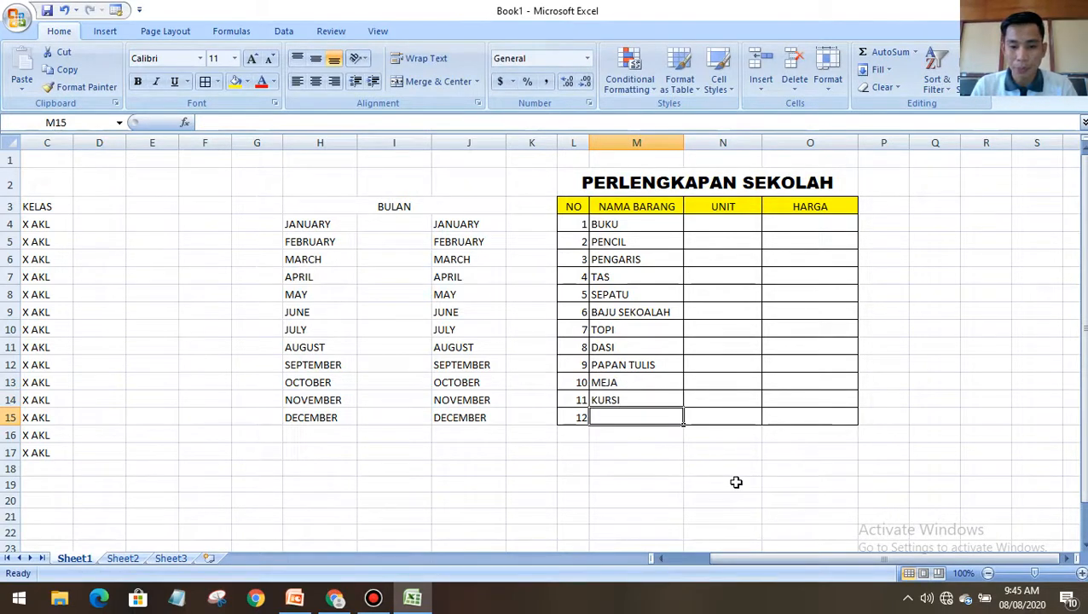
Enter the item name ALAT TULIS(SPIDOL) in cell M15
{"action": "type", "text": "ALAT TULIS"}
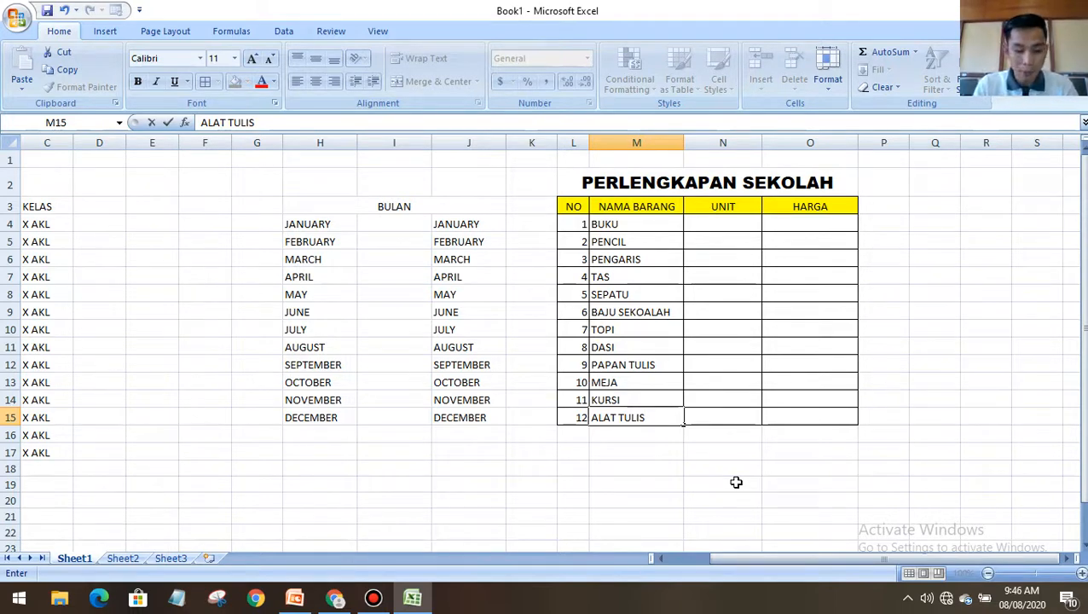
{"action": "type", "text": "("}
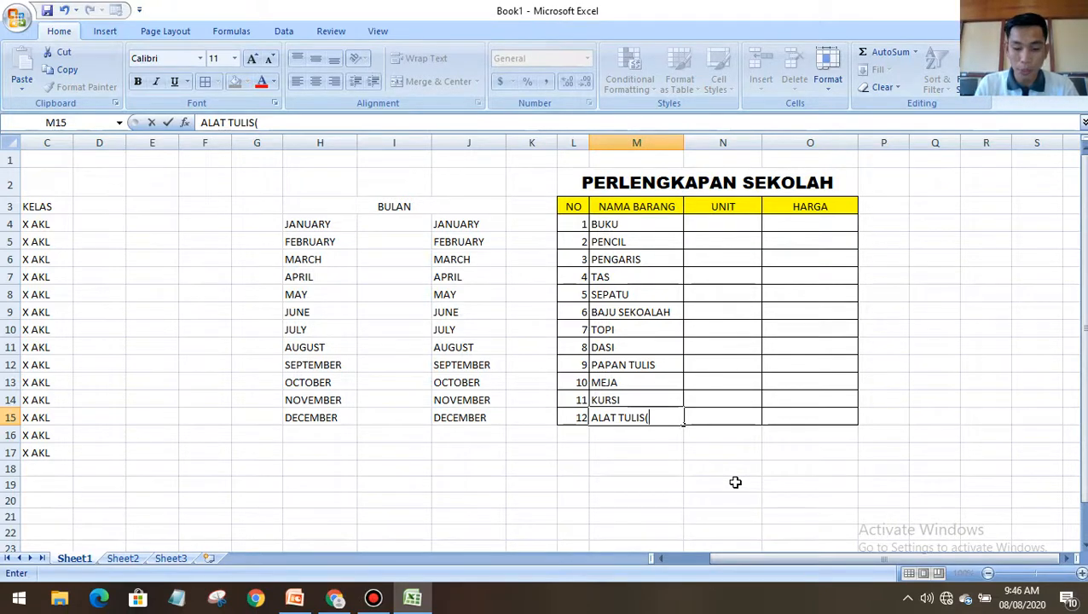
{"action": "type", "text": "SPIDOL)"}
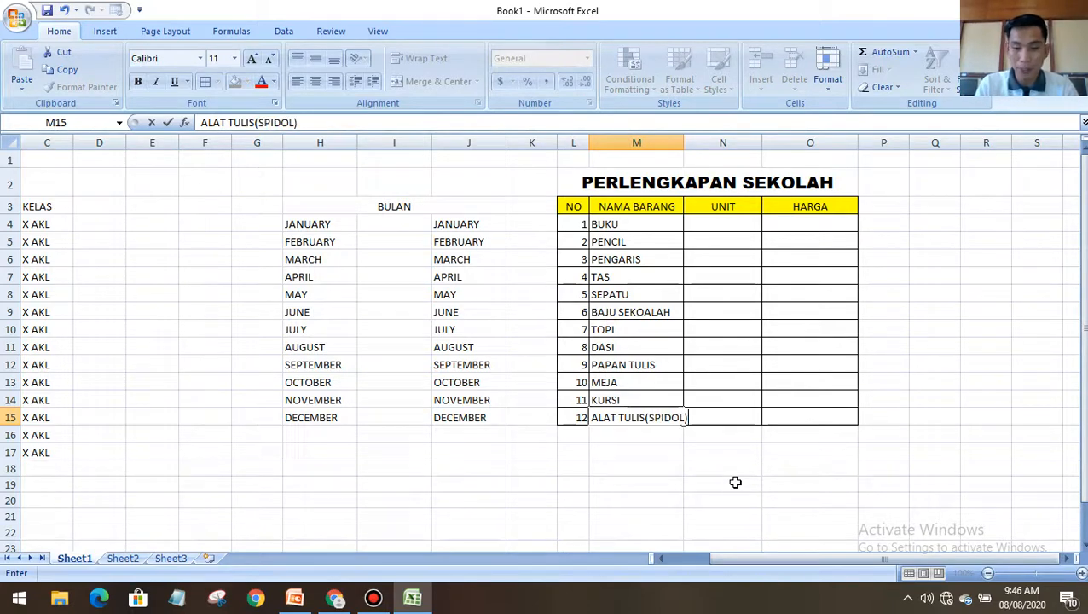
Widen columns M and N of the price list slightly
{"action": "left_click", "coordinate": [682, 137]}
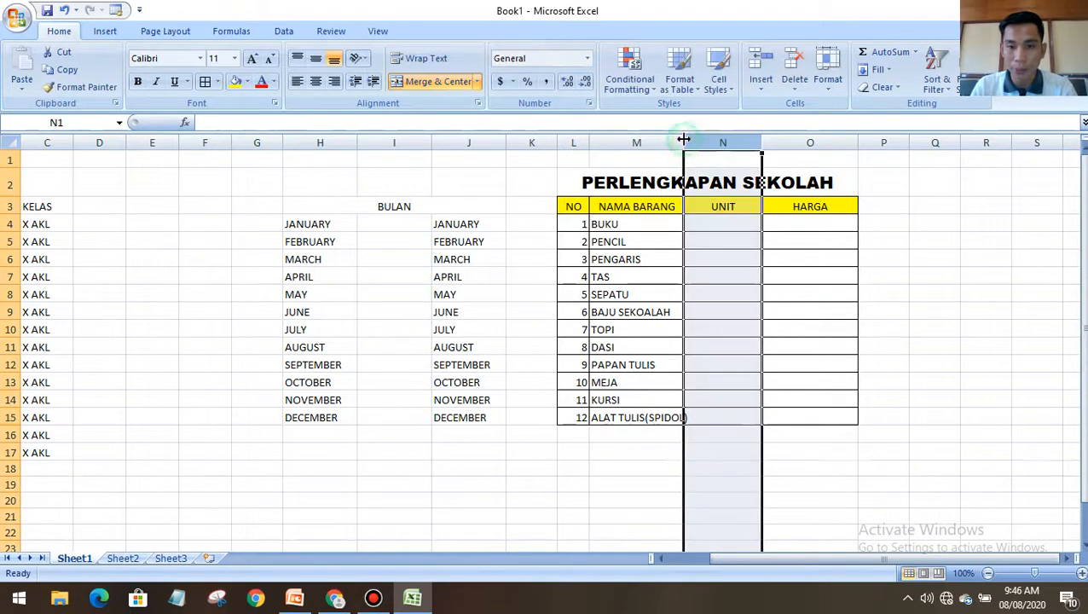
{"action": "left_click_drag", "start_coordinate": [685, 138], "coordinate": [692, 138]}
{"action": "left_click_drag", "start_coordinate": [762, 143], "coordinate": [780, 143]}
Enter the UNIT quantities 12 for BUKU in N4 and 10 for PENCIL in N5
{"action": "left_click", "coordinate": [741, 224]}
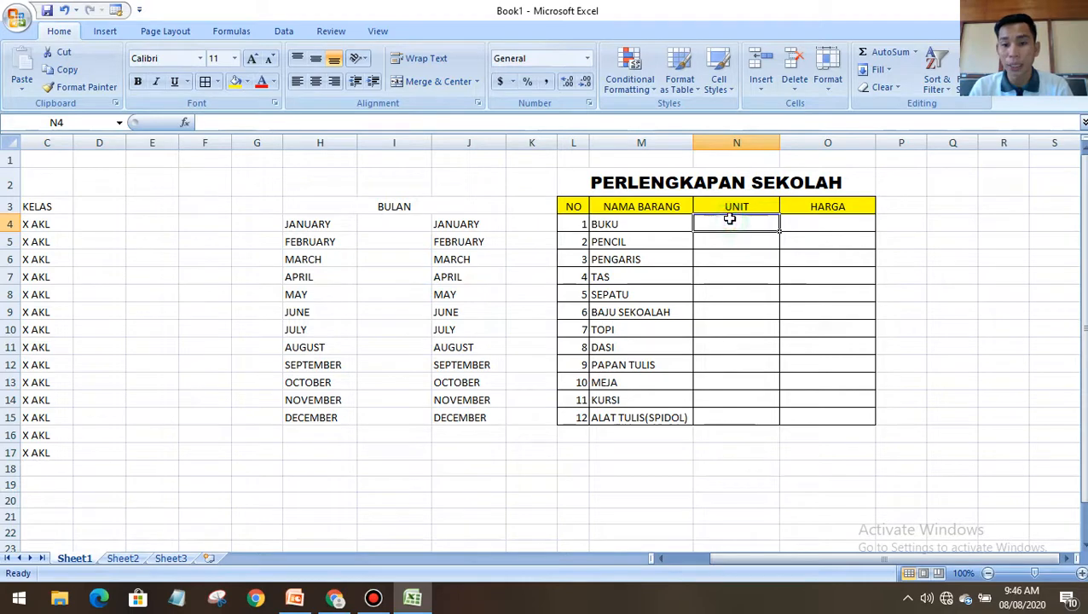
{"action": "type", "text": "2"}
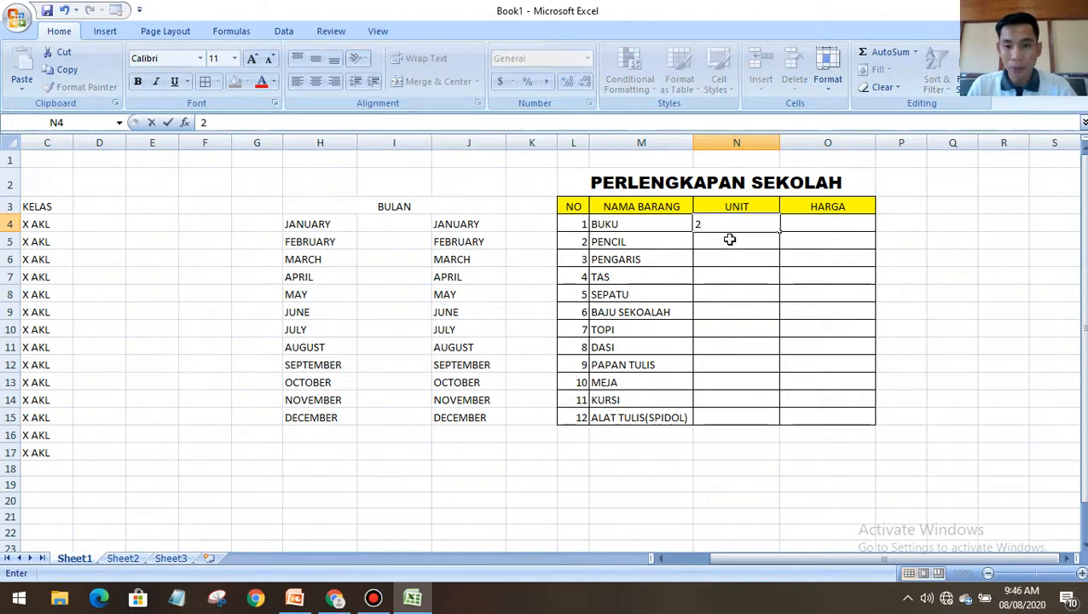
{"action": "left_click", "coordinate": [731, 239]}
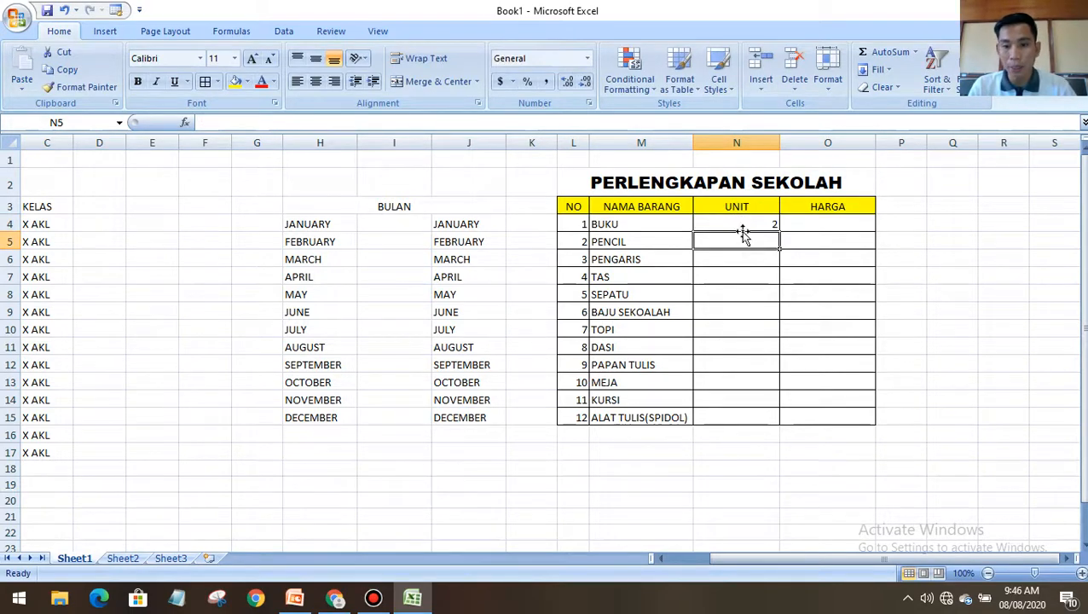
{"action": "left_click", "coordinate": [740, 224]}
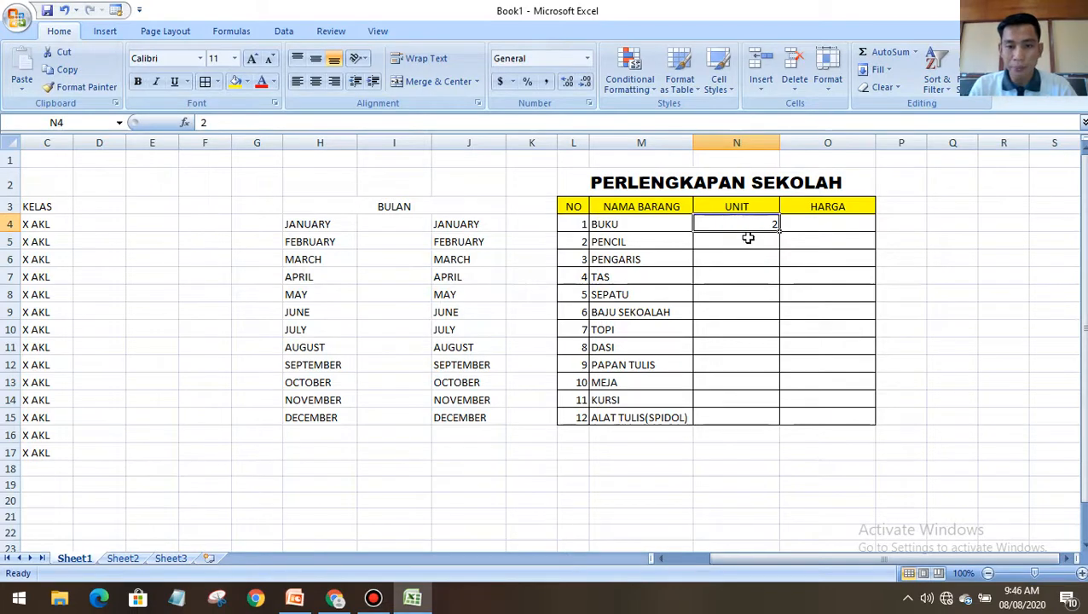
{"action": "double_click", "coordinate": [754, 220]}
{"action": "type", "text": "1"}
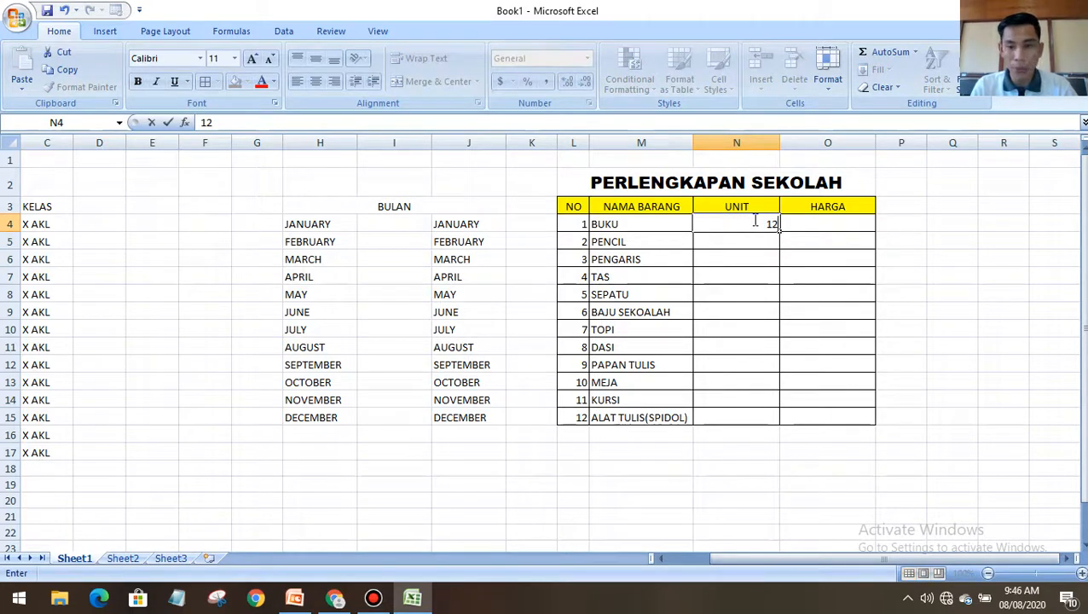
{"action": "left_click", "coordinate": [759, 241]}
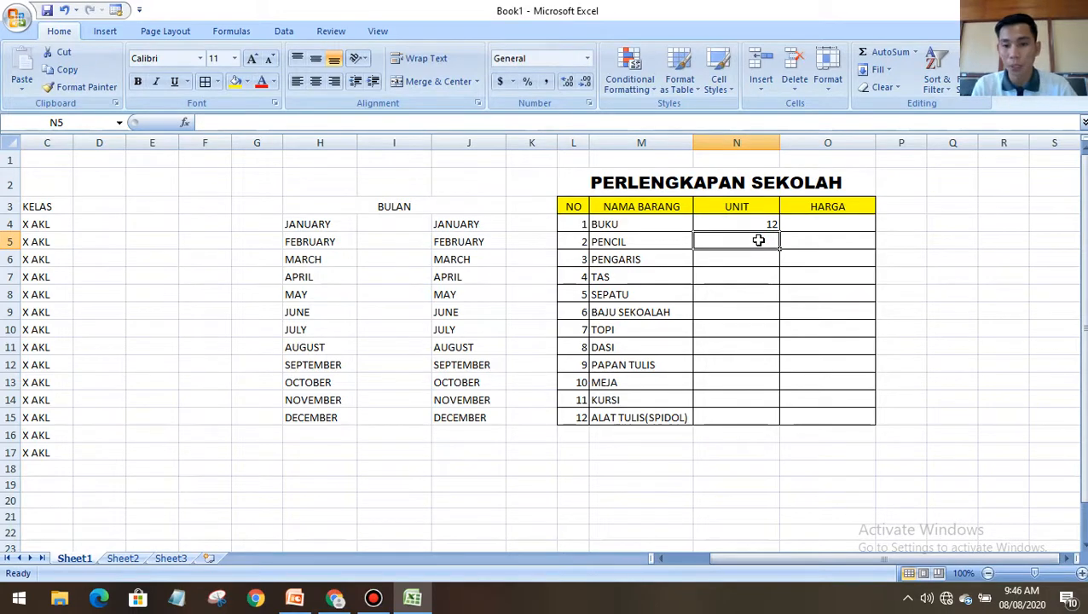
{"action": "type", "text": "10"}
{"action": "left_click", "coordinate": [724, 273]}
Centre the UNIT column cells N4:N15 horizontally
{"action": "left_click_drag", "start_coordinate": [767, 227], "coordinate": [762, 421]}
{"action": "left_click", "coordinate": [768, 258]}
{"action": "left_click", "coordinate": [316, 81]}
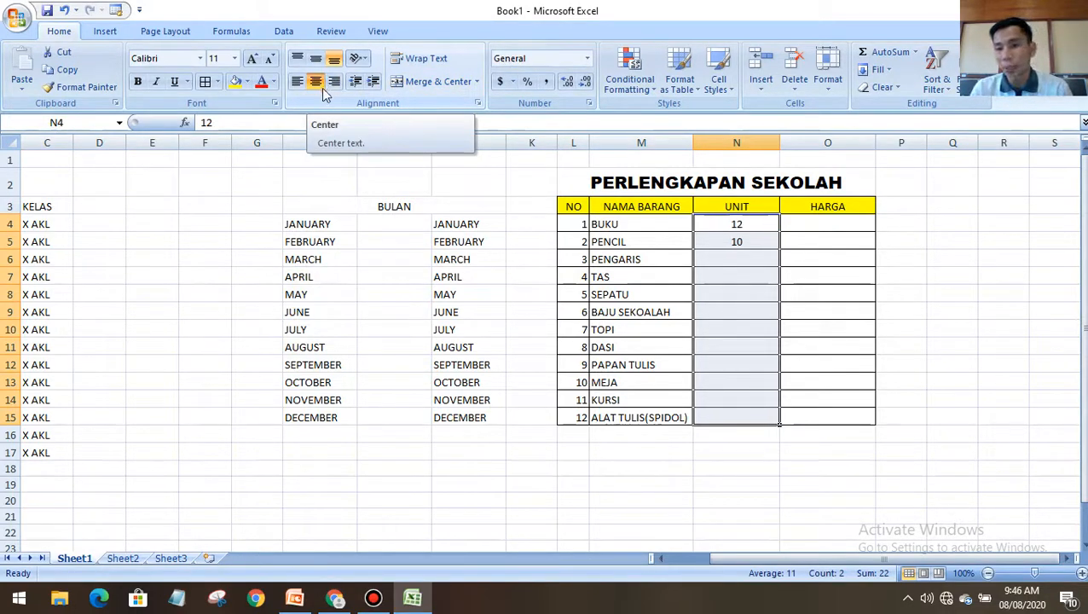
Enter a UNIT quantity of 2 for both PENGARIS and TAS in cells N6 and N7
{"action": "left_click", "coordinate": [741, 258]}
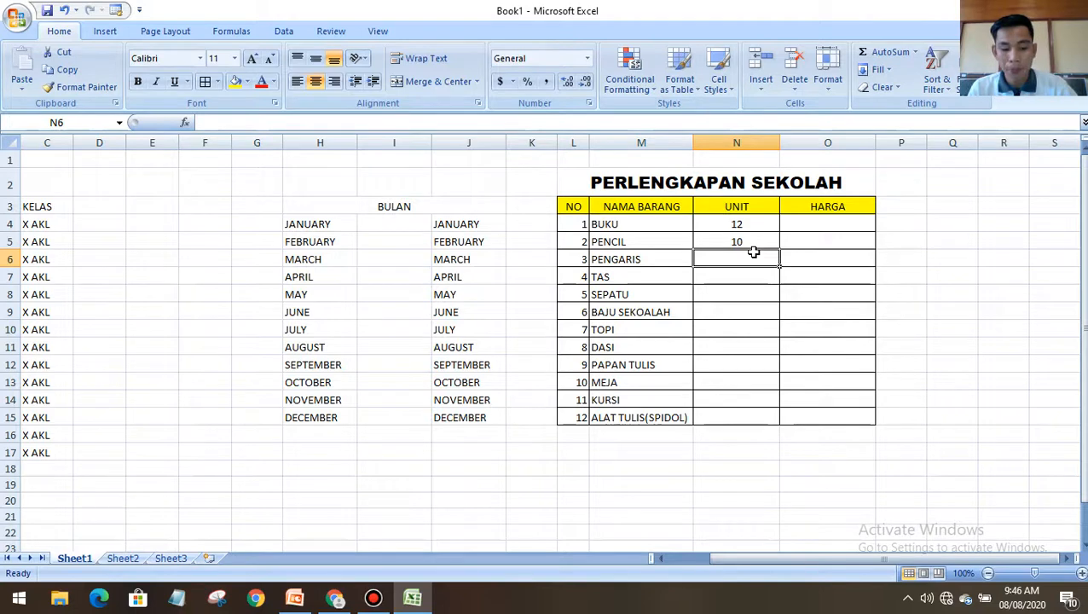
{"action": "type", "text": "2"}
{"action": "key", "text": "Return"}
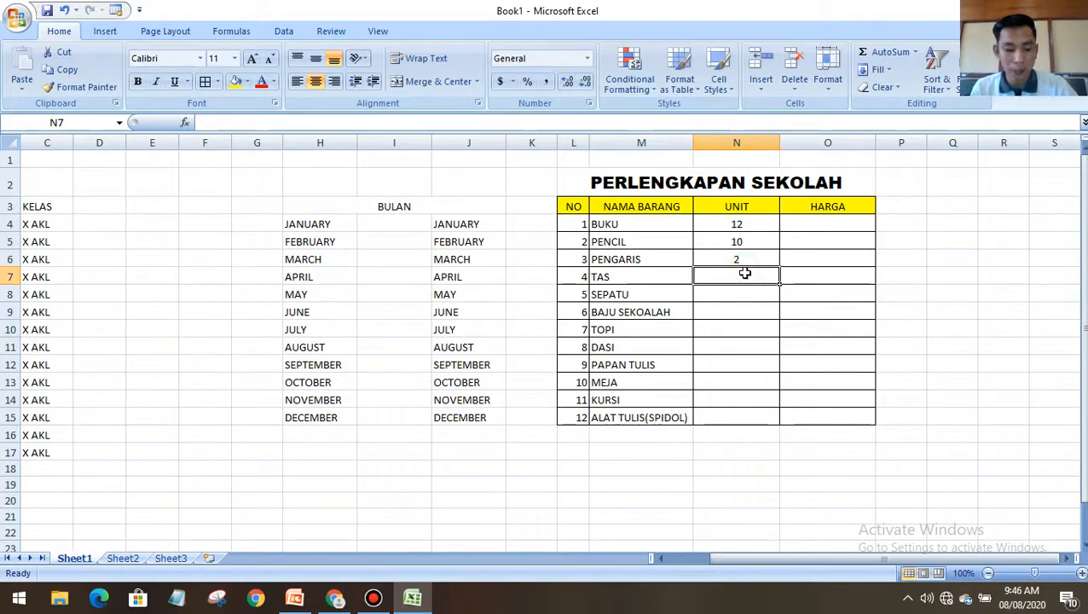
{"action": "type", "text": "2"}
{"action": "key", "text": "Return"}
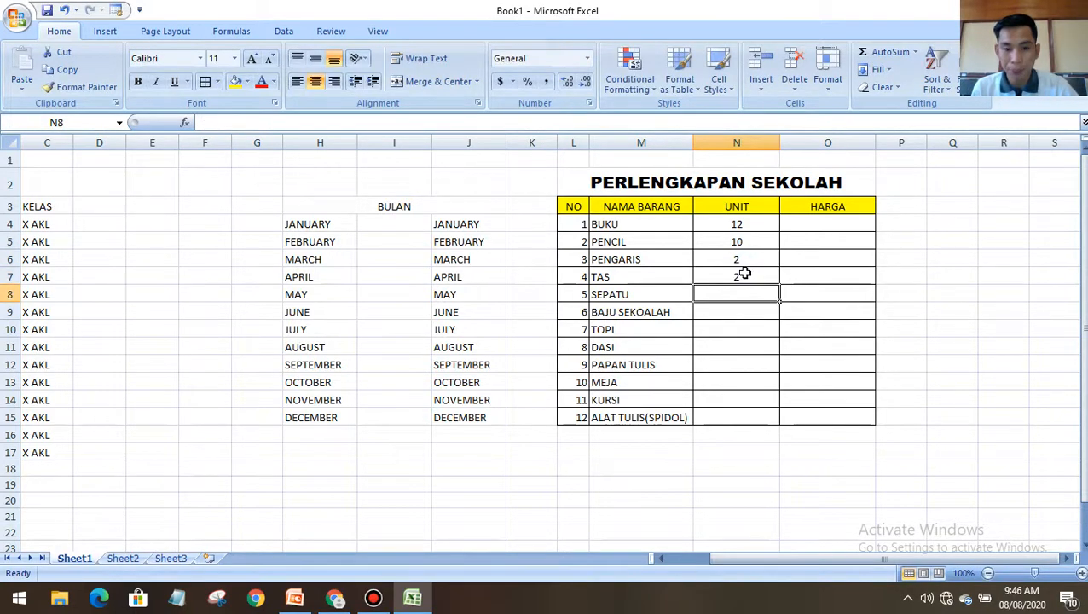
Replace the twelfth item name in M15 with KAOS KAKI
{"action": "left_click", "coordinate": [654, 418]}
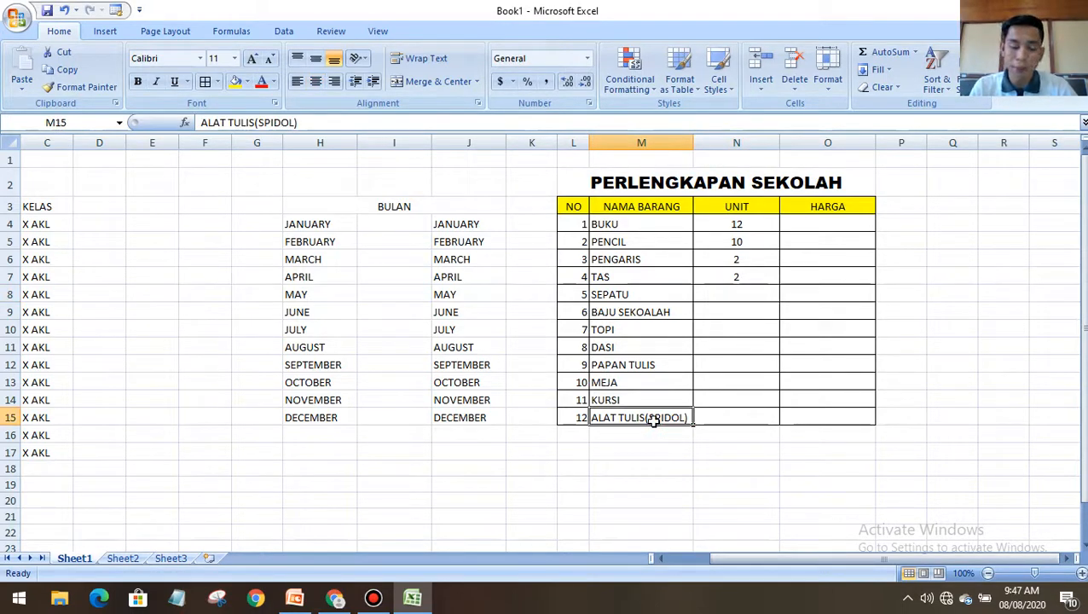
{"action": "key", "text": "BackSpace"}
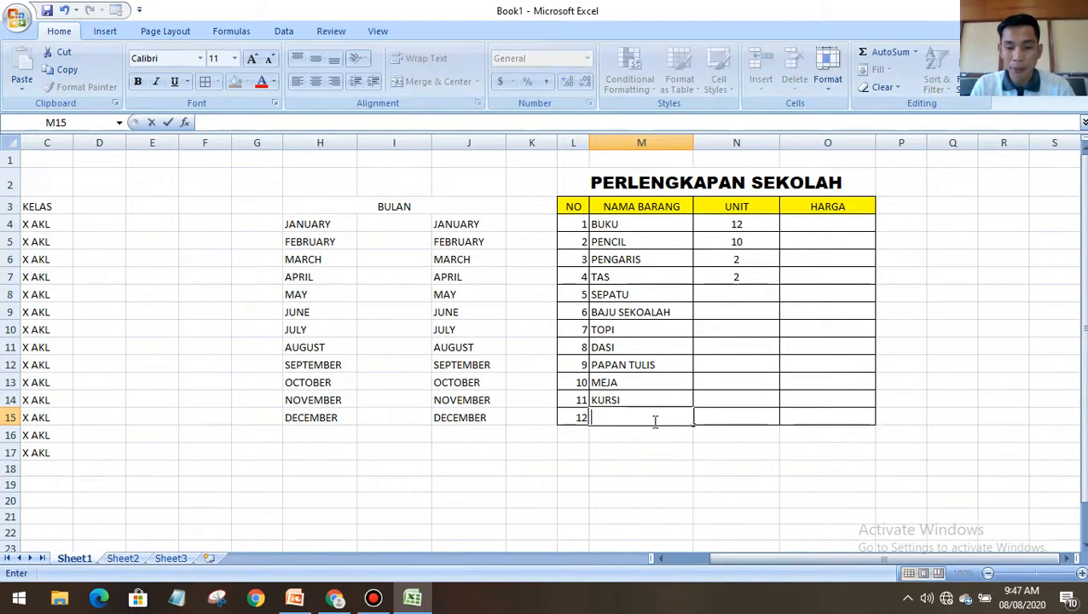
{"action": "type", "text": "K"}
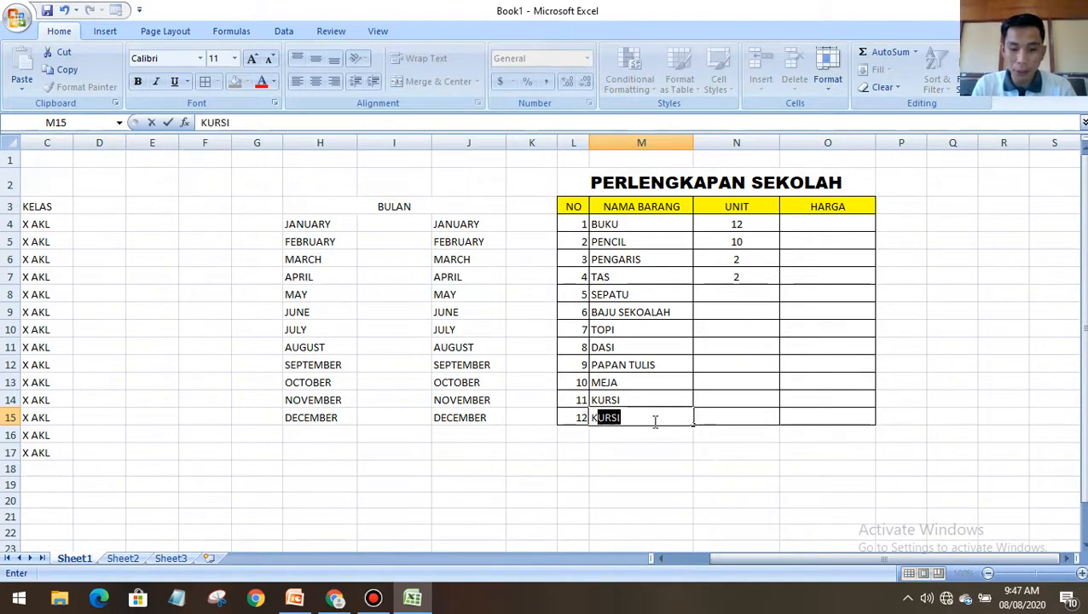
{"action": "type", "text": "AOS KAKI"}
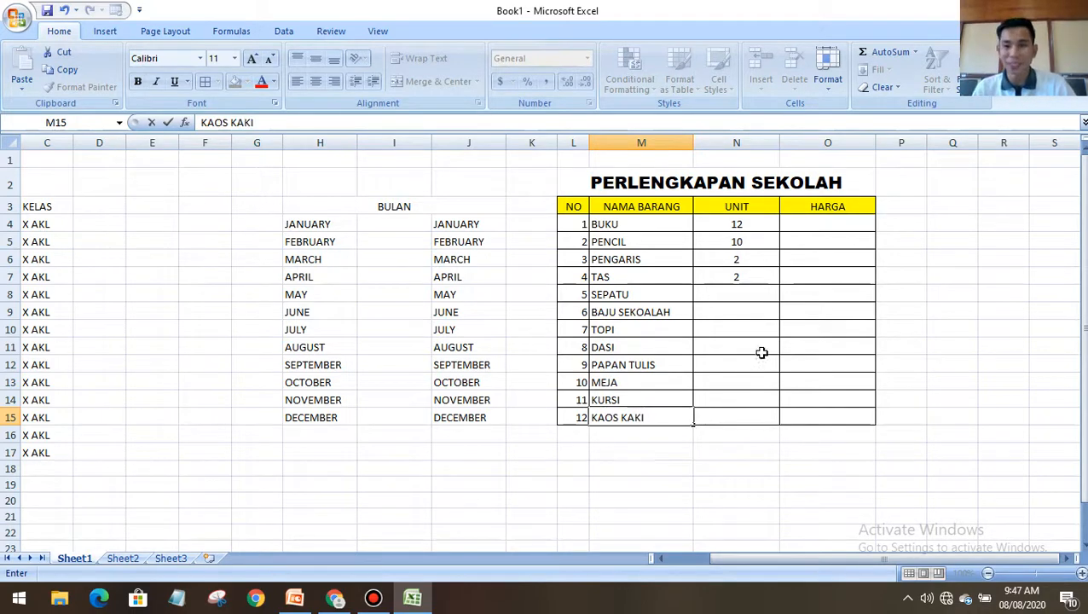
Enter a UNIT quantity of 2 for SEPATU, BAJU SEKOALAH, TOPI and DASI in cells N8 to N11
{"action": "left_click", "coordinate": [726, 293]}
{"action": "type", "text": "2"}
{"action": "key", "text": "Return"}
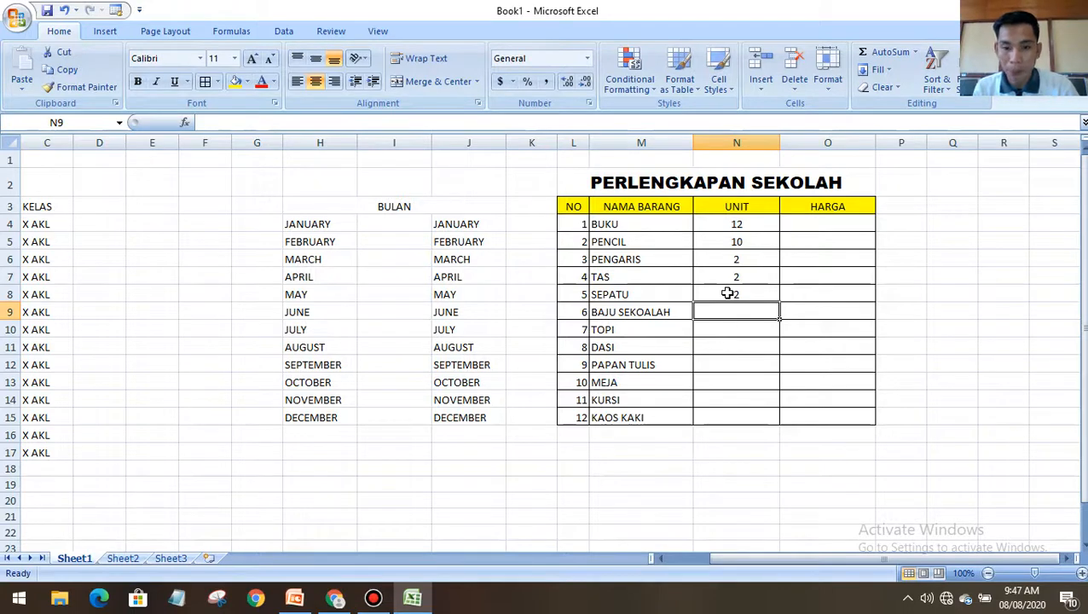
{"action": "type", "text": "2"}
{"action": "key", "text": "Return"}
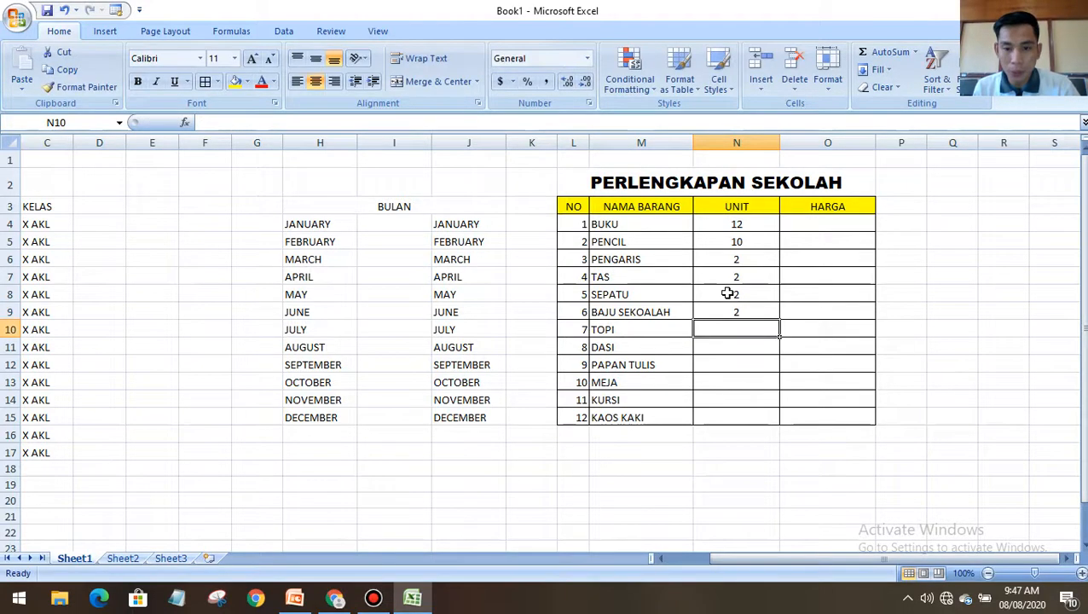
{"action": "type", "text": "2"}
{"action": "key", "text": "Return"}
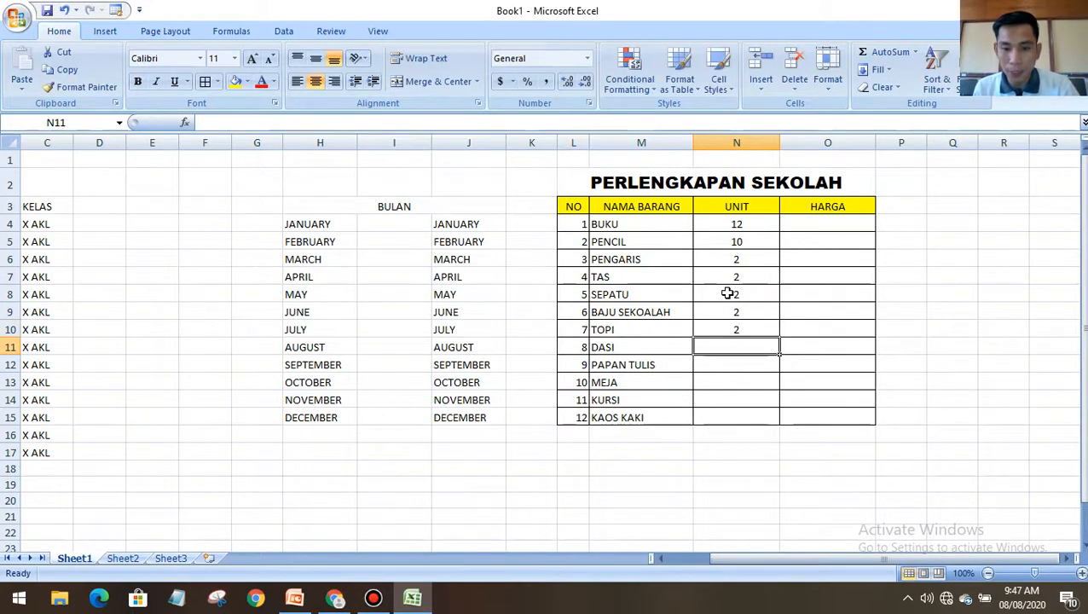
{"action": "type", "text": "2"}
{"action": "key", "text": "Return"}
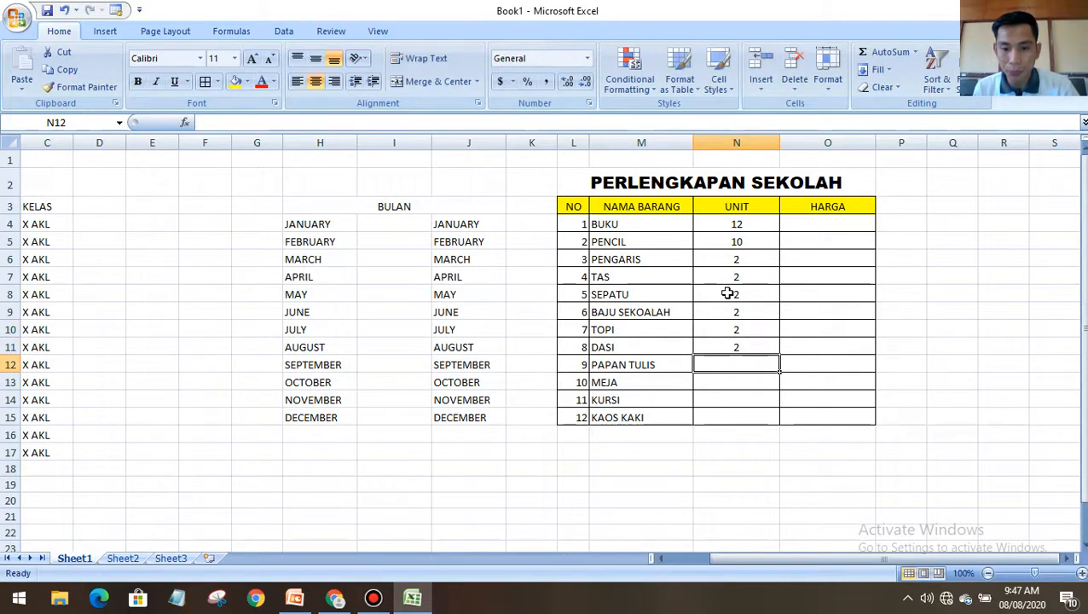
Enter UNIT quantities of 1 for PAPAN TULIS, MEJA and KURSI and 3 for KAOS KAKI in N12 to N15
{"action": "type", "text": "1"}
{"action": "key", "text": "Return"}
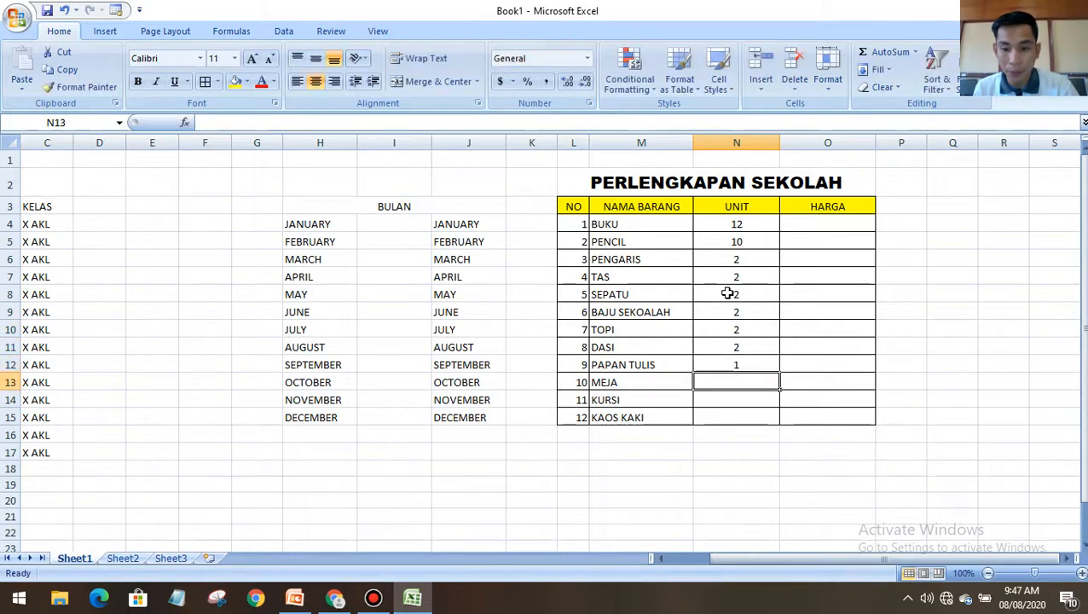
{"action": "type", "text": "1"}
{"action": "key", "text": "Return"}
{"action": "type", "text": "1"}
{"action": "key", "text": "Return"}
{"action": "type", "text": "2"}
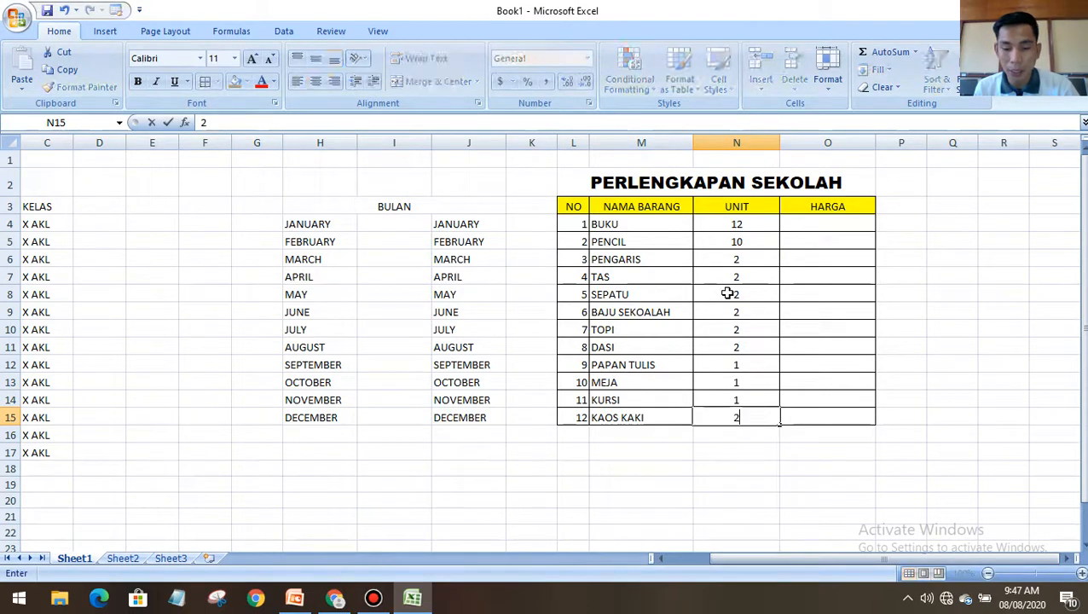
{"action": "key", "text": "BackSpace"}
{"action": "type", "text": "3"}
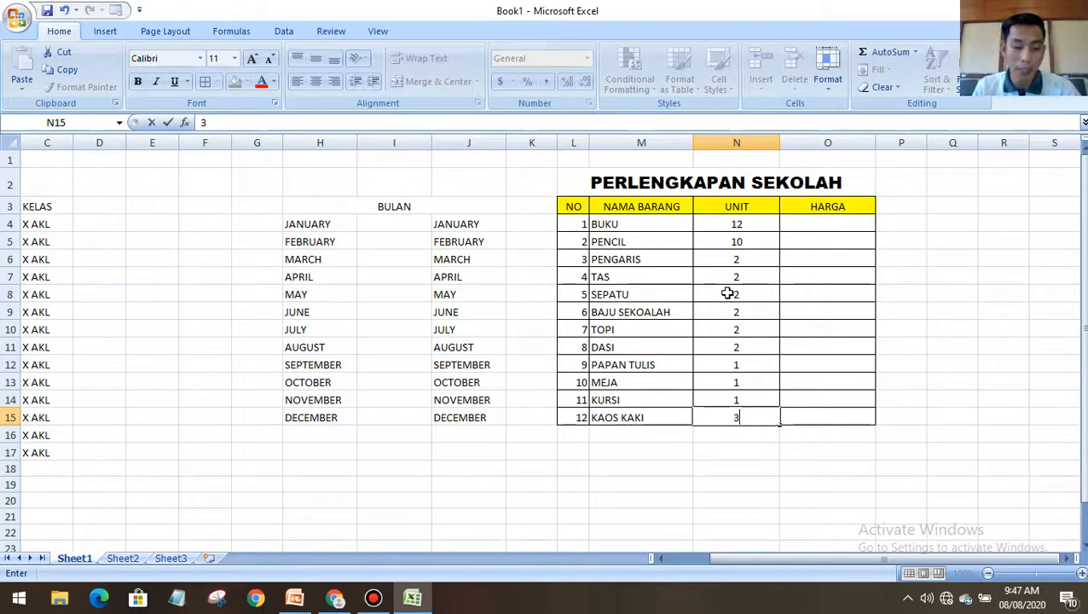
{"action": "left_click", "coordinate": [807, 221]}
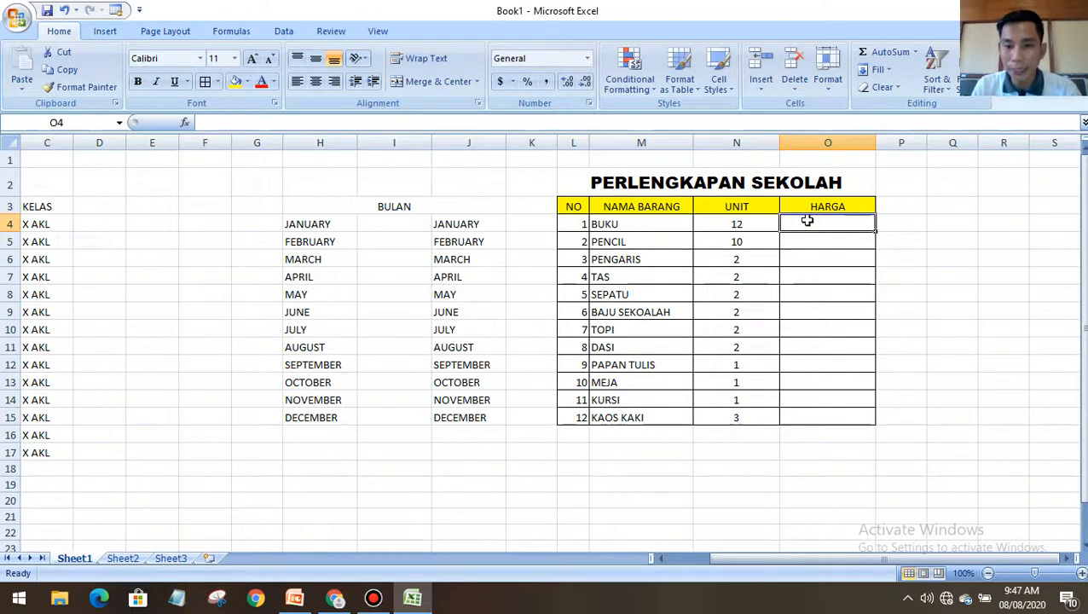
Check the currency symbol instructions on the PowerPoint module slide, and return to the Excel price list at 120% zoom
{"action": "left_click", "coordinate": [294, 597]}
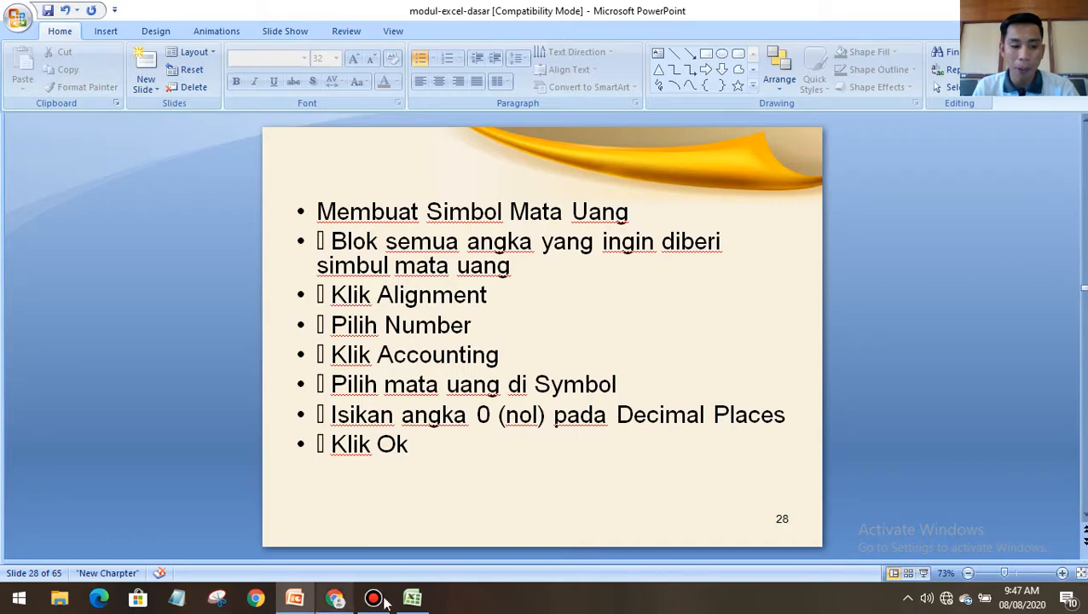
{"action": "left_click", "coordinate": [412, 597]}
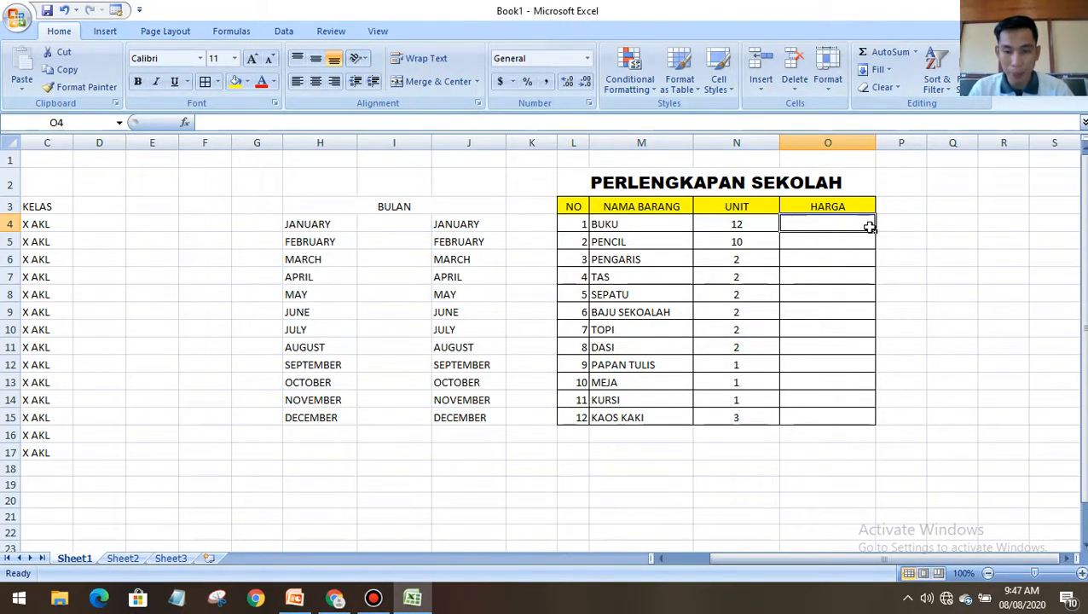
{"action": "scroll", "coordinate": [867, 226], "scroll_direction": "up", "scroll_amount": 1, "text": "ctrl"}
{"action": "left_click_drag", "start_coordinate": [970, 560], "coordinate": [991, 563]}
{"action": "left_click", "coordinate": [1081, 574]}
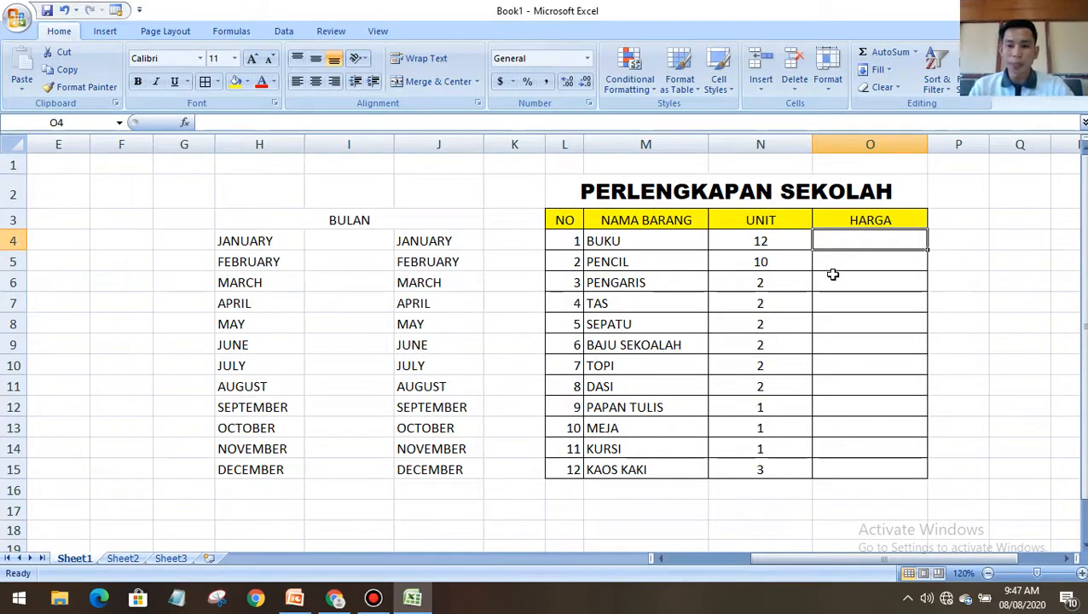
{"action": "left_click", "coordinate": [760, 241]}
{"action": "left_click", "coordinate": [760, 282]}
{"action": "left_click_drag", "start_coordinate": [768, 345], "coordinate": [763, 365]}
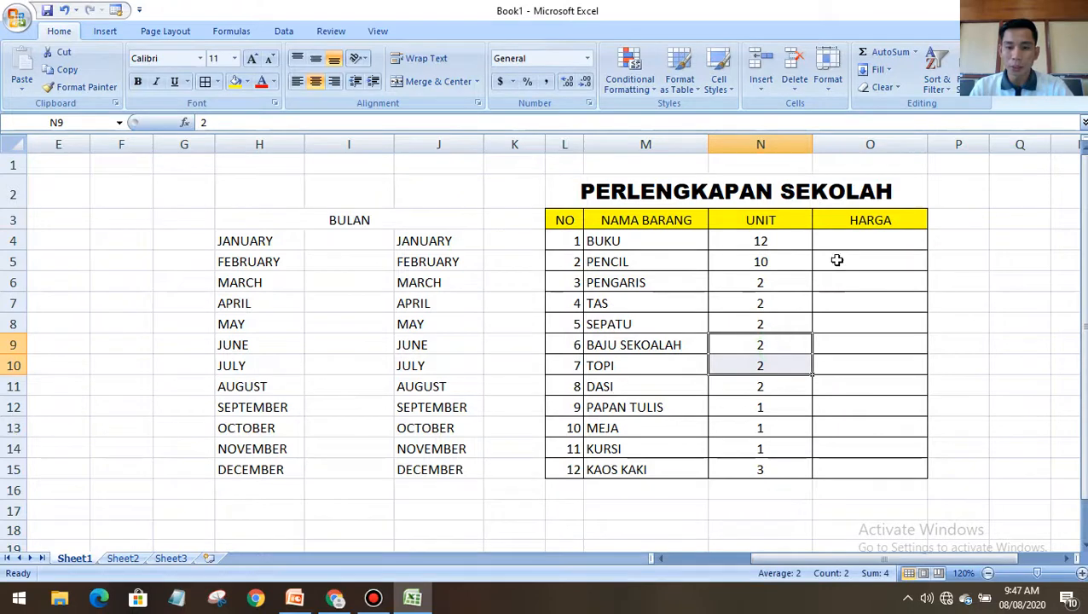
{"action": "left_click", "coordinate": [848, 241]}
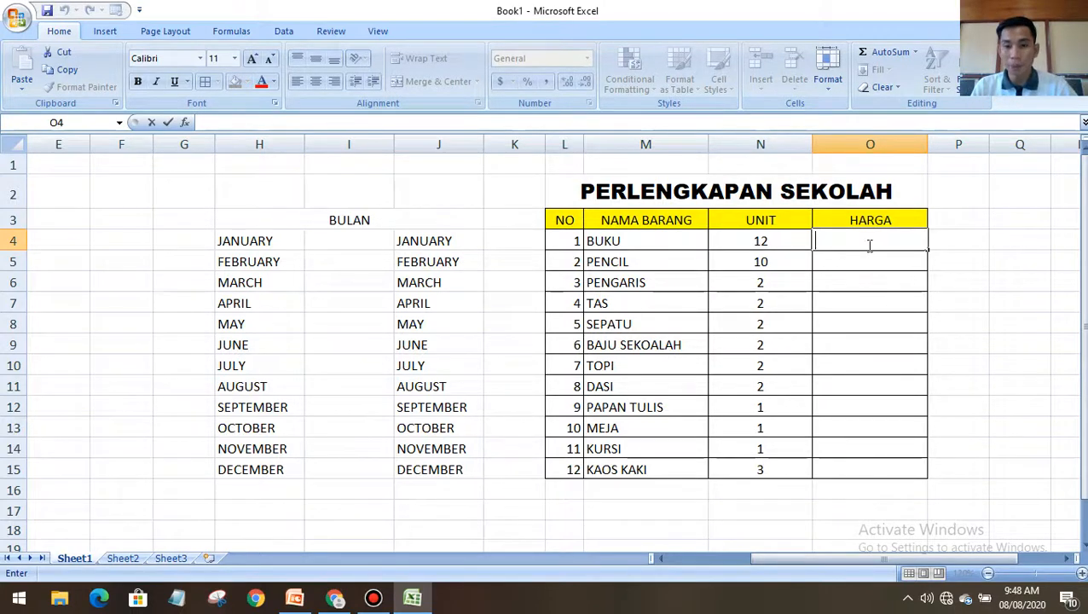
{"action": "left_click", "coordinate": [1028, 242]}
{"action": "double_click", "coordinate": [909, 243]}
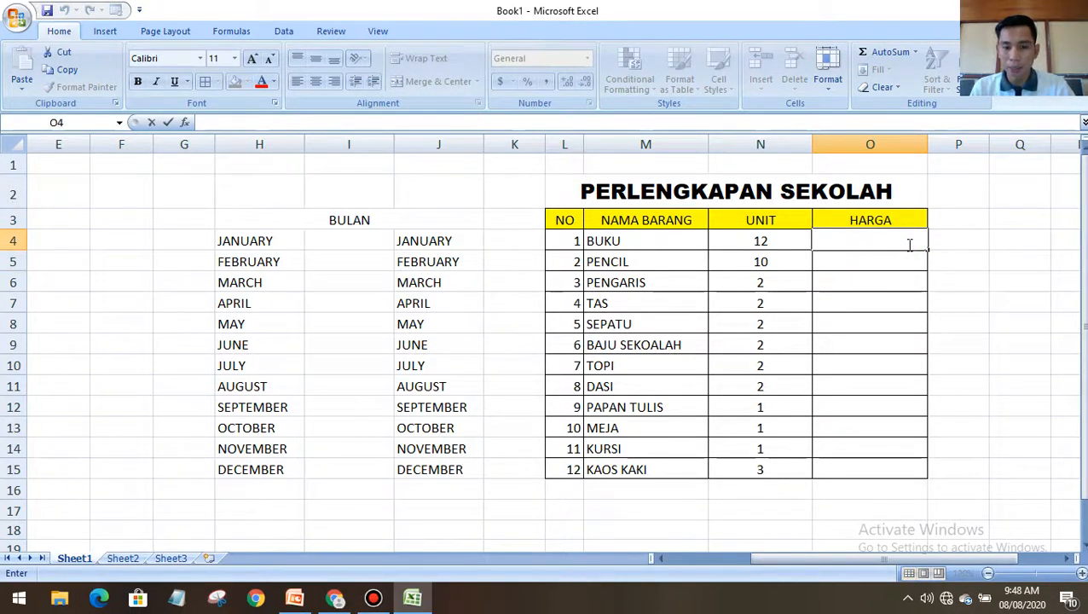
Centre the item numbers in cells L4:L14 of the NO column horizontally
{"action": "left_click_drag", "start_coordinate": [568, 243], "coordinate": [565, 449]}
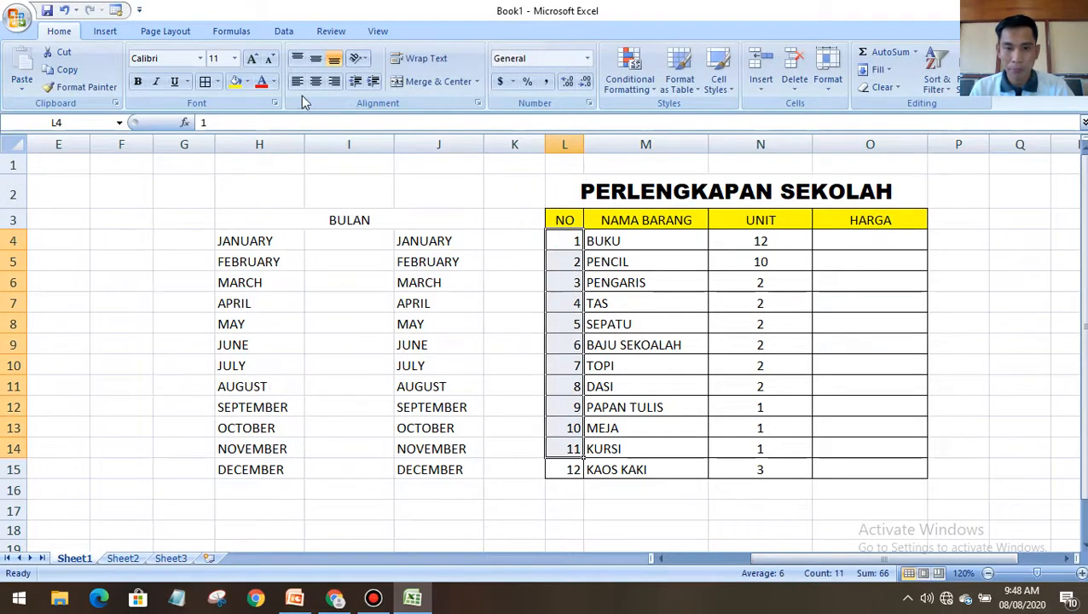
{"action": "left_click", "coordinate": [315, 81]}
{"action": "left_click", "coordinate": [756, 265]}
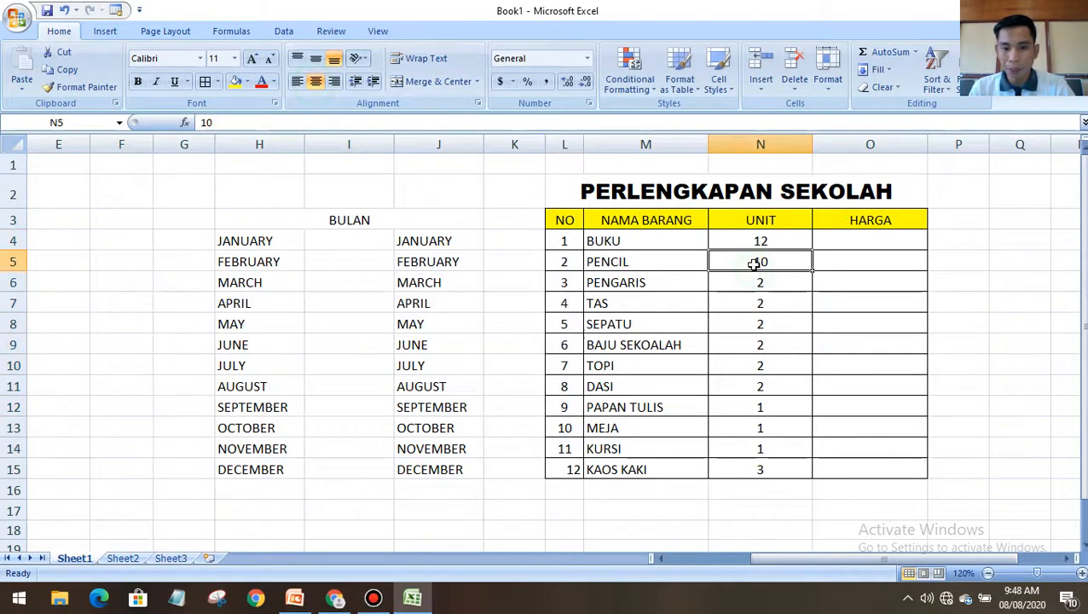
{"action": "double_click", "coordinate": [862, 242]}
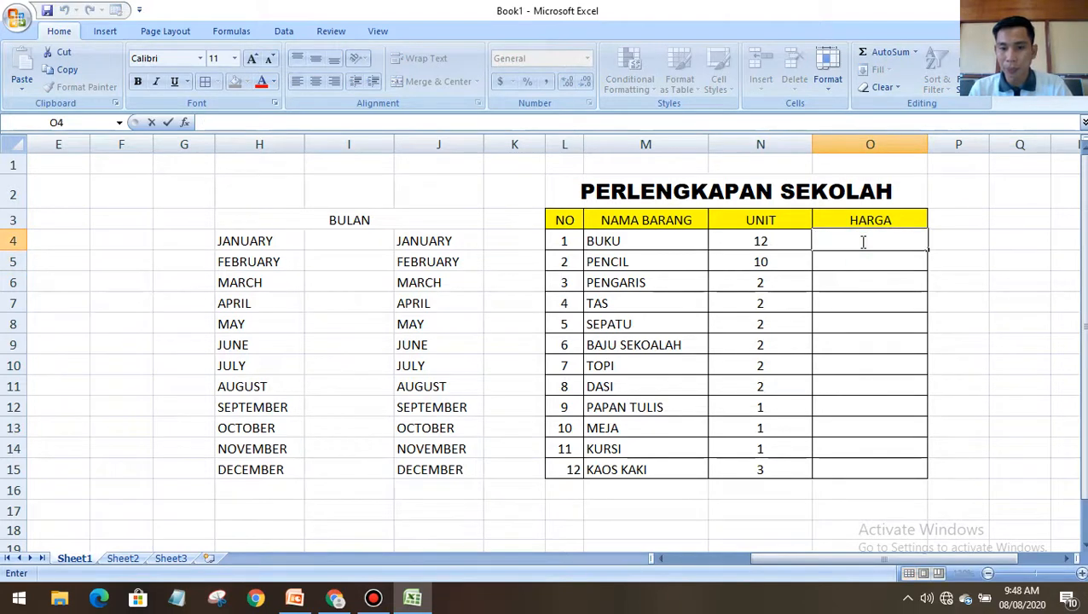
{"action": "left_click", "coordinate": [949, 220]}
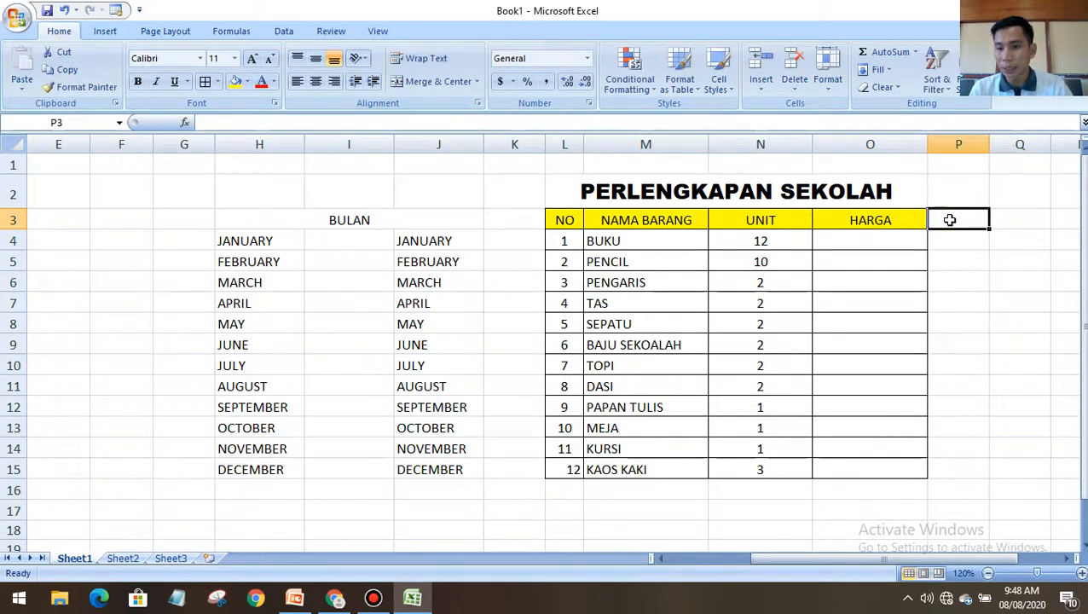
{"action": "left_click", "coordinate": [862, 242]}
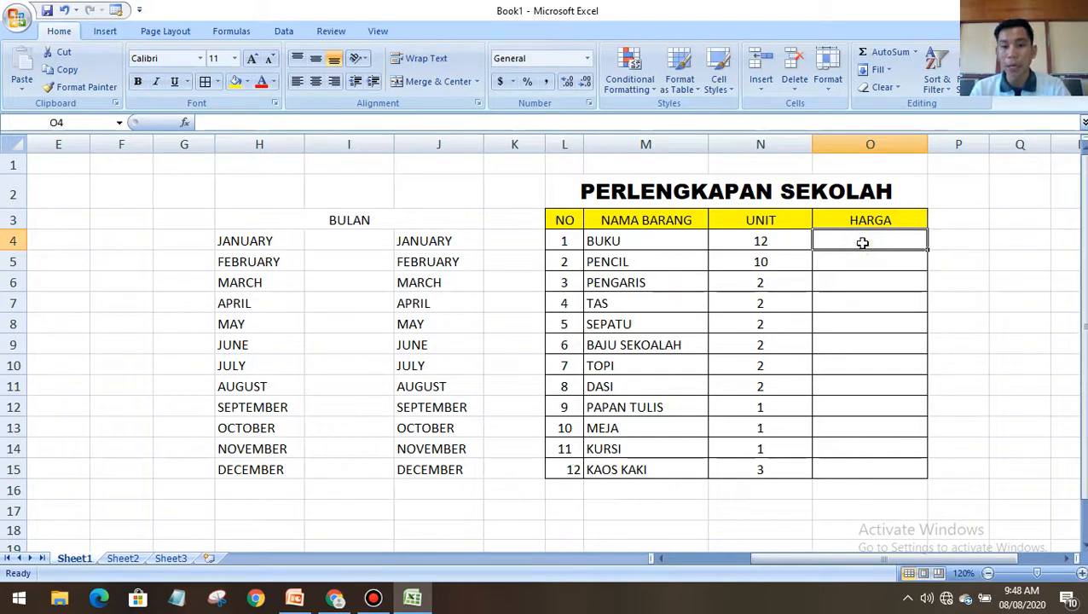
Extend the HARGA header from O3 into P3 with its formatting and change the P3 text to JUMLAH
{"action": "left_click", "coordinate": [967, 220]}
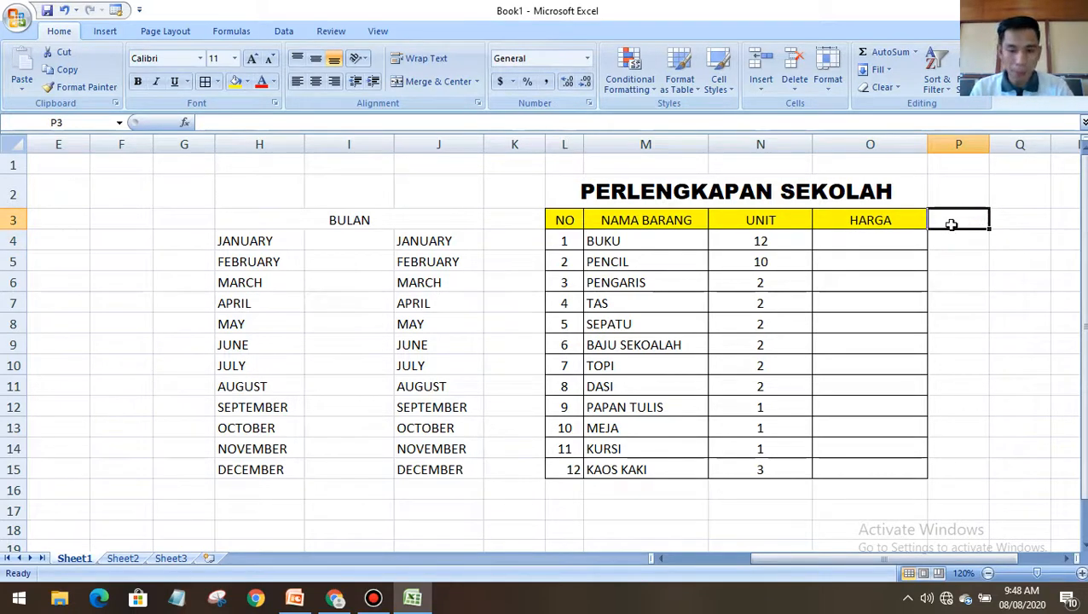
{"action": "left_click", "coordinate": [921, 223]}
{"action": "left_click_drag", "start_coordinate": [928, 228], "coordinate": [987, 231]}
{"action": "left_click", "coordinate": [960, 220]}
{"action": "double_click", "coordinate": [998, 223]}
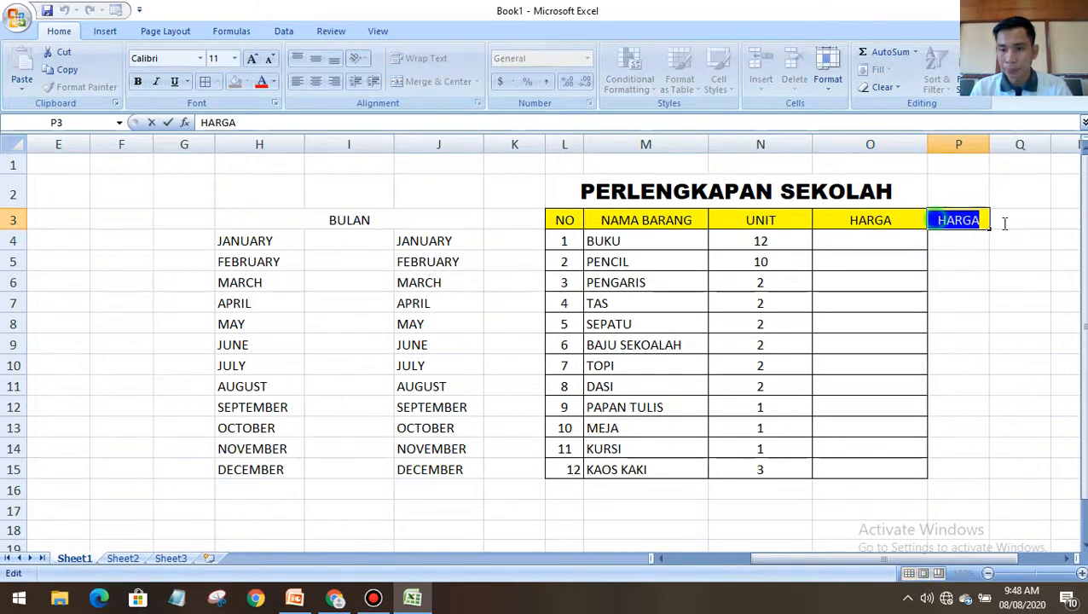
{"action": "type", "text": "JUMLAH"}
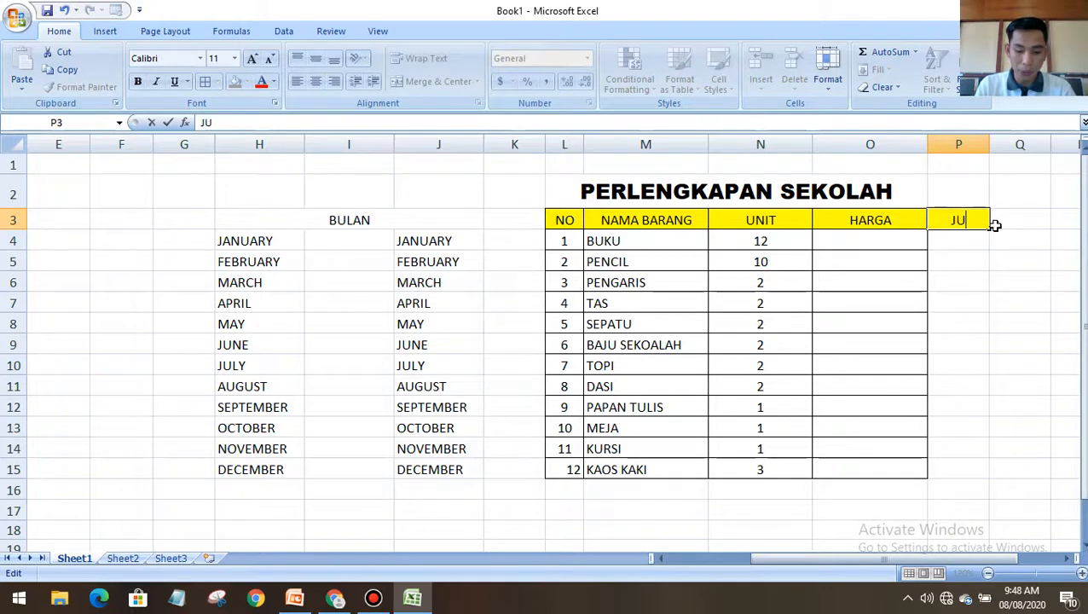
{"action": "left_click", "coordinate": [981, 274]}
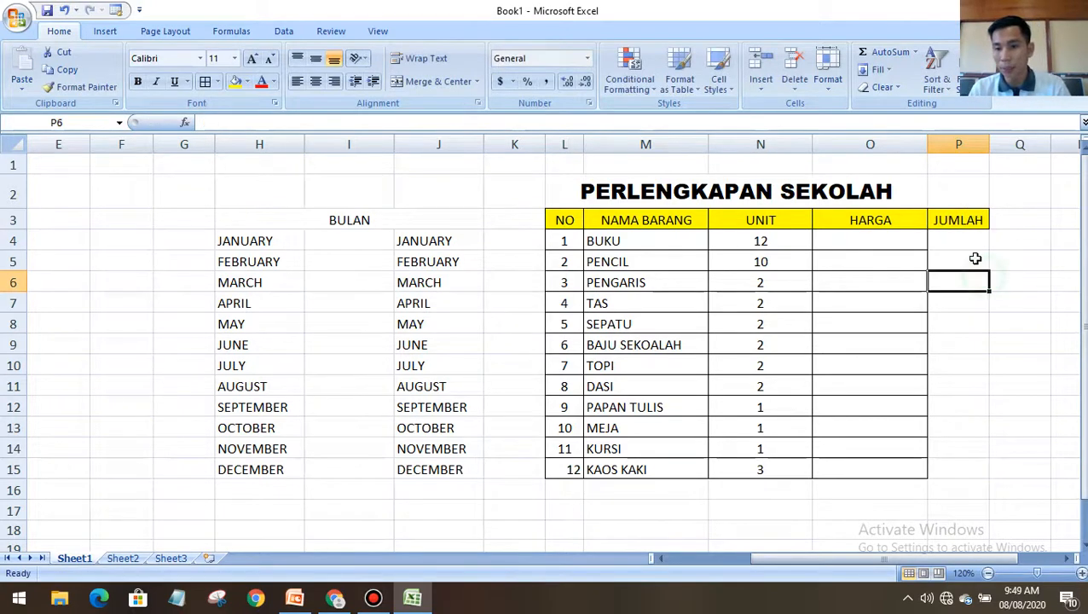
Extend the bordered formatting of the HARGA column into cells P4:P15 under the JUMLAH header
{"action": "left_click_drag", "start_coordinate": [910, 241], "coordinate": [991, 480]}
{"action": "left_click", "coordinate": [1068, 283]}
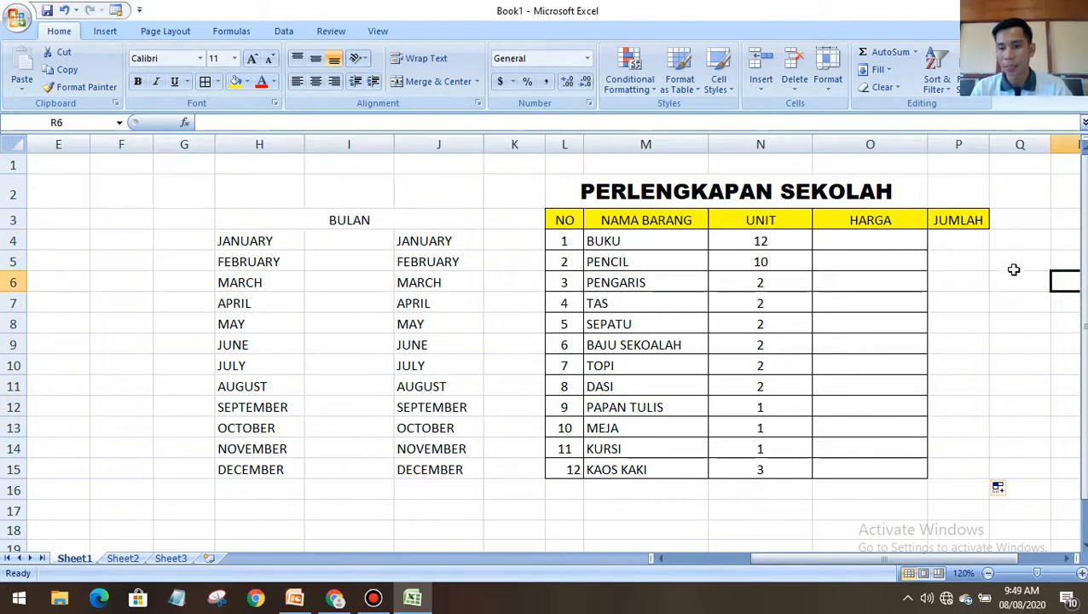
{"action": "left_click", "coordinate": [907, 241]}
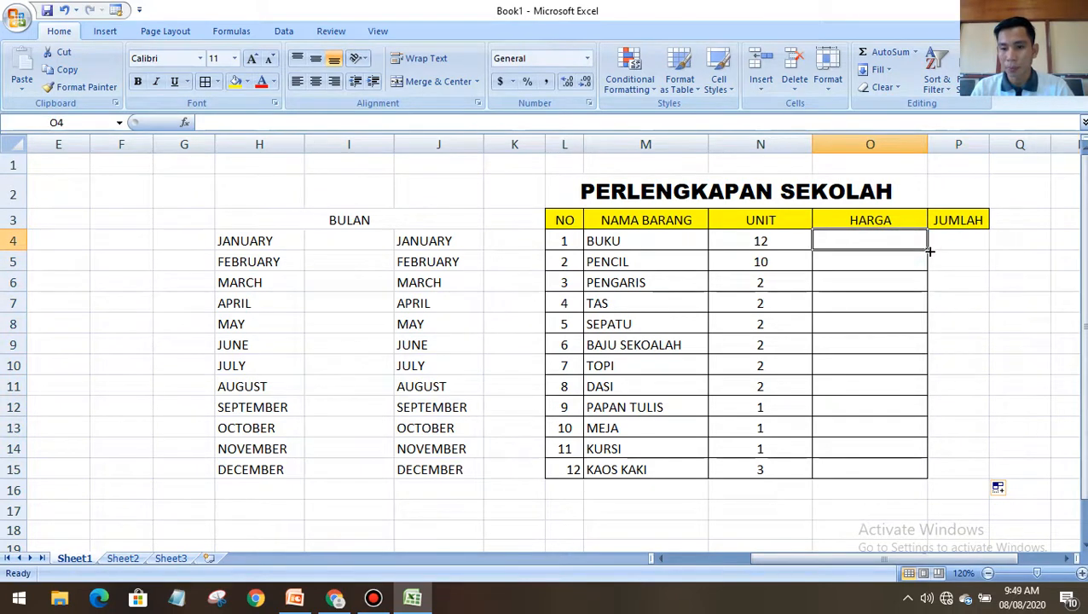
{"action": "left_click_drag", "start_coordinate": [918, 241], "coordinate": [989, 476]}
{"action": "left_click", "coordinate": [1026, 380]}
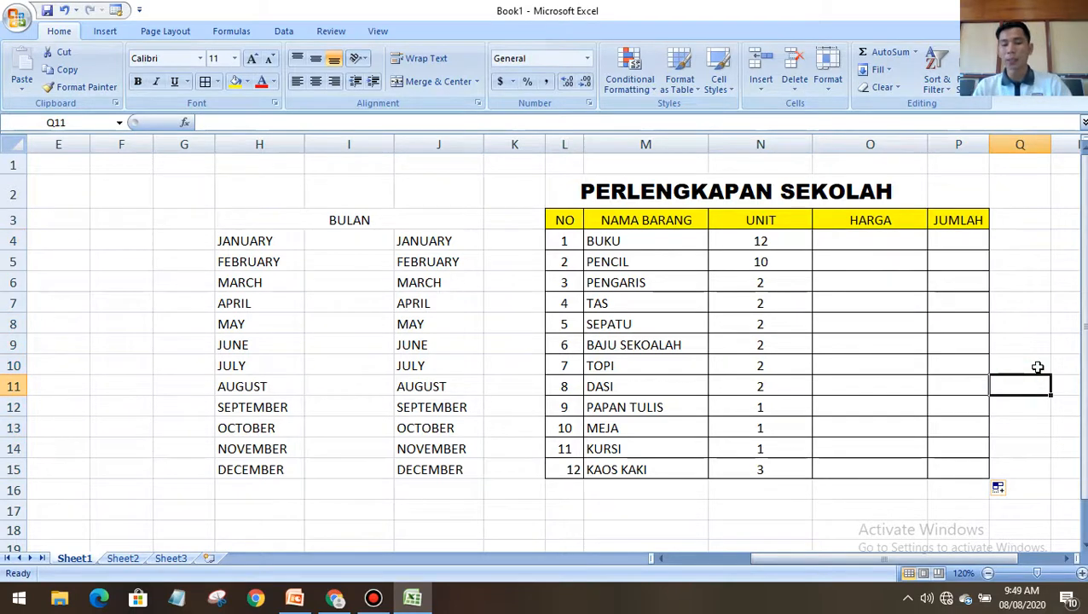
Display the available accounting currency formats for the TAS quantity cell N7
{"action": "double_click", "coordinate": [870, 242]}
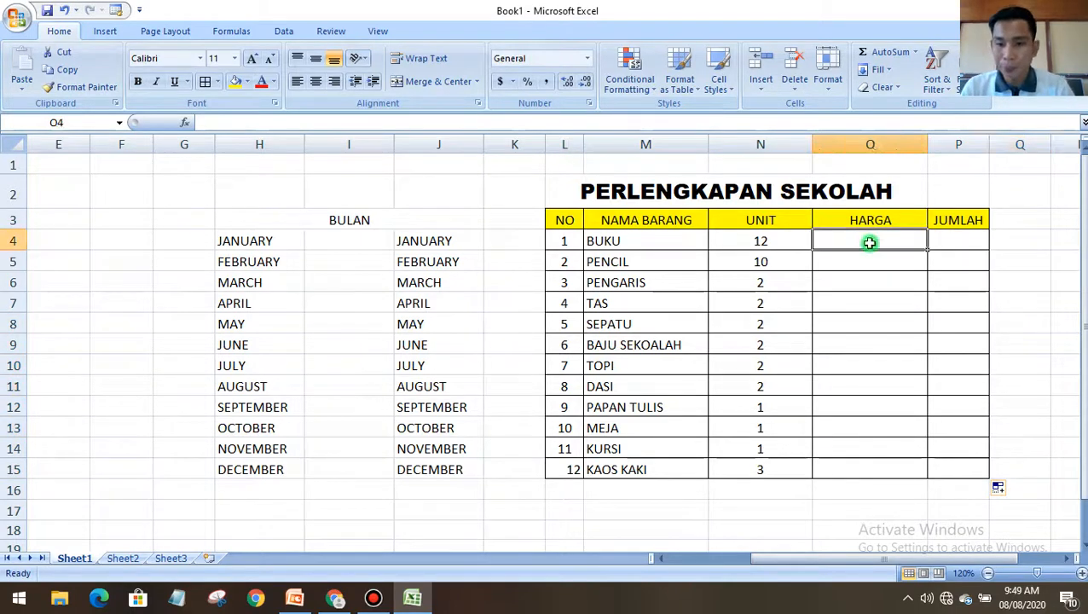
{"action": "left_click", "coordinate": [727, 301]}
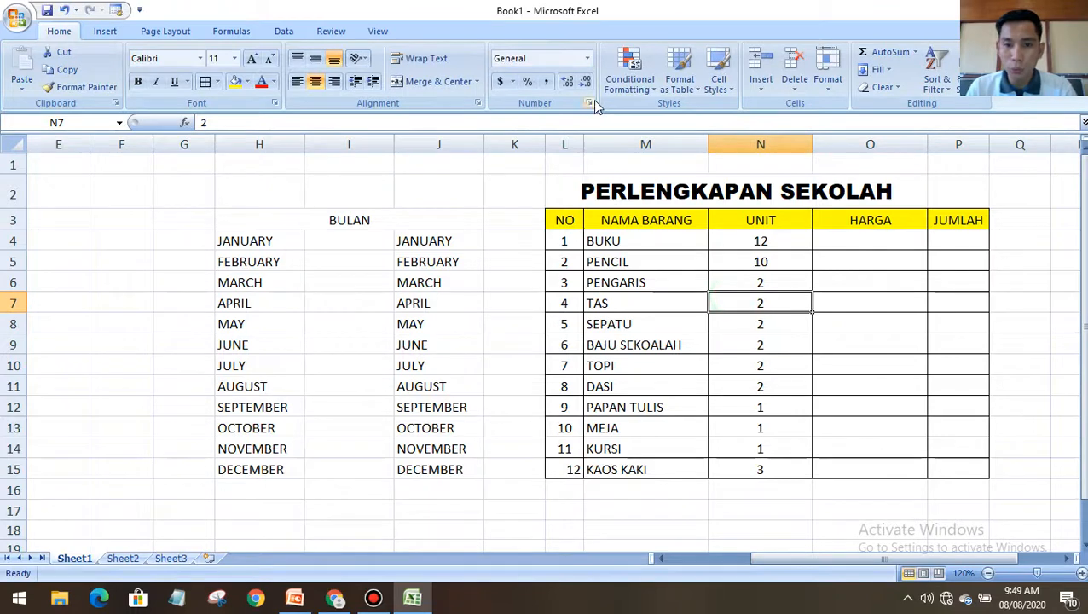
{"action": "left_click", "coordinate": [513, 84]}
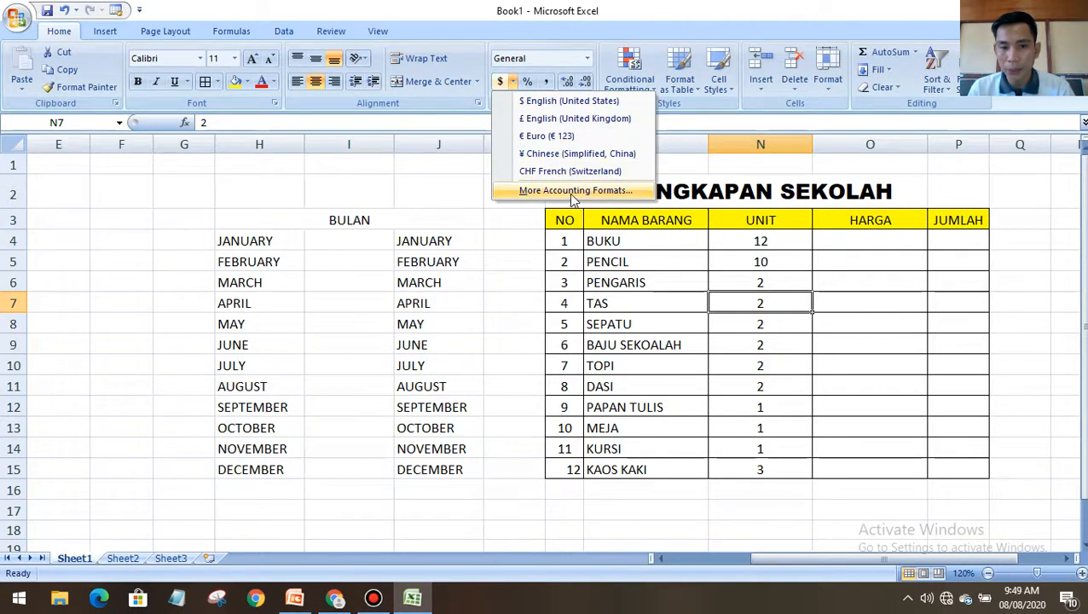
Check the Membuat Simbol Mata Uang slide in PowerPoint and close one blank Chrome window before returning to the Excel workbook
{"action": "left_click", "coordinate": [275, 597]}
{"action": "left_click", "coordinate": [295, 597]}
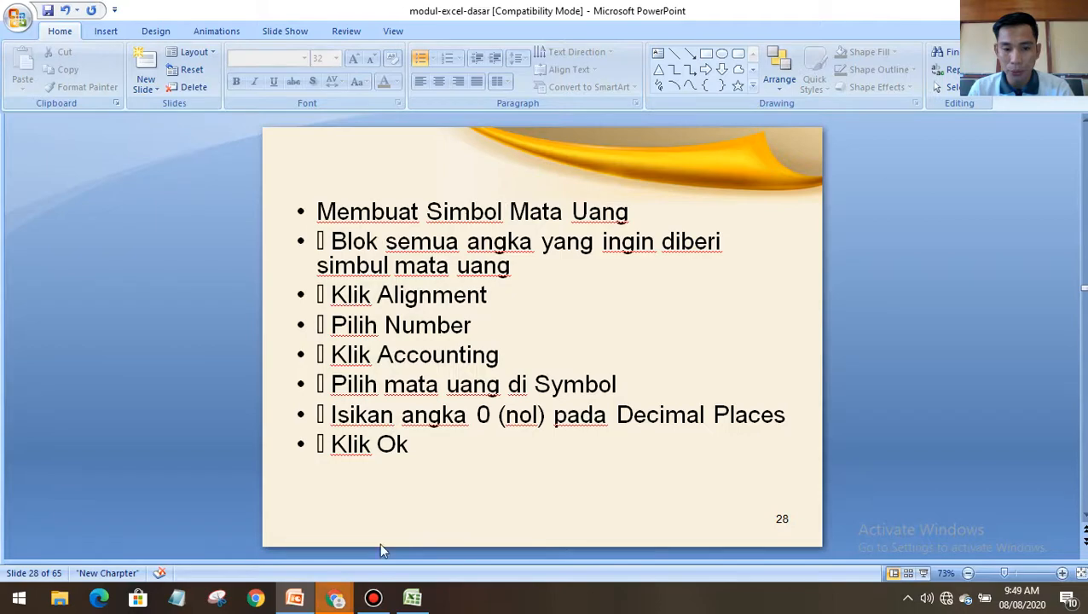
{"action": "mouse_move", "coordinate": [341, 597]}
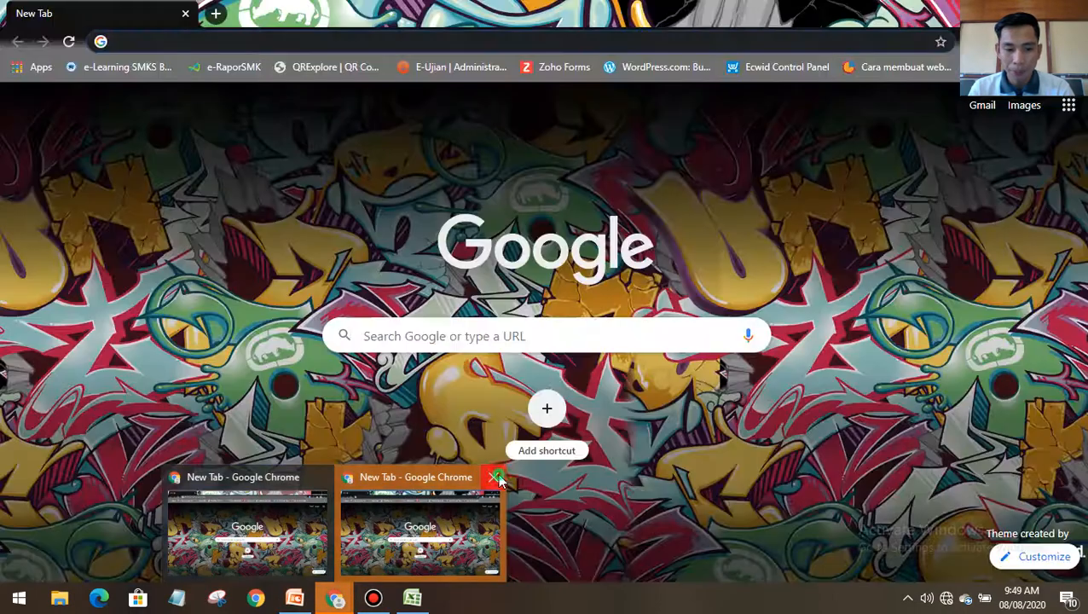
{"action": "left_click", "coordinate": [496, 477]}
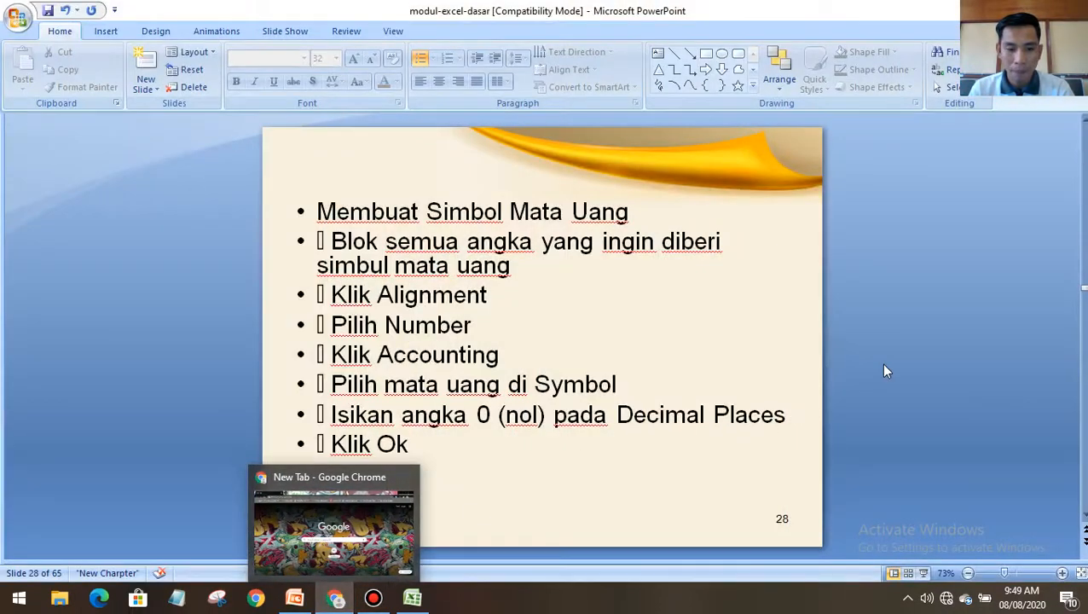
{"action": "left_click", "coordinate": [412, 597]}
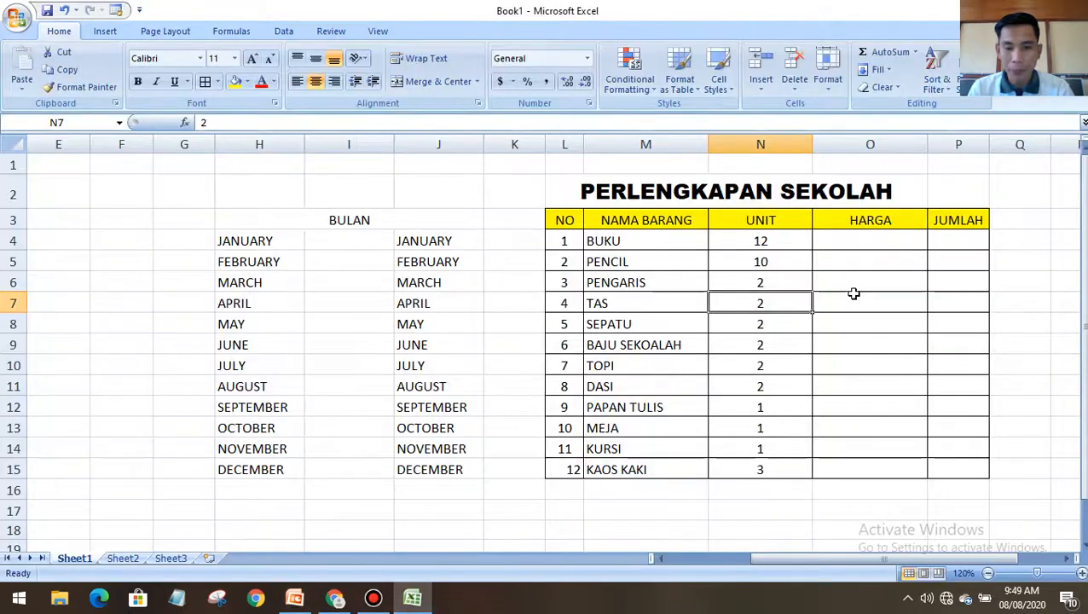
Enter 10000 as the HARGA value for BUKU in cell O4
{"action": "left_click", "coordinate": [849, 247]}
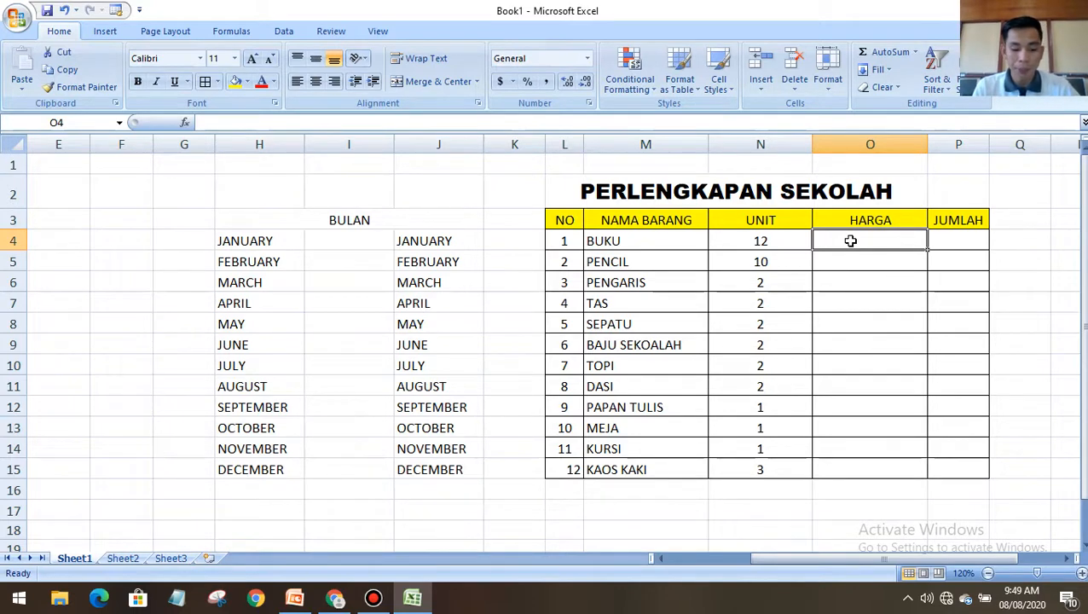
{"action": "type", "text": "1"}
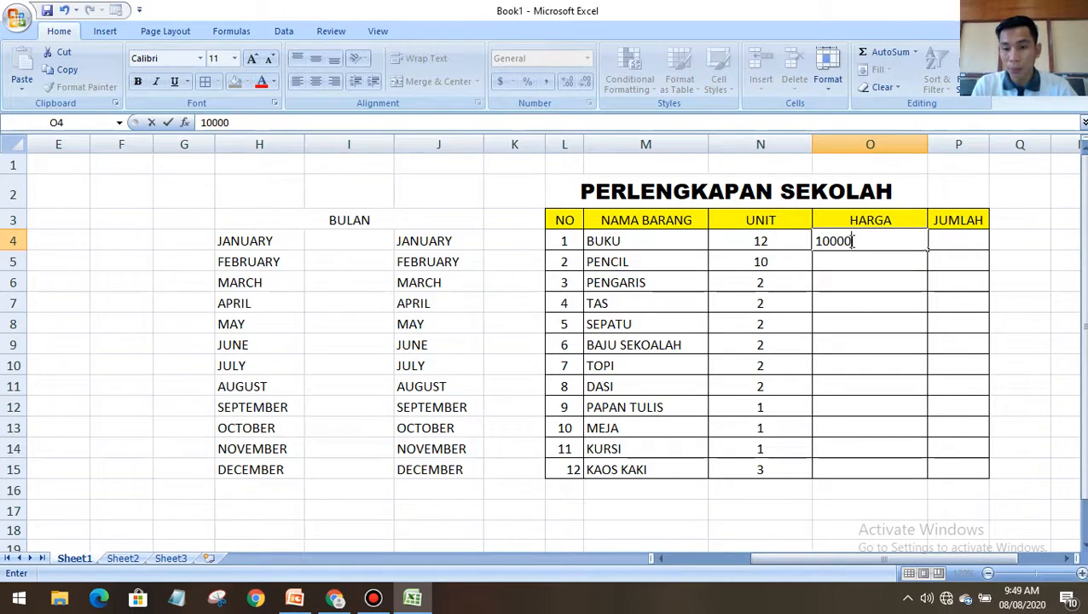
{"action": "type", "text": "0000"}
{"action": "key", "text": "Return"}
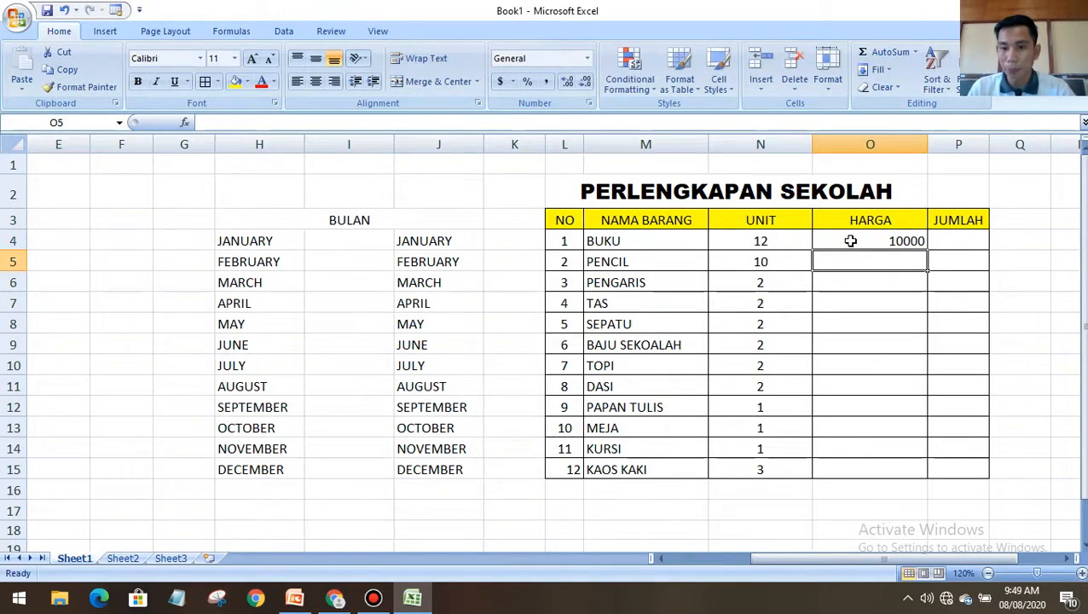
{"action": "left_click", "coordinate": [851, 241]}
{"action": "double_click", "coordinate": [851, 241]}
{"action": "left_click", "coordinate": [879, 282]}
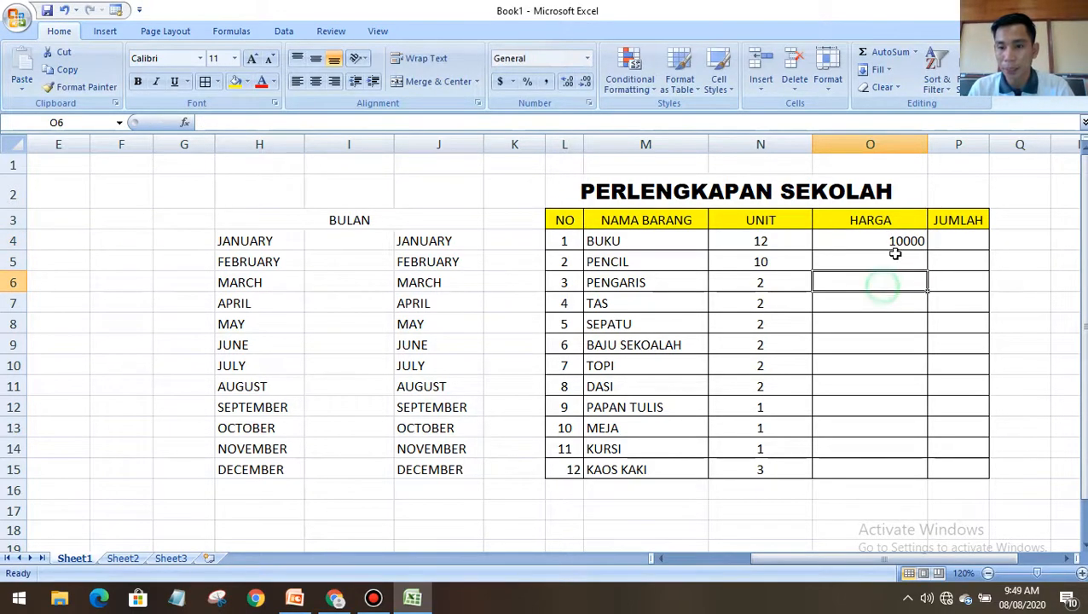
{"action": "left_click", "coordinate": [894, 241]}
{"action": "double_click", "coordinate": [888, 240]}
{"action": "left_click", "coordinate": [892, 285]}
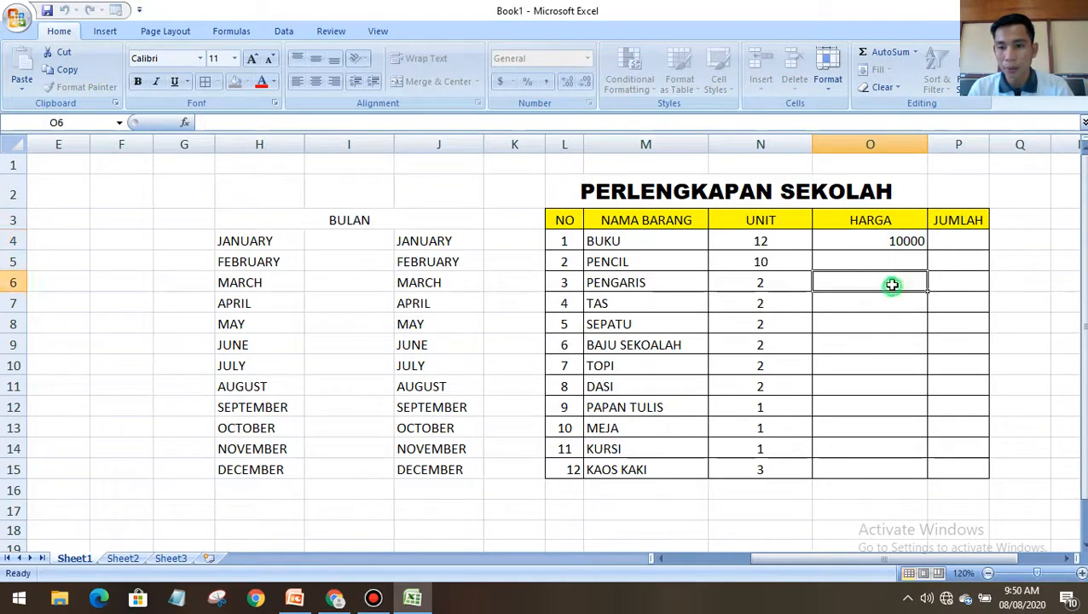
Open the additional accounting format settings for the BUKU price in O4 and compare them with the module's currency symbol instructions
{"action": "left_click", "coordinate": [889, 239]}
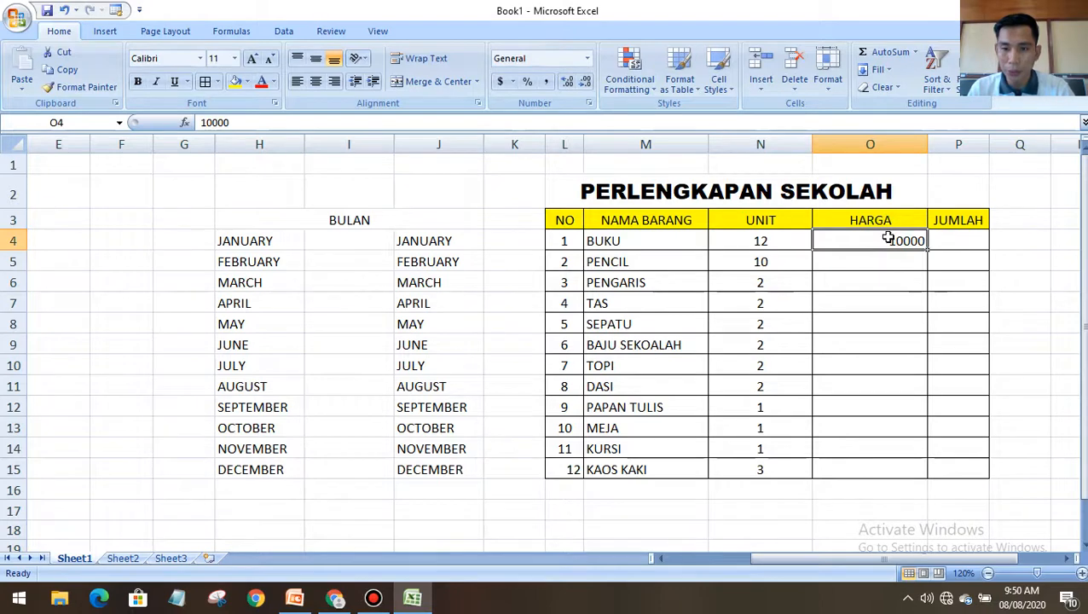
{"action": "left_click", "coordinate": [514, 82]}
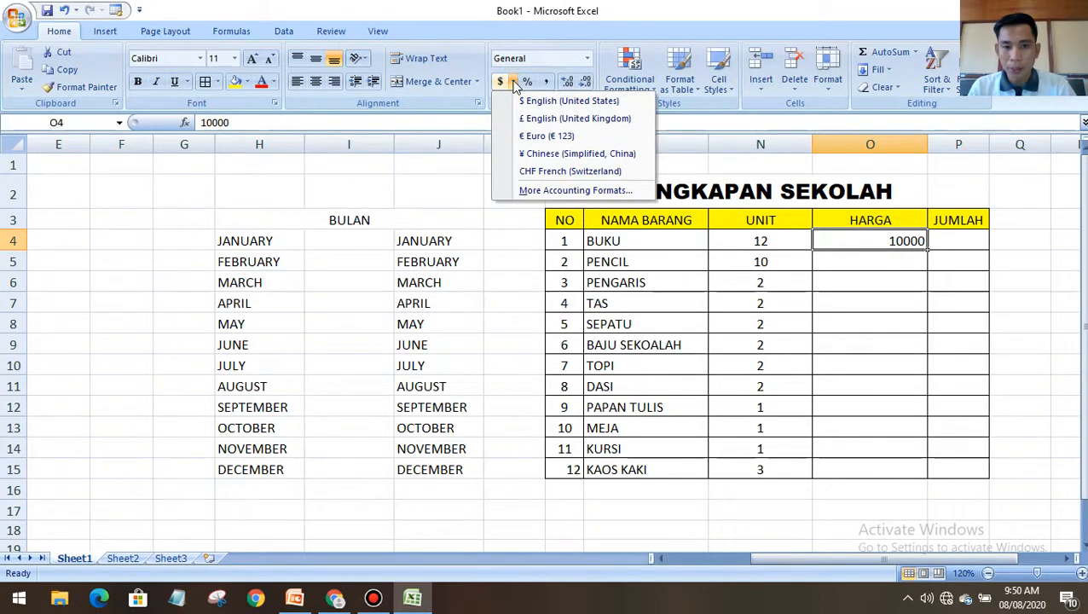
{"action": "left_click", "coordinate": [458, 126]}
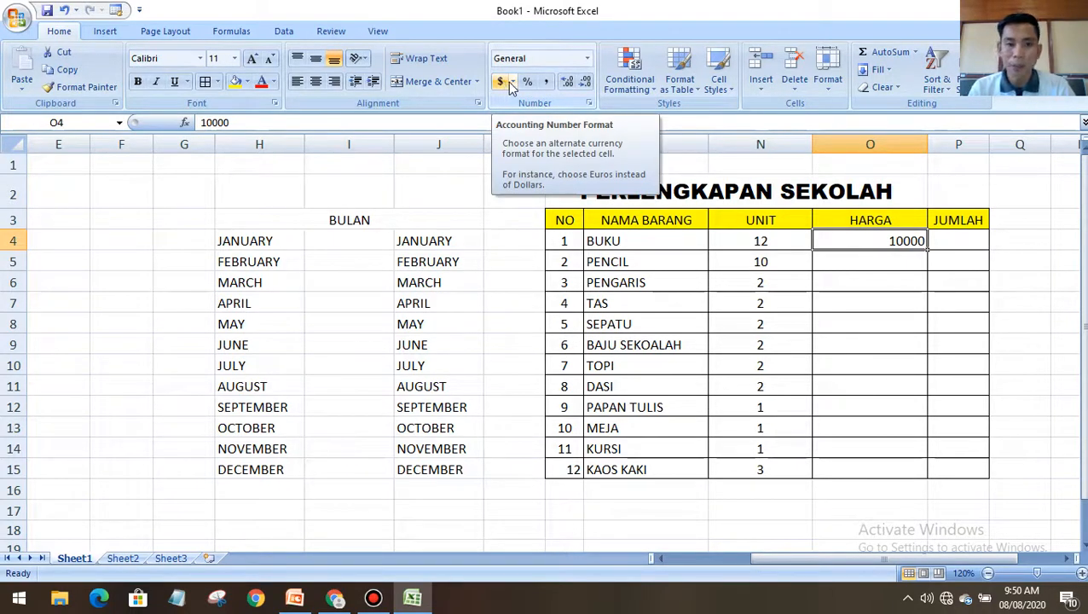
{"action": "left_click", "coordinate": [512, 85]}
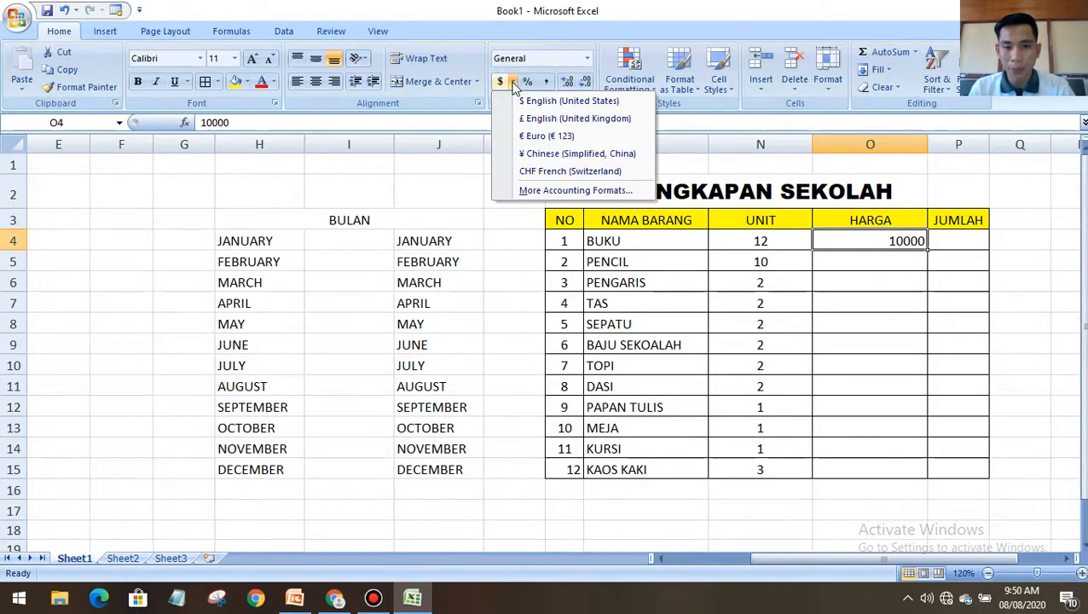
{"action": "left_click", "coordinate": [554, 190]}
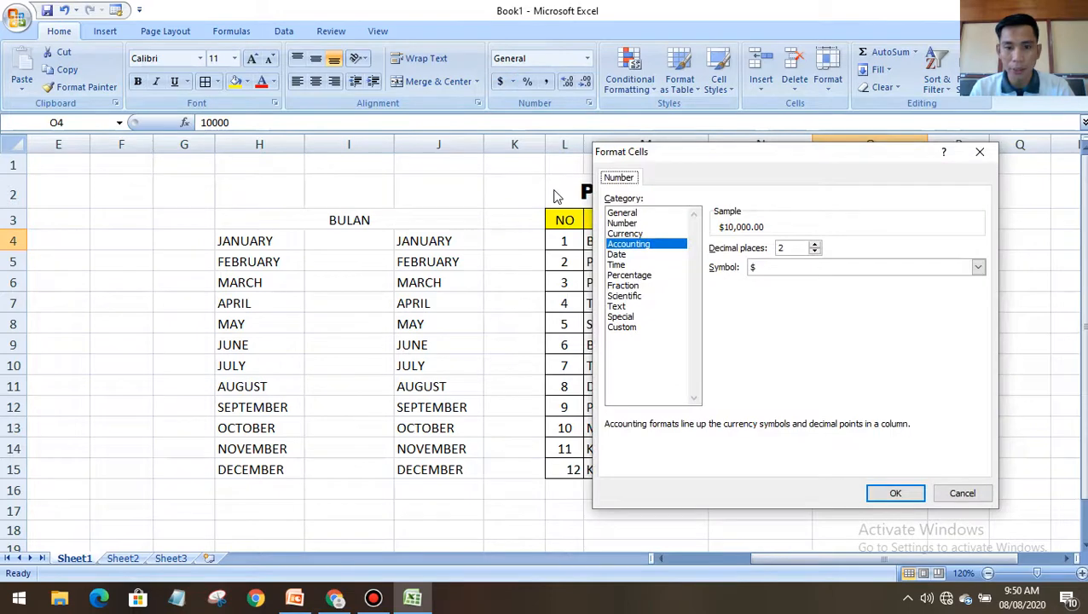
{"action": "left_click", "coordinate": [790, 268]}
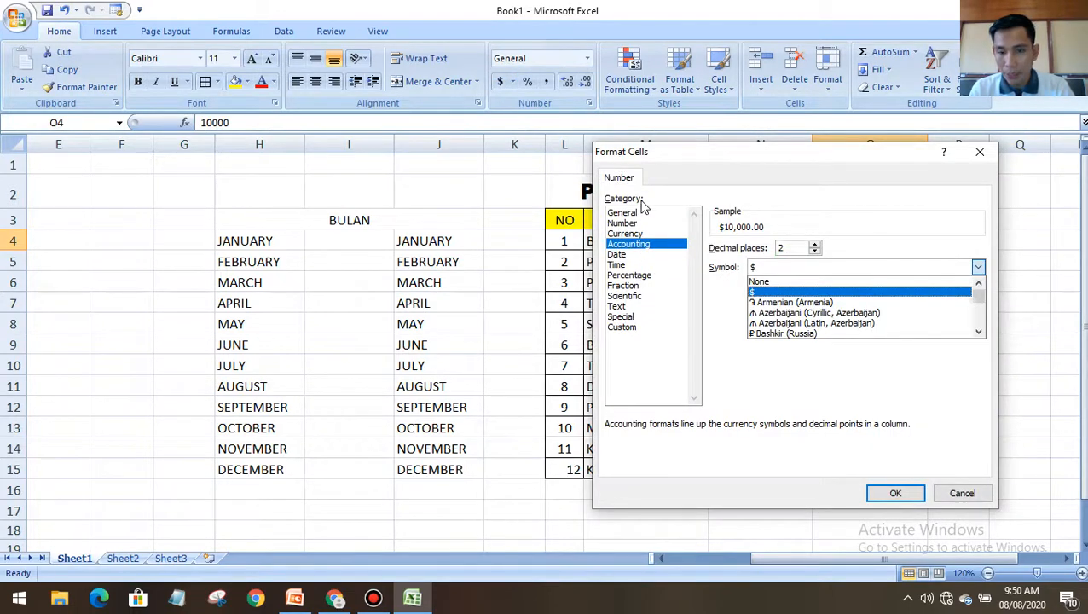
{"action": "key", "text": "alt+Tab"}
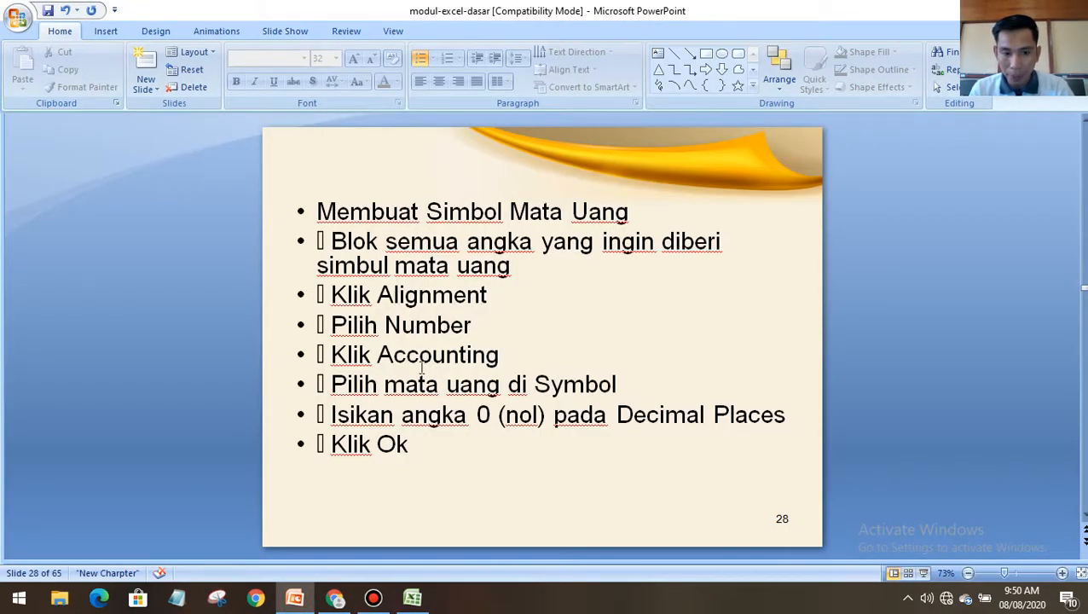
{"action": "left_click", "coordinate": [413, 599]}
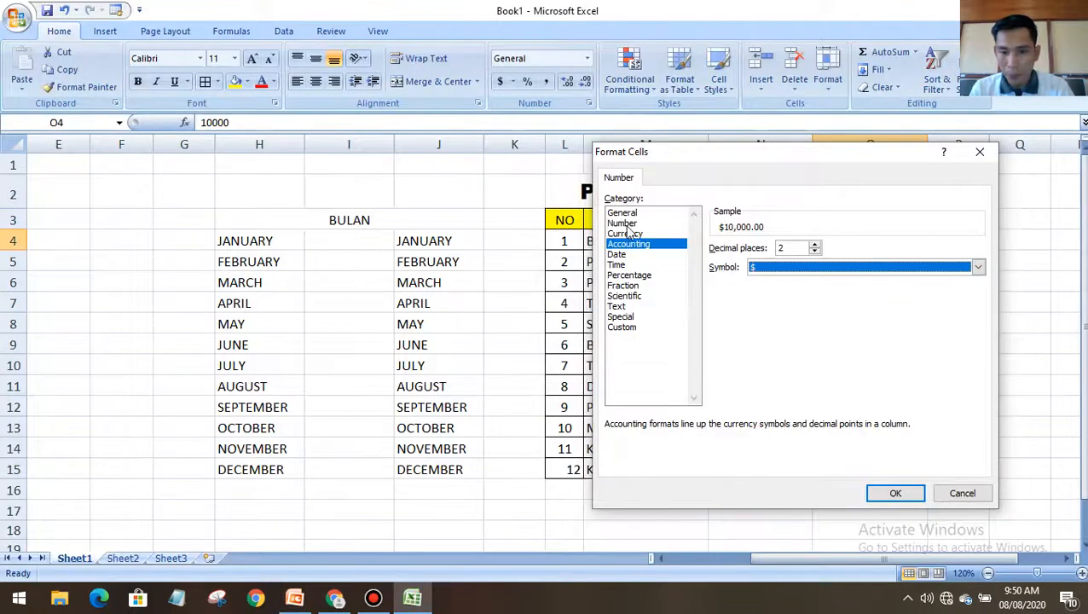
Apply the Accounting format with the Rp Indonesian (Indonesia) symbol to the BUKU price in O4
{"action": "left_click", "coordinate": [978, 268]}
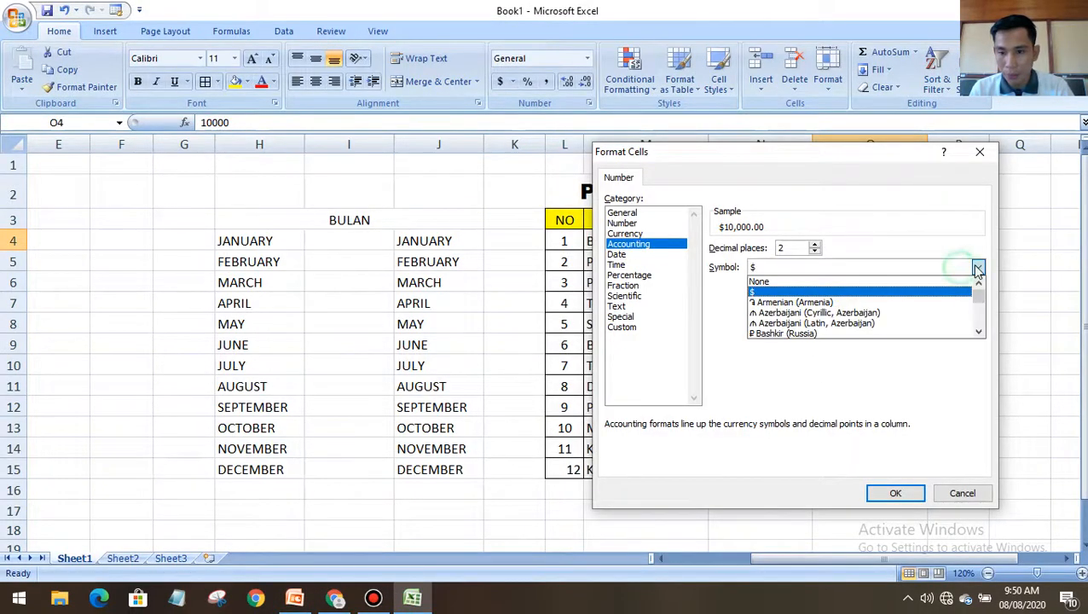
{"action": "scroll", "coordinate": [930, 314], "scroll_direction": "down", "scroll_amount": 3}
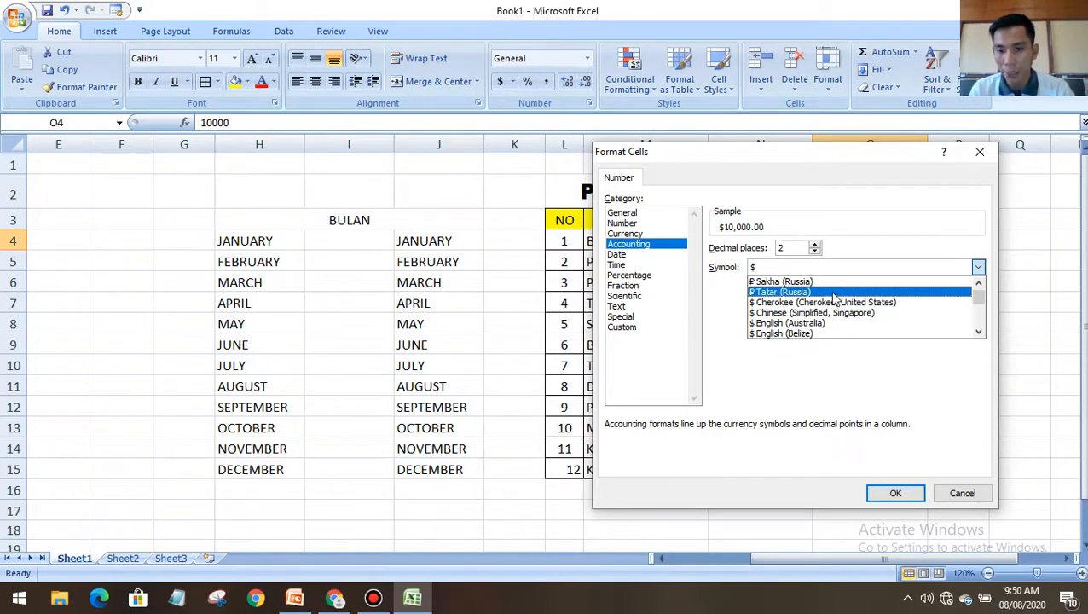
{"action": "scroll", "coordinate": [844, 312], "scroll_direction": "down", "scroll_amount": 6}
{"action": "scroll", "coordinate": [846, 320], "scroll_direction": "down", "scroll_amount": 10}
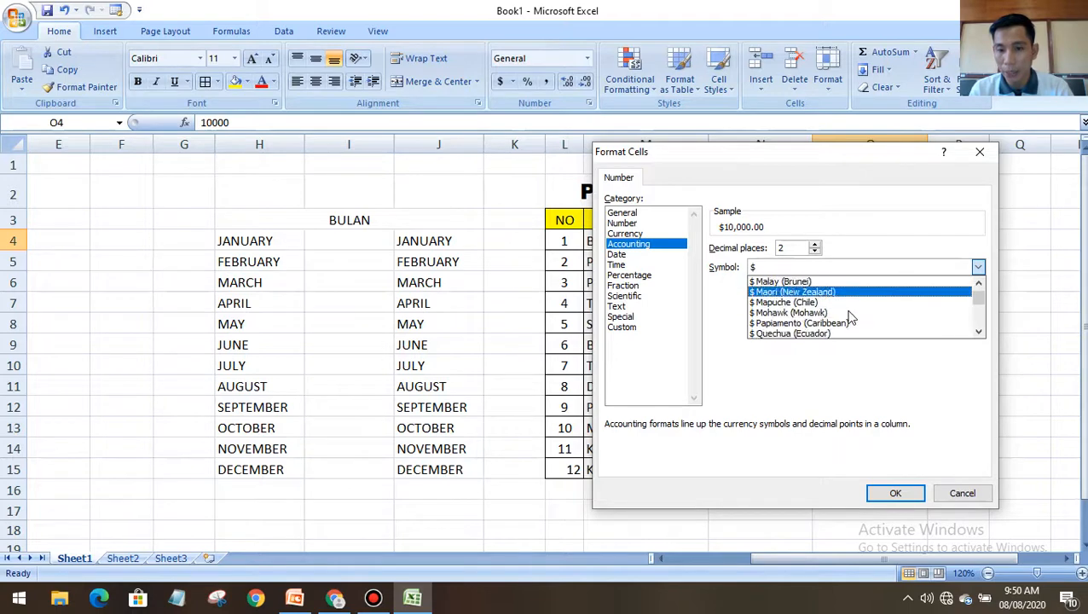
{"action": "scroll", "coordinate": [845, 324], "scroll_direction": "down", "scroll_amount": 10}
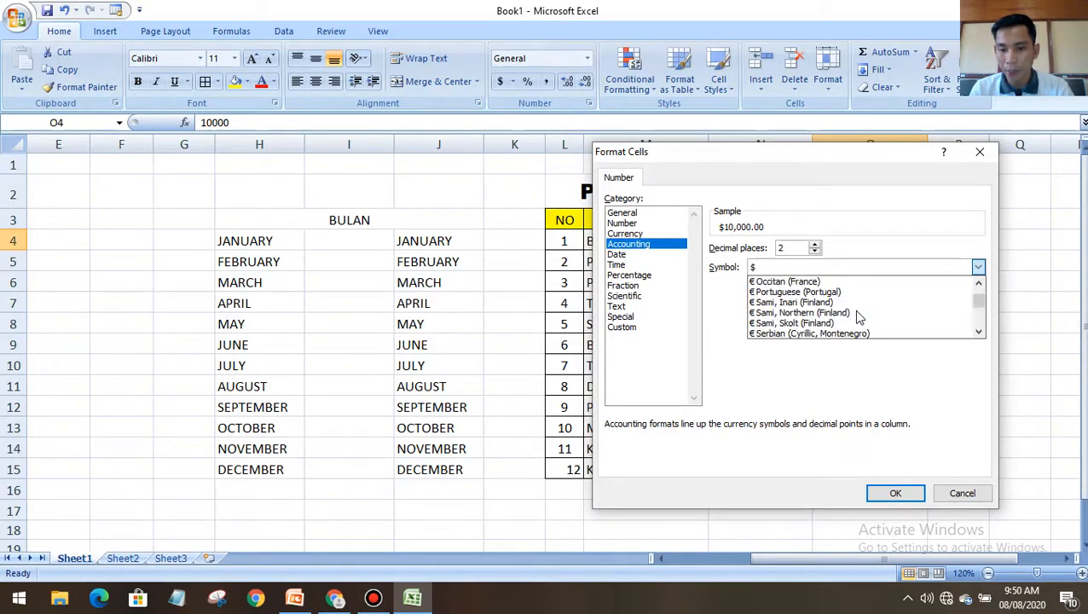
{"action": "scroll", "coordinate": [849, 320], "scroll_direction": "down", "scroll_amount": 10}
{"action": "scroll", "coordinate": [843, 321], "scroll_direction": "down", "scroll_amount": 5}
{"action": "scroll", "coordinate": [839, 321], "scroll_direction": "down", "scroll_amount": 2}
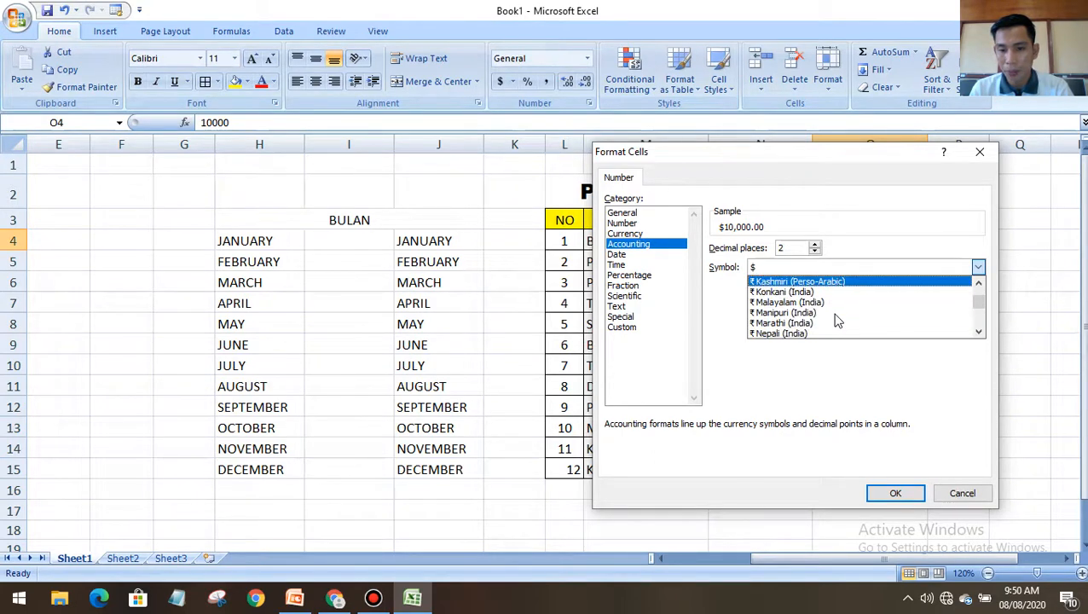
{"action": "scroll", "coordinate": [831, 317], "scroll_direction": "down", "scroll_amount": 2}
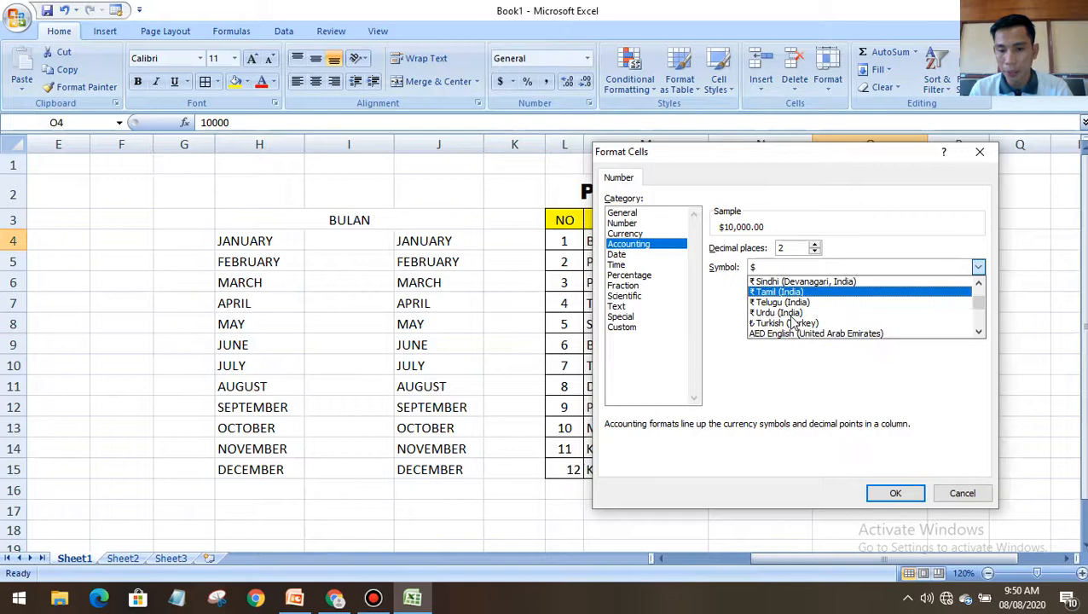
{"action": "scroll", "coordinate": [791, 322], "scroll_direction": "down", "scroll_amount": 6}
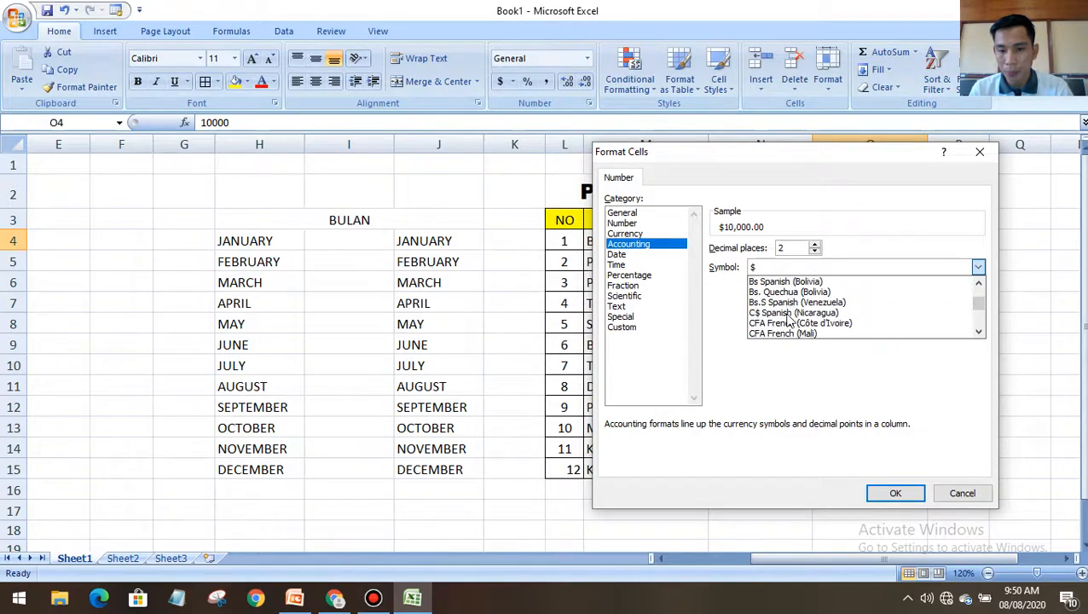
{"action": "scroll", "coordinate": [790, 321], "scroll_direction": "down", "scroll_amount": 6}
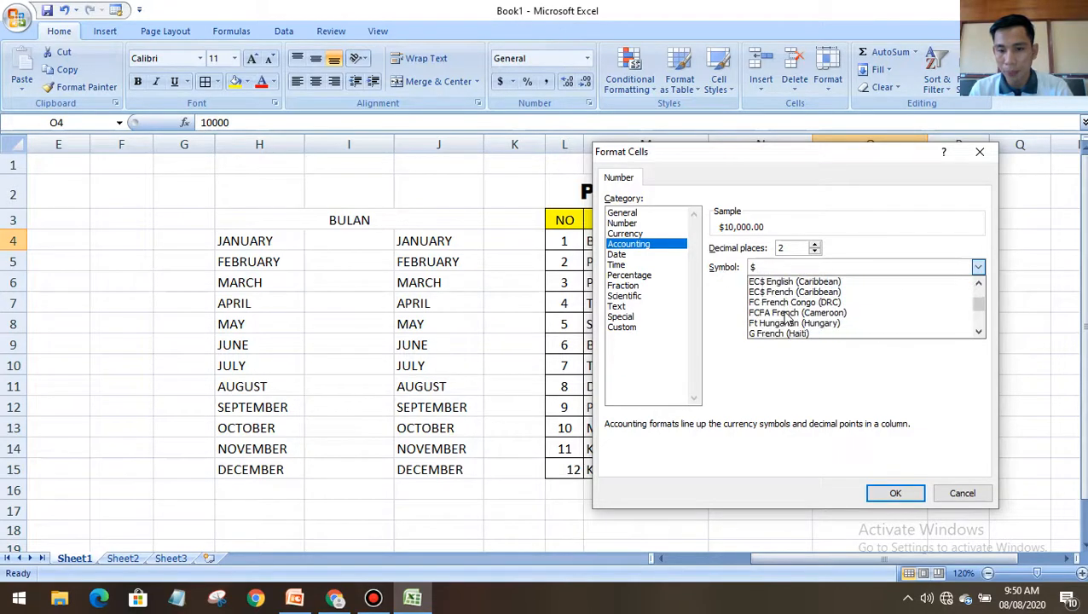
{"action": "scroll", "coordinate": [789, 314], "scroll_direction": "down", "scroll_amount": 6}
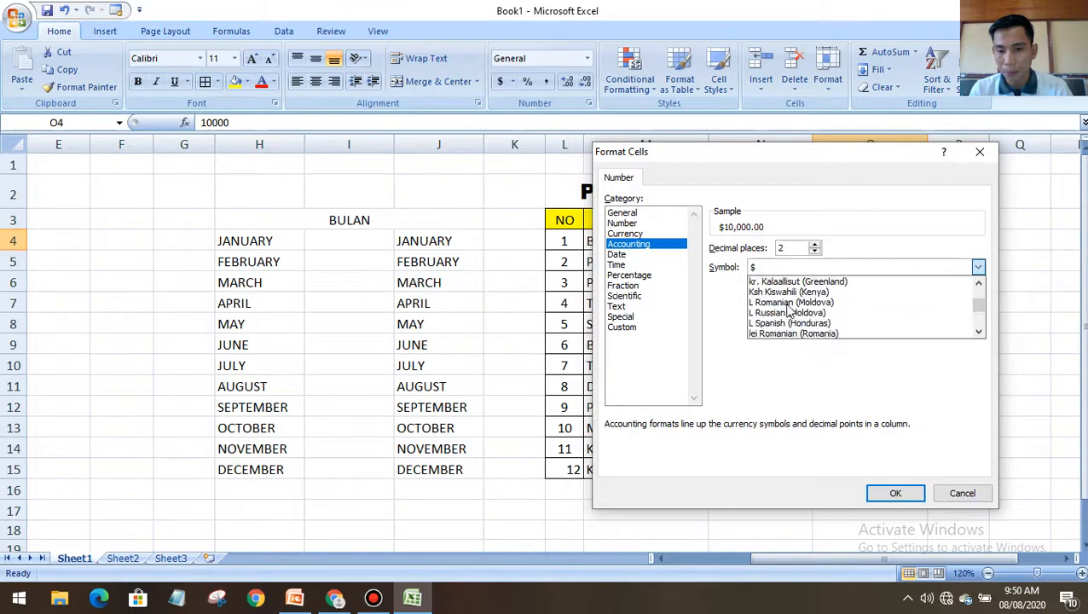
{"action": "scroll", "coordinate": [1068, 327], "scroll_direction": "down", "scroll_amount": 5}
{"action": "scroll", "coordinate": [832, 316], "scroll_direction": "down", "scroll_amount": 5}
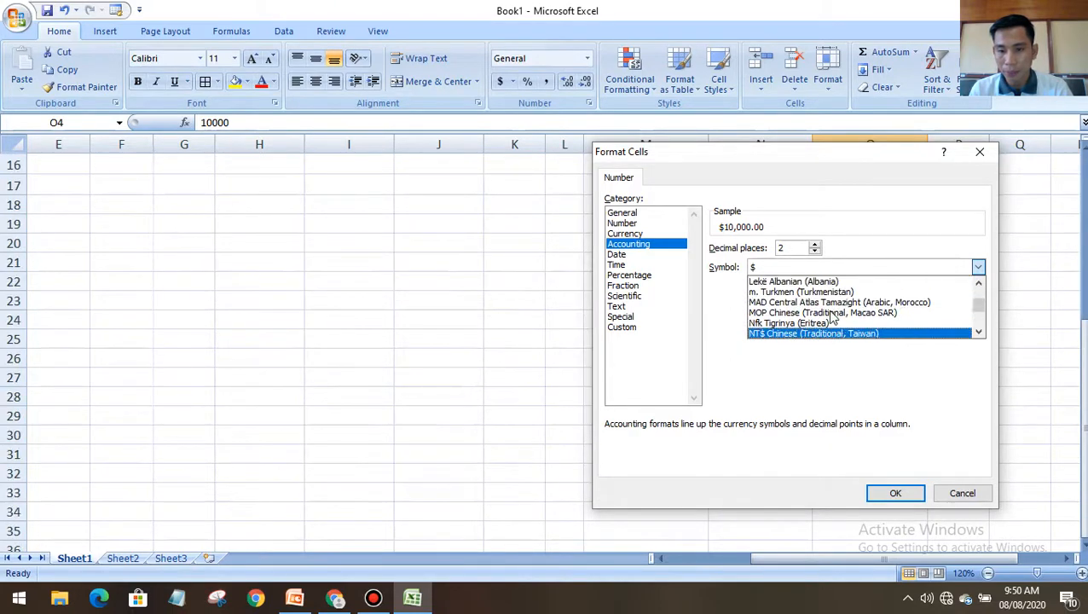
{"action": "scroll", "coordinate": [819, 320], "scroll_direction": "down", "scroll_amount": 4}
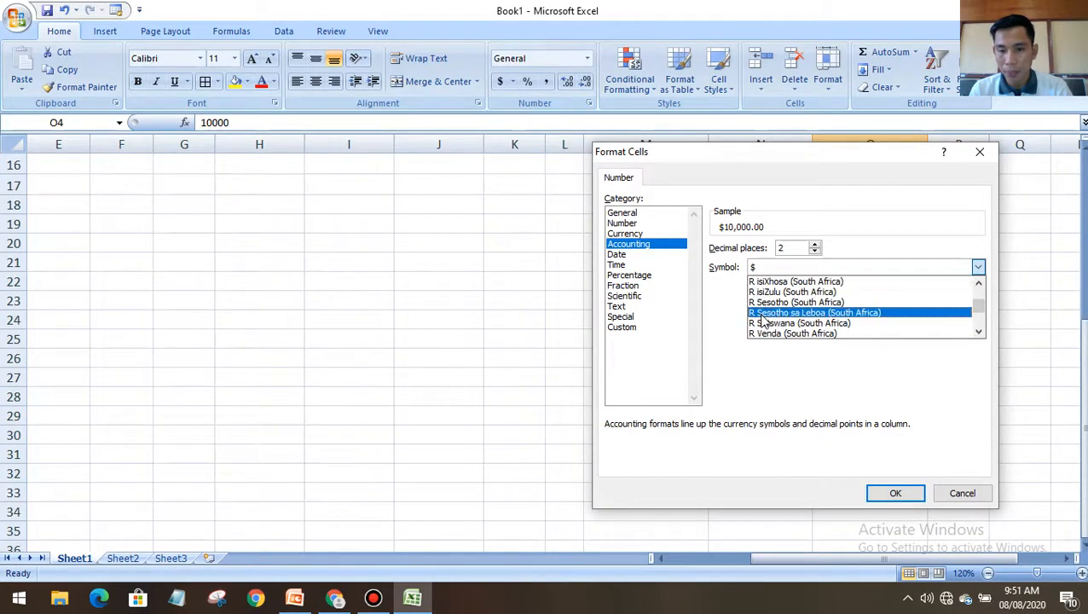
{"action": "scroll", "coordinate": [792, 337], "scroll_direction": "down", "scroll_amount": 1}
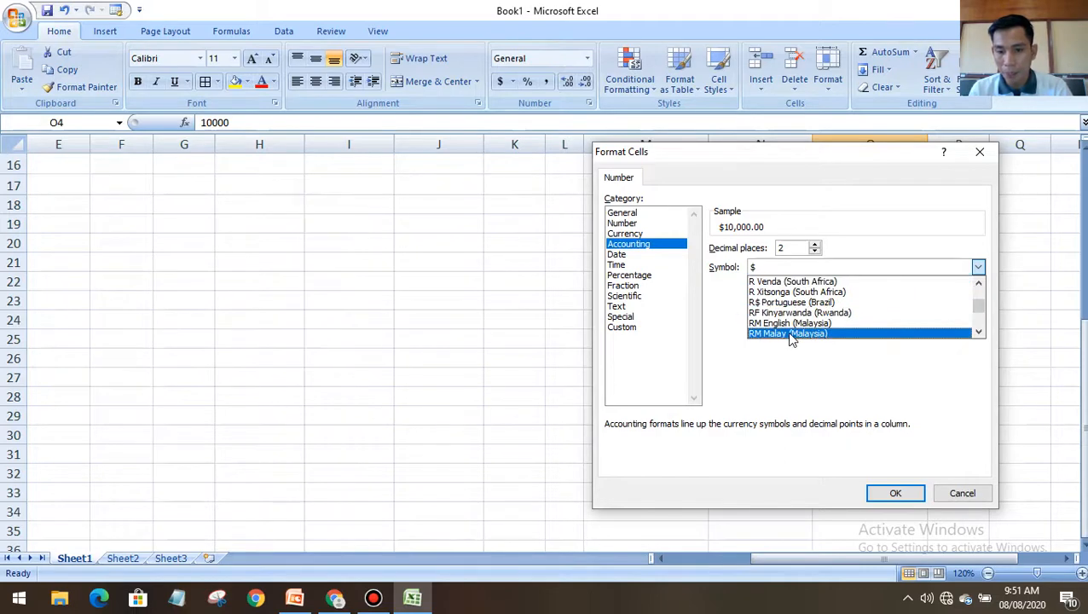
{"action": "scroll", "coordinate": [793, 338], "scroll_direction": "down", "scroll_amount": 2}
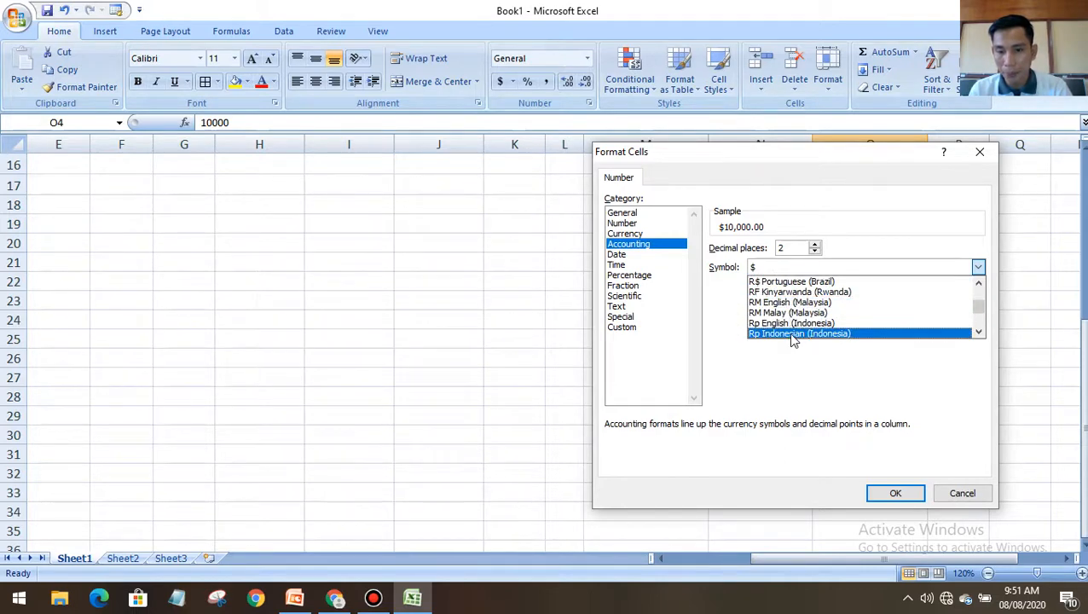
{"action": "scroll", "coordinate": [790, 341], "scroll_direction": "down", "scroll_amount": 1}
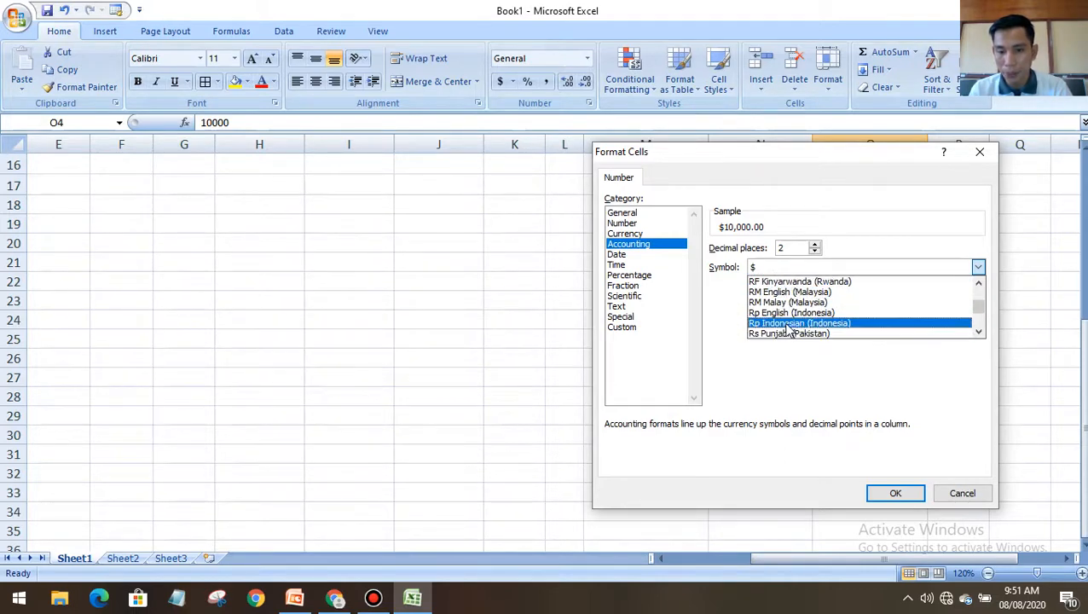
{"action": "left_click", "coordinate": [787, 324]}
{"action": "left_click", "coordinate": [896, 493]}
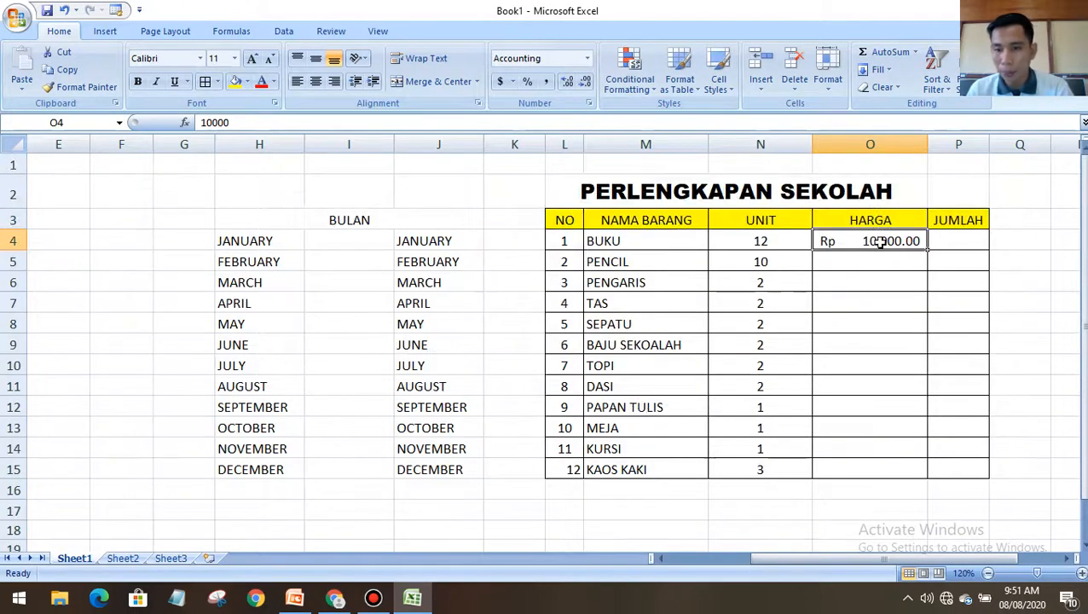
Fill the BUKU price and its Rp accounting format from O4 through the HARGA and JUMLAH cells O4:P15
{"action": "left_click", "coordinate": [848, 266]}
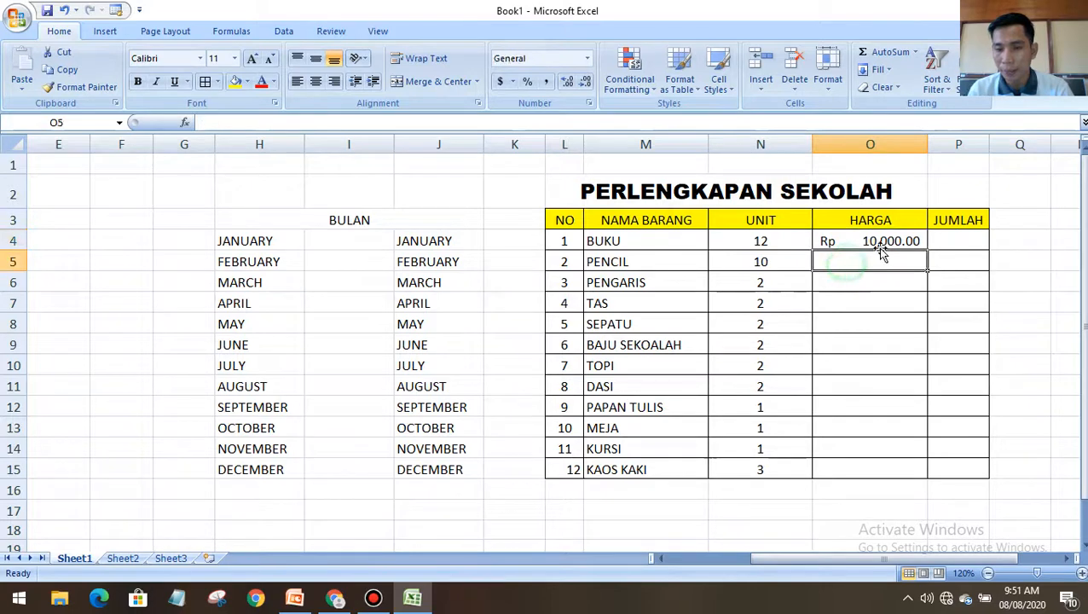
{"action": "left_click", "coordinate": [852, 240]}
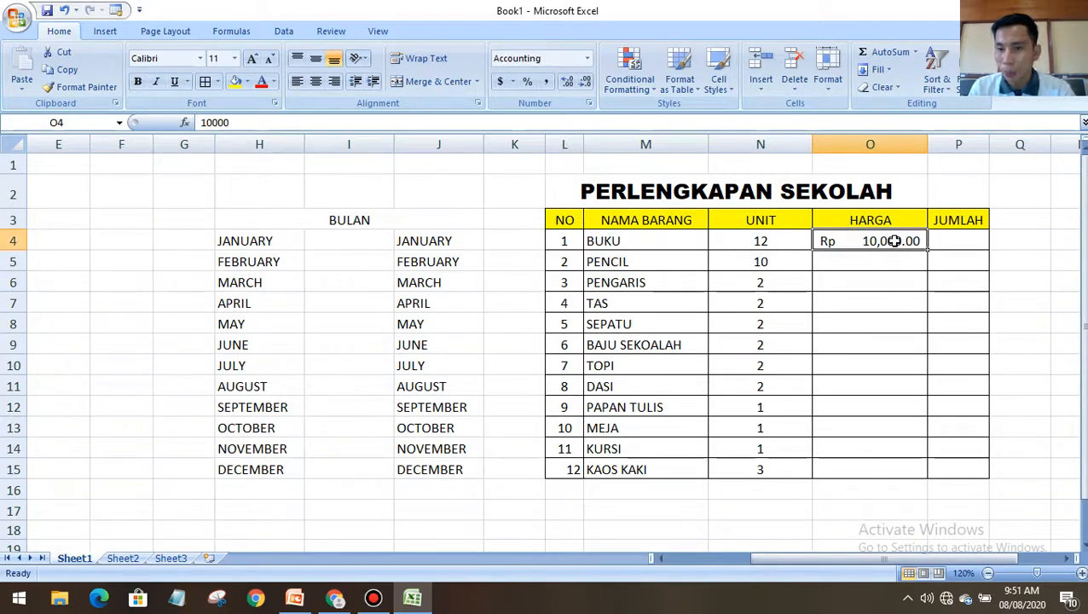
{"action": "left_click_drag", "start_coordinate": [924, 247], "coordinate": [988, 483]}
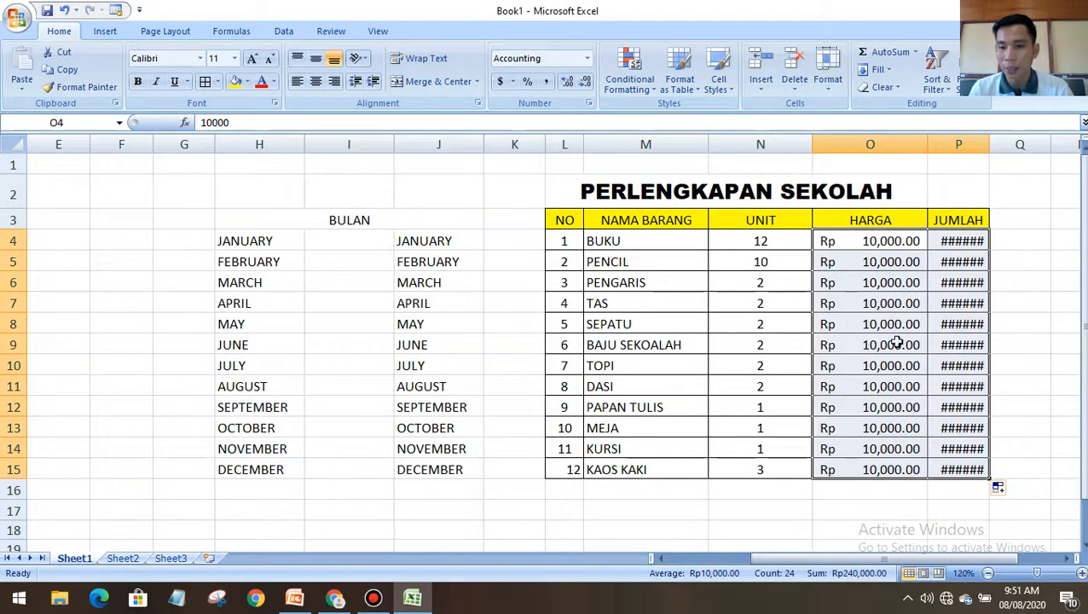
Widen the JUMLAH column P to fit its amounts and clear the contents of P4:P15
{"action": "left_click", "coordinate": [944, 243]}
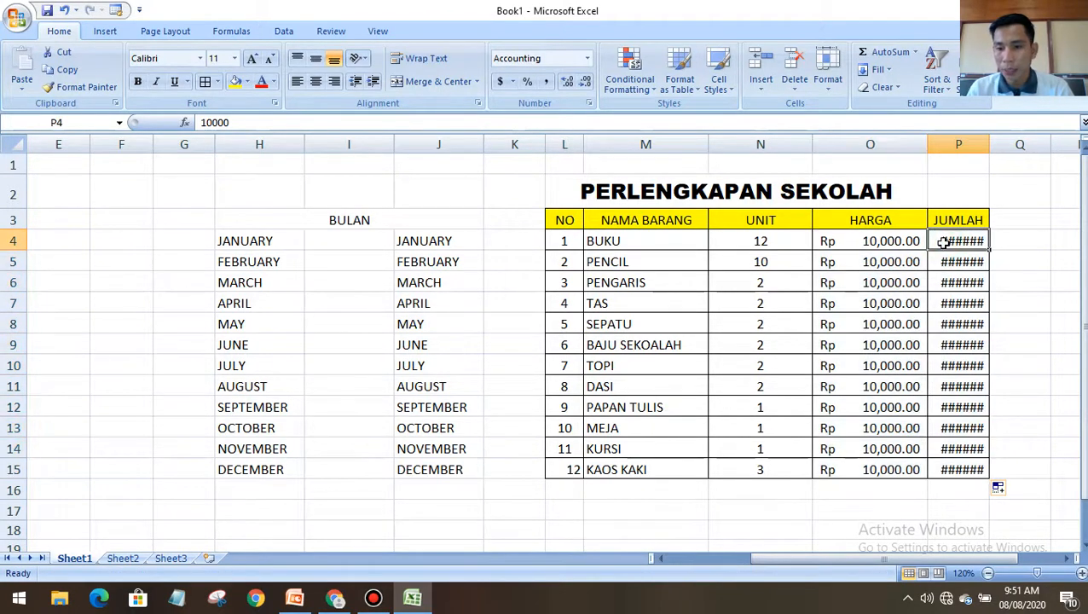
{"action": "left_click_drag", "start_coordinate": [989, 145], "coordinate": [1027, 147]}
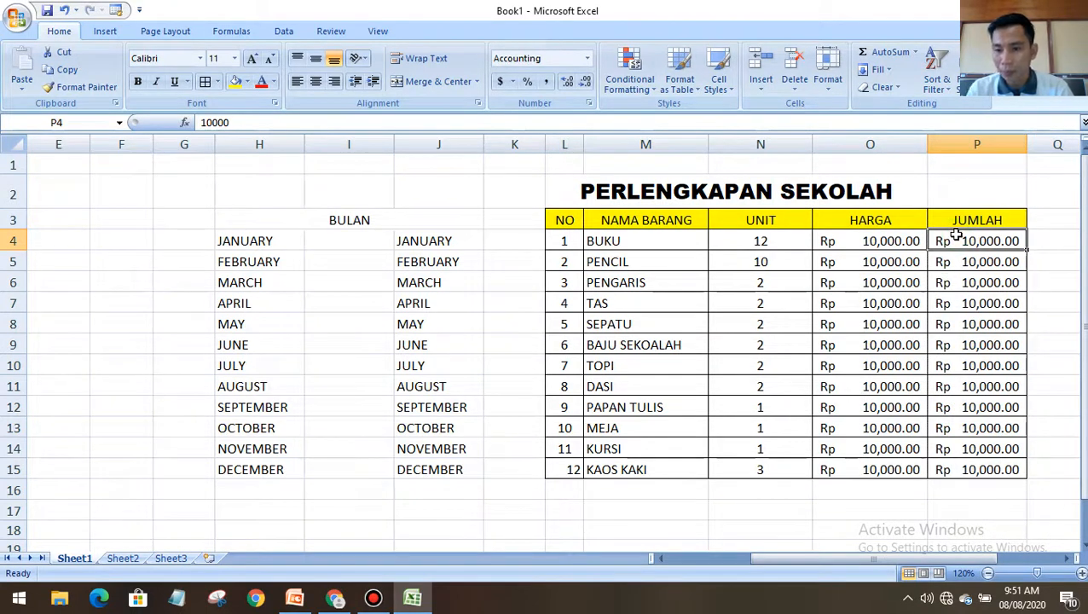
{"action": "left_click_drag", "start_coordinate": [957, 235], "coordinate": [984, 471]}
{"action": "right_click", "coordinate": [979, 345]}
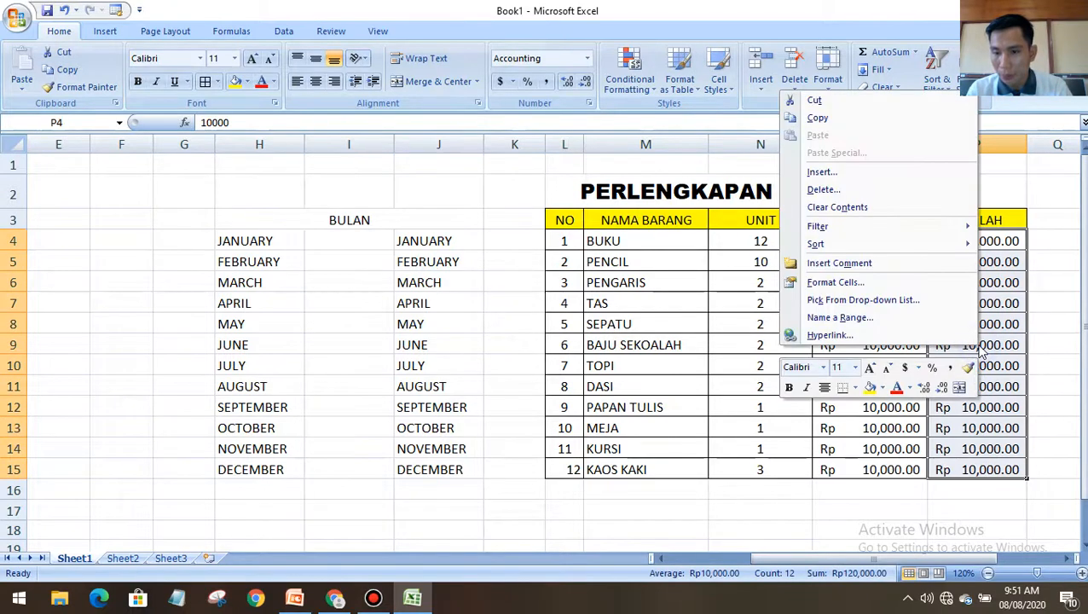
{"action": "left_click", "coordinate": [866, 207]}
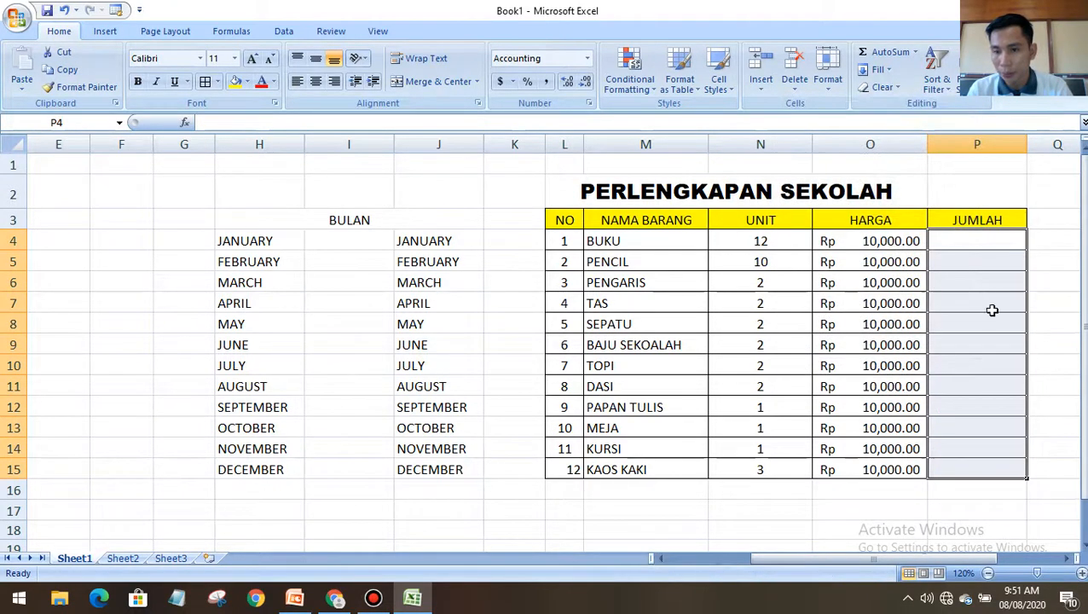
Change the HARGA values to 8000 for PENCIL in O5 and 5000 for PENGARIS in O6
{"action": "double_click", "coordinate": [877, 263]}
{"action": "left_click_drag", "start_coordinate": [877, 264], "coordinate": [905, 266]}
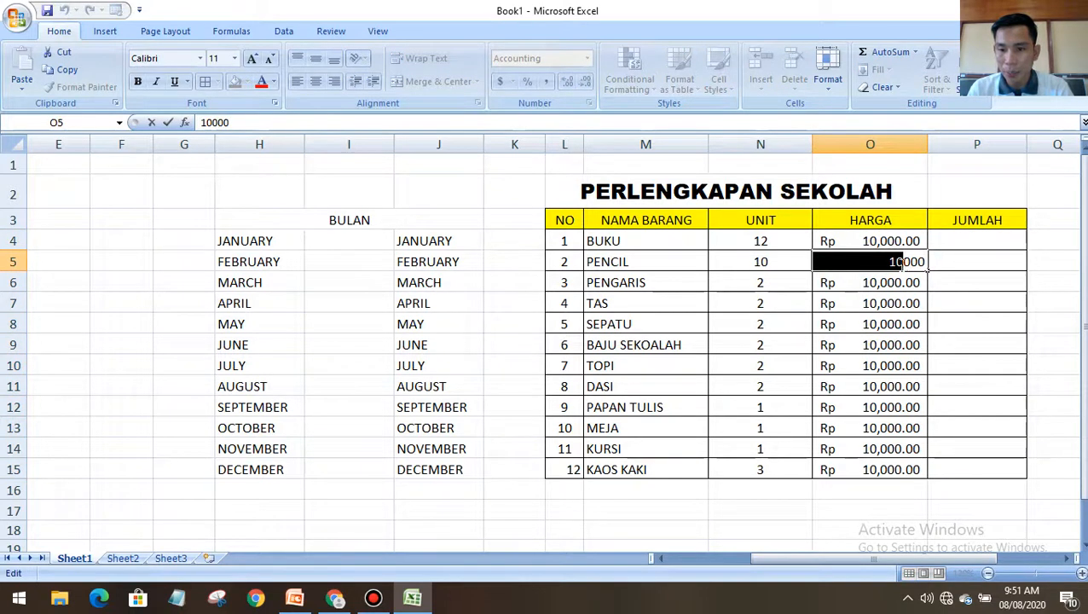
{"action": "type", "text": "8"}
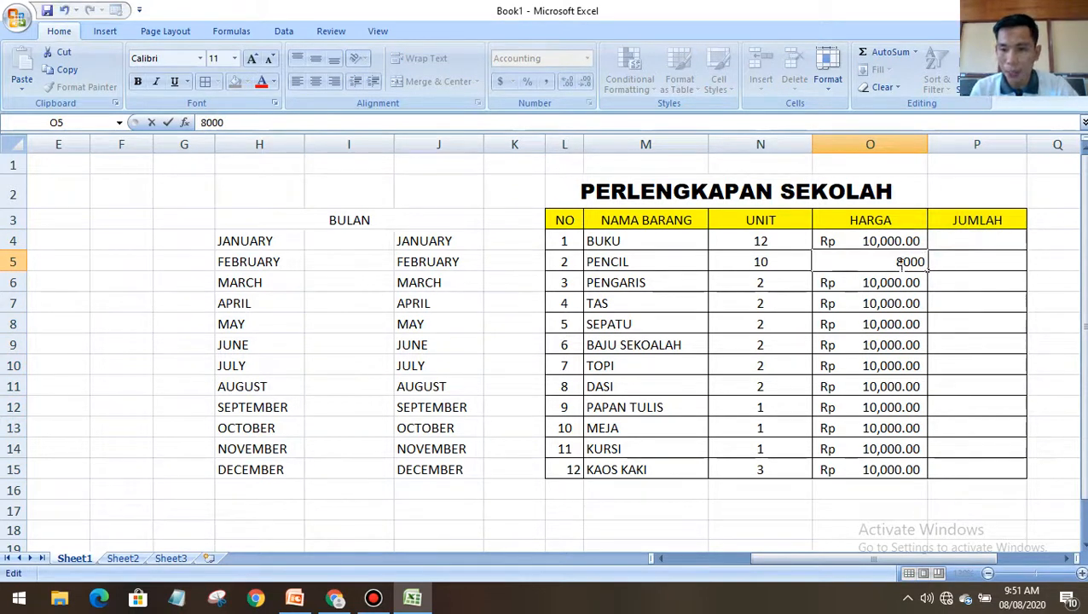
{"action": "key", "text": "Return"}
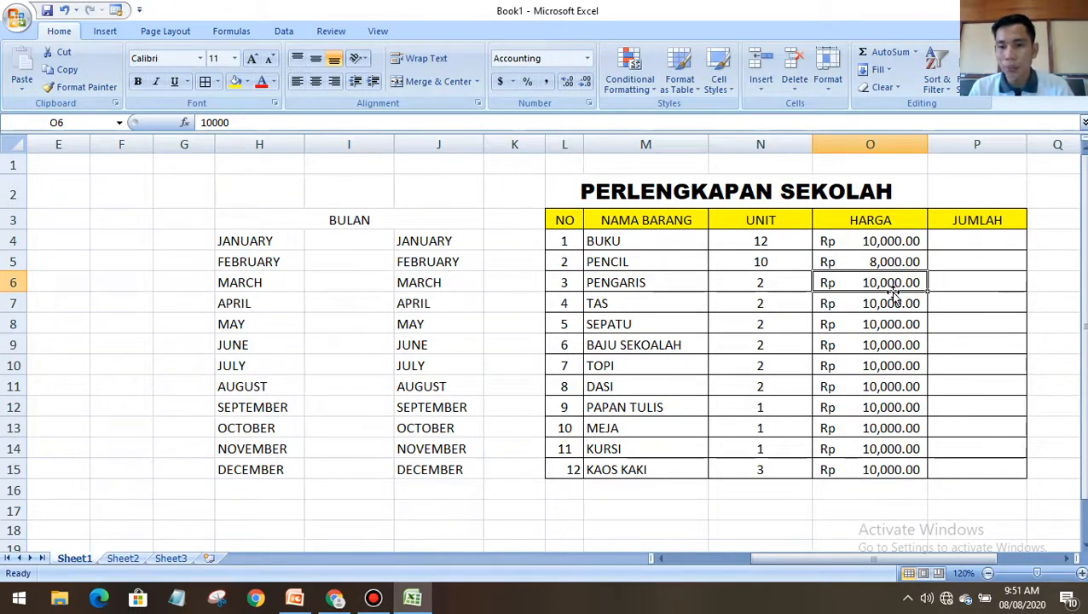
{"action": "double_click", "coordinate": [872, 282]}
{"action": "left_click", "coordinate": [892, 283]}
{"action": "left_click_drag", "start_coordinate": [899, 284], "coordinate": [906, 288]}
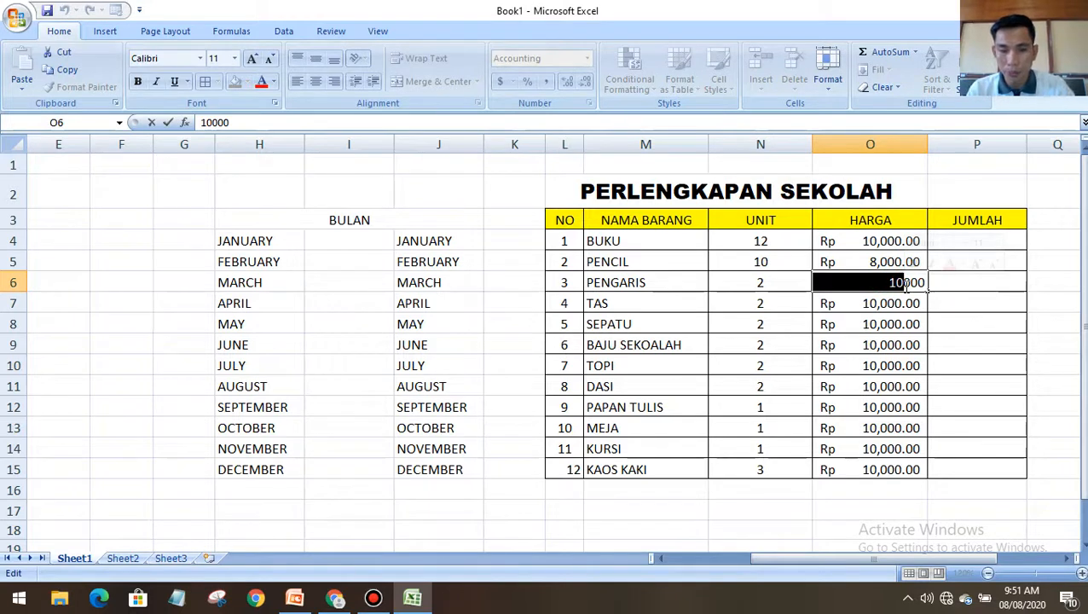
{"action": "type", "text": "5"}
{"action": "left_click", "coordinate": [897, 341]}
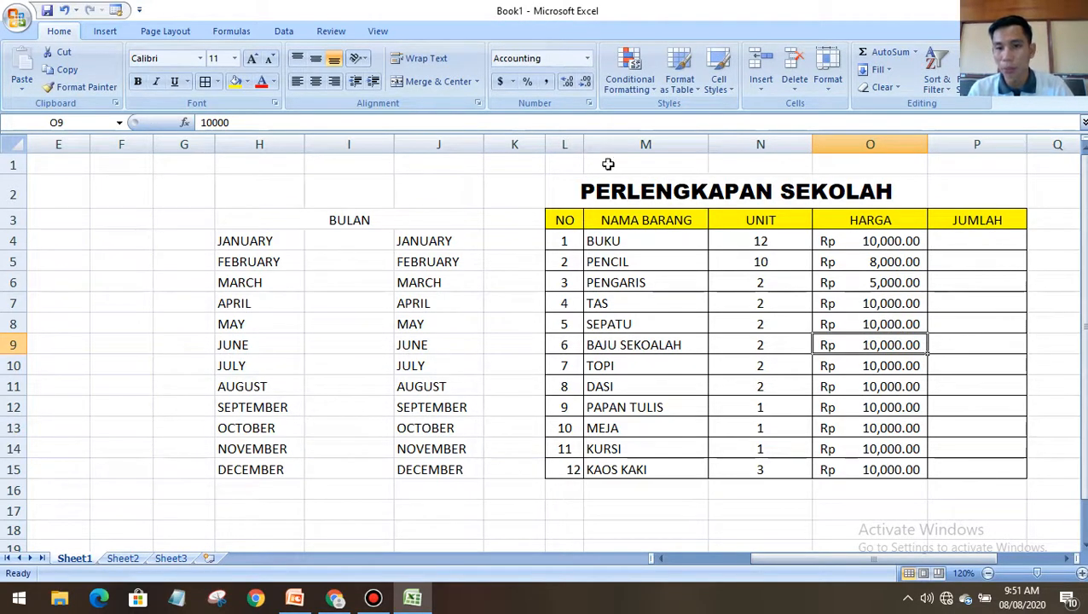
Review the number formats available for the BAJU SEKOALAH price in O9, from General through Text, without applying one
{"action": "left_click", "coordinate": [588, 60]}
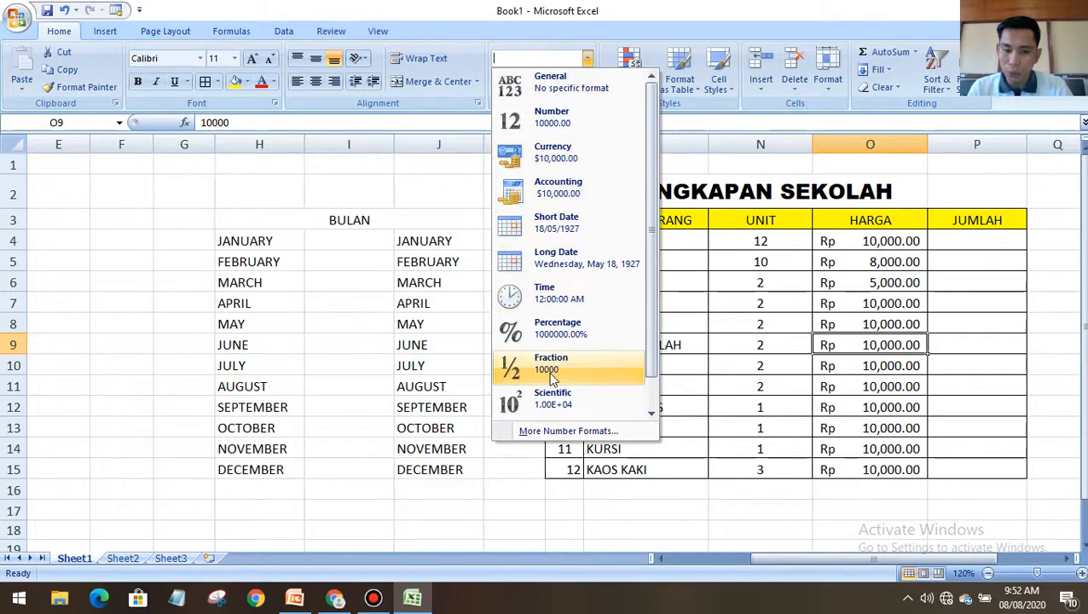
{"action": "scroll", "coordinate": [550, 378], "scroll_direction": "down", "scroll_amount": 1}
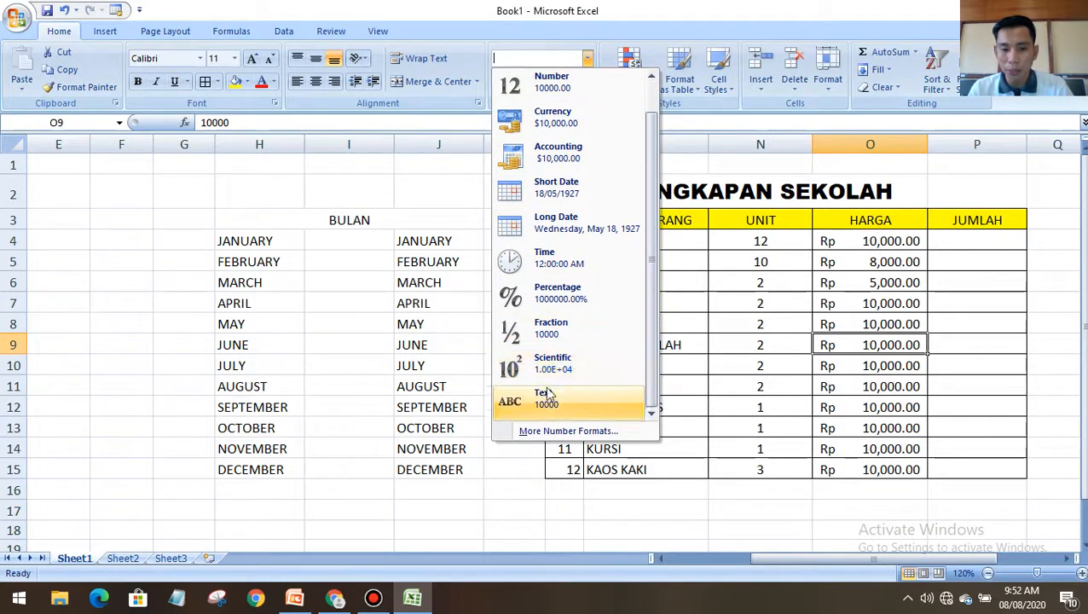
{"action": "scroll", "coordinate": [563, 192], "scroll_direction": "up", "scroll_amount": 1}
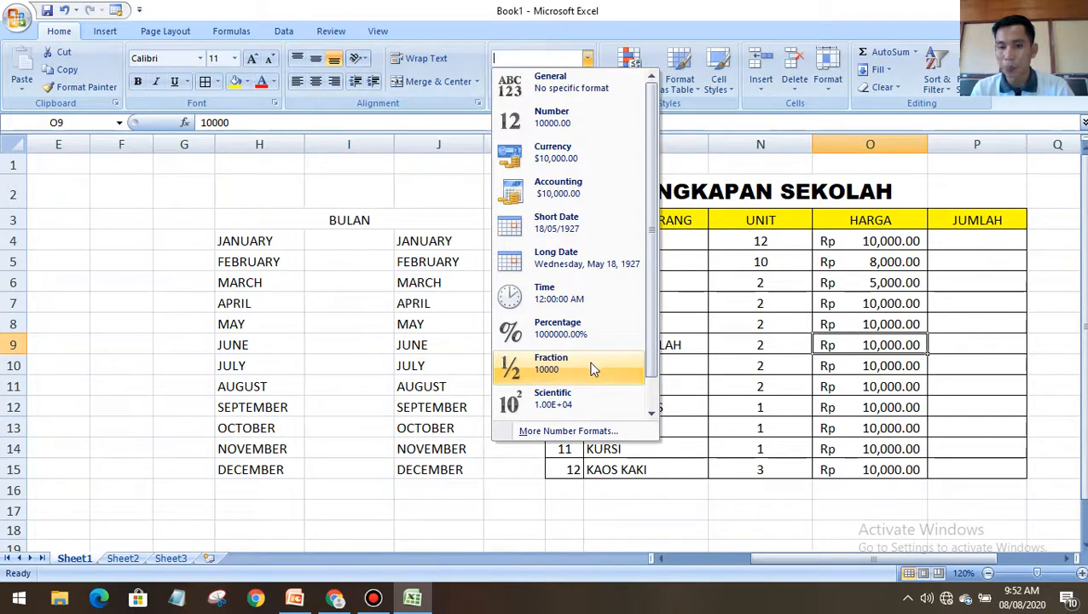
{"action": "scroll", "coordinate": [575, 391], "scroll_direction": "down", "scroll_amount": 1}
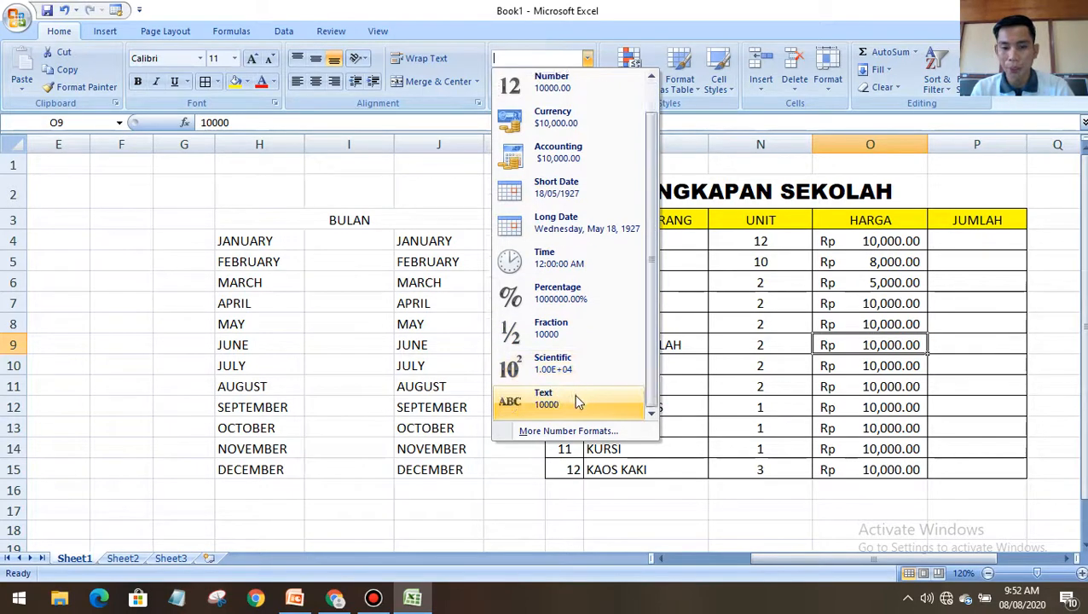
{"action": "left_click", "coordinate": [973, 161]}
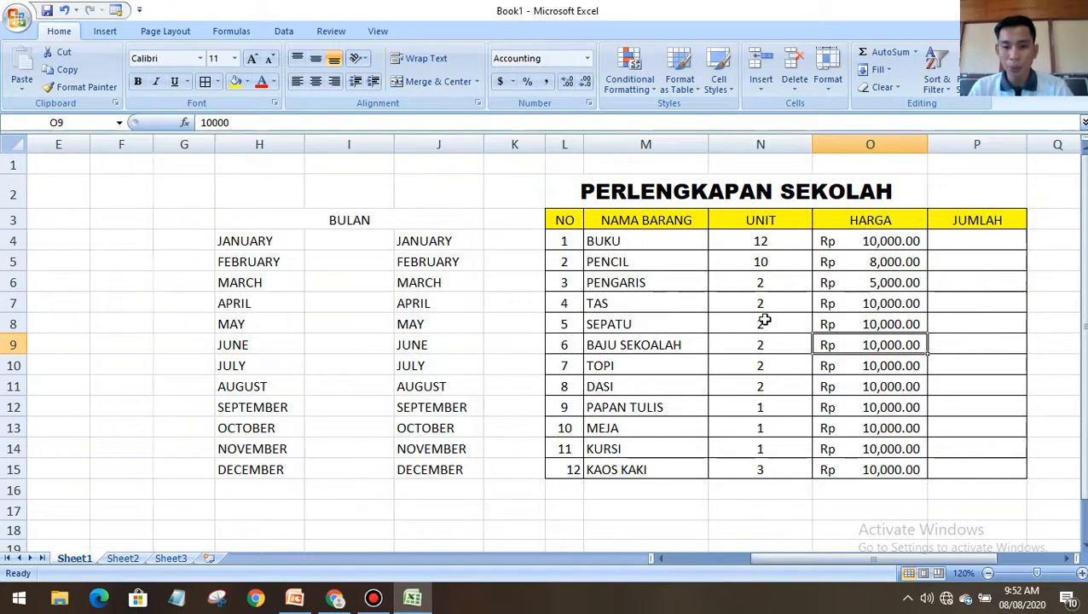
Change the HARGA values to 50000 for TAS in O7 and 100000 for SEPATU in O8
{"action": "double_click", "coordinate": [879, 305]}
{"action": "left_click_drag", "start_coordinate": [866, 305], "coordinate": [903, 304]}
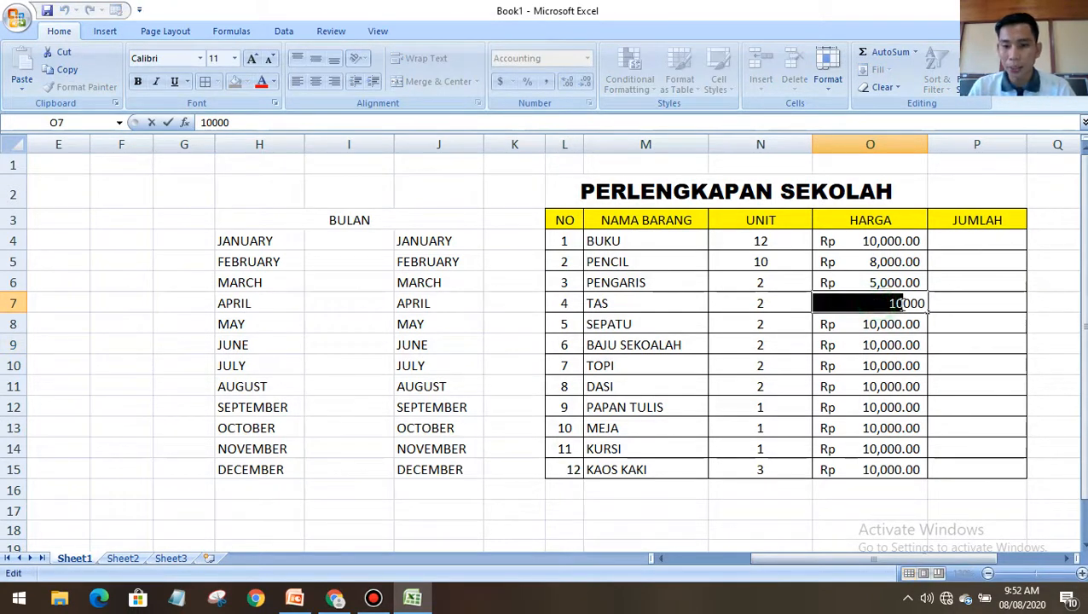
{"action": "type", "text": "50"}
{"action": "left_click", "coordinate": [891, 365]}
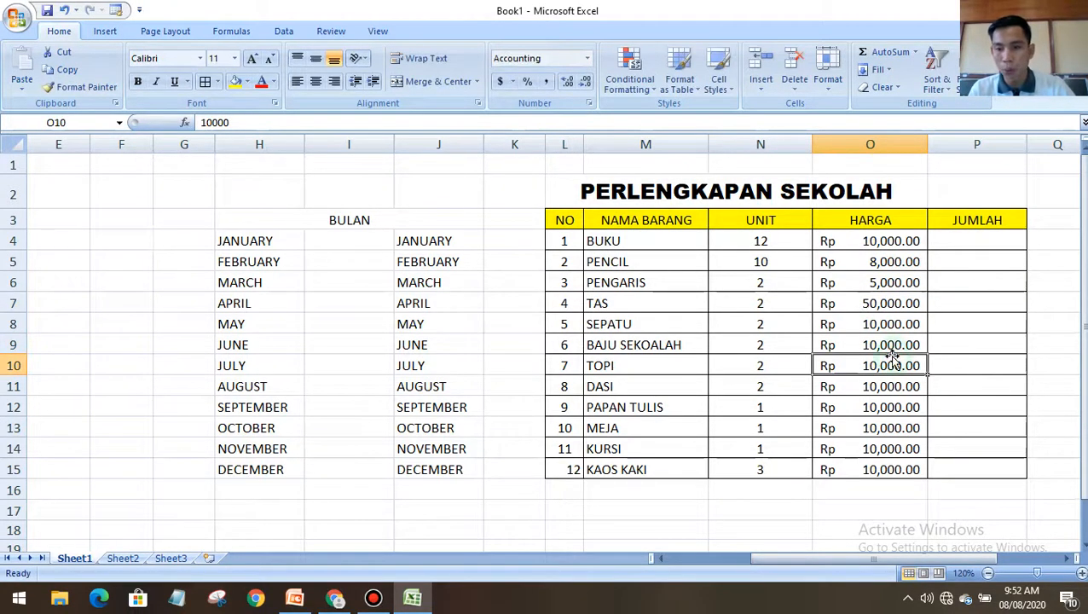
{"action": "double_click", "coordinate": [856, 322]}
{"action": "left_click_drag", "start_coordinate": [875, 323], "coordinate": [902, 328]}
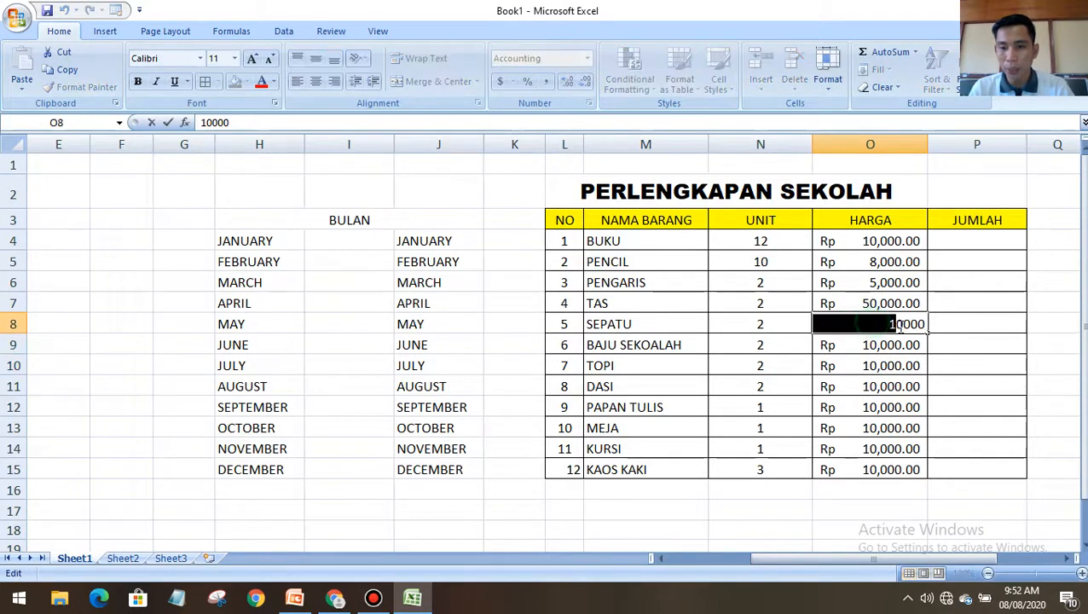
{"action": "type", "text": "100"}
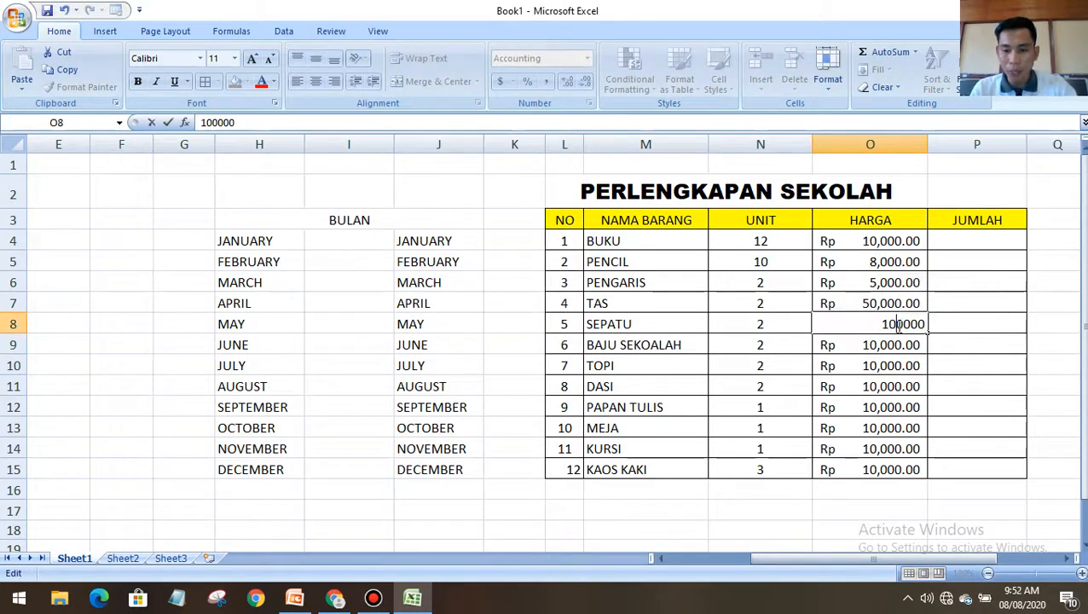
{"action": "left_click", "coordinate": [861, 357]}
Change the HARGA value for BAJU SEKOALAH in O9 to 120000
{"action": "double_click", "coordinate": [857, 346]}
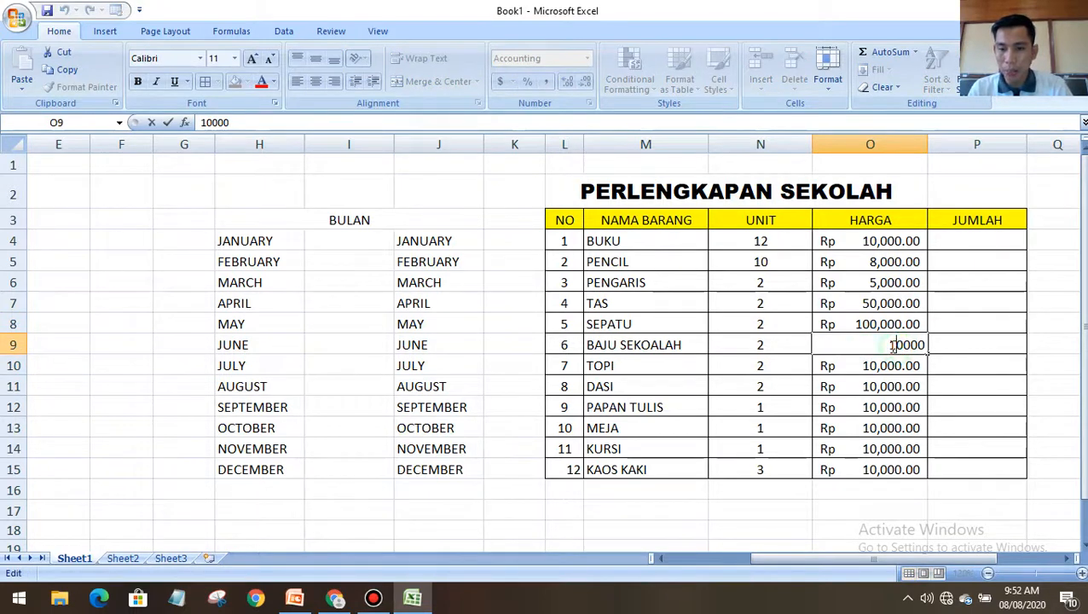
{"action": "left_click", "coordinate": [893, 344]}
{"action": "type", "text": "2"}
{"action": "key", "text": "Return"}
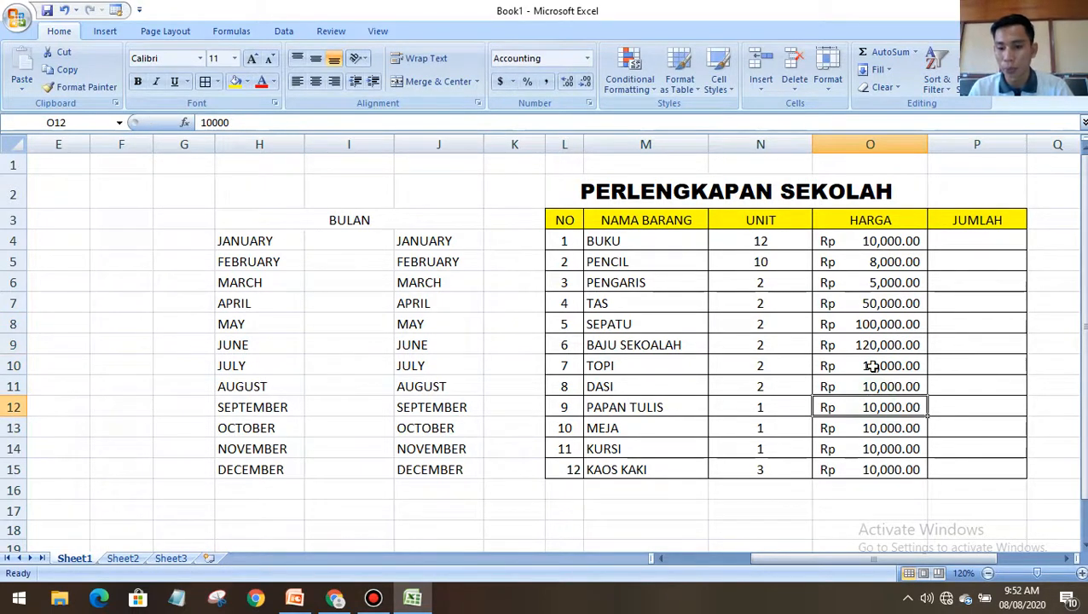
Change the HARGA value for TOPI in O10 to 35000
{"action": "double_click", "coordinate": [871, 365]}
{"action": "mouse_move", "coordinate": [894, 365]}
{"action": "left_mouse_down"}
{"action": "mouse_move", "coordinate": [885, 365]}
{"action": "mouse_move", "coordinate": [903, 365]}
{"action": "left_mouse_up"}
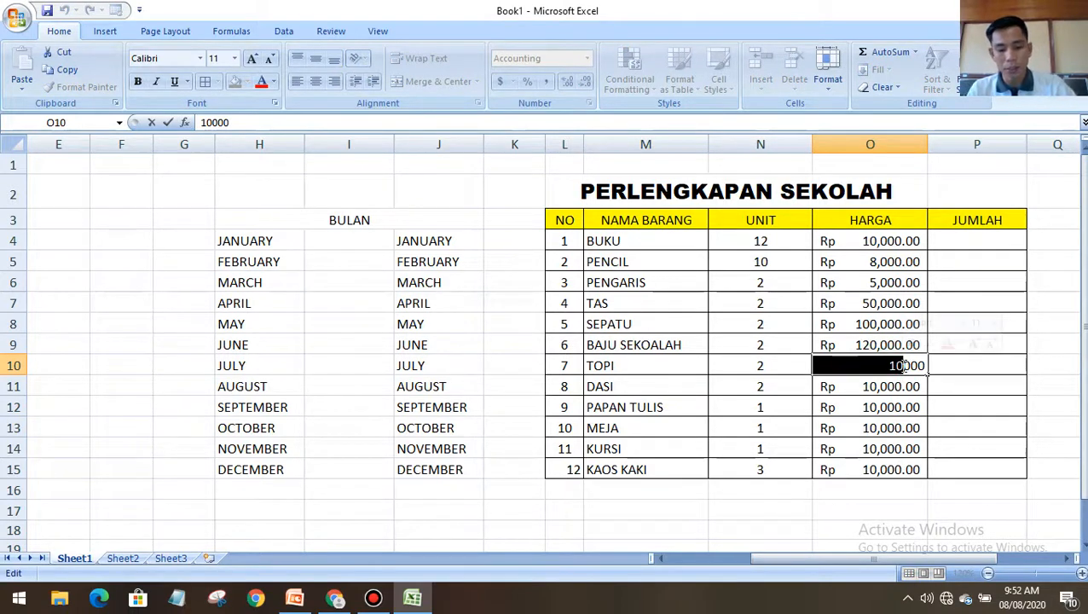
{"action": "type", "text": "50"}
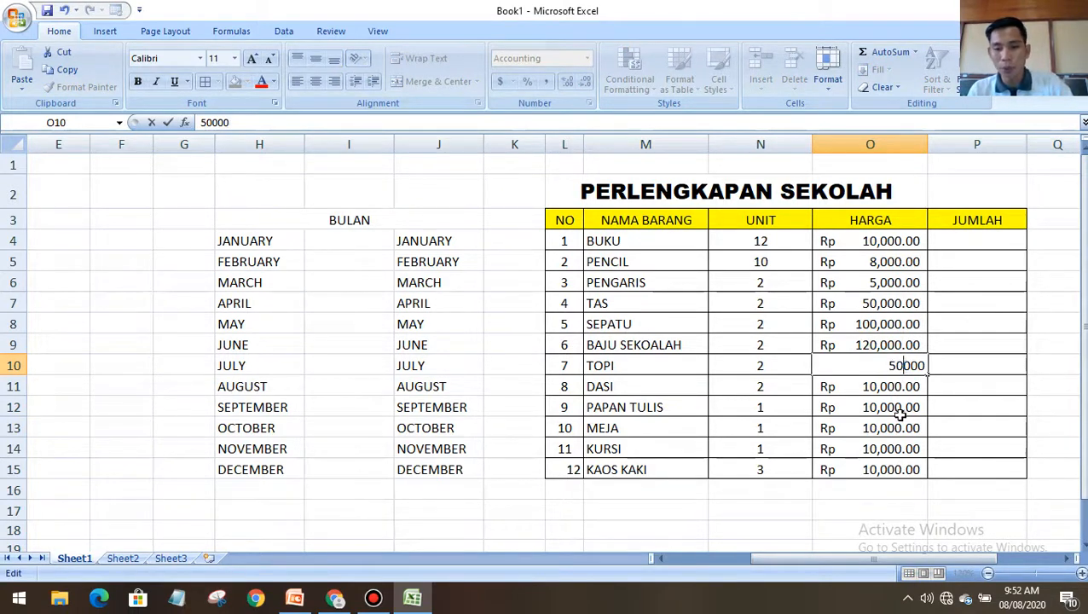
{"action": "key", "text": "BackSpace"}
{"action": "key", "text": "BackSpace"}
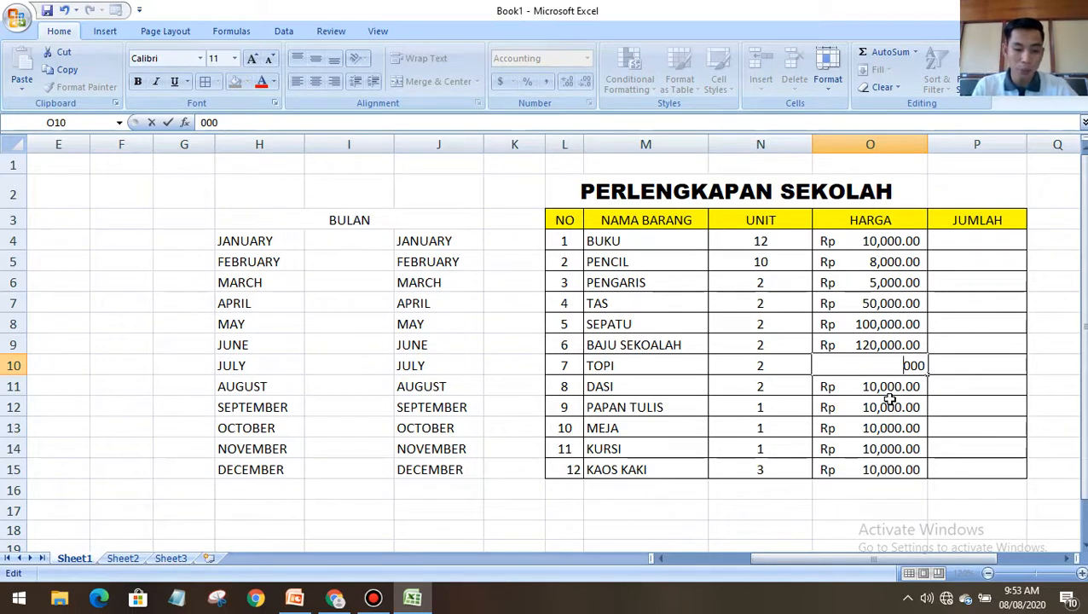
{"action": "type", "text": "35"}
{"action": "left_click", "coordinate": [917, 429]}
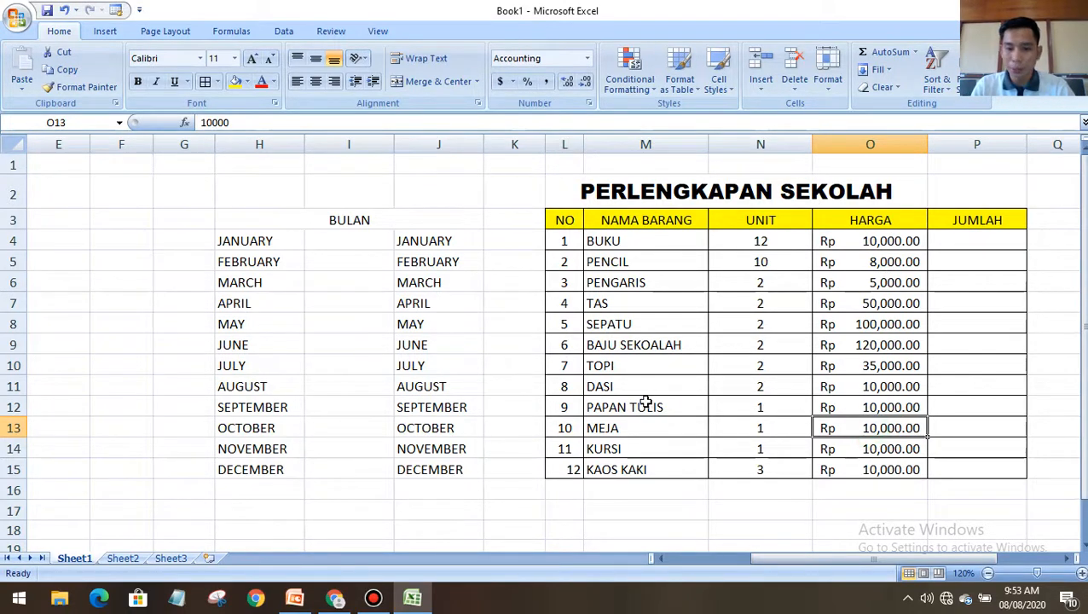
Change the HARGA values to 20000 for DASI in O11 and 500000 for PAPAN TULIS in O12
{"action": "double_click", "coordinate": [870, 385]}
{"action": "left_click_drag", "start_coordinate": [890, 387], "coordinate": [907, 387]}
{"action": "type", "text": "20000"}
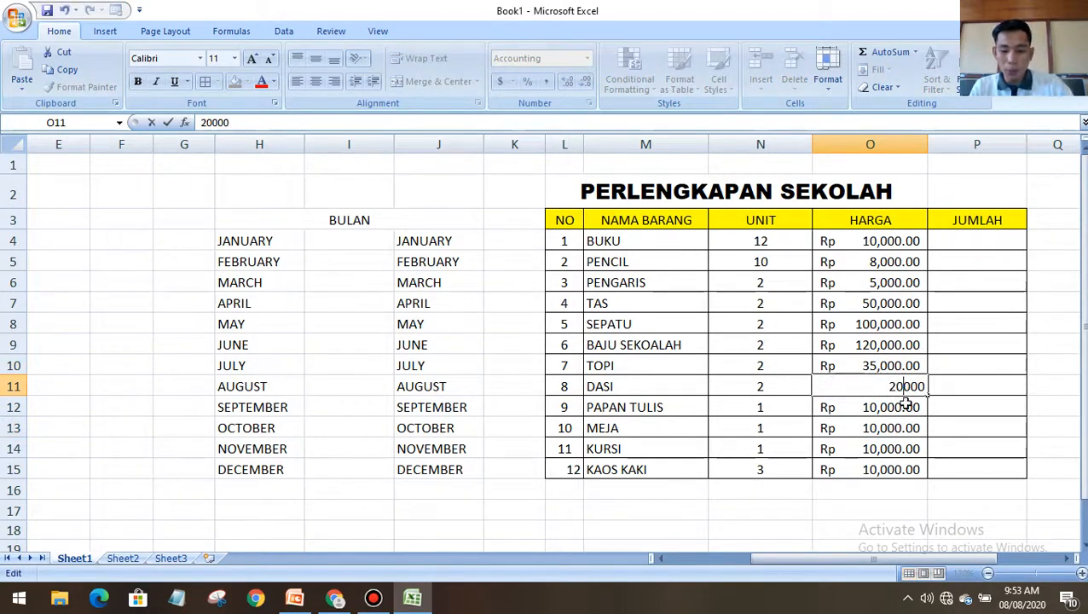
{"action": "left_click", "coordinate": [888, 421]}
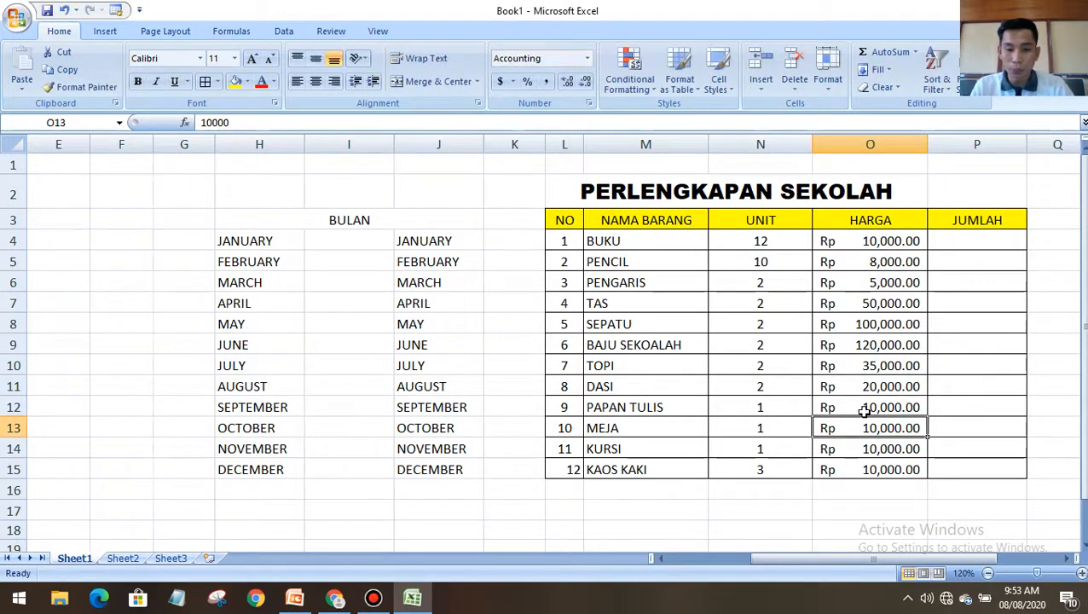
{"action": "double_click", "coordinate": [866, 409]}
{"action": "left_click_drag", "start_coordinate": [890, 408], "coordinate": [900, 407]}
{"action": "type", "text": "500000"}
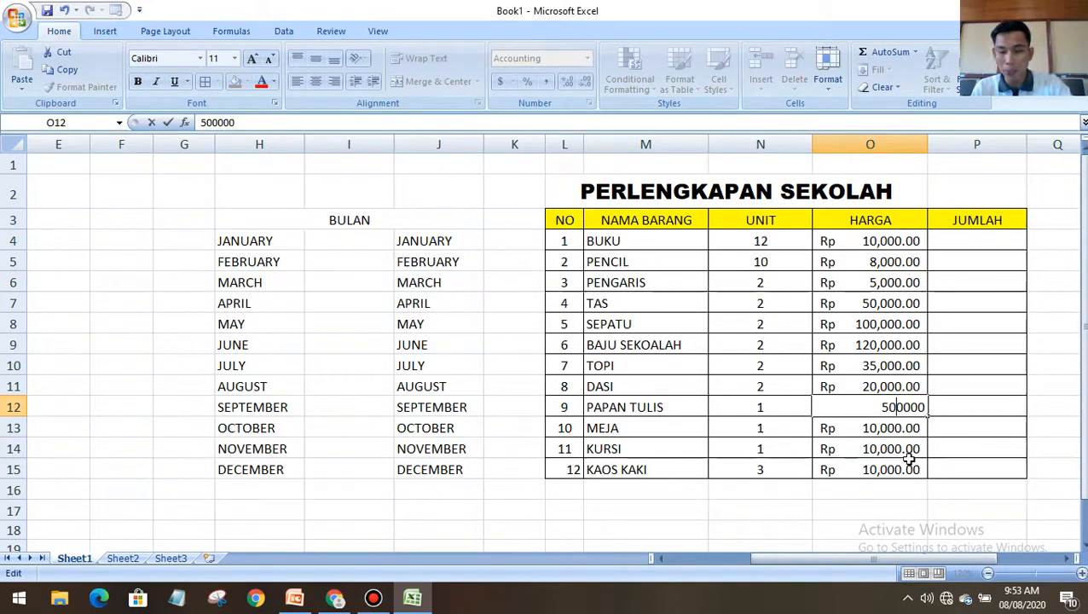
{"action": "left_click", "coordinate": [902, 469]}
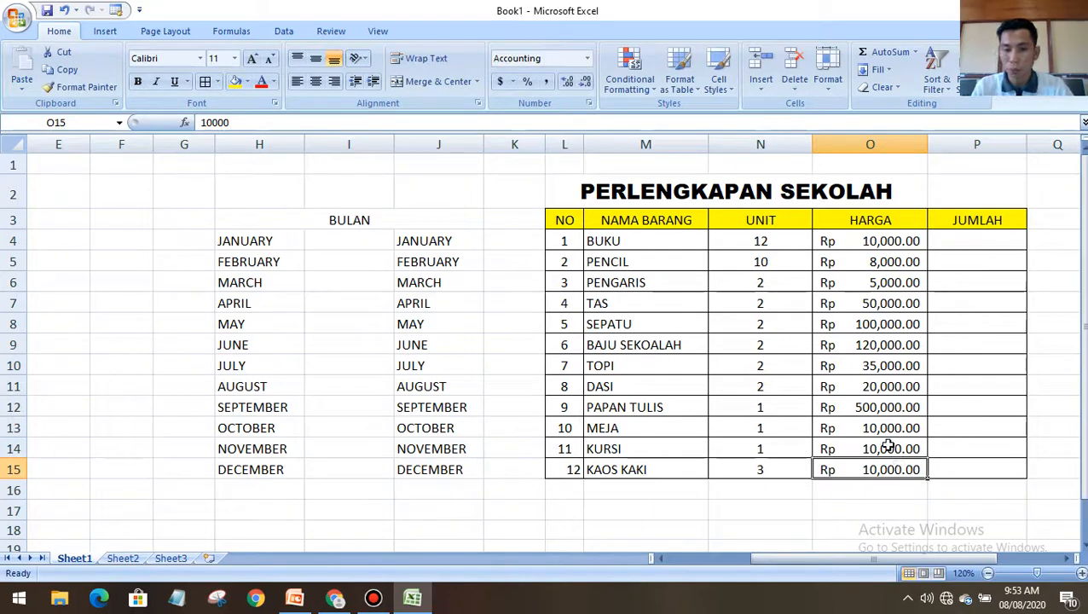
Change the HARGA value for MEJA in O13 to 200000, removing the extra zero
{"action": "scroll", "coordinate": [828, 495], "scroll_direction": "down", "scroll_amount": 2}
{"action": "scroll", "coordinate": [832, 486], "scroll_direction": "up", "scroll_amount": 1}
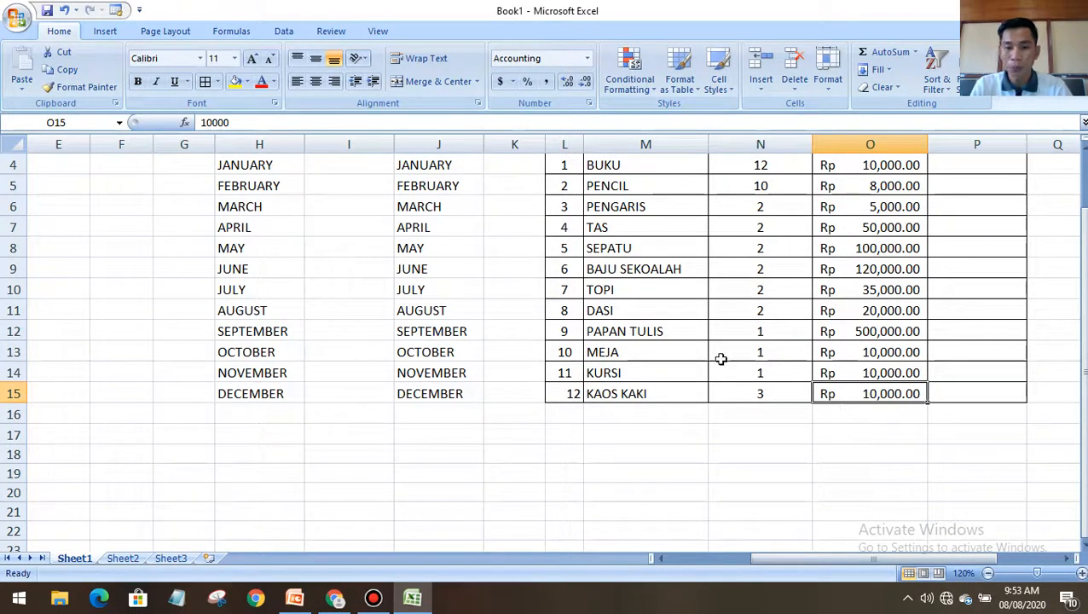
{"action": "double_click", "coordinate": [870, 352]}
{"action": "left_click_drag", "start_coordinate": [880, 353], "coordinate": [900, 360]}
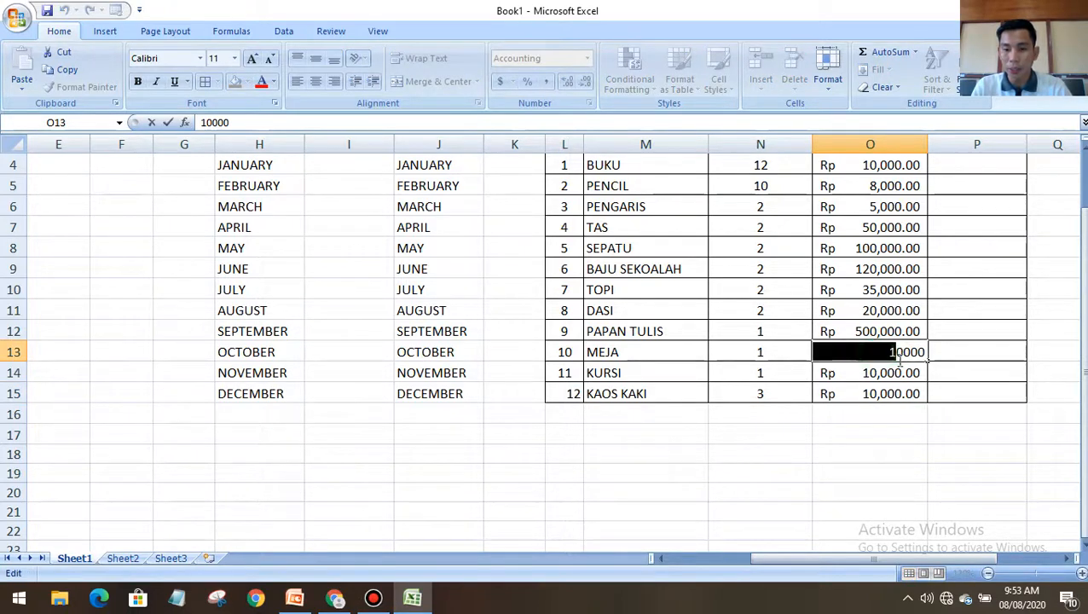
{"action": "type", "text": "2,0"}
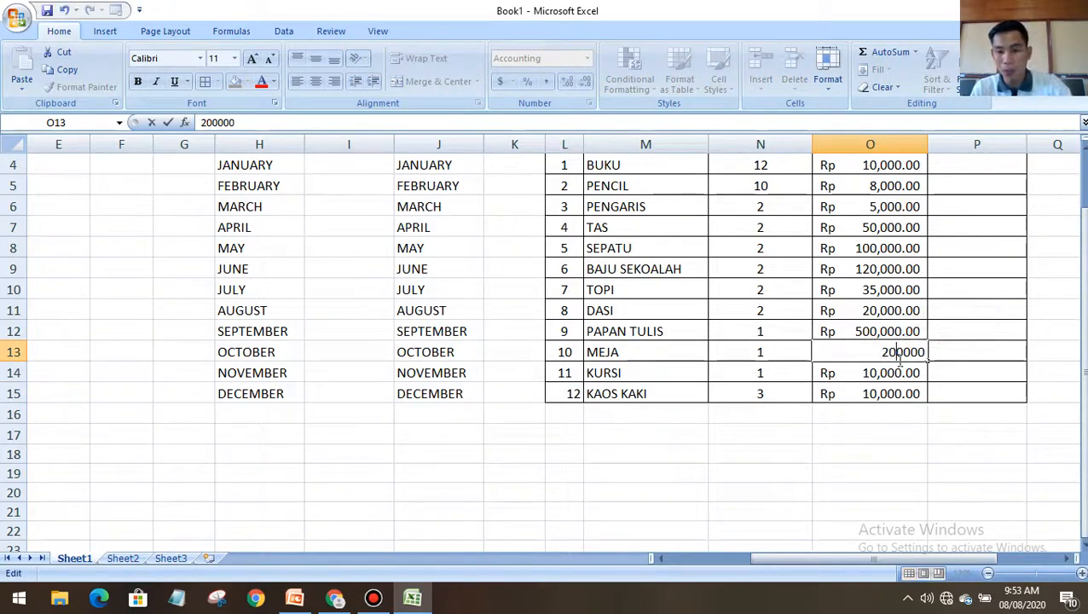
{"action": "type", "text": "0"}
{"action": "left_click", "coordinate": [861, 414]}
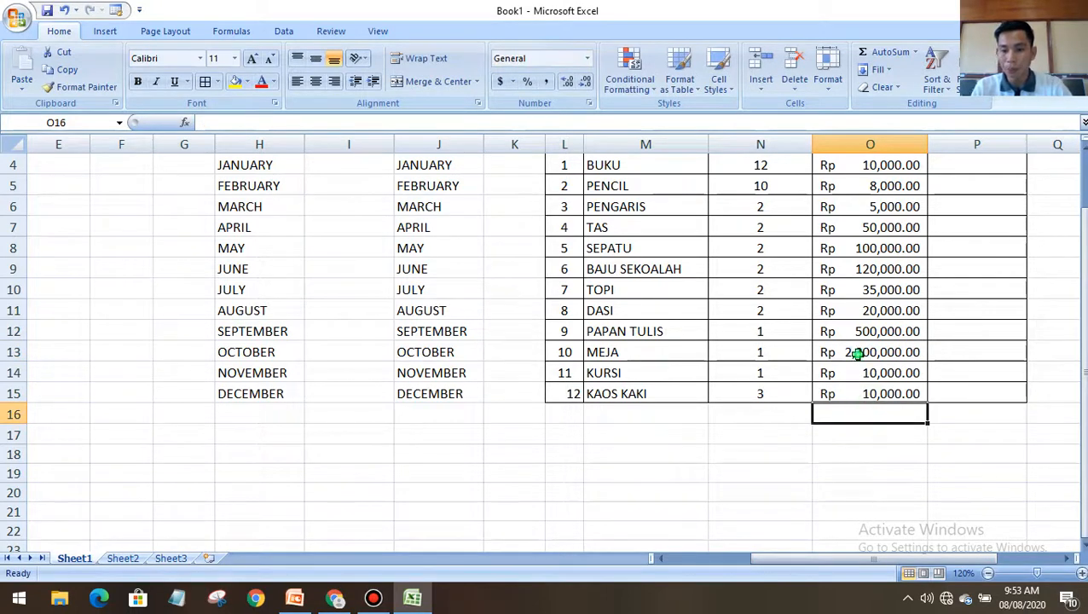
{"action": "double_click", "coordinate": [859, 354]}
{"action": "left_click", "coordinate": [889, 352]}
{"action": "key", "text": "BackSpace"}
{"action": "left_click", "coordinate": [891, 397]}
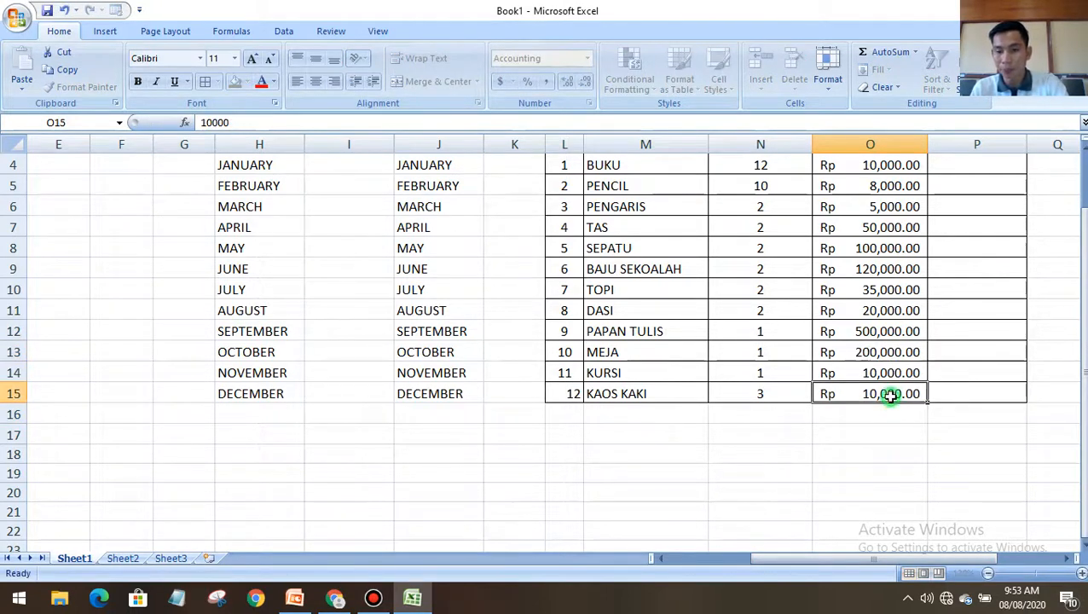
Change the HARGA value for KURSI in O14 to 150000, correcting any surplus zero
{"action": "double_click", "coordinate": [868, 375]}
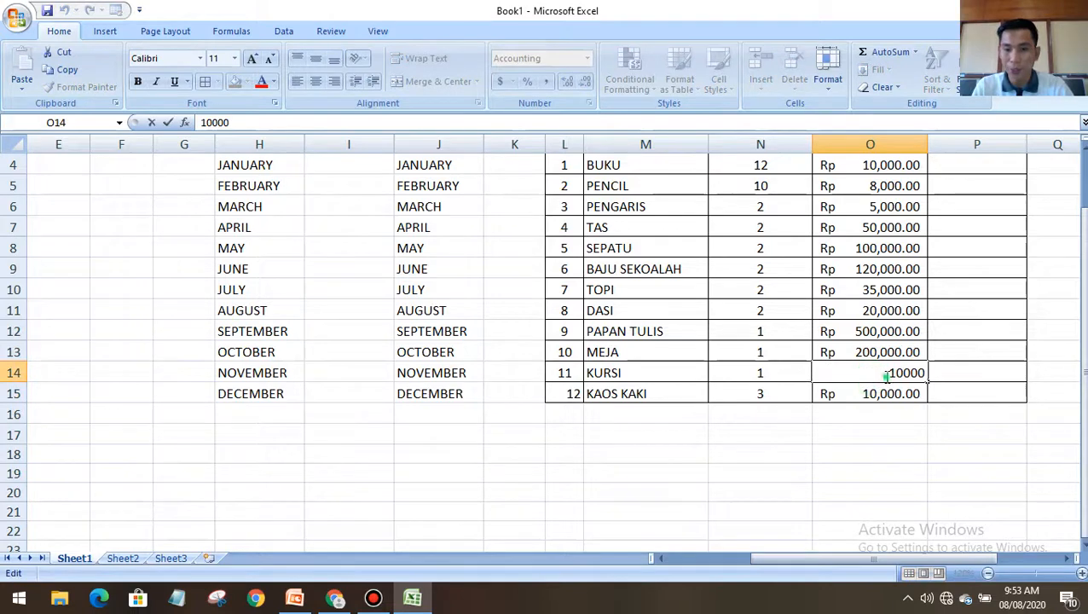
{"action": "left_click_drag", "start_coordinate": [887, 376], "coordinate": [895, 374]}
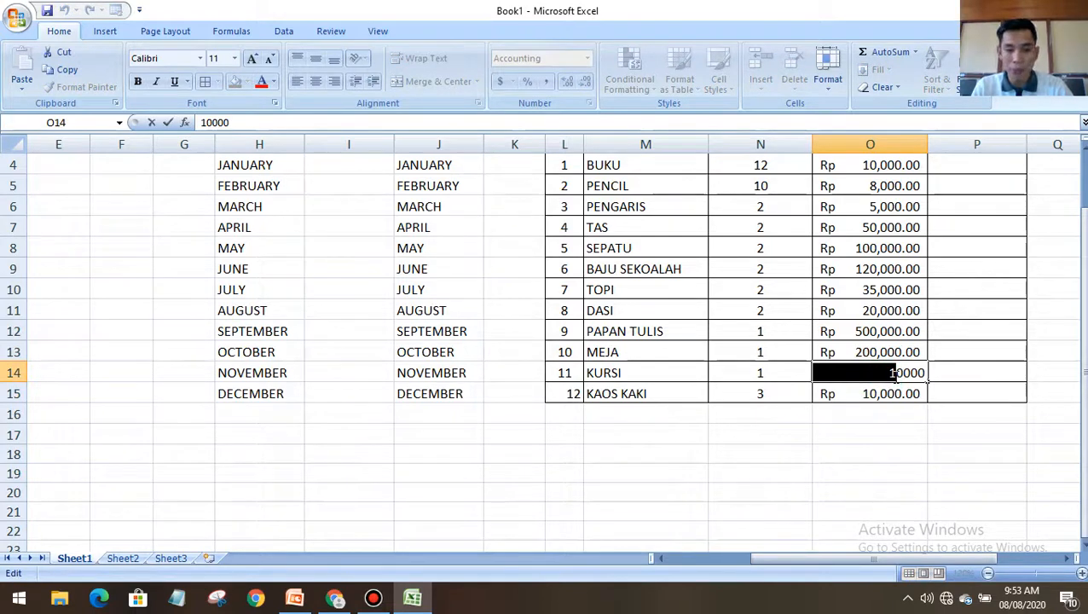
{"action": "type", "text": "150"}
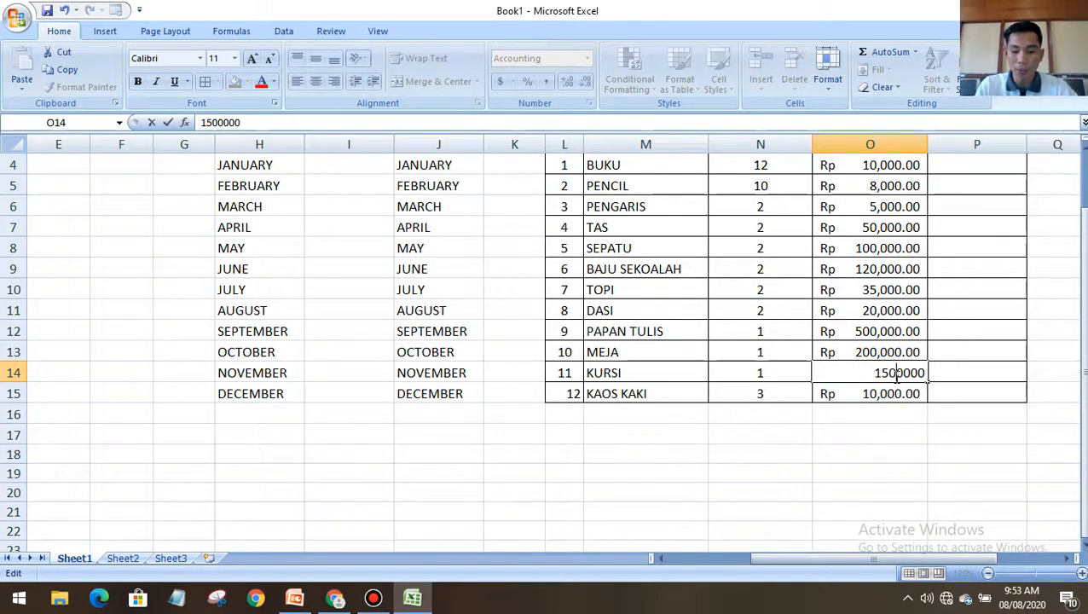
{"action": "key", "text": "Return"}
{"action": "double_click", "coordinate": [892, 373]}
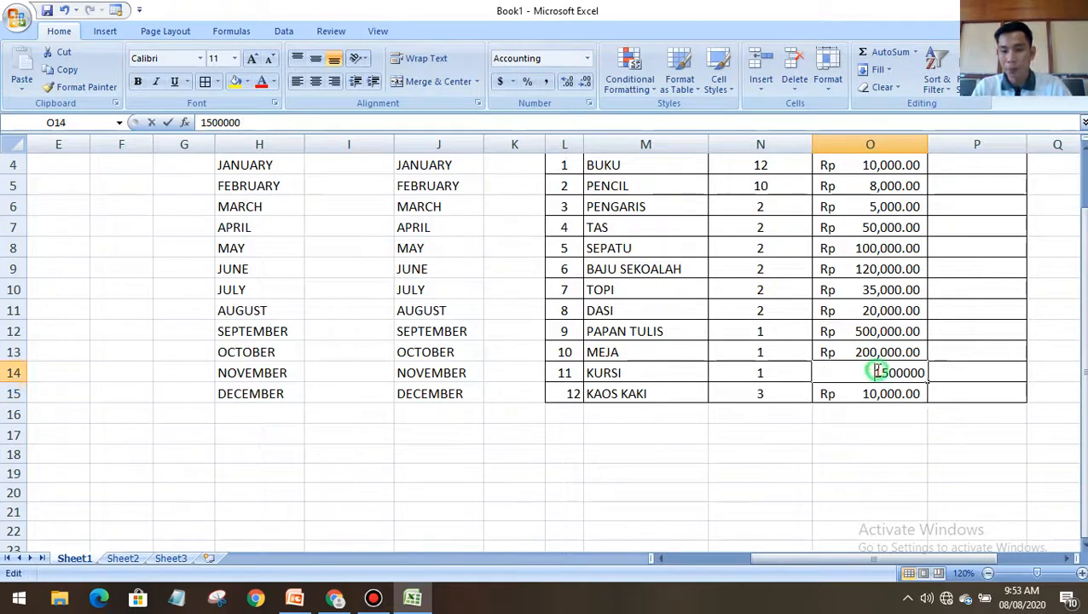
{"action": "key", "text": "BackSpace"}
{"action": "key", "text": "Return"}
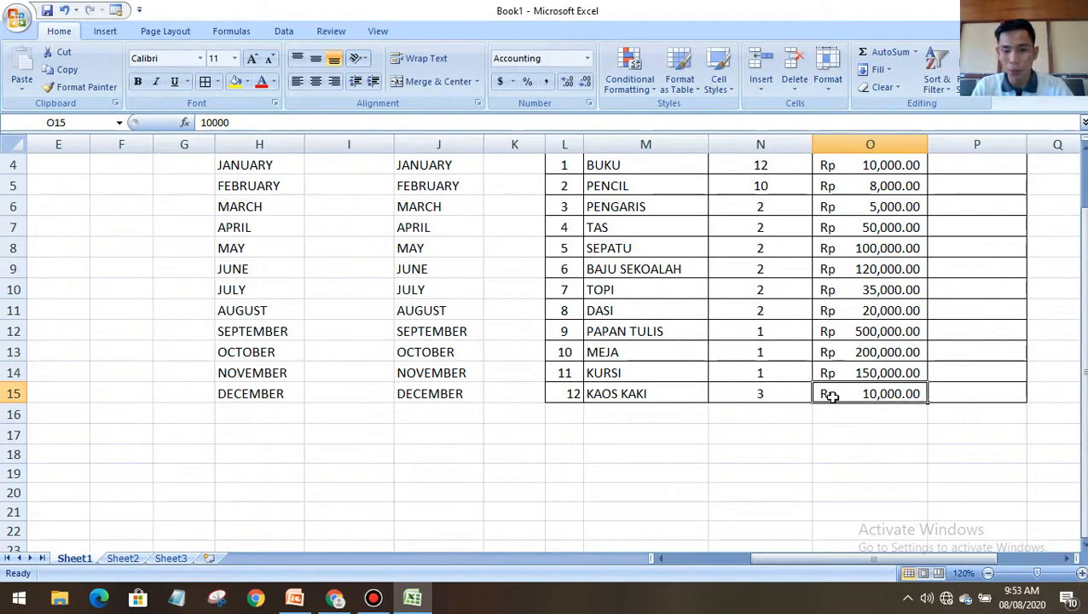
Change the HARGA value for KAOS KAKI in O15 to 20000
{"action": "double_click", "coordinate": [872, 390]}
{"action": "left_click_drag", "start_coordinate": [879, 391], "coordinate": [902, 394]}
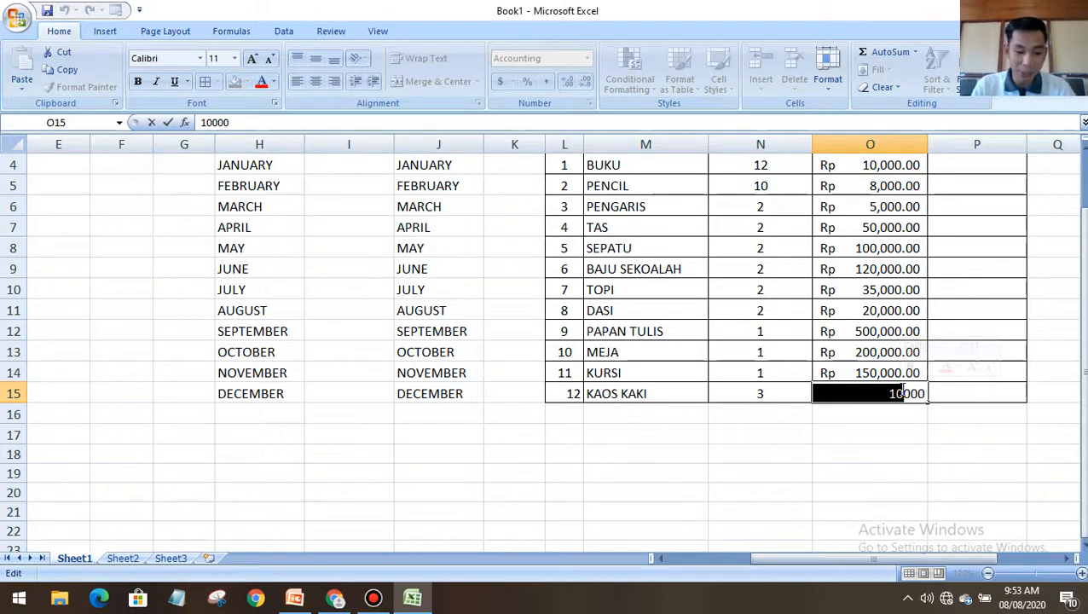
{"action": "type", "text": "2"}
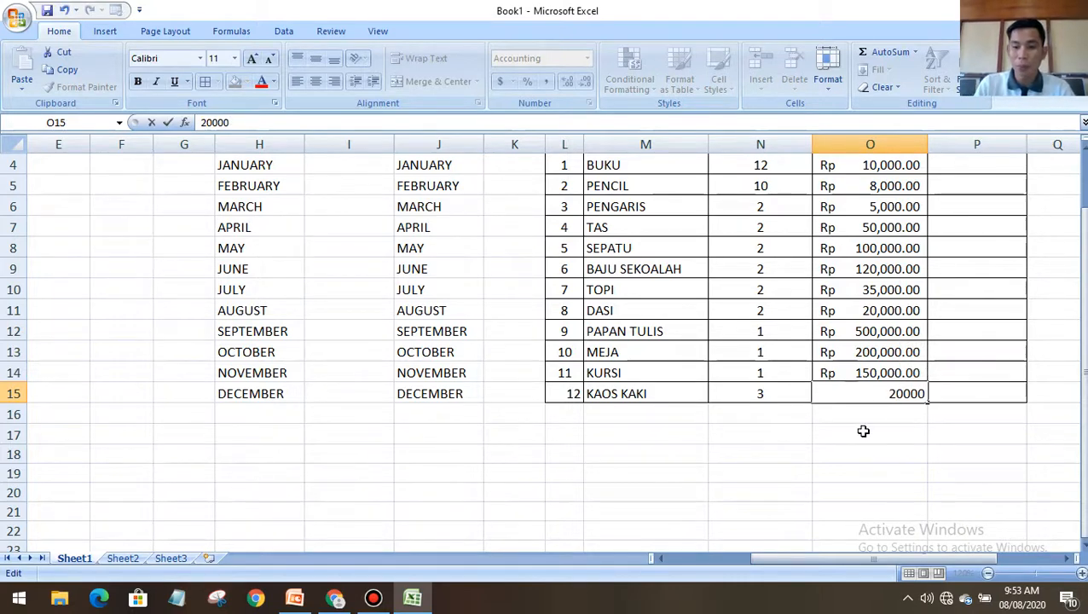
{"action": "left_click", "coordinate": [864, 431]}
Review the PERLENGKAPAN SEKOLAH table from its headers down to the empty rows beneath KAOS KAKI
{"action": "scroll", "coordinate": [920, 385], "scroll_direction": "up", "scroll_amount": 1}
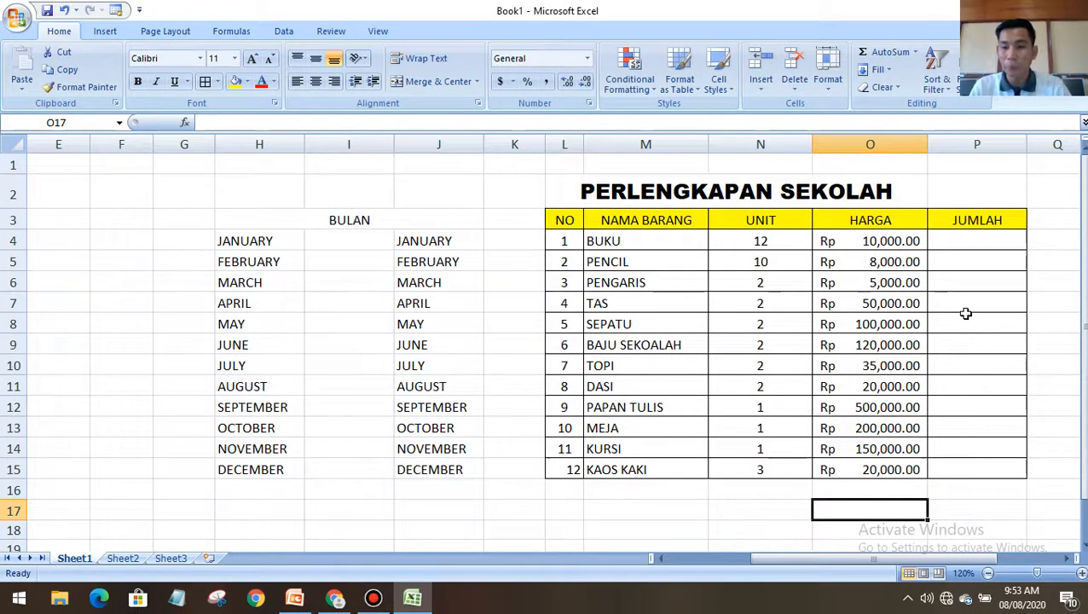
{"action": "scroll", "coordinate": [872, 345], "scroll_direction": "down", "scroll_amount": 2}
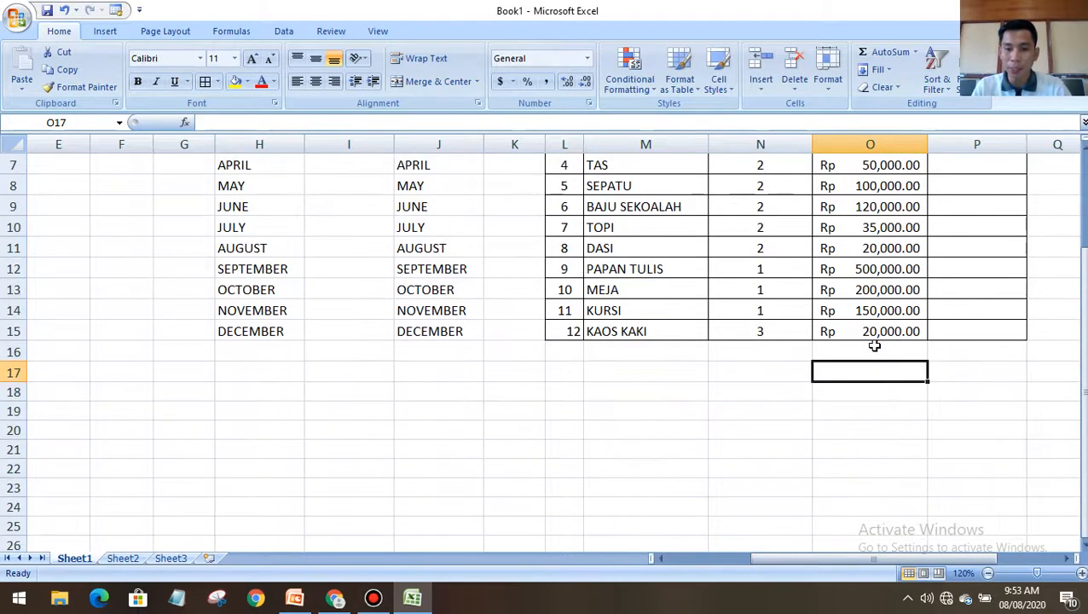
{"action": "scroll", "coordinate": [898, 333], "scroll_direction": "up", "scroll_amount": 2}
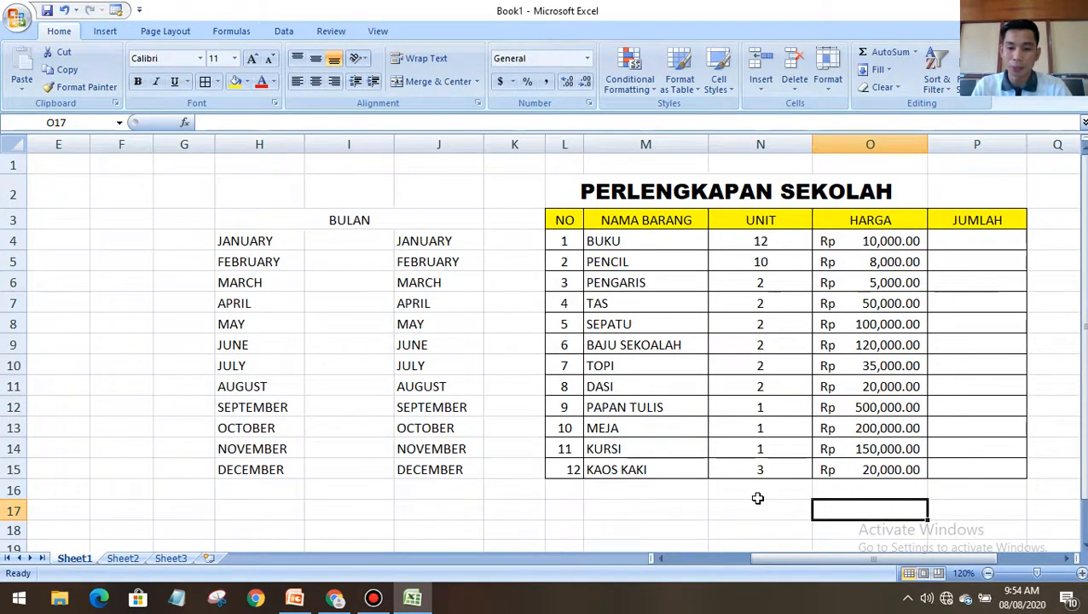
{"action": "left_click", "coordinate": [716, 491]}
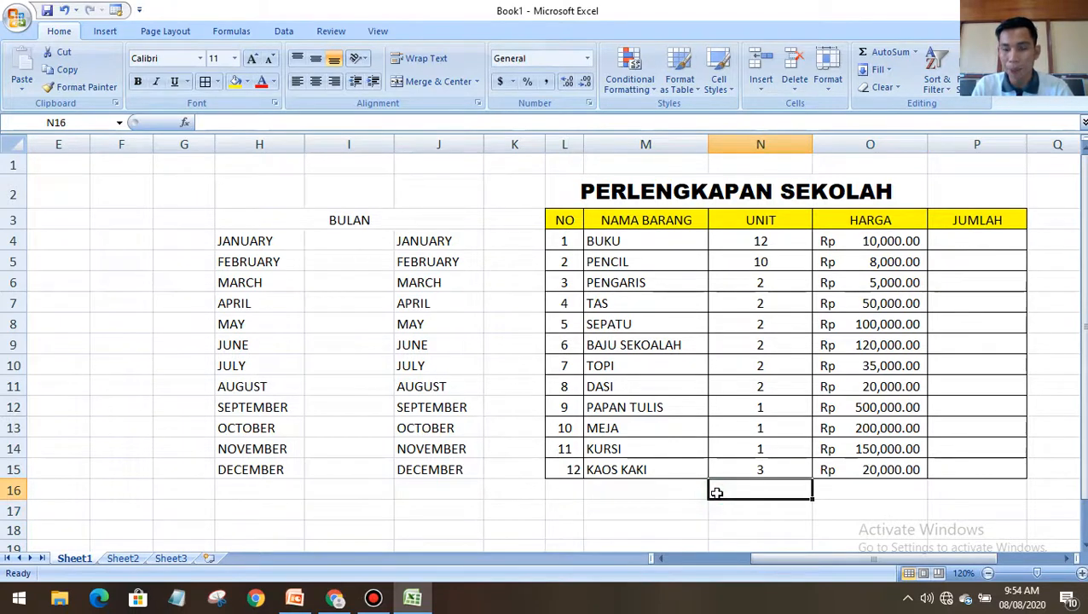
{"action": "scroll", "coordinate": [719, 493], "scroll_direction": "down", "scroll_amount": 1}
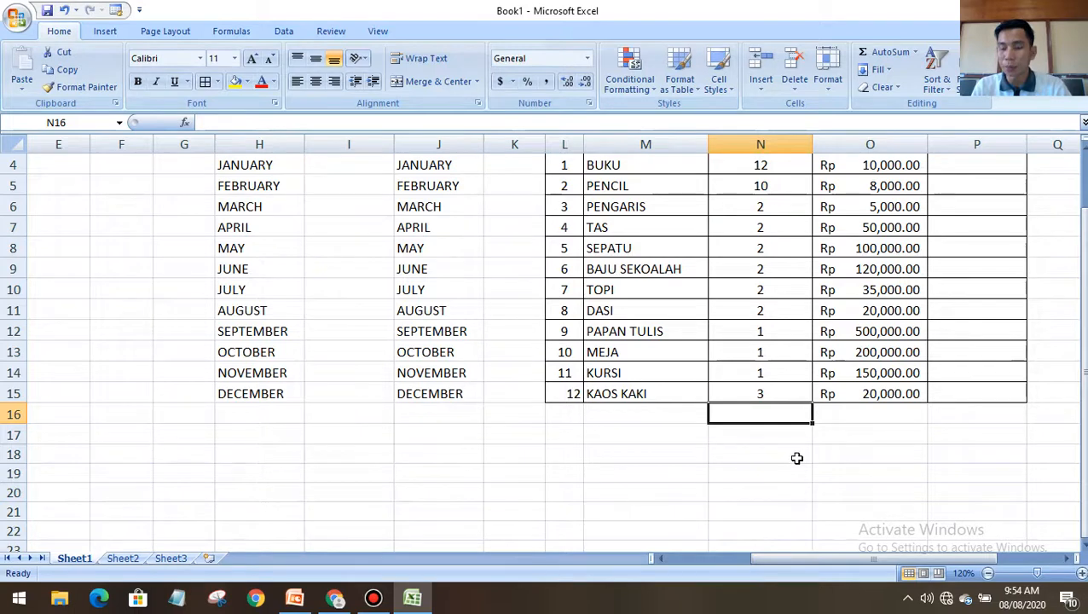
{"action": "left_click", "coordinate": [727, 435]}
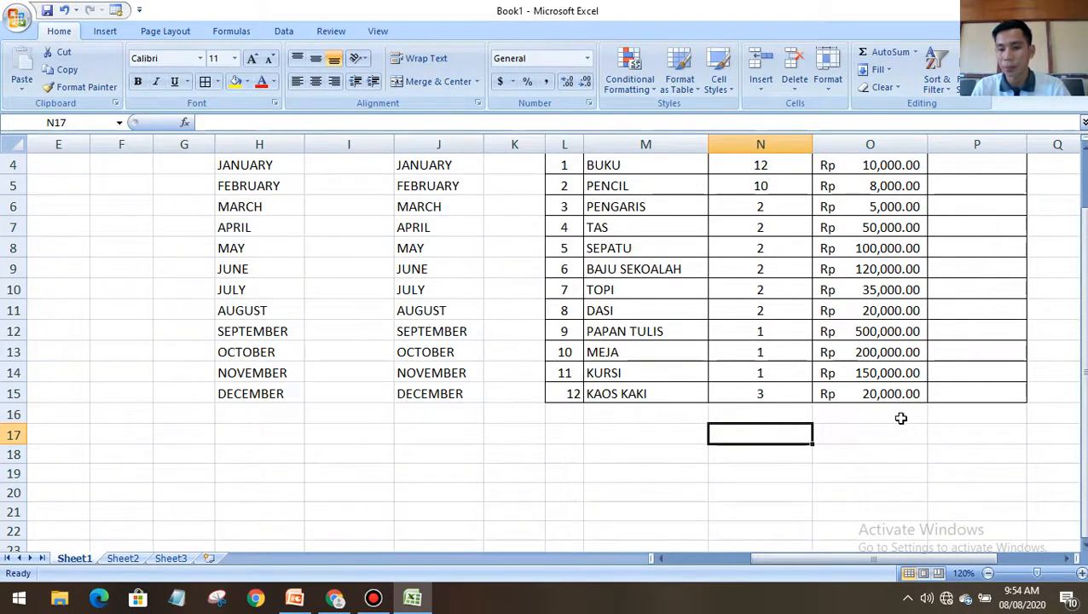
{"action": "scroll", "coordinate": [900, 418], "scroll_direction": "up", "scroll_amount": 1}
{"action": "scroll", "coordinate": [892, 311], "scroll_direction": "down", "scroll_amount": 1}
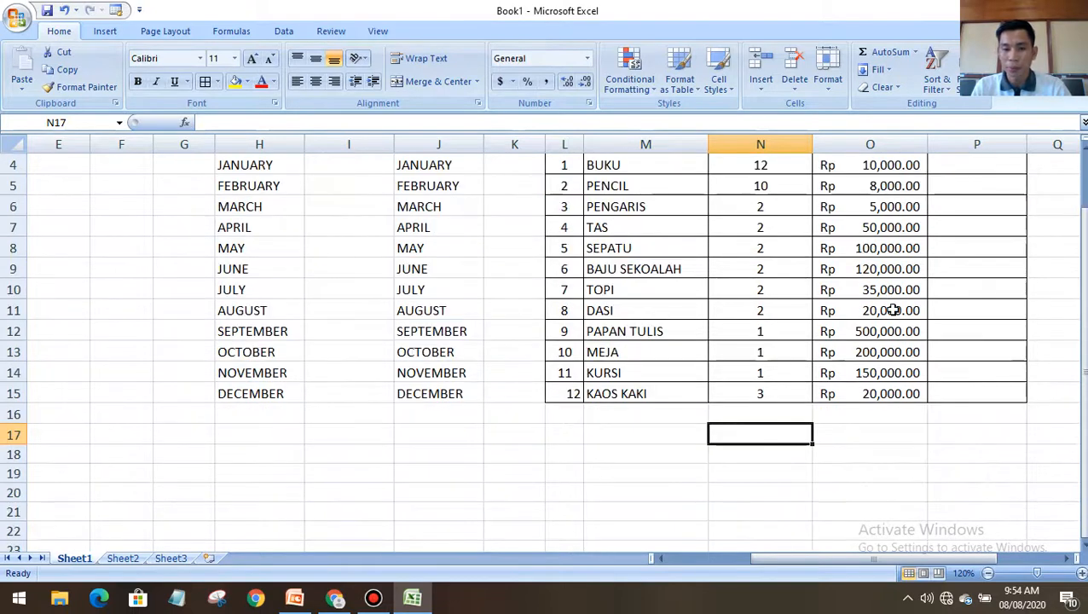
Enter the summary labels JUMLAH, RATA, MAX and MIN in M16 to M19 below the item list
{"action": "left_click", "coordinate": [628, 413]}
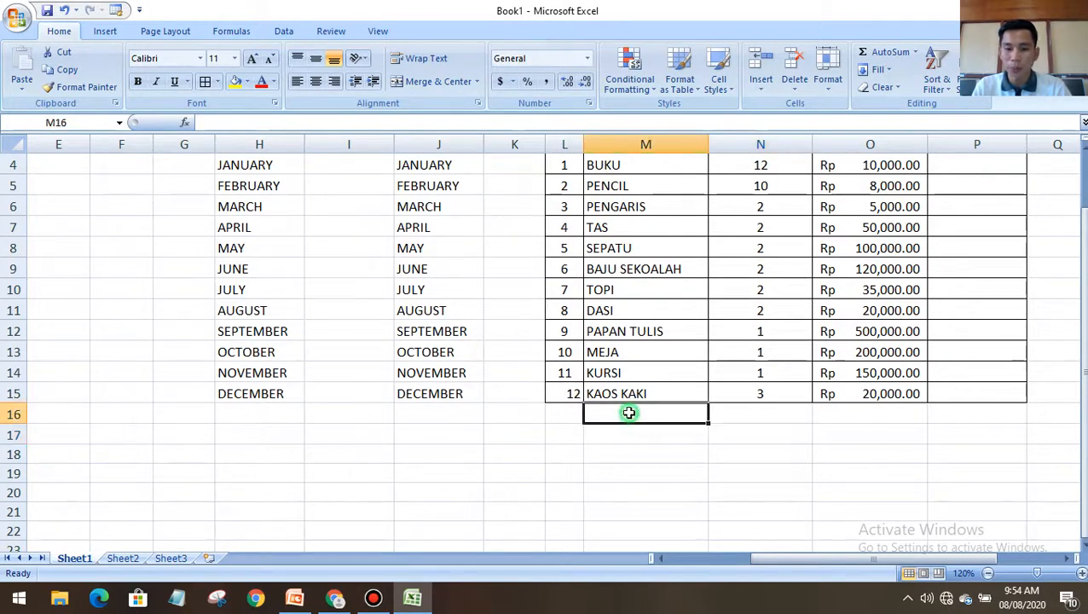
{"action": "type", "text": "JUML"}
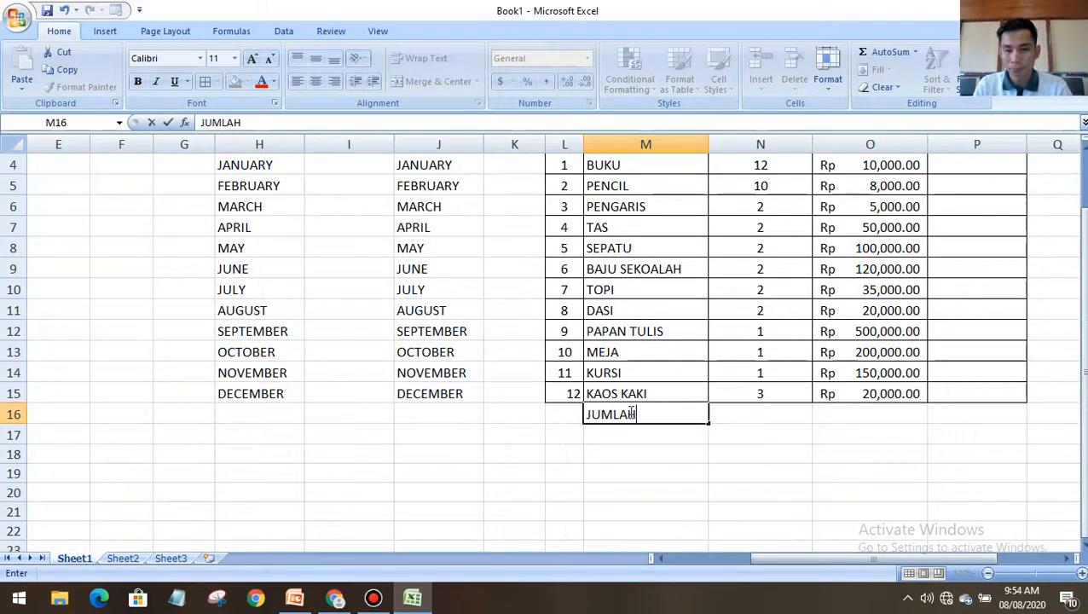
{"action": "type", "text": "AH"}
{"action": "key", "text": "Return"}
{"action": "type", "text": "RATA"}
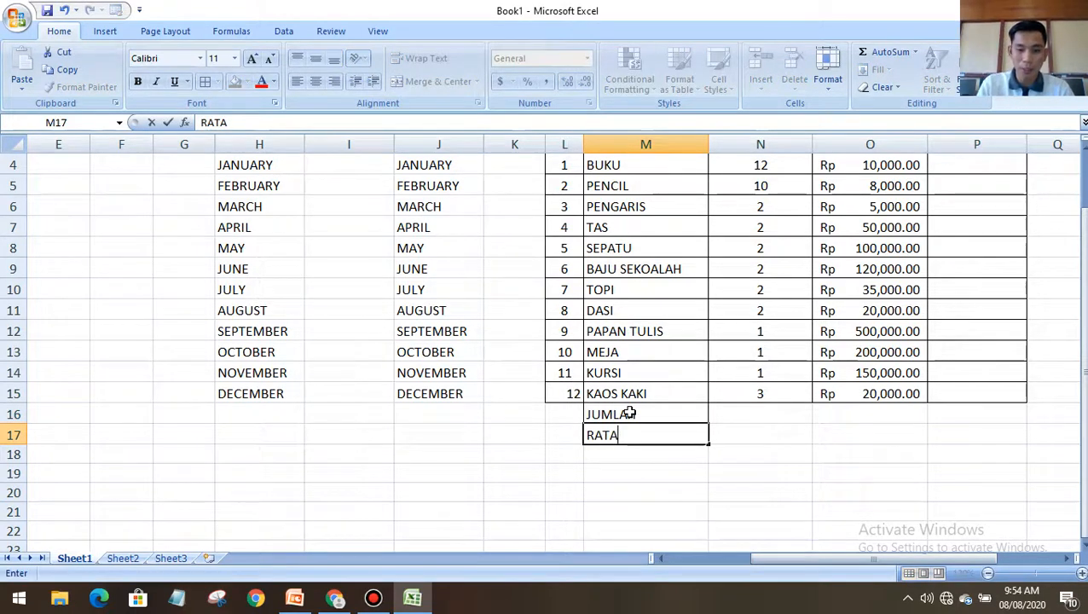
{"action": "key", "text": "Return"}
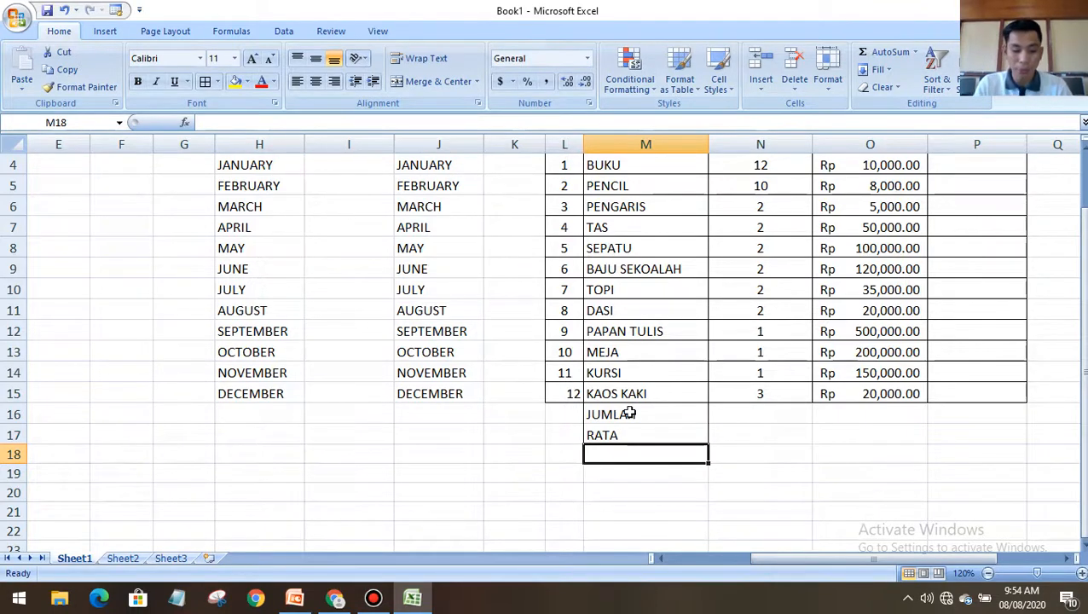
{"action": "type", "text": "MAX"}
{"action": "key", "text": "Return"}
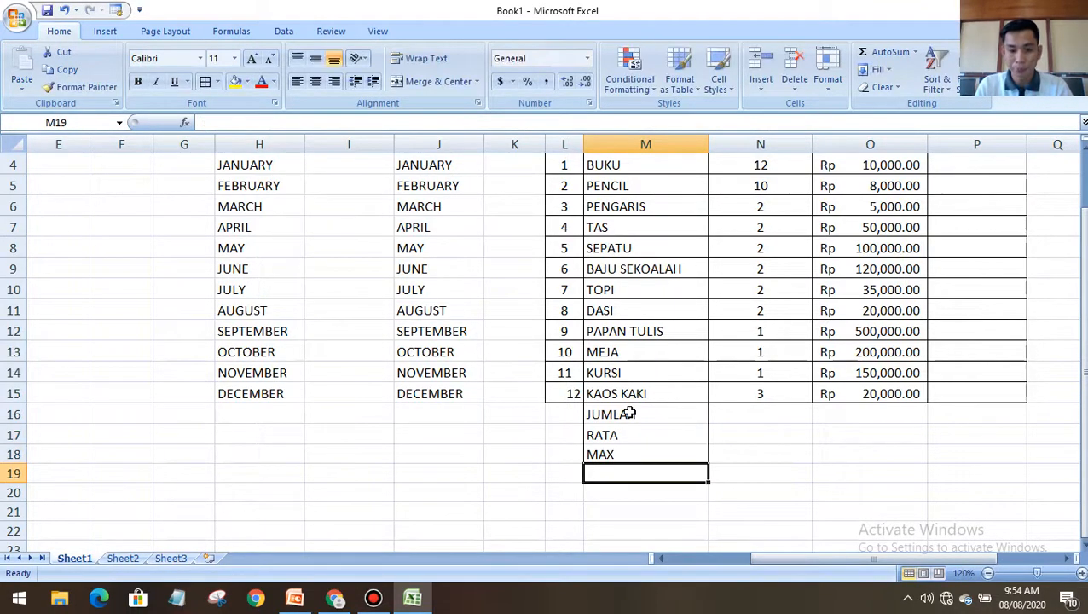
{"action": "type", "text": "MIN"}
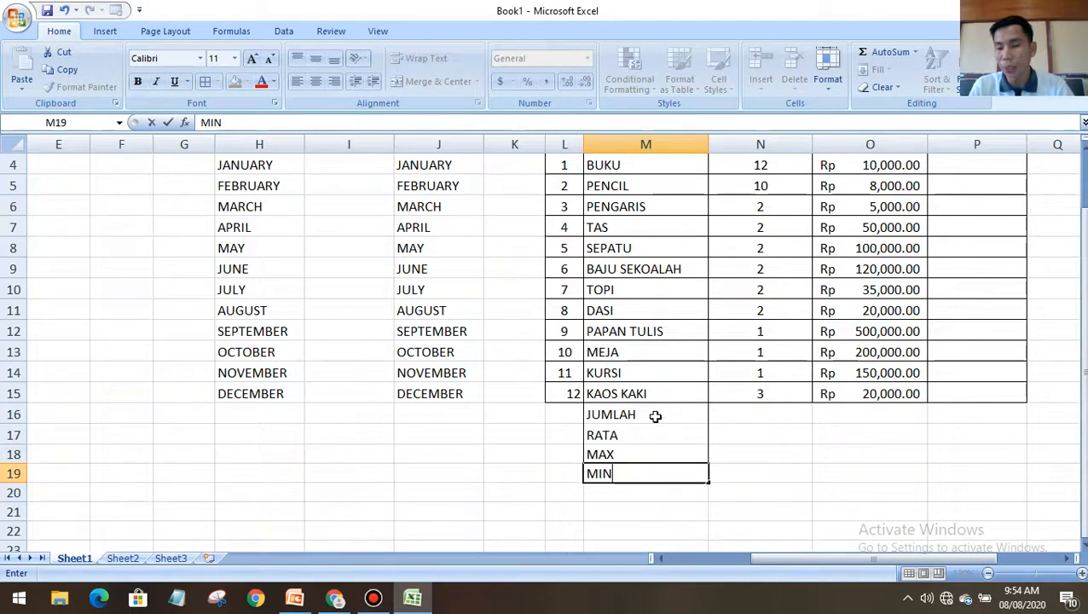
{"action": "left_click", "coordinate": [771, 460]}
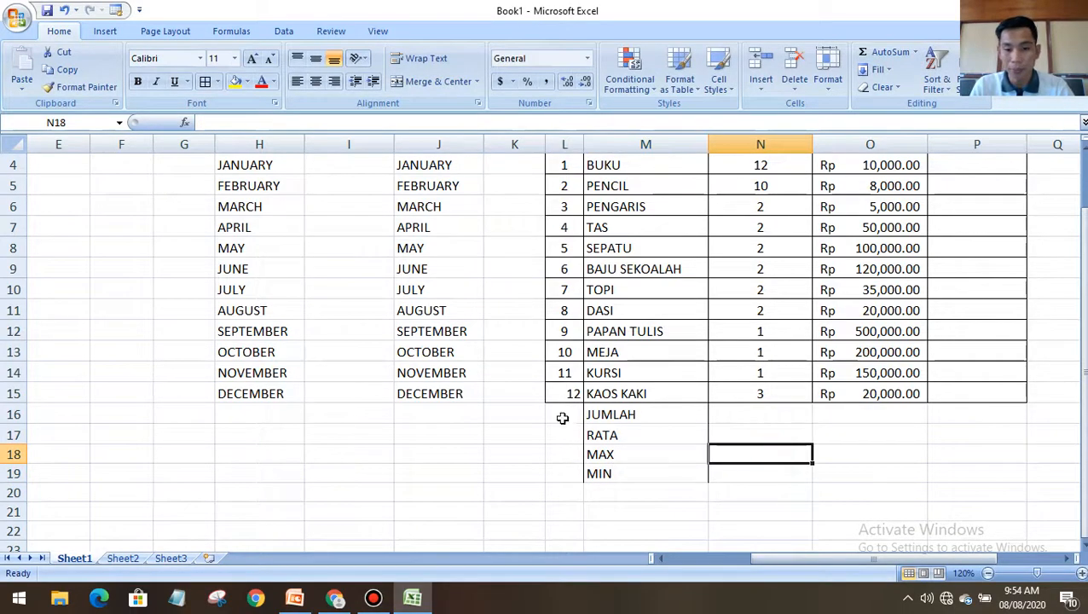
Merge and center L16:M16 around the JUMLAH label and fill the merged format down to row 19
{"action": "left_click_drag", "start_coordinate": [556, 414], "coordinate": [635, 412]}
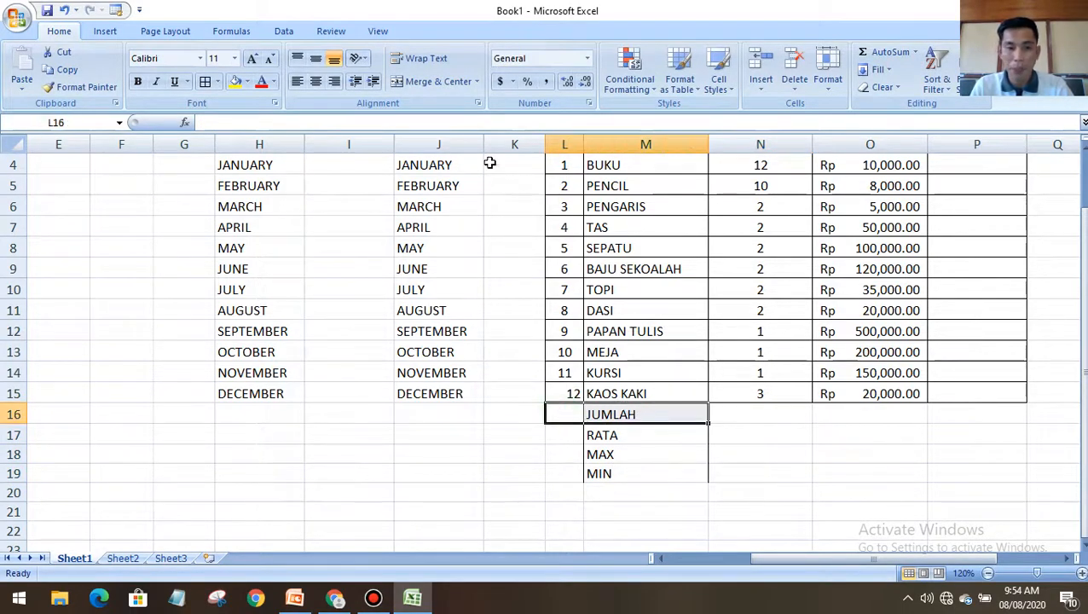
{"action": "left_click", "coordinate": [430, 84]}
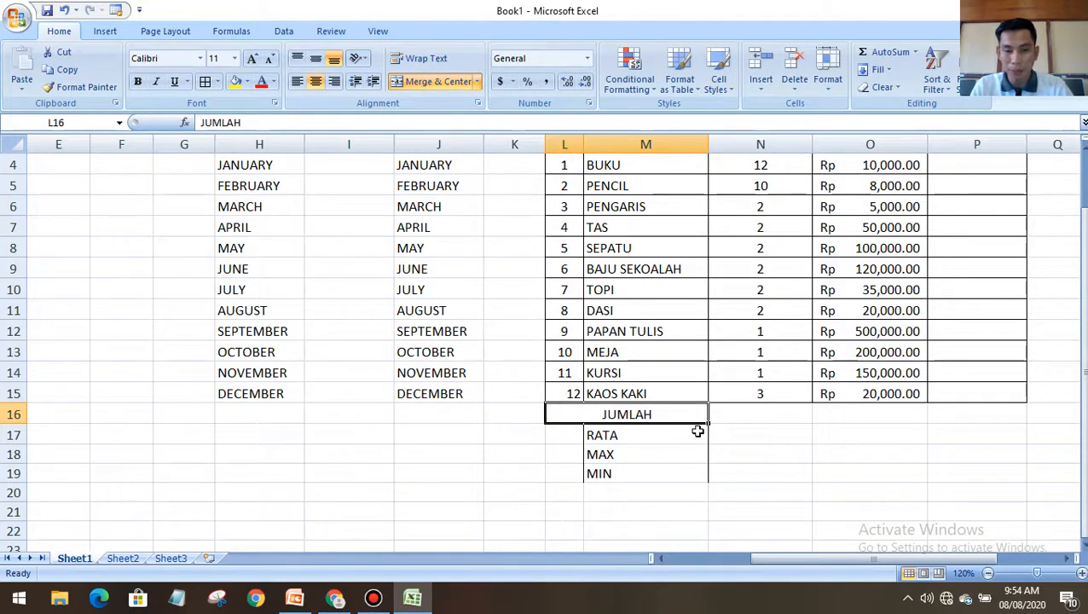
{"action": "left_click_drag", "start_coordinate": [708, 421], "coordinate": [712, 483]}
Replace the label in merged cell L17 with RATA-RATA
{"action": "double_click", "coordinate": [612, 435]}
{"action": "left_click_drag", "start_coordinate": [603, 435], "coordinate": [668, 438]}
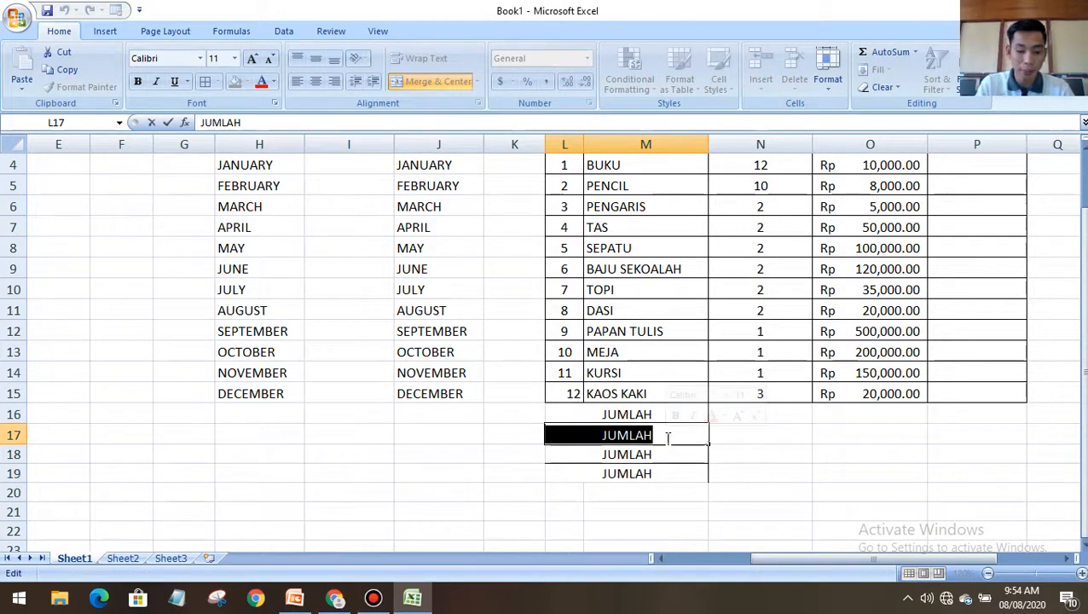
{"action": "type", "text": "RATA-RATA"}
Clear the copied JUMLAH label from merged cell L18
{"action": "double_click", "coordinate": [658, 454]}
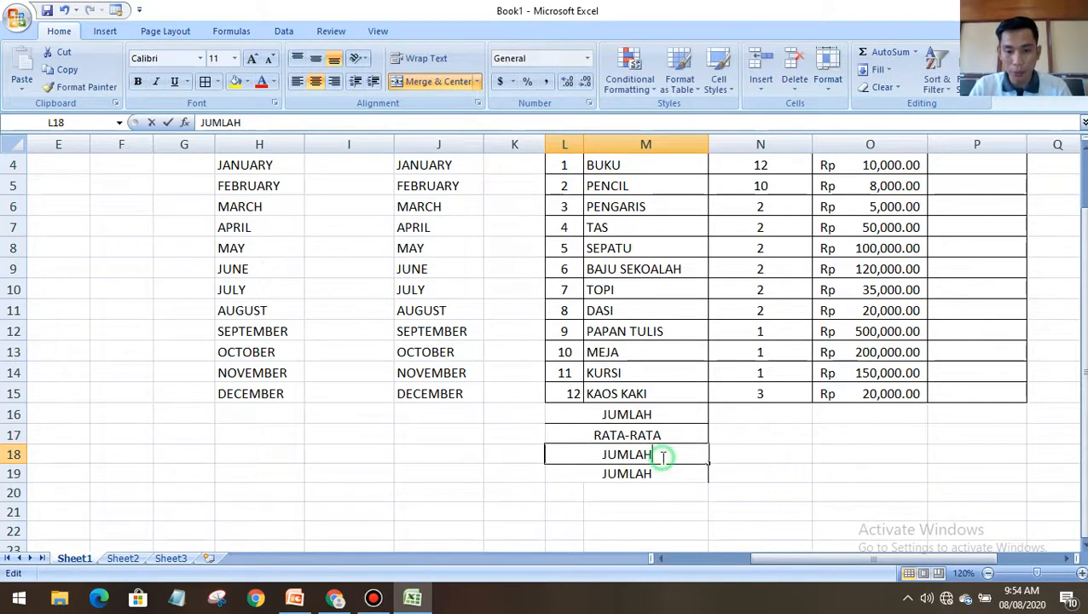
{"action": "left_click_drag", "start_coordinate": [600, 454], "coordinate": [664, 468]}
{"action": "left_click_drag", "start_coordinate": [598, 454], "coordinate": [671, 462]}
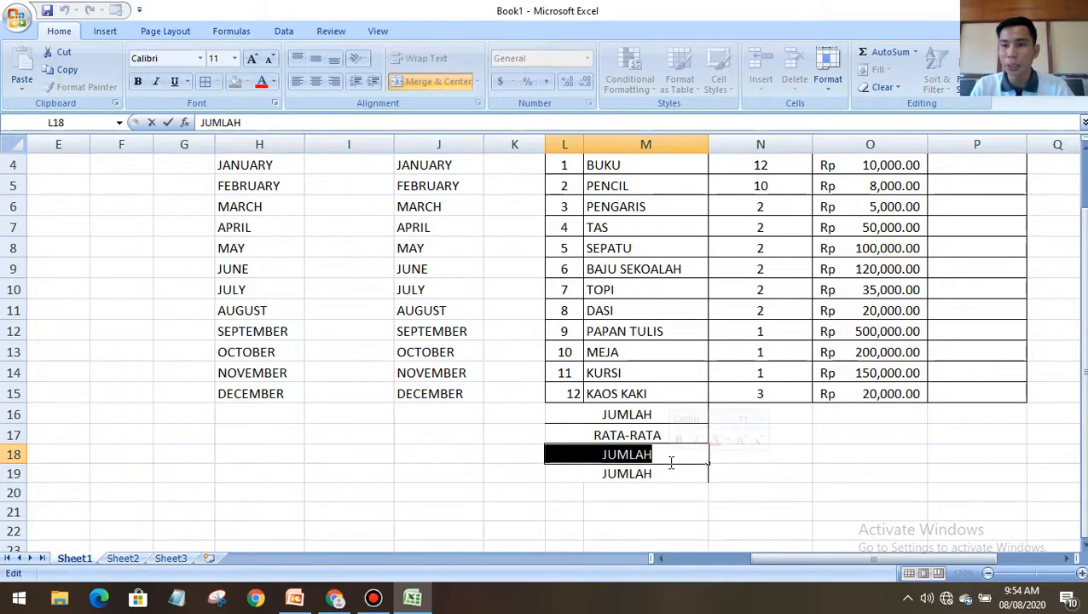
{"action": "type", "text": "MAX"}
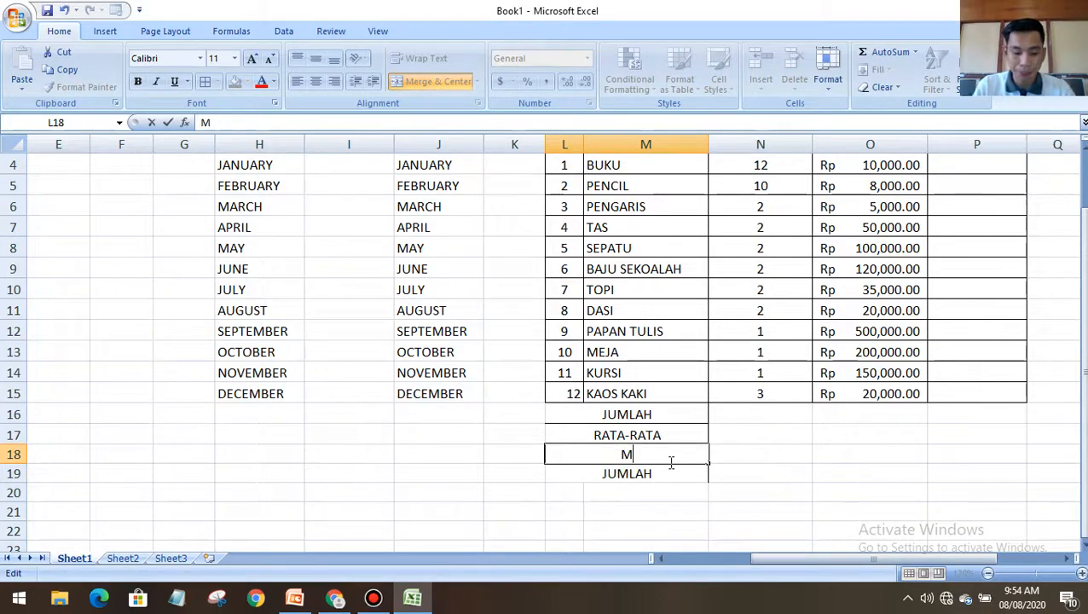
{"action": "key", "text": "BackSpace"}
{"action": "key", "text": "BackSpace"}
{"action": "key", "text": "BackSpace"}
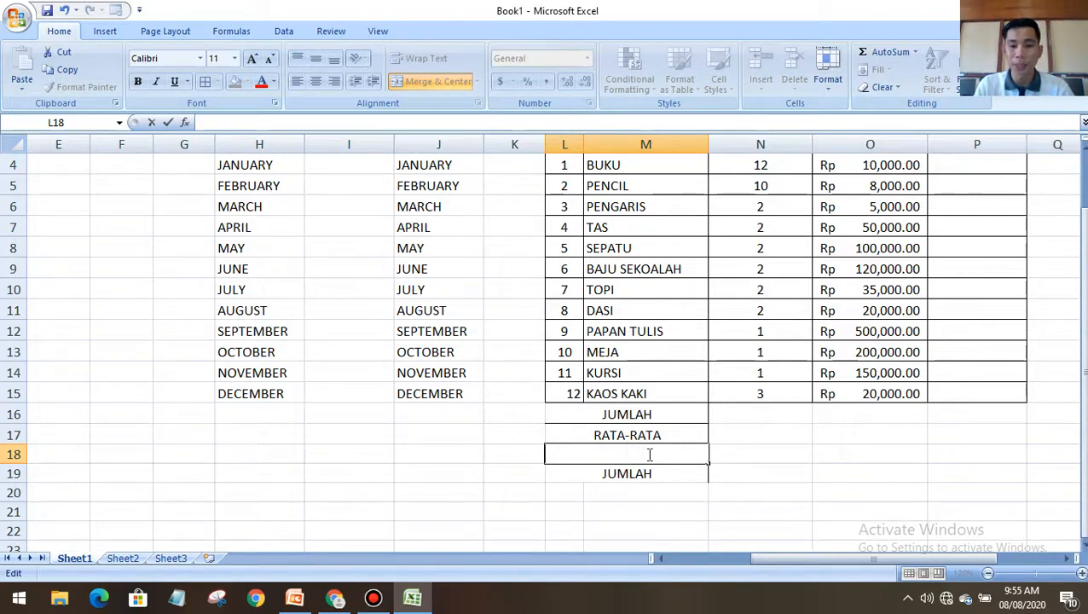
Extend the label in merged cell L16 to JUMLAH BARANG/HARGA
{"action": "double_click", "coordinate": [655, 415]}
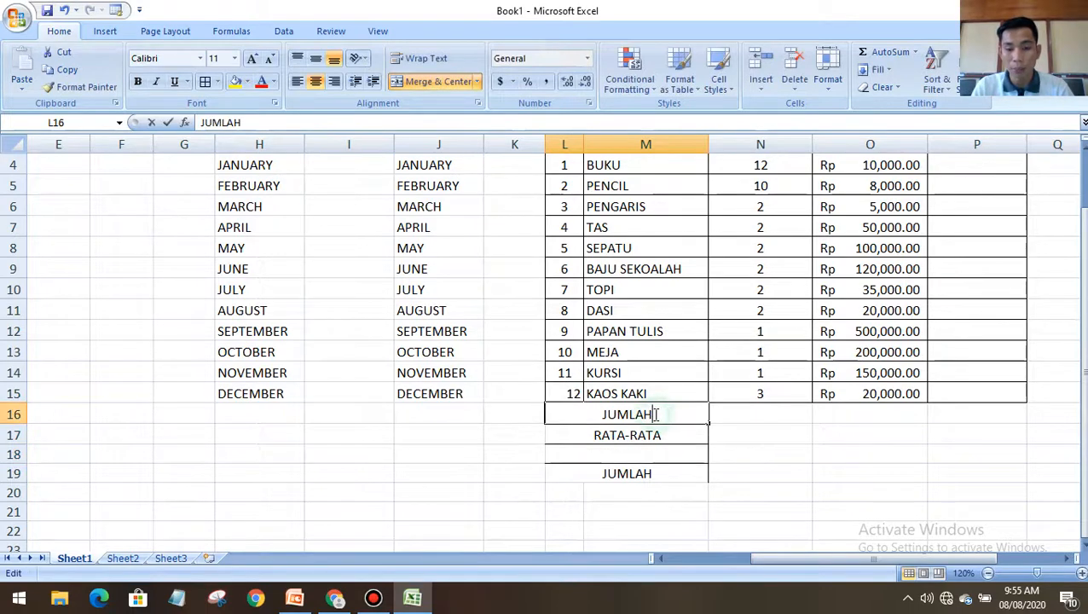
{"action": "type", "text": "BARANG"}
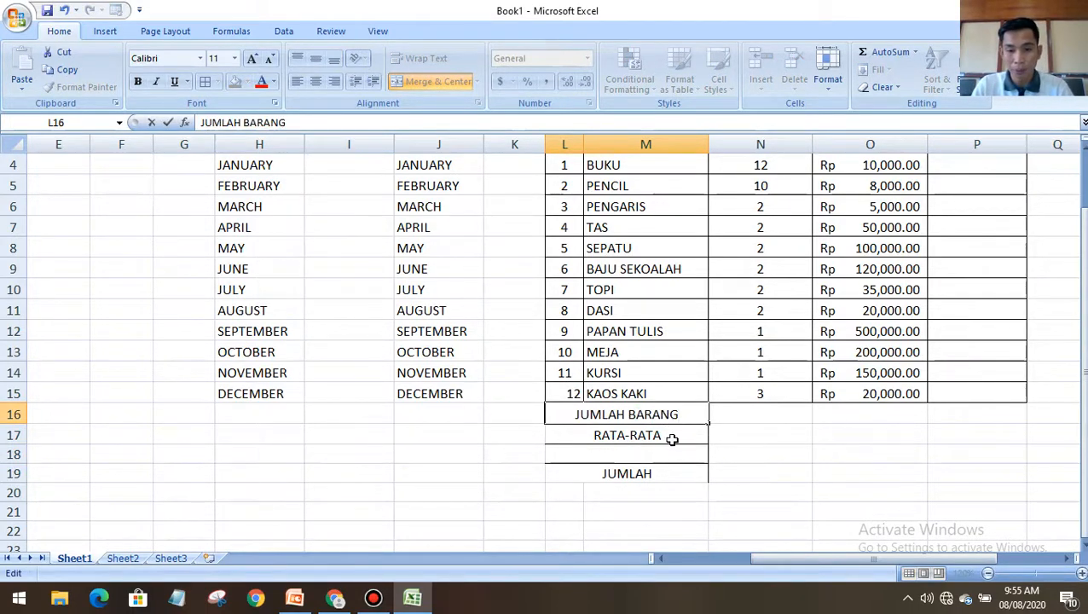
{"action": "type", "text": "/HARGA"}
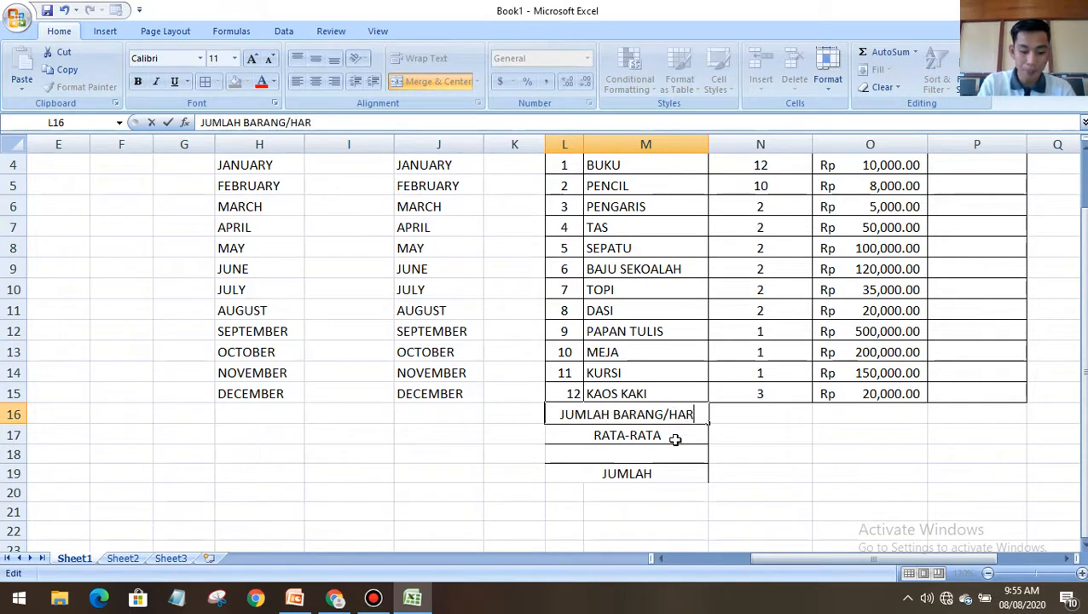
{"action": "left_click", "coordinate": [888, 522]}
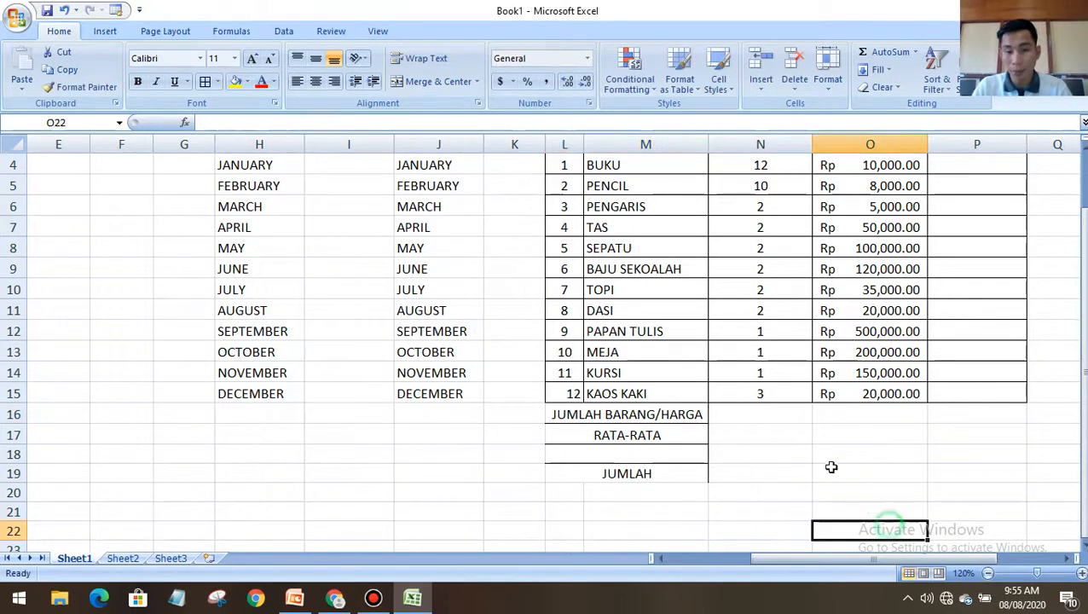
Extend the label in merged cell L17 to RATA-RATA HARGA BARANG
{"action": "left_click", "coordinate": [672, 436]}
{"action": "double_click", "coordinate": [673, 437]}
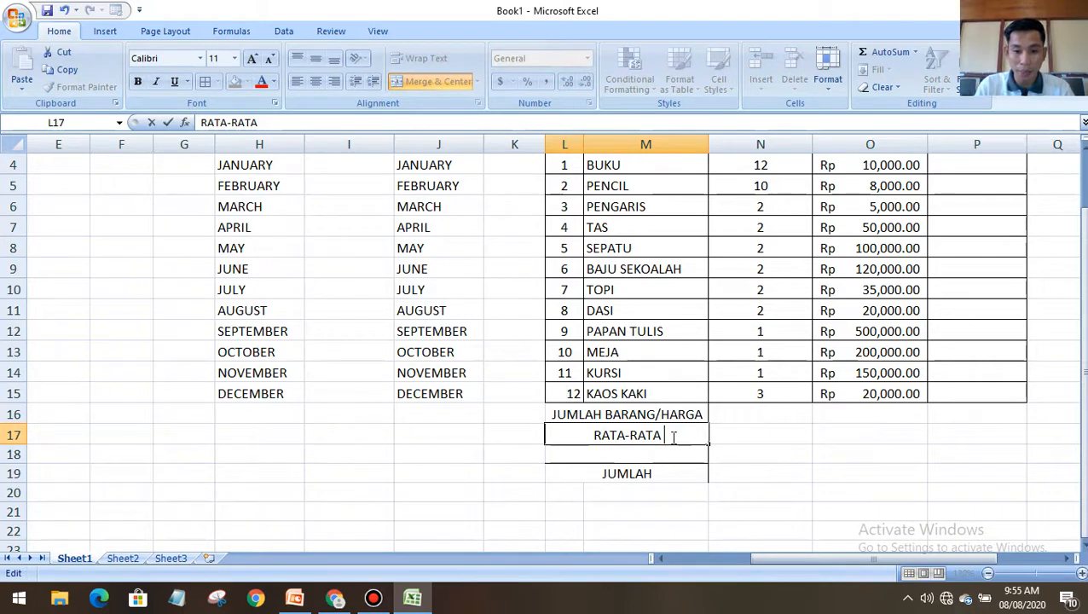
{"action": "type", "text": "HAR"}
{"action": "type", "text": "HA"}
{"action": "key", "text": "BackSpace"}
{"action": "type", "text": "G"}
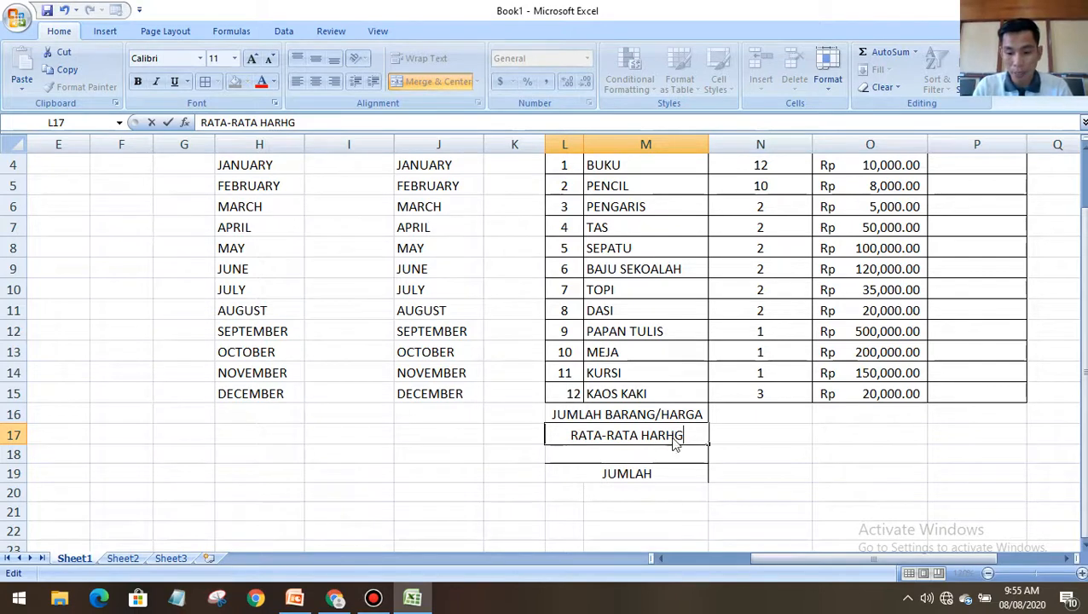
{"action": "key", "text": "BackSpace"}
{"action": "key", "text": "BackSpace"}
{"action": "type", "text": "GA B"}
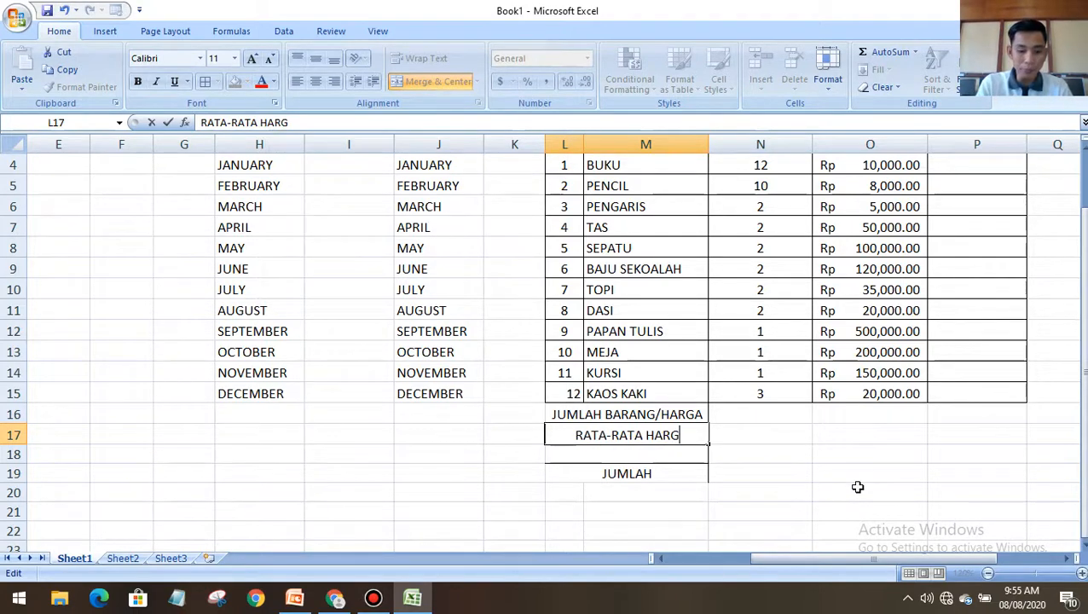
{"action": "type", "text": "ARANG"}
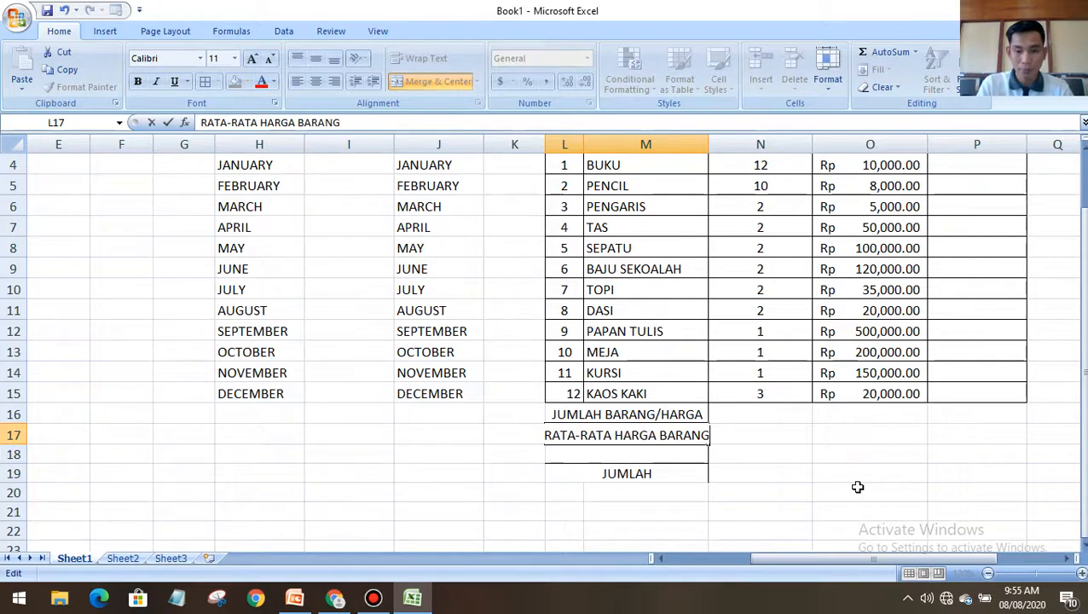
Enter the label BARANG TERBANYAK in the empty merged cell L18
{"action": "double_click", "coordinate": [633, 449]}
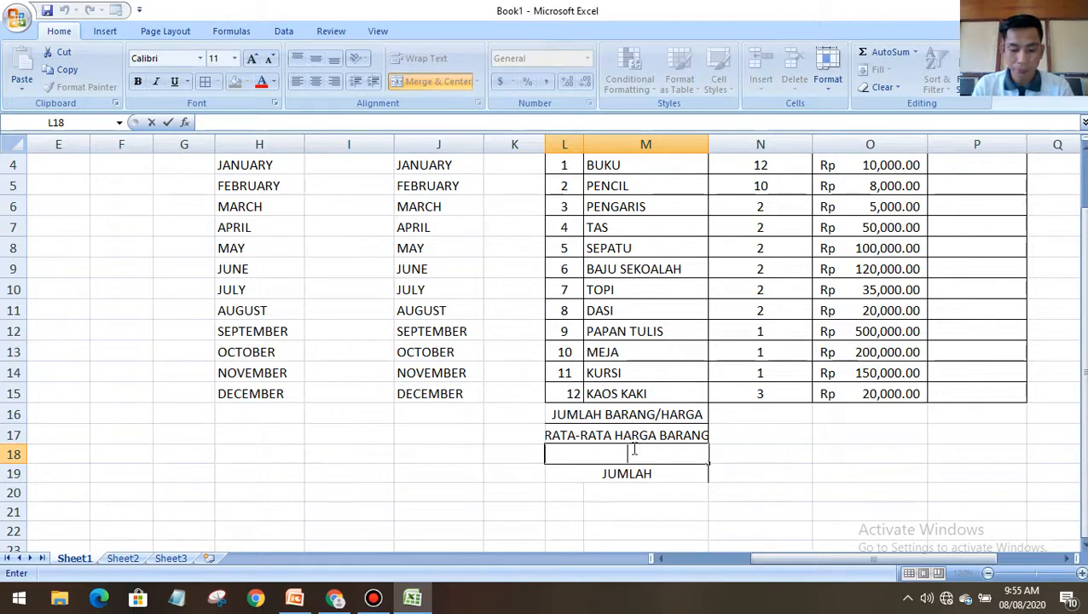
{"action": "type", "text": "BARANG T"}
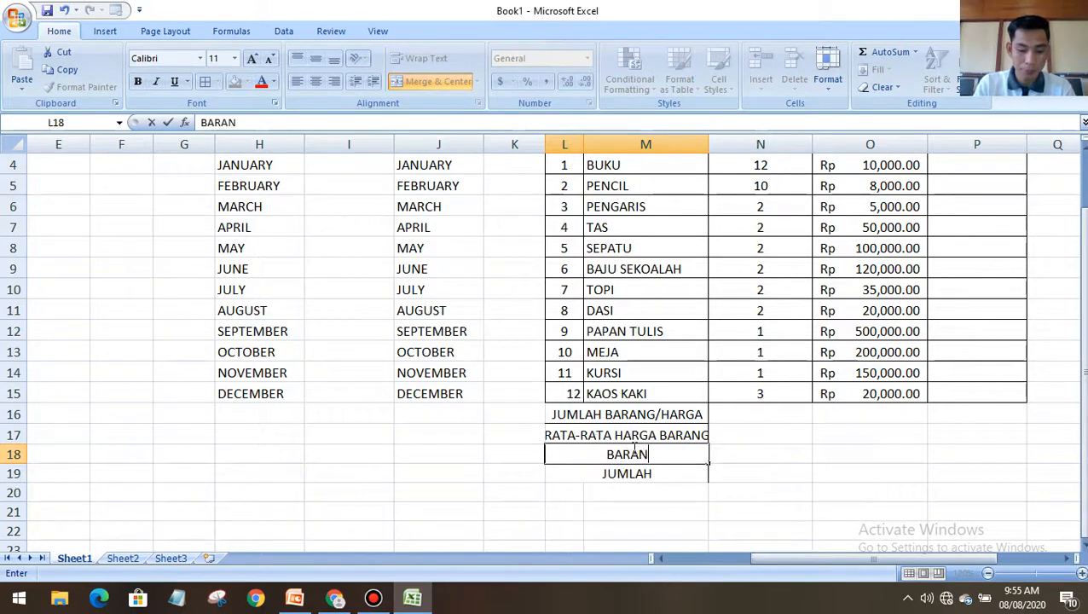
{"action": "type", "text": "BANYAK"}
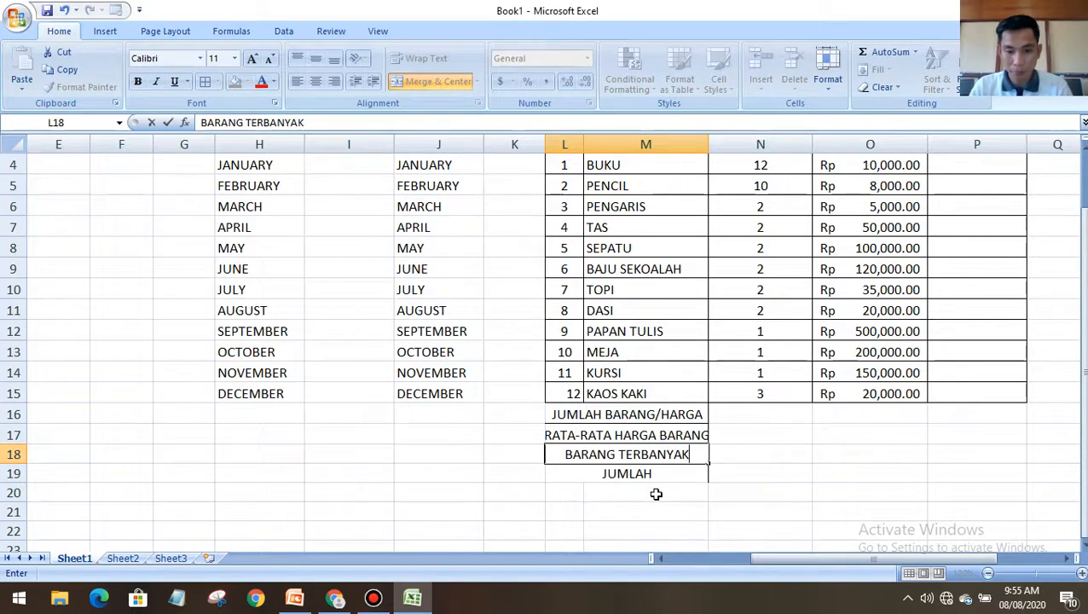
Replace the label in merged cell L19 with BARANG SEDIKIT and widen column M slightly to fit the summary labels
{"action": "left_click", "coordinate": [627, 475]}
{"action": "type", "text": "BARANG "}
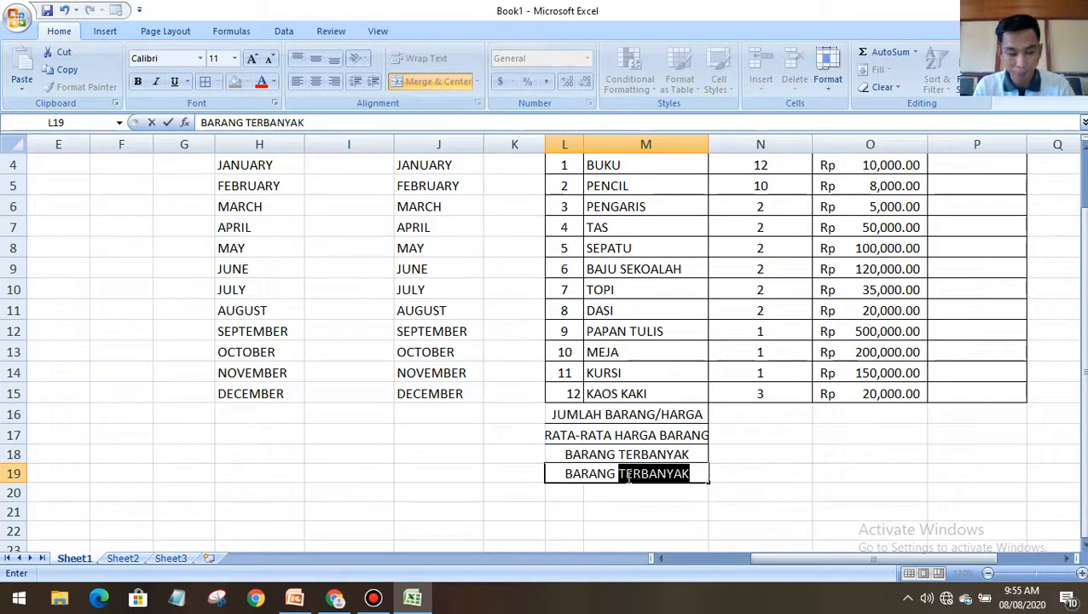
{"action": "type", "text": "SEDI"}
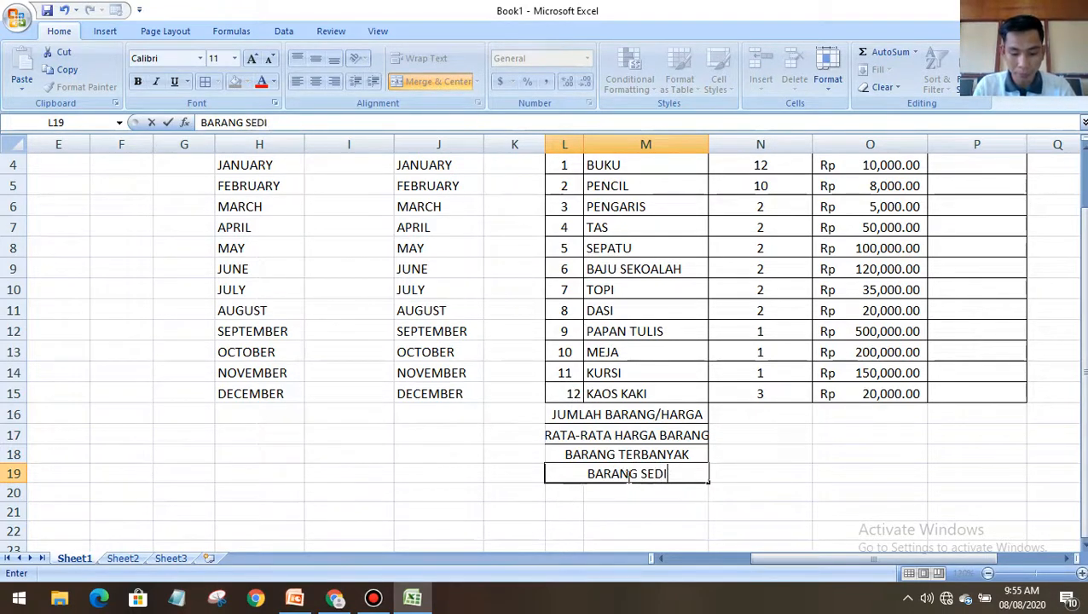
{"action": "type", "text": "KIT"}
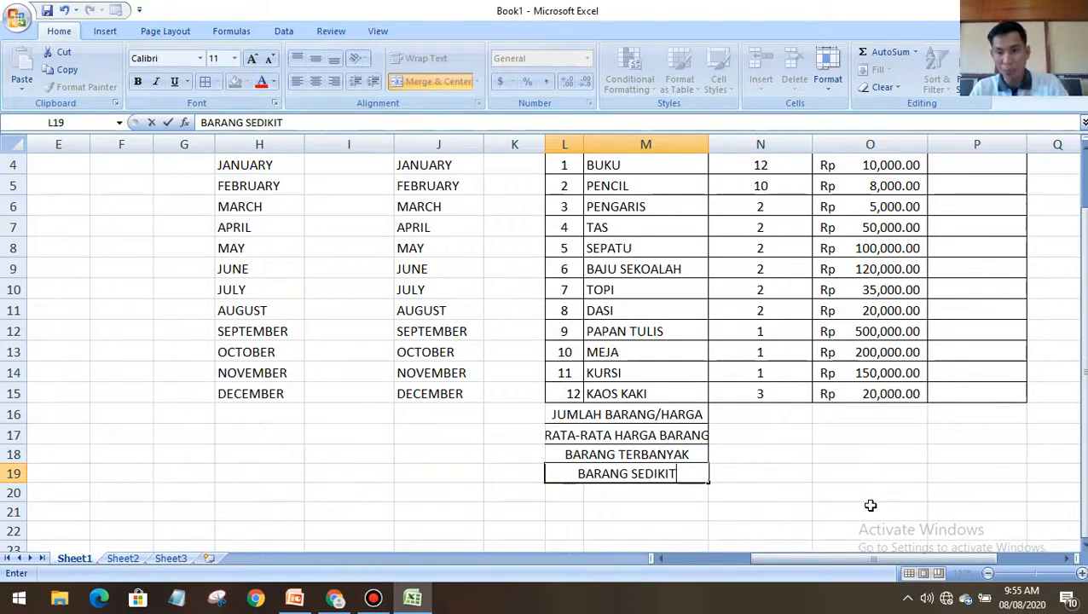
{"action": "left_click", "coordinate": [840, 493]}
{"action": "left_click_drag", "start_coordinate": [708, 146], "coordinate": [719, 146]}
Apply all borders to the four summary rows, L16:P19
{"action": "left_click", "coordinate": [569, 415]}
{"action": "left_click_drag", "start_coordinate": [569, 415], "coordinate": [989, 454]}
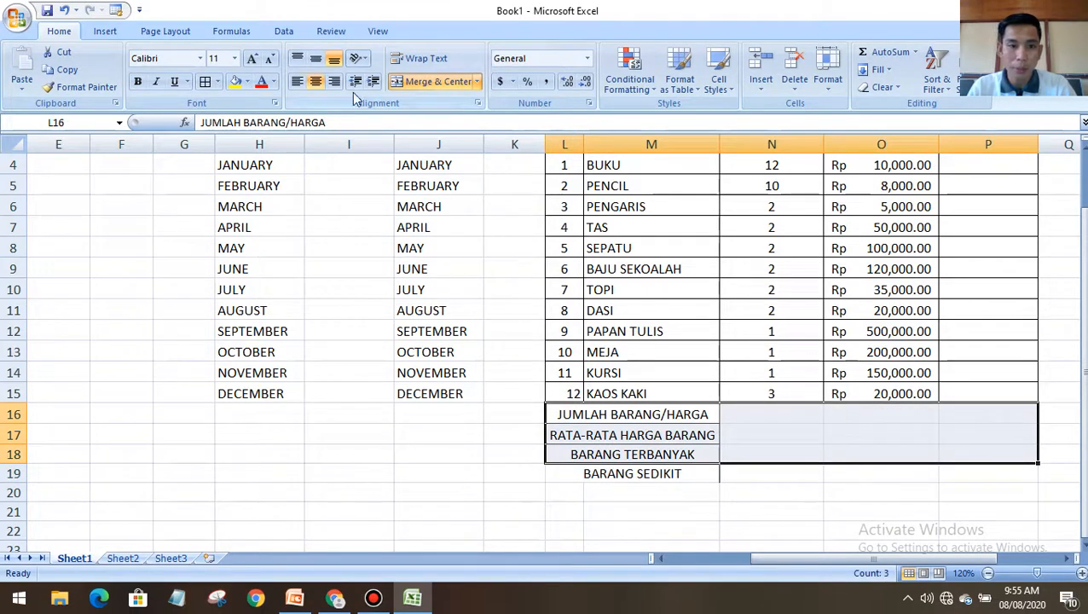
{"action": "left_click", "coordinate": [204, 81]}
{"action": "left_click", "coordinate": [776, 468]}
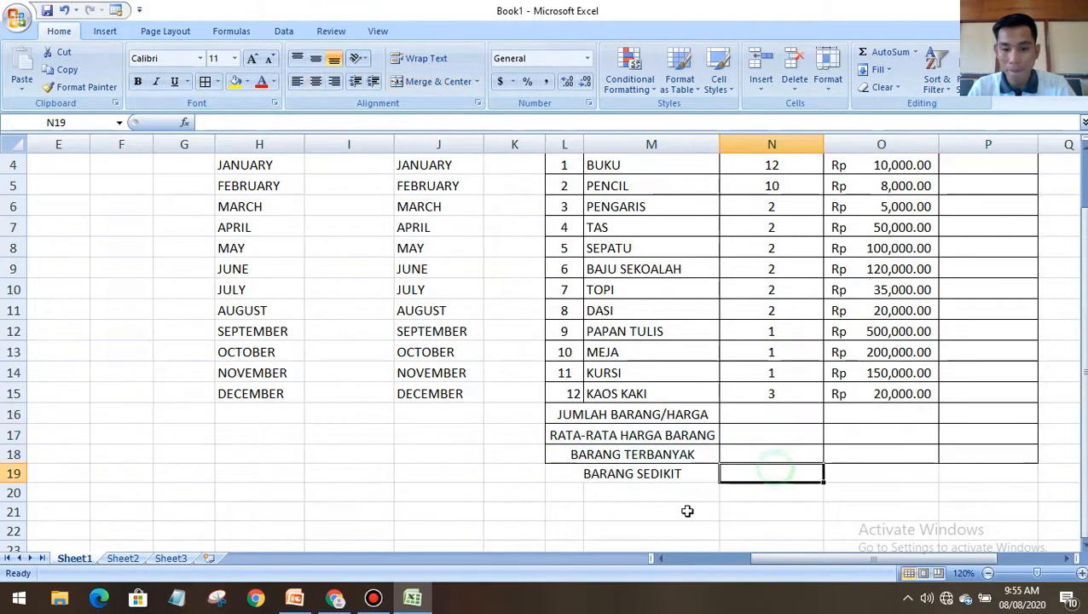
{"action": "left_click_drag", "start_coordinate": [557, 474], "coordinate": [989, 473]}
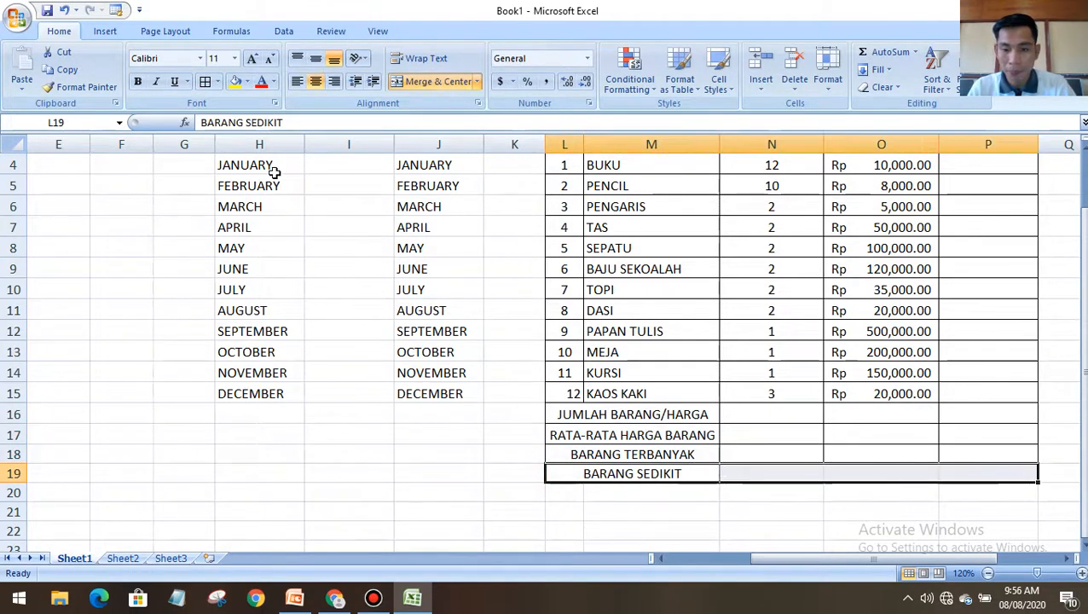
{"action": "left_click", "coordinate": [205, 81]}
{"action": "left_click", "coordinate": [590, 440]}
{"action": "left_click", "coordinate": [730, 473]}
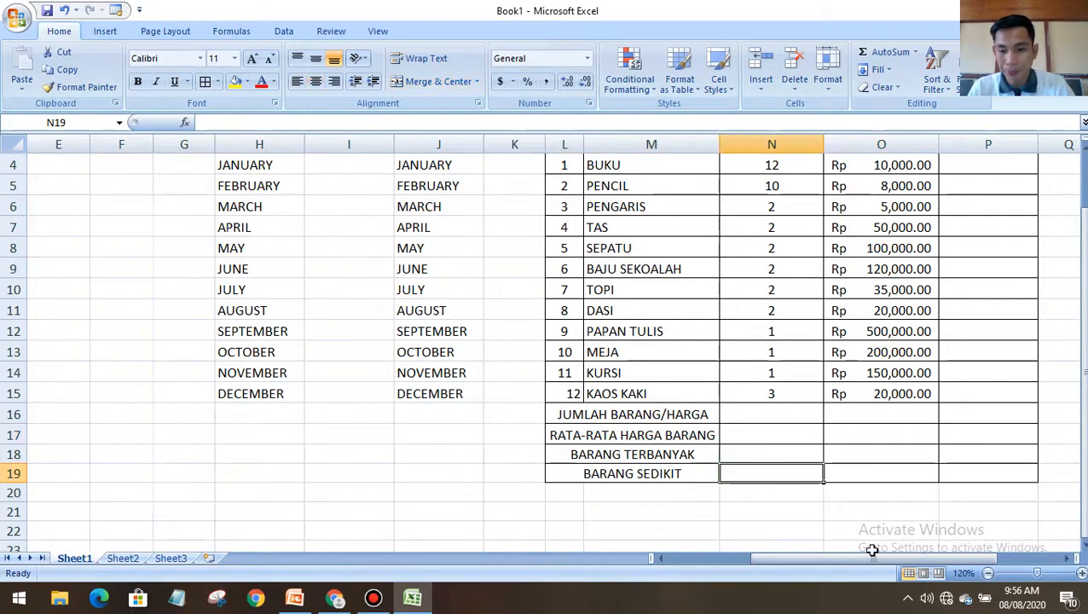
Zoom the sheet out to 110% and bring the whole PERLENGKAPAN SEKOLAH table into view
{"action": "left_click_drag", "start_coordinate": [567, 415], "coordinate": [730, 422]}
{"action": "left_click", "coordinate": [819, 538]}
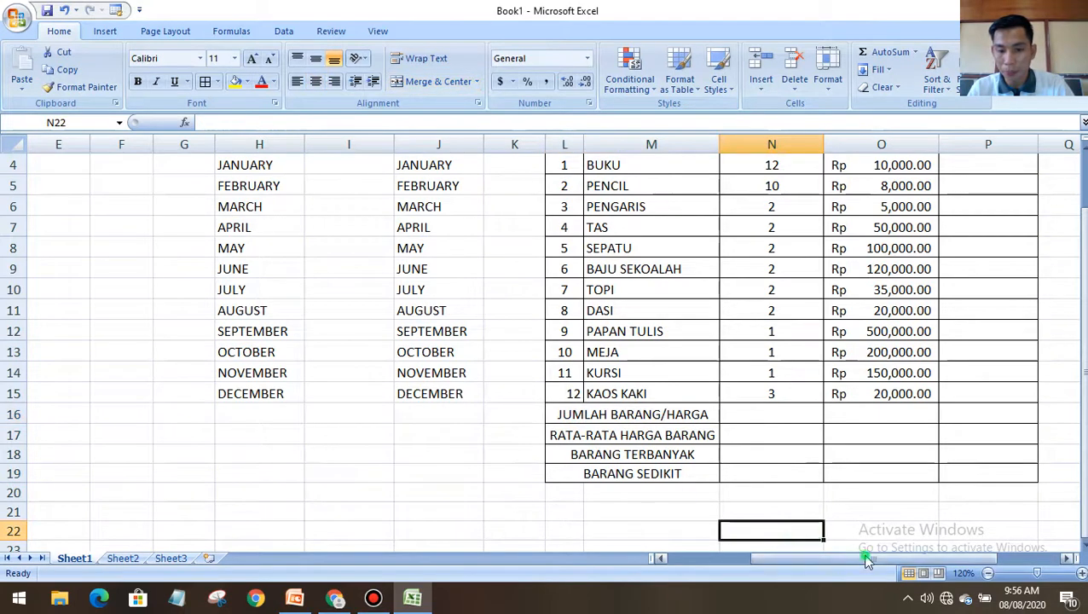
{"action": "left_click_drag", "start_coordinate": [862, 557], "coordinate": [908, 559]}
{"action": "scroll", "coordinate": [908, 510], "scroll_direction": "up", "scroll_amount": 1}
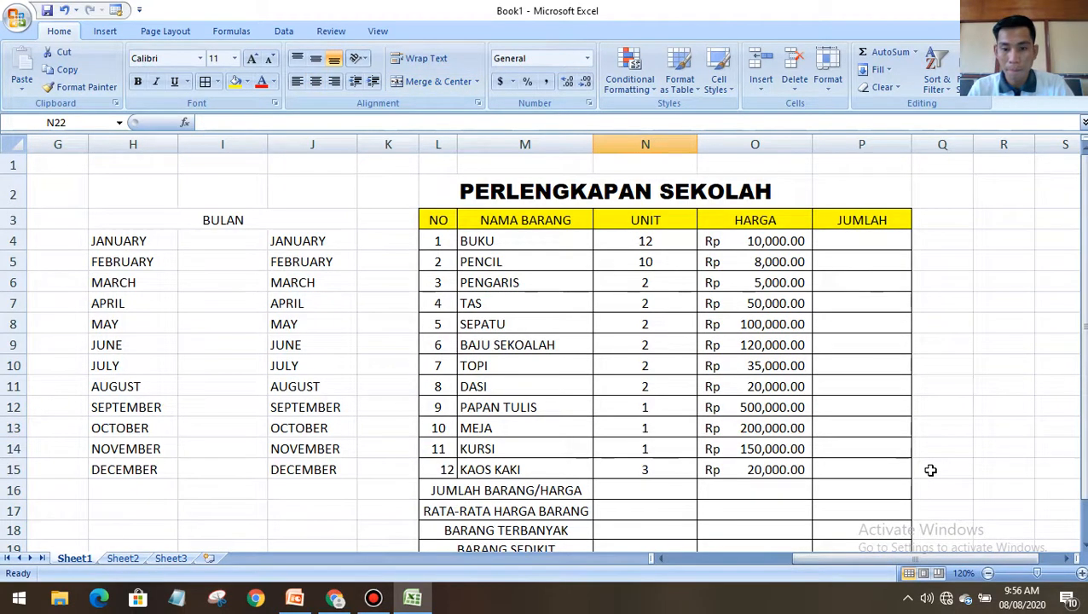
{"action": "left_click", "coordinate": [988, 574]}
{"action": "scroll", "coordinate": [984, 386], "scroll_direction": "down", "scroll_amount": 1}
{"action": "scroll", "coordinate": [984, 385], "scroll_direction": "up", "scroll_amount": 1}
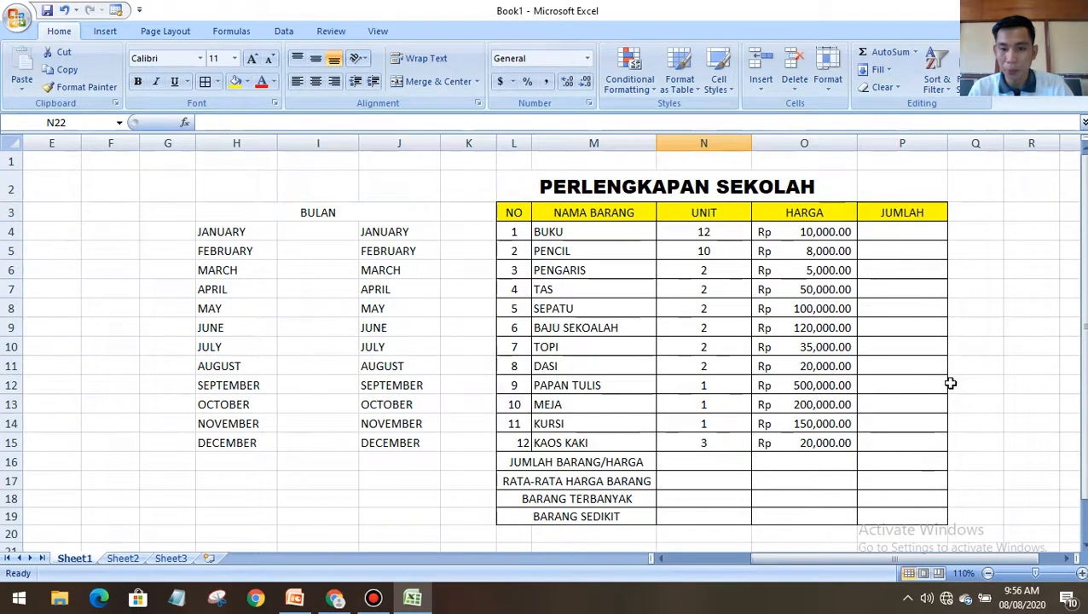
Try a thick box border around the item rows L4:P15, and reapply all borders to them instead
{"action": "left_click_drag", "start_coordinate": [517, 443], "coordinate": [887, 222]}
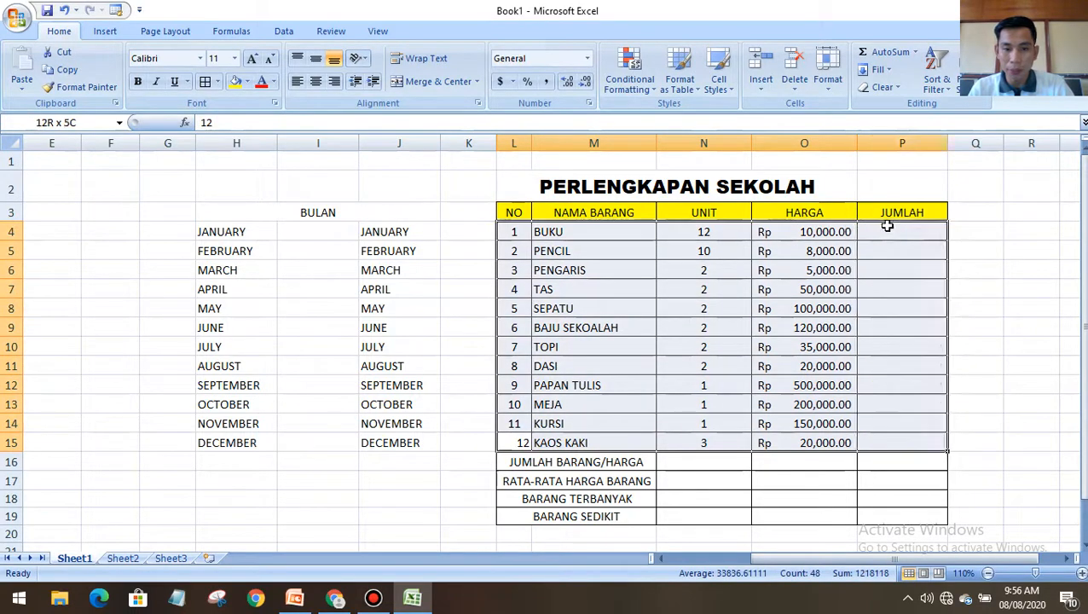
{"action": "left_click", "coordinate": [218, 81]}
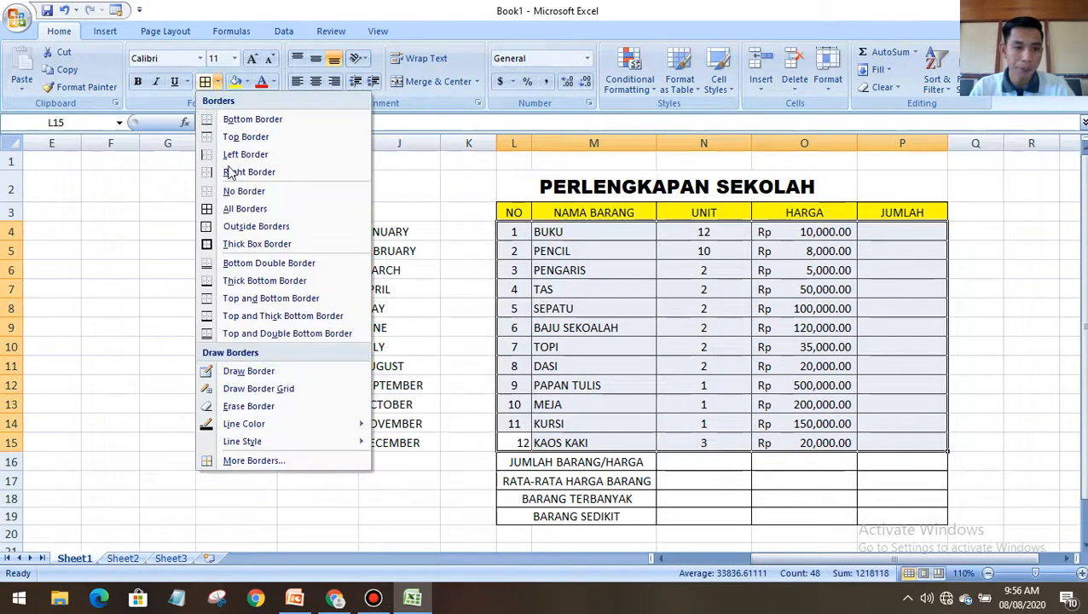
{"action": "left_click", "coordinate": [229, 244]}
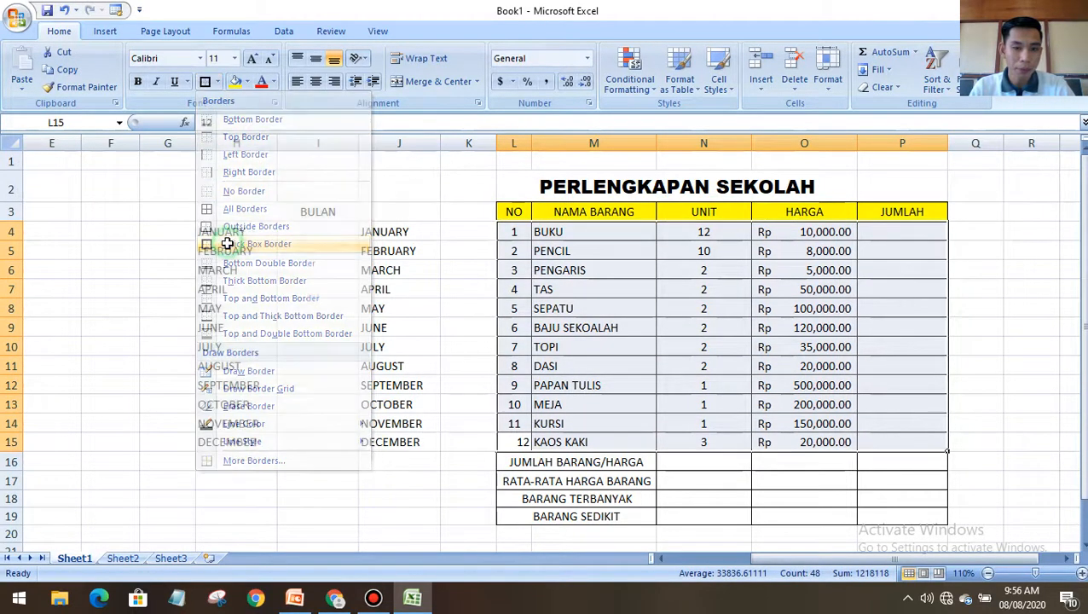
{"action": "left_click", "coordinate": [217, 81]}
{"action": "left_click", "coordinate": [226, 213]}
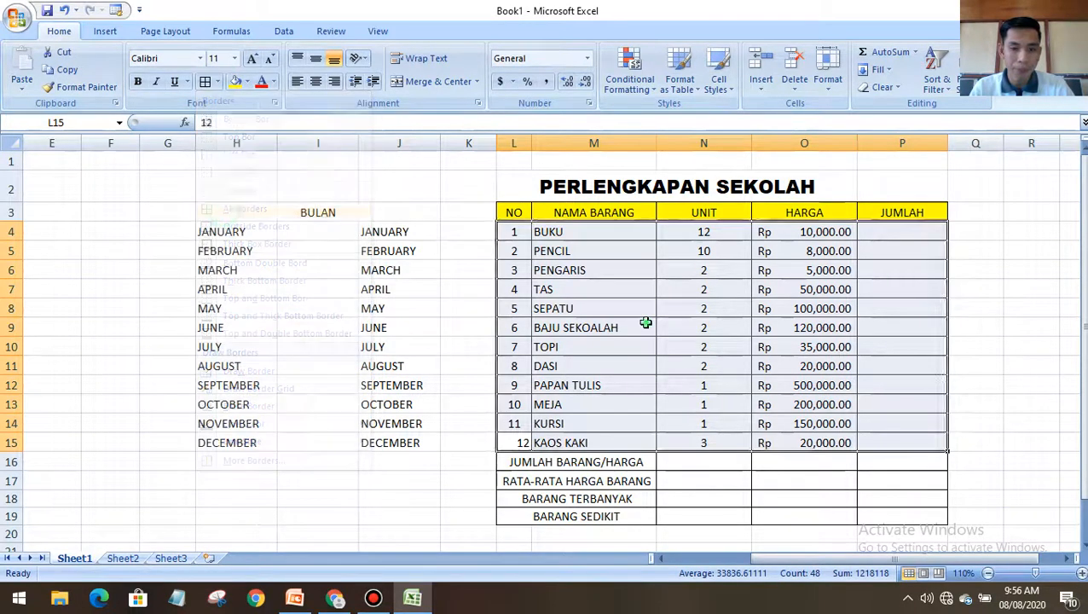
{"action": "left_click", "coordinate": [647, 325]}
Apply a bottom double border under the last item row, L15:P15
{"action": "left_click_drag", "start_coordinate": [883, 440], "coordinate": [485, 438]}
{"action": "left_click", "coordinate": [218, 81]}
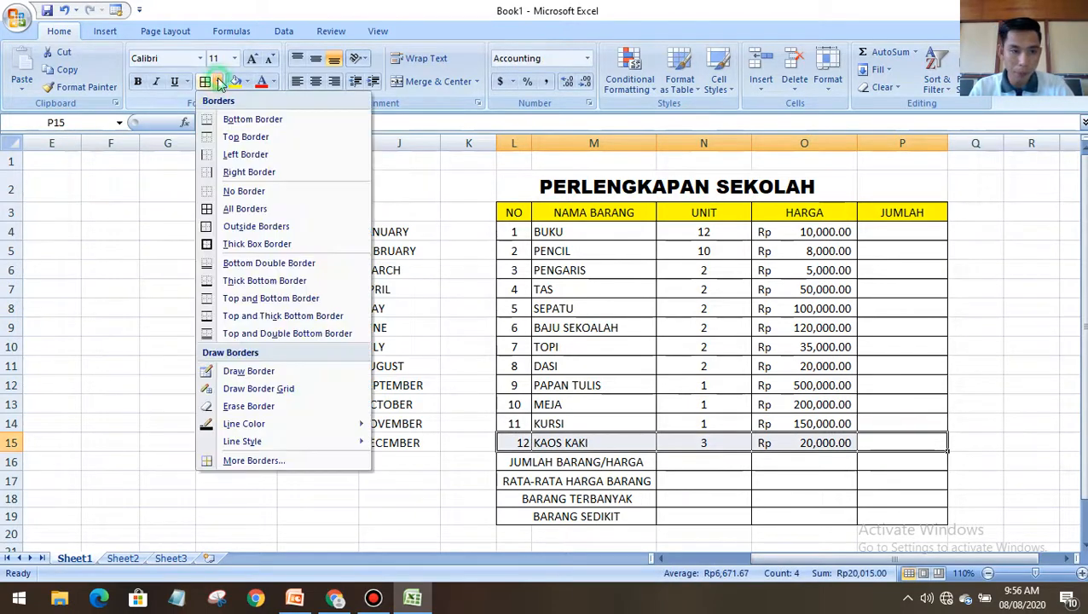
{"action": "left_click", "coordinate": [256, 262]}
{"action": "left_click", "coordinate": [634, 343]}
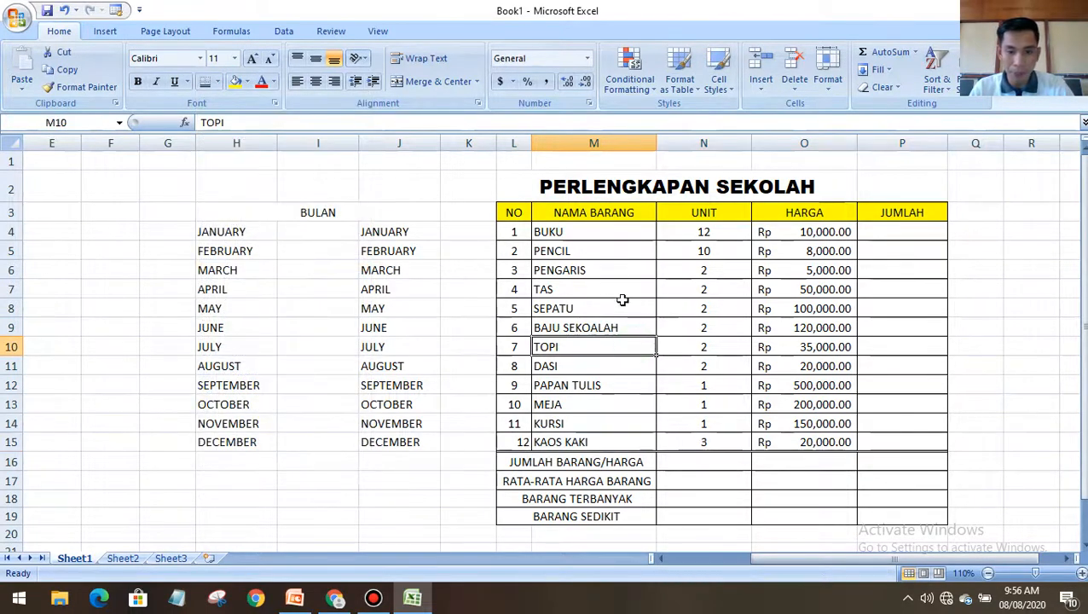
Apply the bottom double border under the yellow header row, L3:P3
{"action": "left_click_drag", "start_coordinate": [516, 212], "coordinate": [884, 212]}
{"action": "left_click", "coordinate": [204, 81]}
{"action": "left_click", "coordinate": [650, 331]}
{"action": "scroll", "coordinate": [641, 348], "scroll_direction": "down", "scroll_amount": 2}
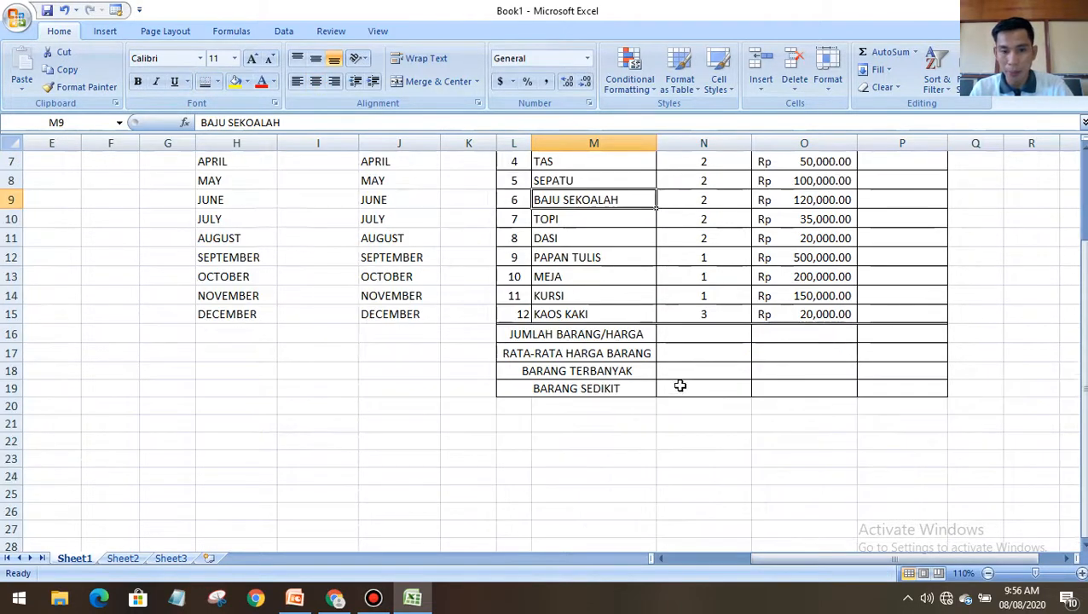
Start a formula list beside the table with the heading RUMUS in R3 and the label 1. TOTAL in R4
{"action": "scroll", "coordinate": [884, 353], "scroll_direction": "up", "scroll_amount": 1}
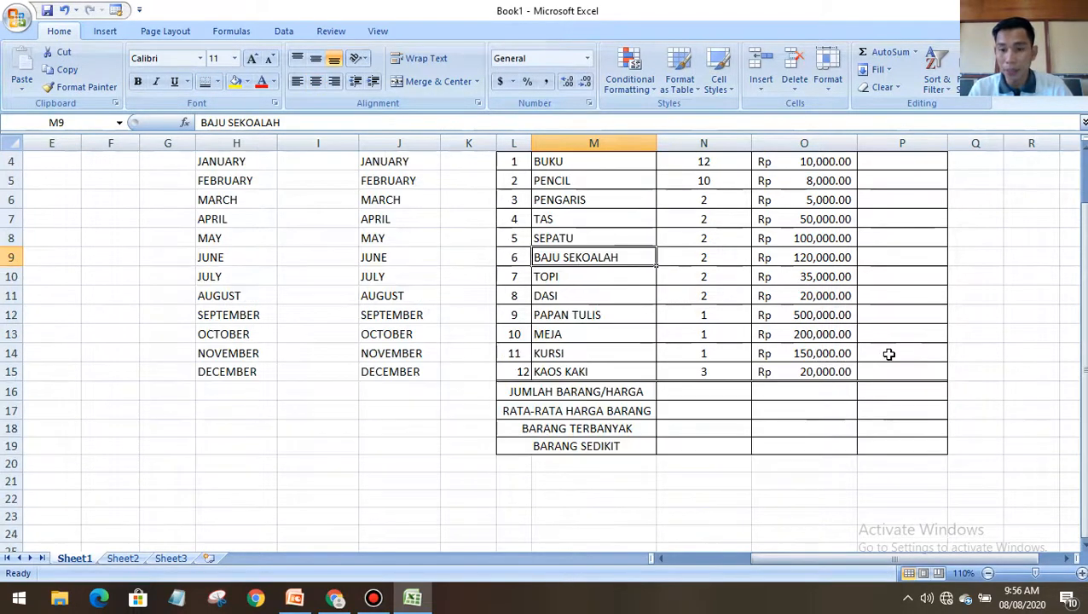
{"action": "scroll", "coordinate": [899, 369], "scroll_direction": "up", "scroll_amount": 1}
{"action": "double_click", "coordinate": [890, 233]}
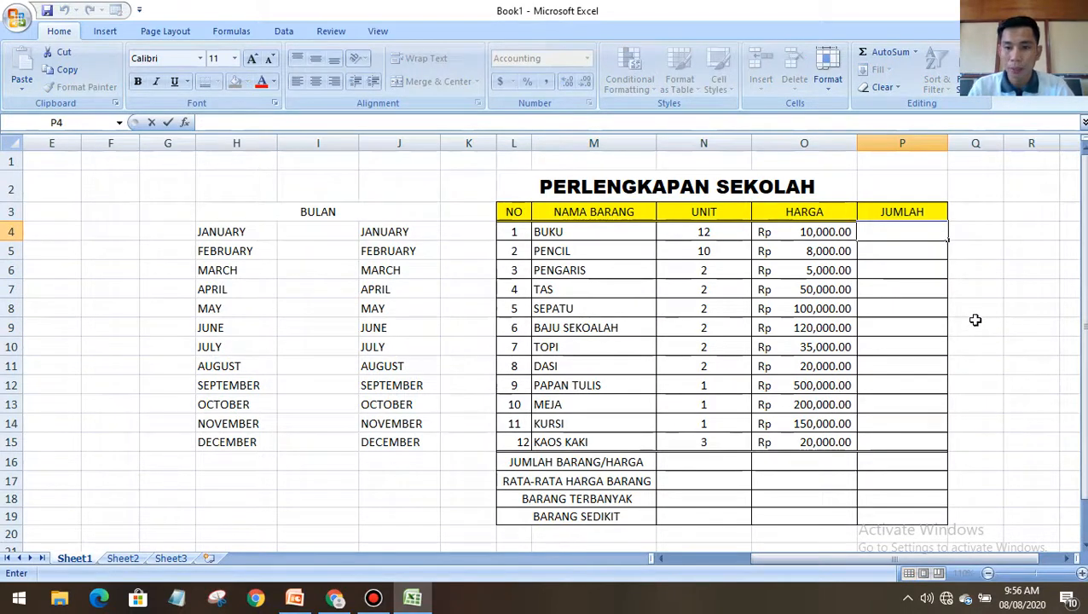
{"action": "left_click", "coordinate": [1009, 561]}
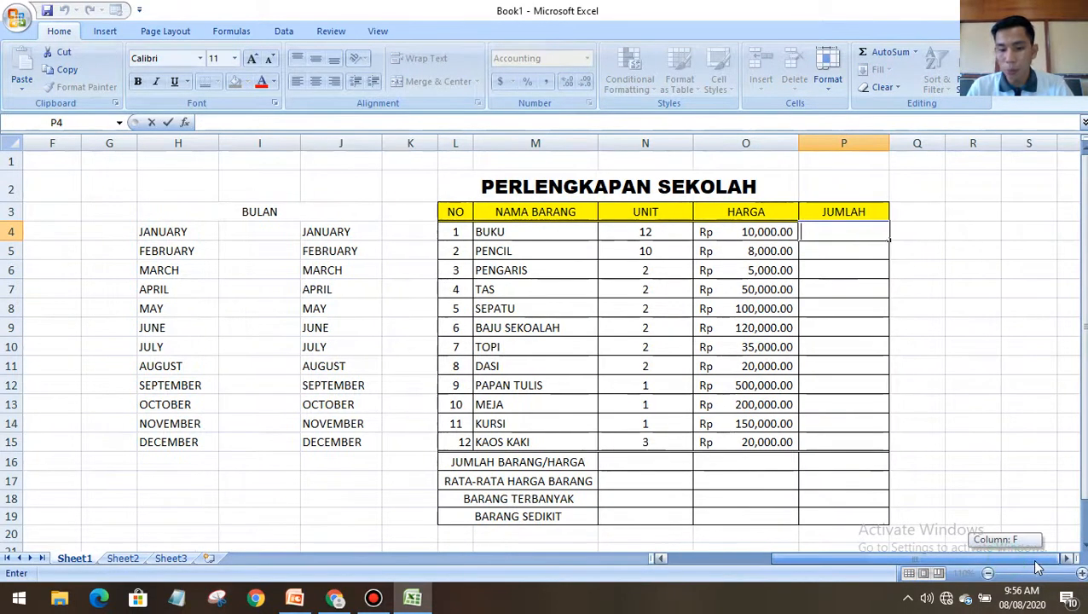
{"action": "left_click", "coordinate": [956, 217]}
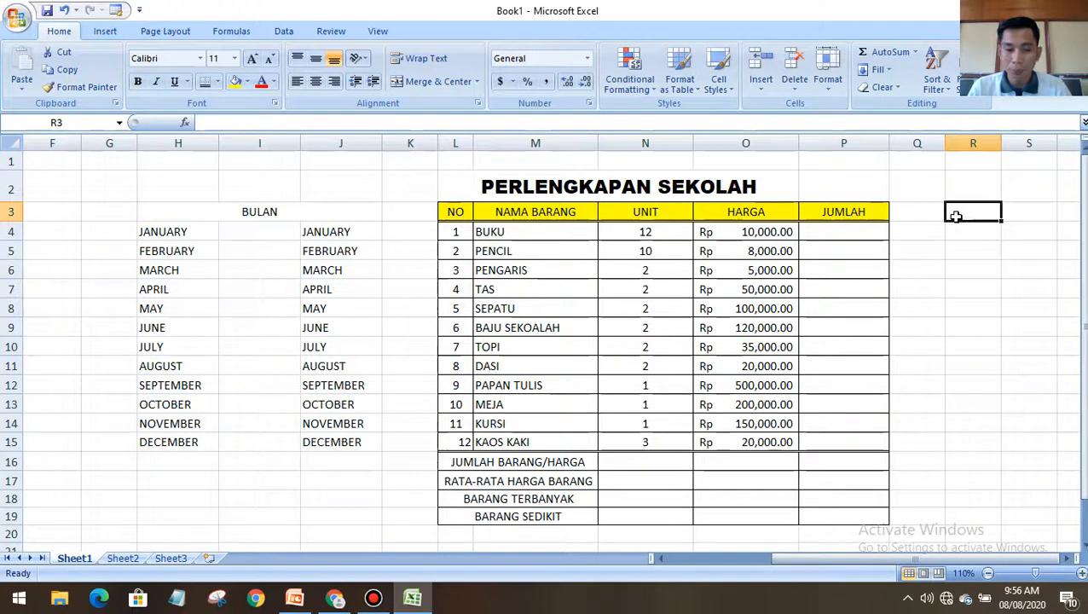
{"action": "type", "text": "RUMUS"}
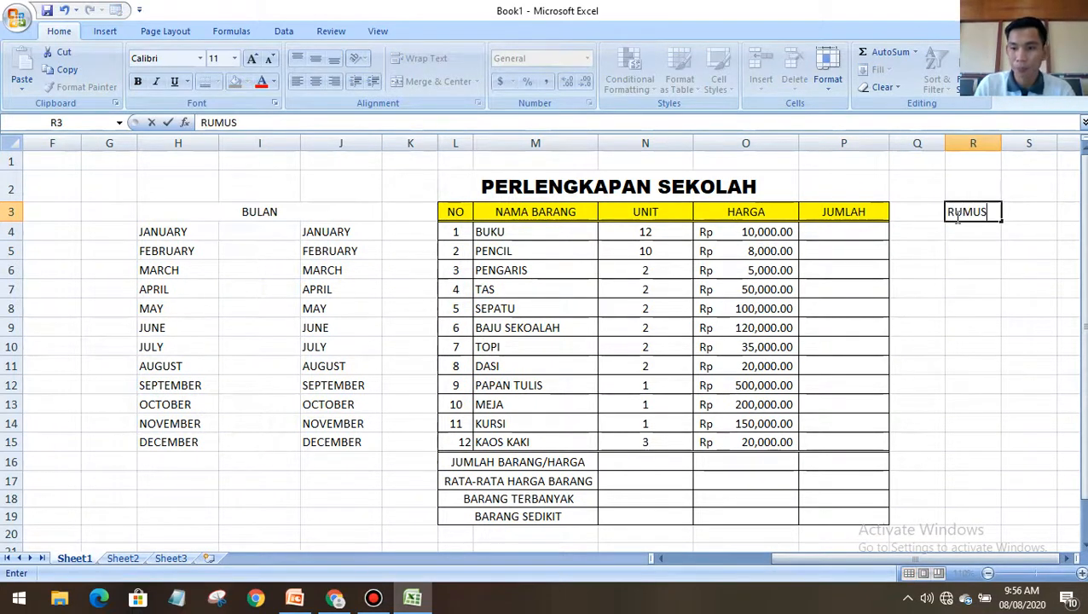
{"action": "key", "text": "Return"}
{"action": "type", "text": "1."}
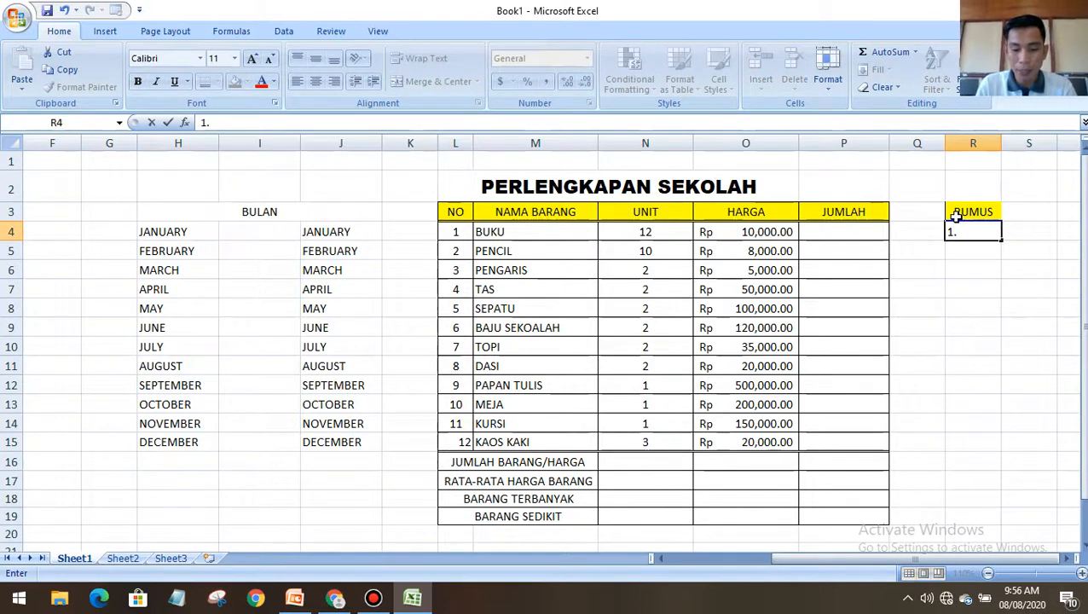
{"action": "type", "text": " TOTAL"}
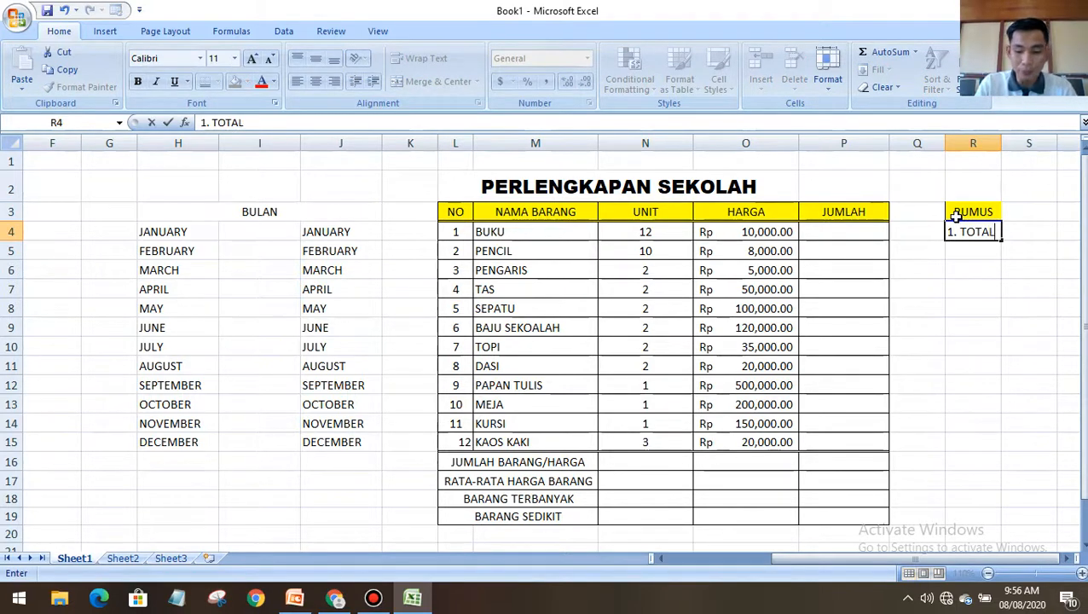
Enter =SUM as literal text in cell S4, beside the TOTAL label
{"action": "key", "text": "Tab"}
{"action": "type", "text": "S"}
{"action": "key", "text": "BackSpace"}
{"action": "type", "text": "="}
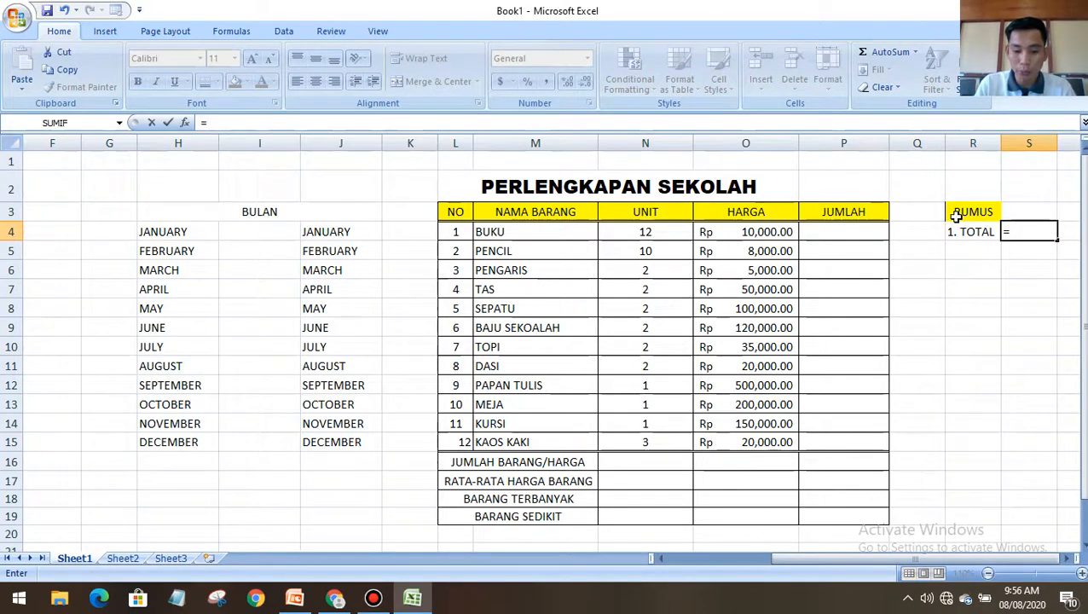
{"action": "type", "text": "S"}
{"action": "key", "text": "BackSpace"}
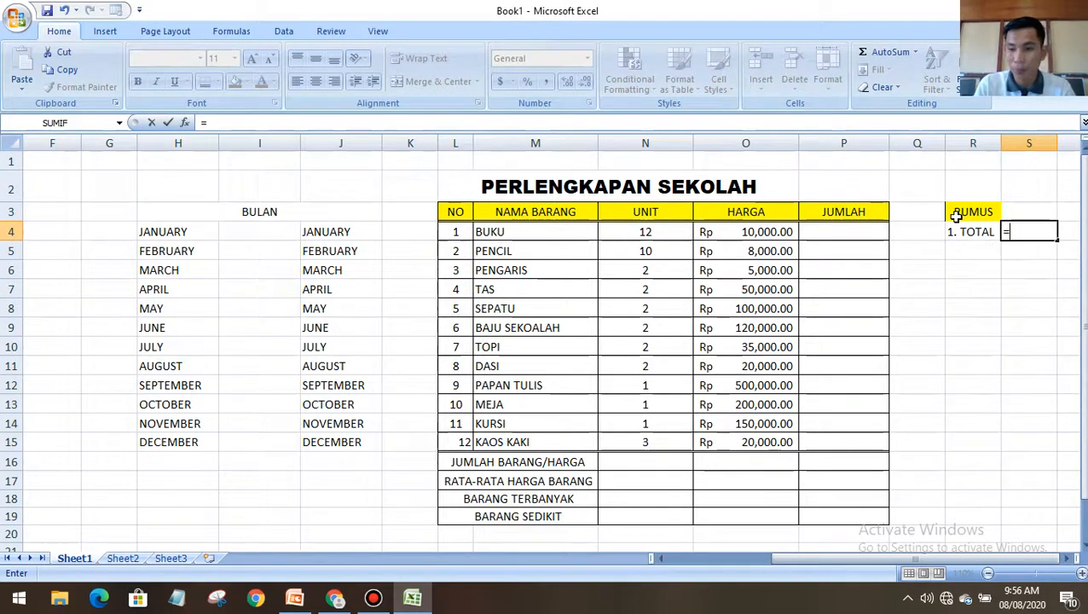
{"action": "key", "text": "BackSpace"}
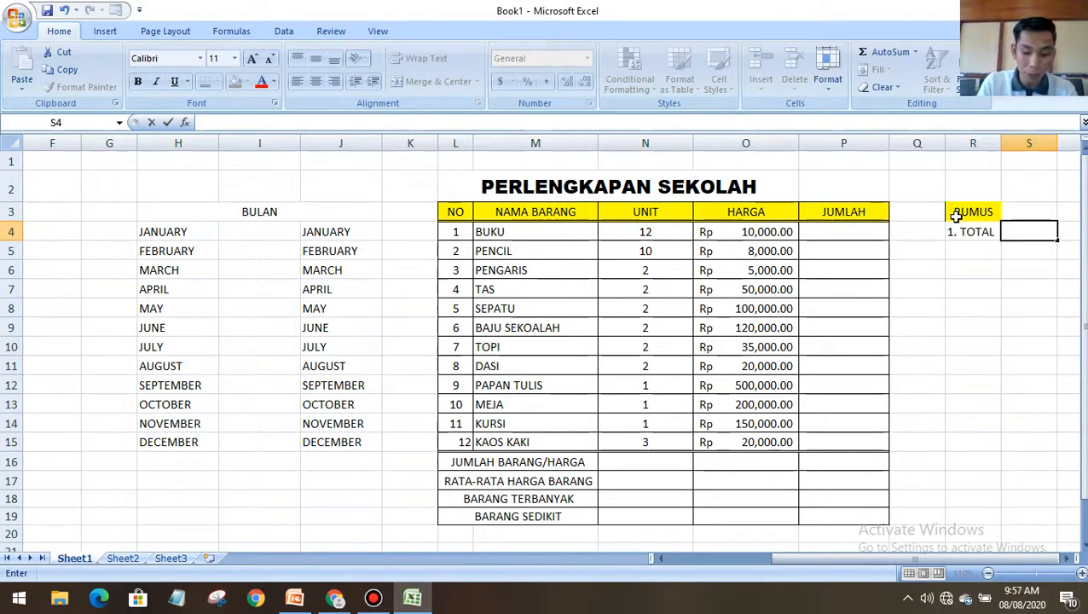
{"action": "type", "text": "\""}
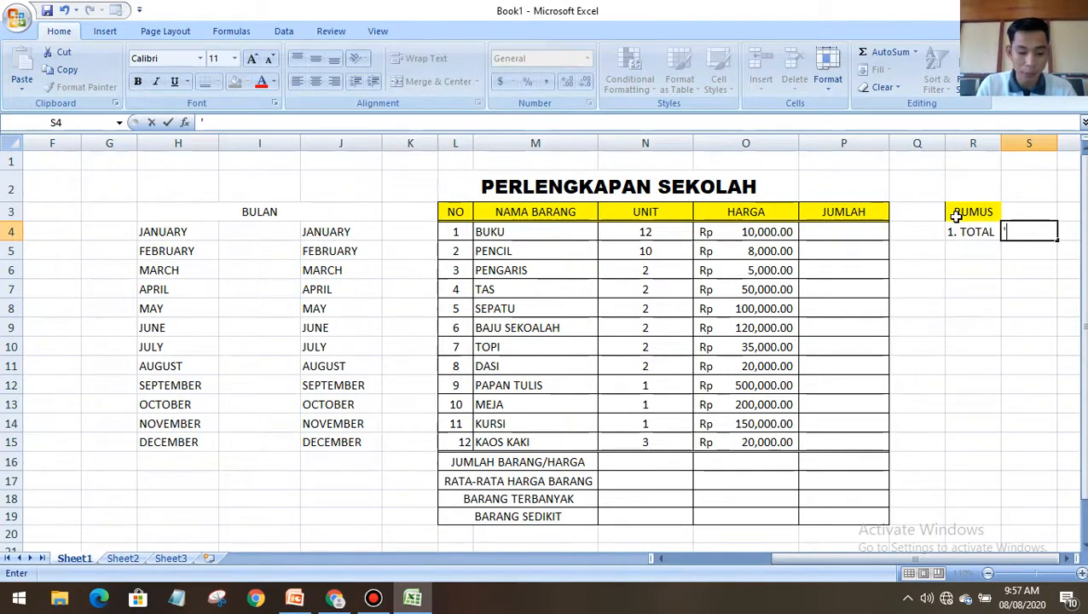
{"action": "type", "text": "=SUM"}
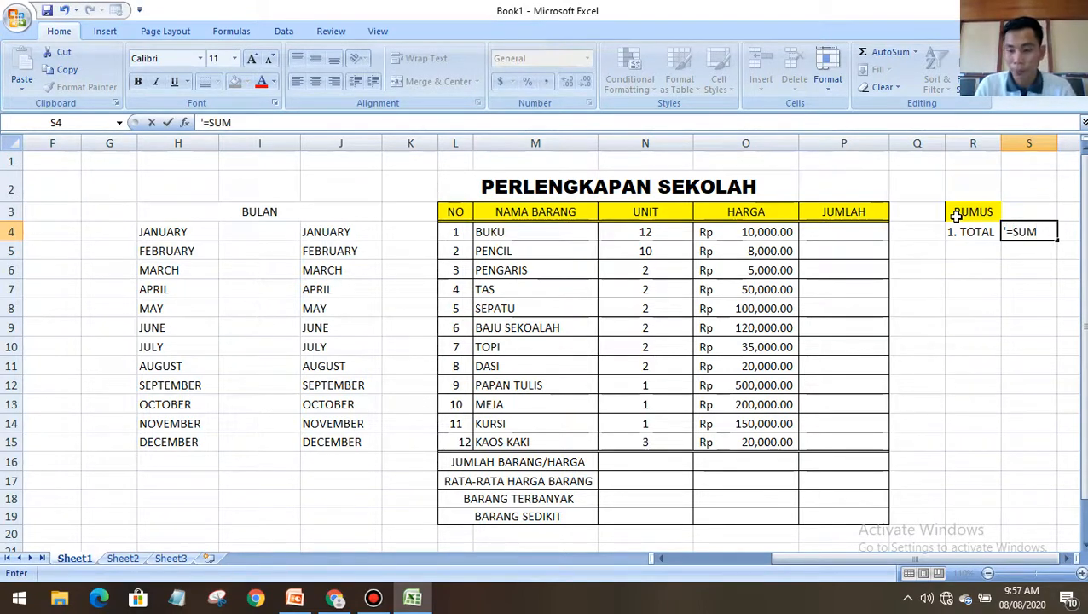
{"action": "key", "text": "Return"}
Add the label 2. RATA2 in R5 with =AVERAGE as literal text beside it in S5
{"action": "left_click", "coordinate": [973, 252]}
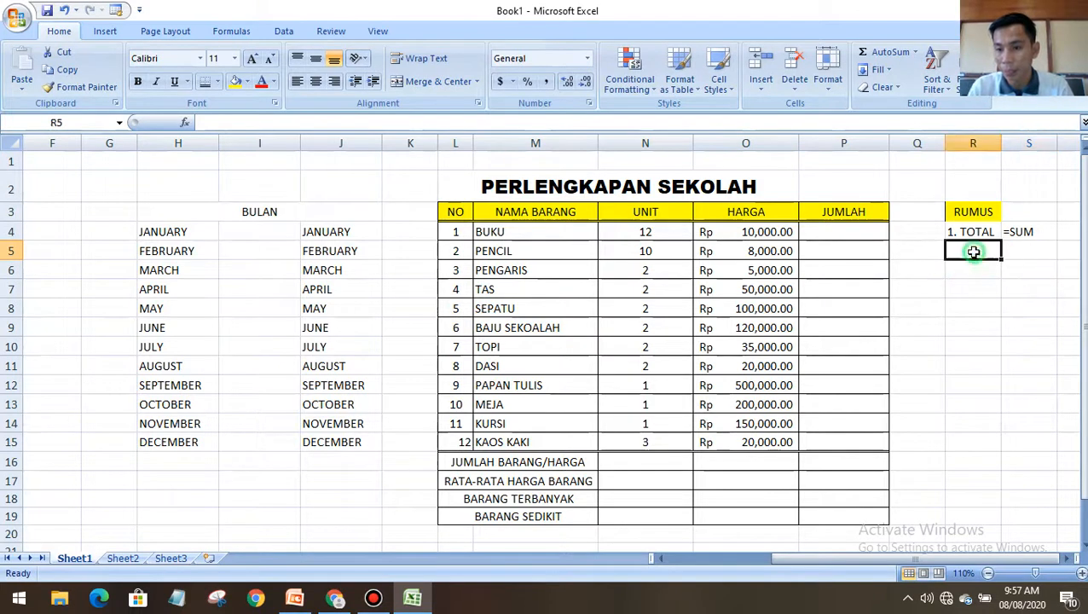
{"action": "type", "text": "2."}
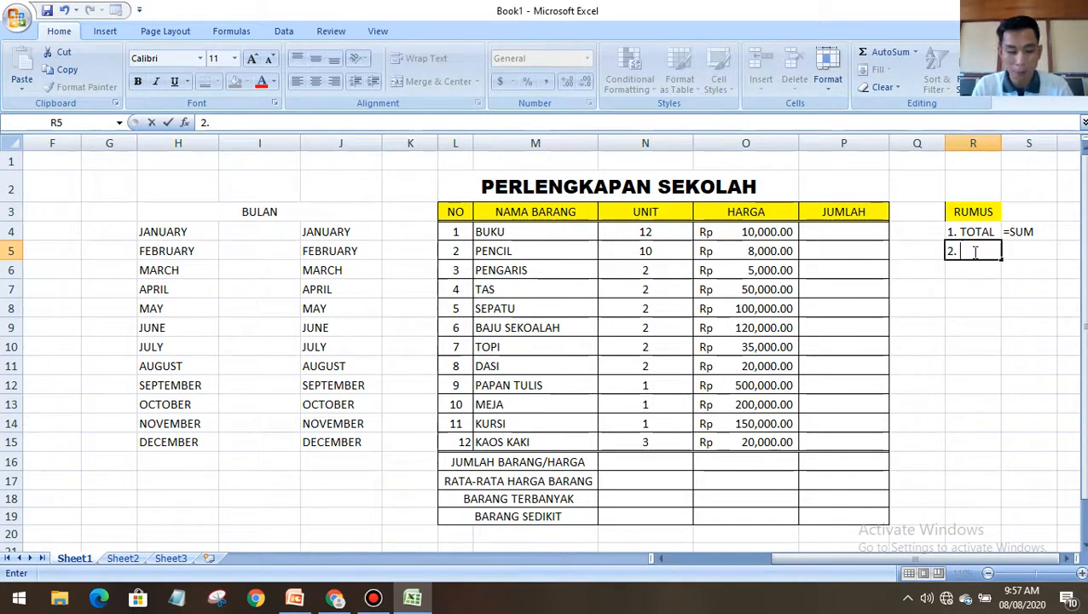
{"action": "type", "text": " RATA2"}
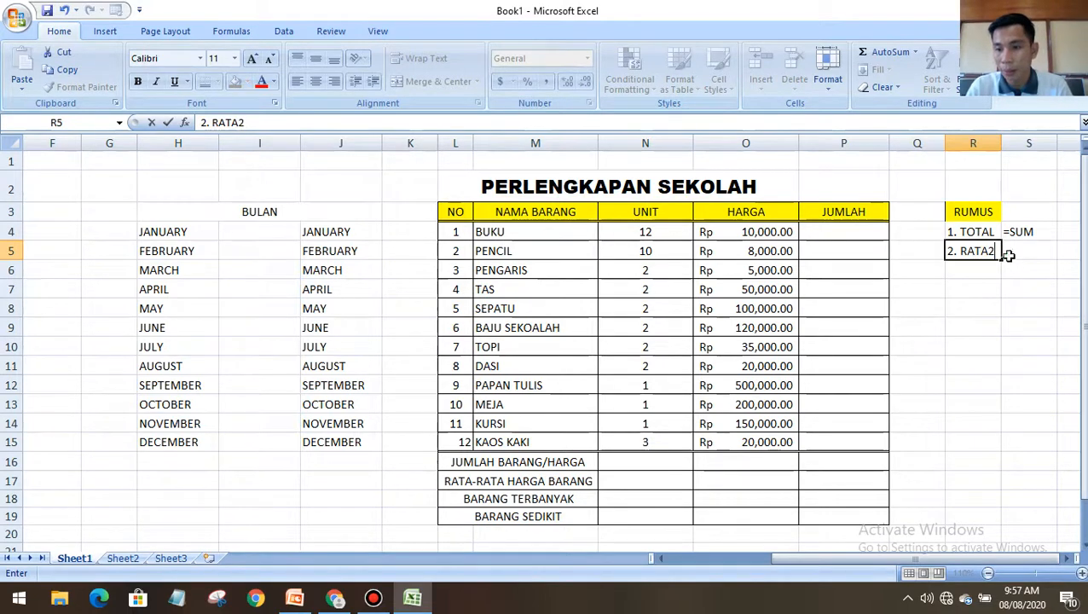
{"action": "left_click", "coordinate": [1008, 254]}
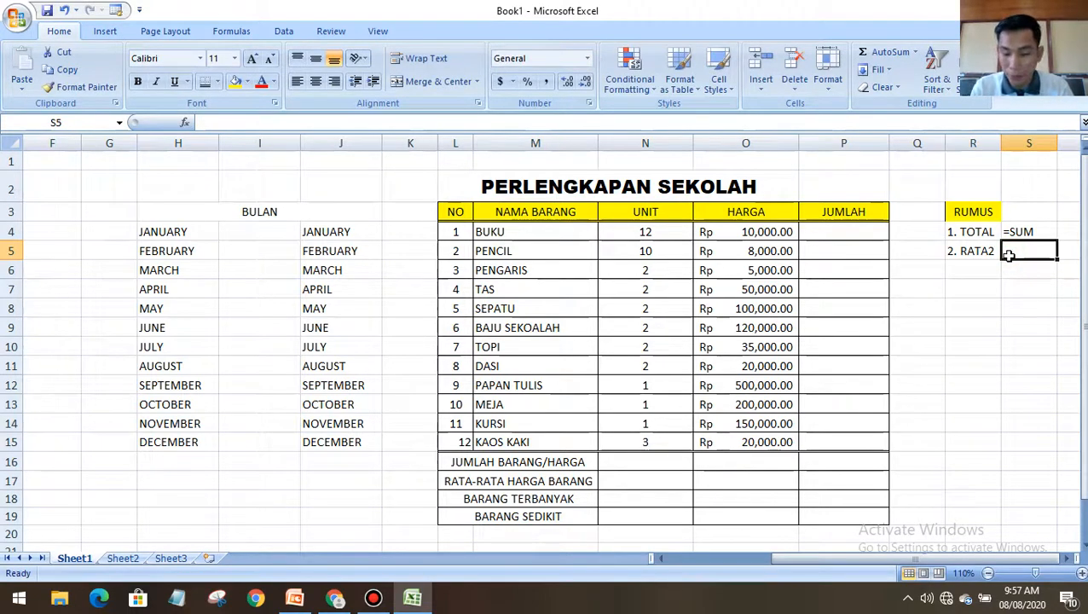
{"action": "type", "text": "'="}
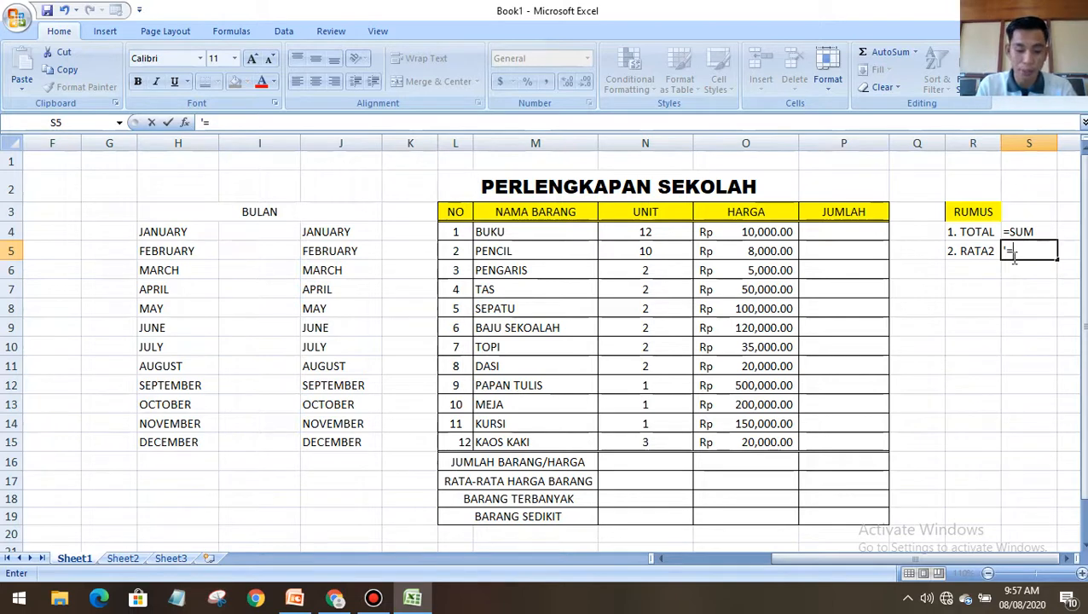
{"action": "type", "text": "RAGE"}
{"action": "left_click", "coordinate": [1032, 330]}
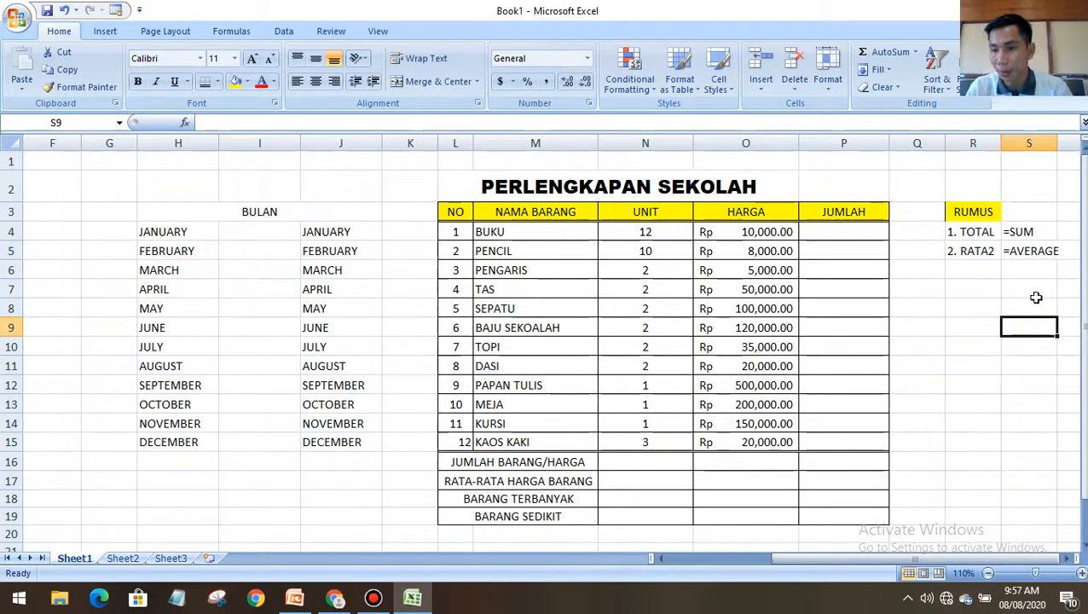
Add the labels 3.MAX in R6 and 4. MIN in R7 to the RUMUS list
{"action": "left_click", "coordinate": [964, 270]}
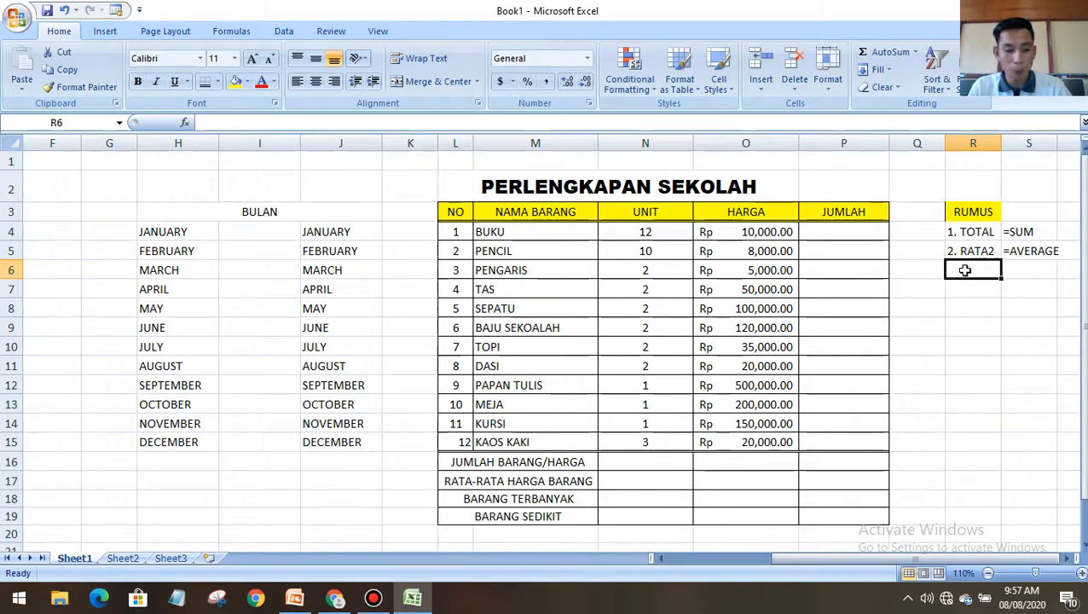
{"action": "type", "text": "3."}
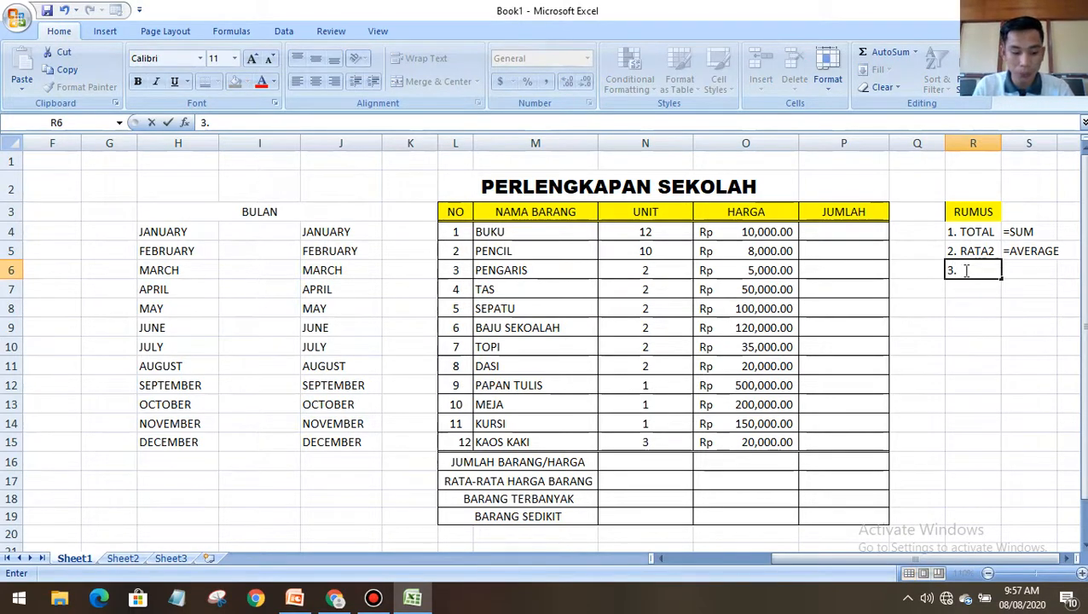
{"action": "type", "text": "MAX"}
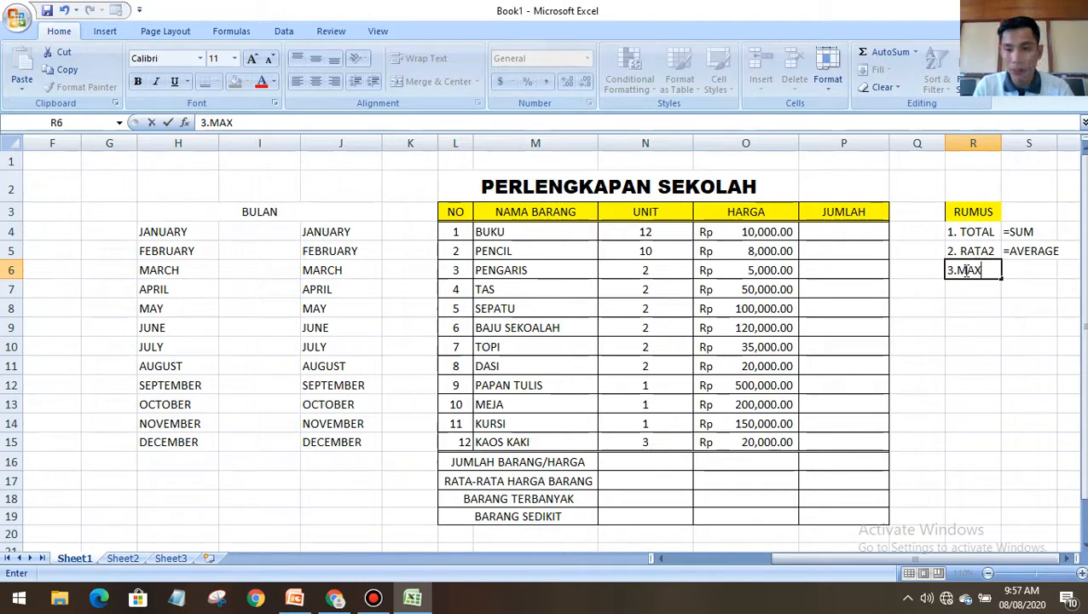
{"action": "key", "text": "Return"}
{"action": "type", "text": "4."}
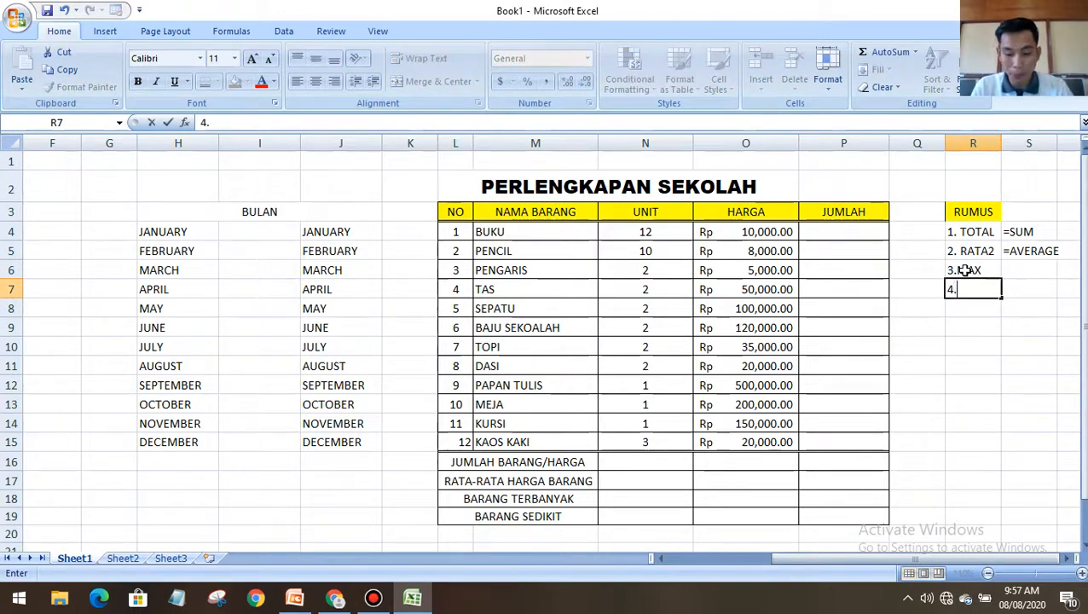
{"action": "type", "text": " MIN"}
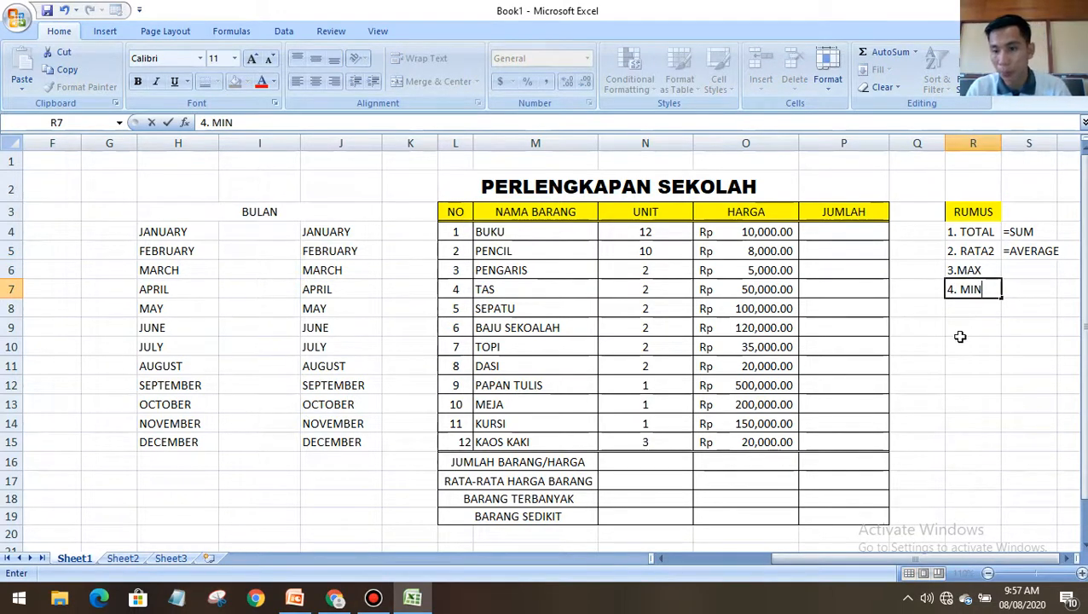
Add the label 5. IF in R8 and insert a space after the number in the MAX label in R6
{"action": "left_click", "coordinate": [964, 311]}
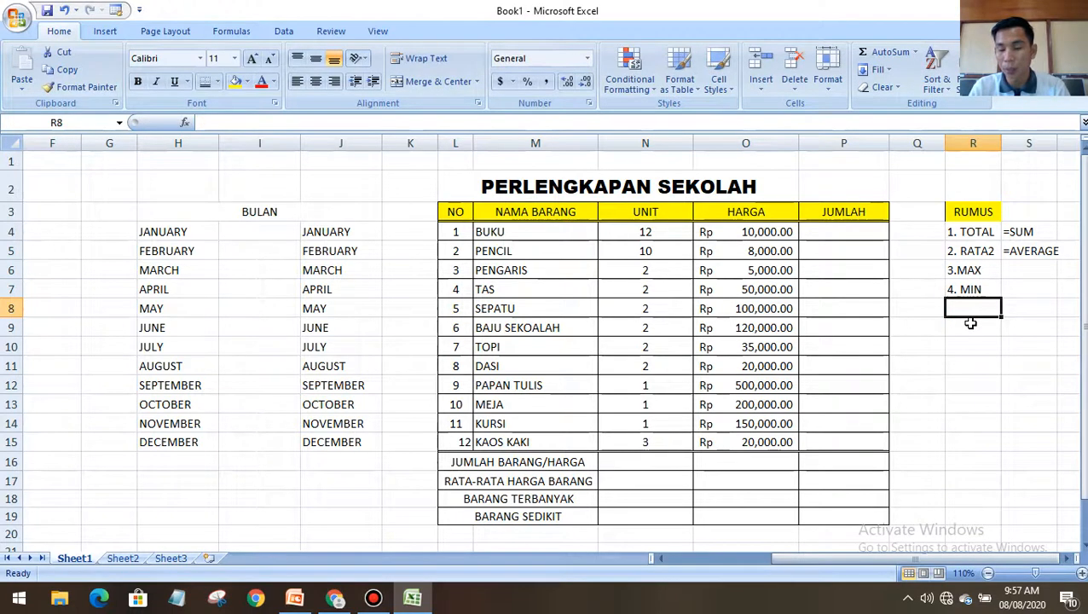
{"action": "type", "text": "IF"}
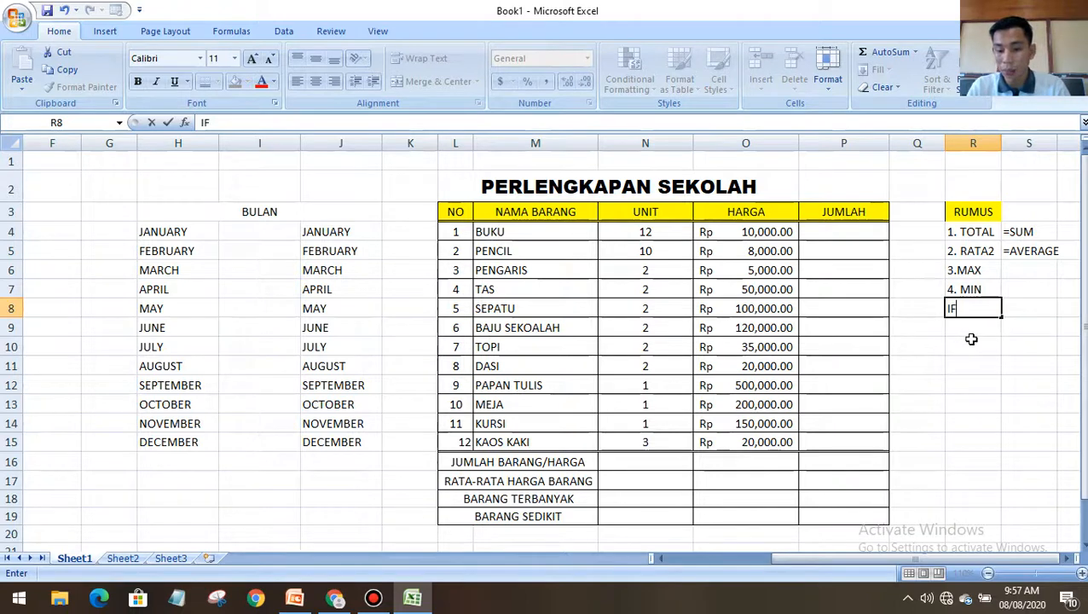
{"action": "type", "text": "."}
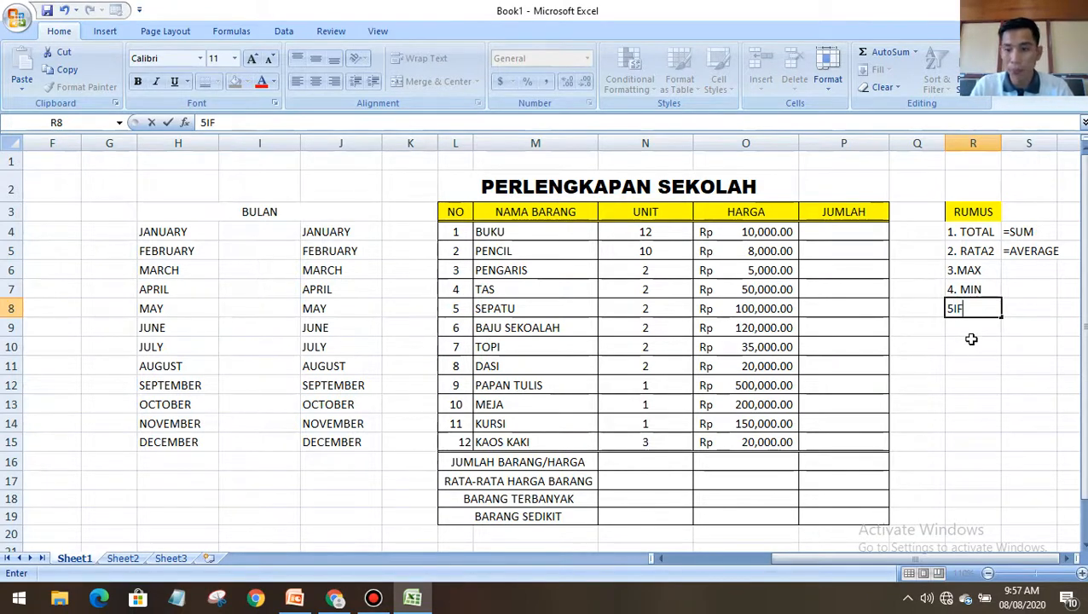
{"action": "left_click", "coordinate": [951, 308]}
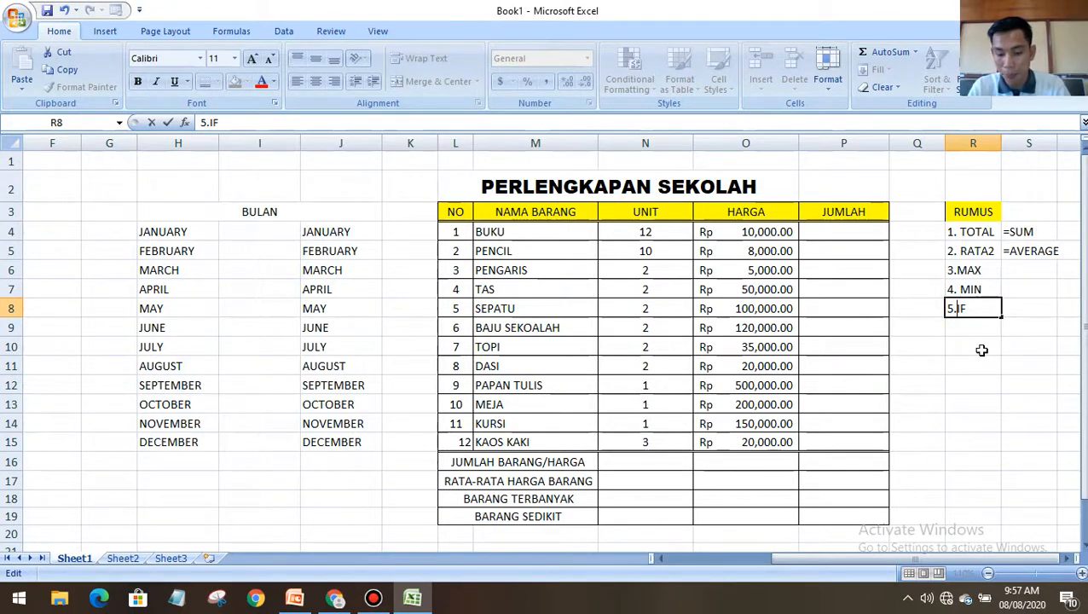
{"action": "left_click", "coordinate": [955, 269]}
{"action": "double_click", "coordinate": [957, 270]}
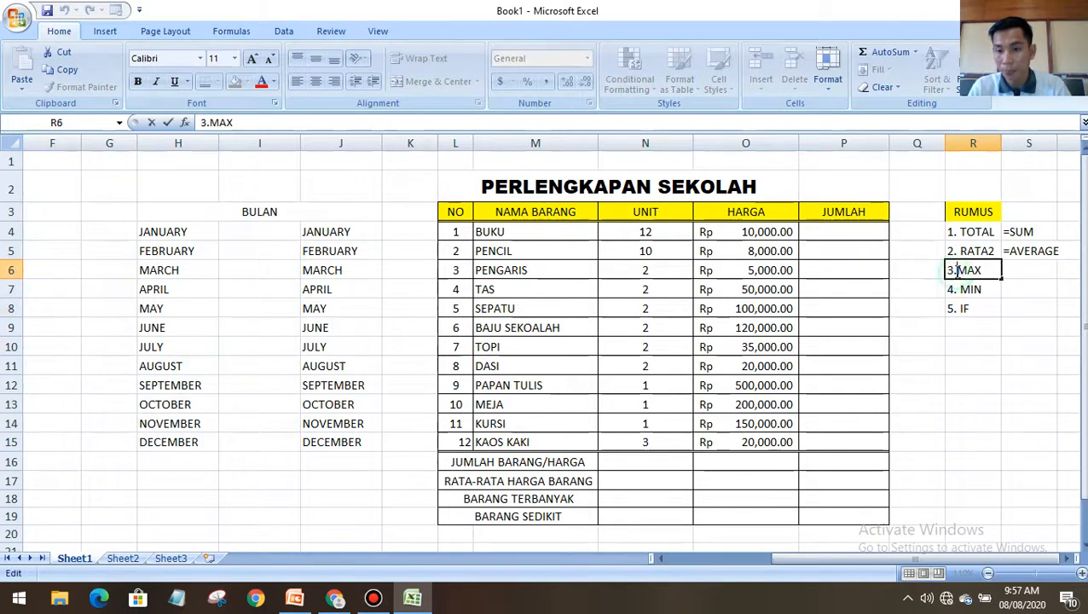
{"action": "left_click", "coordinate": [993, 309]}
{"action": "left_click", "coordinate": [1019, 272]}
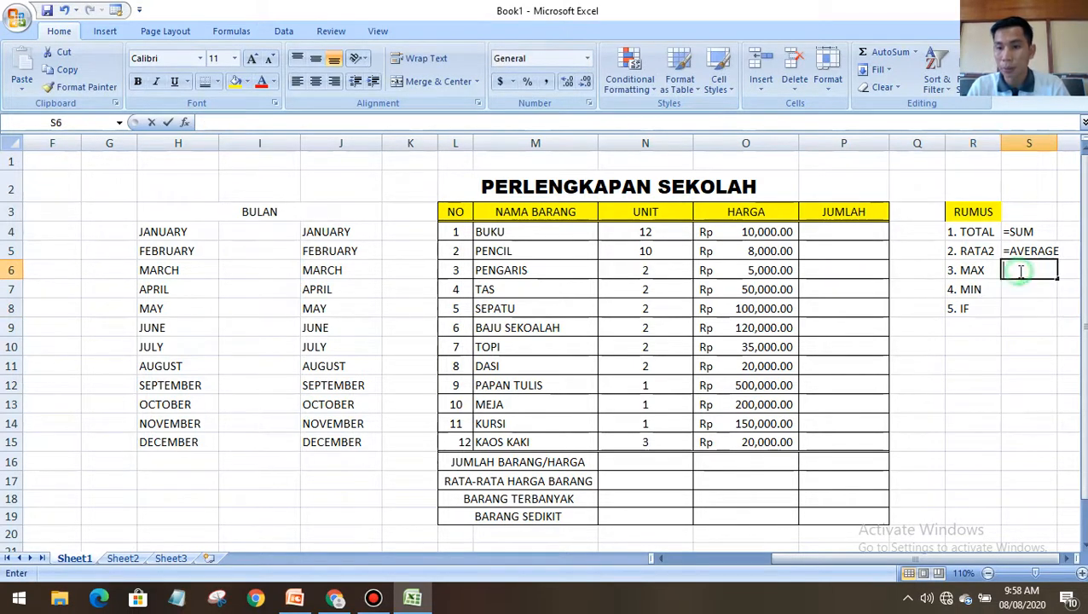
{"action": "double_click", "coordinate": [1020, 271]}
{"action": "type", "text": "="}
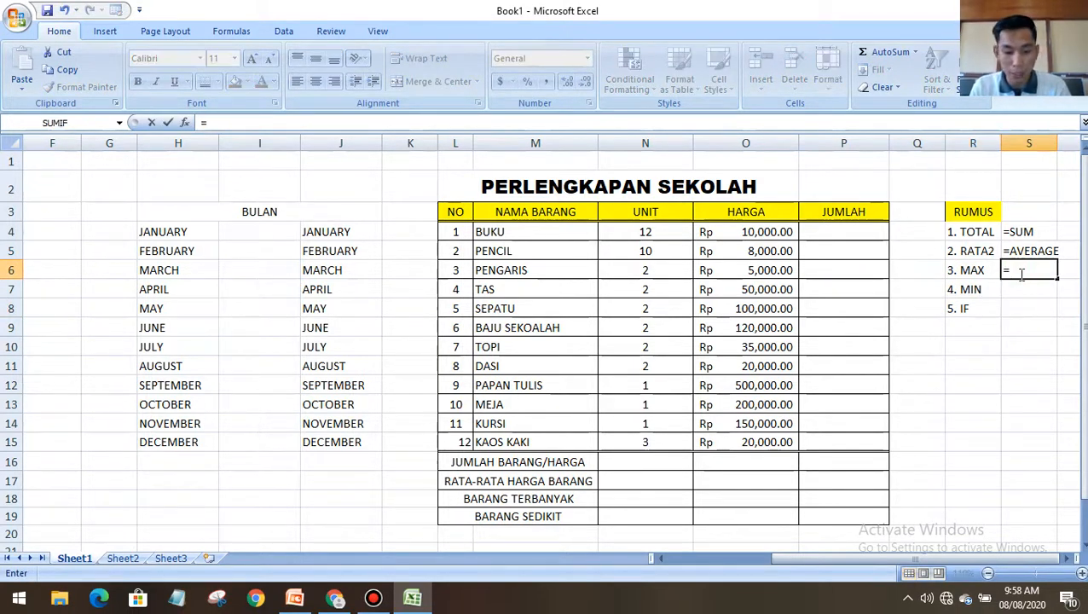
{"action": "key", "text": "Escape"}
{"action": "type", "text": "\""}
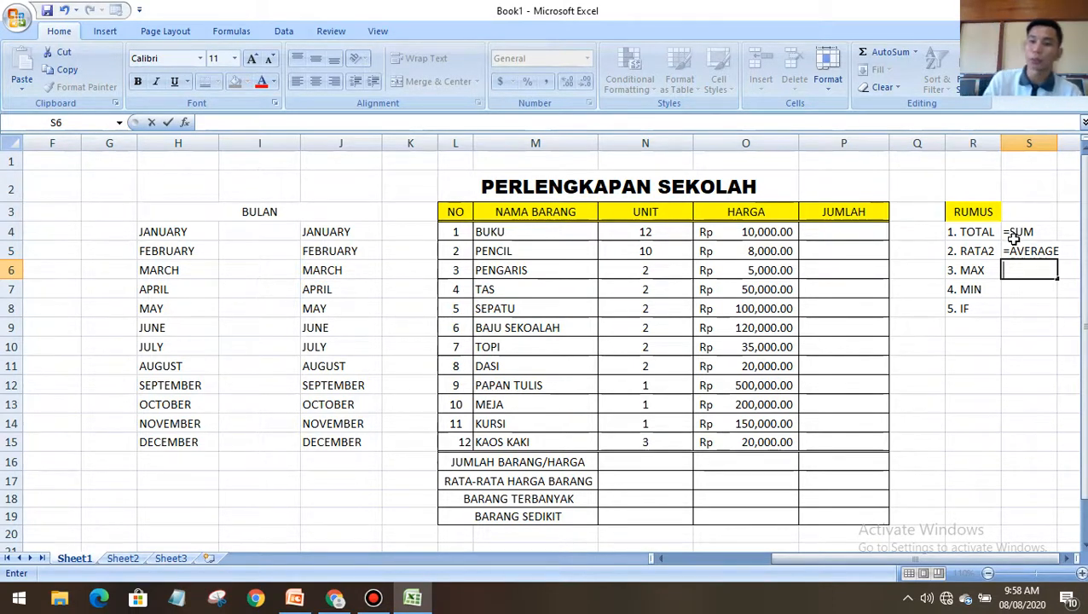
Fill the empty JUMLAH cells P4:P15 with a light aqua blue colour
{"action": "left_click", "coordinate": [859, 233]}
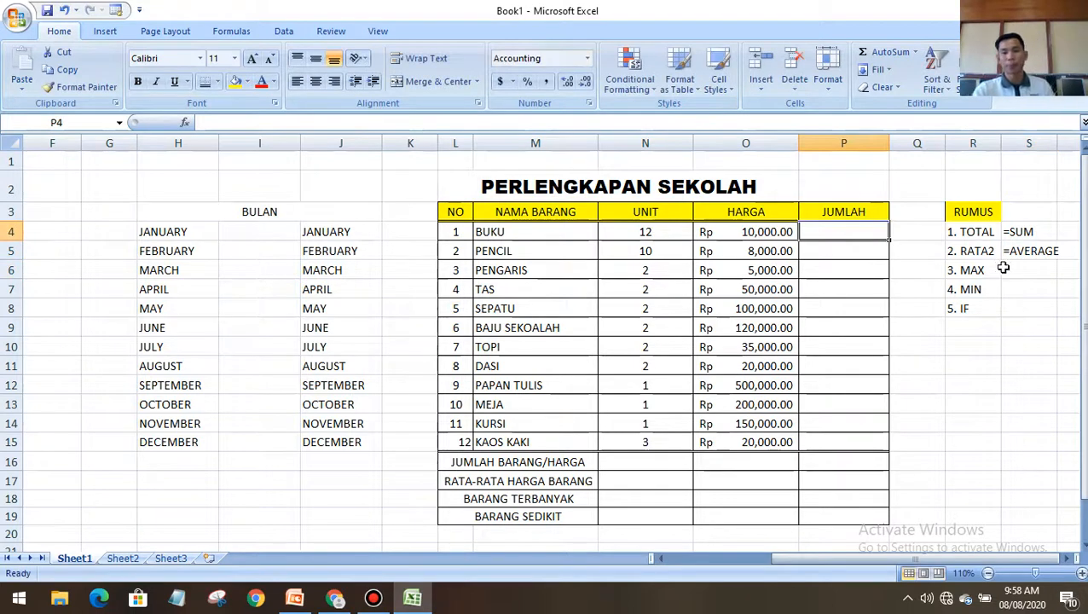
{"action": "left_click_drag", "start_coordinate": [857, 233], "coordinate": [872, 444]}
{"action": "left_click", "coordinate": [246, 82]}
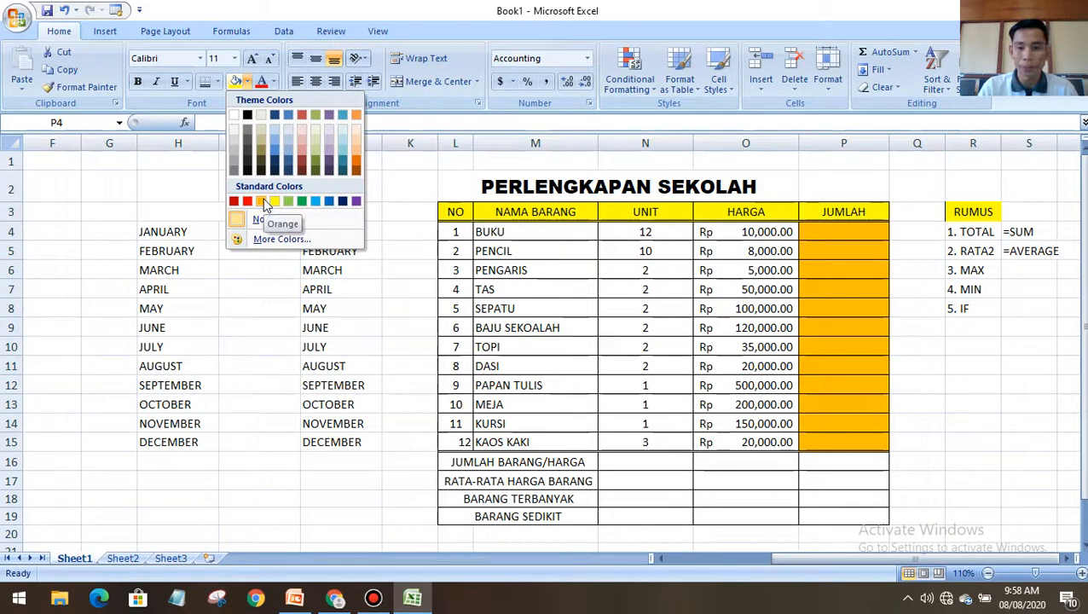
{"action": "left_click", "coordinate": [346, 160]}
{"action": "left_click", "coordinate": [1064, 406]}
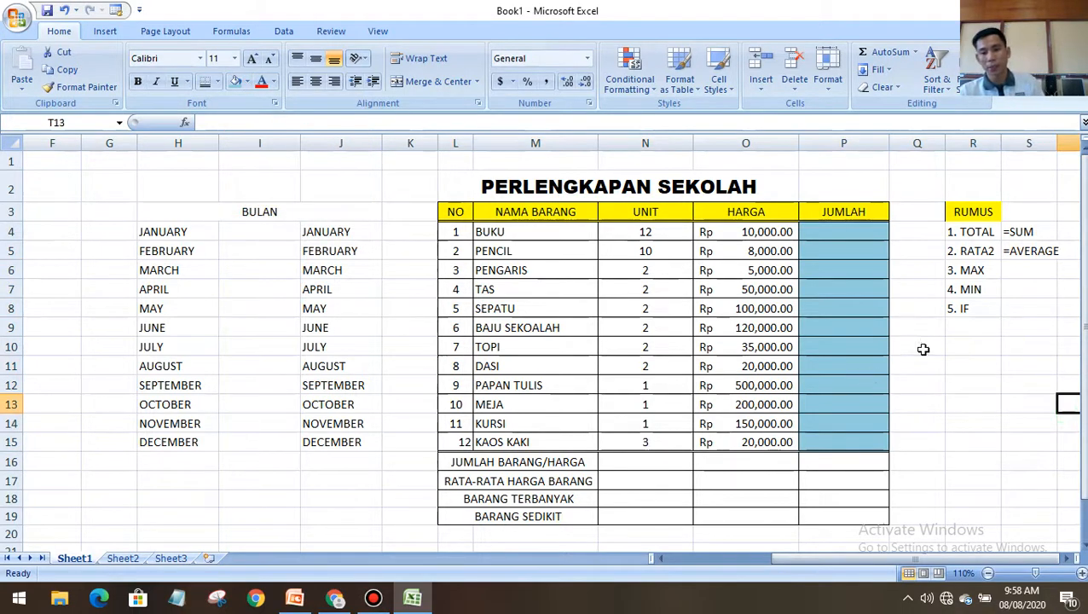
Enter =MAX(....) TEKAN ENTER as literal text in S6 beside the MAX label
{"action": "double_click", "coordinate": [1017, 270]}
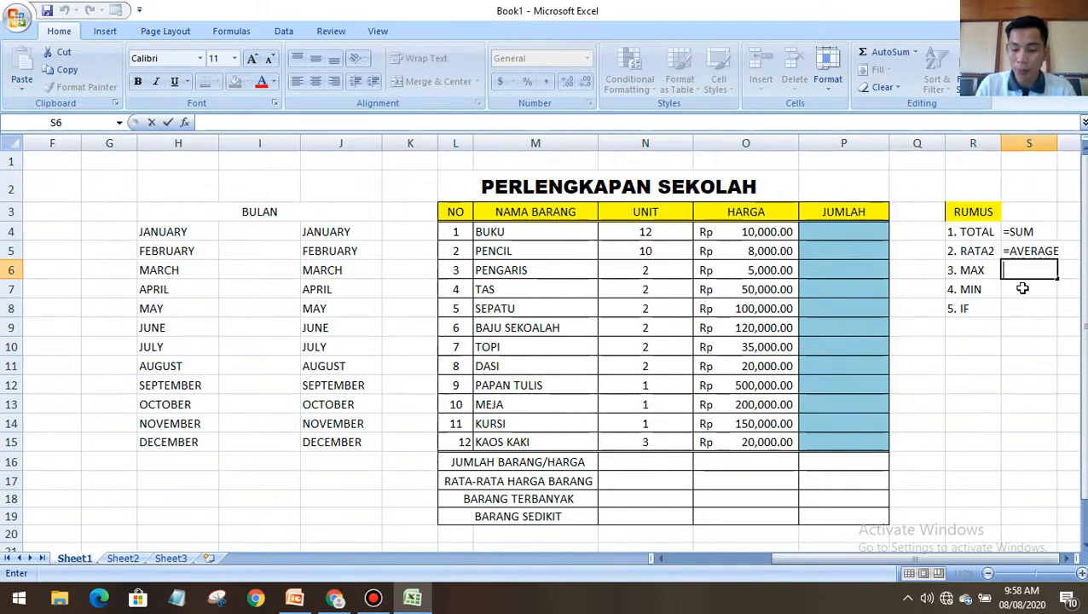
{"action": "type", "text": "'=MAX("}
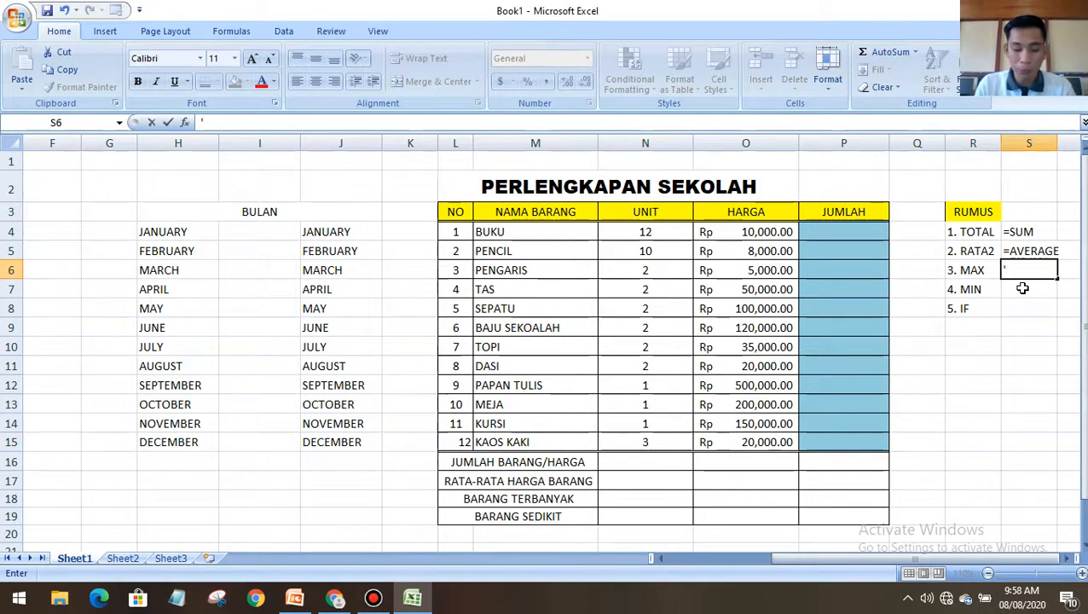
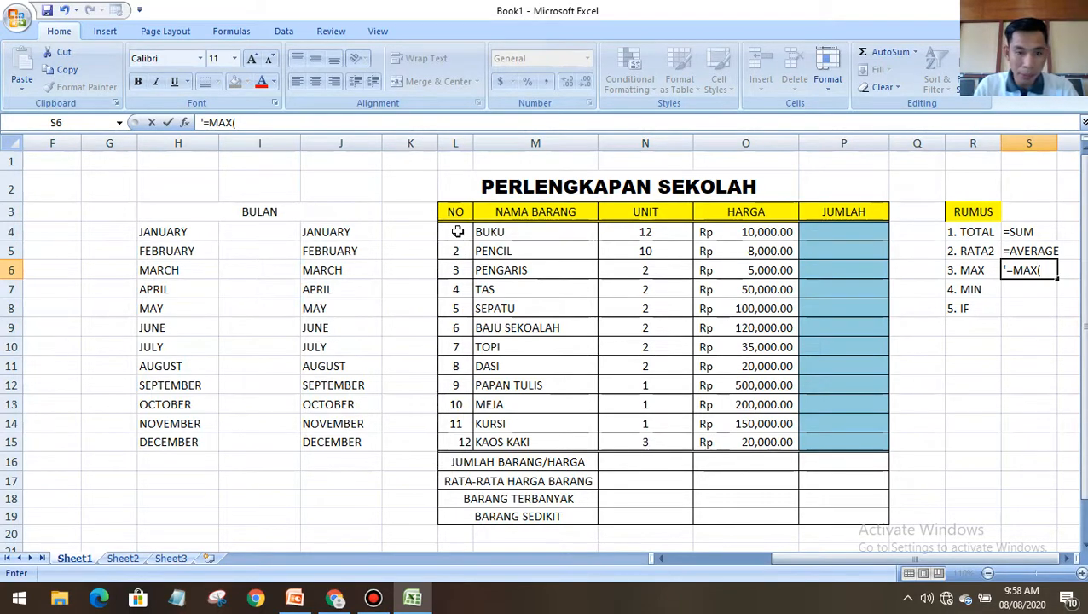
{"action": "left_click_drag", "start_coordinate": [457, 231], "coordinate": [8, 231]}
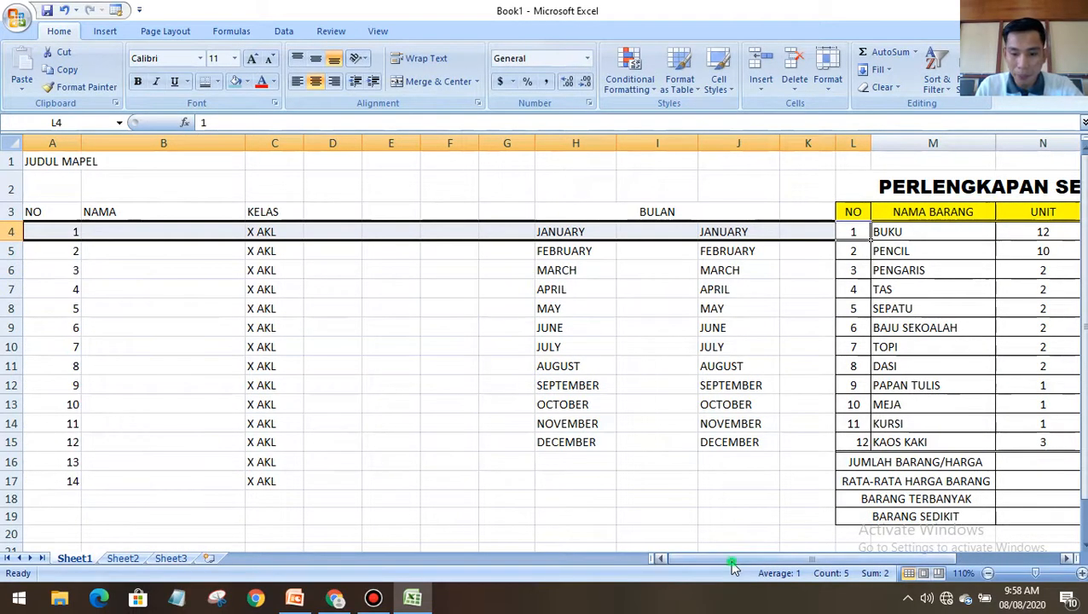
{"action": "left_click_drag", "start_coordinate": [734, 562], "coordinate": [836, 562]}
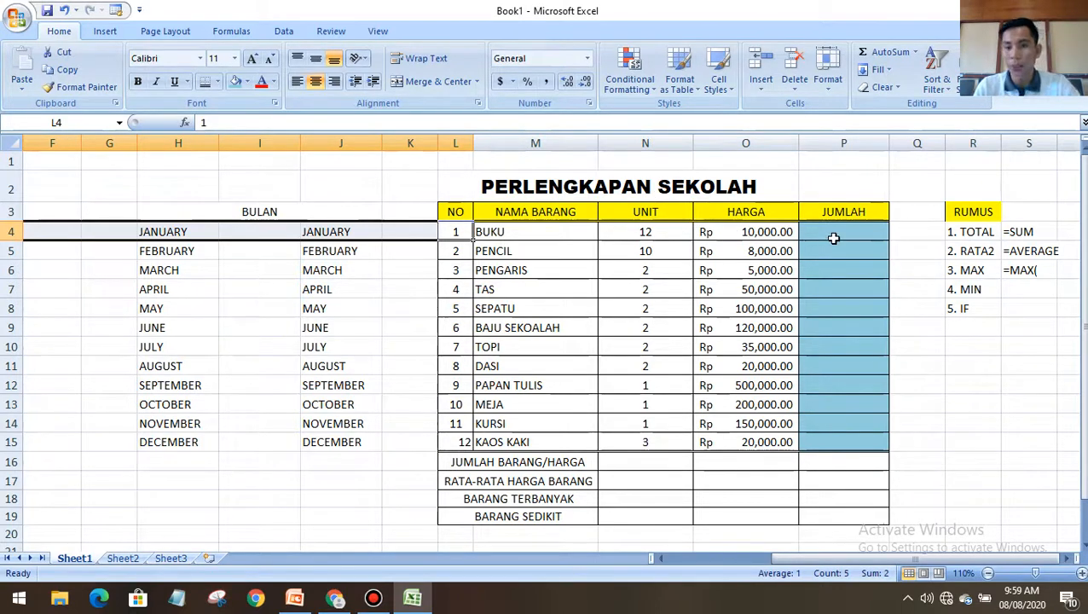
{"action": "double_click", "coordinate": [1043, 269]}
{"action": "type", "text": "...."}
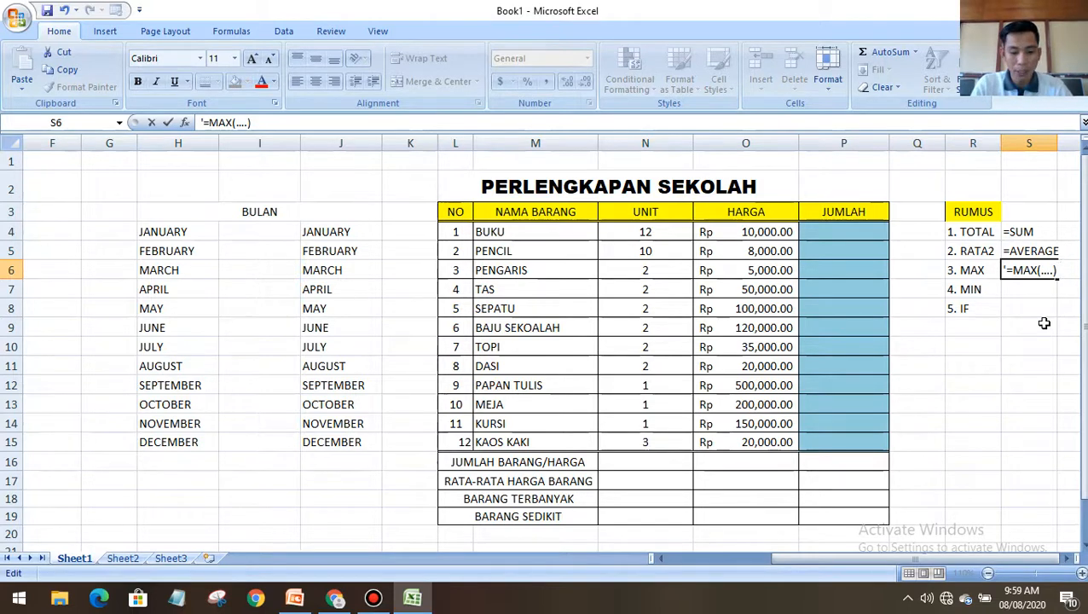
{"action": "type", "text": ") TEKAN"}
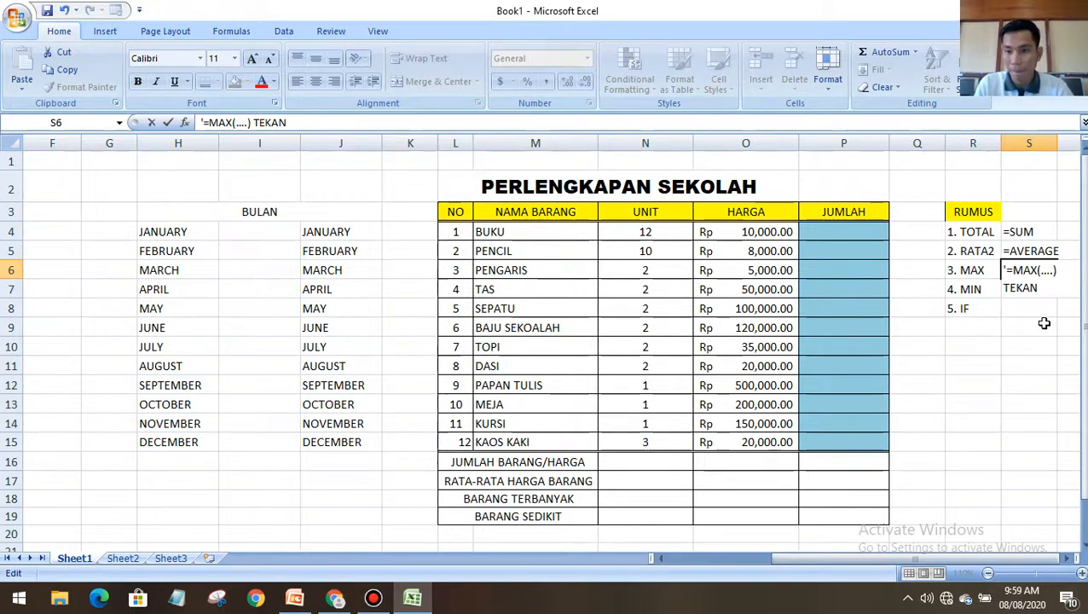
{"action": "type", "text": " ENTER"}
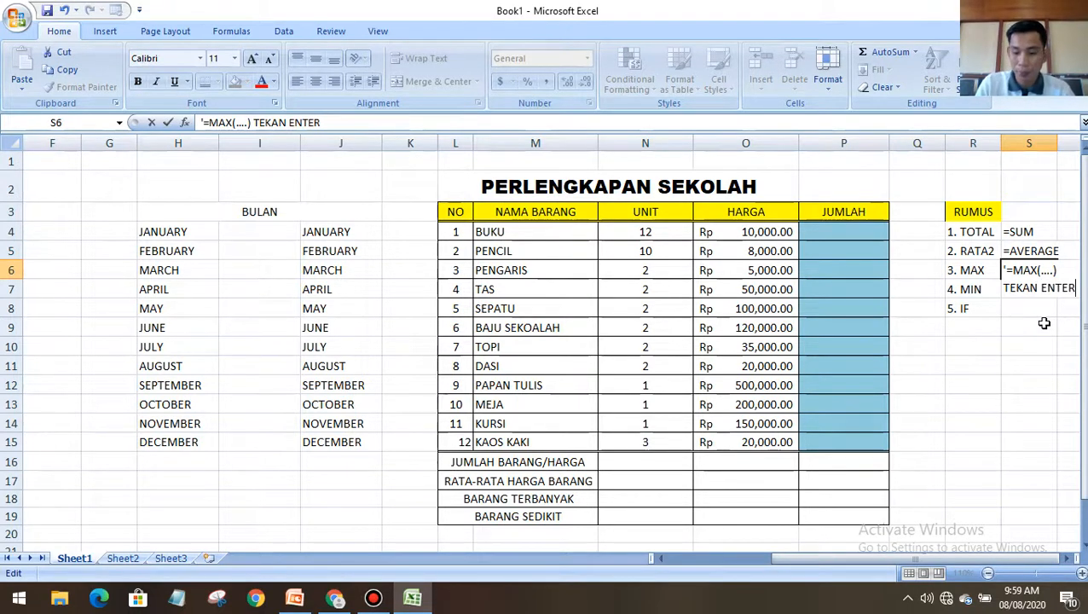
{"action": "key", "text": "Return"}
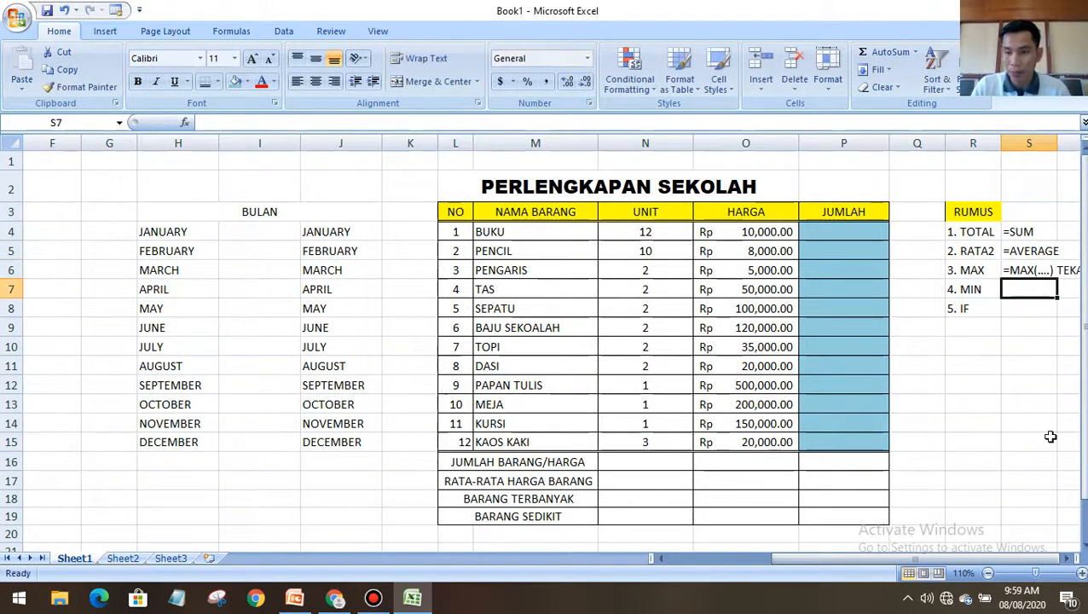
{"action": "left_click", "coordinate": [1068, 558]}
{"action": "left_click", "coordinate": [1068, 558]}
{"action": "left_click", "coordinate": [968, 515]}
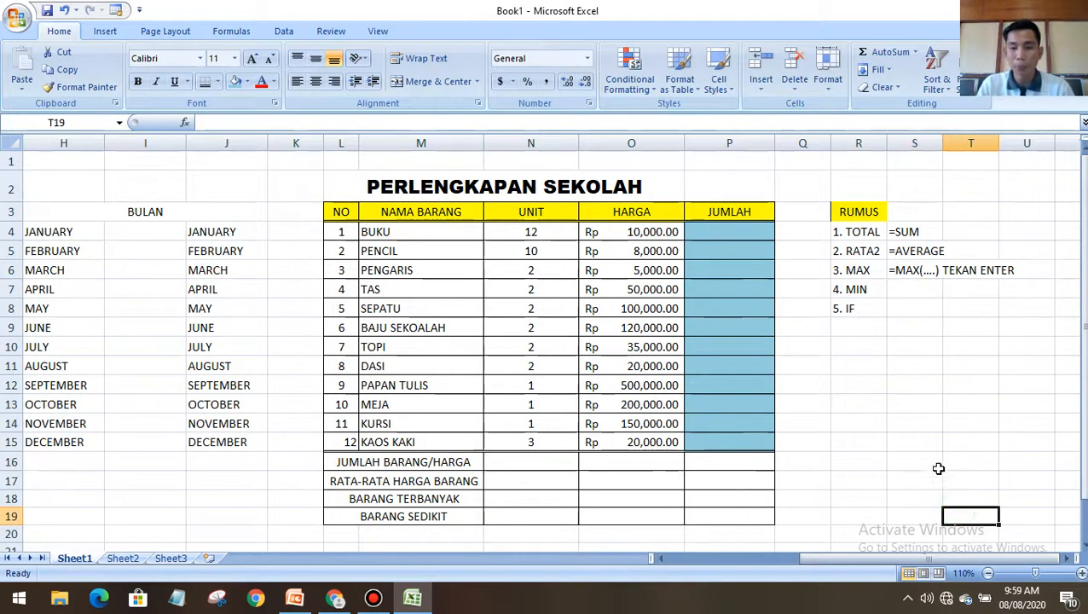
Extend the SUM text in S4 to =SUM(...) and enter =MIN(...) as literal text in S7
{"action": "double_click", "coordinate": [920, 231]}
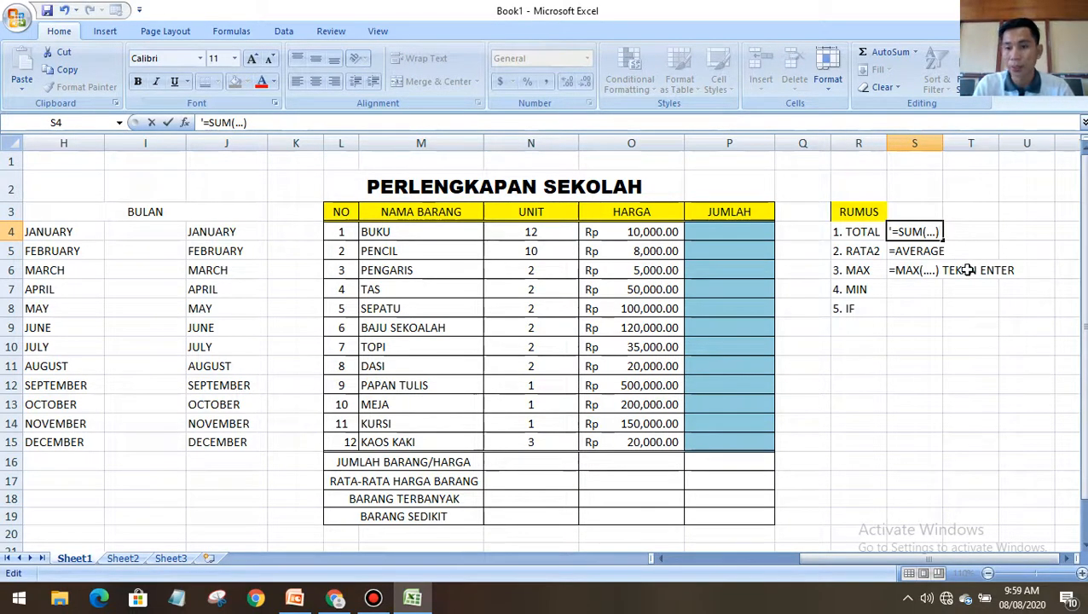
{"action": "double_click", "coordinate": [908, 290]}
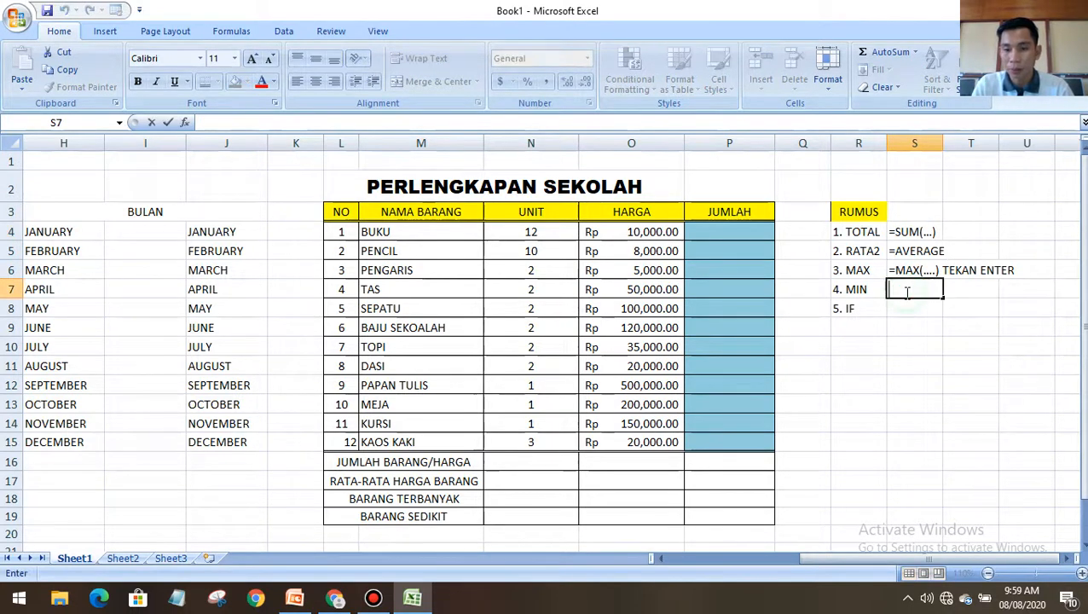
{"action": "type", "text": "'="}
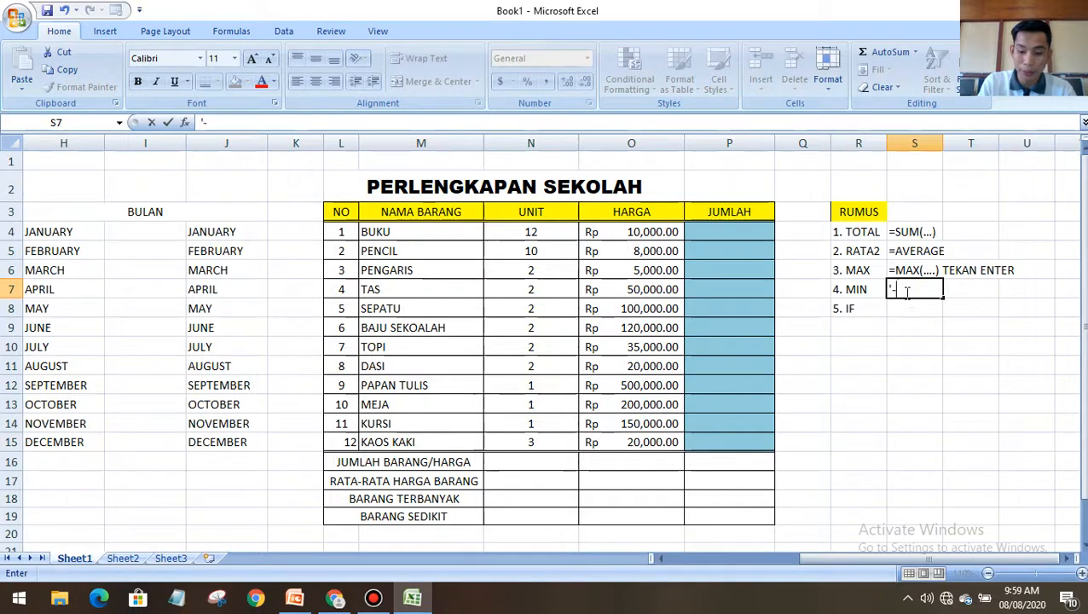
{"action": "type", "text": "MIN("}
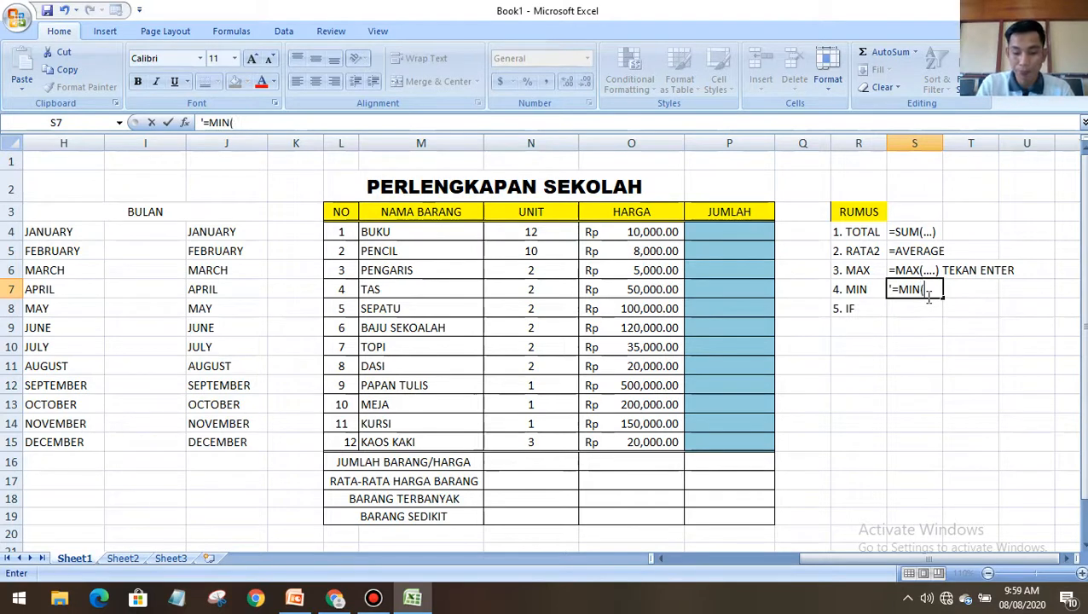
{"action": "type", "text": "...)"}
{"action": "left_click", "coordinate": [913, 341]}
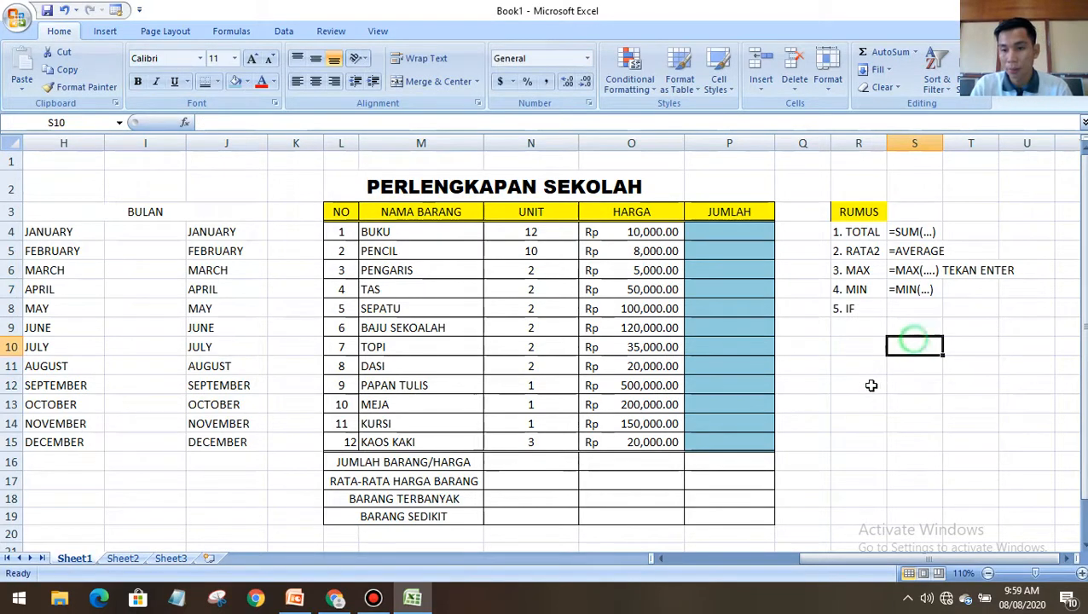
Enter the text IF(.....) in S8 beside the IF label
{"action": "left_click", "coordinate": [901, 307]}
{"action": "double_click", "coordinate": [901, 309]}
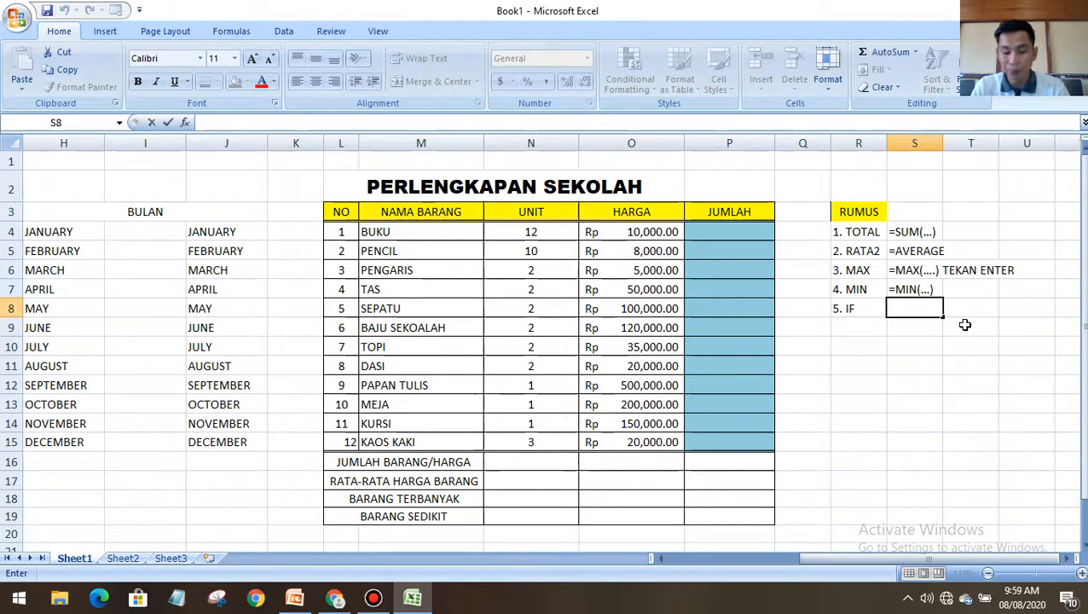
{"action": "type", "text": "IF"}
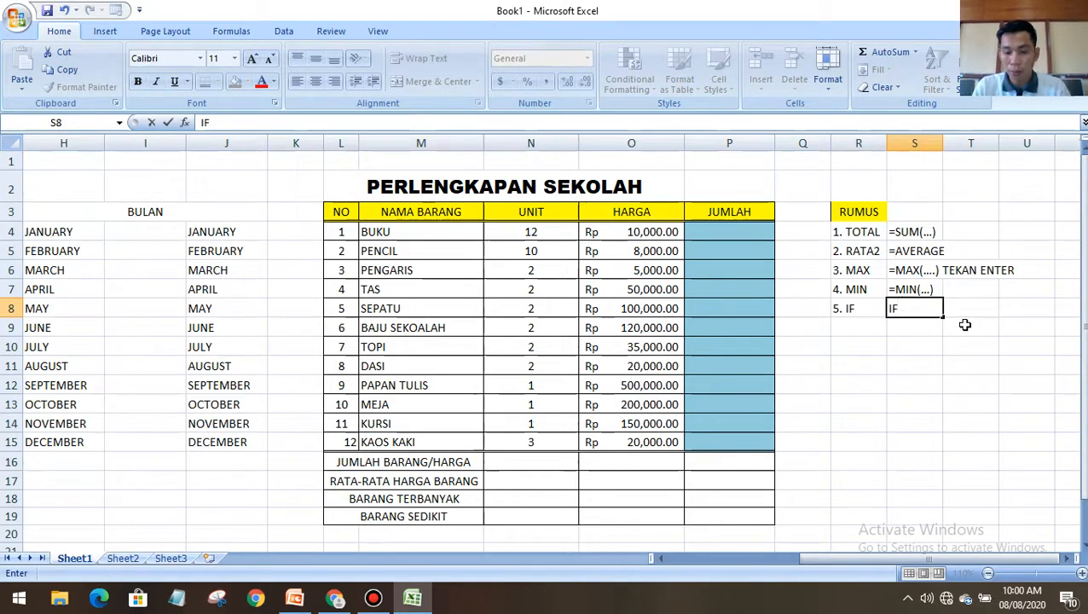
{"action": "type", "text": "("}
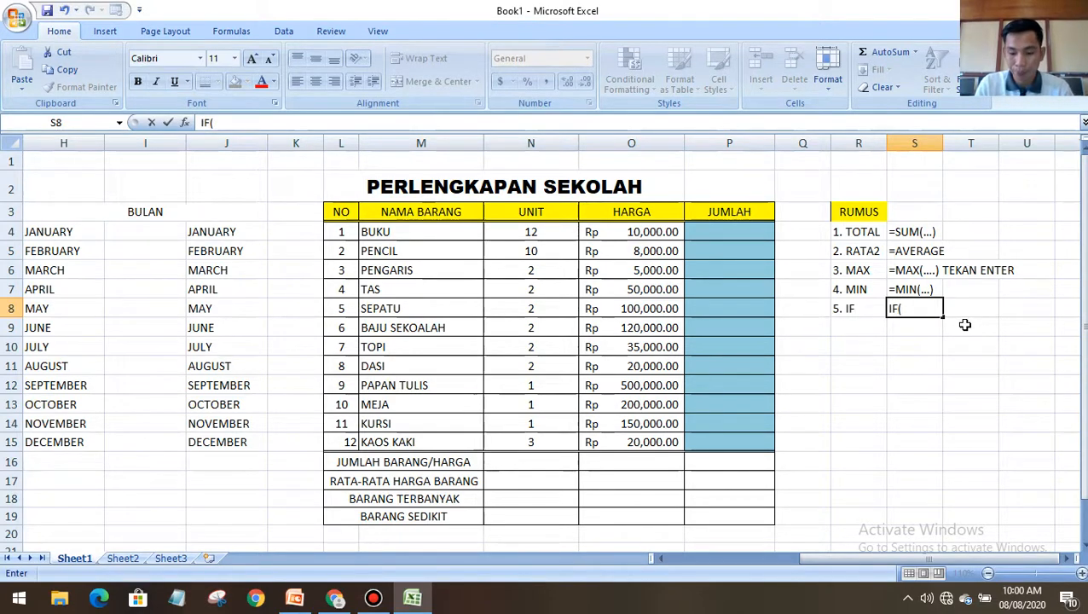
{"action": "type", "text": ".....)"}
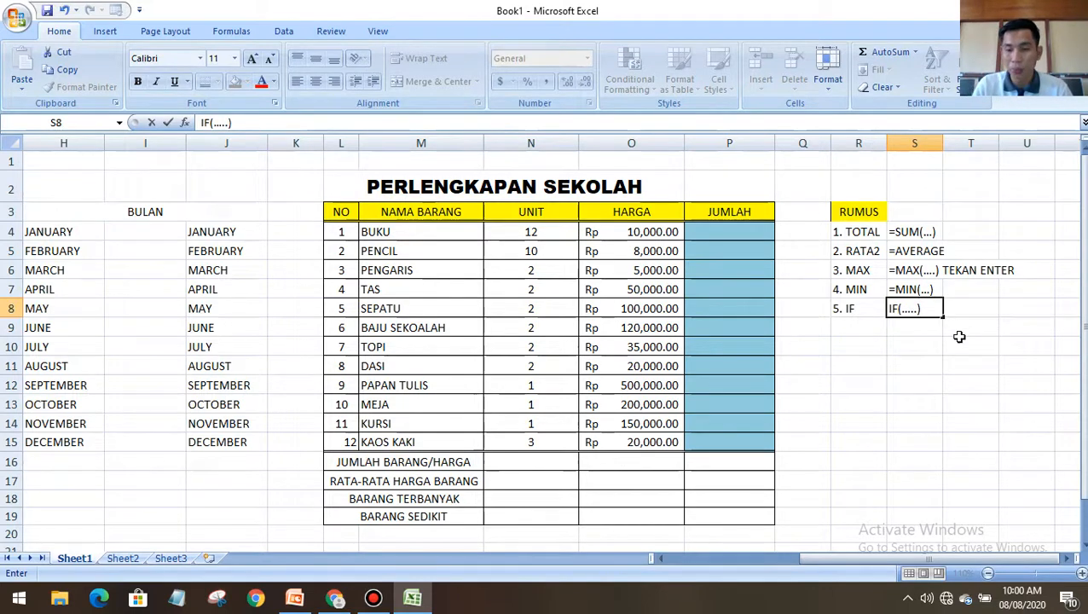
{"action": "left_click", "coordinate": [961, 365]}
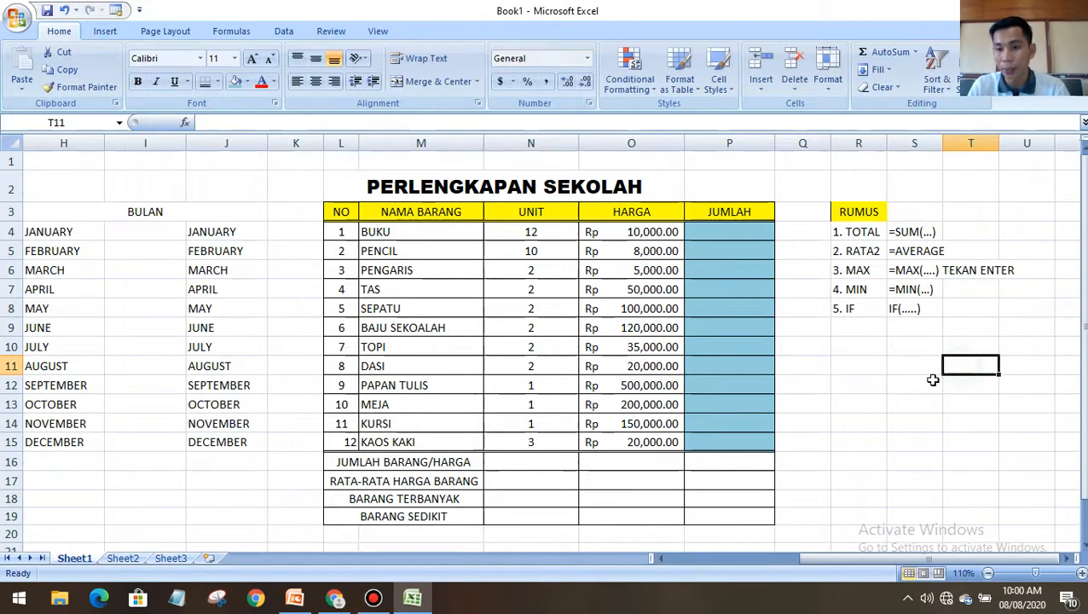
Change the font colour of the 5. IF label in R8 to red
{"action": "left_click", "coordinate": [867, 311]}
{"action": "left_click", "coordinate": [263, 85]}
{"action": "left_click", "coordinate": [877, 333]}
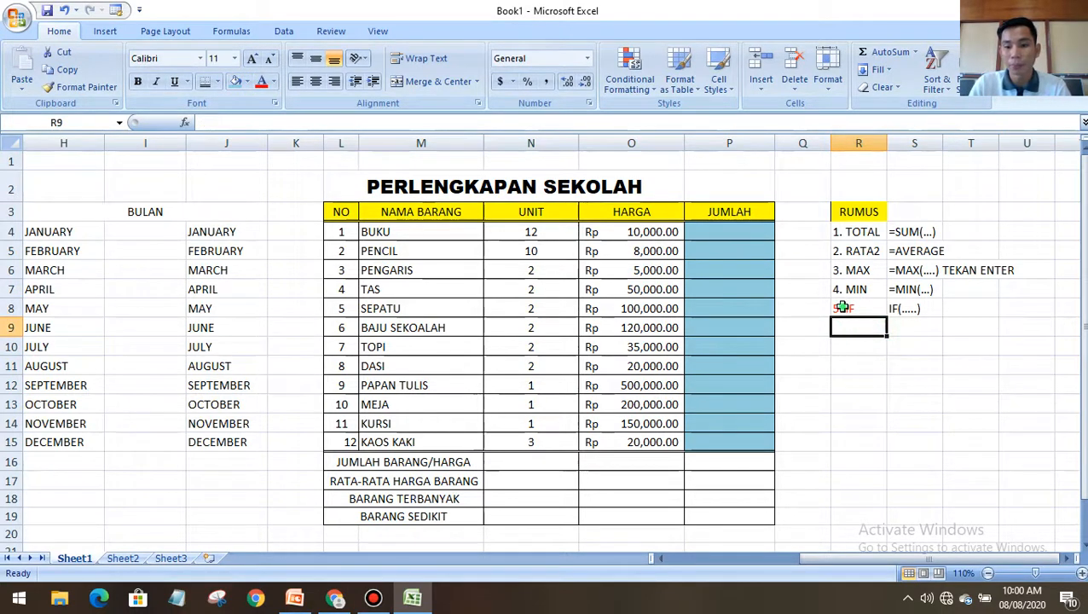
Fill the IF row cells R8:S8 of the RUMUS list with red
{"action": "left_click_drag", "start_coordinate": [842, 307], "coordinate": [924, 308]}
{"action": "left_click", "coordinate": [239, 83]}
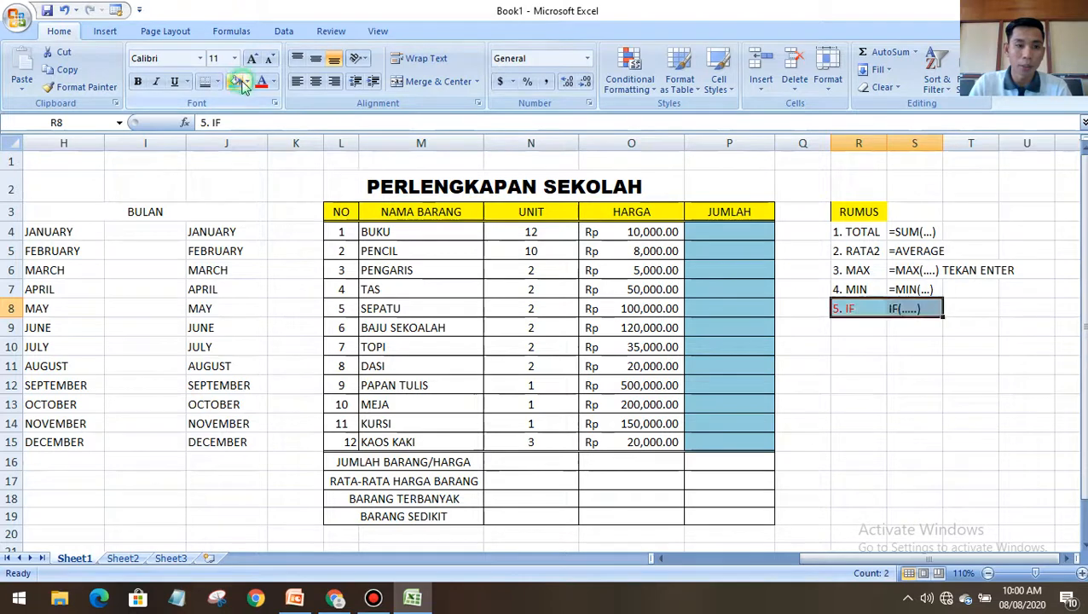
{"action": "left_click", "coordinate": [246, 83]}
{"action": "left_click", "coordinate": [247, 203]}
{"action": "left_click", "coordinate": [869, 360]}
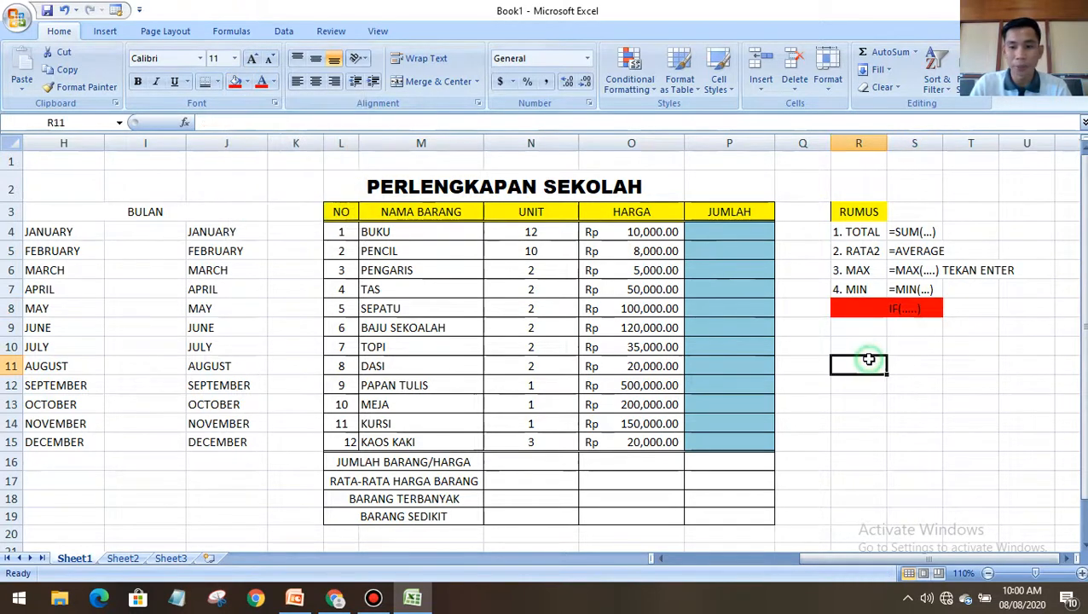
Set the font colour of the 5. IF text in R8 to black
{"action": "left_click", "coordinate": [855, 305]}
{"action": "left_click", "coordinate": [825, 384]}
{"action": "double_click", "coordinate": [843, 309]}
{"action": "left_click_drag", "start_coordinate": [871, 306], "coordinate": [829, 305]}
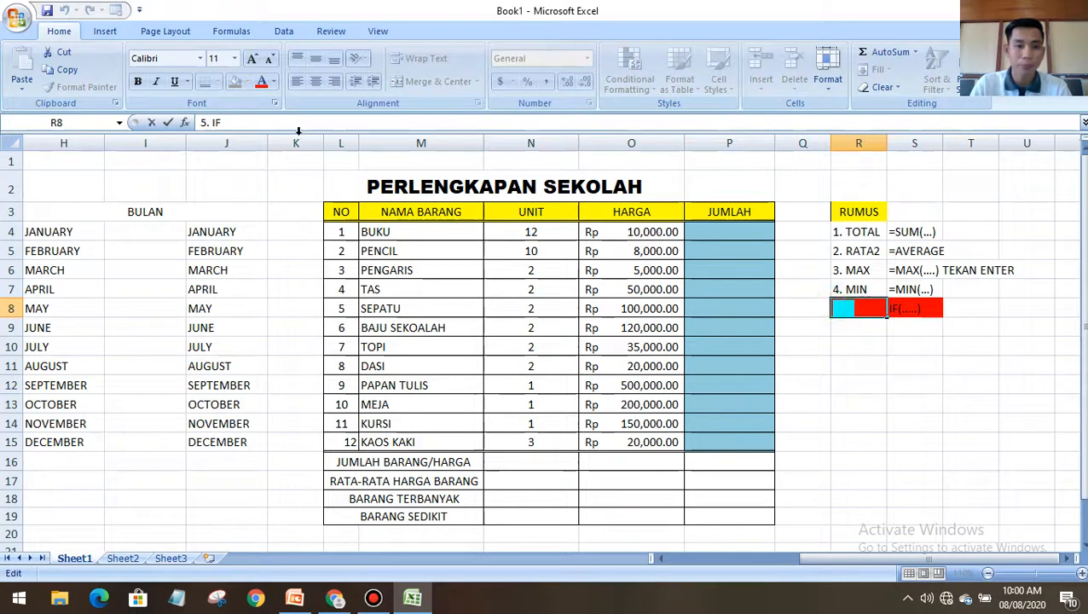
{"action": "left_click", "coordinate": [273, 82]}
{"action": "left_click", "coordinate": [276, 135]}
{"action": "left_click", "coordinate": [724, 329]}
{"action": "left_click", "coordinate": [920, 405]}
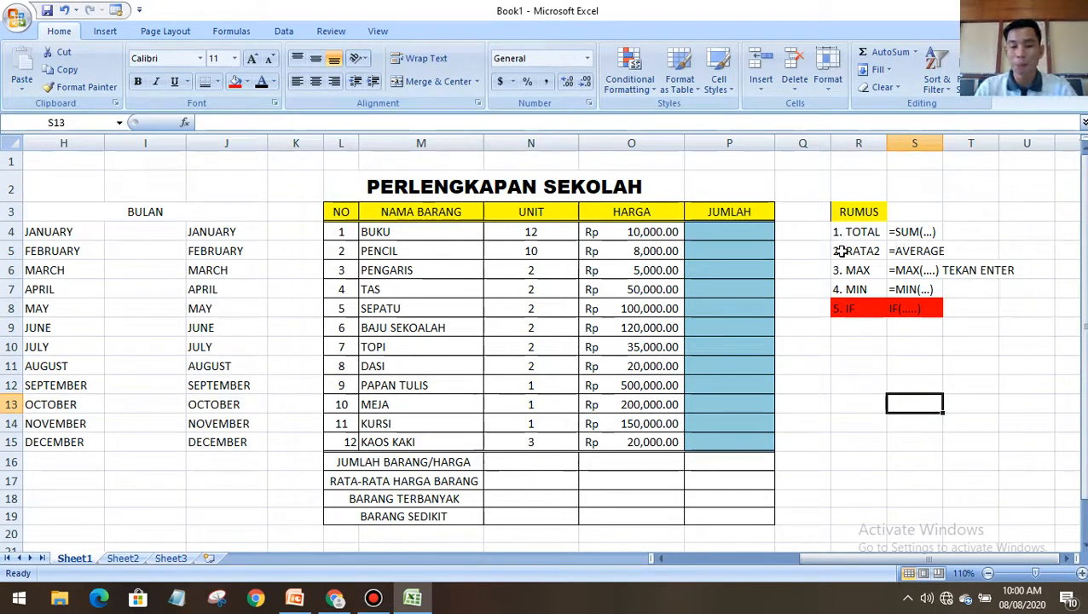
Extend the label in R4 to 1. TOTAL/JUMLAH
{"action": "left_click", "coordinate": [729, 227]}
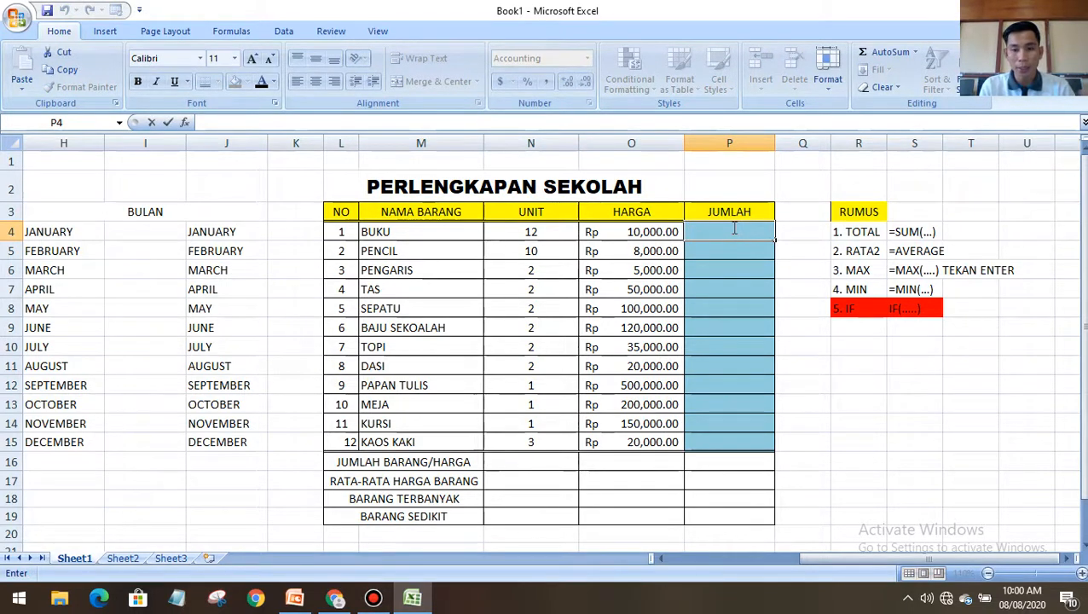
{"action": "double_click", "coordinate": [881, 232]}
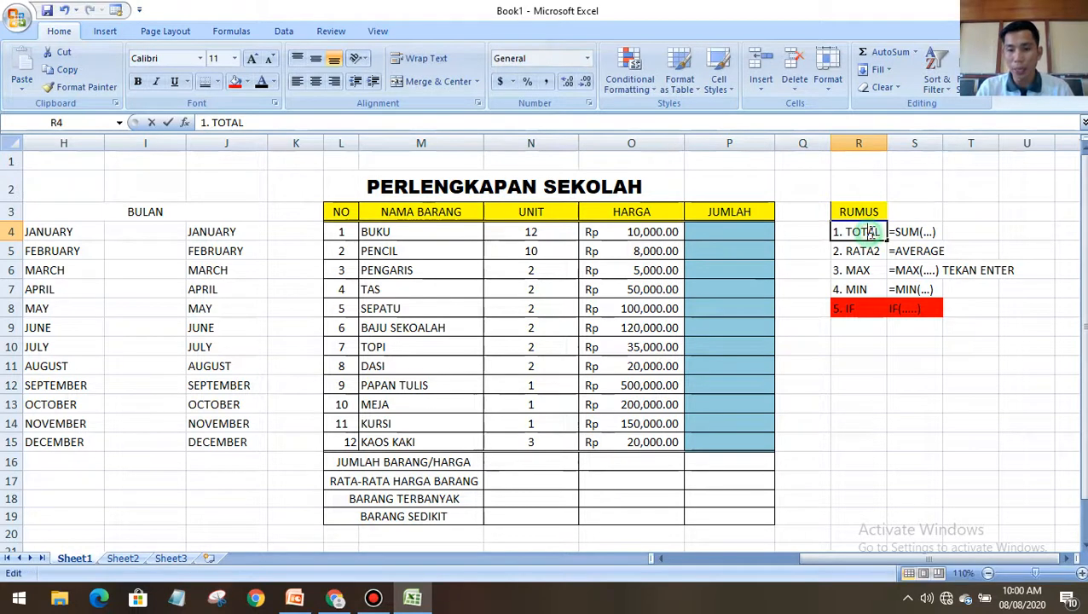
{"action": "type", "text": "/JUMLAH"}
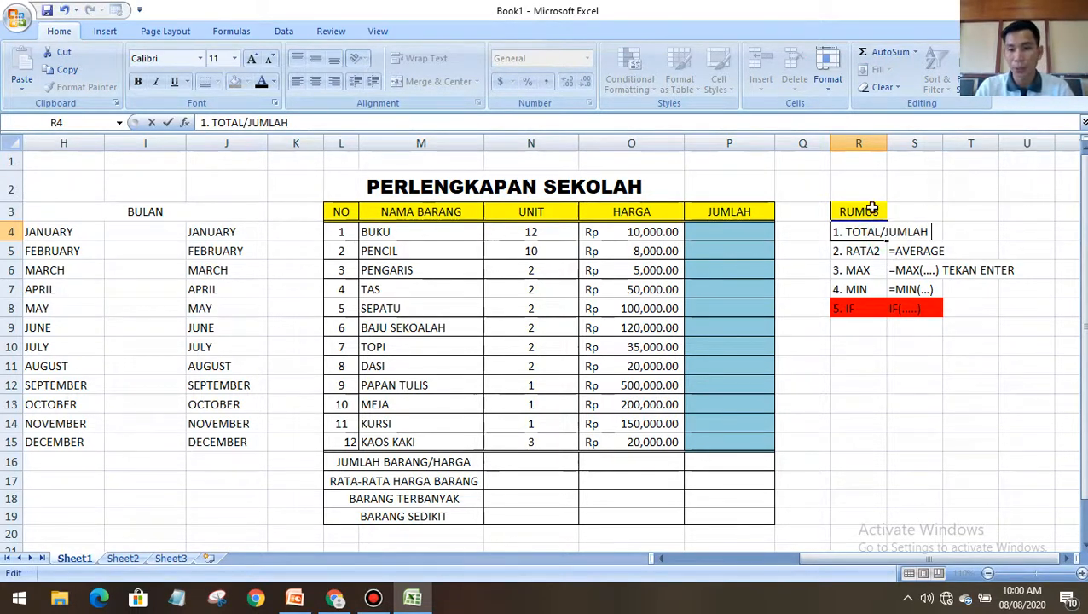
Widen columns R and S so the RUMUS labels and formula texts fit inside their cells
{"action": "left_click", "coordinate": [890, 143]}
{"action": "double_click", "coordinate": [887, 142]}
{"action": "left_click", "coordinate": [956, 422]}
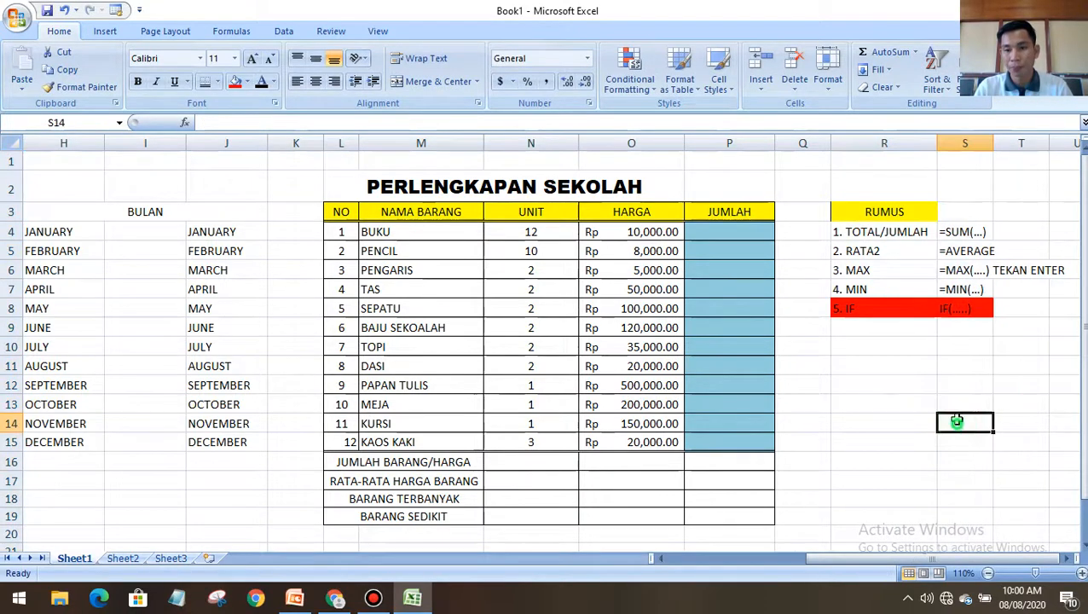
{"action": "left_click_drag", "start_coordinate": [993, 142], "coordinate": [1071, 153]}
{"action": "left_click", "coordinate": [1008, 367]}
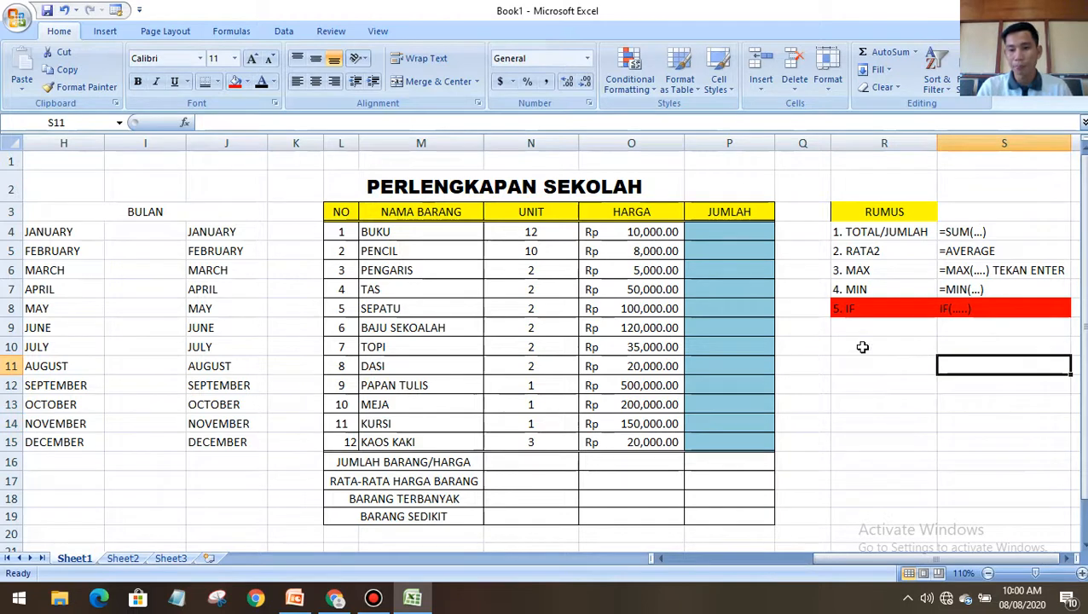
{"action": "left_click", "coordinate": [809, 359]}
{"action": "left_click", "coordinate": [874, 373]}
Calculate the JUMLAH of BUKU in P4 by multiplying its unit and price with =SUM(N4*O4)
{"action": "double_click", "coordinate": [724, 226]}
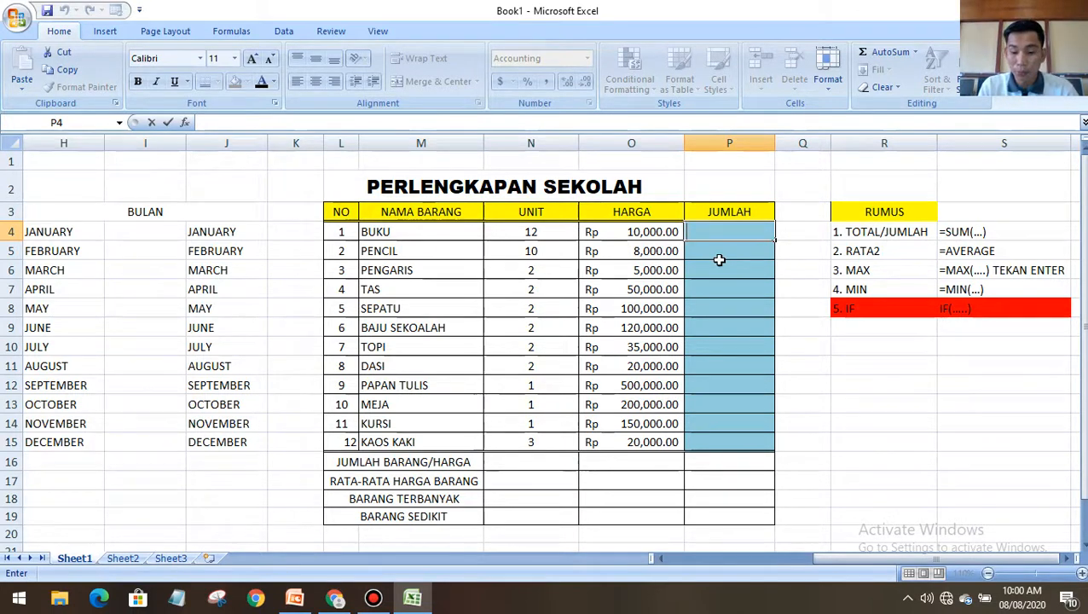
{"action": "type", "text": "="}
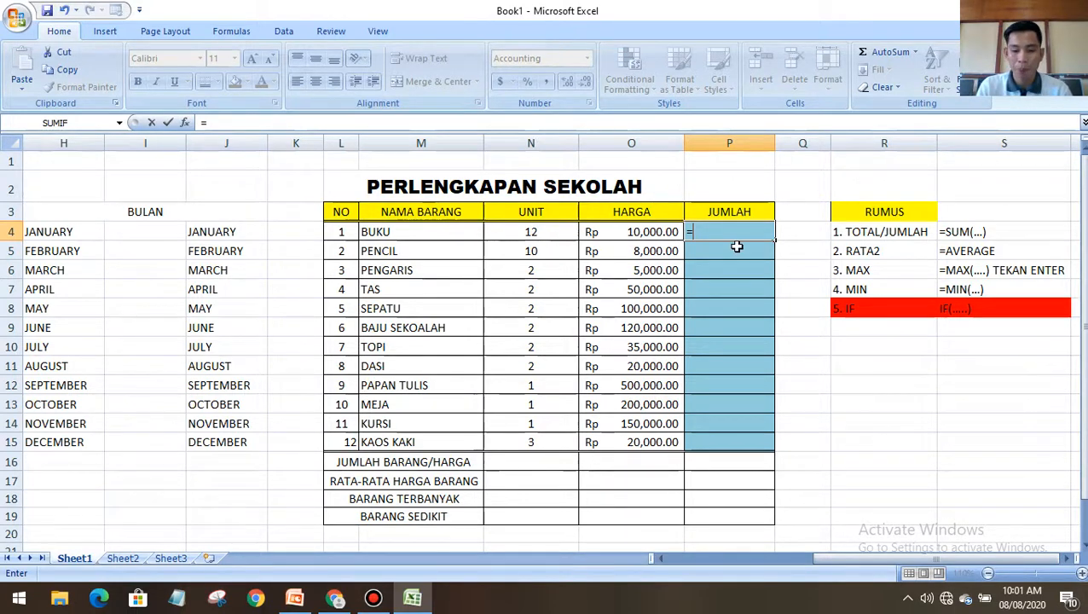
{"action": "type", "text": "SUM"}
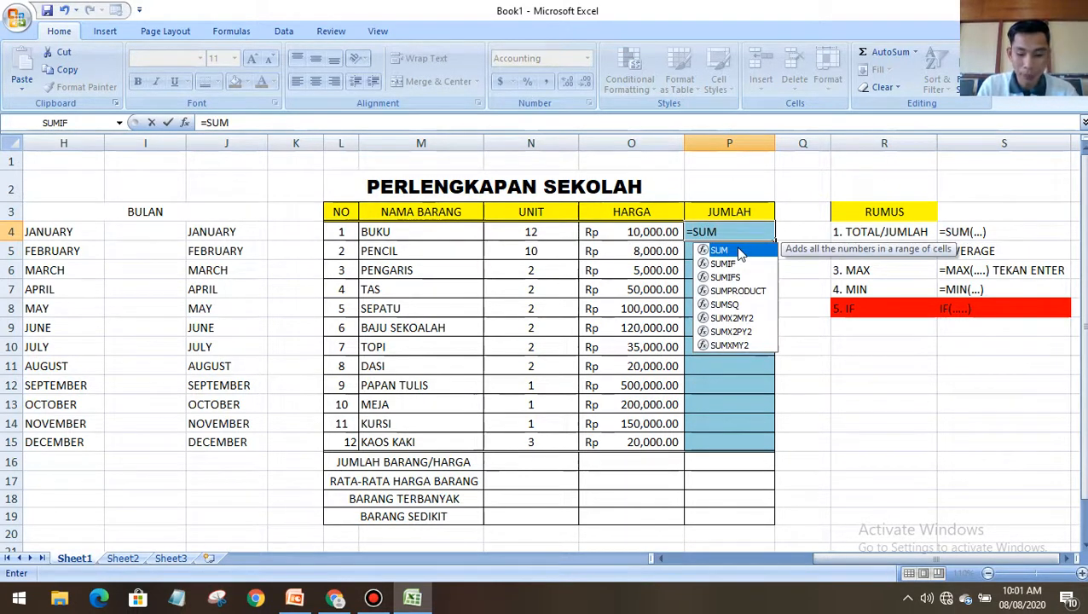
{"action": "type", "text": "("}
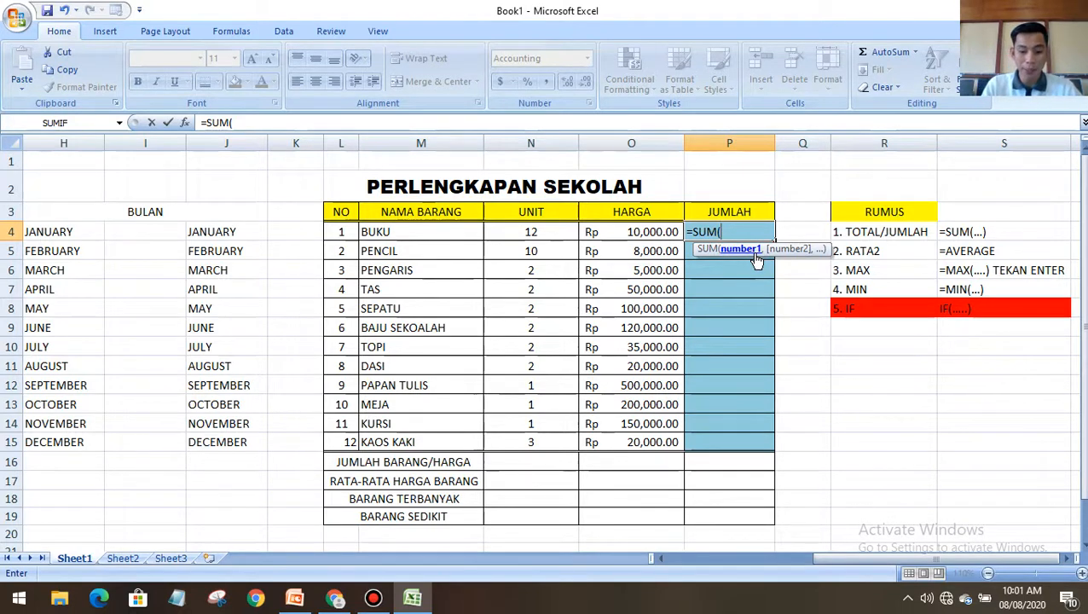
{"action": "type", "text": "N4"}
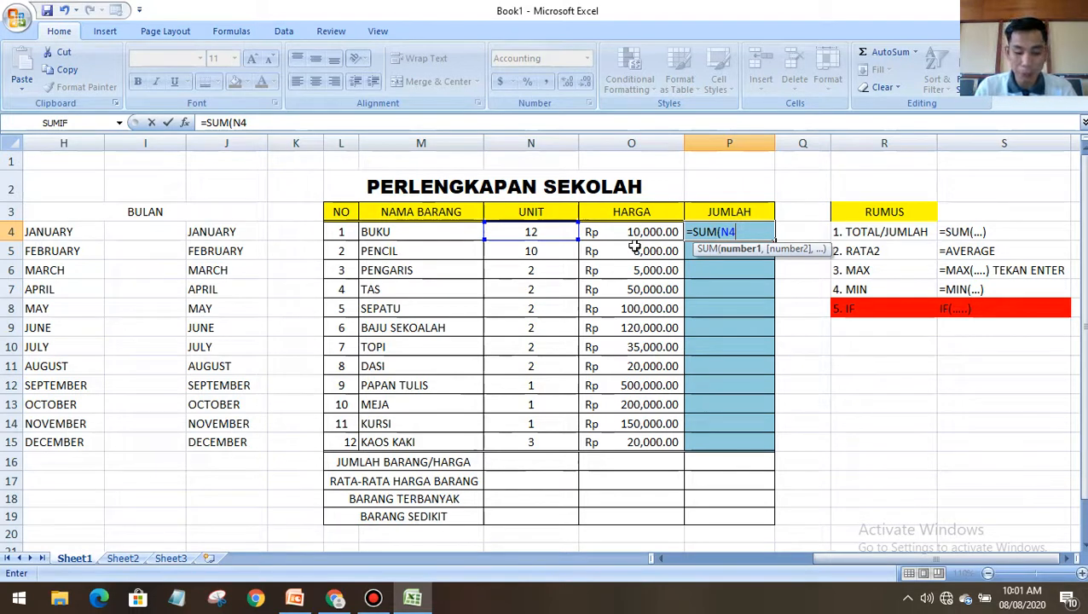
{"action": "type", "text": "*"}
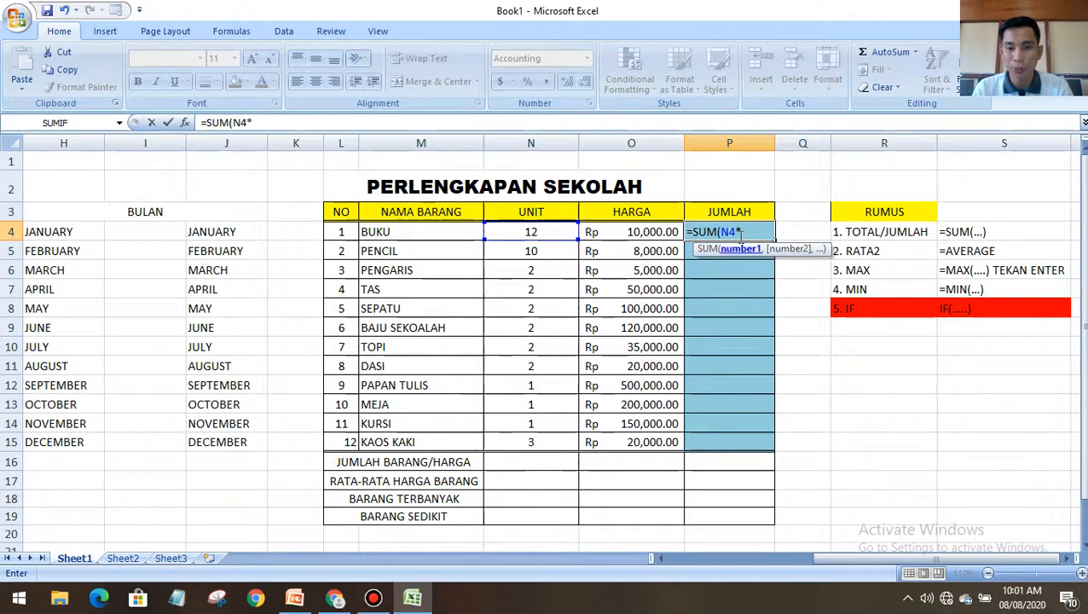
{"action": "left_click", "coordinate": [636, 234]}
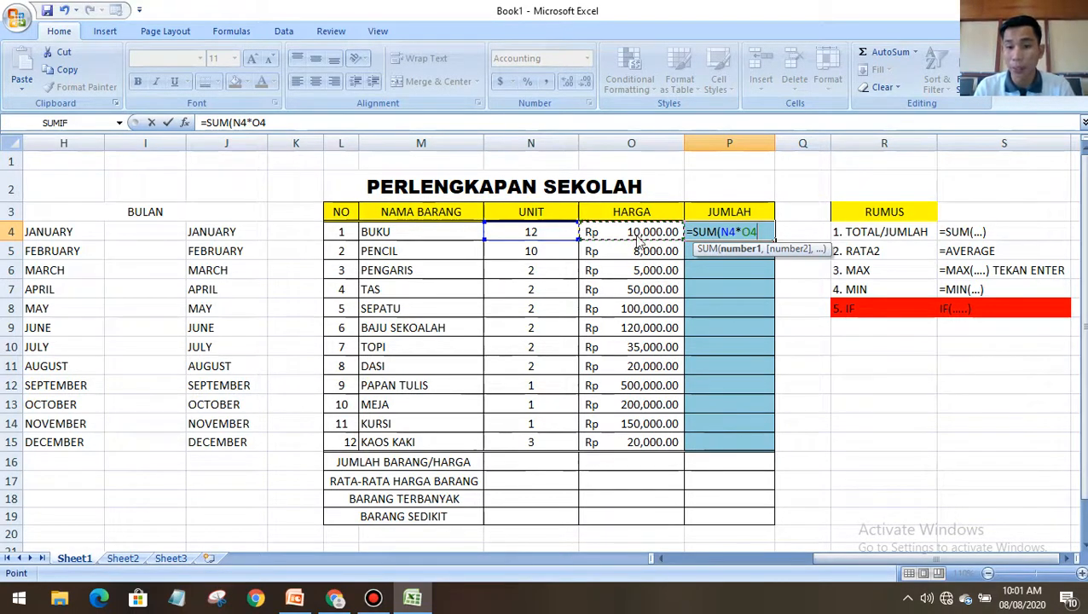
{"action": "key", "text": "Return"}
{"action": "left_click", "coordinate": [793, 291]}
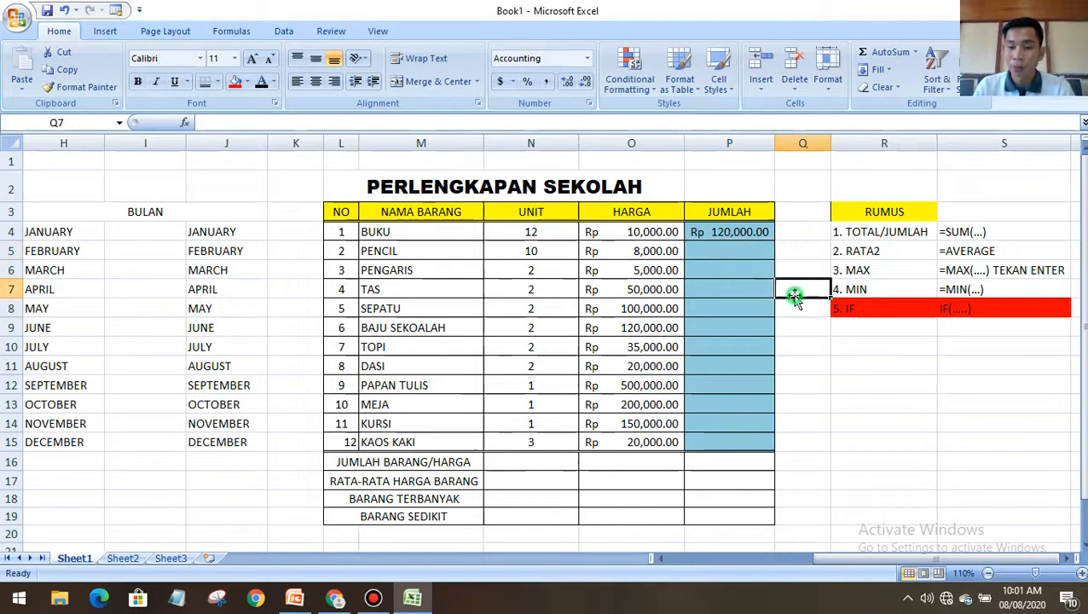
{"action": "double_click", "coordinate": [707, 232]}
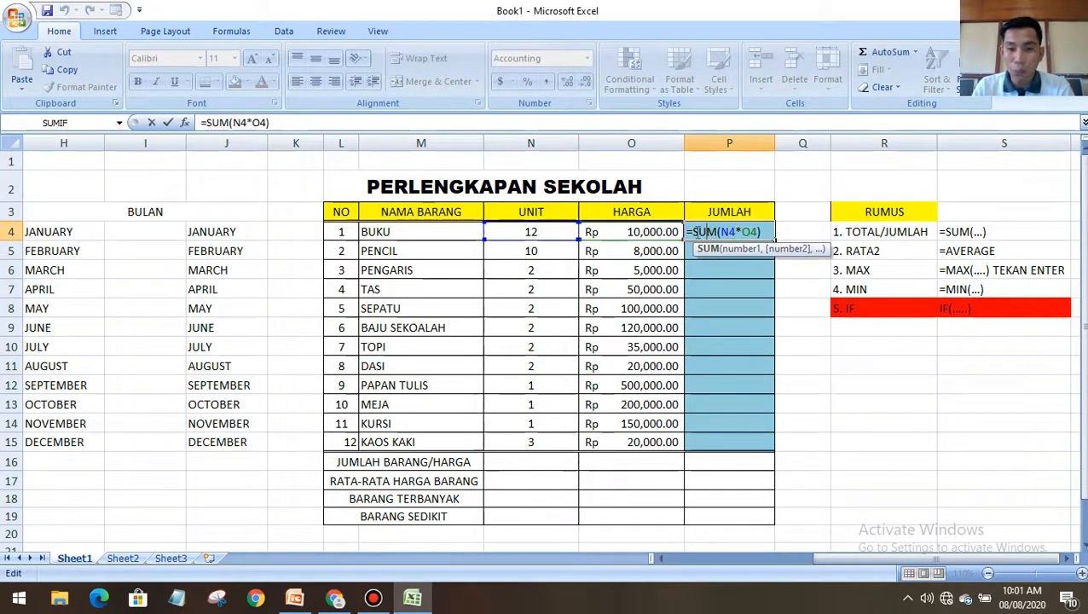
{"action": "left_click_drag", "start_coordinate": [693, 232], "coordinate": [760, 232]}
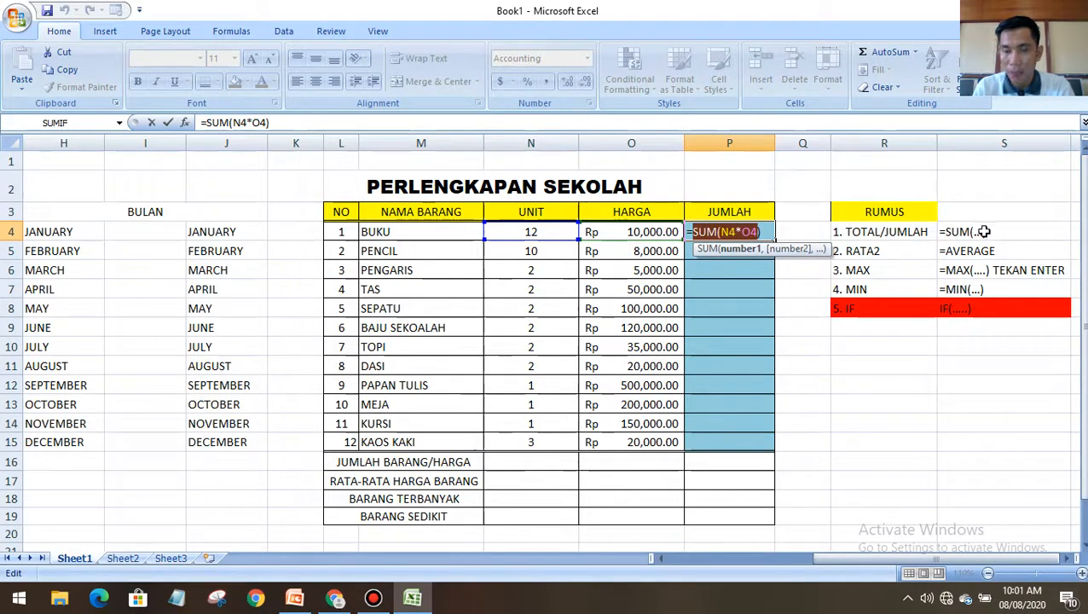
{"action": "left_click", "coordinate": [796, 232]}
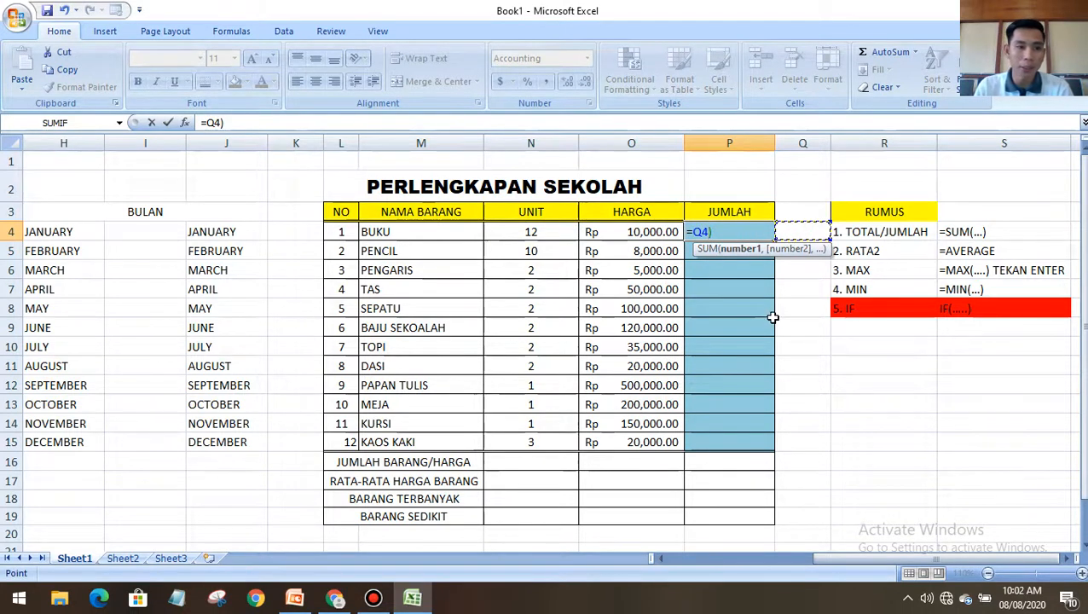
{"action": "left_click", "coordinate": [65, 11]}
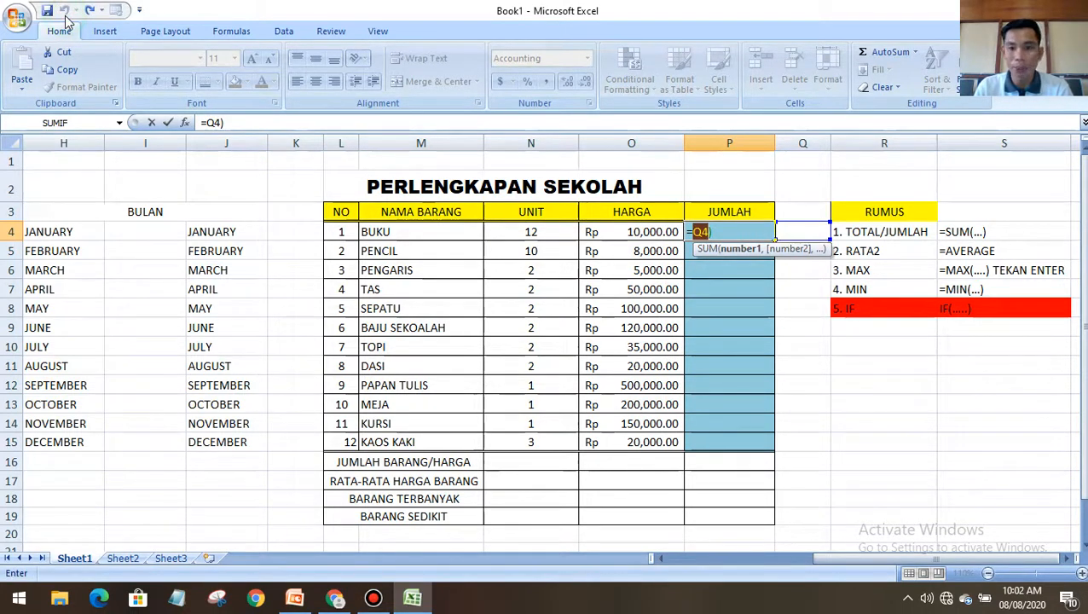
{"action": "key", "text": "BackSpace"}
{"action": "key", "text": "BackSpace"}
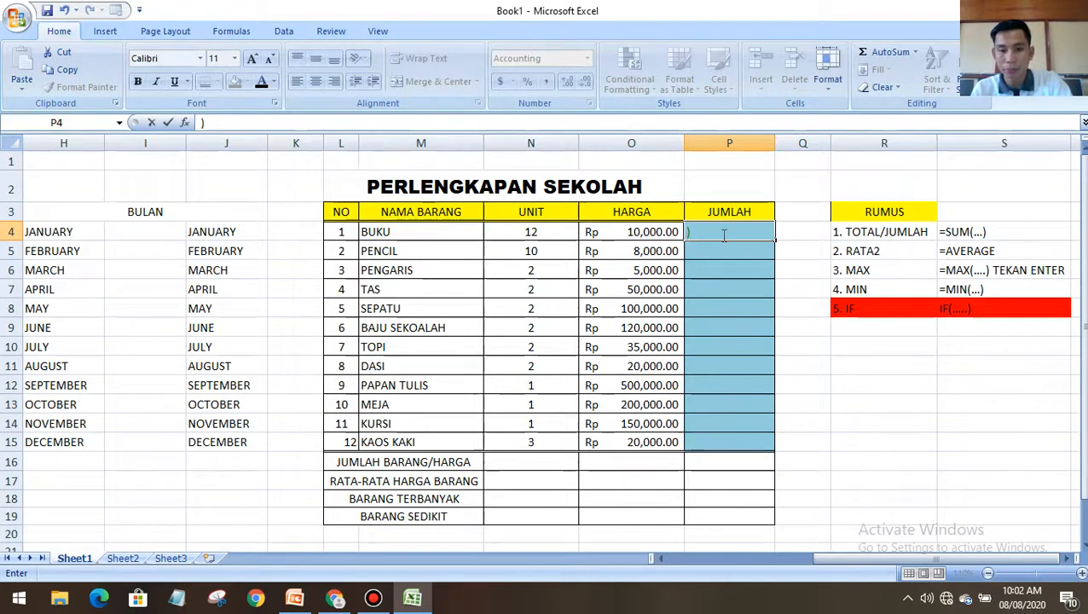
{"action": "left_click", "coordinate": [797, 306]}
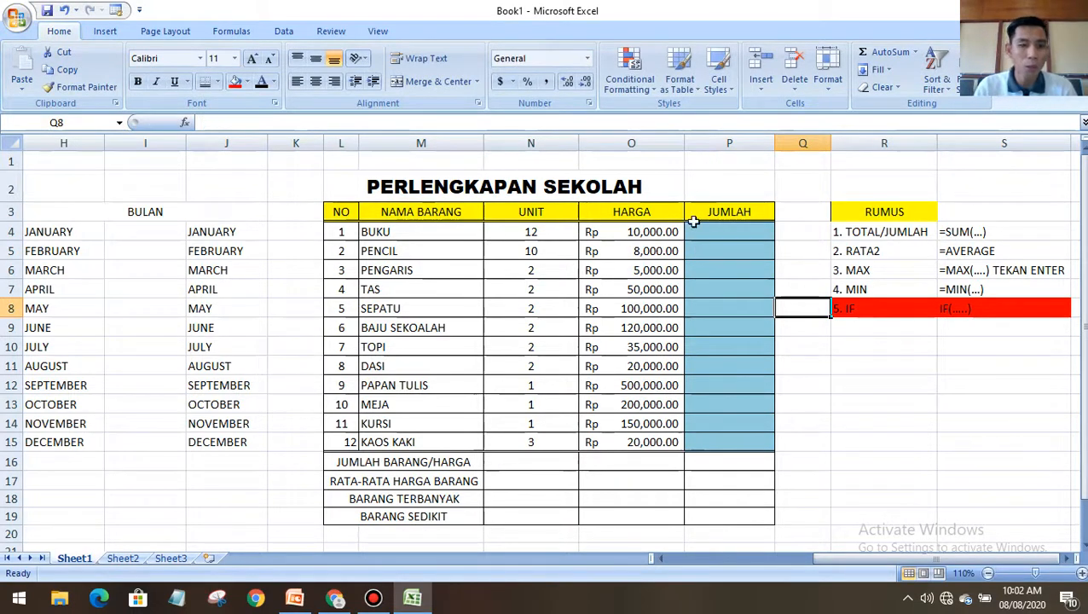
{"action": "left_click", "coordinate": [725, 229]}
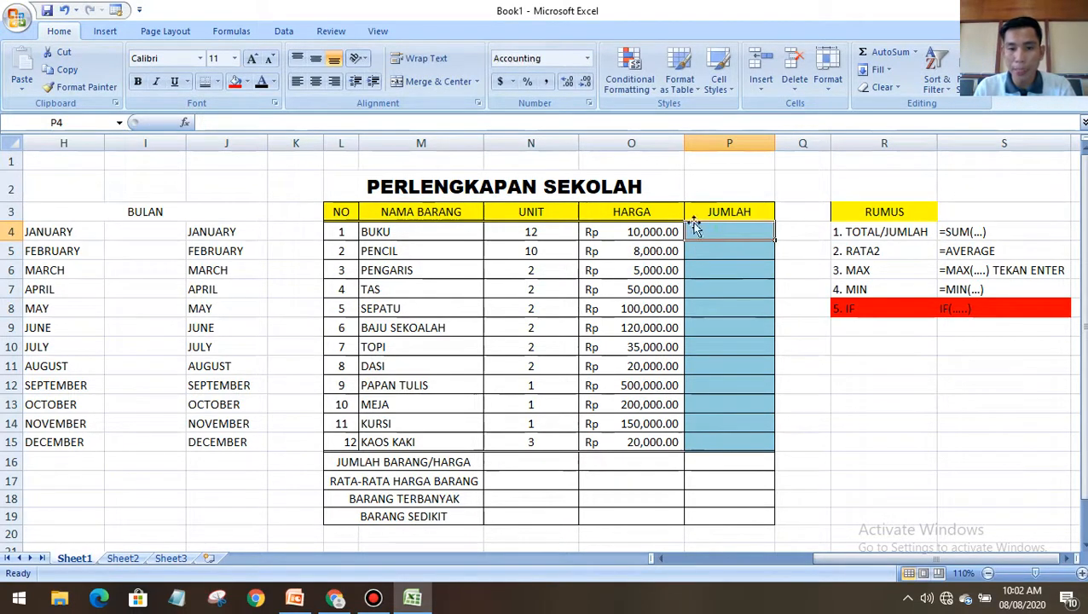
{"action": "left_click", "coordinate": [64, 12]}
{"action": "left_click", "coordinate": [636, 307]}
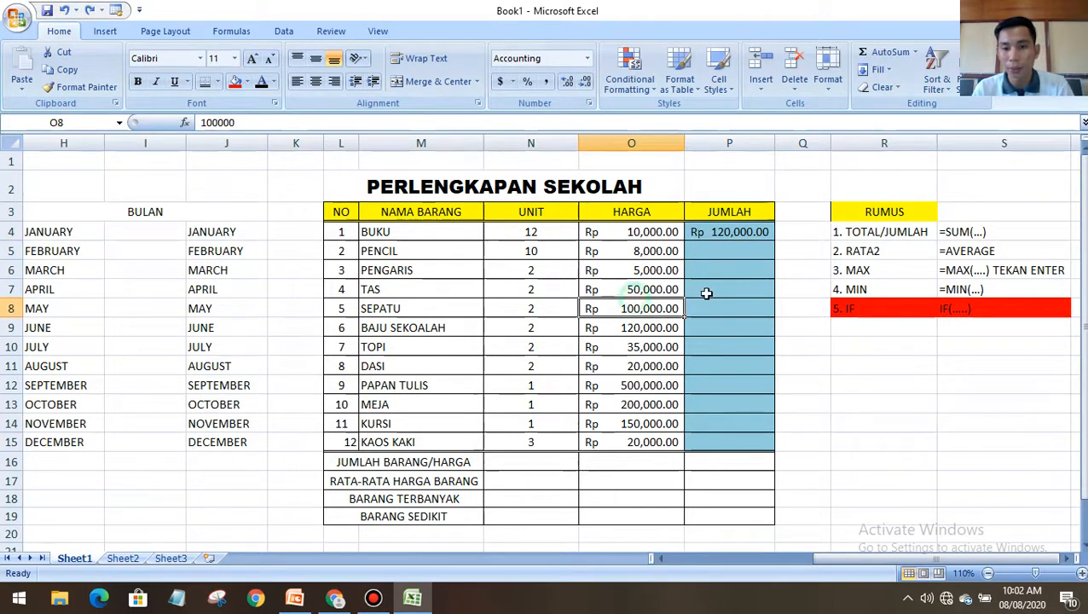
Copy the BUKU total formula from P4 down the JUMLAH column through KAOS KAKI in P15
{"action": "left_click", "coordinate": [738, 231]}
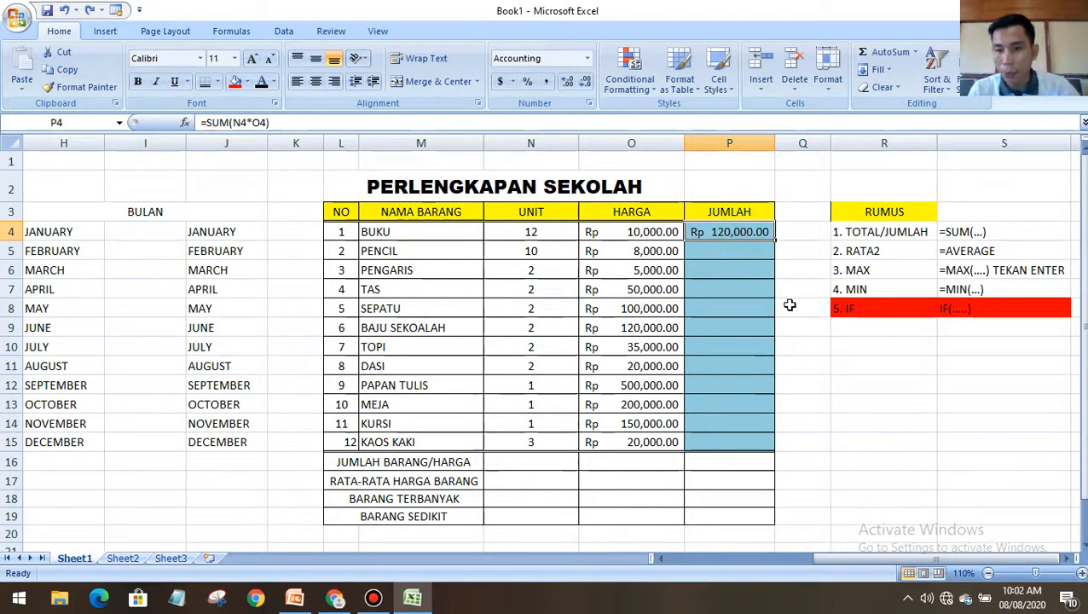
{"action": "right_click", "coordinate": [755, 236]}
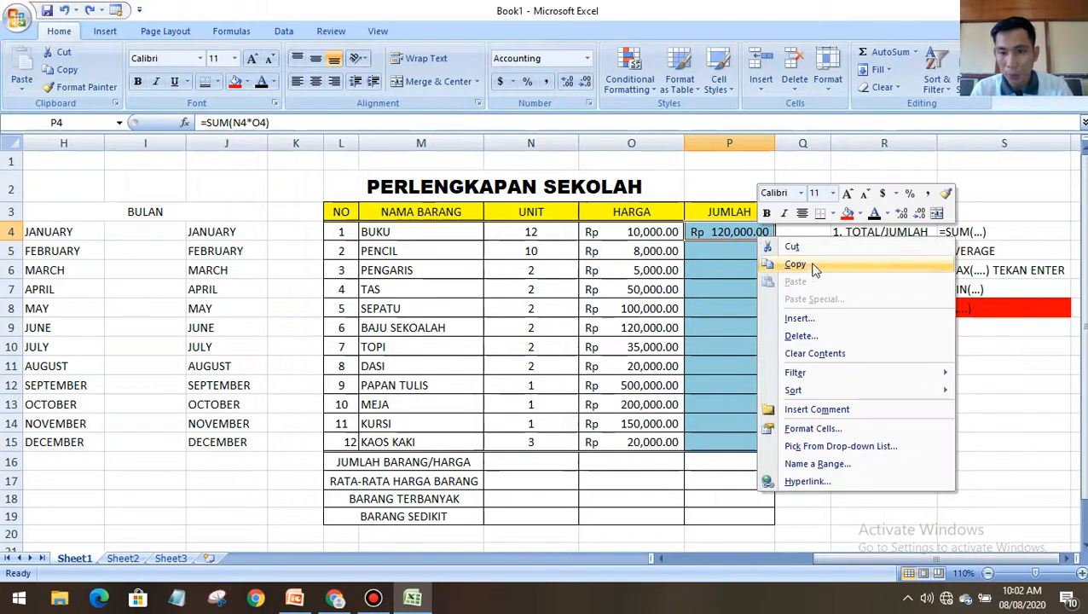
{"action": "left_click", "coordinate": [796, 264]}
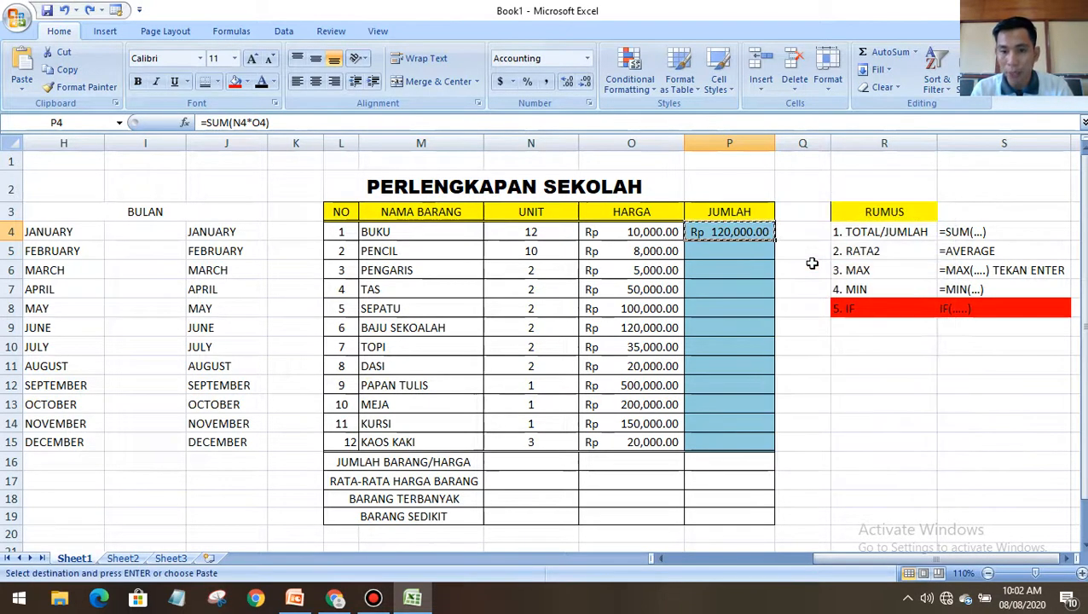
{"action": "double_click", "coordinate": [771, 235]}
{"action": "key", "text": "Return"}
{"action": "left_click", "coordinate": [756, 235]}
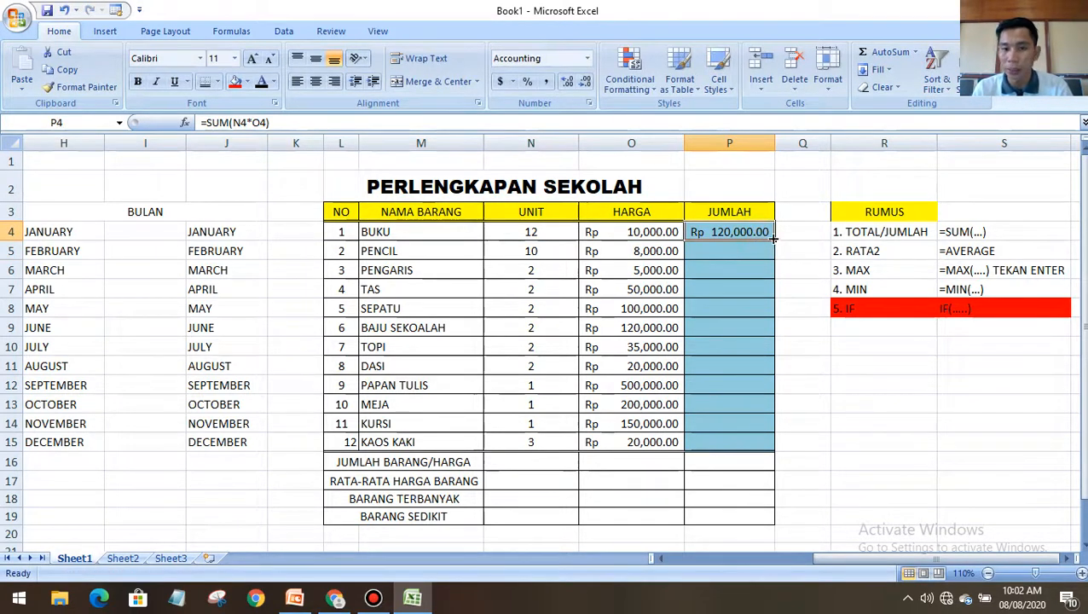
{"action": "left_click_drag", "start_coordinate": [777, 240], "coordinate": [780, 444]}
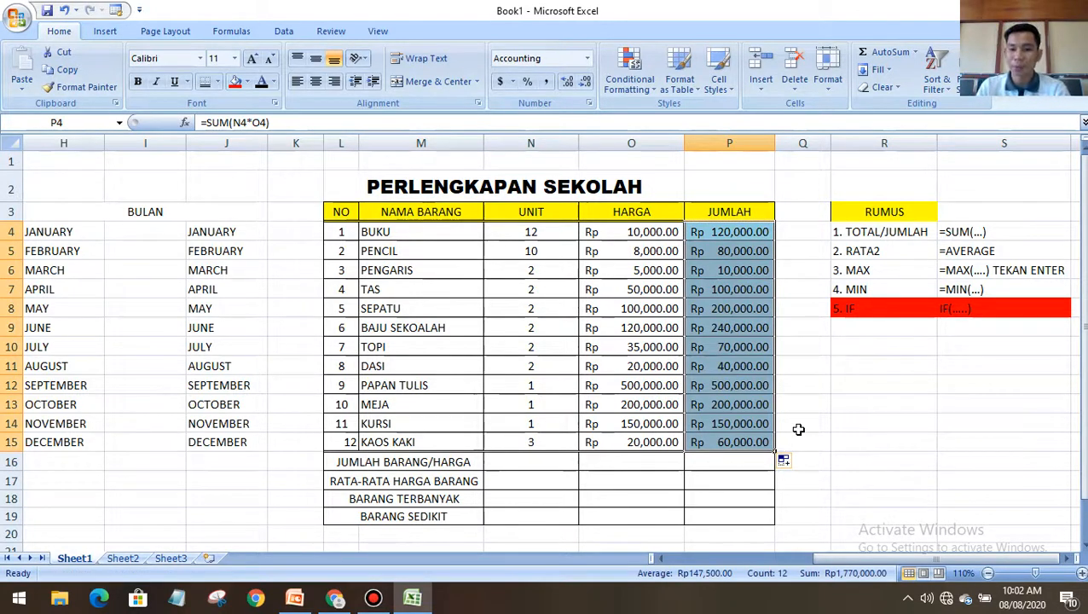
Review the filled totals in the JUMLAH column and undo the fill below P4
{"action": "left_click_drag", "start_coordinate": [717, 250], "coordinate": [722, 434]}
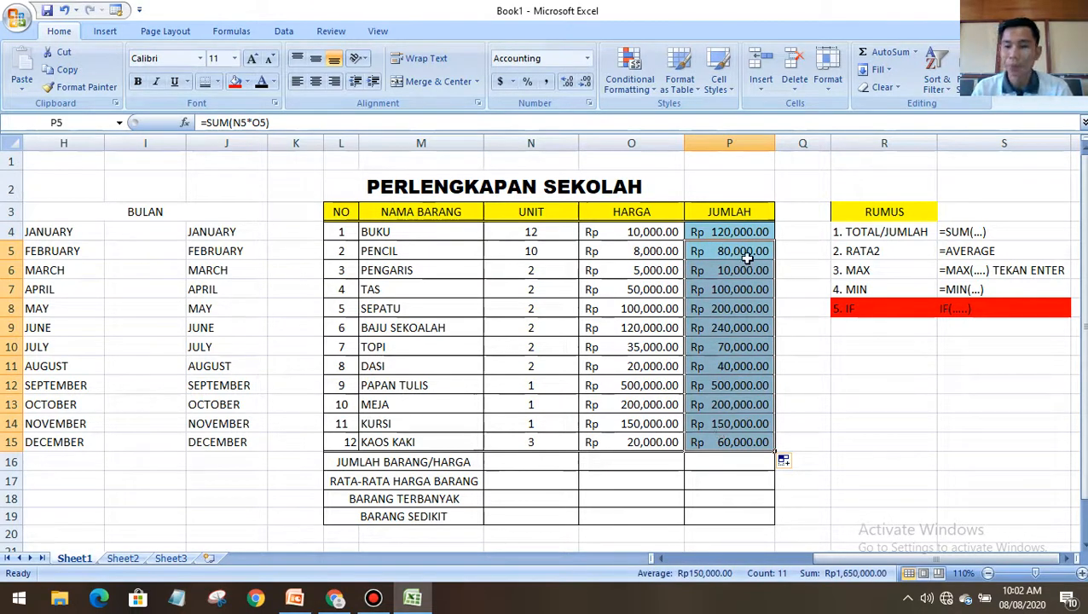
{"action": "left_click_drag", "start_coordinate": [662, 232], "coordinate": [697, 232]}
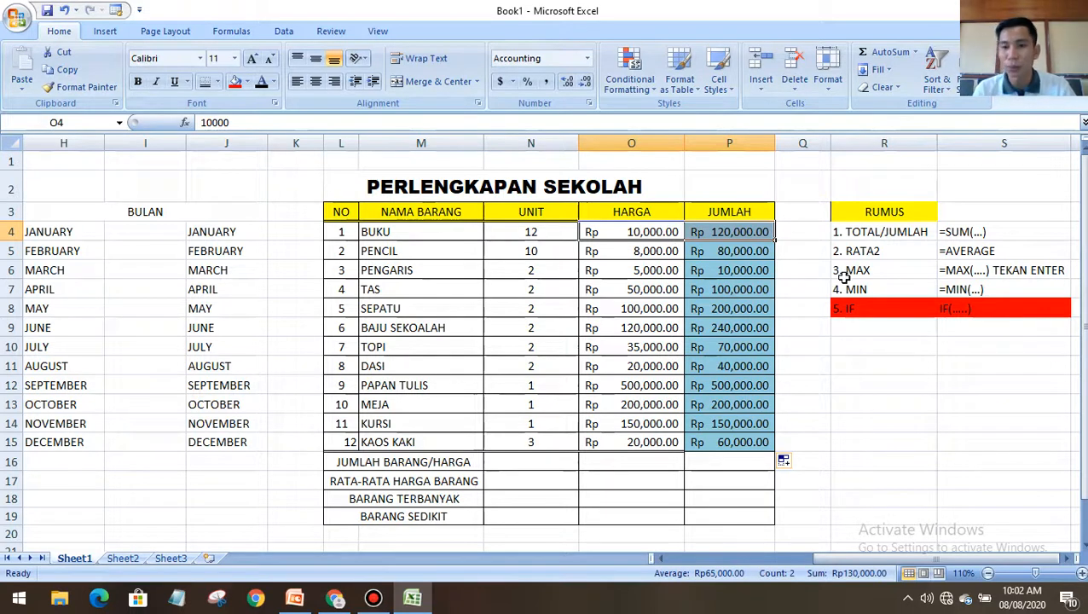
{"action": "left_click", "coordinate": [836, 379]}
{"action": "left_click_drag", "start_coordinate": [724, 256], "coordinate": [728, 423]}
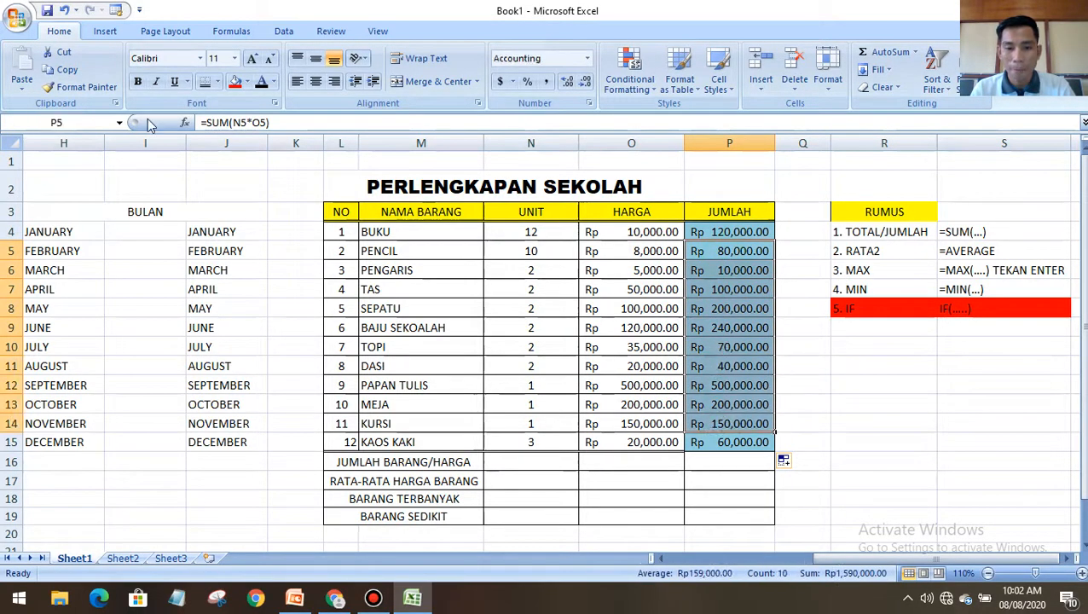
{"action": "left_click", "coordinate": [64, 11]}
{"action": "left_click", "coordinate": [793, 325]}
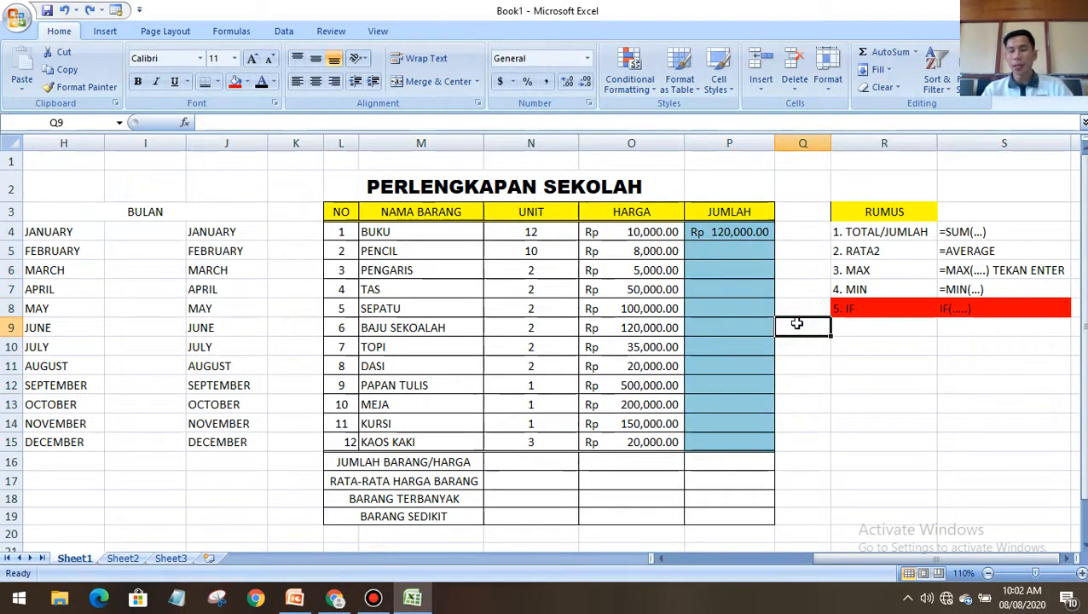
{"action": "left_click", "coordinate": [742, 252]}
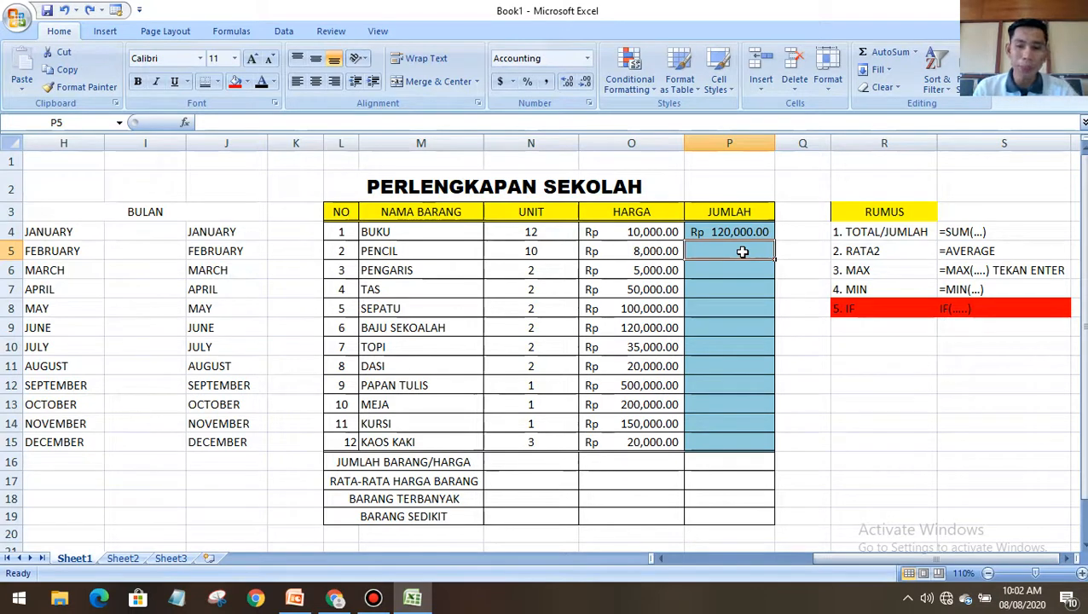
{"action": "left_click", "coordinate": [744, 271]}
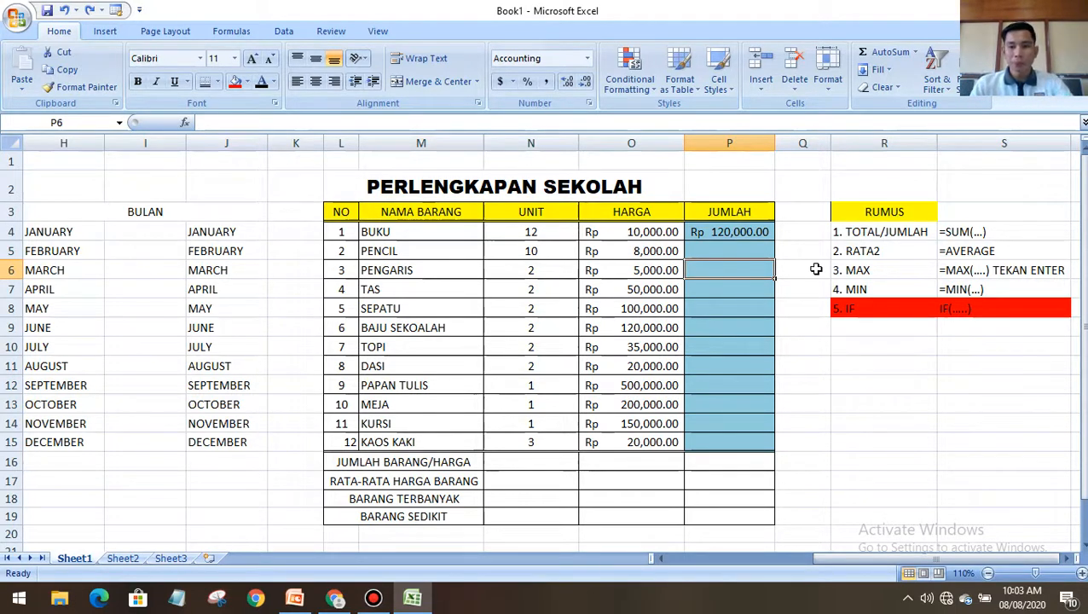
{"action": "double_click", "coordinate": [726, 250]}
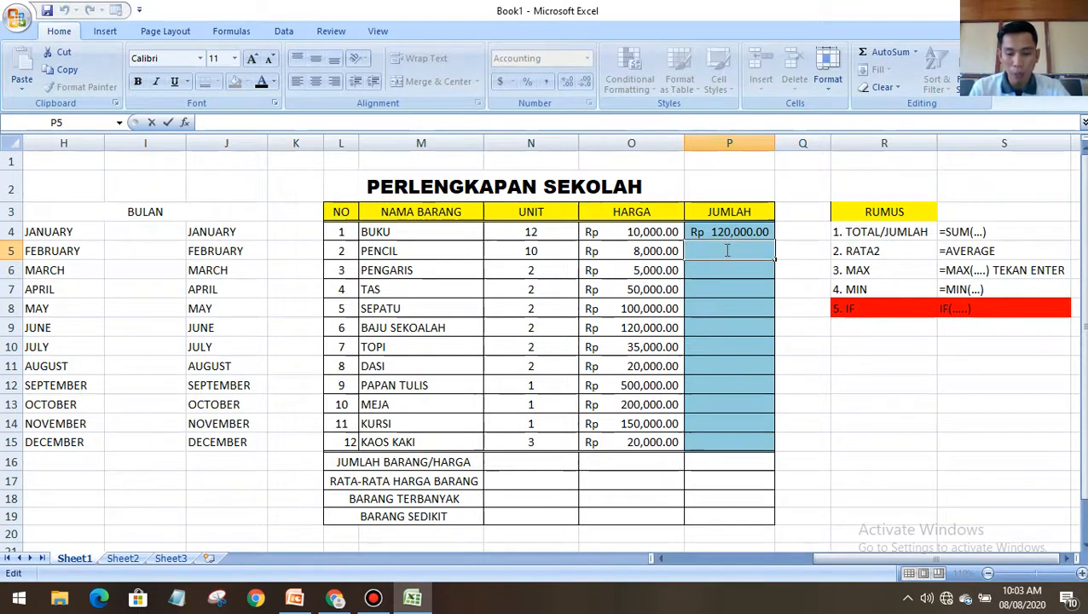
{"action": "type", "text": "=SUM"}
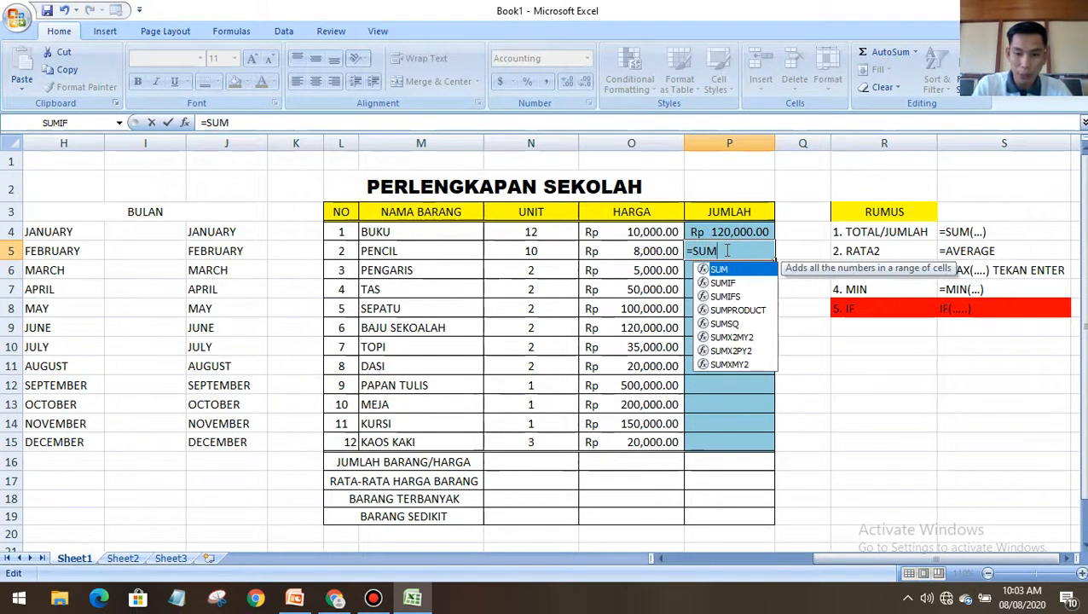
{"action": "key", "text": "BackSpace"}
{"action": "key", "text": "BackSpace"}
{"action": "key", "text": "BackSpace"}
{"action": "key", "text": "BackSpace"}
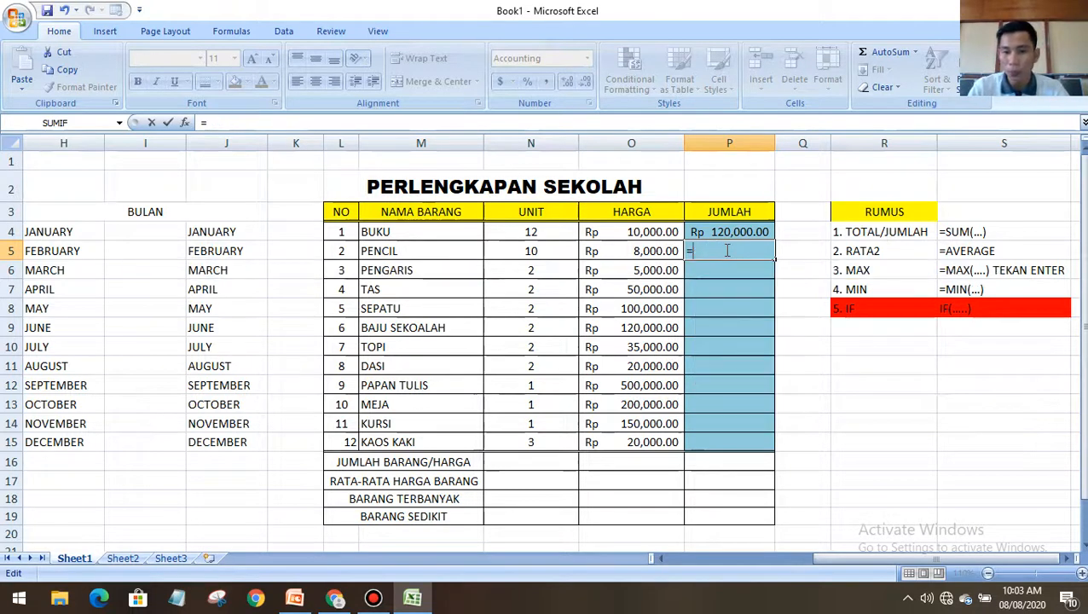
{"action": "left_click", "coordinate": [738, 228]}
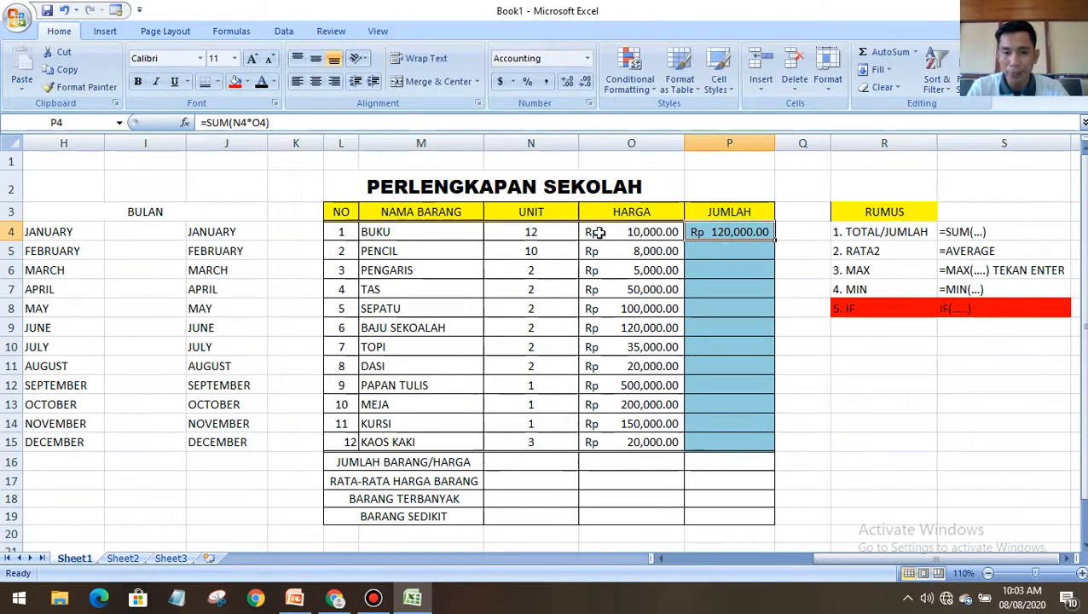
Fill the =SUM(N4*O4) formula from P4 down to P15 for all remaining items in the JUMLAH column
{"action": "left_click", "coordinate": [555, 230]}
{"action": "left_click", "coordinate": [638, 235]}
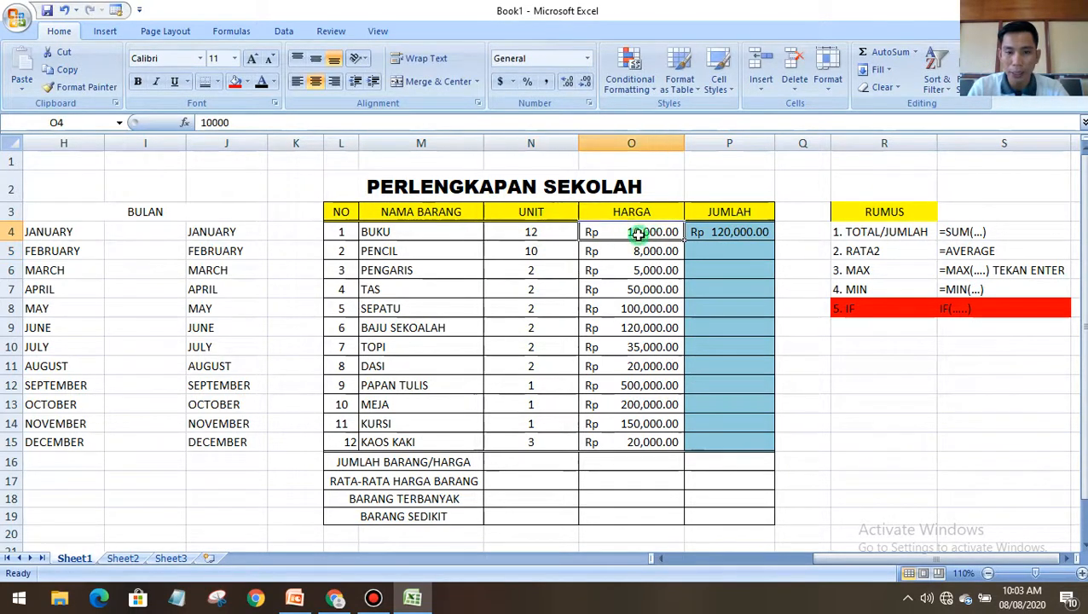
{"action": "left_click", "coordinate": [723, 231]}
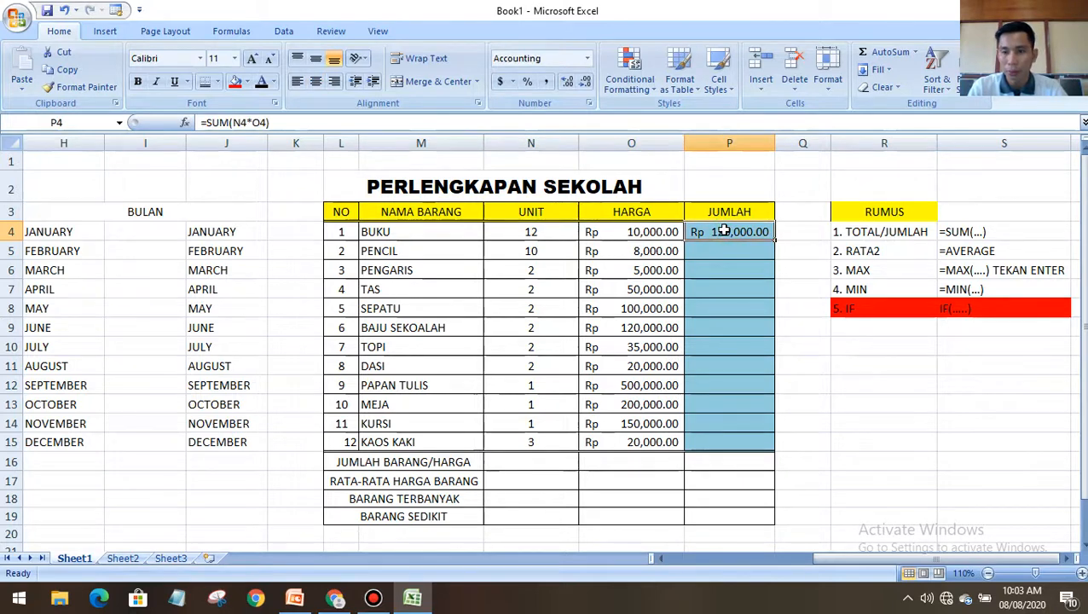
{"action": "left_click_drag", "start_coordinate": [774, 242], "coordinate": [766, 456]}
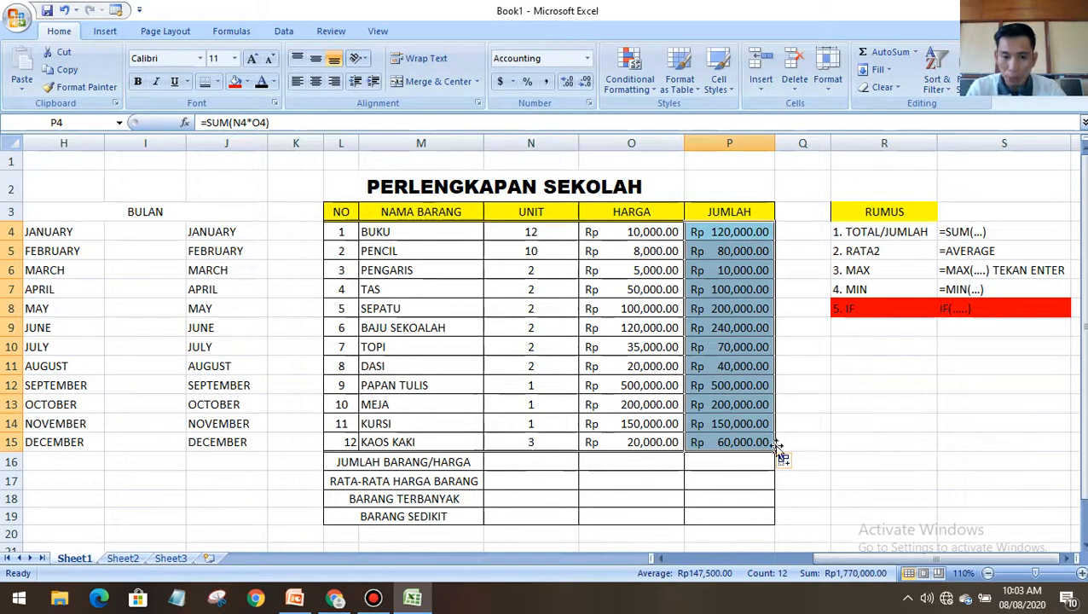
Copy the KAOS KAKI unit and price from N15:O15 to R15:S15 as a check example
{"action": "left_click_drag", "start_coordinate": [551, 439], "coordinate": [596, 440]}
{"action": "key", "text": "ctrl+c"}
{"action": "left_click", "coordinate": [848, 440]}
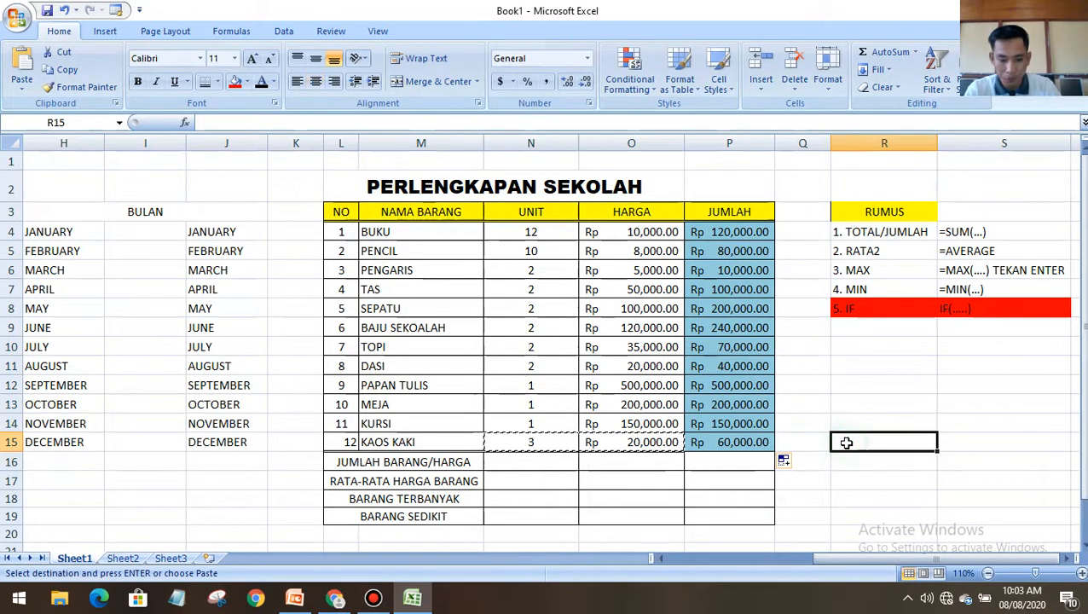
{"action": "key", "text": "ctrl+v"}
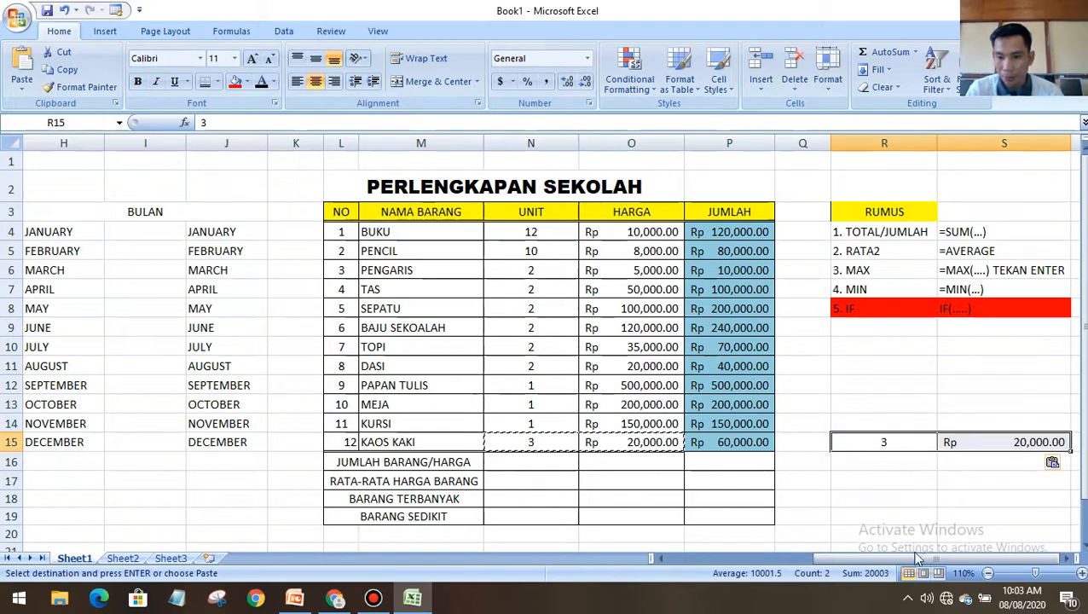
Widen column T beside the copied unit and price
{"action": "left_click", "coordinate": [1064, 559]}
{"action": "left_click", "coordinate": [1065, 561]}
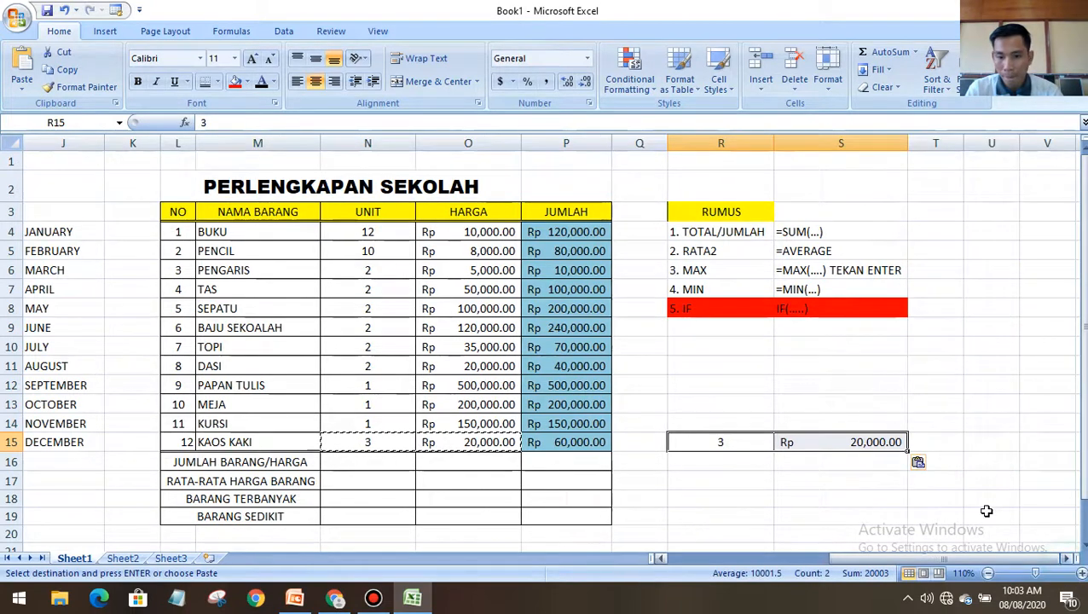
{"action": "double_click", "coordinate": [943, 441]}
{"action": "left_click", "coordinate": [958, 137]}
{"action": "left_click_drag", "start_coordinate": [963, 138], "coordinate": [989, 138]}
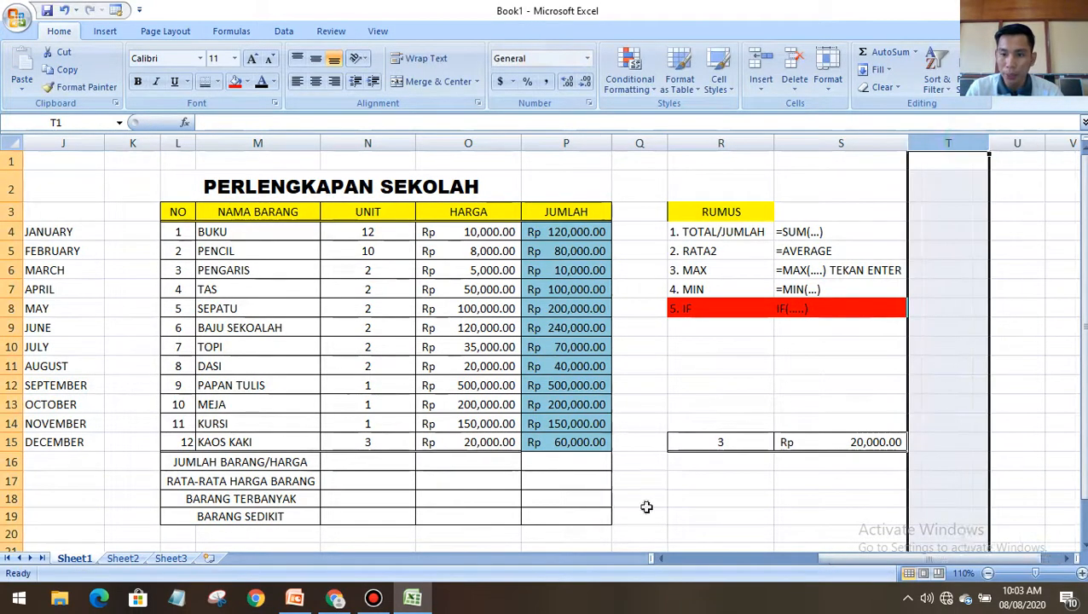
Inspect the formula behind the KAOS KAKI total in P15
{"action": "double_click", "coordinate": [570, 441]}
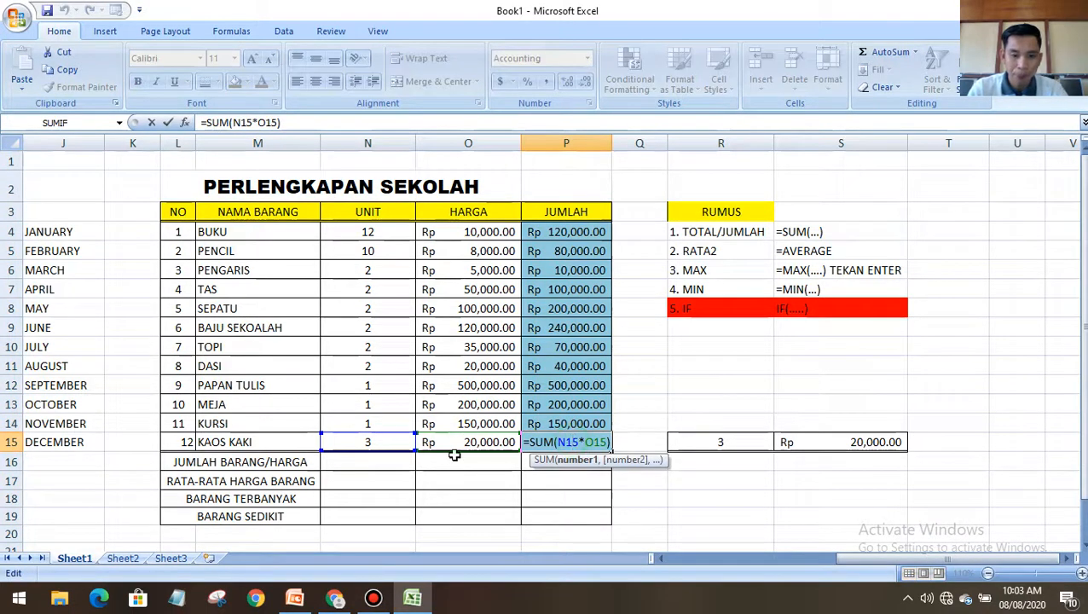
{"action": "left_click", "coordinate": [617, 448]}
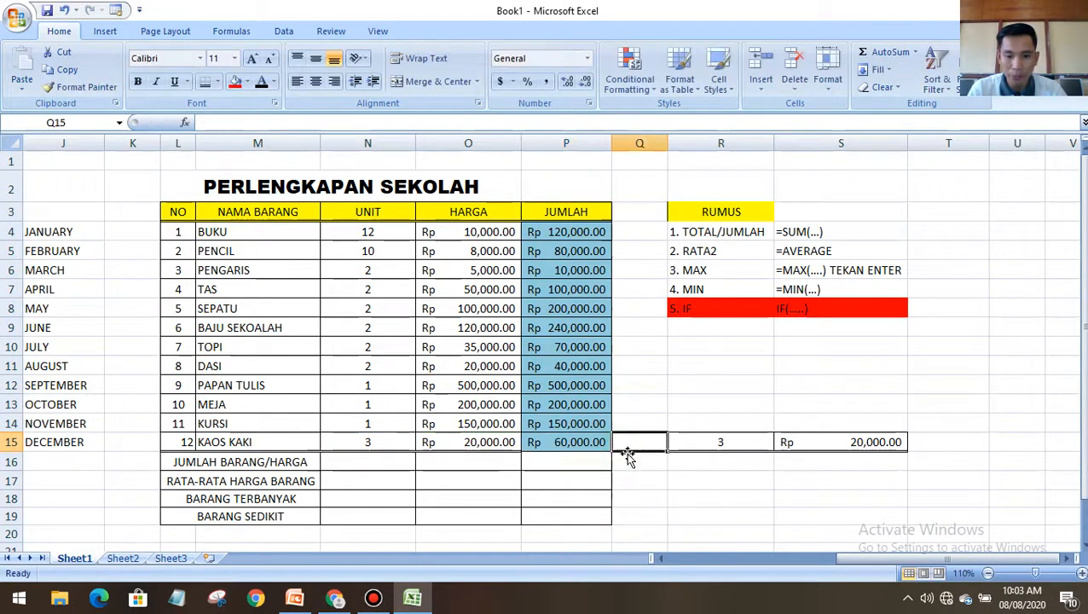
{"action": "left_click", "coordinate": [571, 445]}
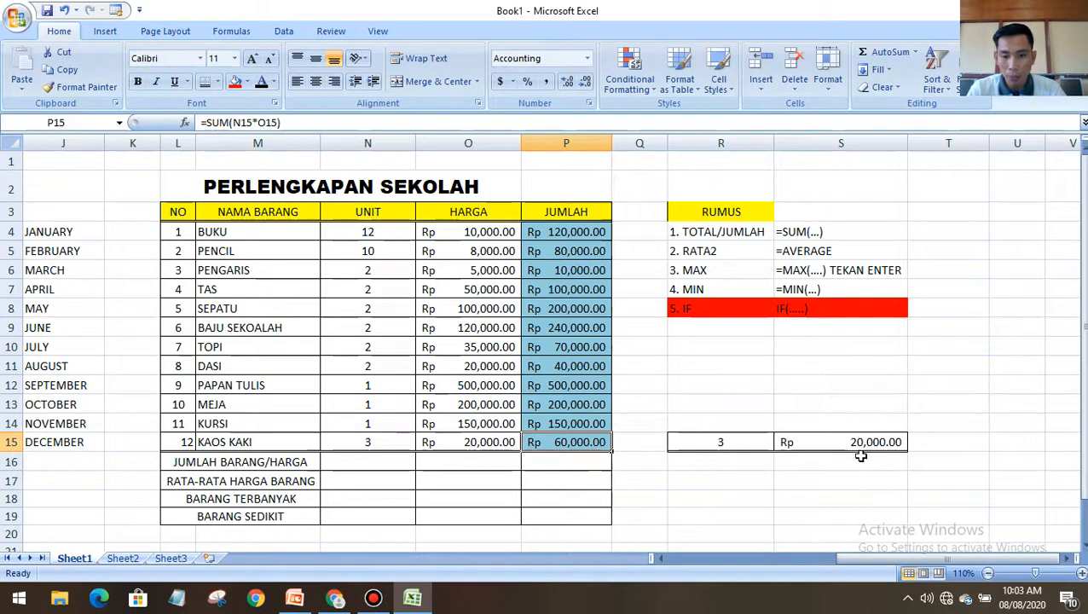
Multiply the copied unit and price in T15 with the formula =R15*S15
{"action": "left_click", "coordinate": [940, 442]}
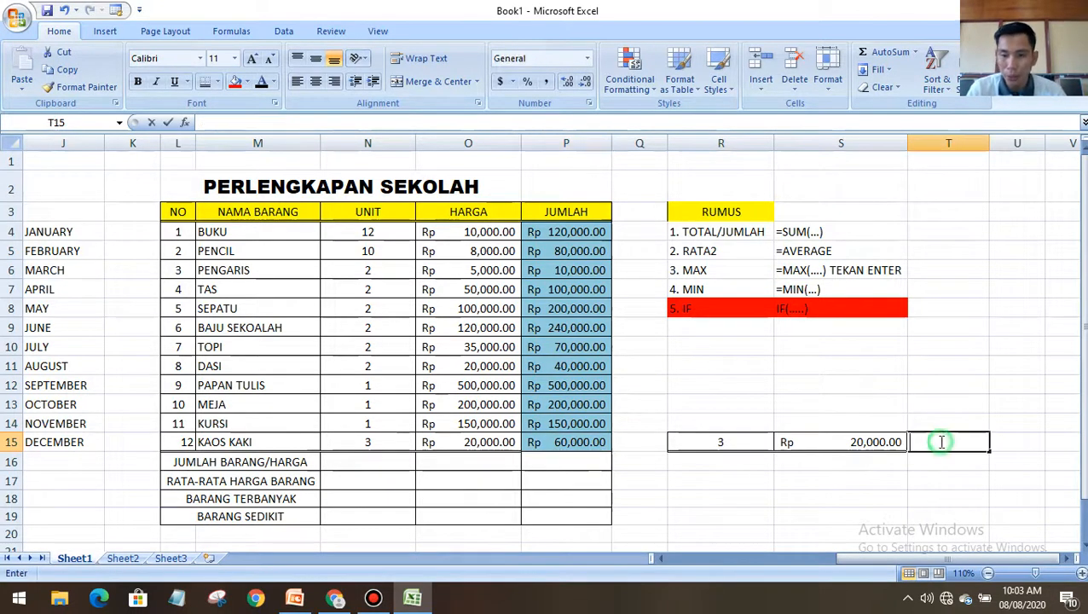
{"action": "type", "text": "="}
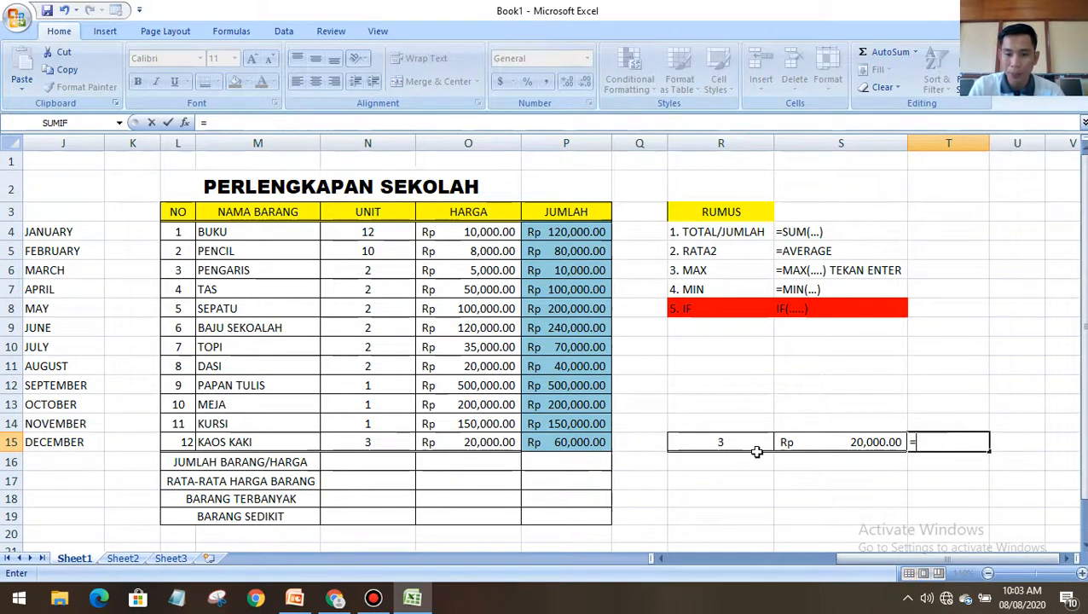
{"action": "left_click", "coordinate": [715, 443]}
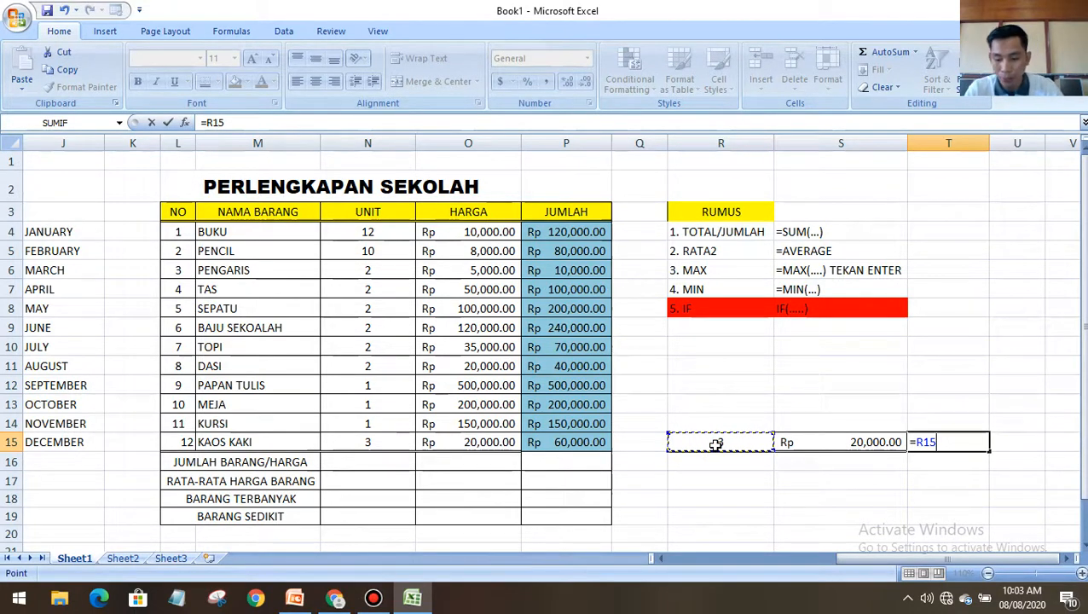
{"action": "type", "text": "*"}
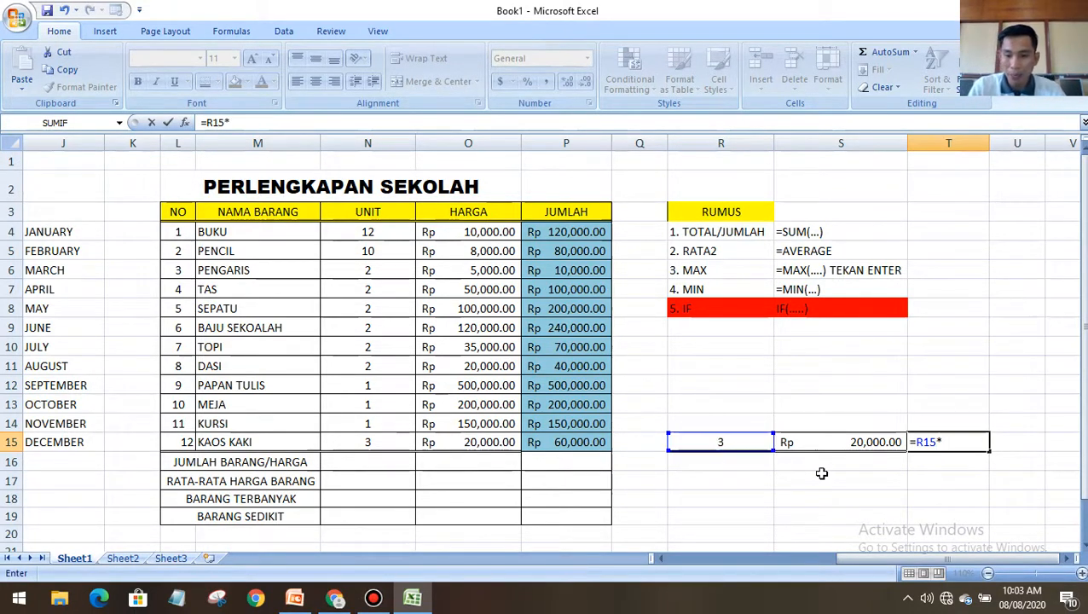
{"action": "left_click", "coordinate": [849, 443]}
{"action": "key", "text": "Return"}
Compare the check calculation in R15:T15 with the KAOS KAKI total in P15
{"action": "left_click", "coordinate": [893, 383]}
{"action": "left_click", "coordinate": [970, 442]}
{"action": "left_click_drag", "start_coordinate": [682, 399], "coordinate": [981, 484]}
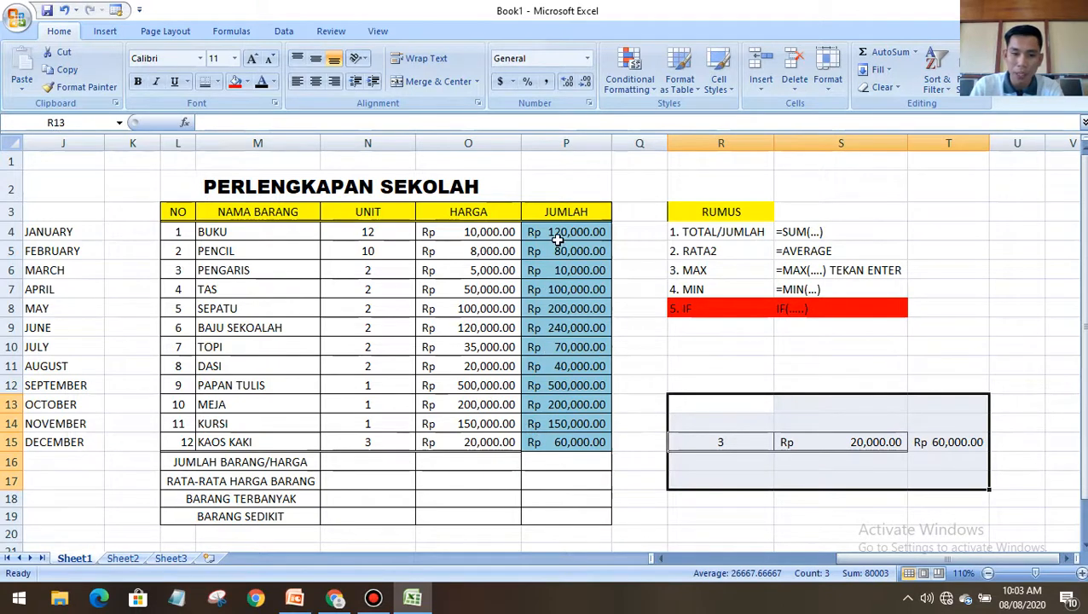
{"action": "left_click", "coordinate": [914, 384]}
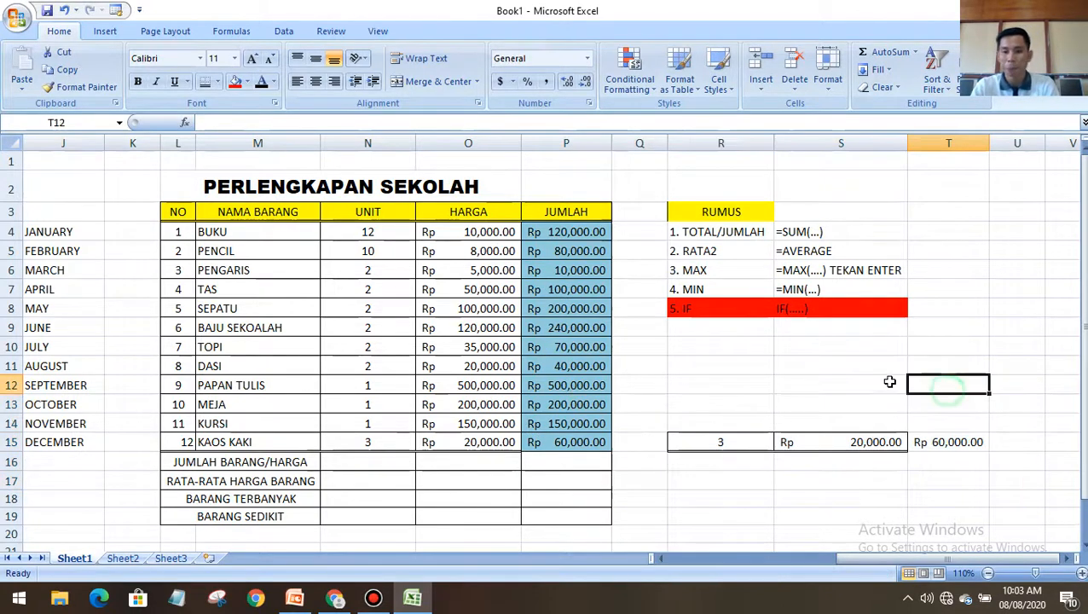
{"action": "left_click", "coordinate": [579, 442]}
{"action": "left_click", "coordinate": [204, 81]}
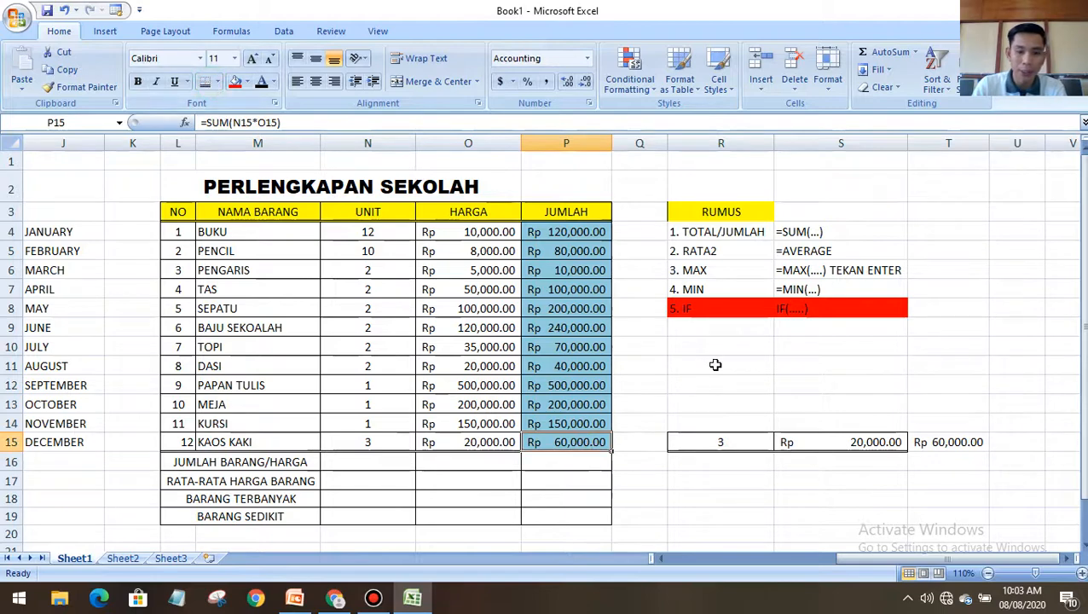
Clear the check calculation in R15:T15 and delete those cells, shifting the remaining cells left
{"action": "scroll", "coordinate": [715, 365], "scroll_direction": "down", "scroll_amount": 1}
{"action": "left_click_drag", "start_coordinate": [710, 376], "coordinate": [934, 376]}
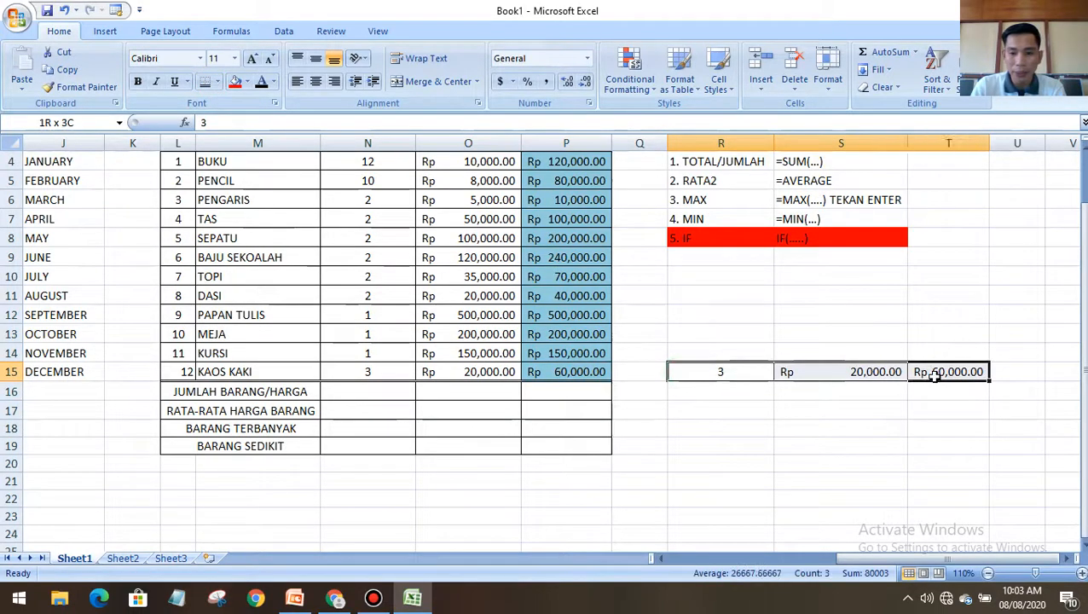
{"action": "right_click", "coordinate": [935, 377]}
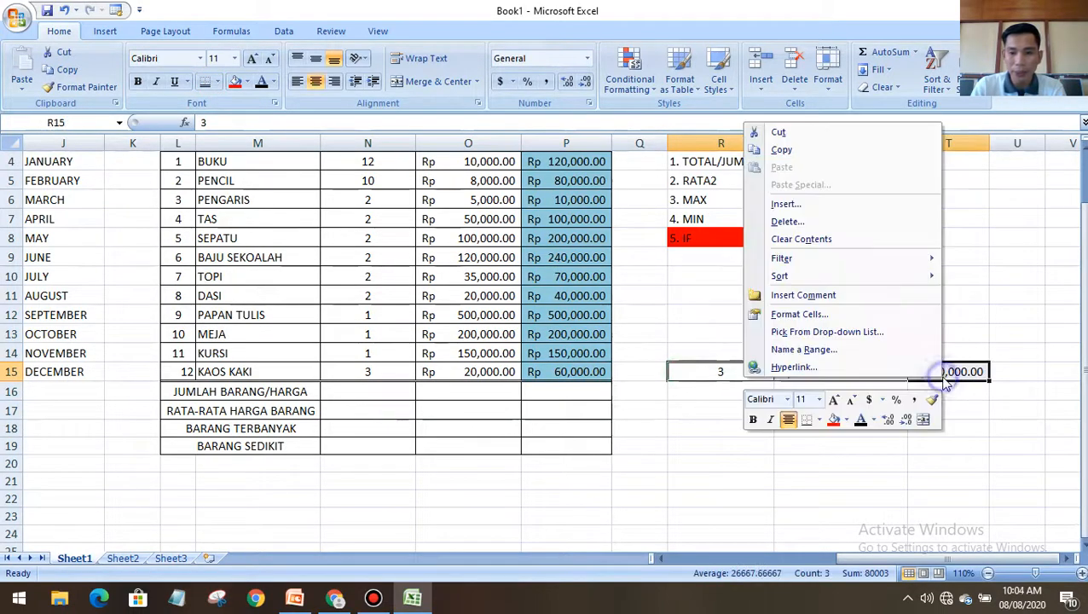
{"action": "left_click", "coordinate": [806, 239]}
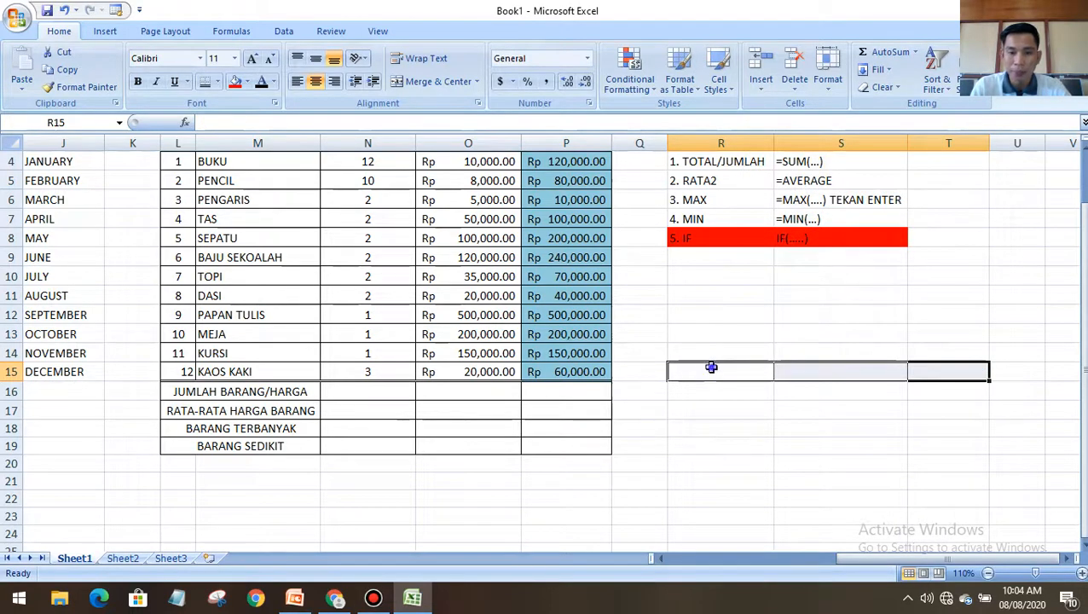
{"action": "right_click", "coordinate": [712, 367]}
{"action": "left_click", "coordinate": [768, 219]}
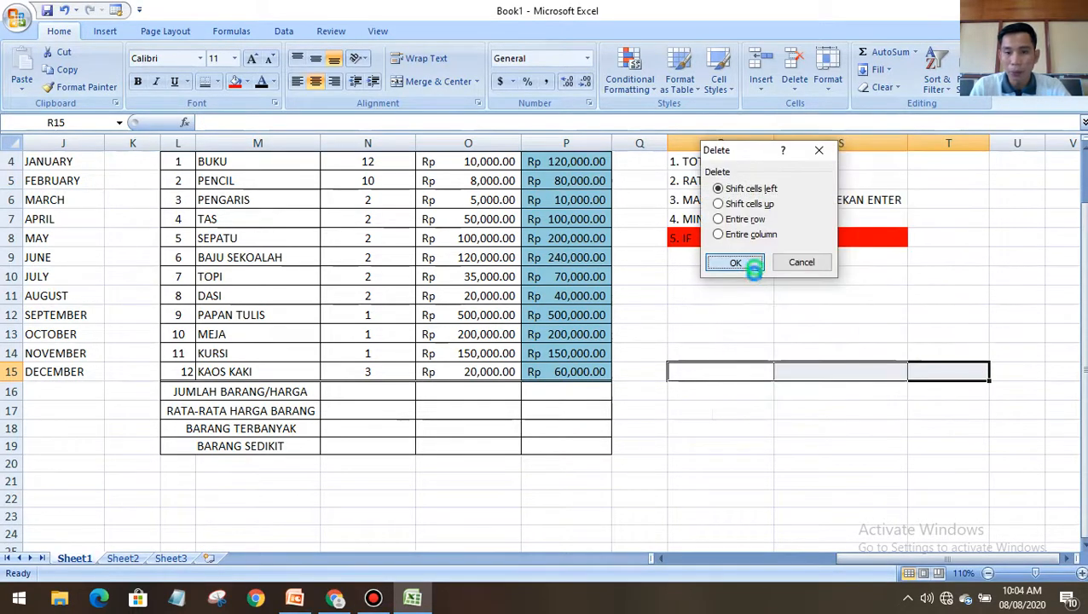
{"action": "left_click", "coordinate": [754, 266]}
{"action": "left_click", "coordinate": [711, 410]}
Review the empty summary rows 16 to 19 and match each label with its formula in the RUMUS list
{"action": "left_click_drag", "start_coordinate": [359, 392], "coordinate": [587, 388]}
{"action": "left_click", "coordinate": [761, 416]}
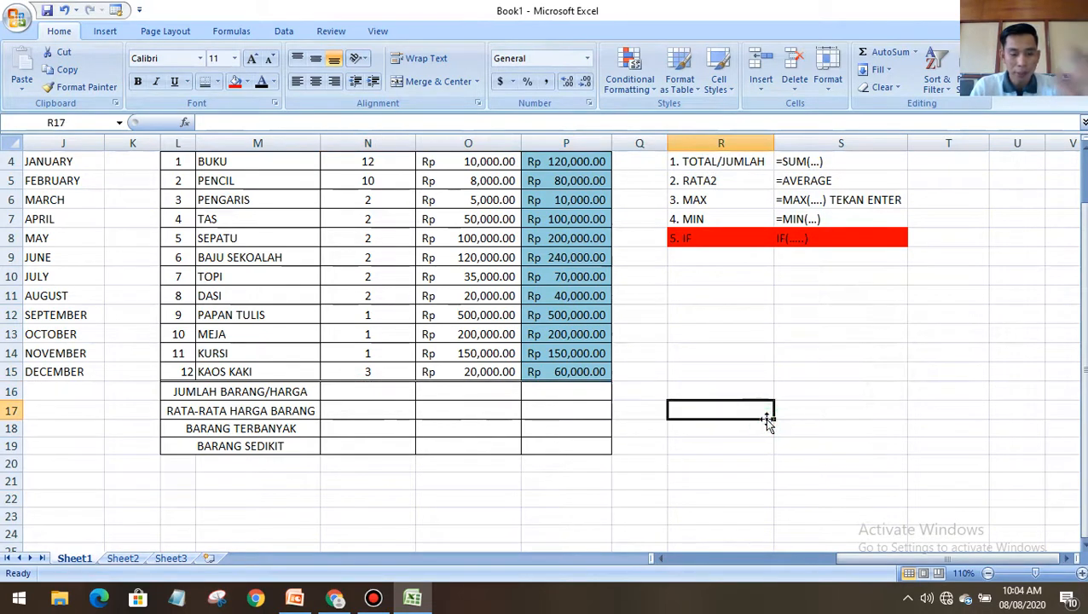
{"action": "left_click", "coordinate": [348, 392]}
{"action": "left_click", "coordinate": [349, 412]}
{"action": "left_click", "coordinate": [358, 446]}
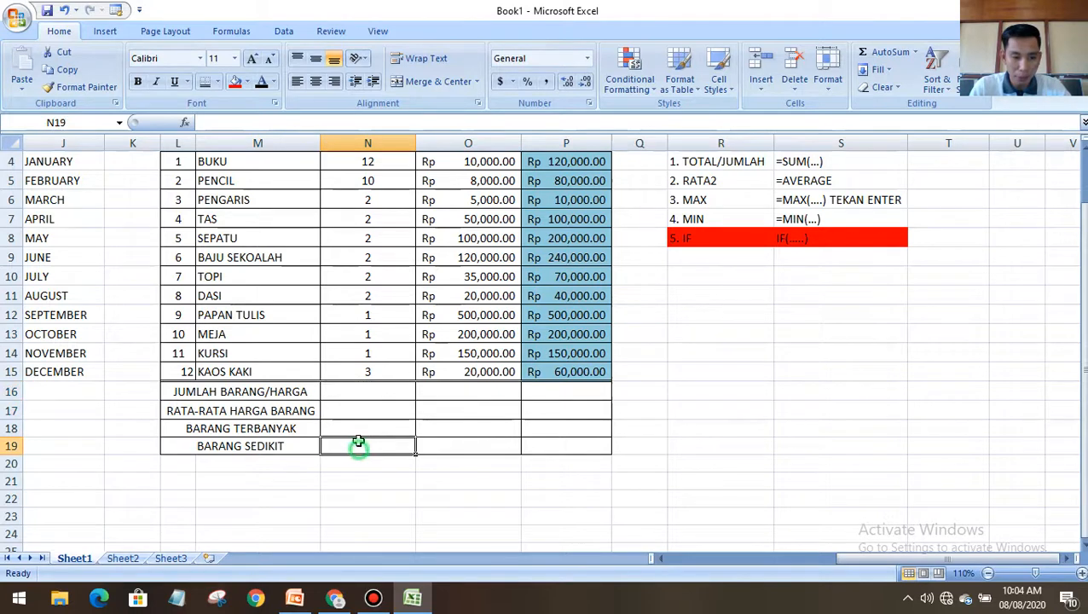
{"action": "left_click", "coordinate": [186, 418]}
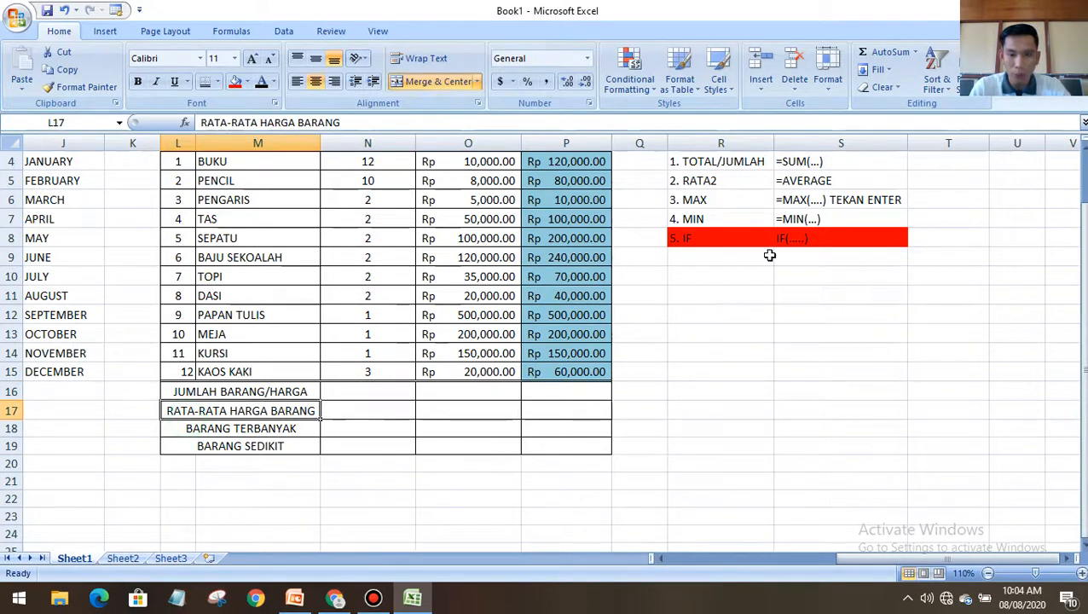
{"action": "left_click", "coordinate": [809, 181]}
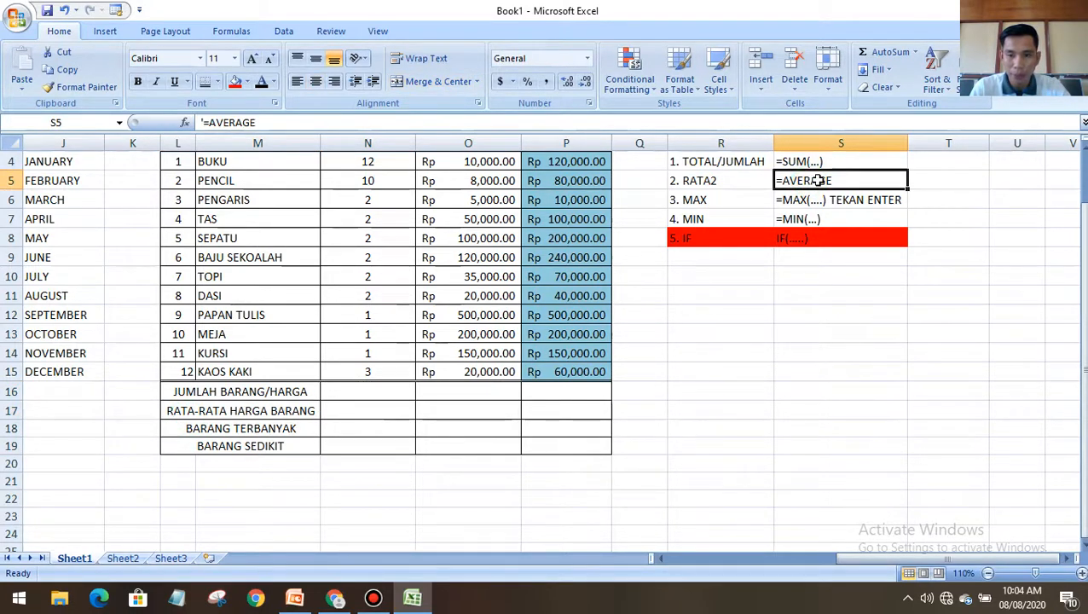
{"action": "left_click", "coordinate": [260, 428]}
{"action": "left_click", "coordinate": [827, 217]}
{"action": "left_click", "coordinate": [825, 199]}
{"action": "left_click", "coordinate": [273, 445]}
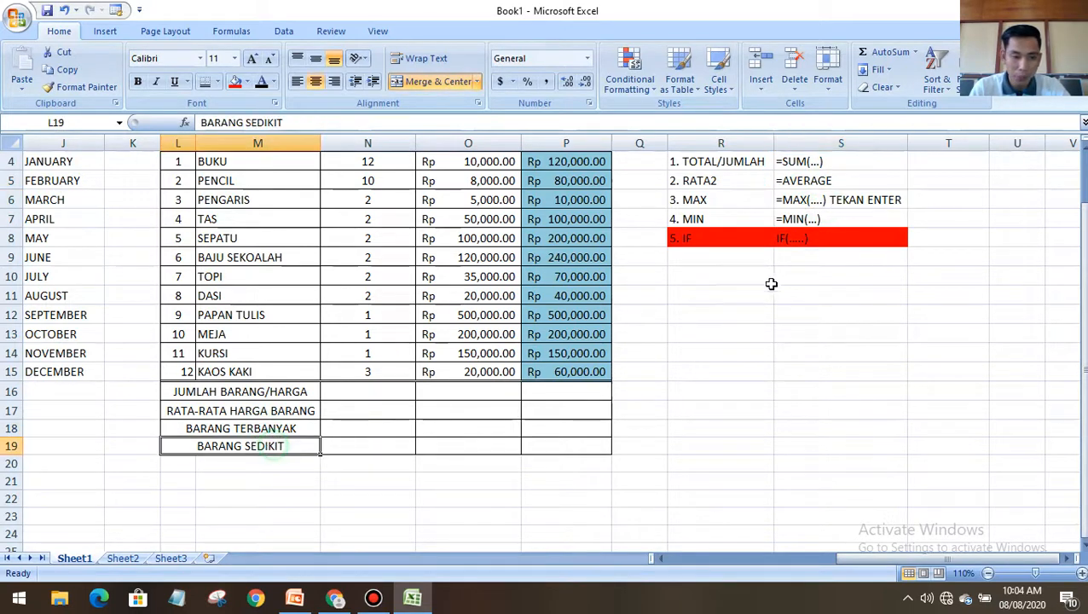
Total the UNIT column in the JUMLAH BARANG/HARGA row by entering =SUM(N4:N15) in N16
{"action": "double_click", "coordinate": [369, 390]}
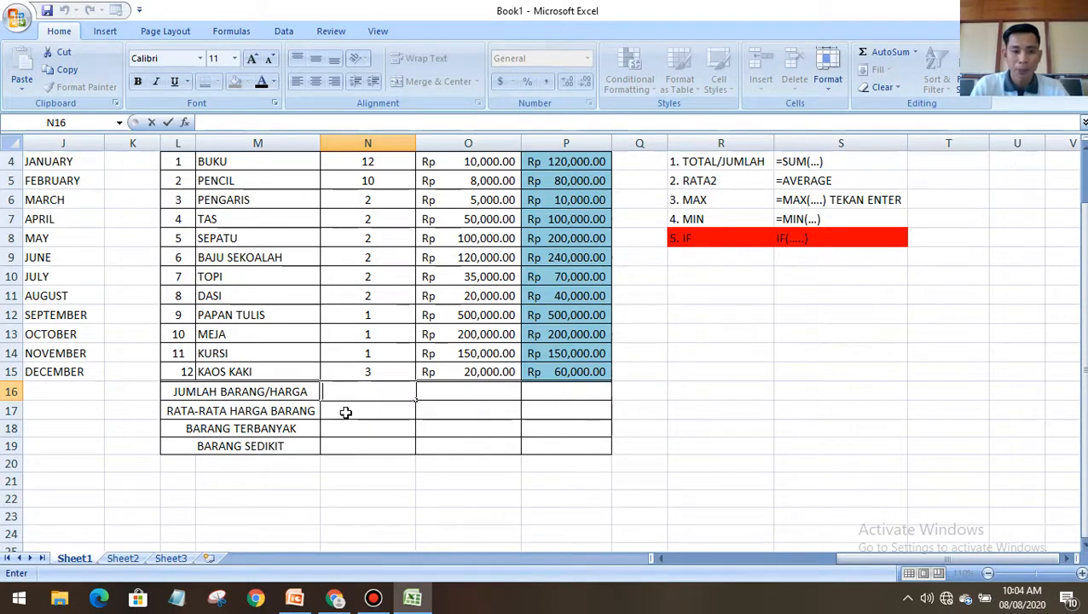
{"action": "type", "text": "="}
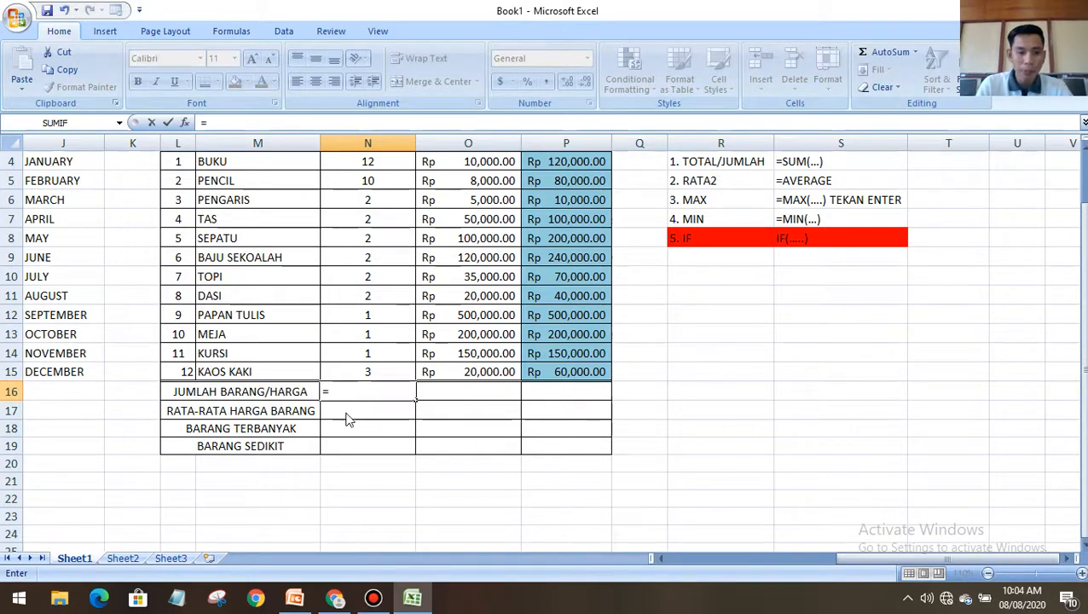
{"action": "scroll", "coordinate": [346, 412], "scroll_direction": "up", "scroll_amount": 1}
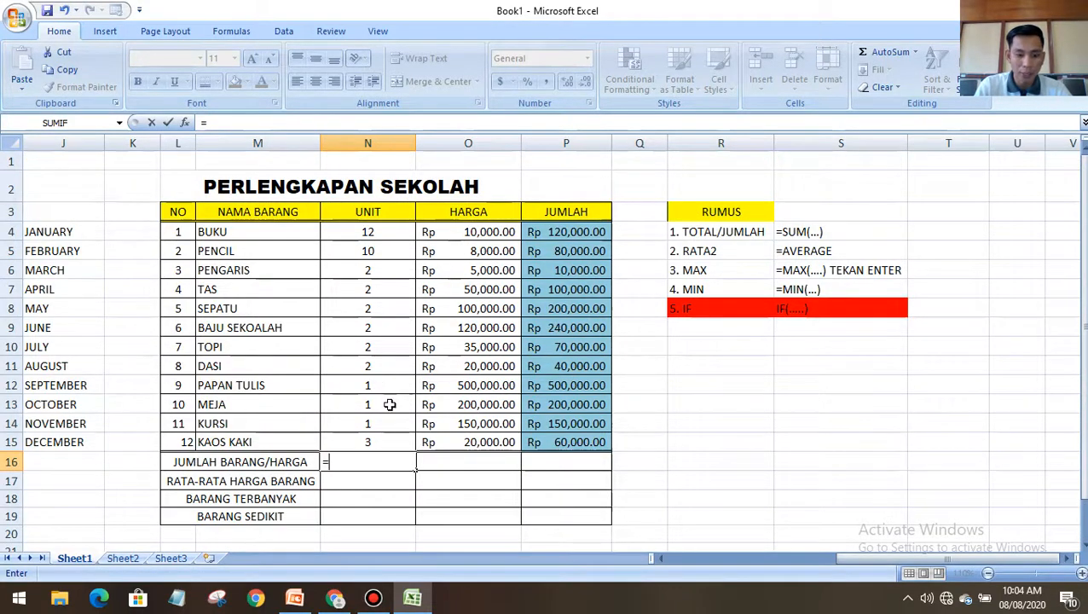
{"action": "type", "text": "SUM"}
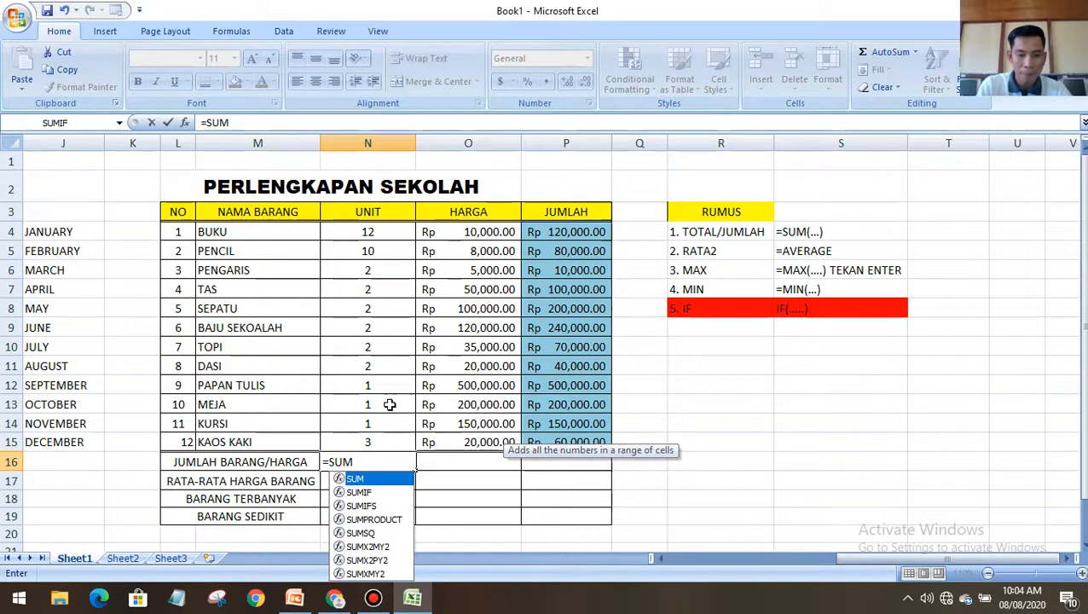
{"action": "type", "text": "("}
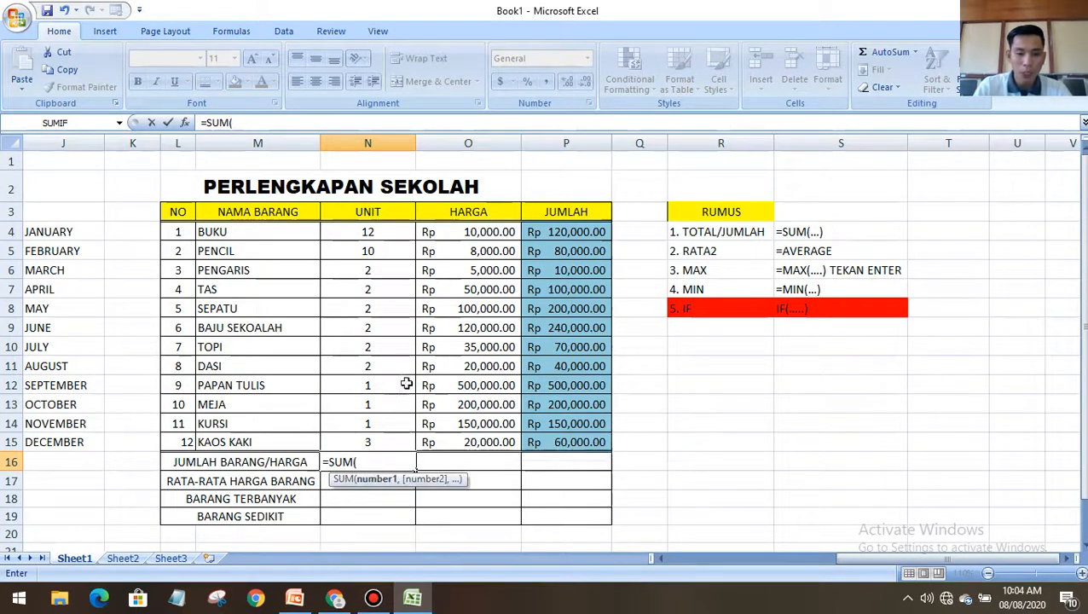
{"action": "left_click_drag", "start_coordinate": [362, 230], "coordinate": [409, 435]}
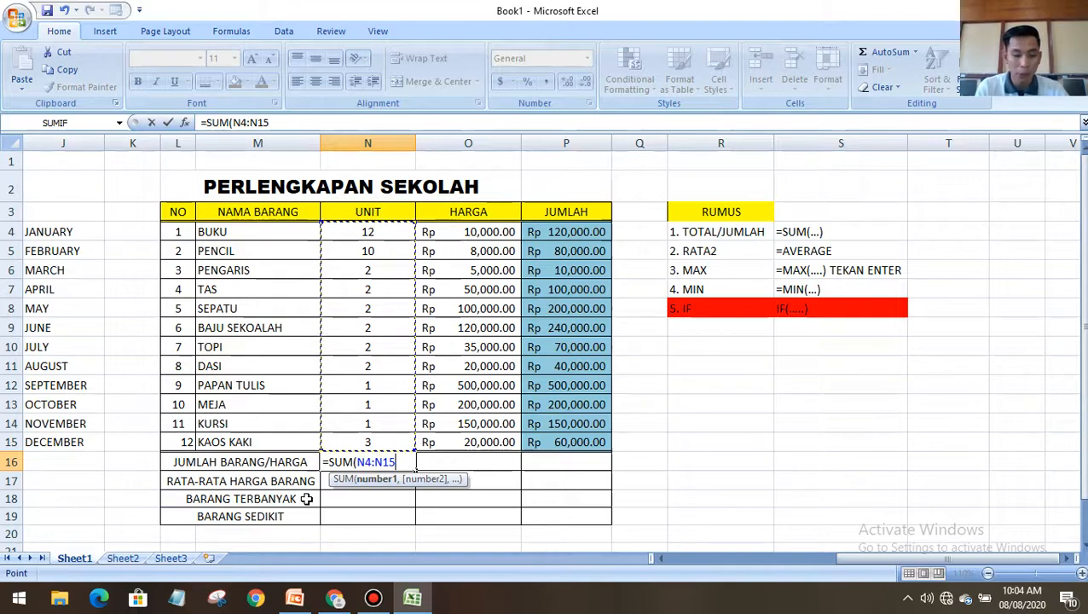
{"action": "key", "text": "Return"}
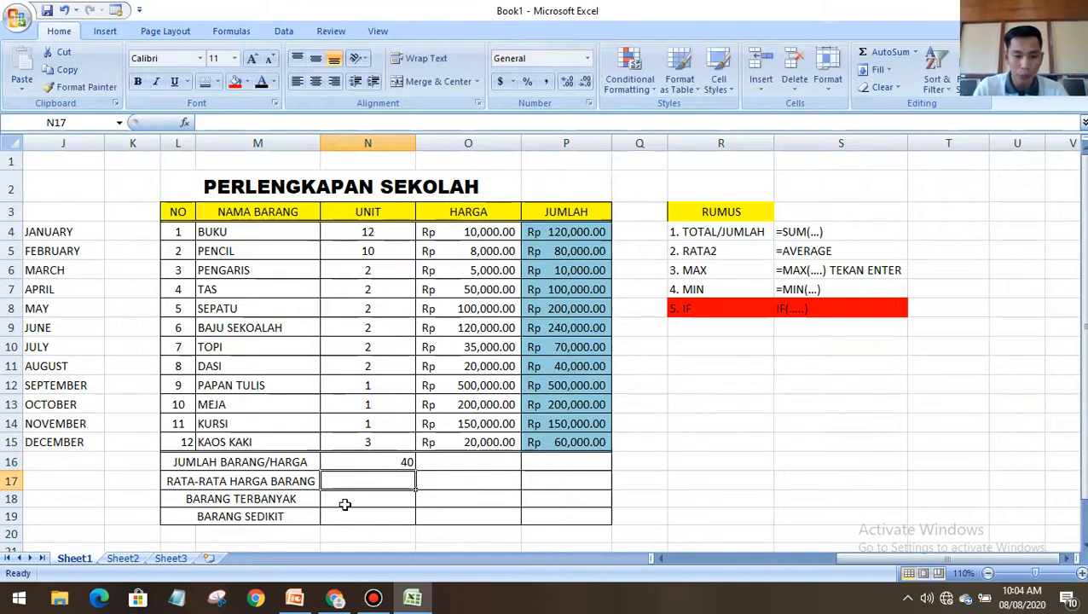
Center the summary cells N16:P18 horizontally and fill the SUM formula from N16 across to P16
{"action": "left_click", "coordinate": [395, 462]}
{"action": "left_click_drag", "start_coordinate": [391, 462], "coordinate": [567, 499]}
{"action": "left_click", "coordinate": [316, 81]}
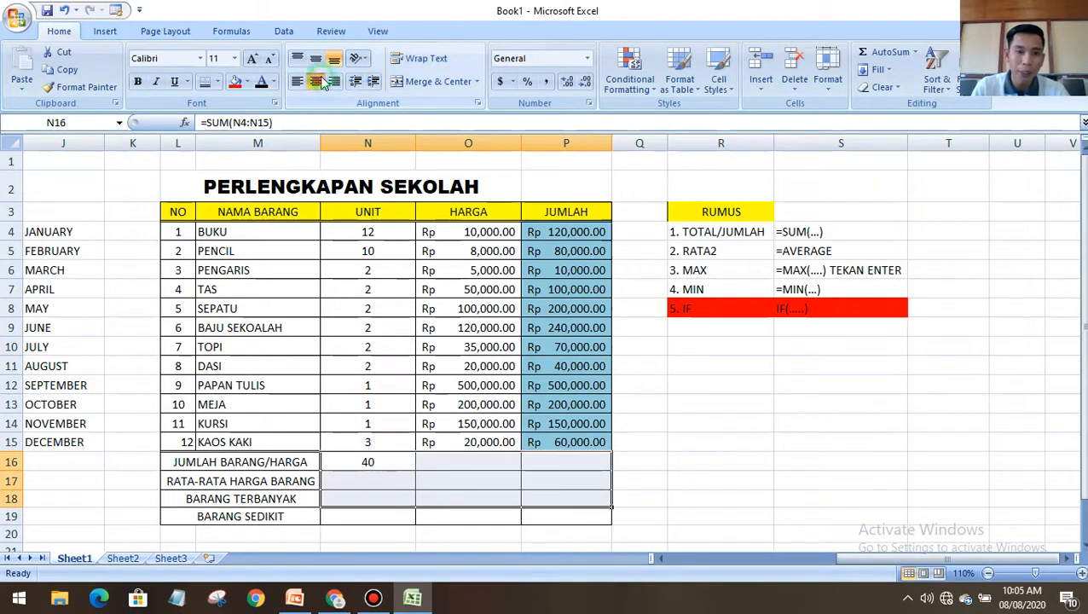
{"action": "left_click", "coordinate": [383, 460]}
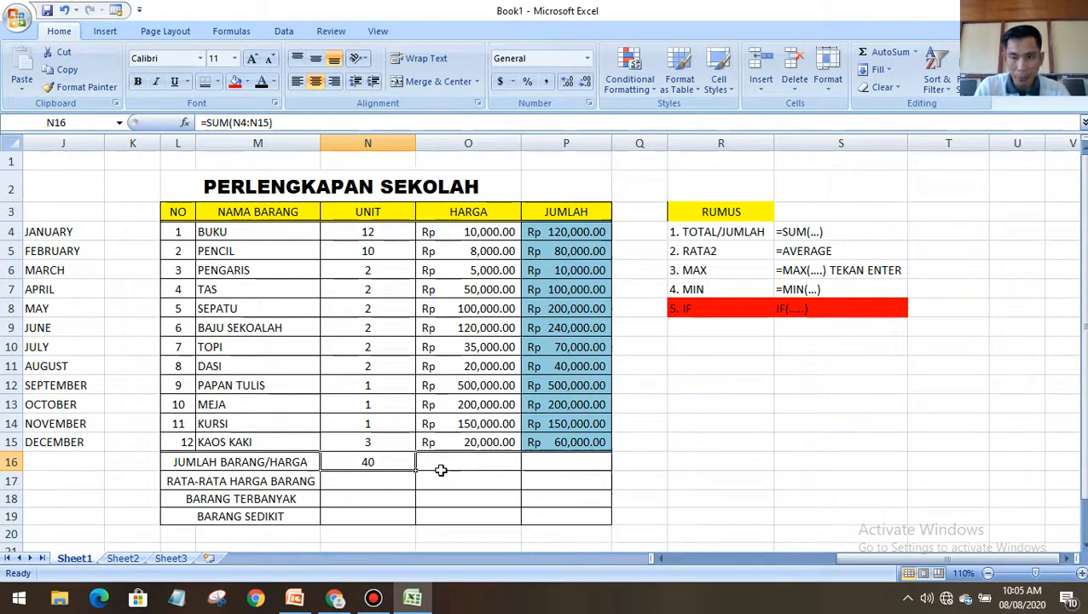
{"action": "left_click_drag", "start_coordinate": [417, 470], "coordinate": [580, 463]}
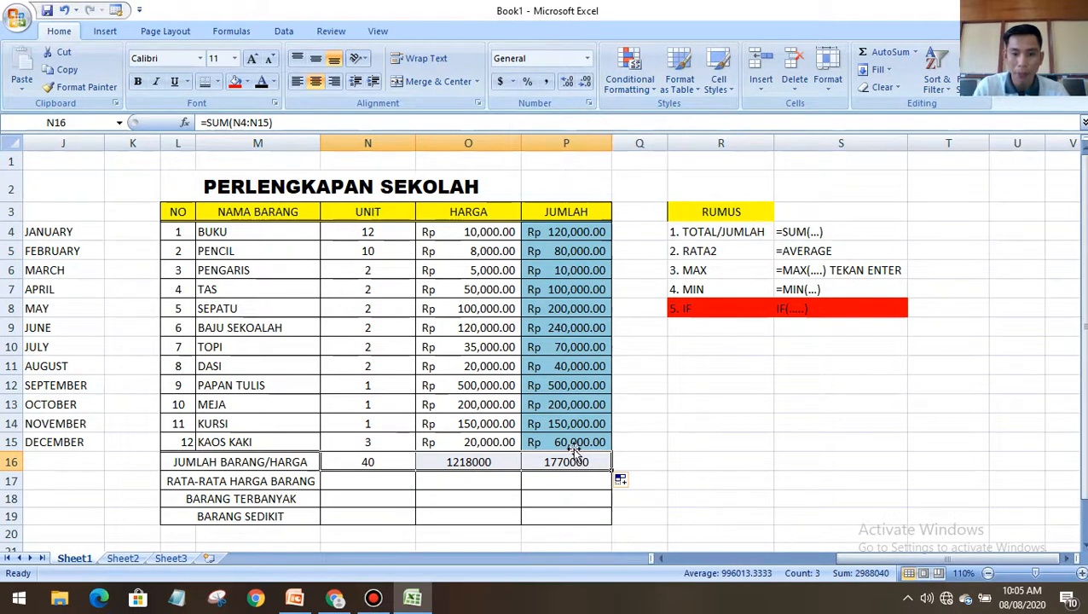
Copy the KAOS KAKI price and total from O15:P15 and paste them onto O16:P16 in the JUMLAH BARANG/HARGA row
{"action": "left_click_drag", "start_coordinate": [444, 442], "coordinate": [557, 443]}
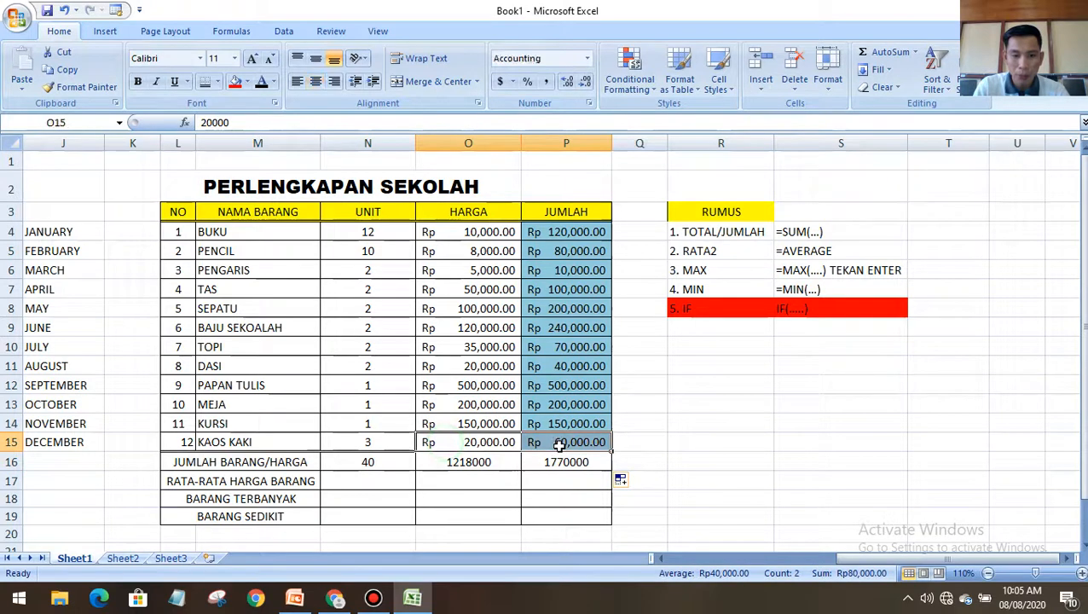
{"action": "key", "text": "ctrl+c"}
{"action": "left_click", "coordinate": [478, 461]}
{"action": "key", "text": "ctrl+v"}
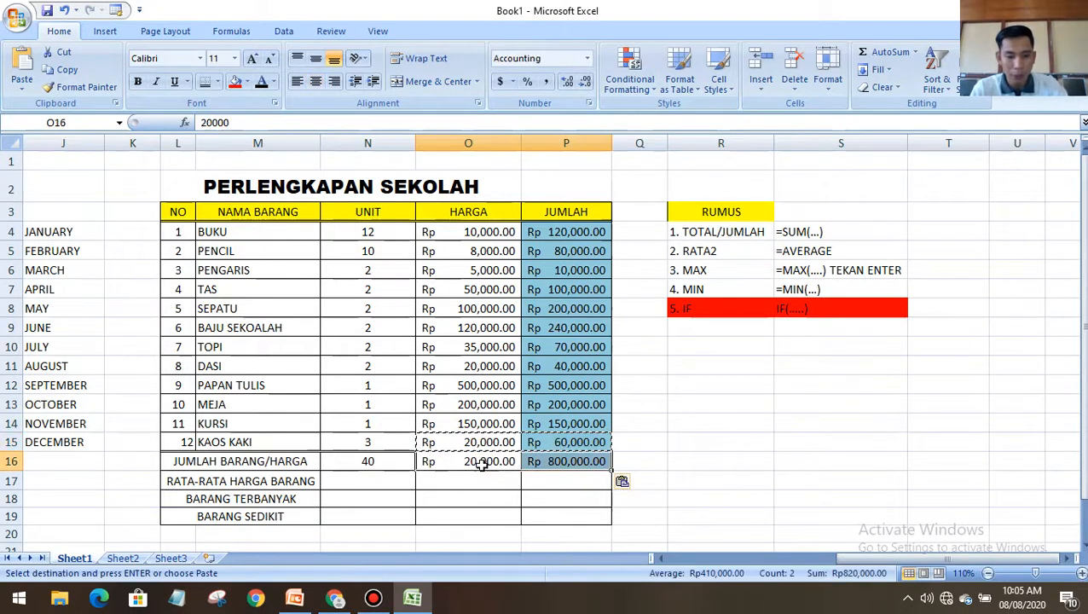
Fill the SUM formula from N16 across to P16, replacing the pasted values in the JUMLAH BARANG/HARGA row
{"action": "left_click", "coordinate": [375, 462]}
{"action": "left_click_drag", "start_coordinate": [417, 470], "coordinate": [588, 475]}
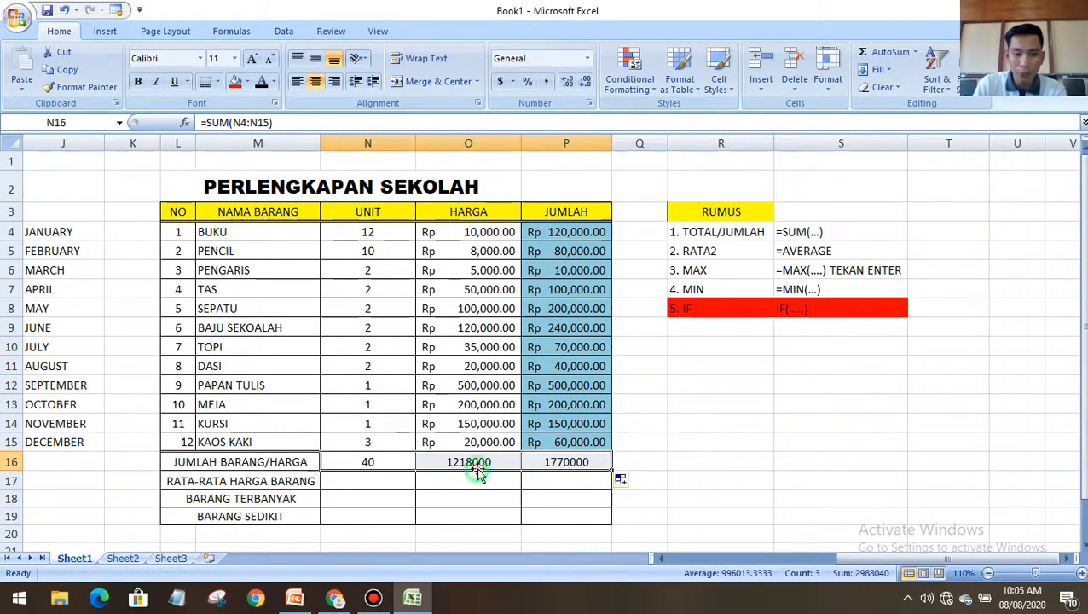
{"action": "left_click", "coordinate": [410, 482]}
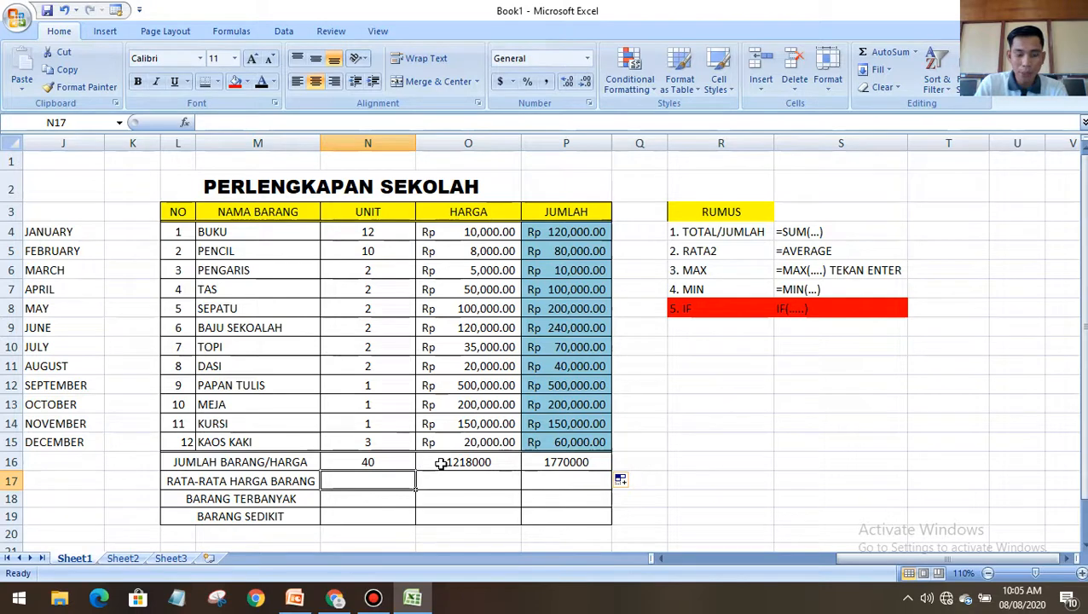
Format the summary cells O16:P19 as Accounting with the Rp Indonesian (Indonesia) currency symbol
{"action": "left_click_drag", "start_coordinate": [441, 463], "coordinate": [580, 516]}
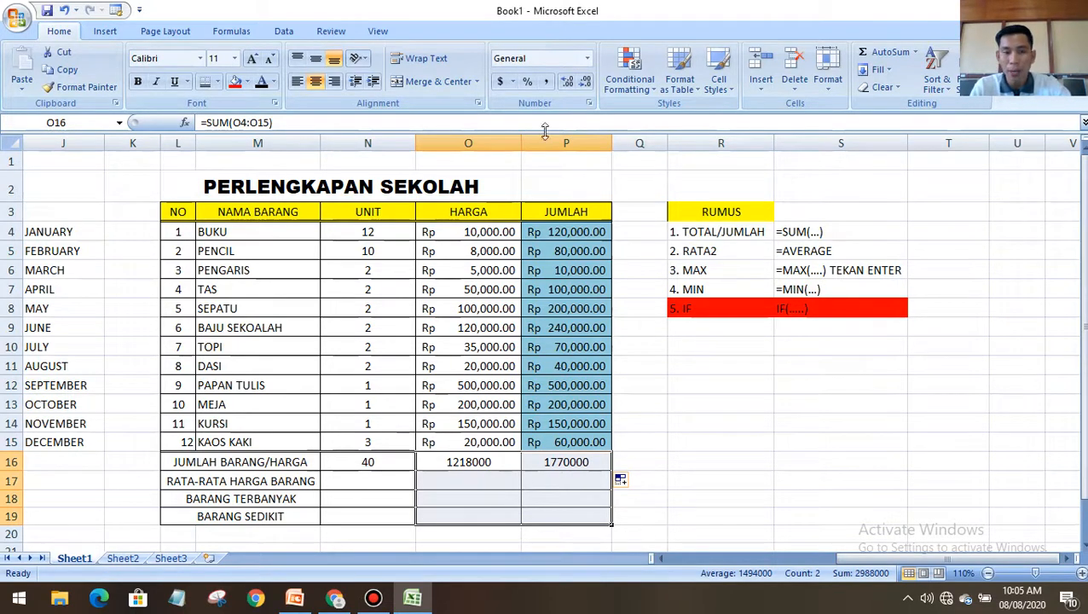
{"action": "left_click", "coordinate": [587, 59]}
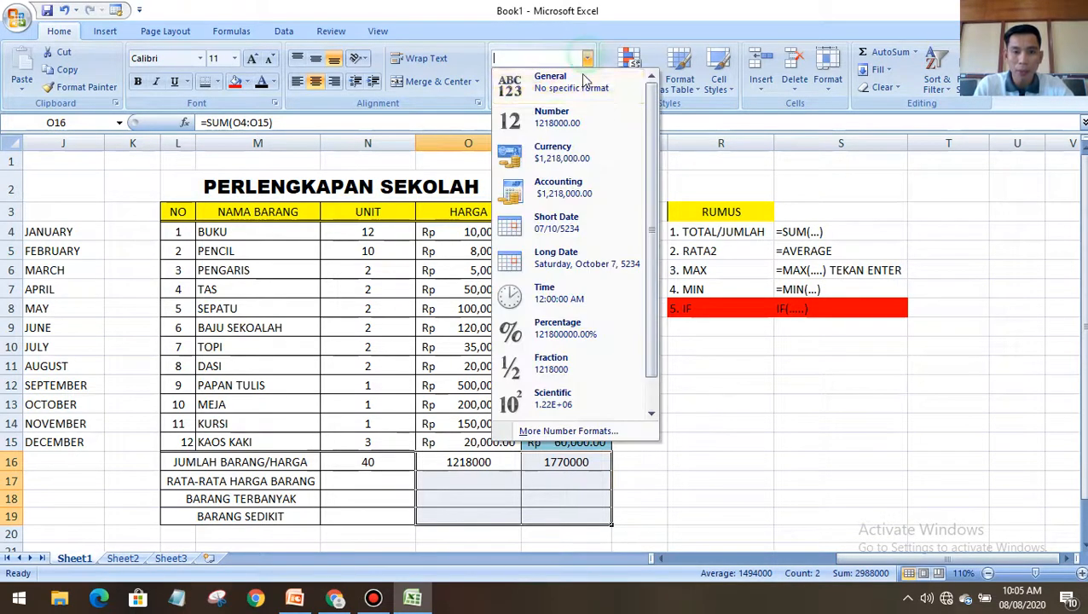
{"action": "left_click", "coordinate": [614, 194]}
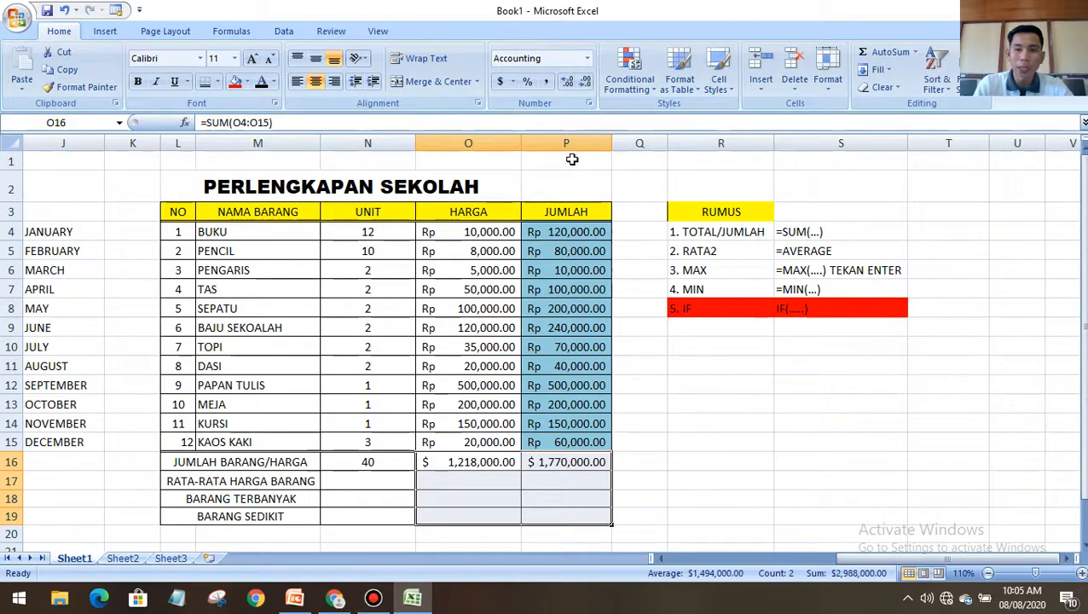
{"action": "left_click", "coordinate": [512, 81]}
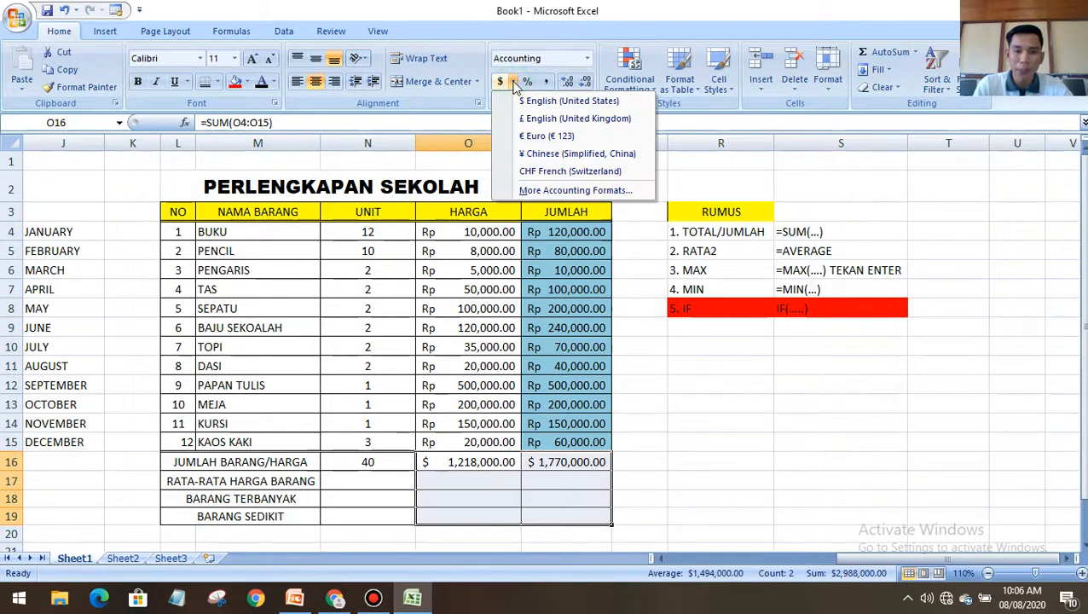
{"action": "left_click", "coordinate": [563, 190]}
{"action": "left_click", "coordinate": [784, 268]}
{"action": "scroll", "coordinate": [793, 307], "scroll_direction": "down", "scroll_amount": 15}
{"action": "scroll", "coordinate": [793, 311], "scroll_direction": "down", "scroll_amount": 15}
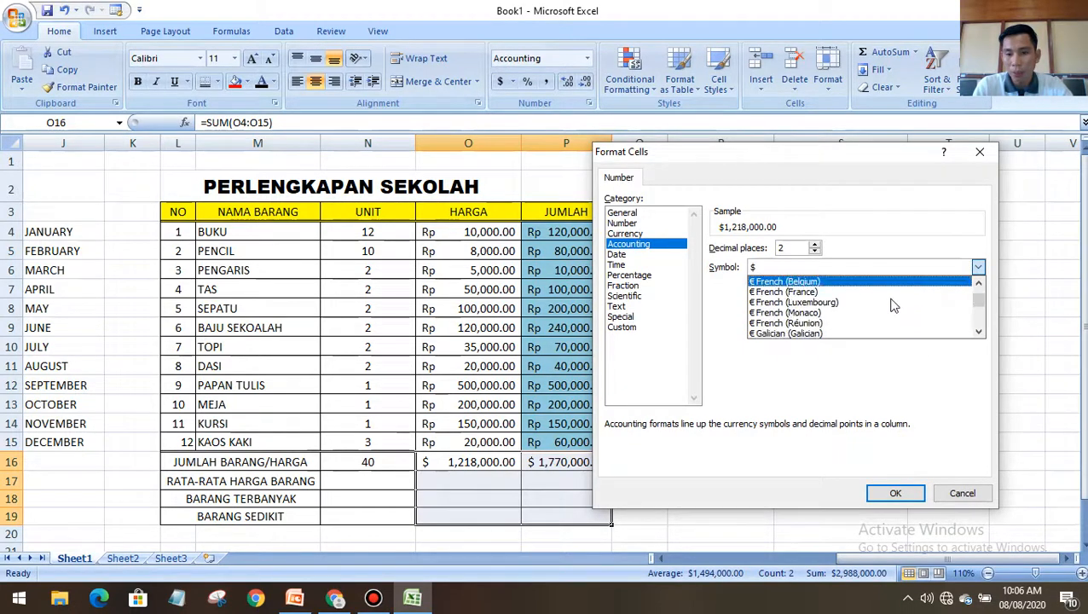
{"action": "scroll", "coordinate": [893, 305], "scroll_direction": "down", "scroll_amount": 15}
{"action": "scroll", "coordinate": [828, 309], "scroll_direction": "down", "scroll_amount": 15}
{"action": "scroll", "coordinate": [797, 307], "scroll_direction": "down", "scroll_amount": 15}
{"action": "scroll", "coordinate": [792, 316], "scroll_direction": "down", "scroll_amount": 15}
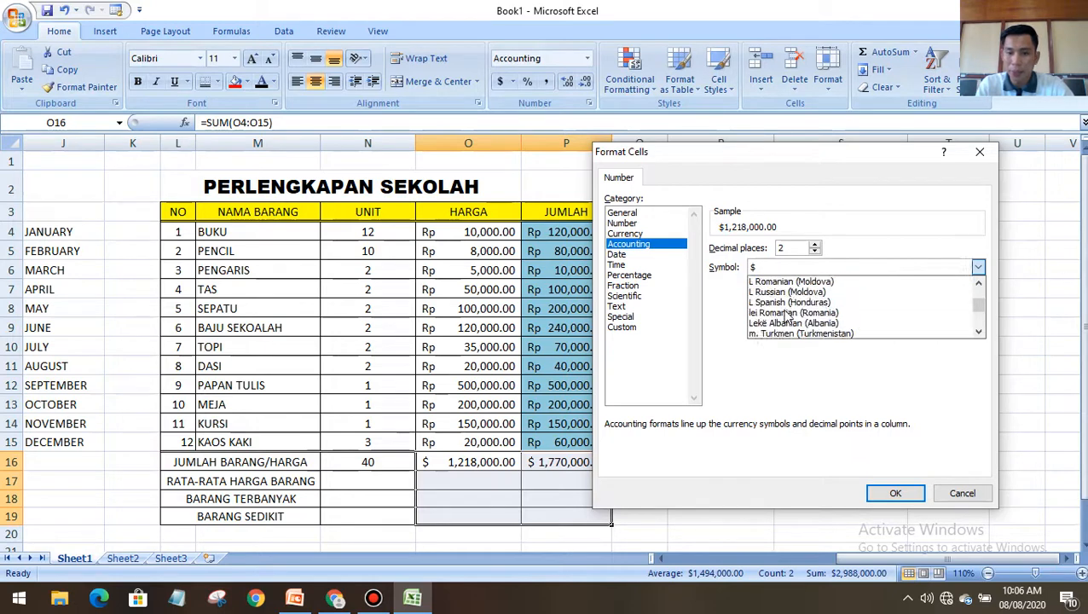
{"action": "scroll", "coordinate": [789, 317], "scroll_direction": "down", "scroll_amount": 4}
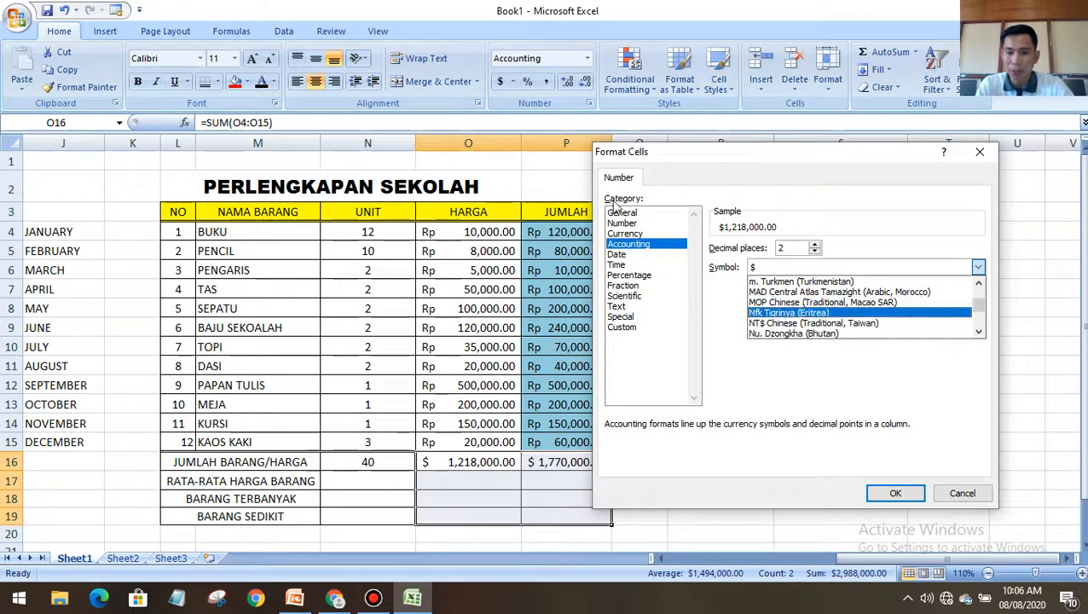
{"action": "scroll", "coordinate": [801, 335], "scroll_direction": "down", "scroll_amount": 6}
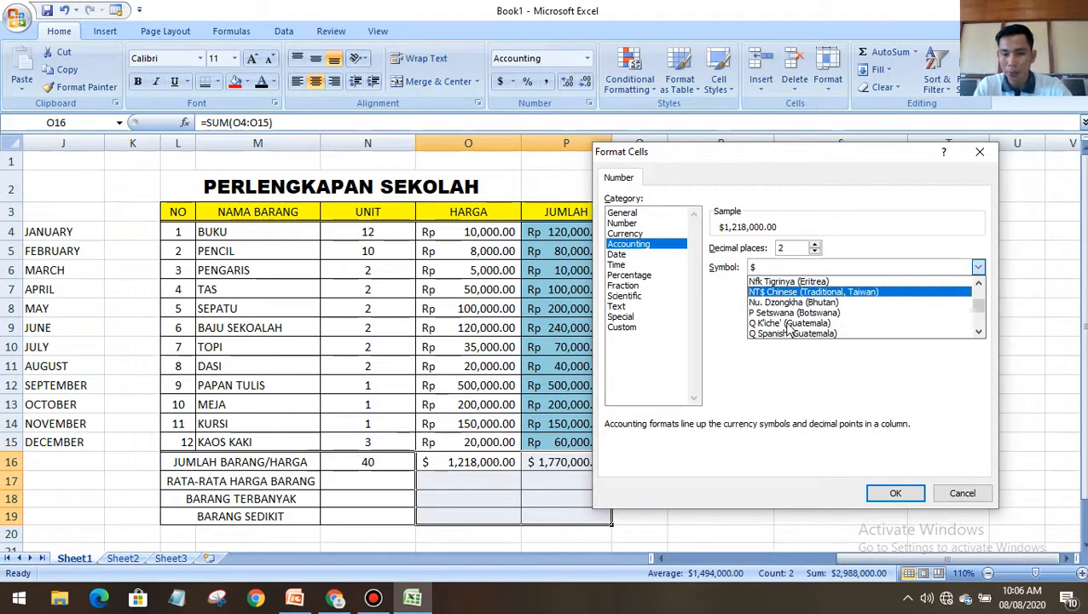
{"action": "scroll", "coordinate": [800, 333], "scroll_direction": "down", "scroll_amount": 1}
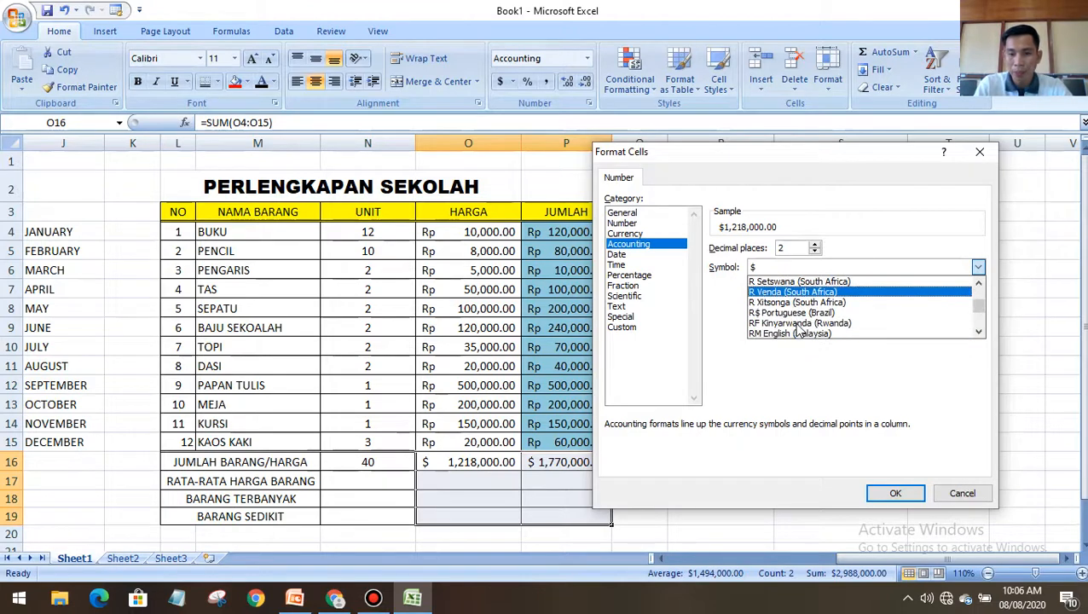
{"action": "scroll", "coordinate": [800, 333], "scroll_direction": "down", "scroll_amount": 2}
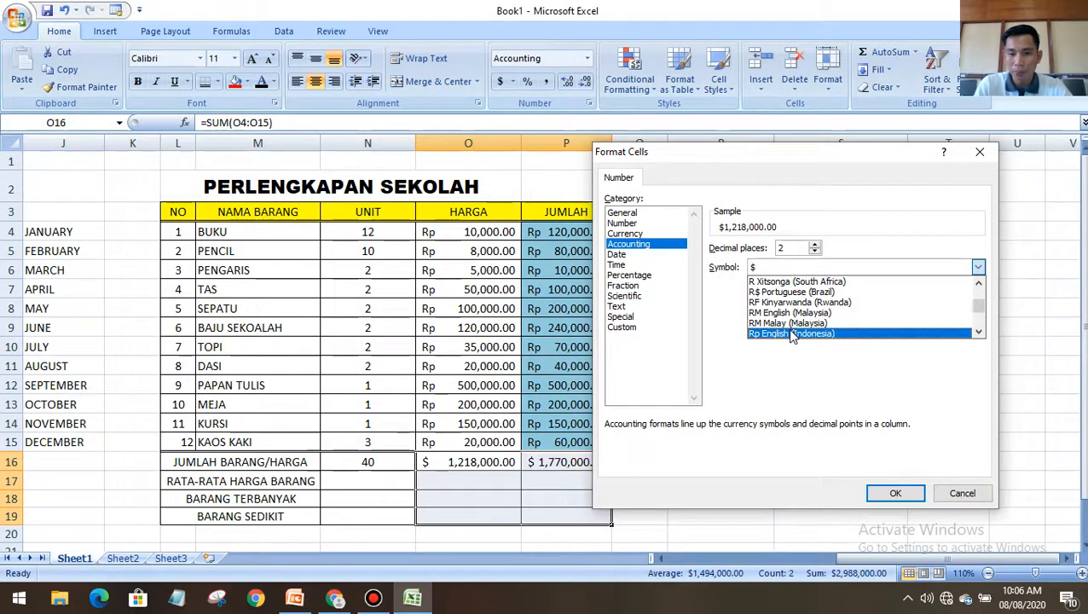
{"action": "scroll", "coordinate": [793, 336], "scroll_direction": "down", "scroll_amount": 1}
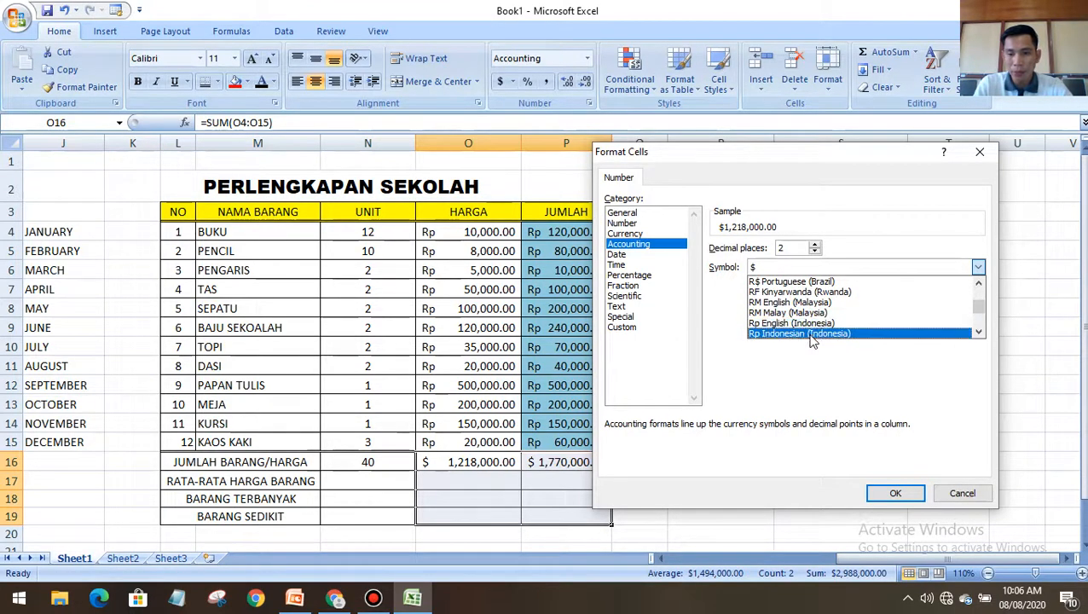
{"action": "left_click", "coordinate": [811, 337]}
{"action": "left_click", "coordinate": [896, 493]}
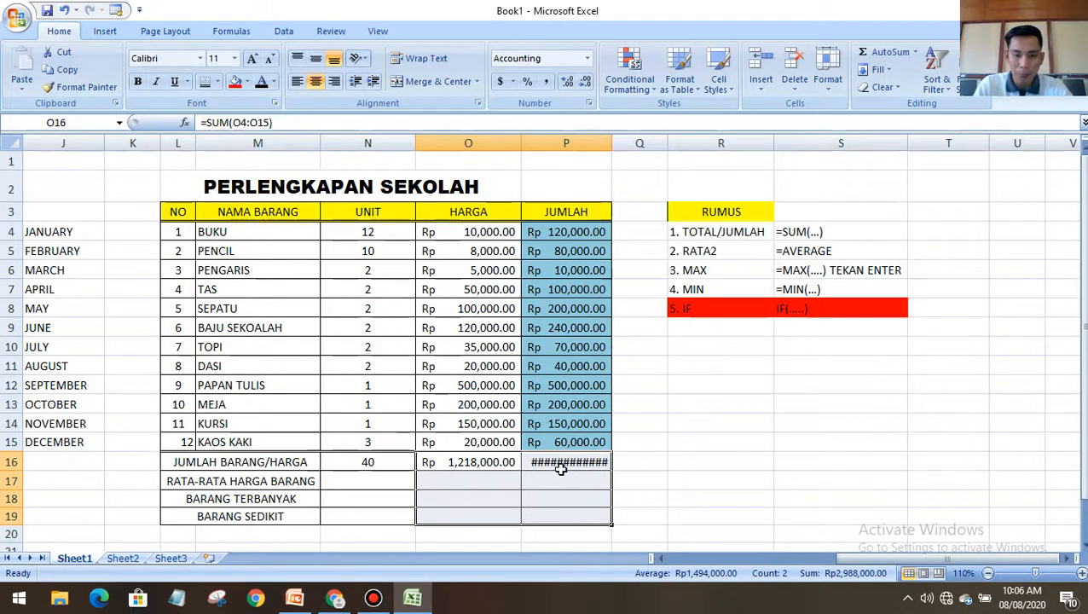
Widen columns O and P together so the rupiah totals in row 16 fit
{"action": "left_click_drag", "start_coordinate": [566, 142], "coordinate": [530, 138]}
{"action": "left_click", "coordinate": [778, 446]}
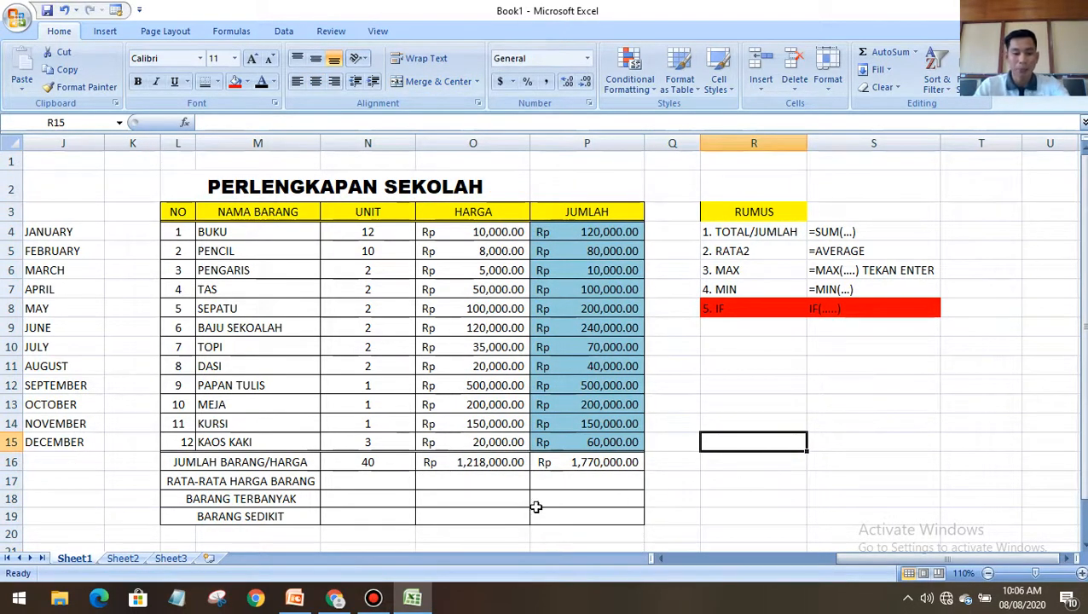
{"action": "scroll", "coordinate": [476, 452], "scroll_direction": "down", "scroll_amount": 1}
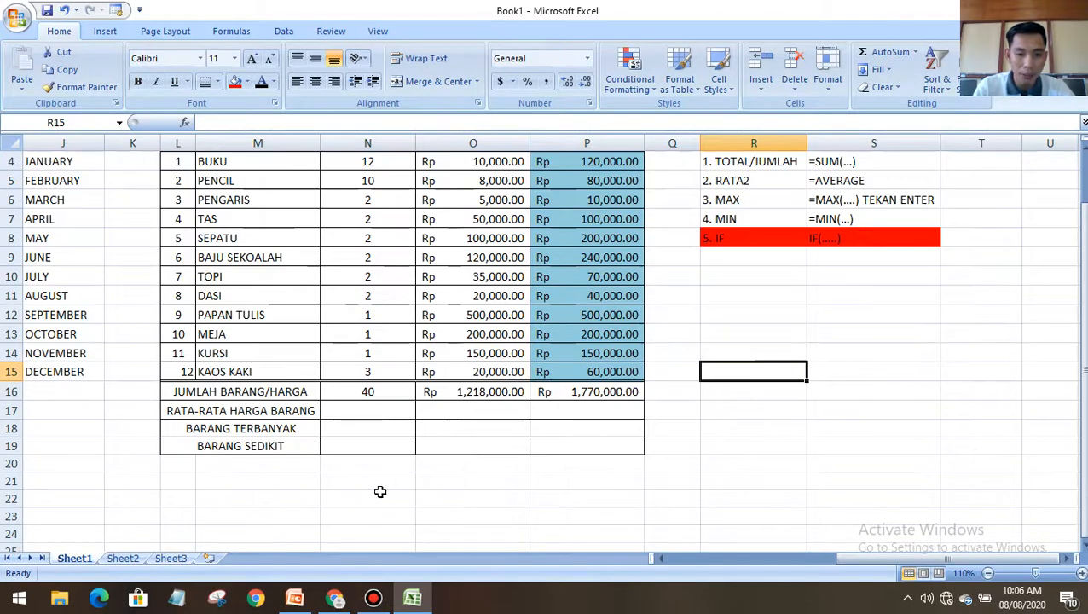
{"action": "double_click", "coordinate": [361, 408]}
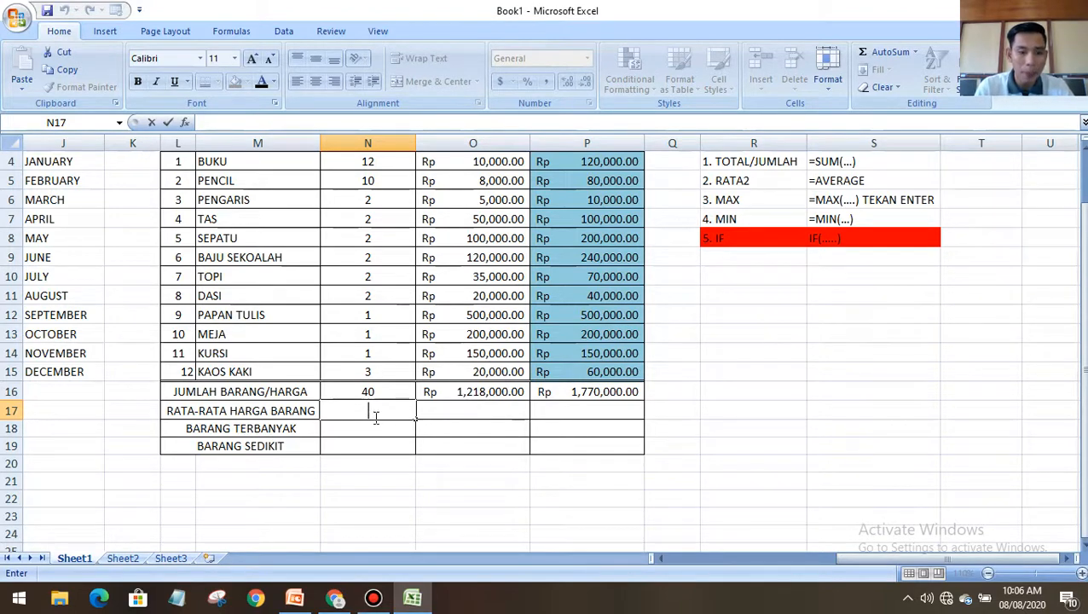
{"action": "scroll", "coordinate": [374, 416], "scroll_direction": "up", "scroll_amount": 1}
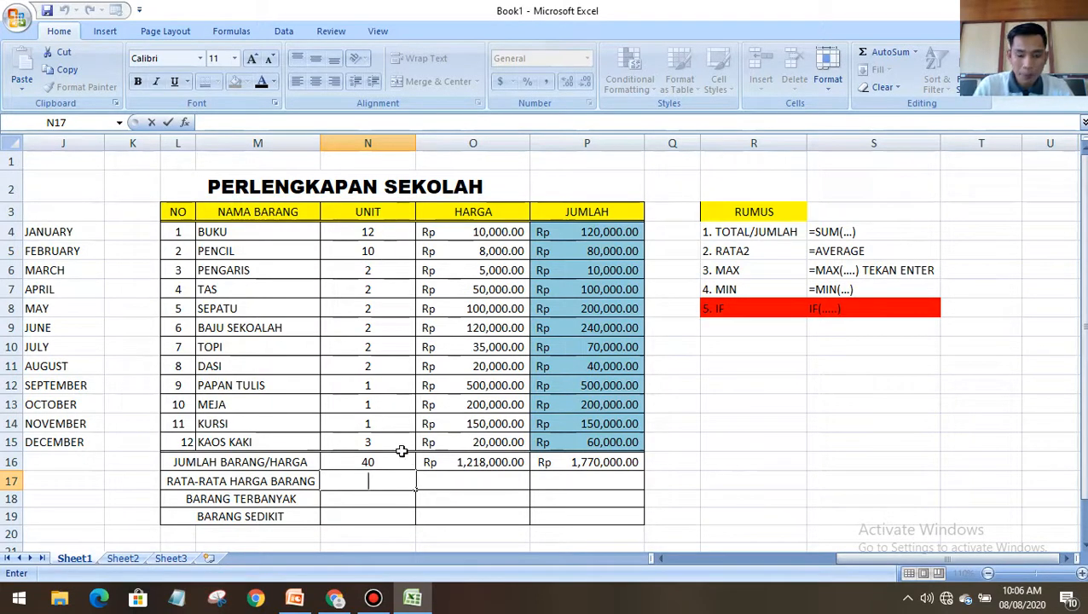
{"action": "type", "text": "="}
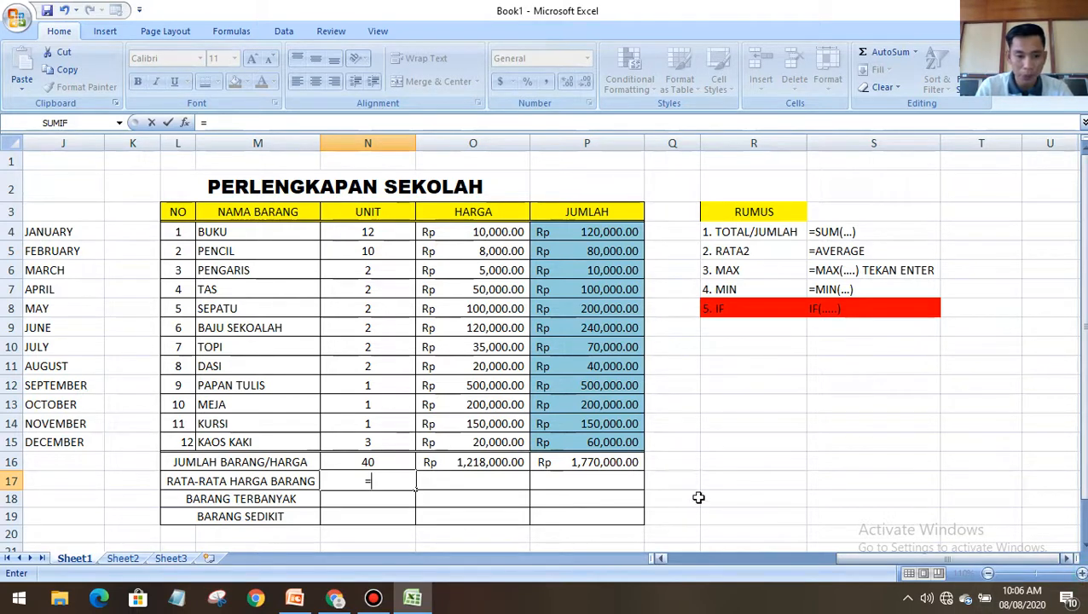
{"action": "key", "text": "BackSpace"}
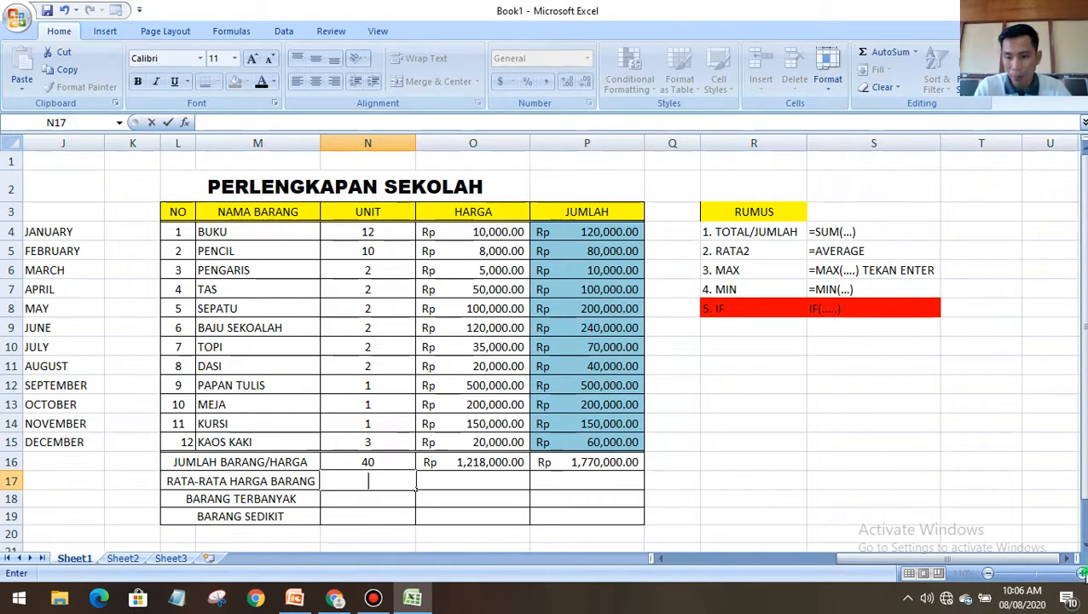
{"action": "left_click", "coordinate": [980, 517]}
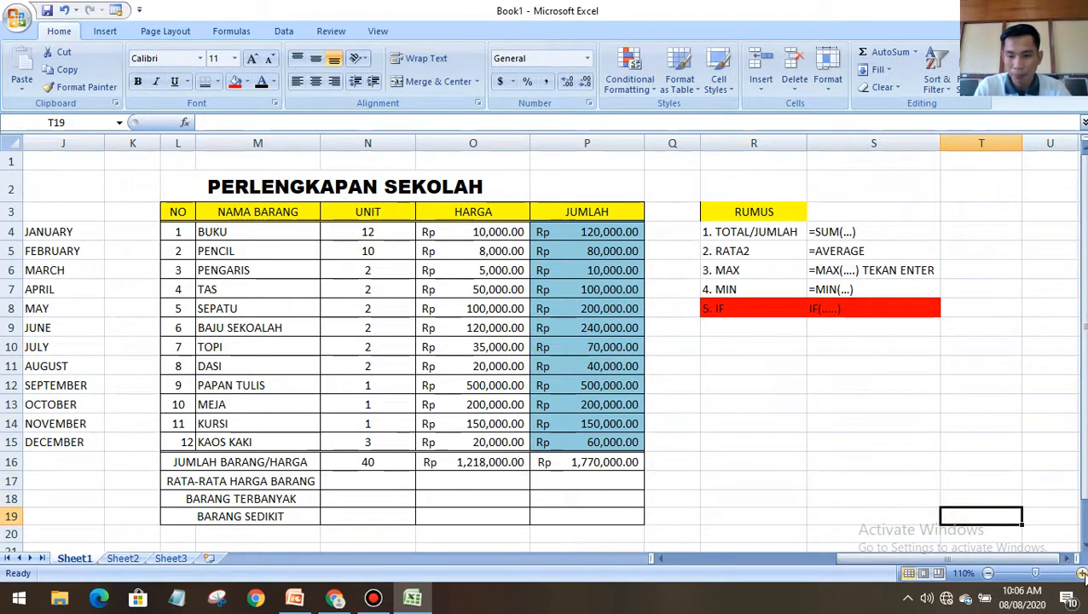
Enter =AVERAGE(N4:N15) in N17 for the RATA-RATA HARGA BARANG row and fill it across to P17
{"action": "left_click", "coordinate": [1082, 573]}
{"action": "scroll", "coordinate": [698, 421], "scroll_direction": "down", "scroll_amount": 1}
{"action": "scroll", "coordinate": [696, 422], "scroll_direction": "up", "scroll_amount": 1}
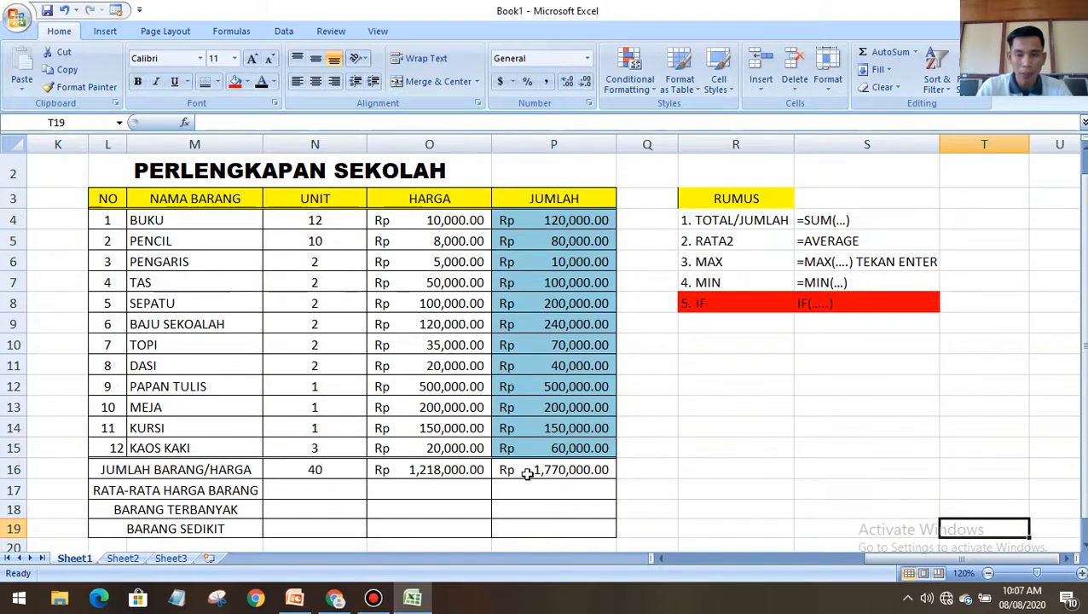
{"action": "left_click", "coordinate": [338, 488]}
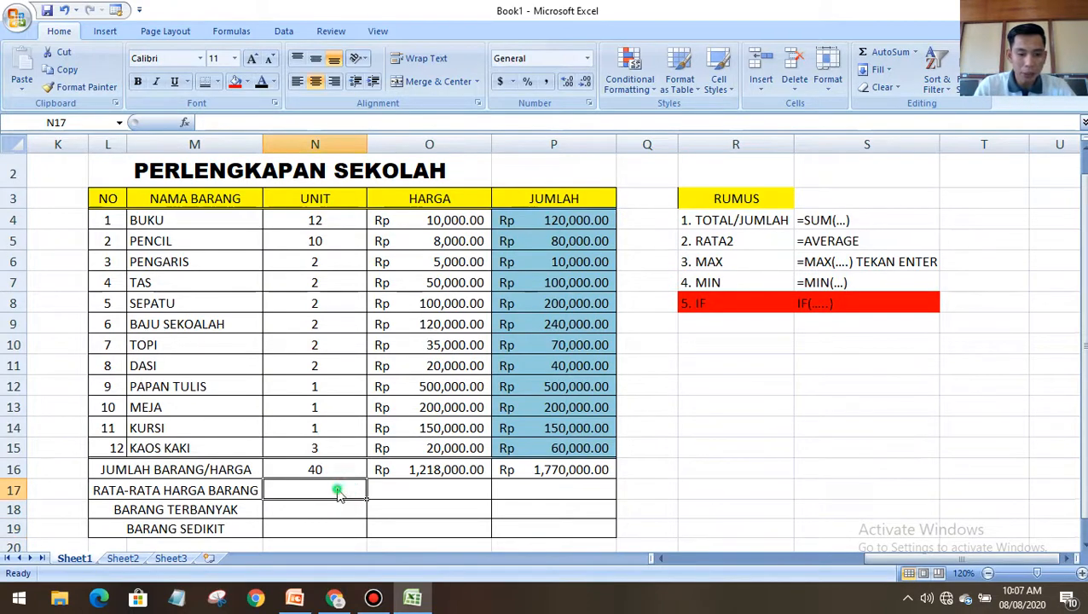
{"action": "type", "text": "=AVERAGE"}
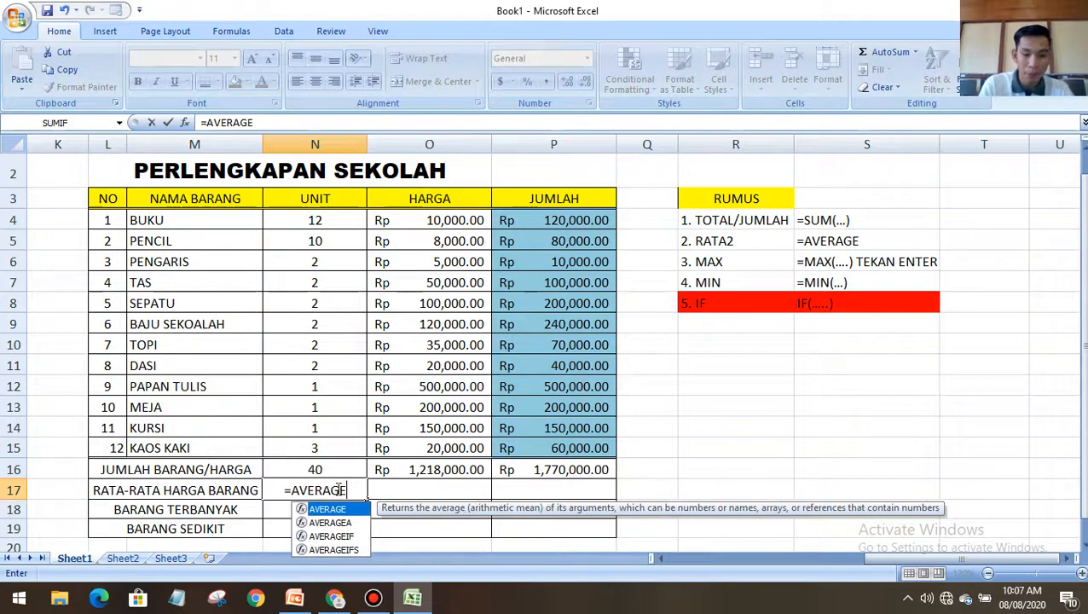
{"action": "type", "text": "("}
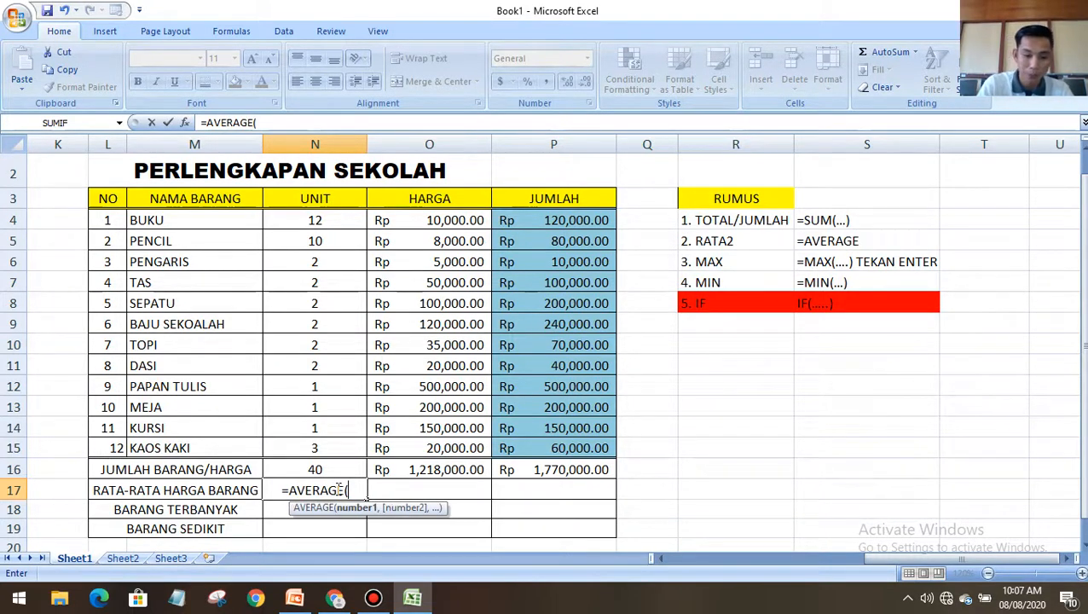
{"action": "left_click_drag", "start_coordinate": [323, 220], "coordinate": [346, 445]}
{"action": "key", "text": "Return"}
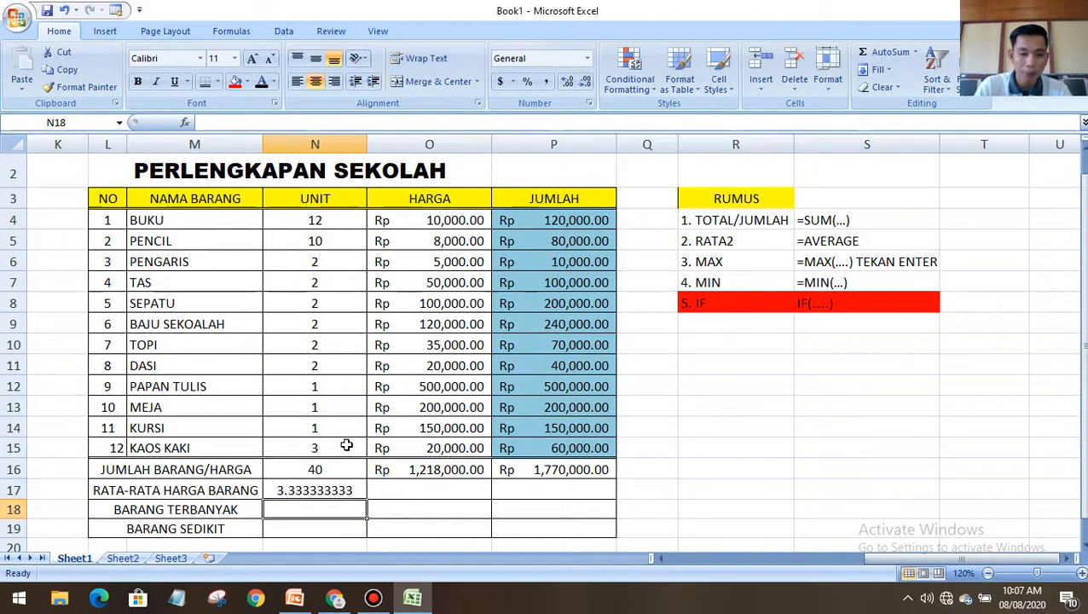
{"action": "left_click", "coordinate": [339, 493]}
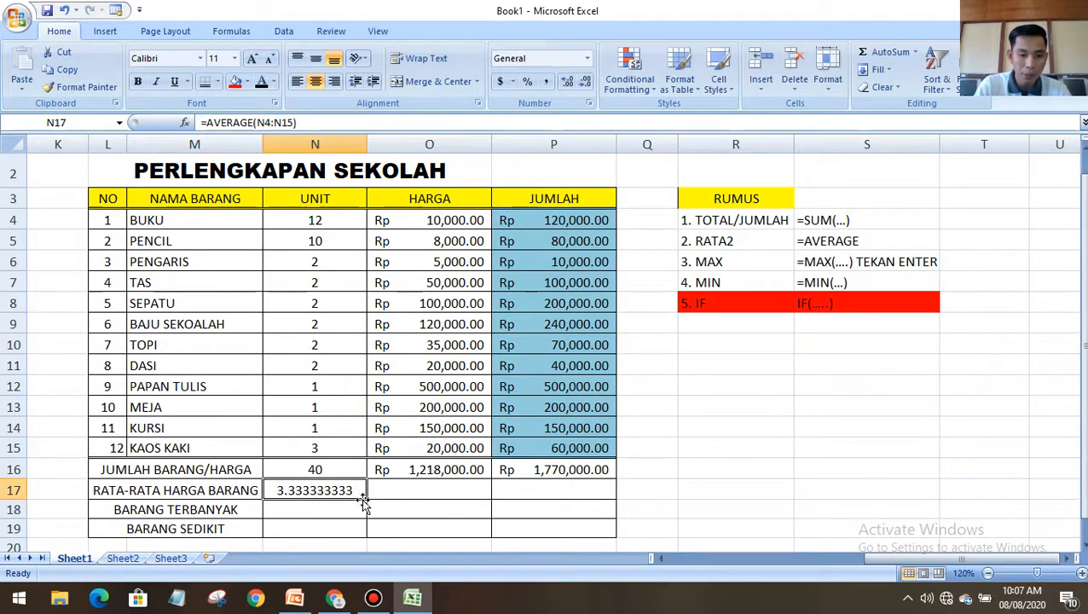
{"action": "left_click_drag", "start_coordinate": [366, 500], "coordinate": [571, 504]}
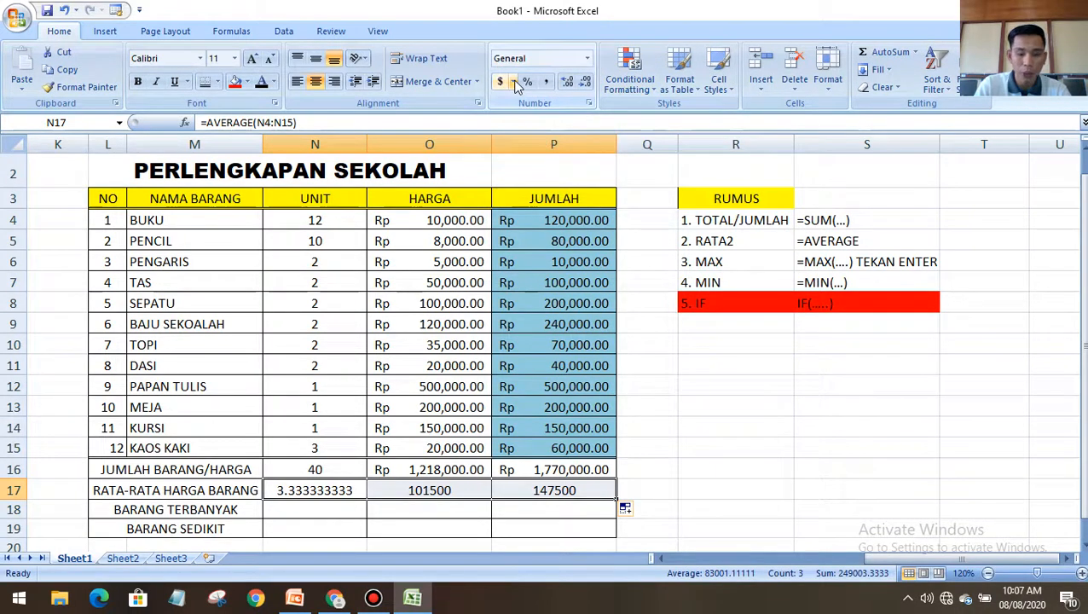
Find the largest UNIT value in the BARANG TERBANYAK row by entering =MAX(N4:N15) in N18
{"action": "left_click", "coordinate": [303, 515]}
{"action": "type", "text": "=M"}
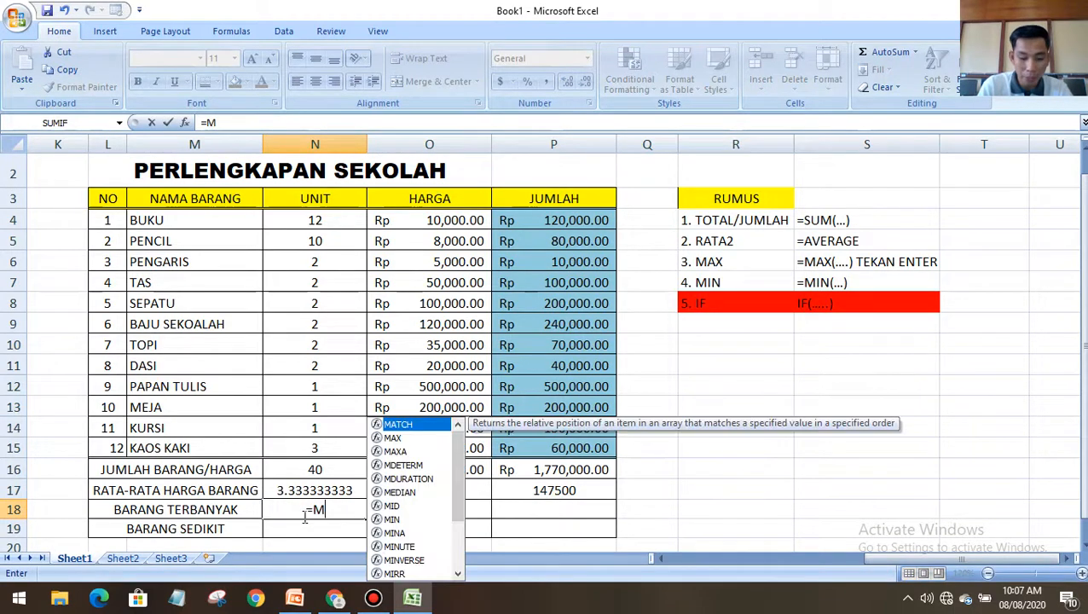
{"action": "type", "text": "AX("}
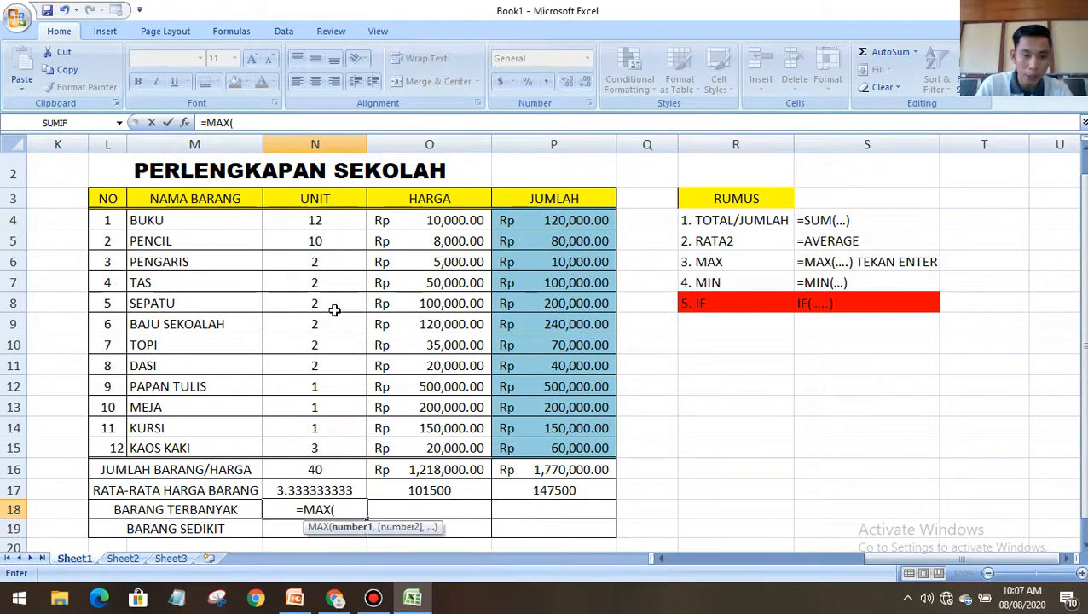
{"action": "left_click_drag", "start_coordinate": [342, 219], "coordinate": [363, 450]}
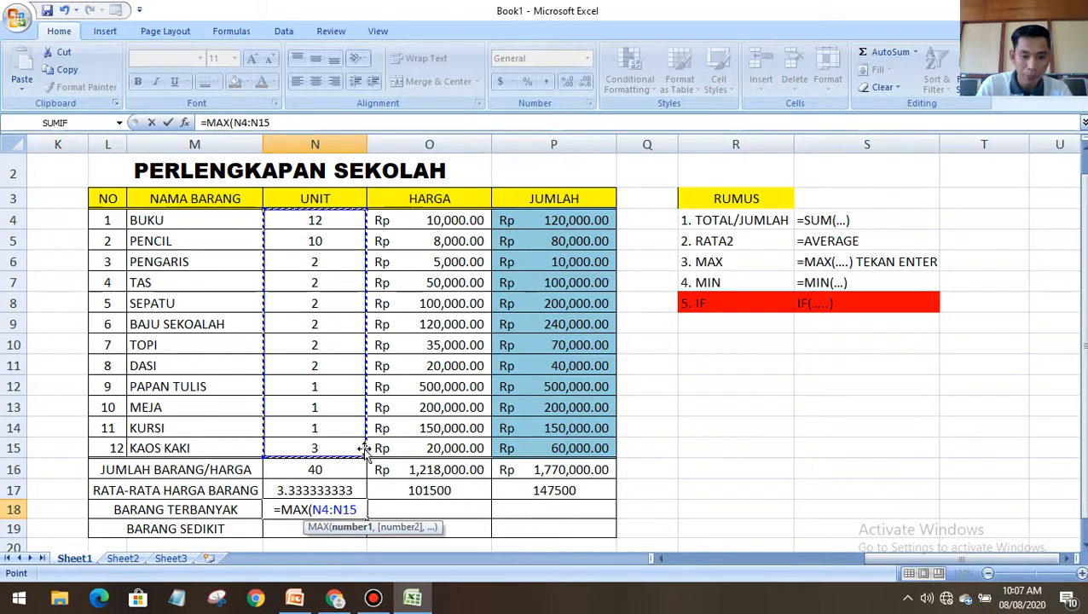
{"action": "key", "text": "Return"}
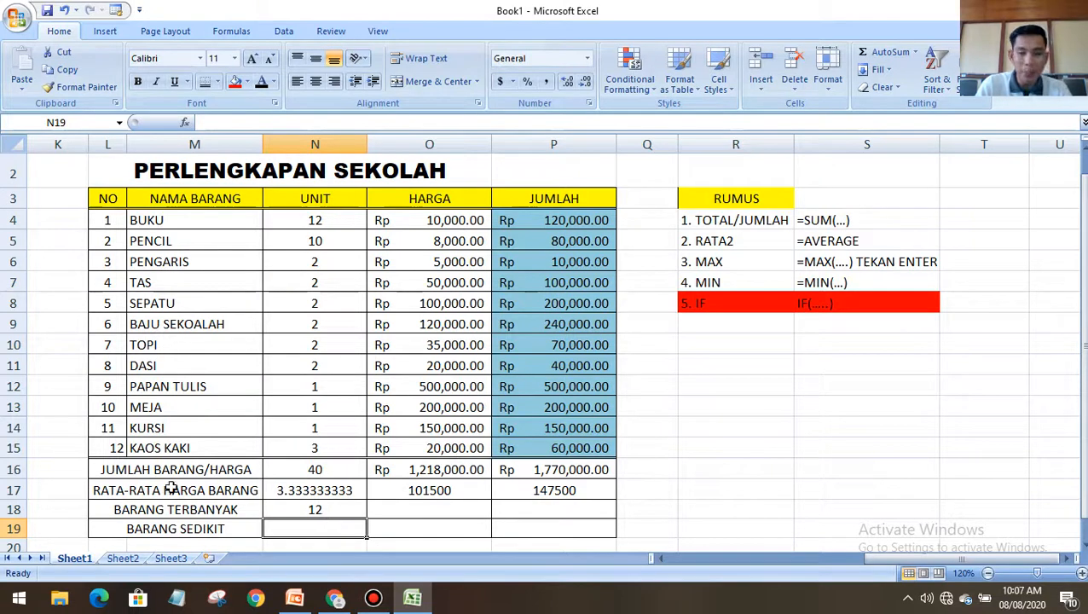
Center the item numbers in L4:L15 of the NO column horizontally
{"action": "left_click_drag", "start_coordinate": [102, 215], "coordinate": [113, 447]}
{"action": "left_click", "coordinate": [316, 81]}
{"action": "left_click", "coordinate": [316, 81]}
{"action": "left_click", "coordinate": [429, 385]}
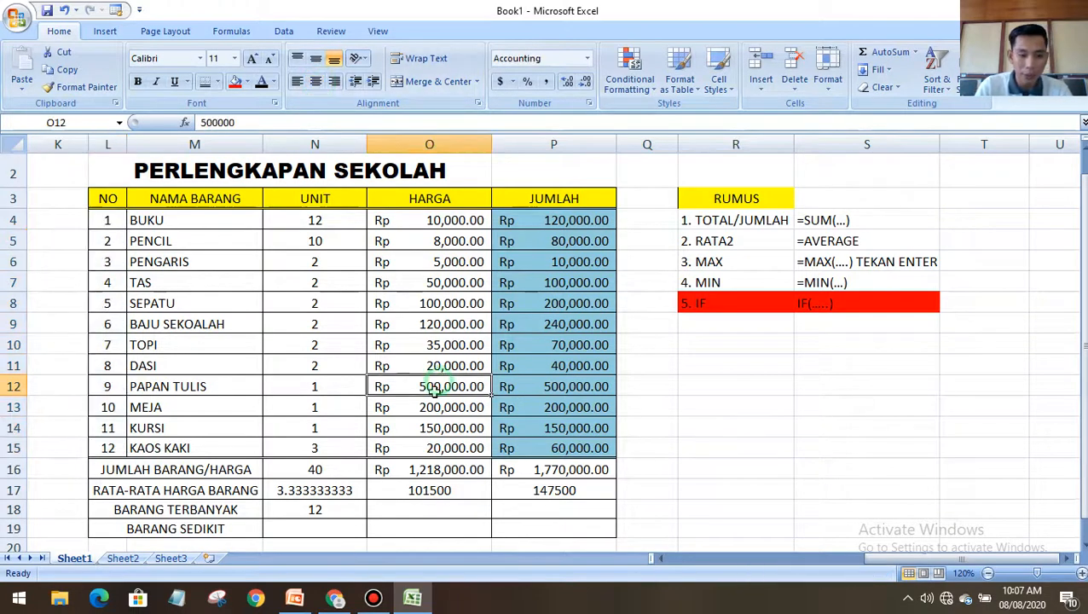
Find the smallest UNIT value in the BARANG SEDIKIT row by entering =MIN(N4:N15) in N19
{"action": "left_click", "coordinate": [343, 530]}
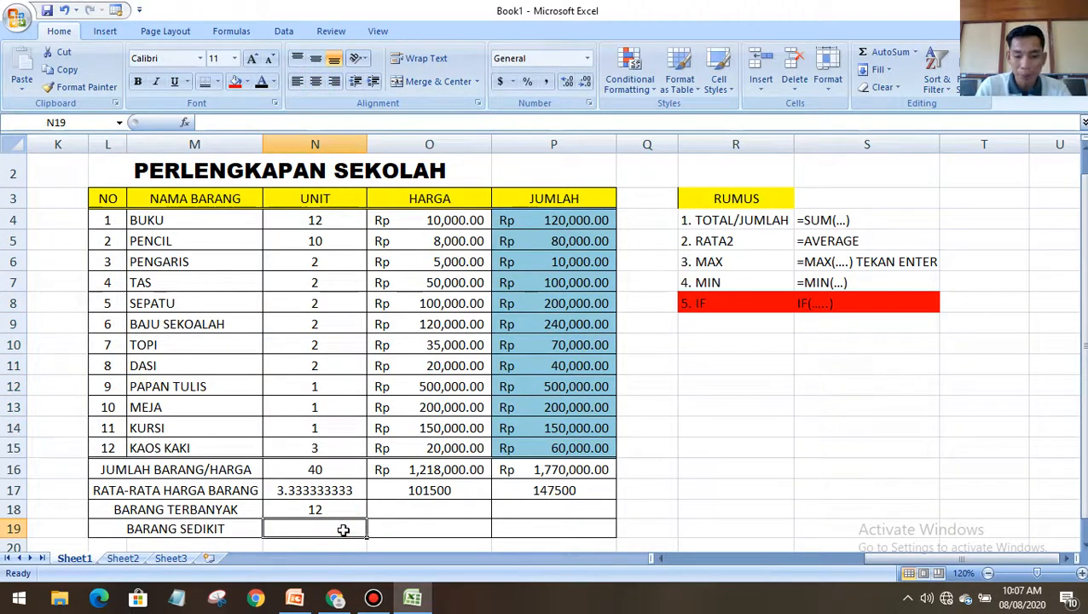
{"action": "type", "text": "=MIN"}
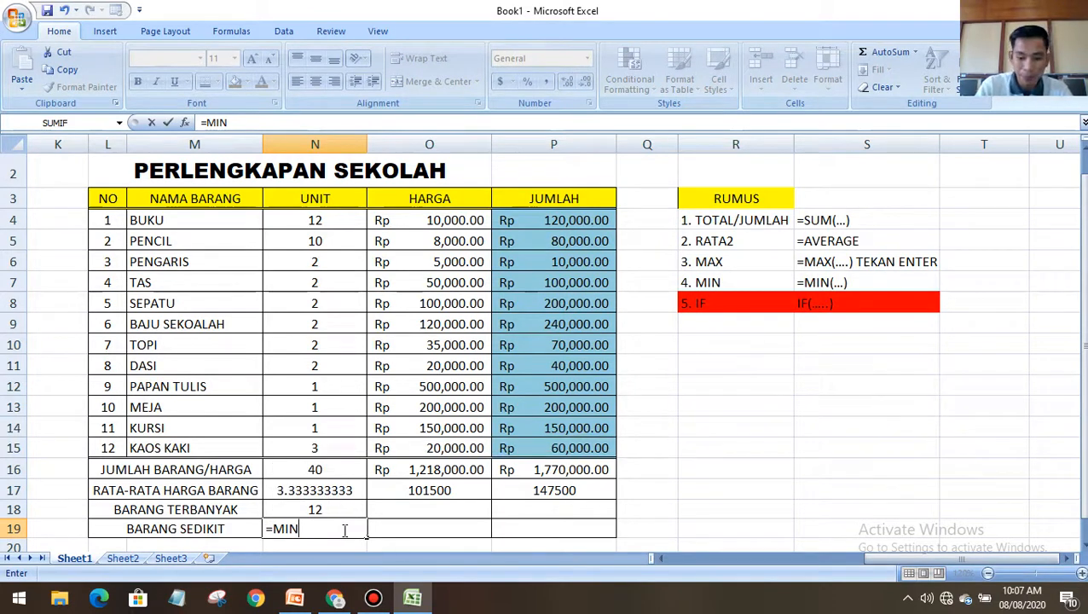
{"action": "type", "text": "("}
{"action": "left_click_drag", "start_coordinate": [323, 220], "coordinate": [331, 445]}
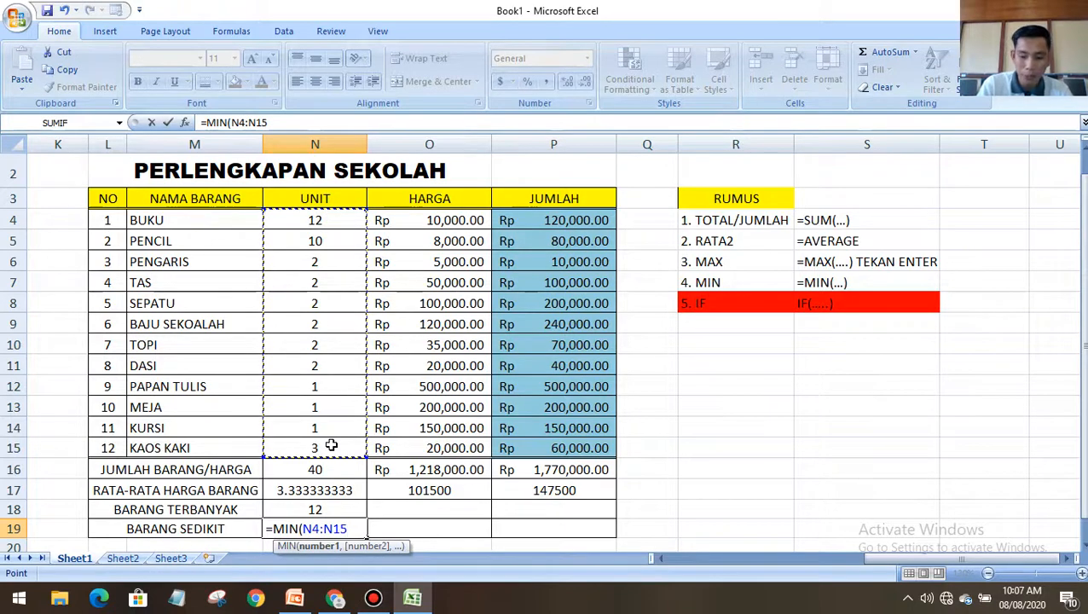
{"action": "key", "text": "Return"}
Center the UNIT summary results in N16:N19 horizontally
{"action": "left_click_drag", "start_coordinate": [333, 436], "coordinate": [342, 485]}
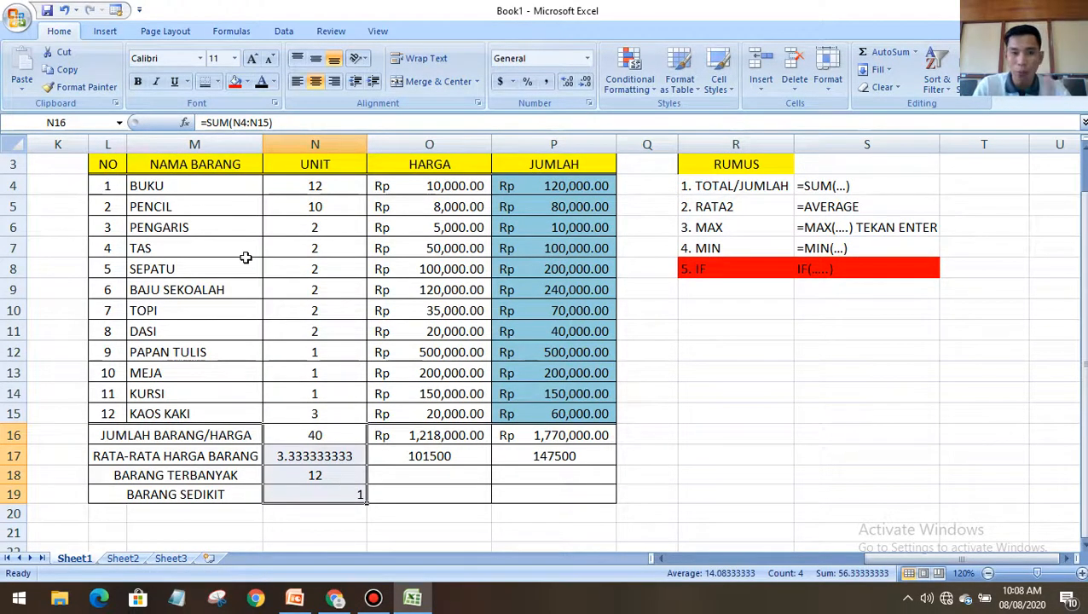
{"action": "left_click", "coordinate": [316, 82]}
{"action": "left_click", "coordinate": [316, 83]}
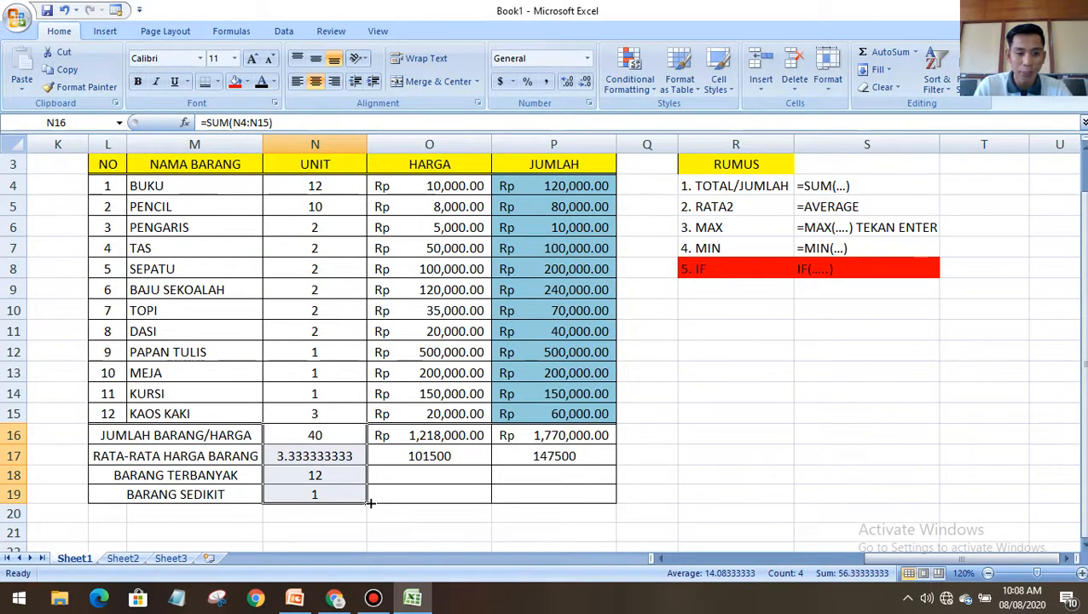
Fill the MAX formula in N18 and the MIN formula in N19 across to column P
{"action": "left_click", "coordinate": [360, 476]}
{"action": "left_click_drag", "start_coordinate": [369, 483], "coordinate": [597, 488]}
{"action": "left_click", "coordinate": [346, 502]}
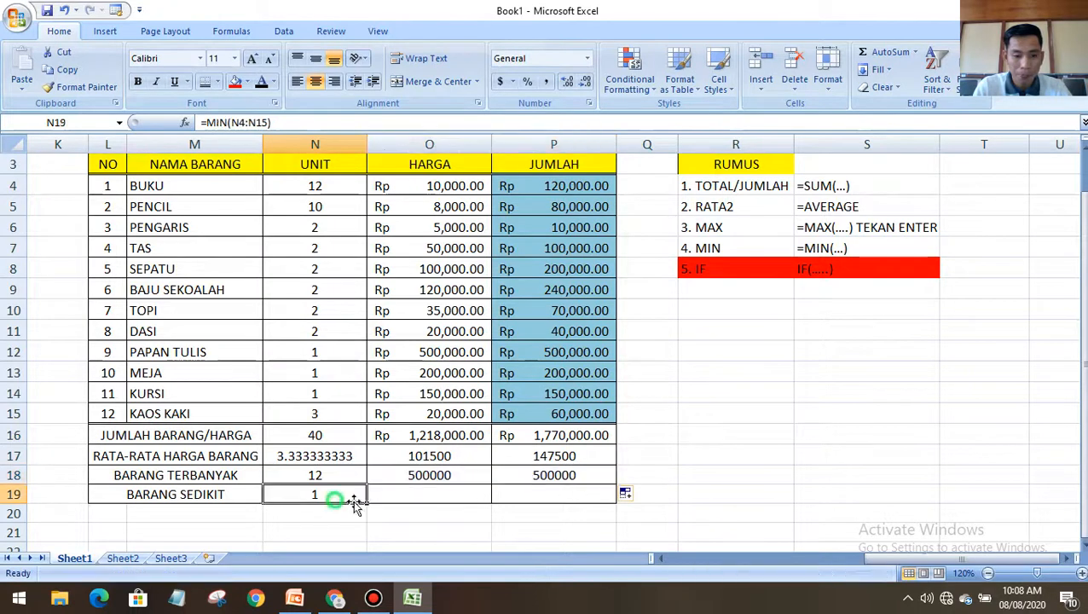
{"action": "left_click", "coordinate": [370, 501]}
{"action": "left_click", "coordinate": [358, 499]}
{"action": "left_click_drag", "start_coordinate": [366, 503], "coordinate": [585, 505]}
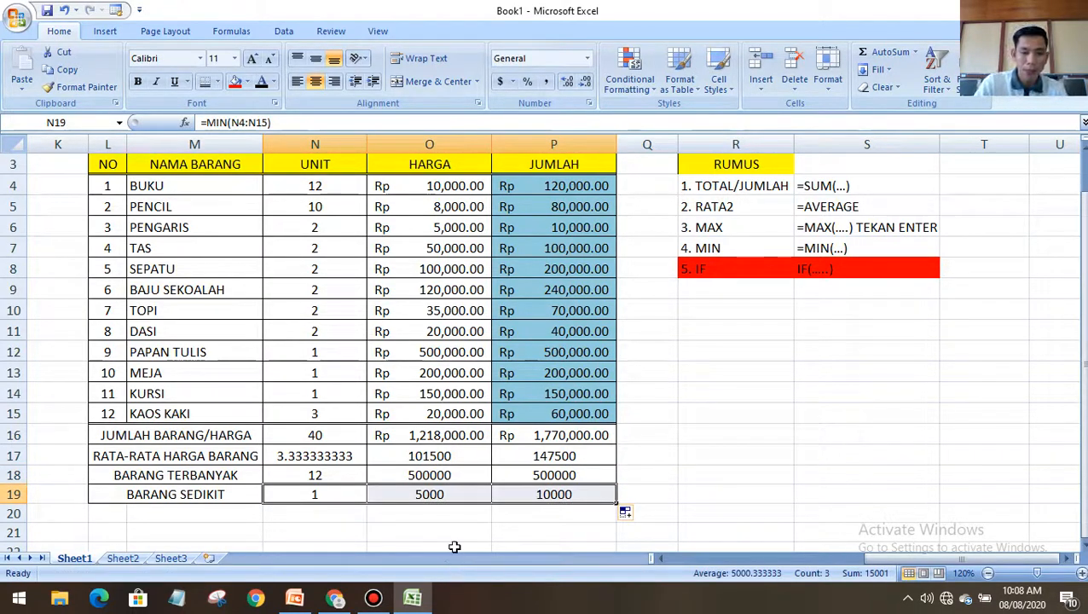
Format O17:P19 as Accounting with the Rp Indonesian (Indonesia) currency symbol and two decimal places
{"action": "left_click_drag", "start_coordinate": [396, 454], "coordinate": [548, 495]}
{"action": "left_click", "coordinate": [513, 82]}
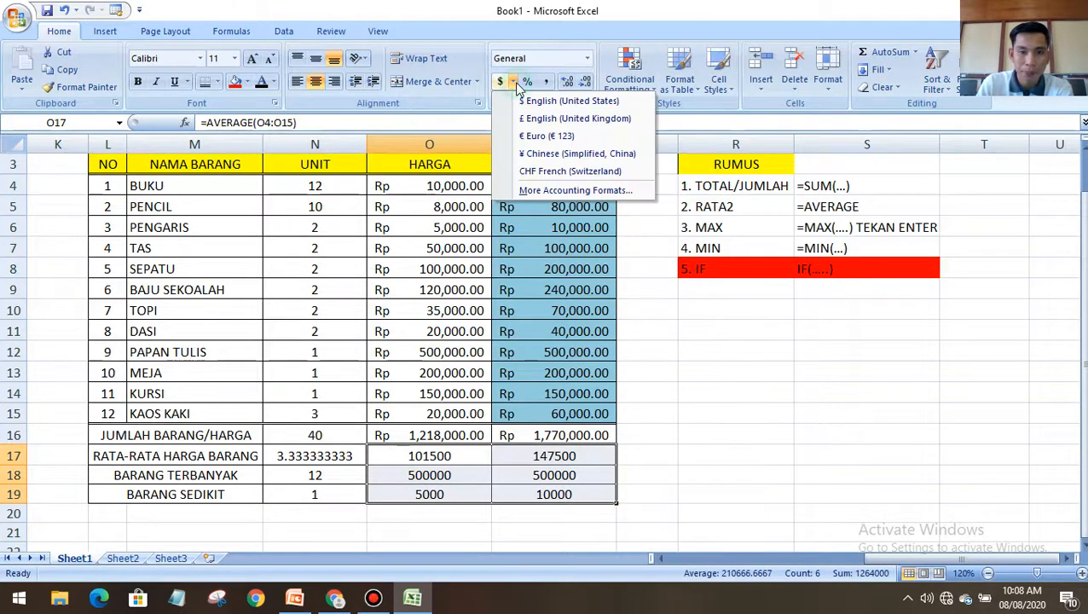
{"action": "left_click", "coordinate": [563, 191]}
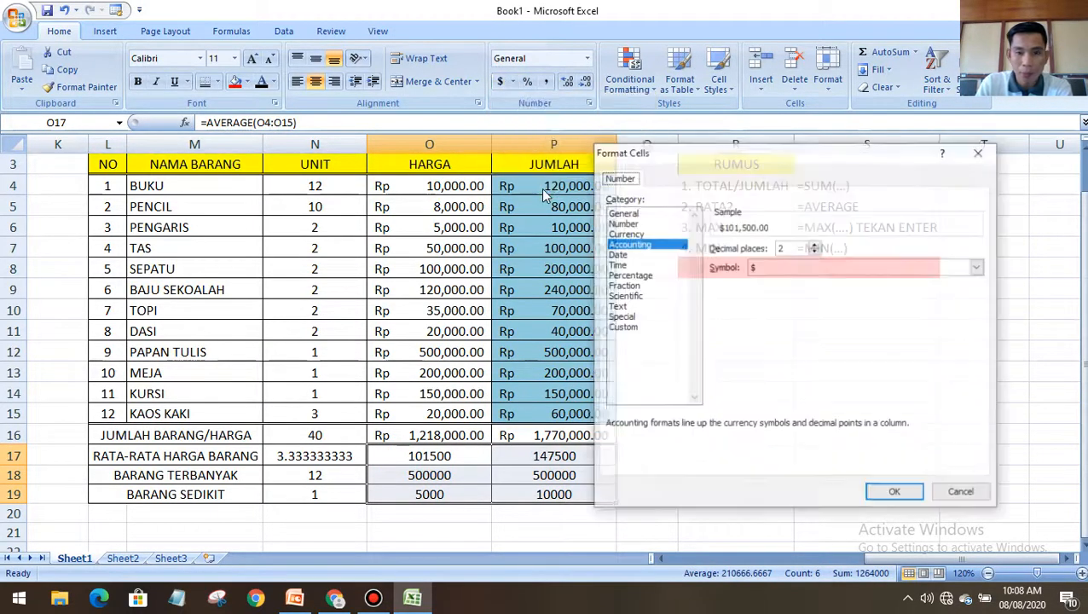
{"action": "left_click", "coordinate": [809, 269]}
{"action": "scroll", "coordinate": [836, 323], "scroll_direction": "down", "scroll_amount": 7}
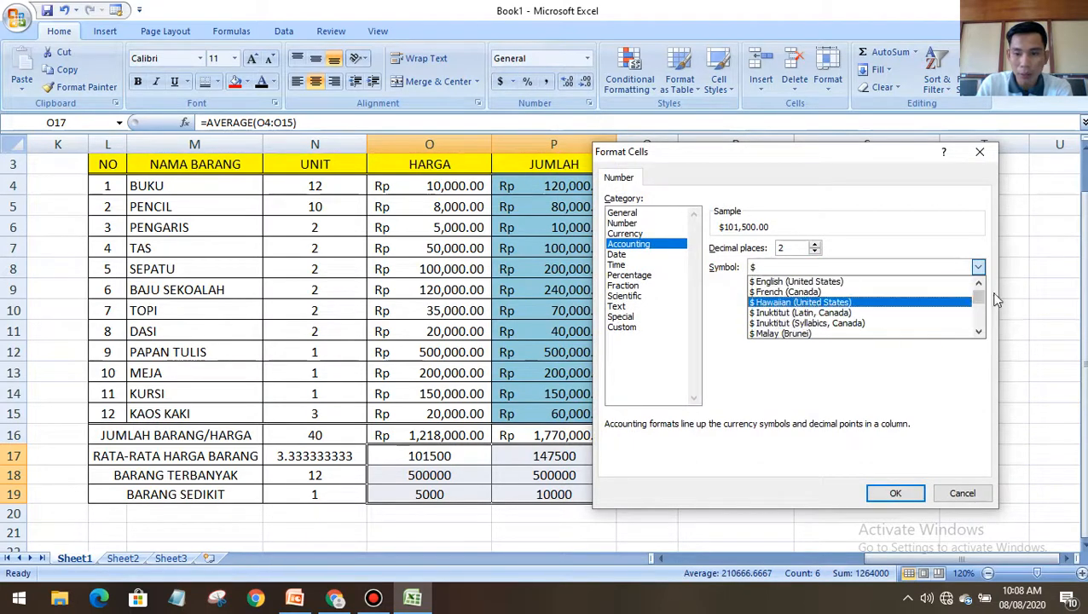
{"action": "left_click_drag", "start_coordinate": [980, 301], "coordinate": [979, 313]}
{"action": "scroll", "coordinate": [806, 322], "scroll_direction": "down", "scroll_amount": 7}
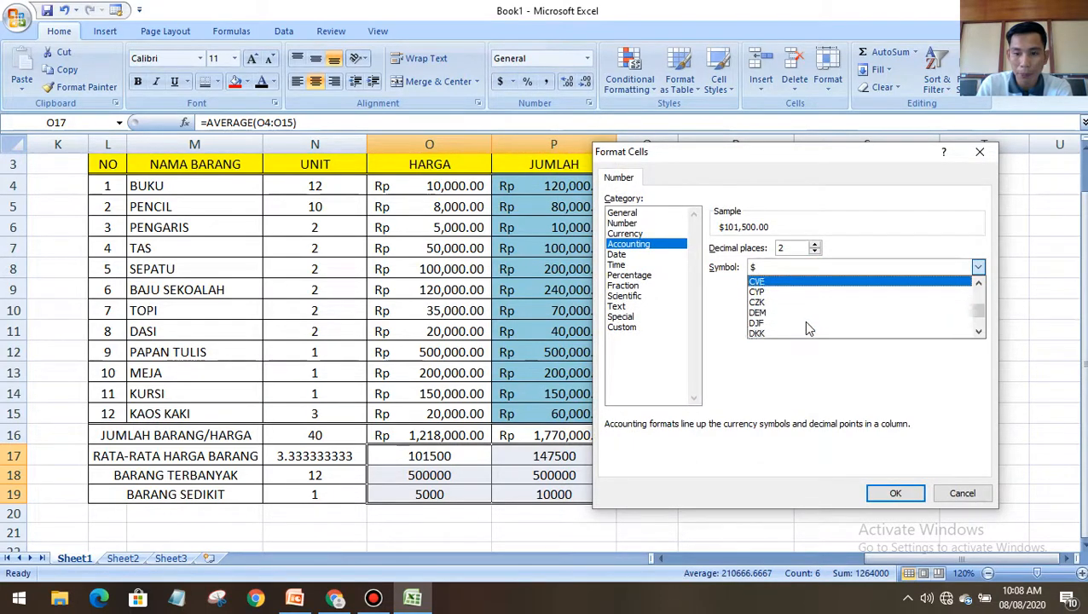
{"action": "scroll", "coordinate": [806, 323], "scroll_direction": "up", "scroll_amount": 12}
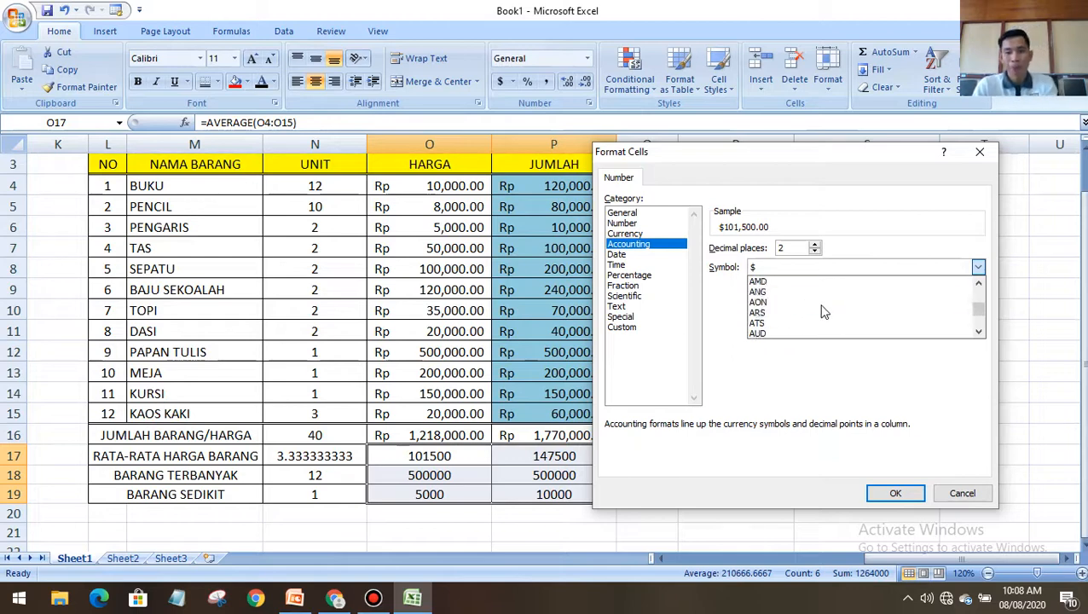
{"action": "scroll", "coordinate": [827, 314], "scroll_direction": "down", "scroll_amount": 12}
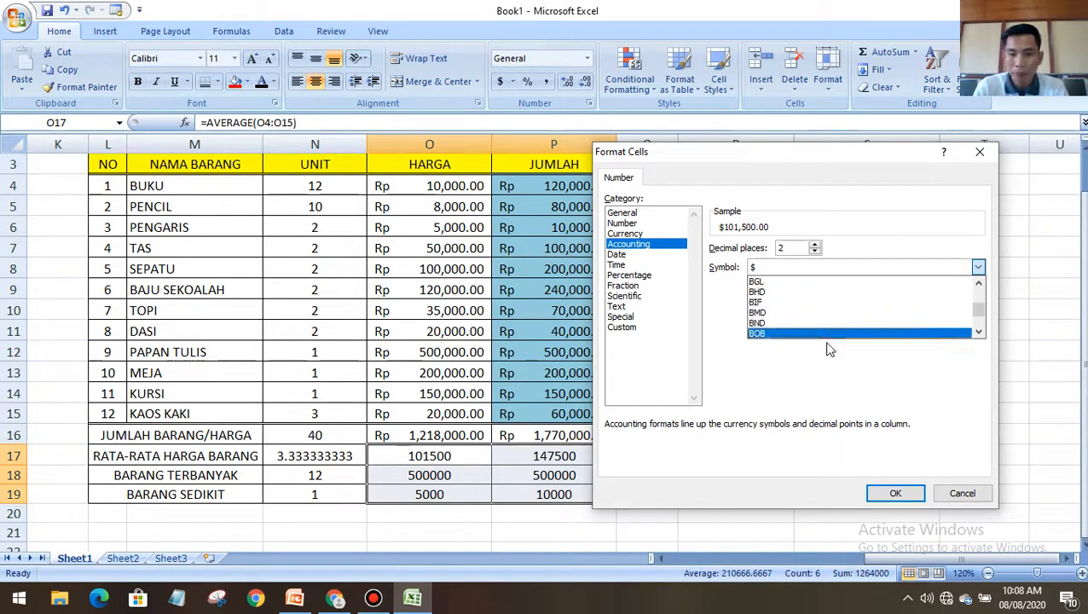
{"action": "scroll", "coordinate": [838, 315], "scroll_direction": "down", "scroll_amount": 10}
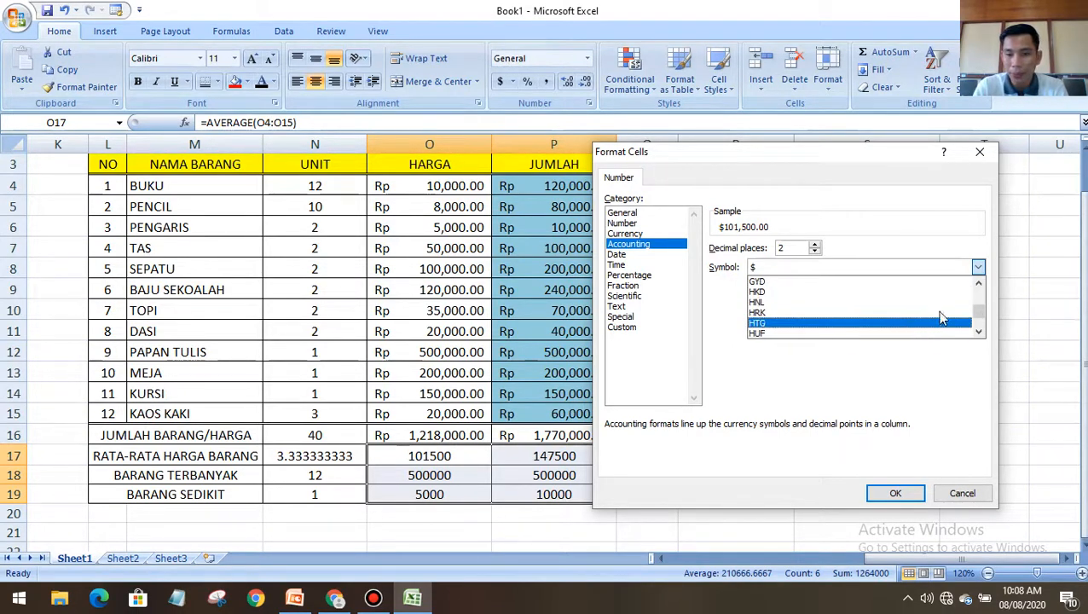
{"action": "left_click", "coordinate": [980, 332]}
{"action": "left_click", "coordinate": [979, 332]}
{"action": "left_click", "coordinate": [979, 332]}
{"action": "left_click", "coordinate": [980, 332]}
{"action": "mouse_move", "coordinate": [980, 314]}
{"action": "left_mouse_down"}
{"action": "mouse_move", "coordinate": [981, 330]}
{"action": "mouse_move", "coordinate": [980, 312]}
{"action": "left_mouse_up"}
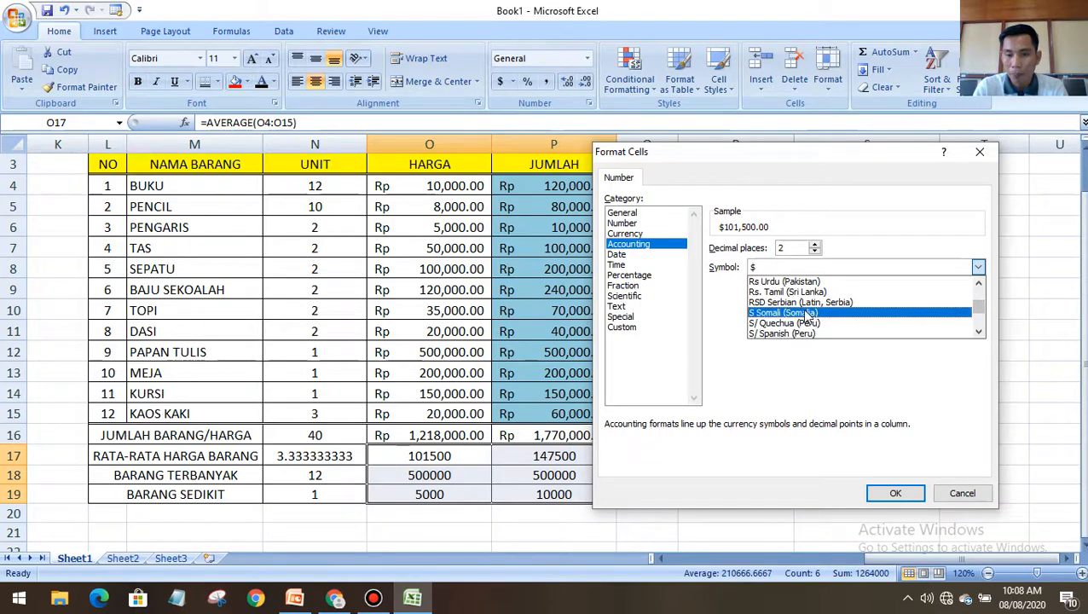
{"action": "scroll", "coordinate": [803, 307], "scroll_direction": "up", "scroll_amount": 2}
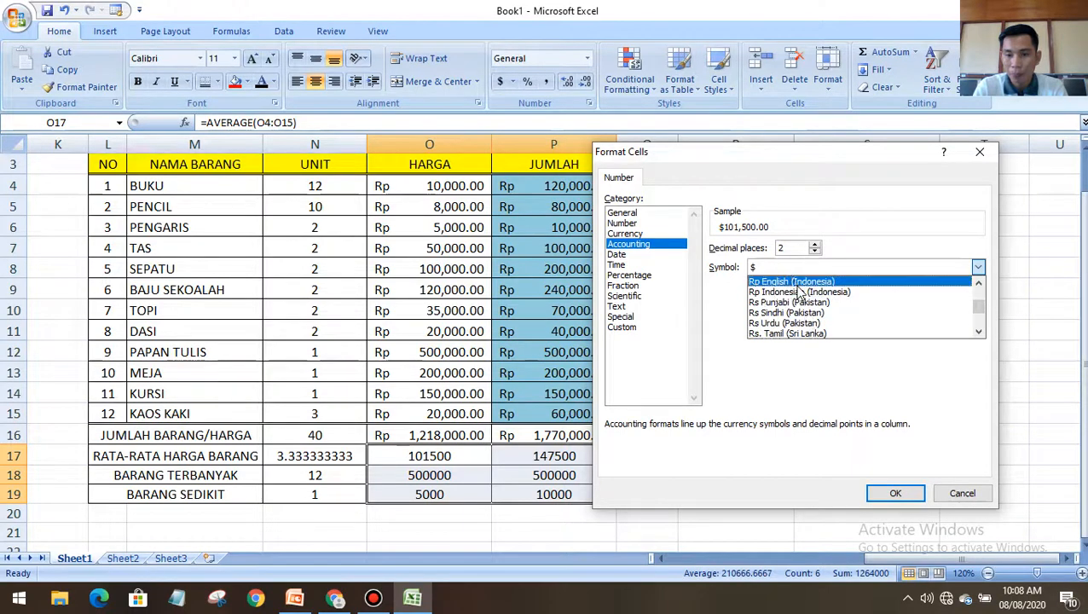
{"action": "left_click", "coordinate": [800, 291]}
{"action": "left_click", "coordinate": [893, 493]}
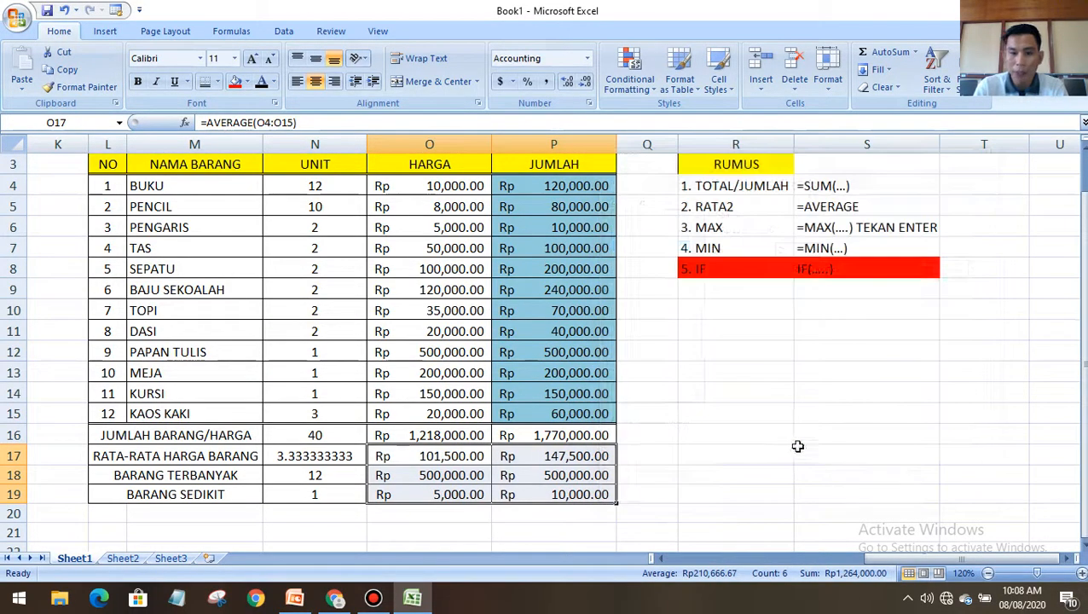
{"action": "left_click", "coordinate": [706, 457]}
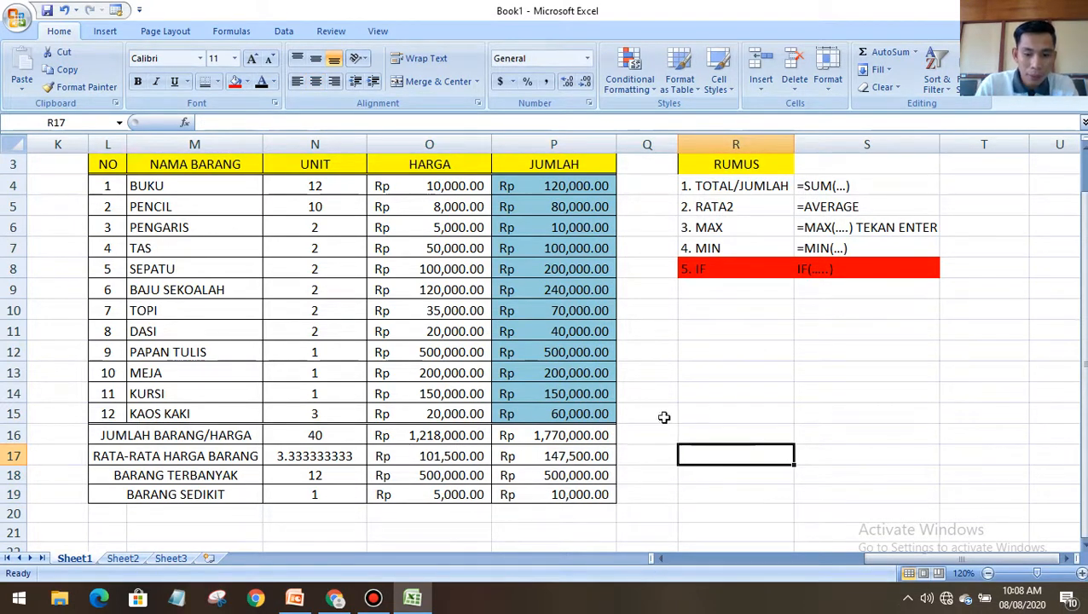
{"action": "left_click", "coordinate": [766, 349]}
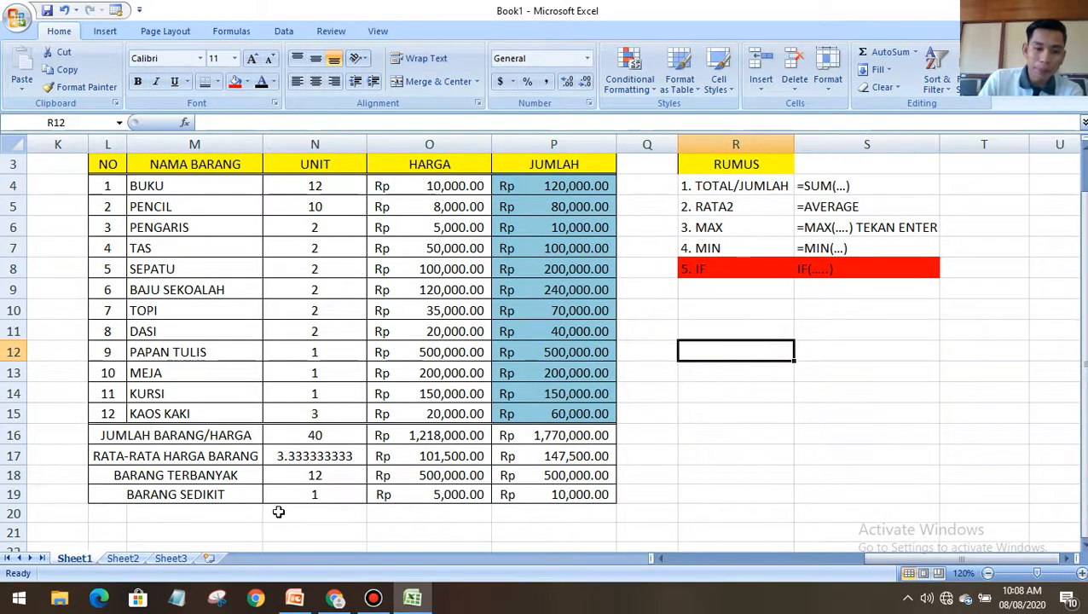
{"action": "scroll", "coordinate": [416, 319], "scroll_direction": "up", "scroll_amount": 1}
{"action": "scroll", "coordinate": [414, 328], "scroll_direction": "down", "scroll_amount": 1}
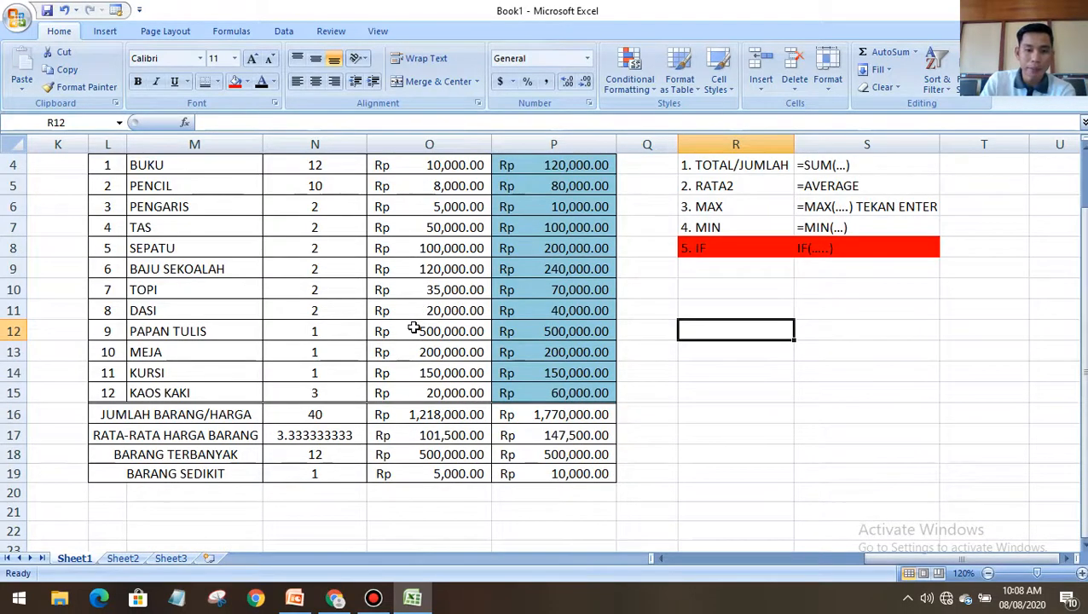
{"action": "left_click", "coordinate": [987, 574]}
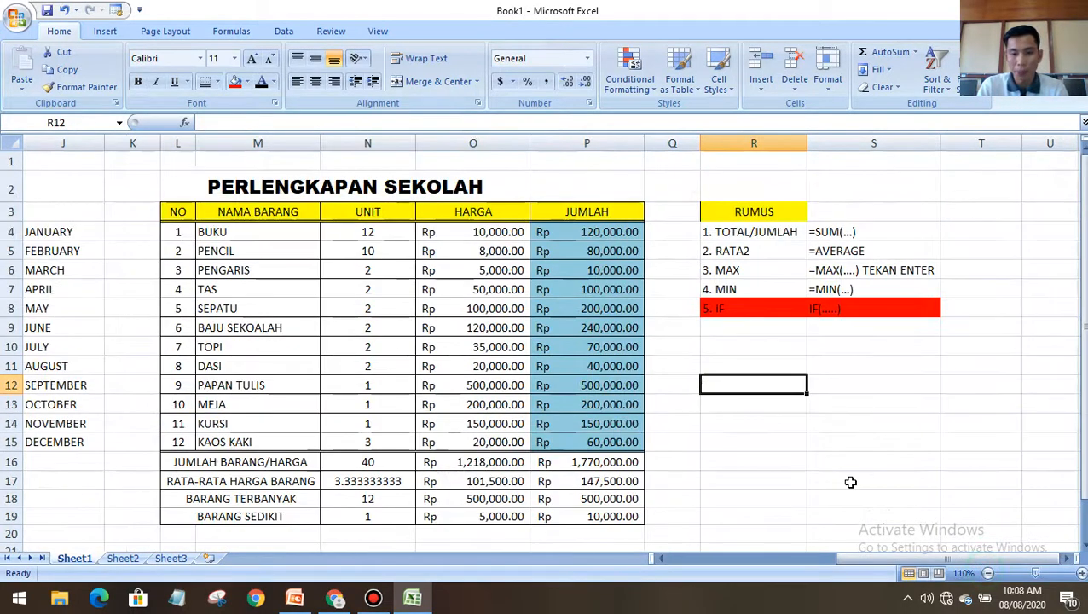
{"action": "left_click", "coordinate": [836, 434]}
{"action": "left_click", "coordinate": [910, 366]}
{"action": "left_click", "coordinate": [995, 328]}
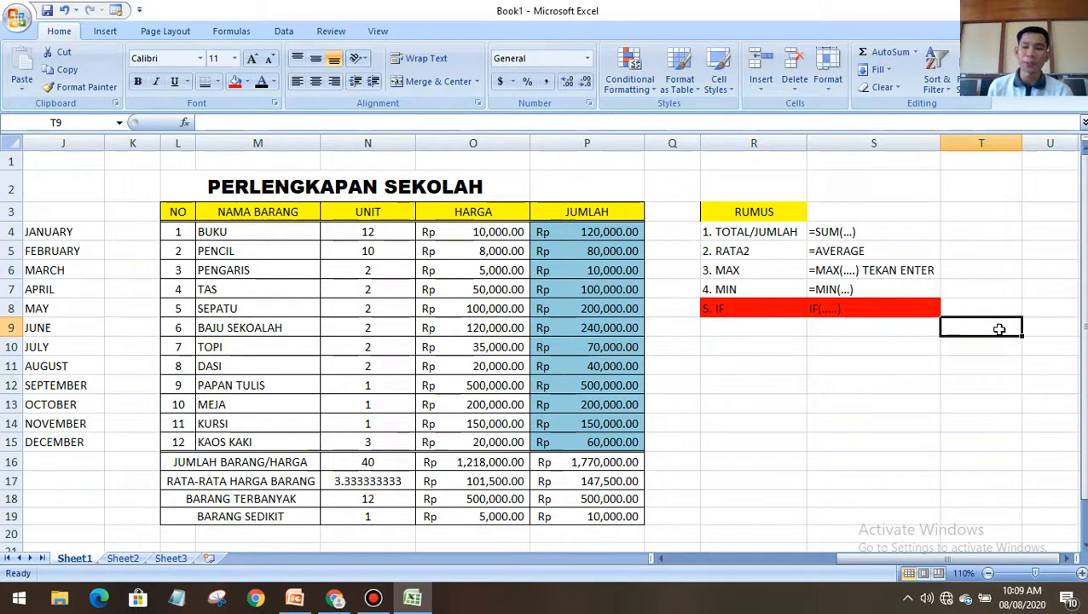
{"action": "left_click", "coordinate": [845, 383]}
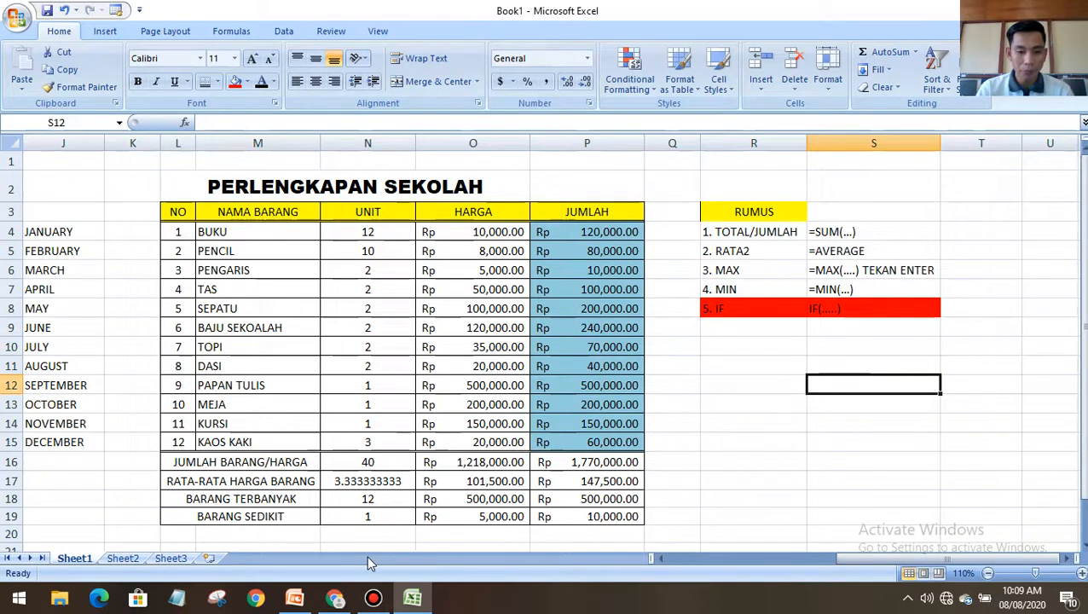
Switch to the modul-excel-dasar presentation in PowerPoint and review the currency symbol instructions on slides 28 and 29
{"action": "left_click", "coordinate": [294, 598]}
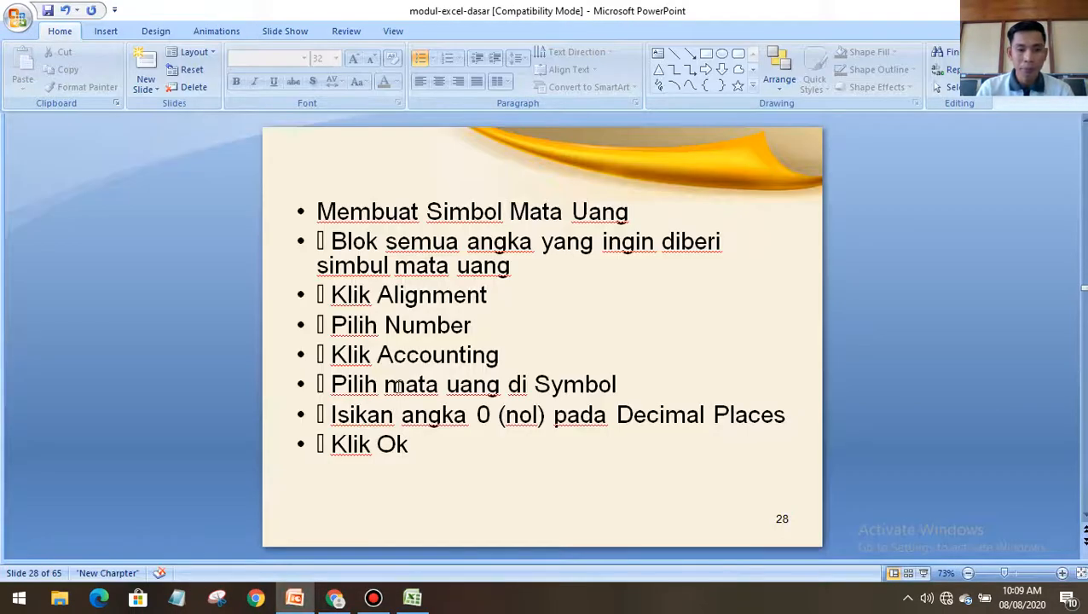
{"action": "scroll", "coordinate": [397, 387], "scroll_direction": "down", "scroll_amount": 1}
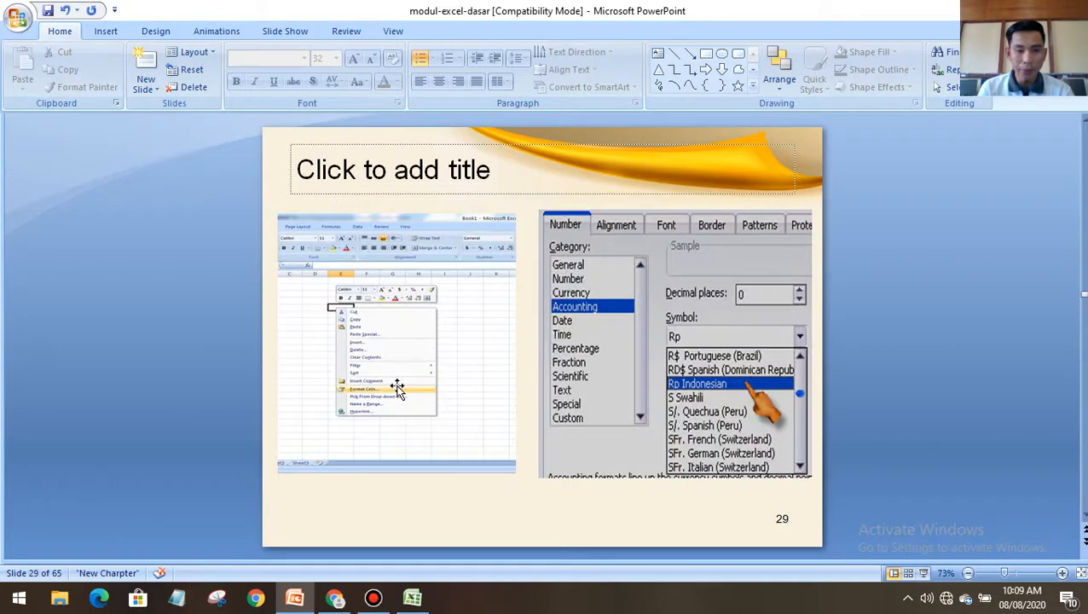
{"action": "scroll", "coordinate": [397, 386], "scroll_direction": "down", "scroll_amount": 1}
{"action": "scroll", "coordinate": [397, 387], "scroll_direction": "up", "scroll_amount": 1}
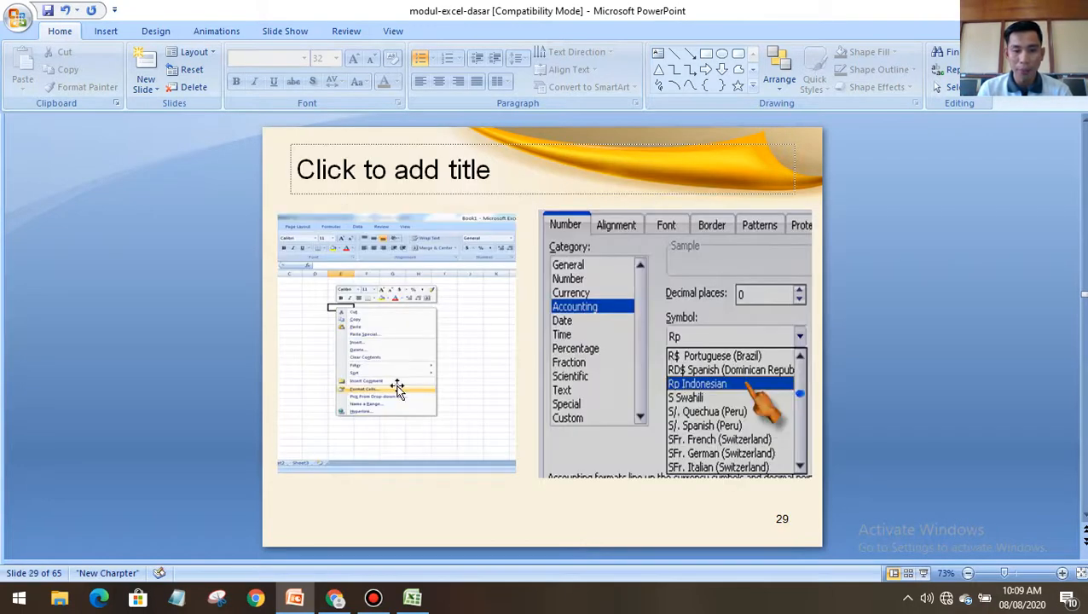
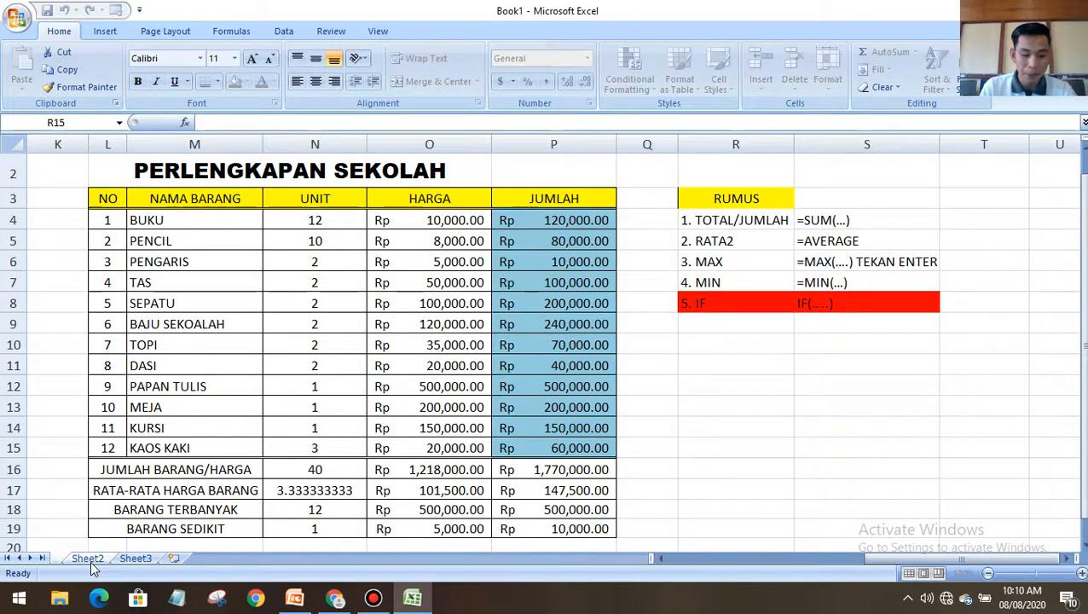
Rename Sheet1 as LATIHAN 1, check the empty Sheet2, and return to the renamed sheet
{"action": "type", "text": "1"}
{"action": "left_click", "coordinate": [142, 559]}
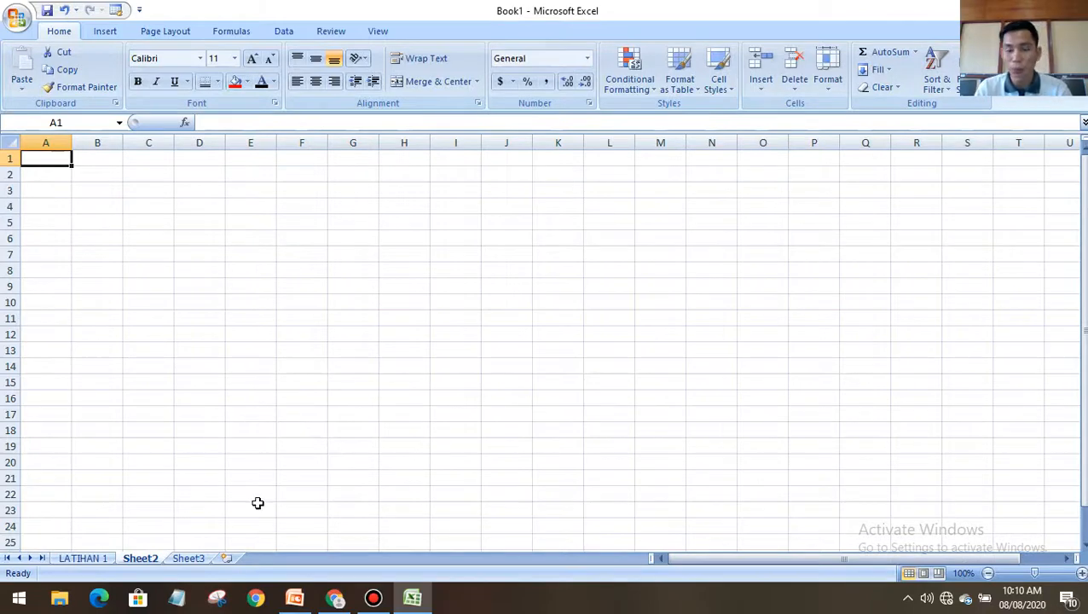
{"action": "left_click", "coordinate": [81, 559]}
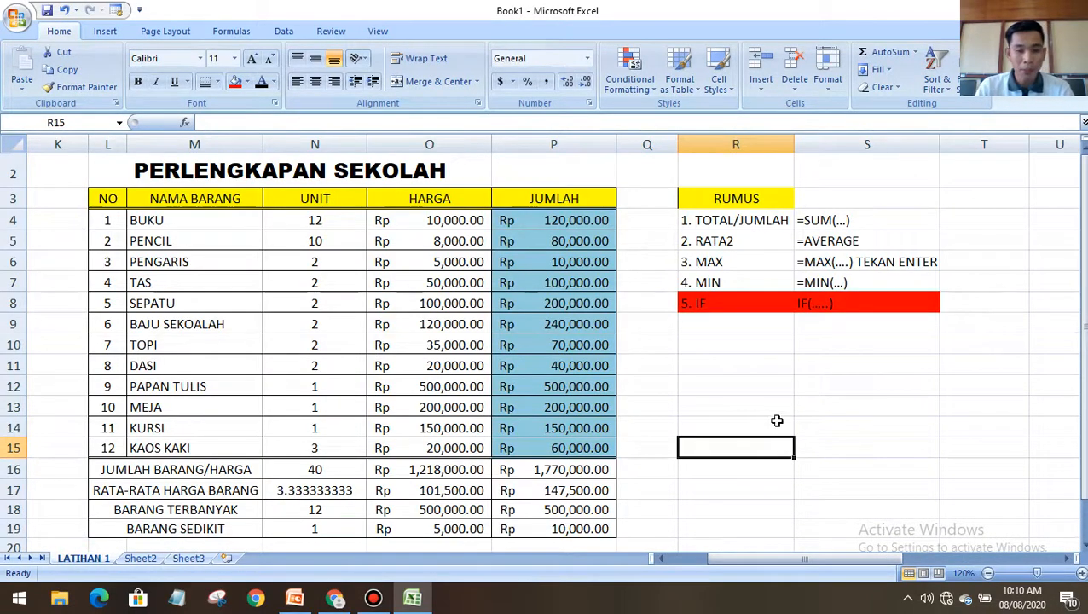
{"action": "left_click", "coordinate": [729, 422]}
{"action": "scroll", "coordinate": [729, 426], "scroll_direction": "down", "scroll_amount": 1}
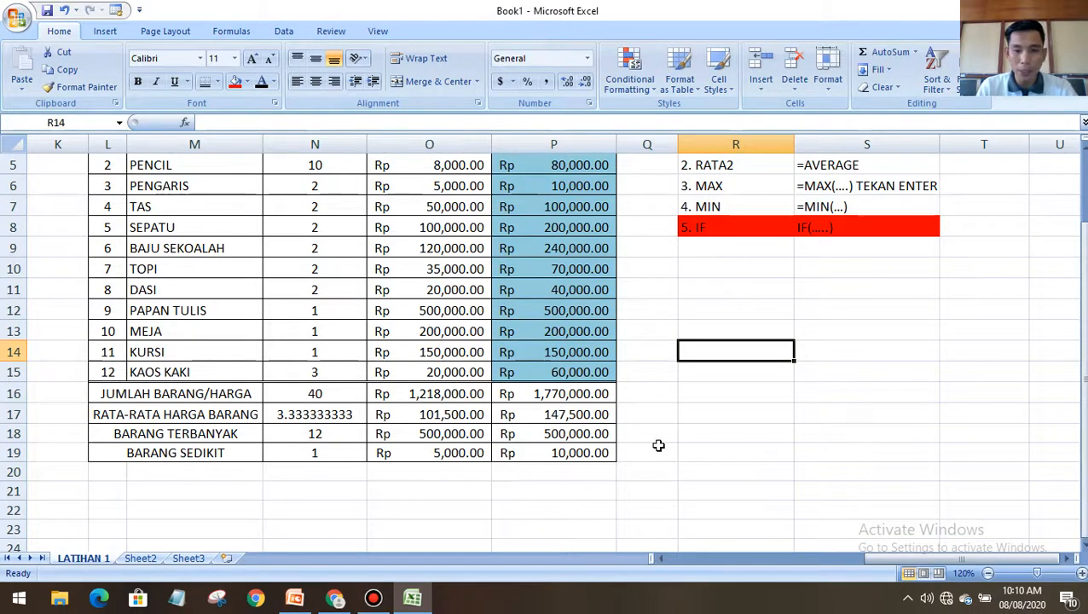
{"action": "scroll", "coordinate": [673, 437], "scroll_direction": "up", "scroll_amount": 2}
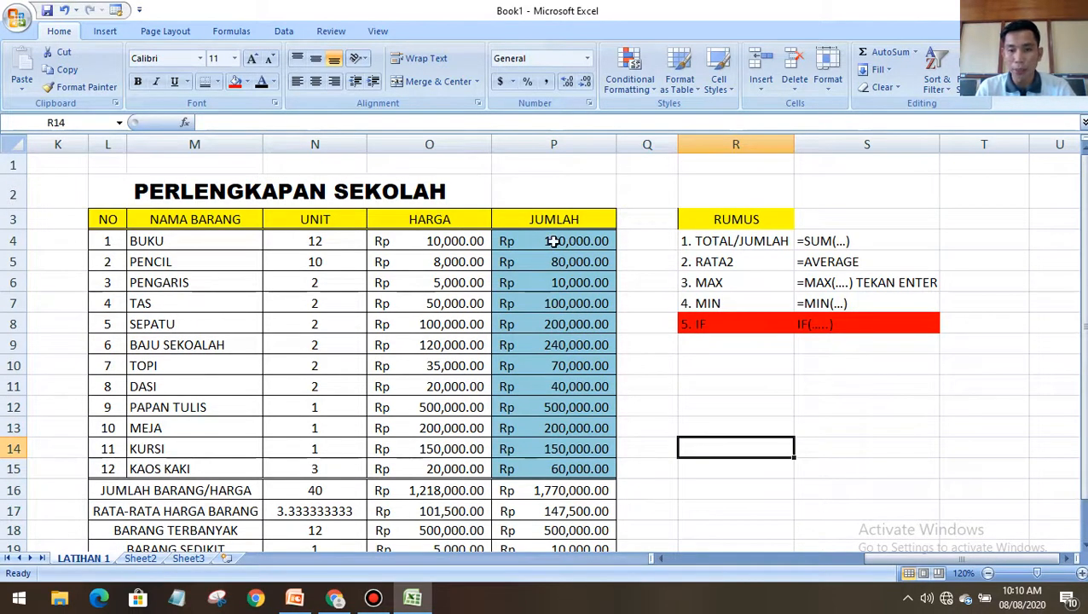
{"action": "scroll", "coordinate": [556, 240], "scroll_direction": "down", "scroll_amount": 2}
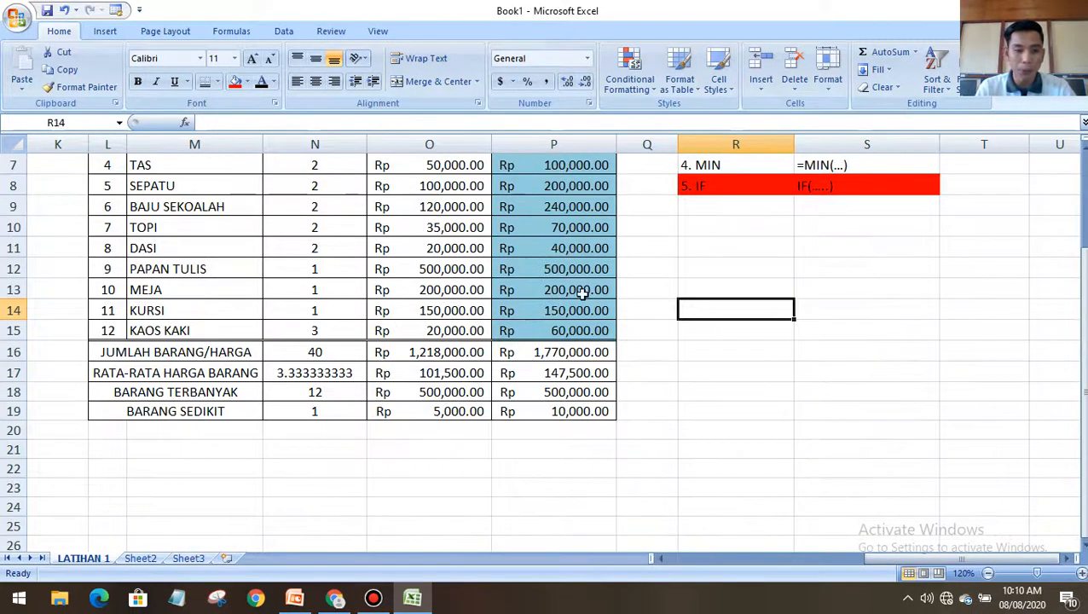
Switch to PowerPoint to view the LATIHAN 2 exercise slide and return to the PERLENGKAPAN SEKOLAH table in Excel
{"action": "left_click", "coordinate": [296, 600]}
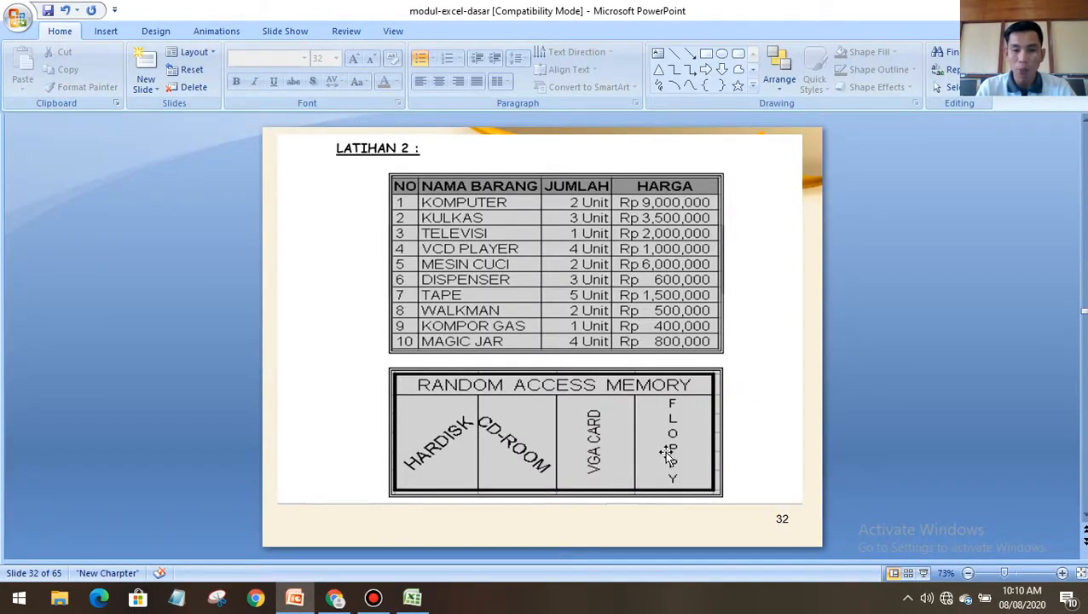
{"action": "left_click", "coordinate": [412, 598]}
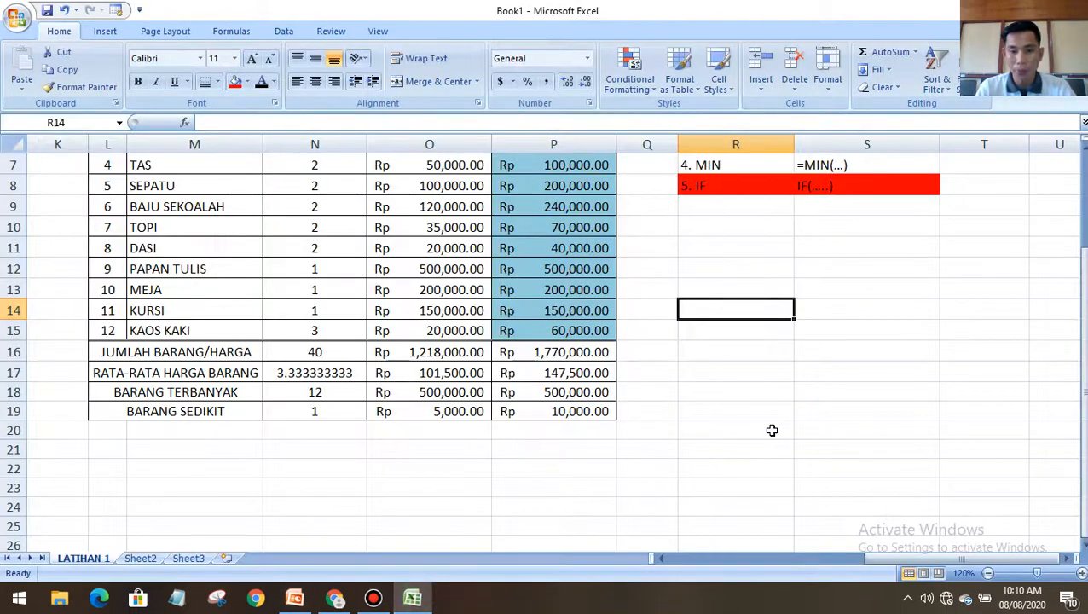
{"action": "scroll", "coordinate": [761, 393], "scroll_direction": "up", "scroll_amount": 2}
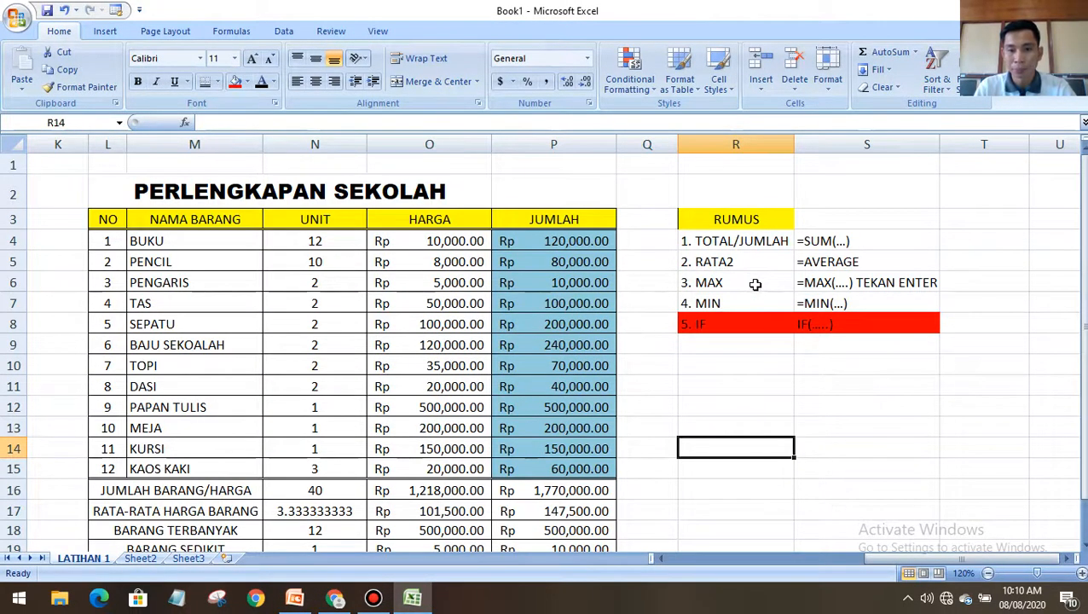
Widen column R slightly and put an outside border around the RUMUS list in R3:S7
{"action": "left_click_drag", "start_coordinate": [791, 146], "coordinate": [826, 145]}
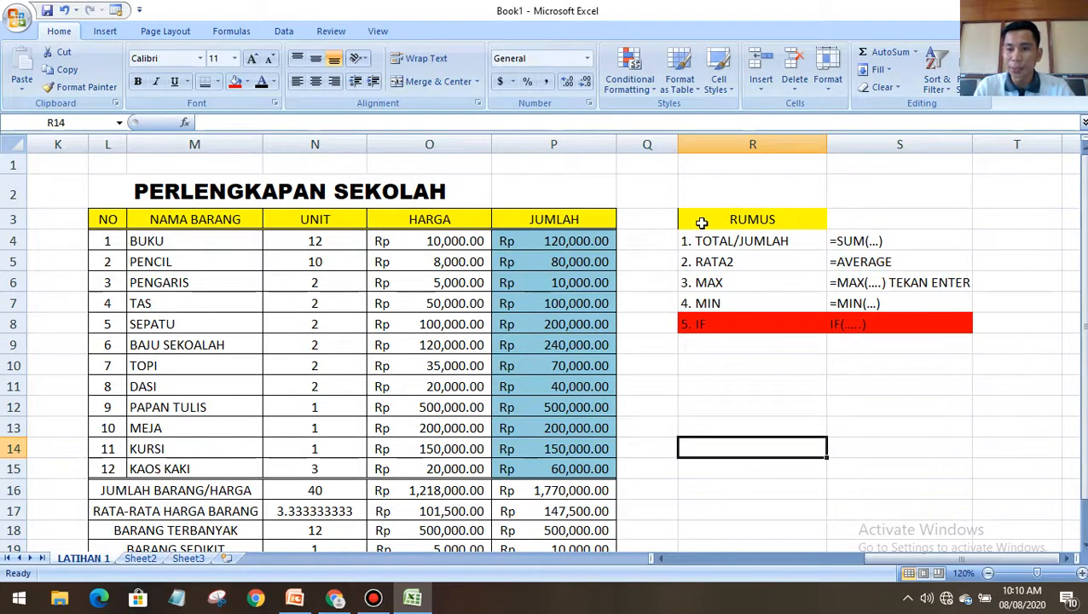
{"action": "left_click_drag", "start_coordinate": [690, 223], "coordinate": [930, 303]}
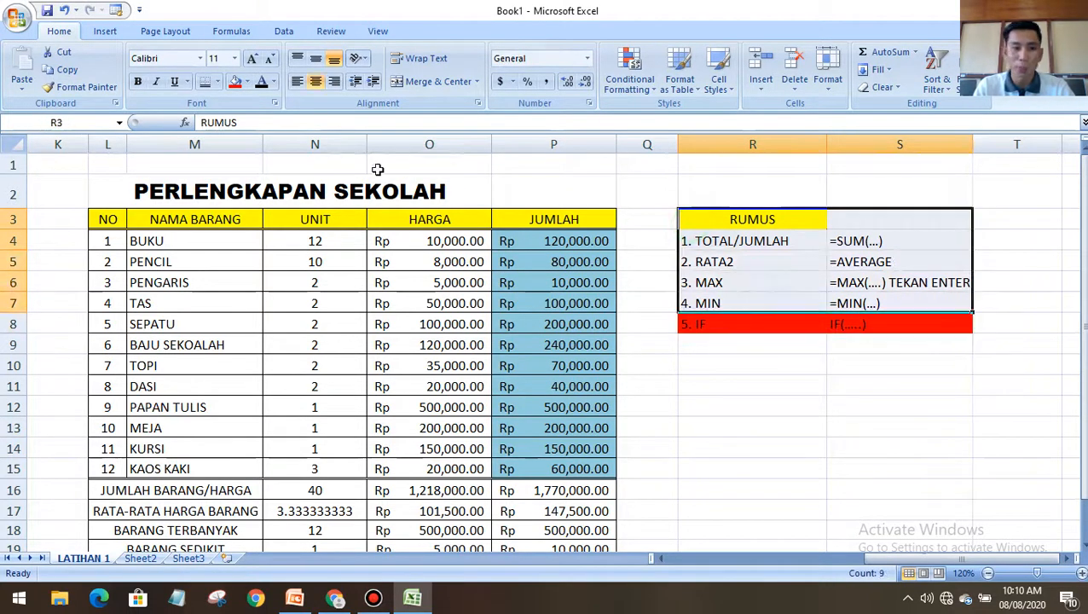
{"action": "left_click", "coordinate": [217, 82]}
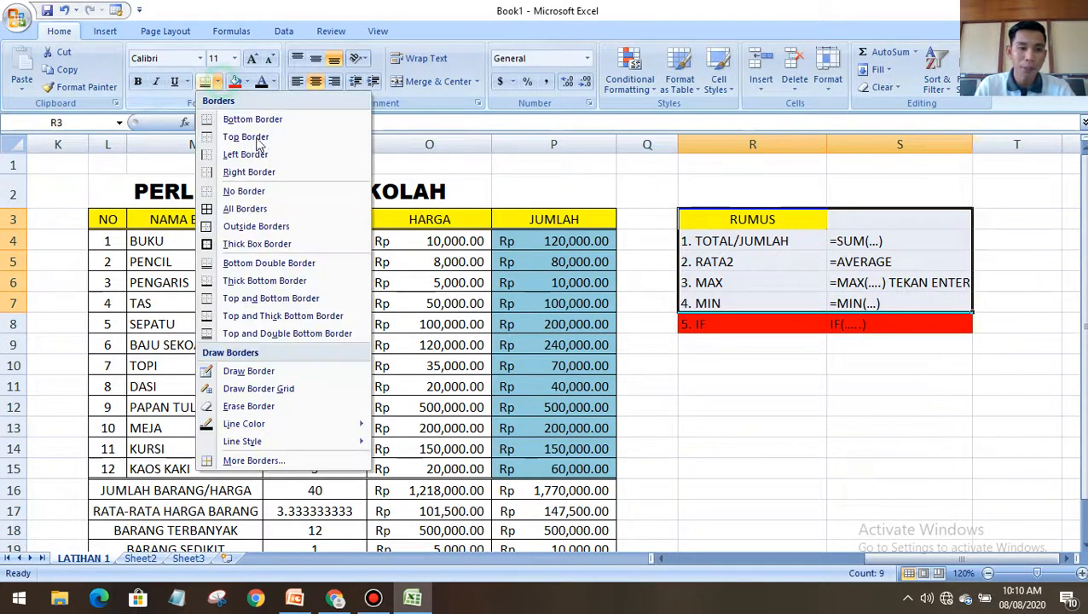
{"action": "left_click", "coordinate": [234, 229]}
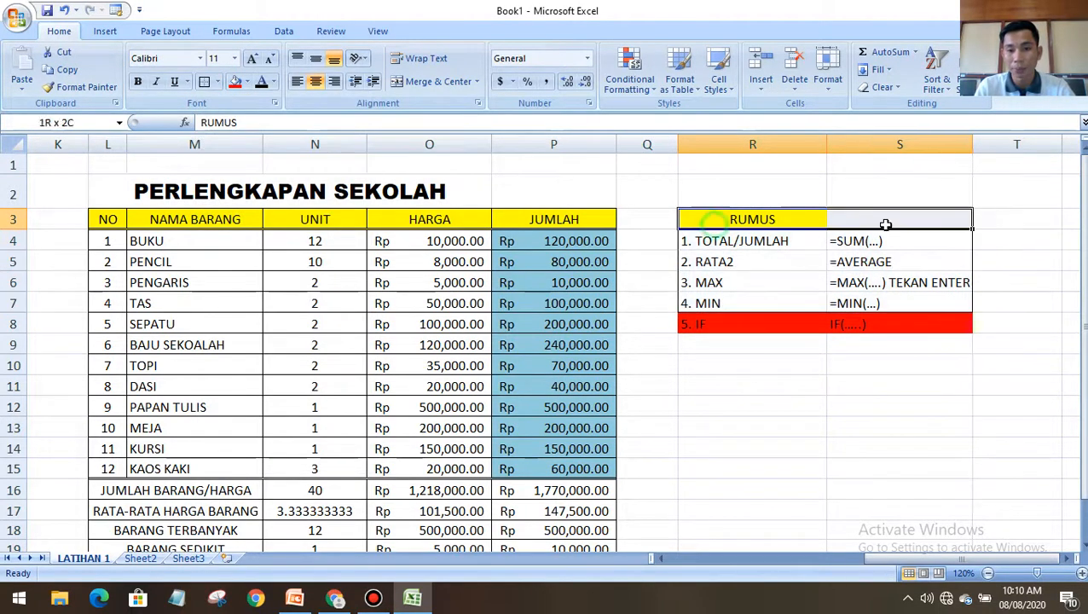
Add an outside border to R3:S3 and merge and center the RUMUS heading across both cells
{"action": "left_click", "coordinate": [218, 83]}
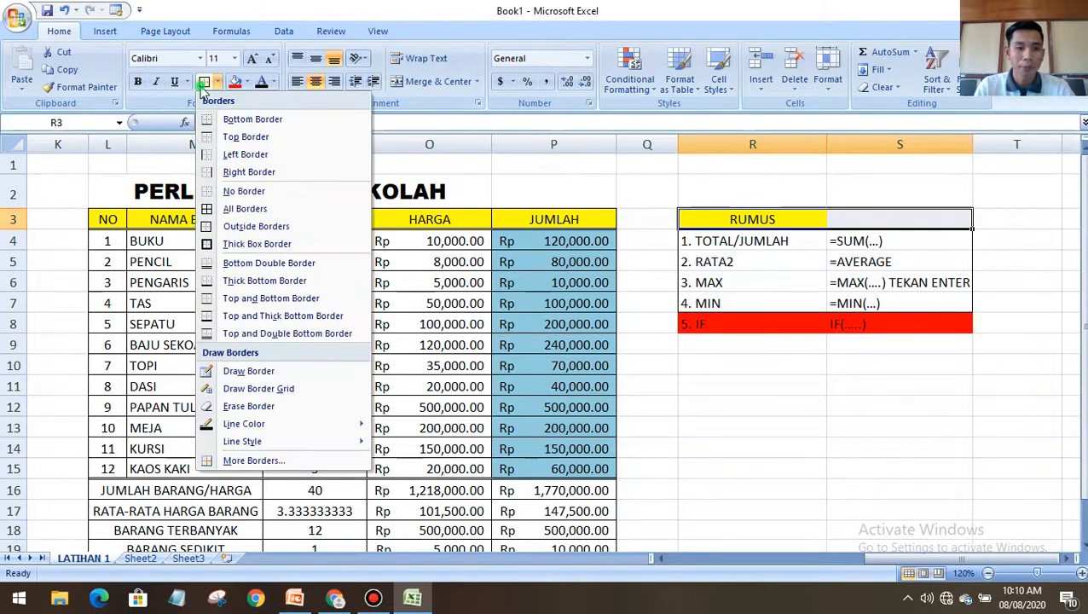
{"action": "left_click", "coordinate": [205, 84]}
{"action": "left_click", "coordinate": [781, 332]}
{"action": "left_click_drag", "start_coordinate": [683, 221], "coordinate": [888, 214]}
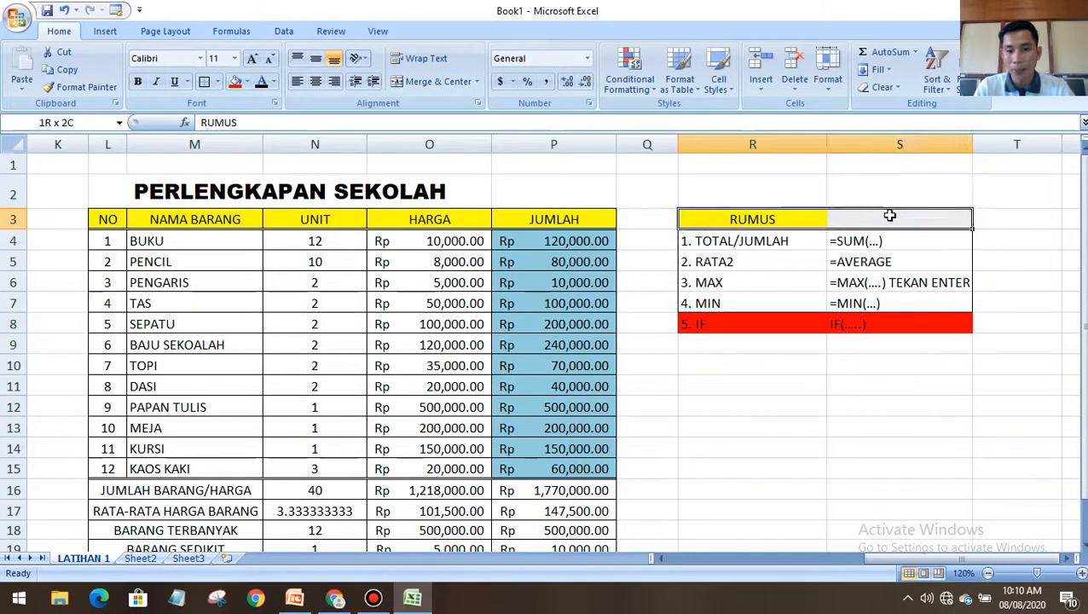
{"action": "left_click_drag", "start_coordinate": [746, 219], "coordinate": [893, 218]}
{"action": "left_click", "coordinate": [430, 83]}
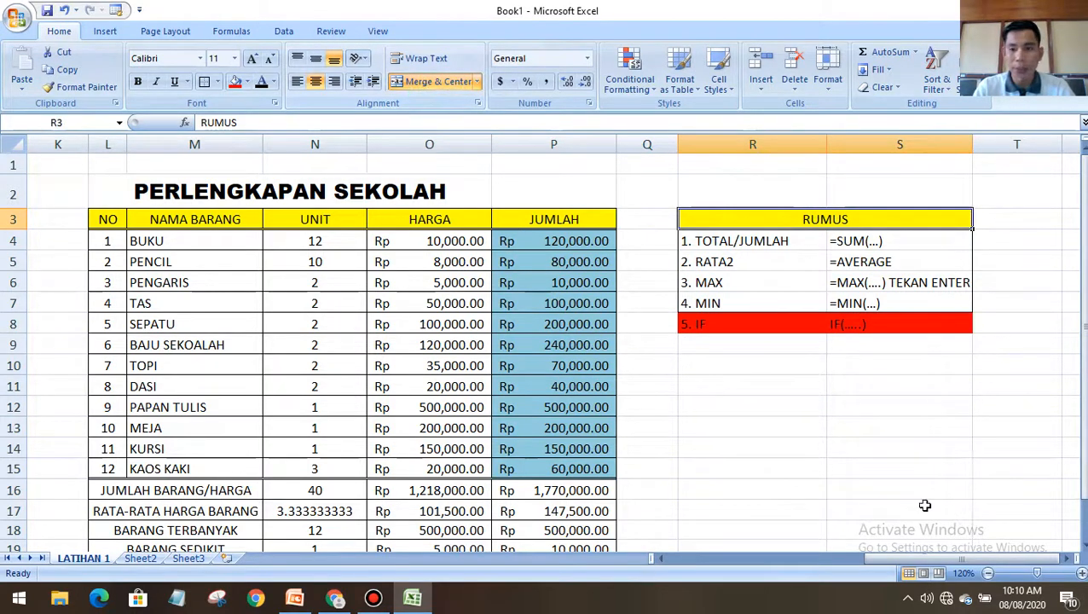
Switch to PowerPoint to check the LATIHAN 2 exercise slide and return to the RUMUS list in Excel
{"action": "left_click", "coordinate": [294, 598]}
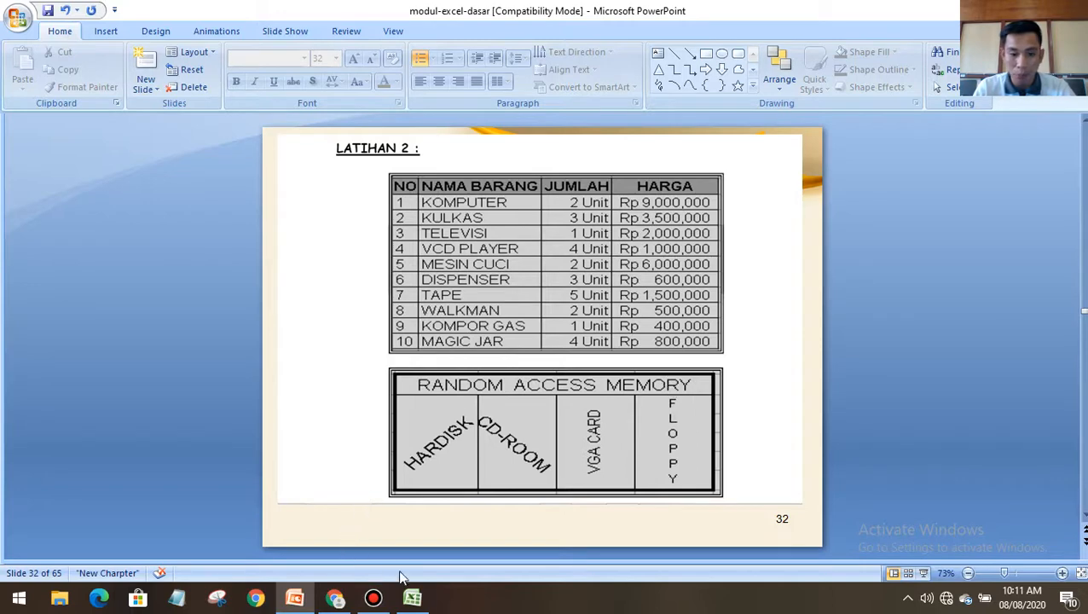
{"action": "left_click", "coordinate": [412, 598]}
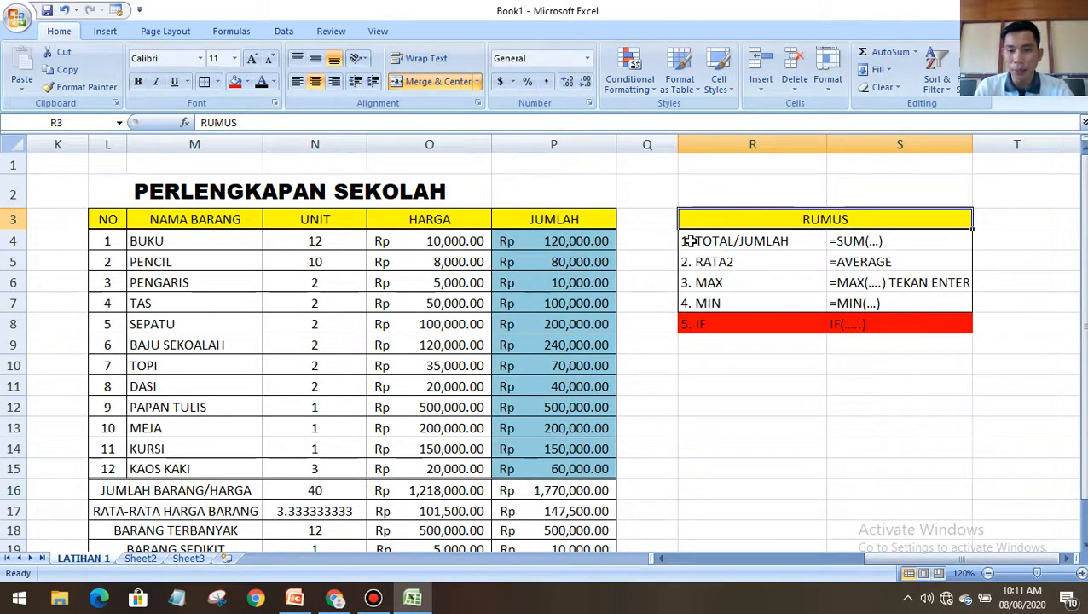
Clear the contents of the TOTAL/JUMLAH and RATA2 rows in R4:S5
{"action": "left_click_drag", "start_coordinate": [687, 240], "coordinate": [860, 263]}
{"action": "key", "text": "BackSpace"}
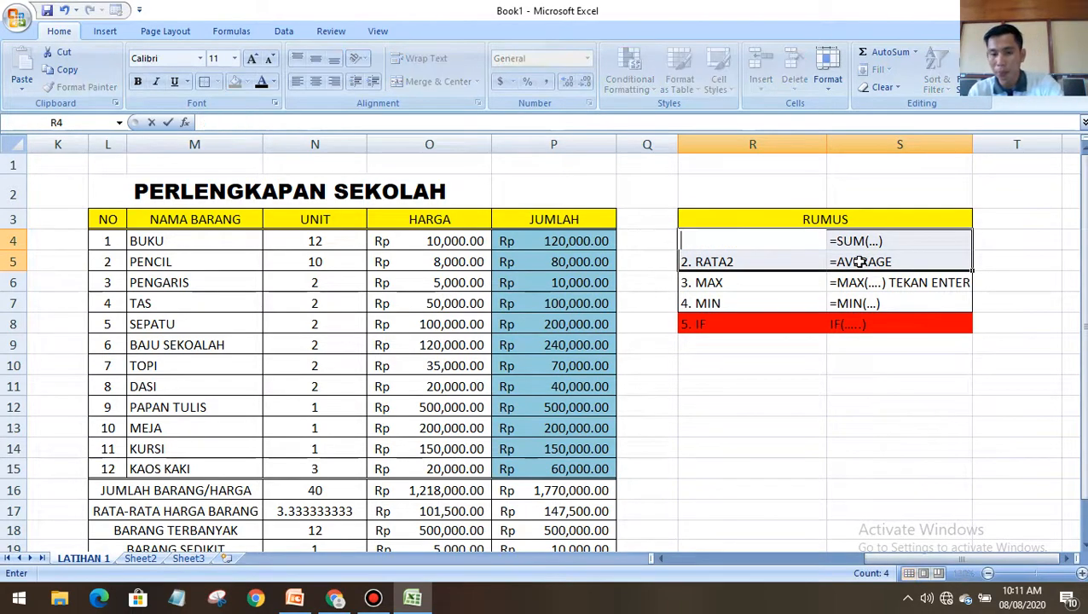
{"action": "right_click", "coordinate": [860, 262]}
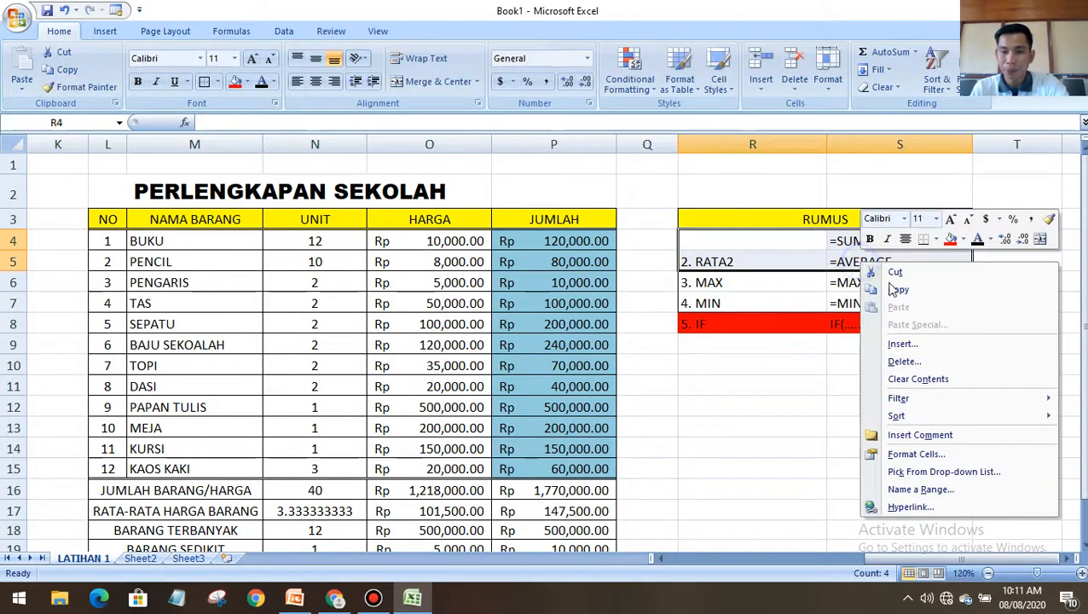
{"action": "left_click", "coordinate": [907, 379]}
Clear the contents of the MIN and IF rows in R7:S8
{"action": "left_click_drag", "start_coordinate": [697, 309], "coordinate": [857, 320]}
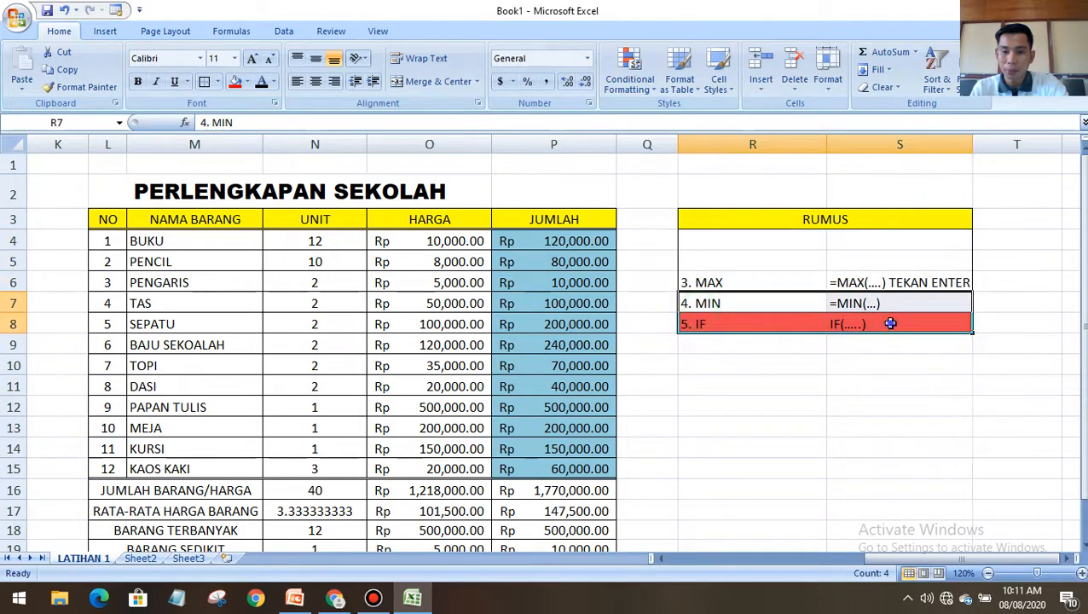
{"action": "right_click", "coordinate": [889, 323]}
{"action": "left_click", "coordinate": [942, 440]}
{"action": "left_click", "coordinate": [820, 425]}
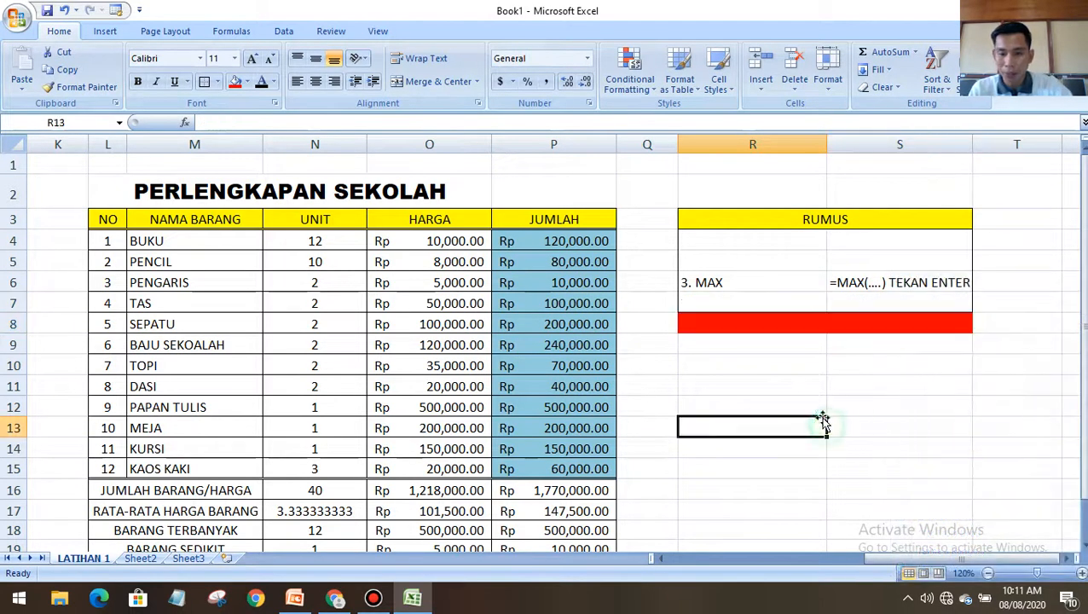
Widen column S so the MAX formula note in S6 fits with room to spare
{"action": "double_click", "coordinate": [908, 283]}
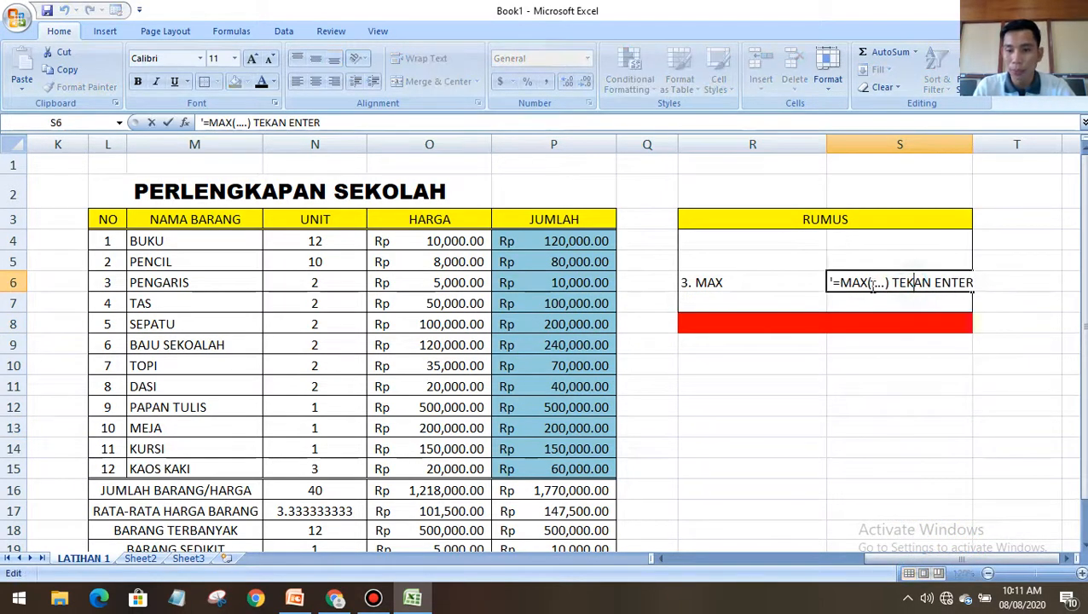
{"action": "double_click", "coordinate": [974, 141]}
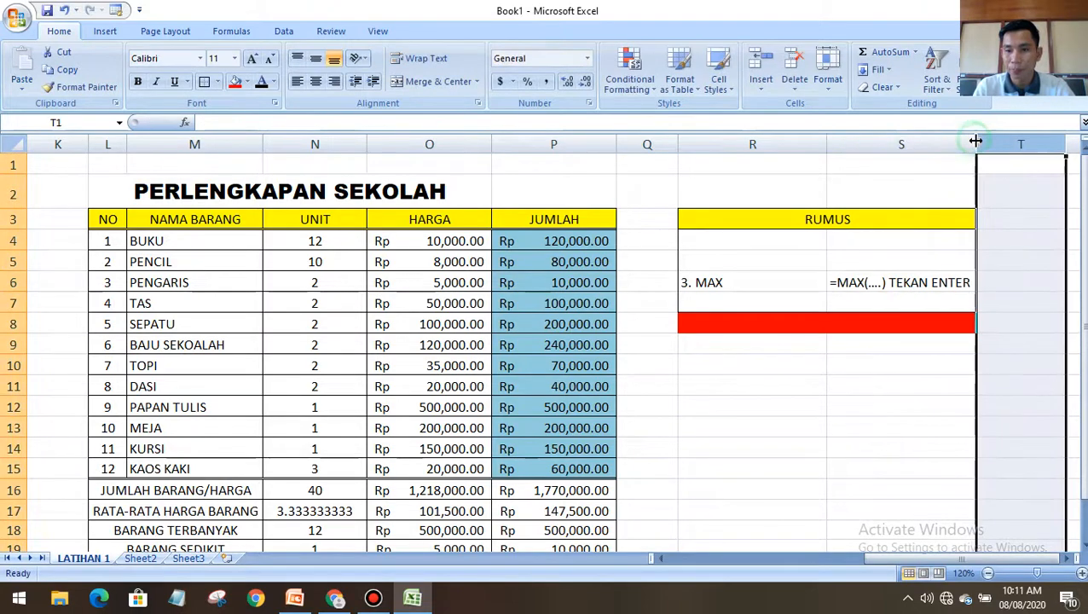
{"action": "left_click_drag", "start_coordinate": [981, 146], "coordinate": [995, 146]}
{"action": "left_click", "coordinate": [799, 441]}
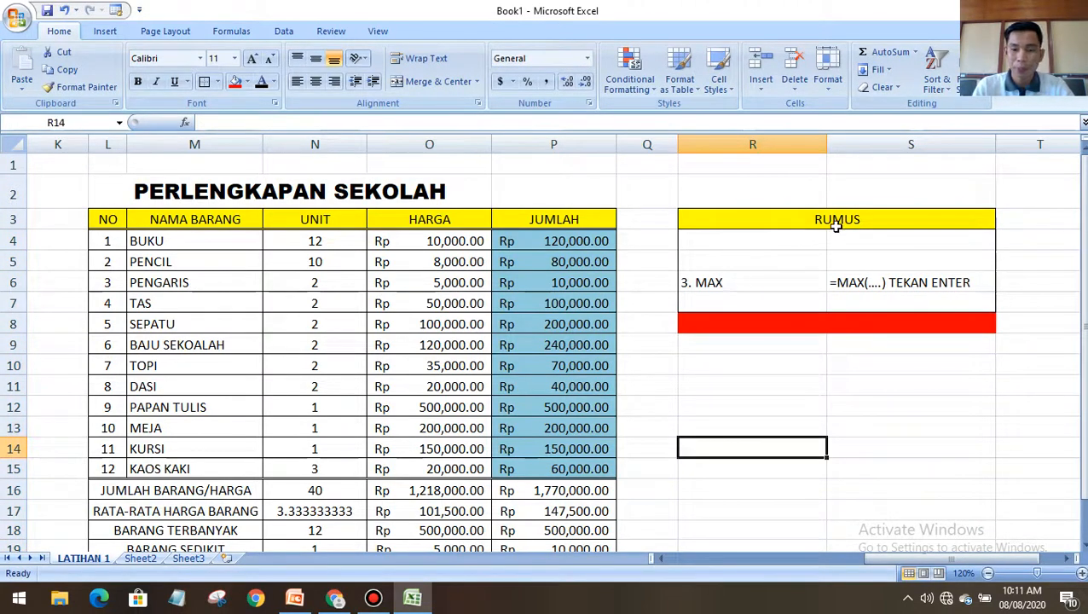
{"action": "left_click", "coordinate": [739, 282]}
{"action": "right_click", "coordinate": [739, 286]}
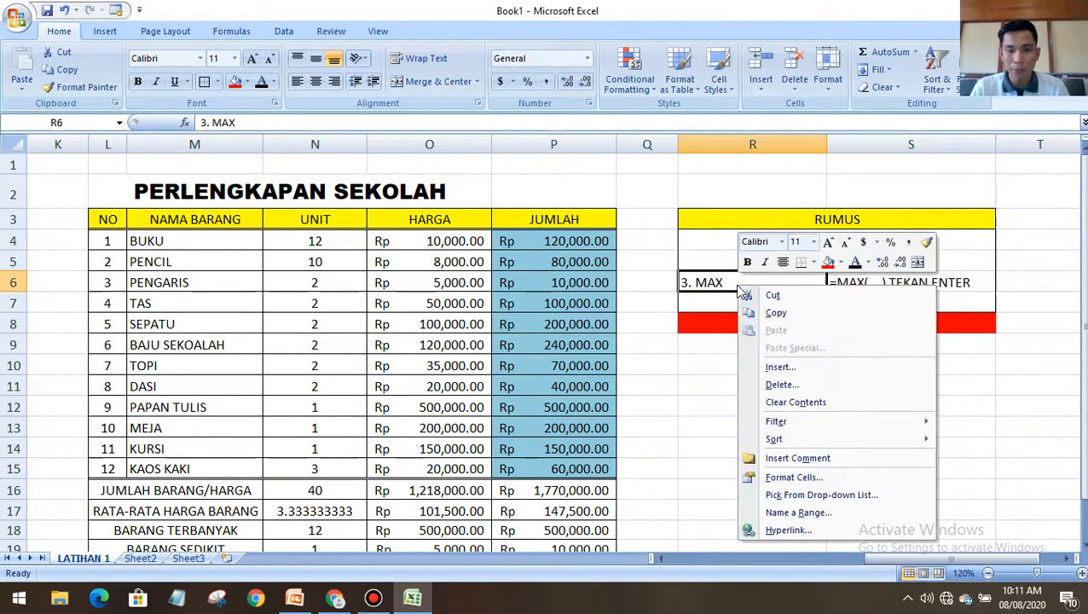
{"action": "left_click", "coordinate": [273, 216]}
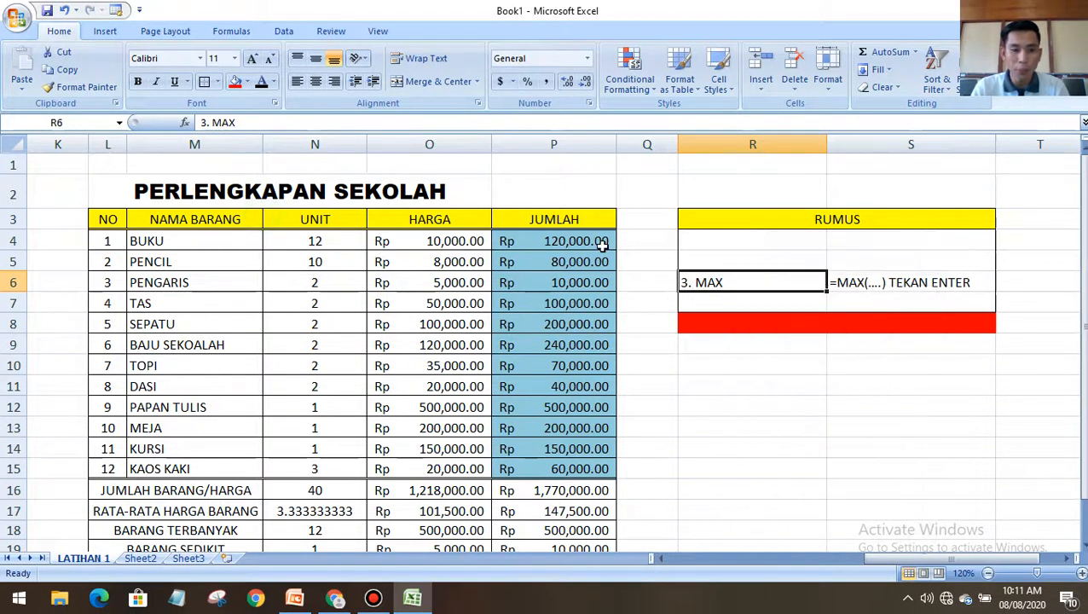
Undo the column S widening and the clearing of the RUMUS list entries
{"action": "left_click", "coordinate": [67, 11]}
{"action": "left_click", "coordinate": [66, 11]}
{"action": "left_click", "coordinate": [67, 11]}
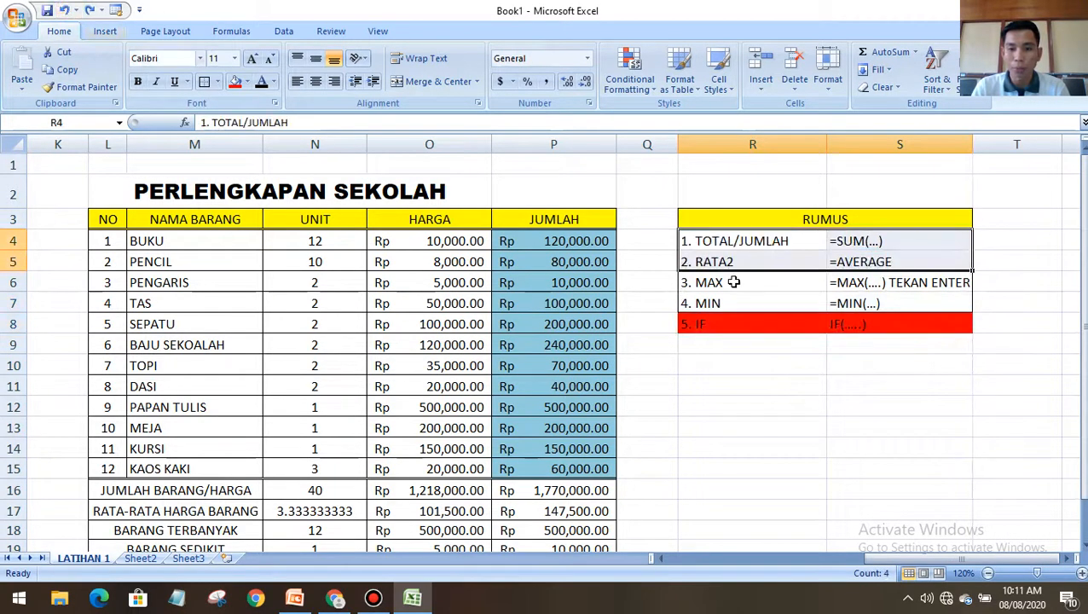
{"action": "left_click", "coordinate": [742, 342]}
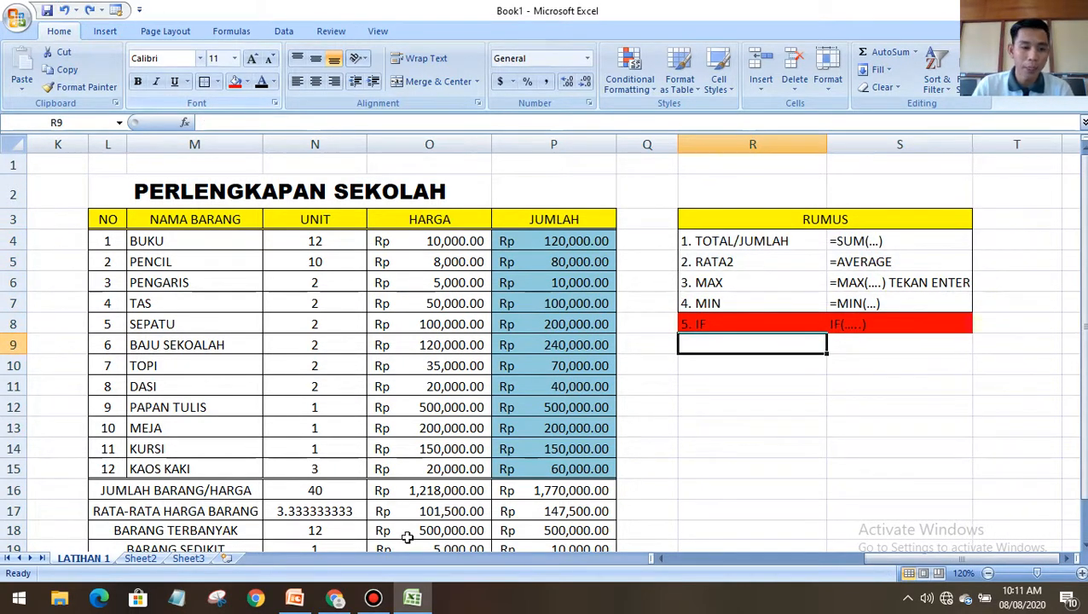
Switch to PowerPoint to view the LATIHAN 2 exercise slide again and return to Excel
{"action": "left_click", "coordinate": [294, 598]}
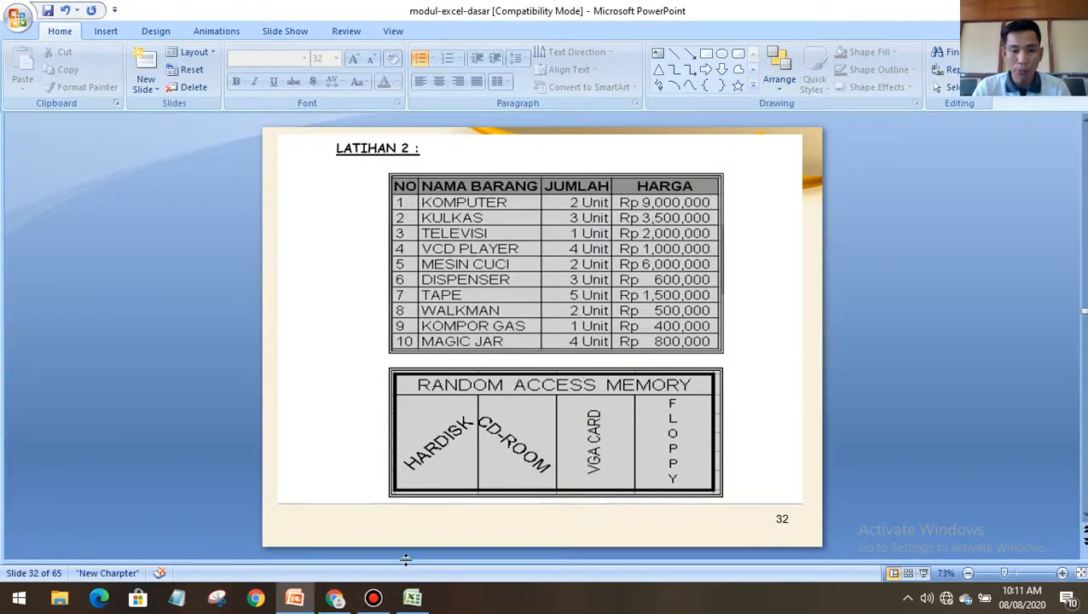
{"action": "left_click", "coordinate": [412, 597]}
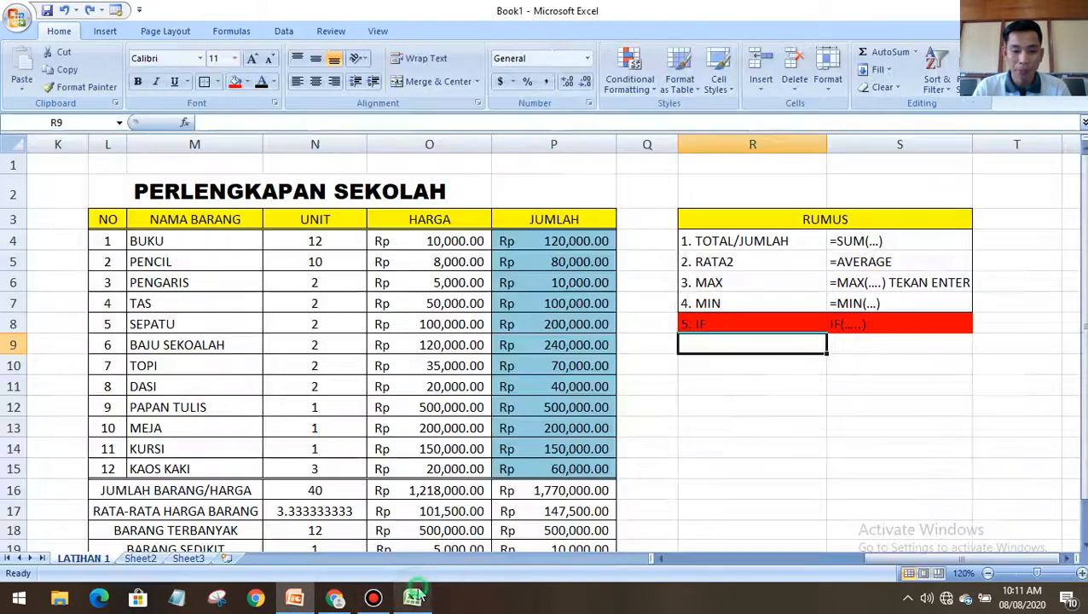
{"action": "scroll", "coordinate": [761, 391], "scroll_direction": "down", "scroll_amount": 1}
{"action": "left_click", "coordinate": [701, 307]}
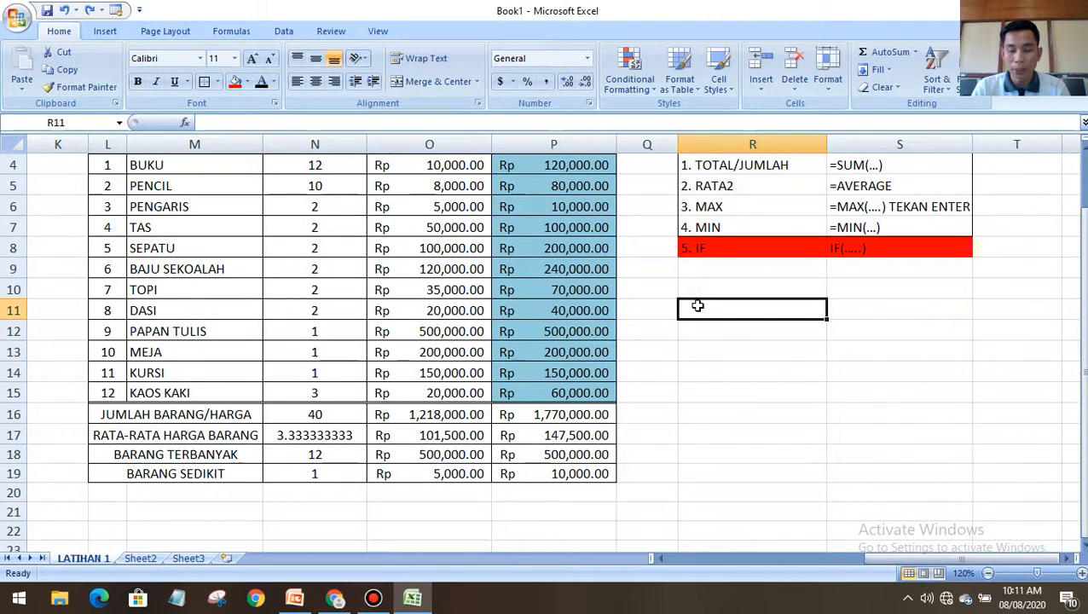
{"action": "scroll", "coordinate": [712, 309], "scroll_direction": "up", "scroll_amount": 1}
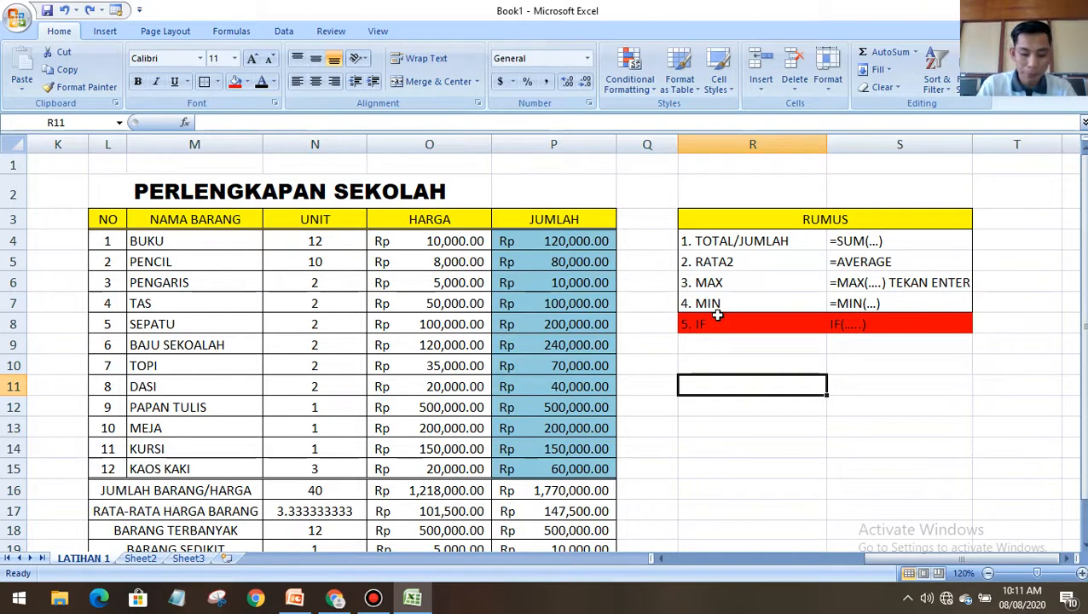
{"action": "type", "text": "NAMA"}
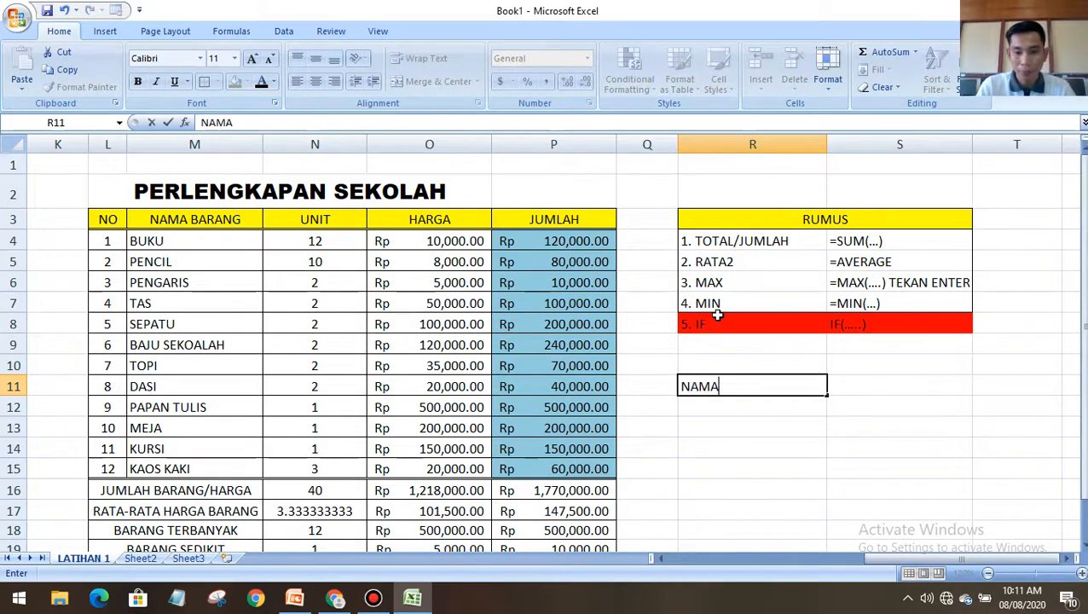
{"action": "key", "text": "BackSpace"}
{"action": "key", "text": "BackSpace"}
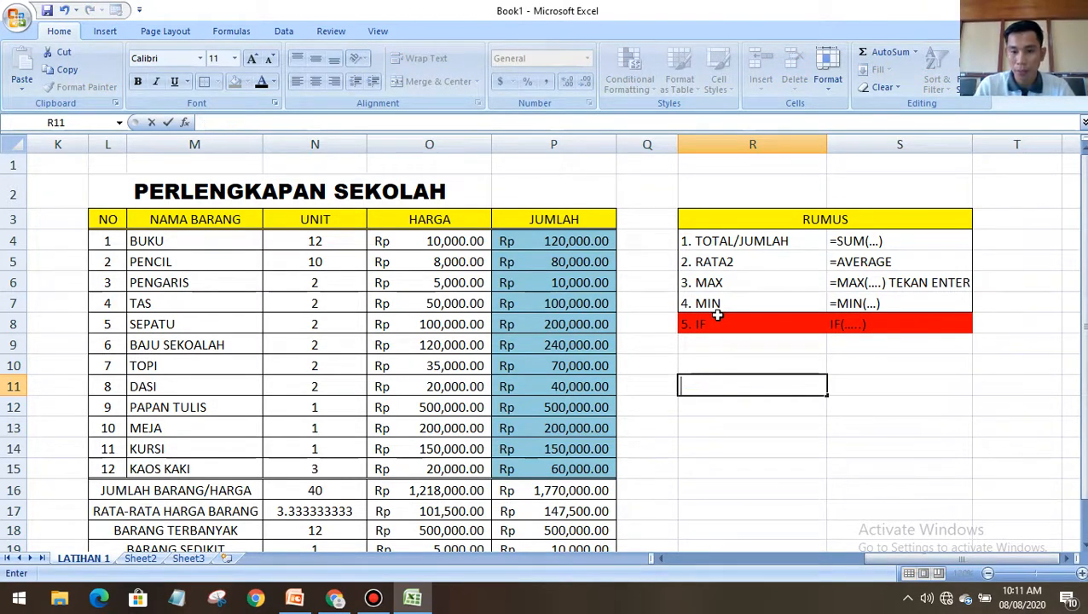
Rename Sheet2 as LATIHAN 2
{"action": "left_click", "coordinate": [139, 557]}
{"action": "right_click", "coordinate": [142, 556]}
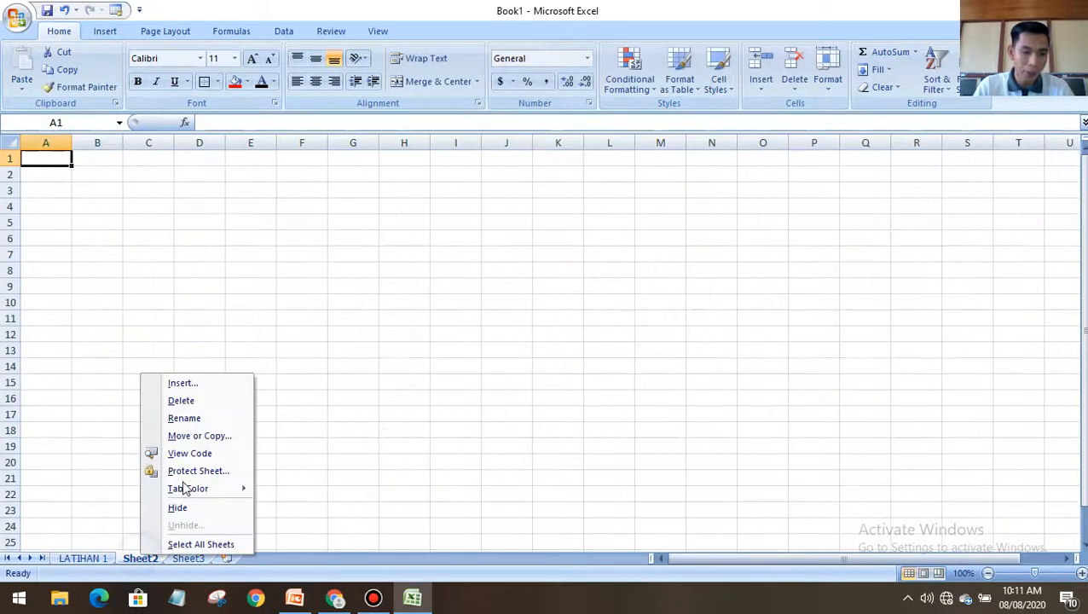
{"action": "left_click", "coordinate": [184, 418]}
{"action": "type", "text": "LATIHAN 2"}
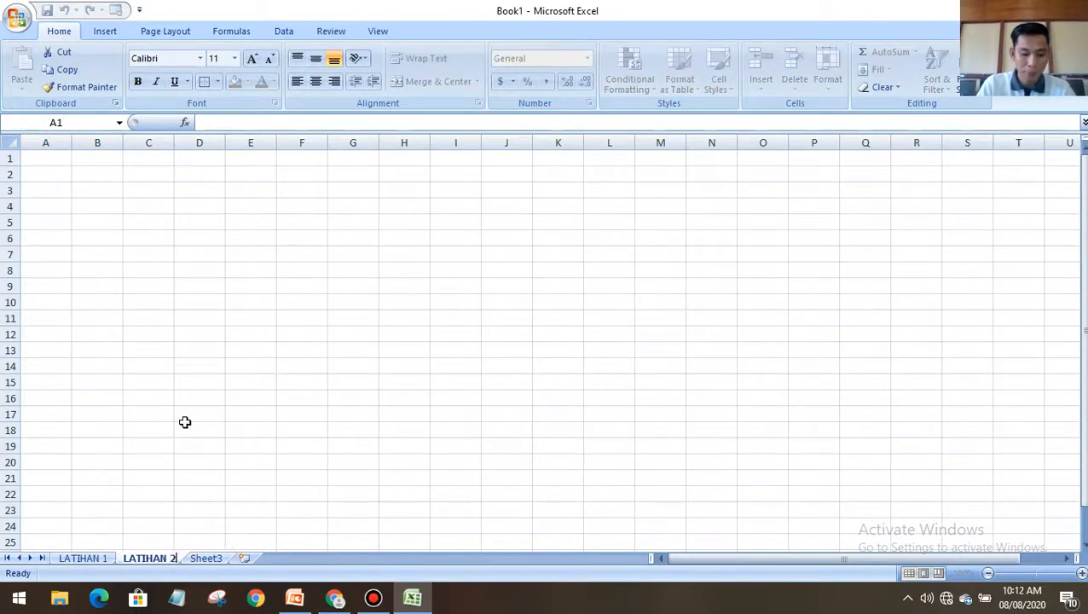
{"action": "key", "text": "Return"}
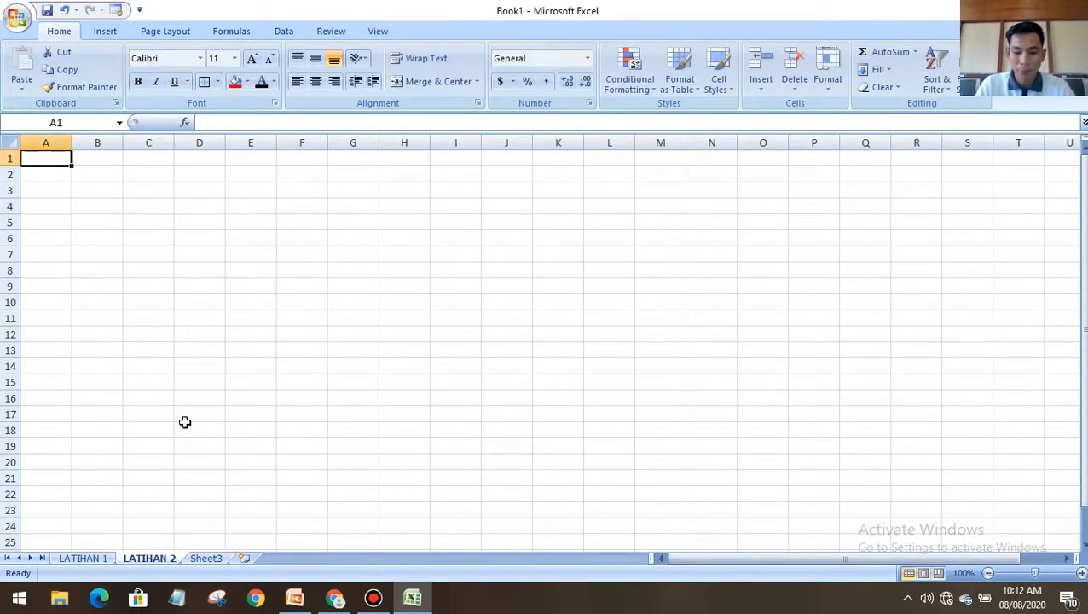
Check the LATIHAN 2 slide in PowerPoint, return to Excel and enlarge the sheet's zoom to 140%
{"action": "left_click", "coordinate": [294, 598]}
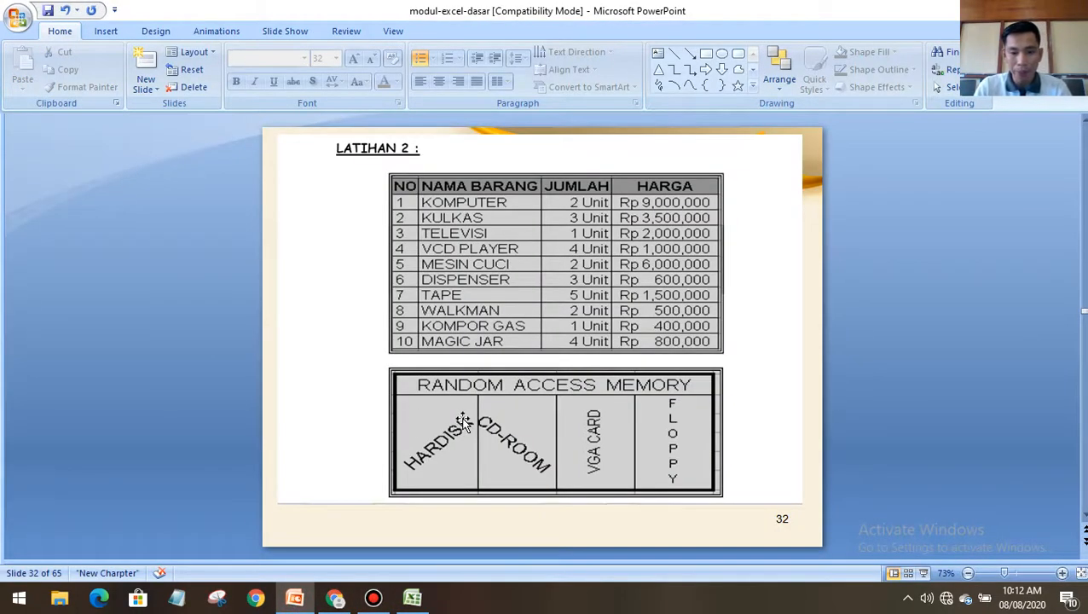
{"action": "left_click", "coordinate": [413, 597]}
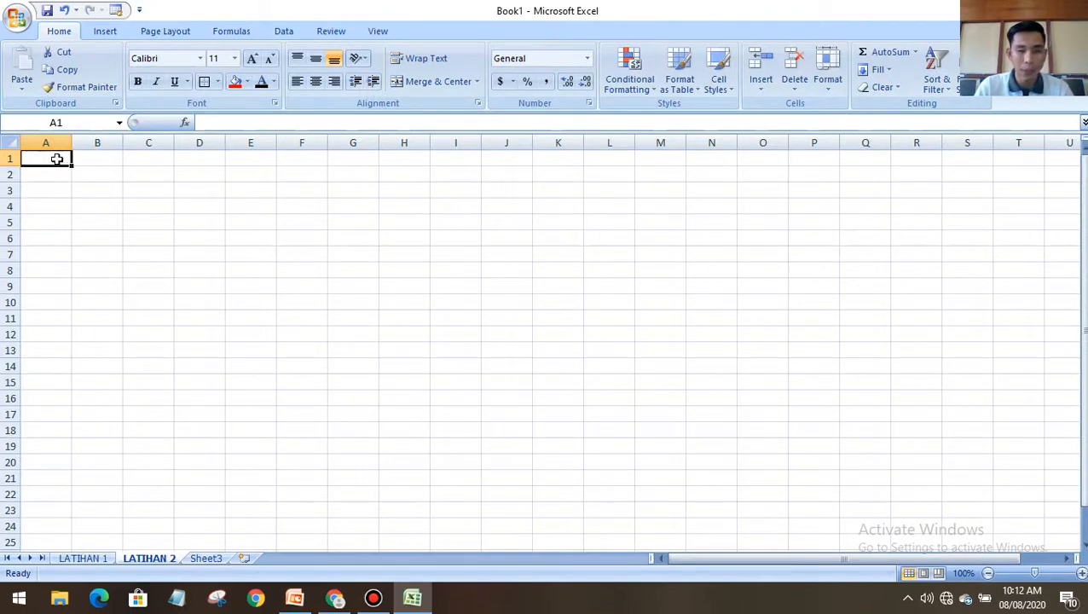
{"action": "left_click", "coordinate": [1080, 574]}
{"action": "left_click", "coordinate": [1079, 574]}
{"action": "left_click", "coordinate": [1080, 574]}
{"action": "left_click", "coordinate": [1080, 574]}
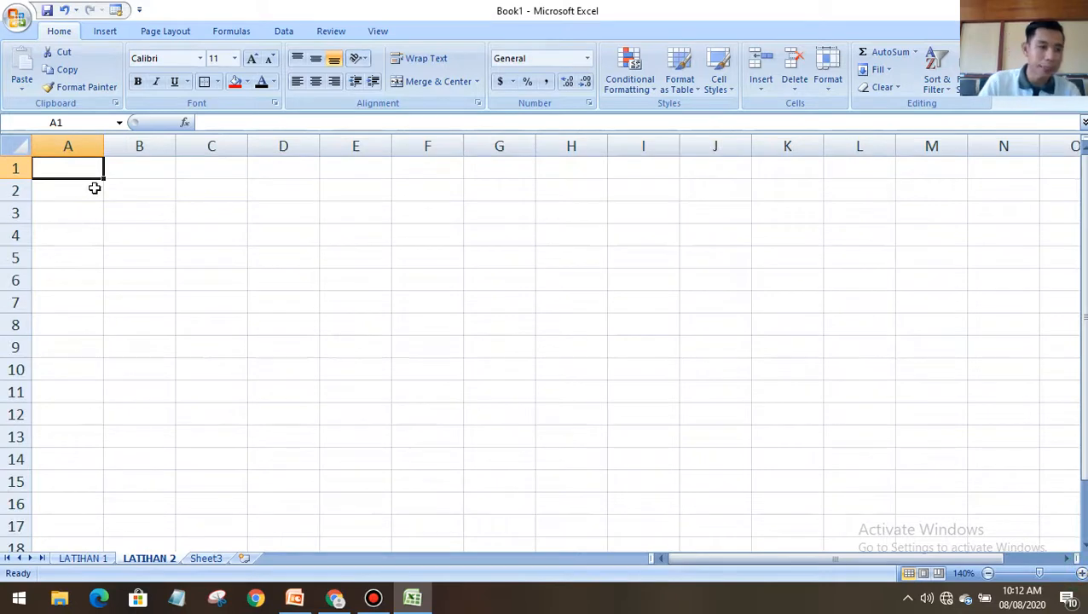
Enter the title RANDOM ACCES MEMORY in cell A1, checking the wording against the PowerPoint slide
{"action": "type", "text": "RANDOM A"}
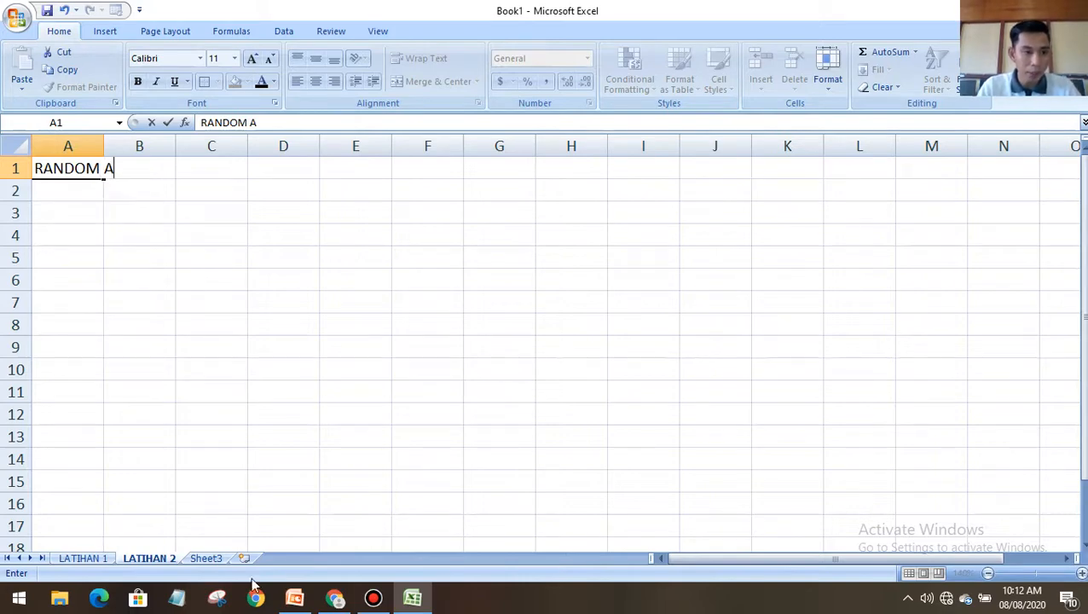
{"action": "left_click", "coordinate": [307, 601]}
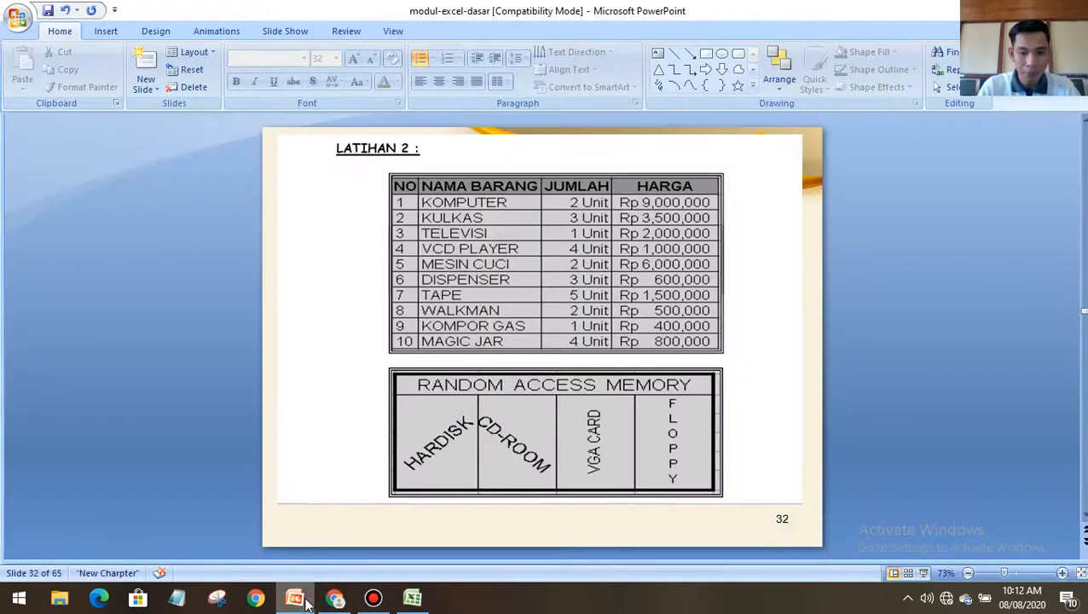
{"action": "left_click", "coordinate": [411, 600]}
{"action": "type", "text": "CCES"}
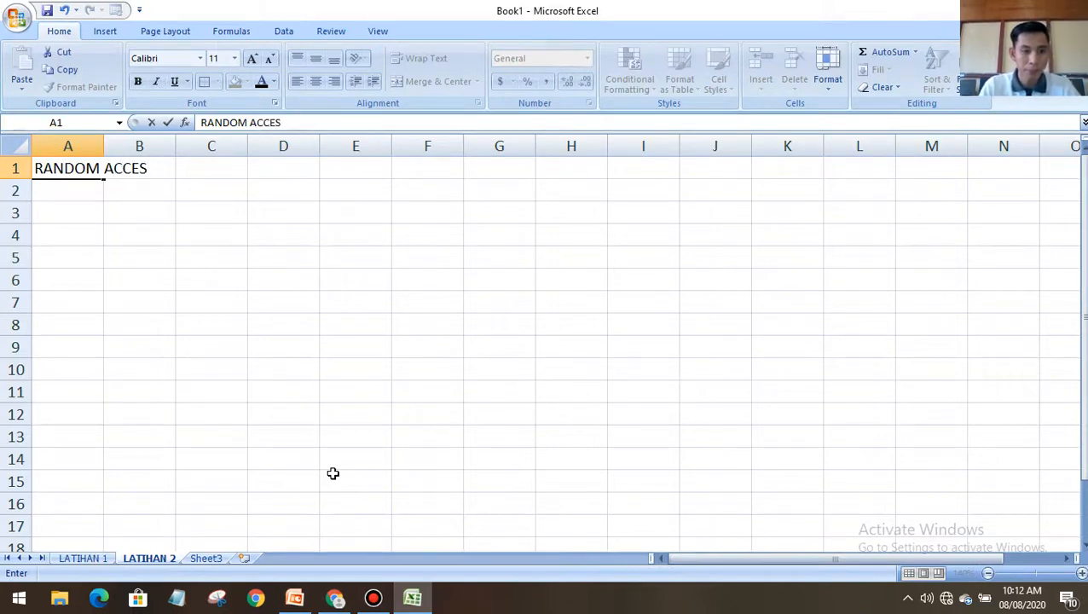
{"action": "type", "text": " MEORY"}
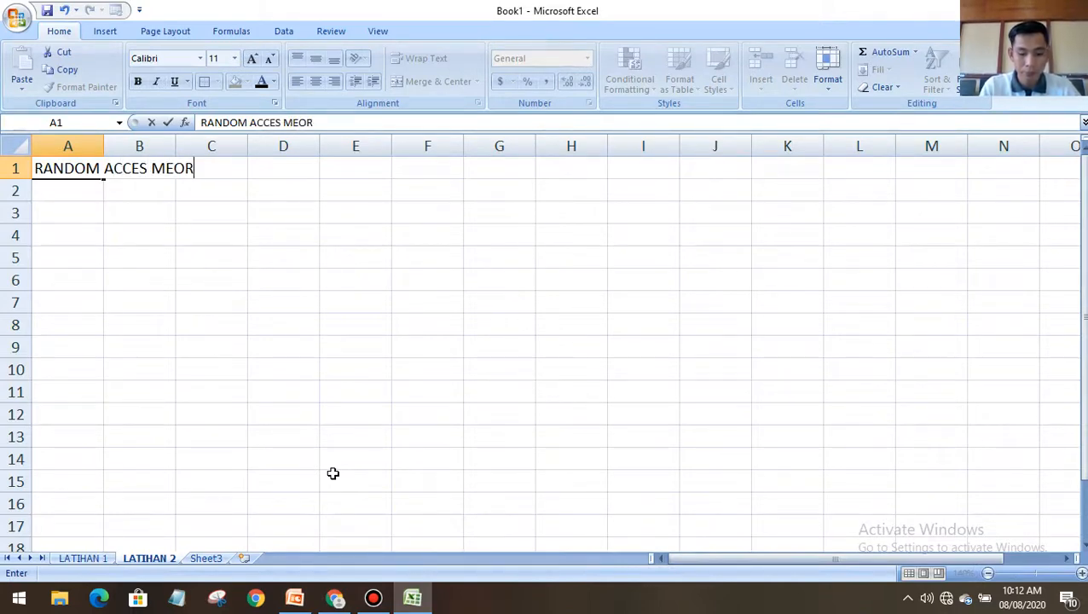
{"action": "left_click", "coordinate": [172, 168]}
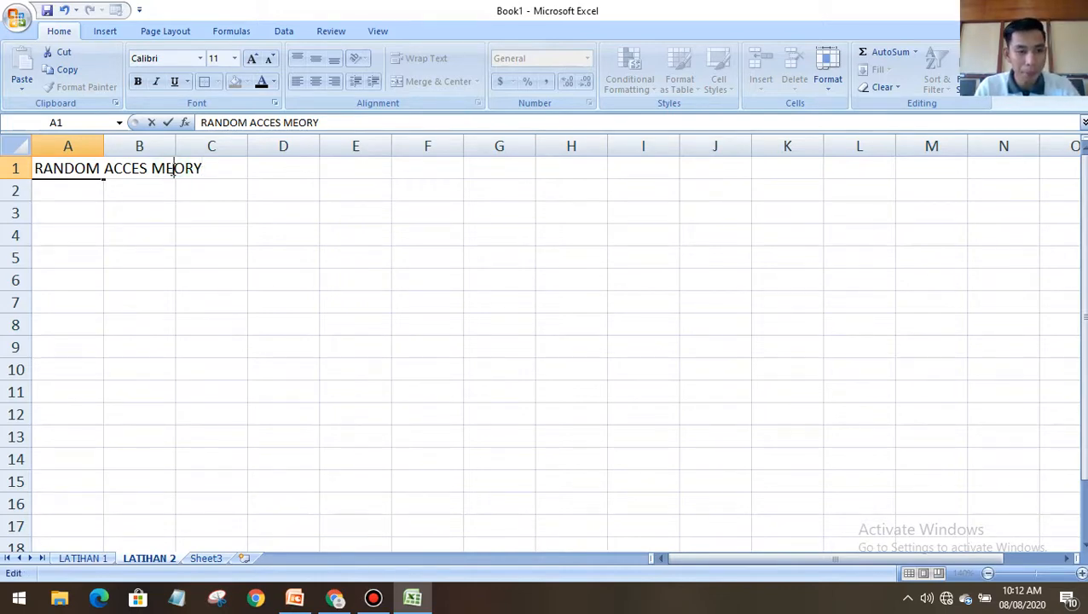
{"action": "type", "text": "M"}
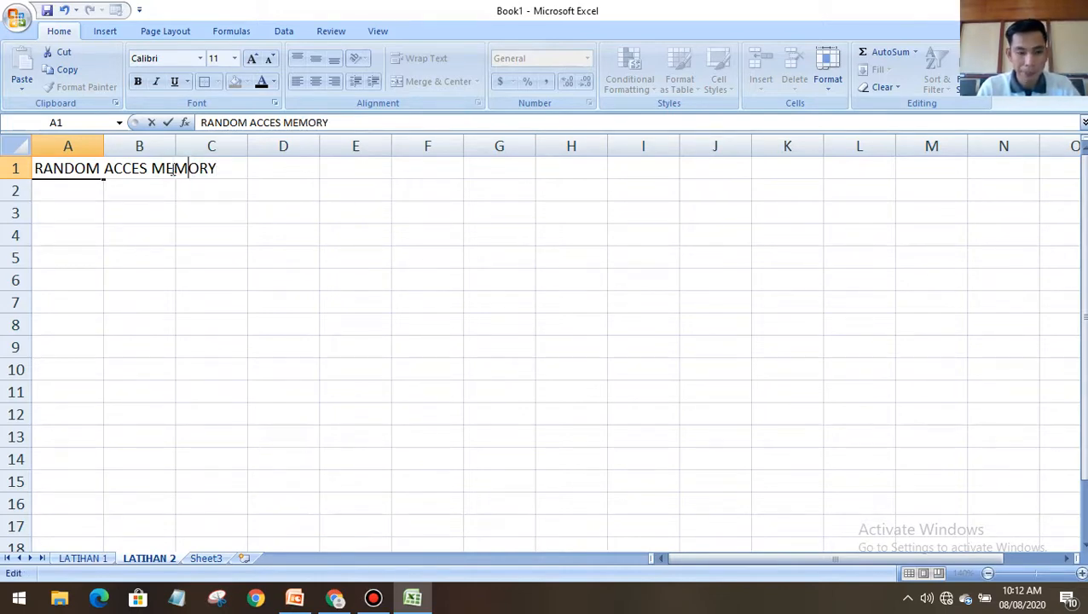
Check the slide's table in PowerPoint, then back in Excel enter SINTANG in A2 and SANGAU in B2
{"action": "left_click", "coordinate": [294, 597]}
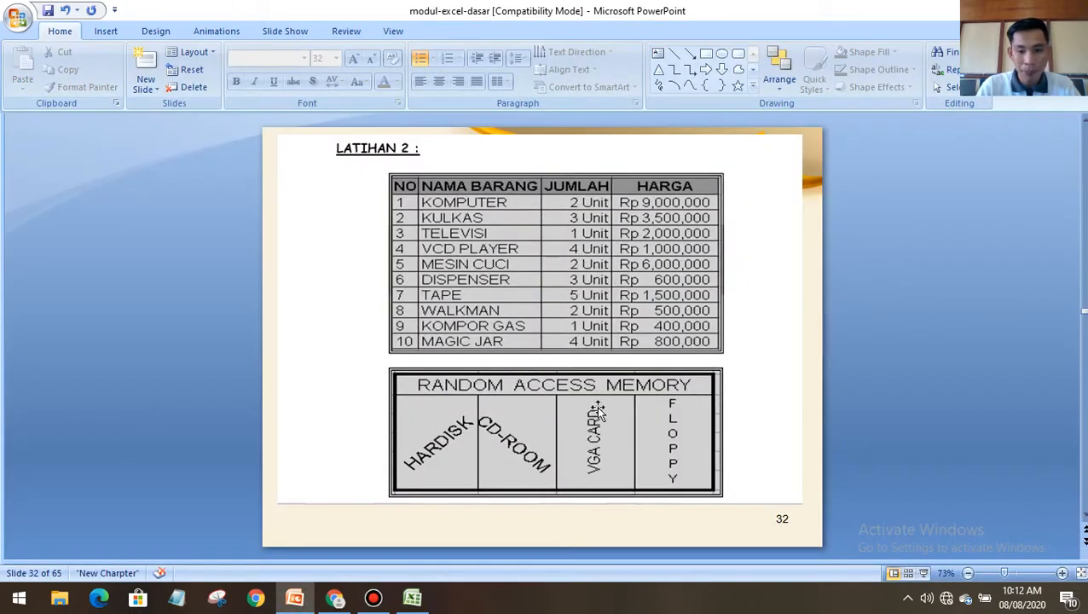
{"action": "left_click", "coordinate": [424, 598]}
{"action": "left_click", "coordinate": [66, 196]}
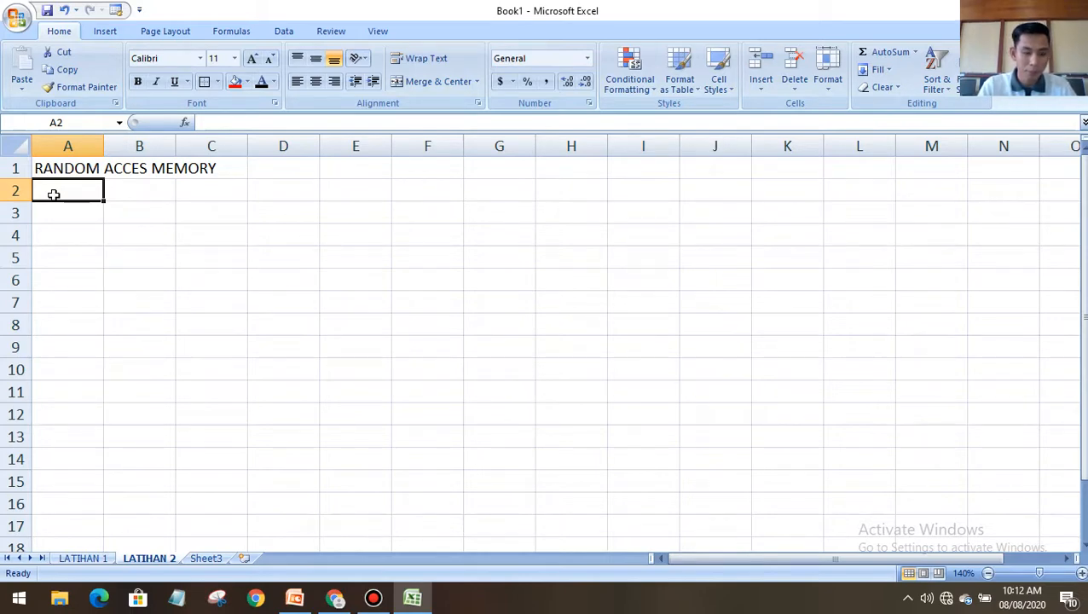
{"action": "type", "text": "SINTANG"}
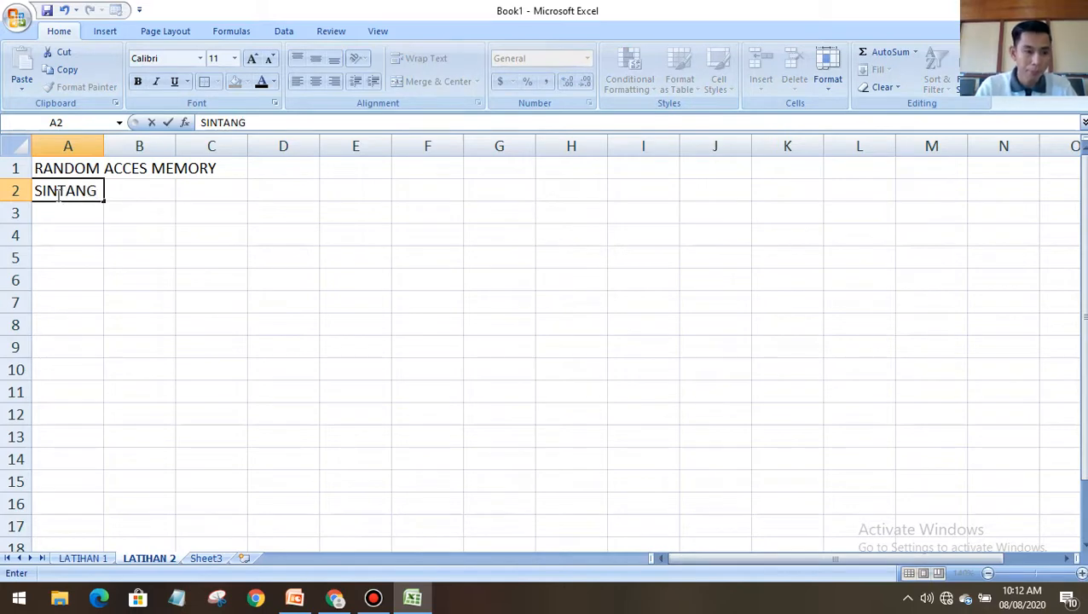
{"action": "left_click", "coordinate": [132, 193]}
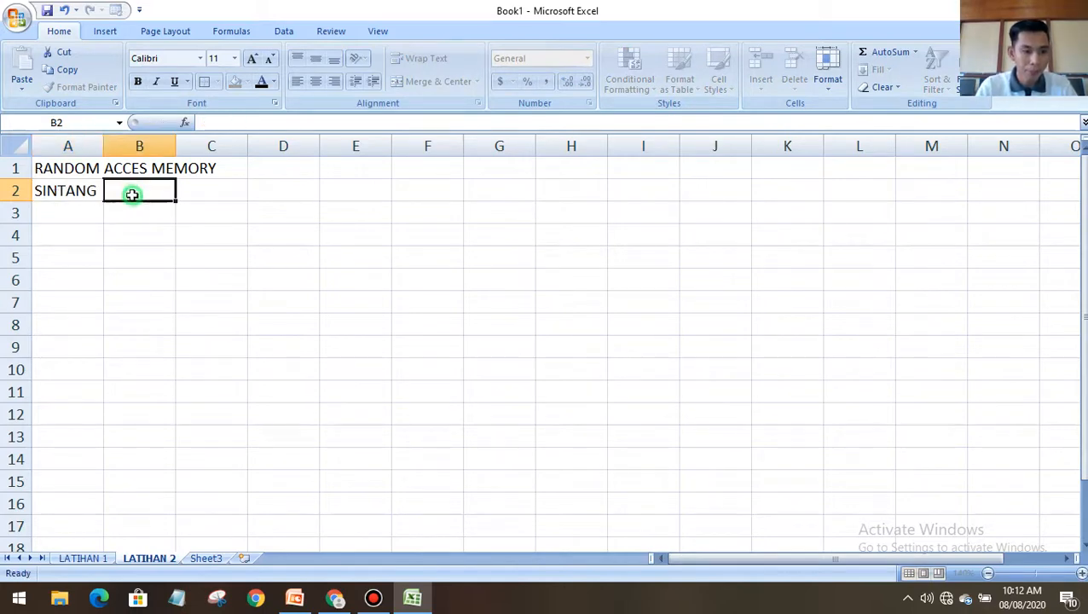
{"action": "type", "text": "SA"}
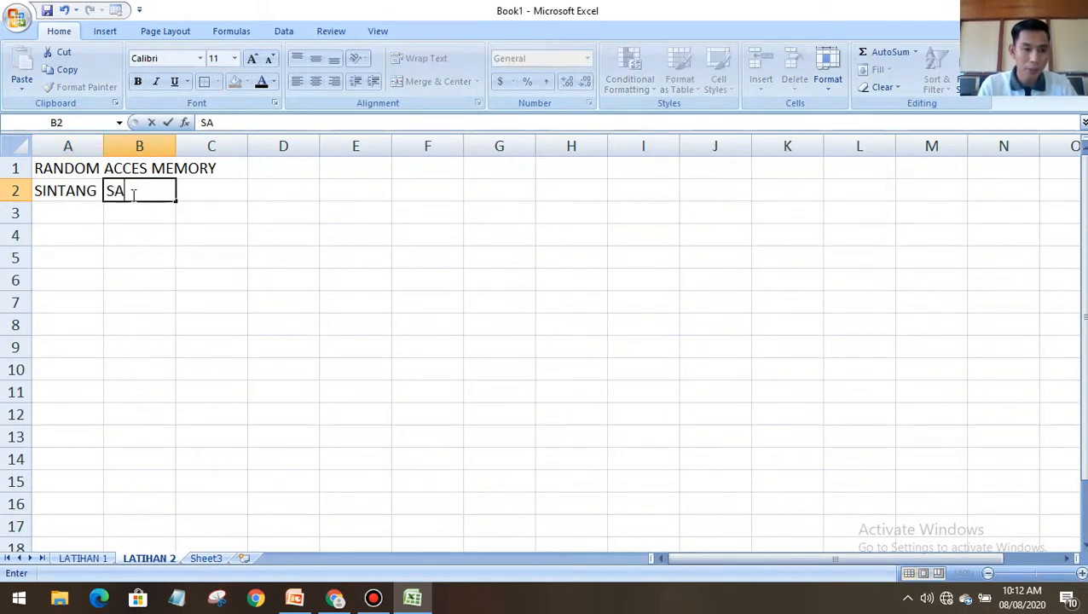
{"action": "type", "text": "NGAU"}
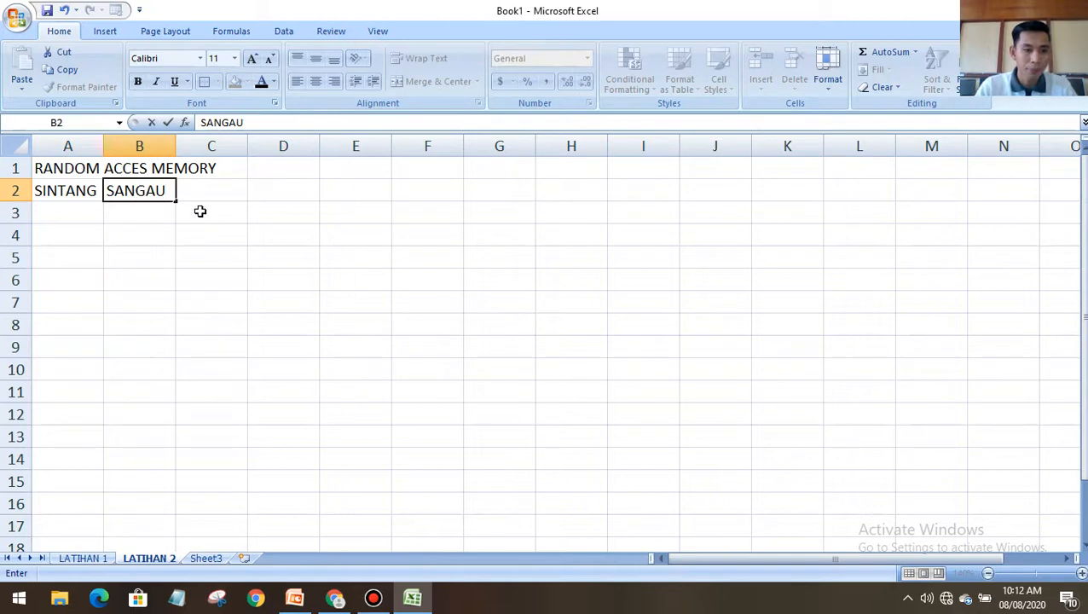
Enter SEKADAU in C2 and K.HULU in D2, consulting the PowerPoint slide in between
{"action": "left_click", "coordinate": [200, 194]}
{"action": "left_click", "coordinate": [296, 600]}
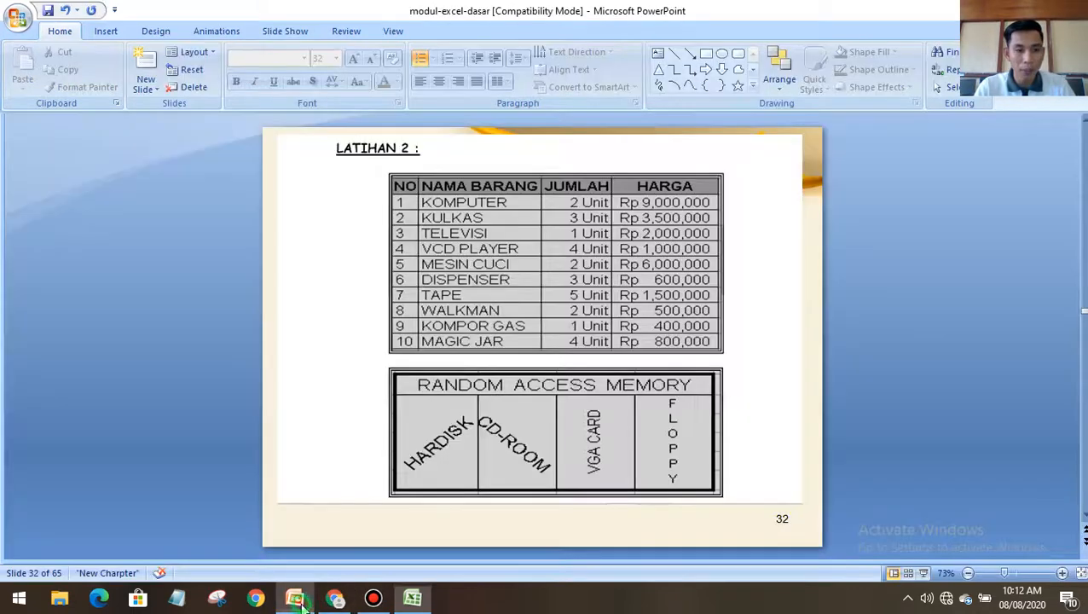
{"action": "left_click", "coordinate": [412, 600]}
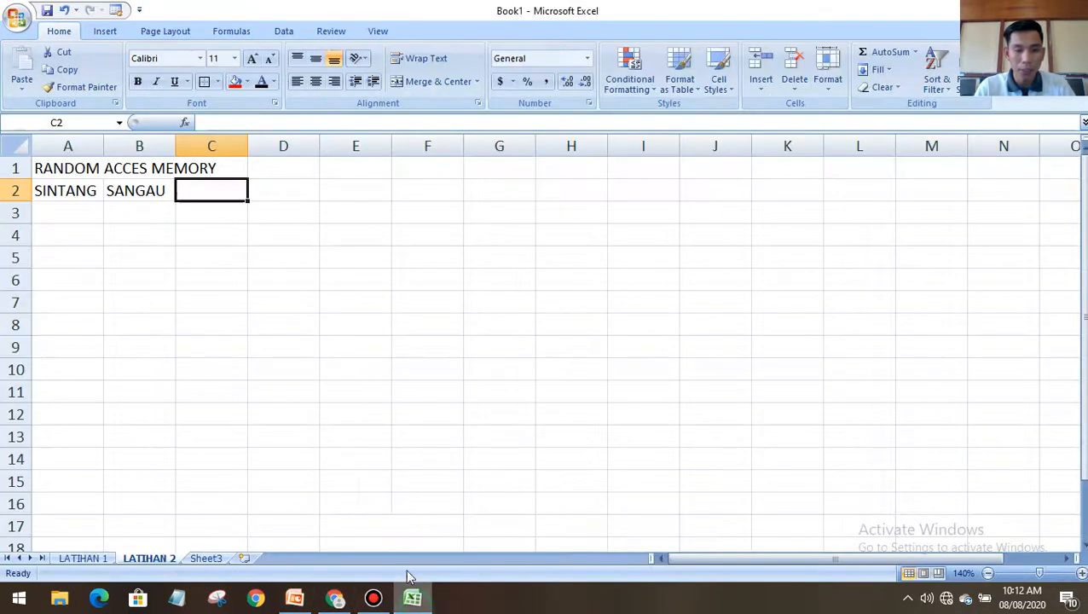
{"action": "type", "text": "SEKAD"}
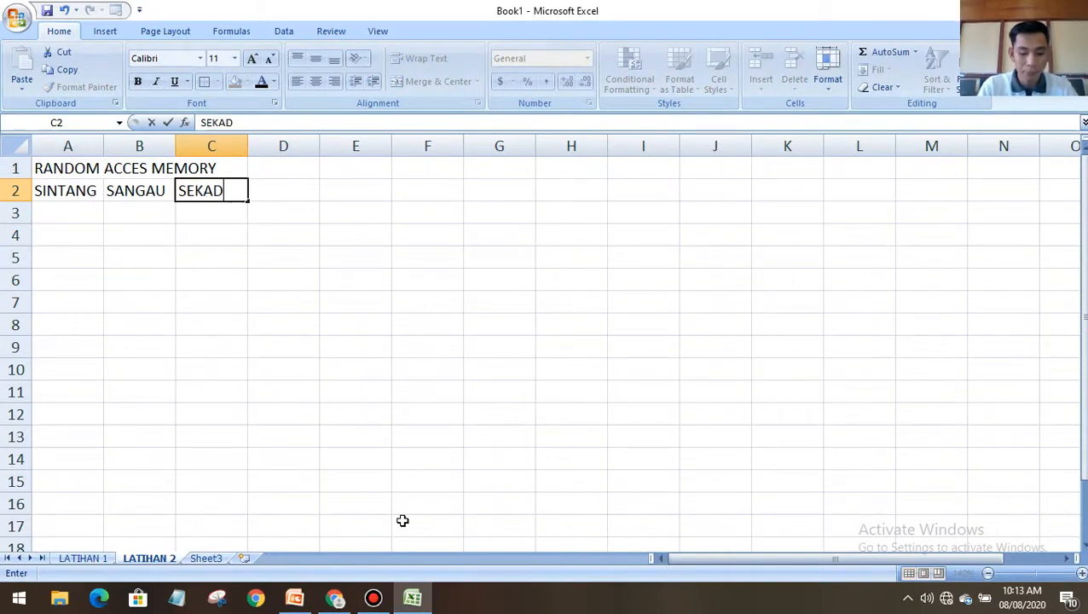
{"action": "key", "text": "BackSpace"}
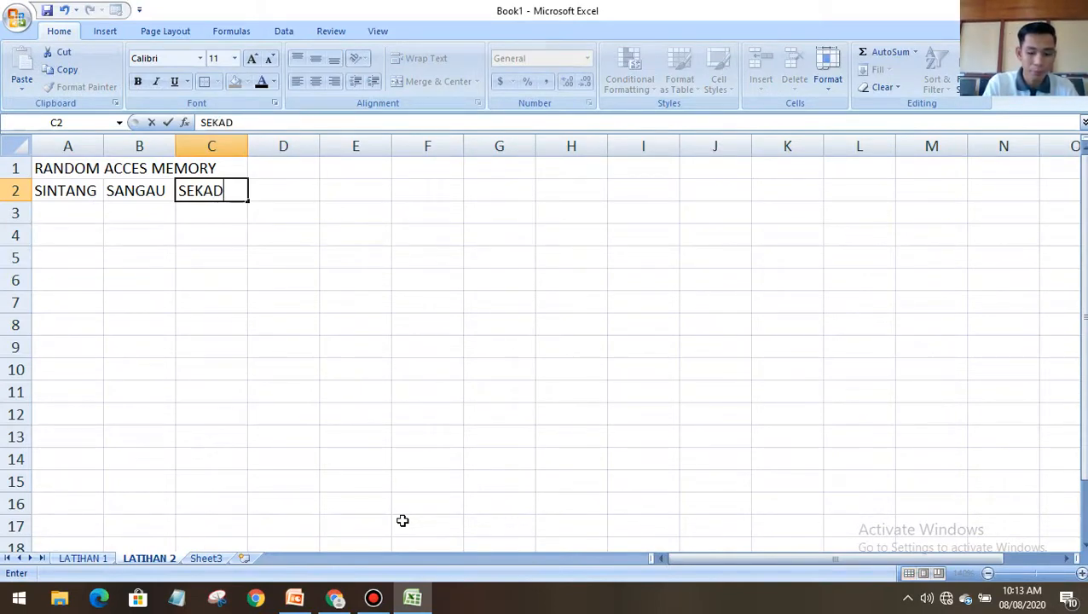
{"action": "left_click", "coordinate": [273, 196]}
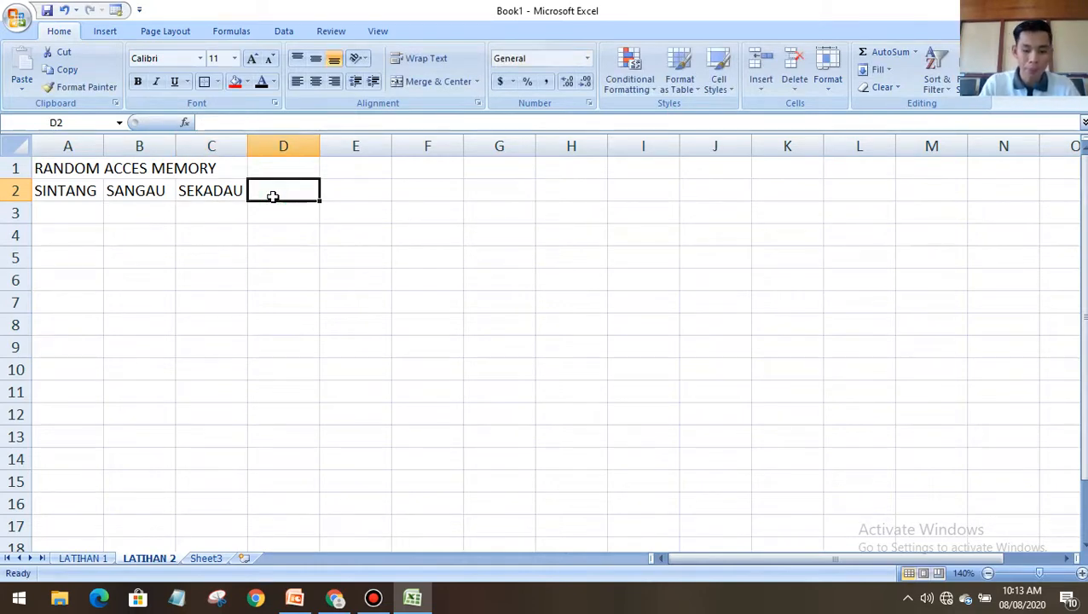
{"action": "type", "text": "K"}
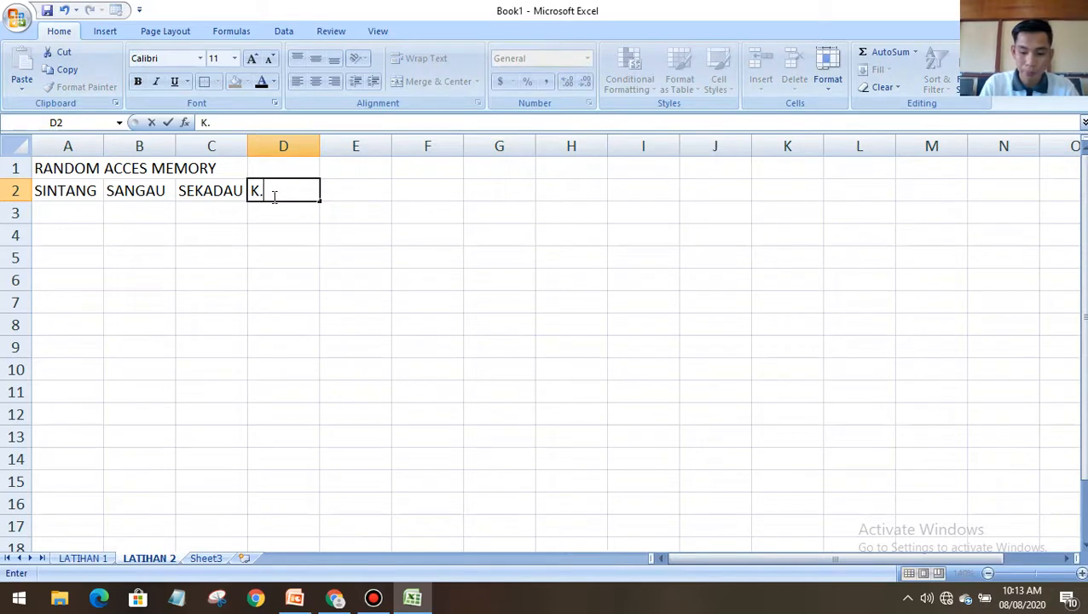
{"action": "type", "text": ".HULU"}
{"action": "left_click", "coordinate": [353, 323]}
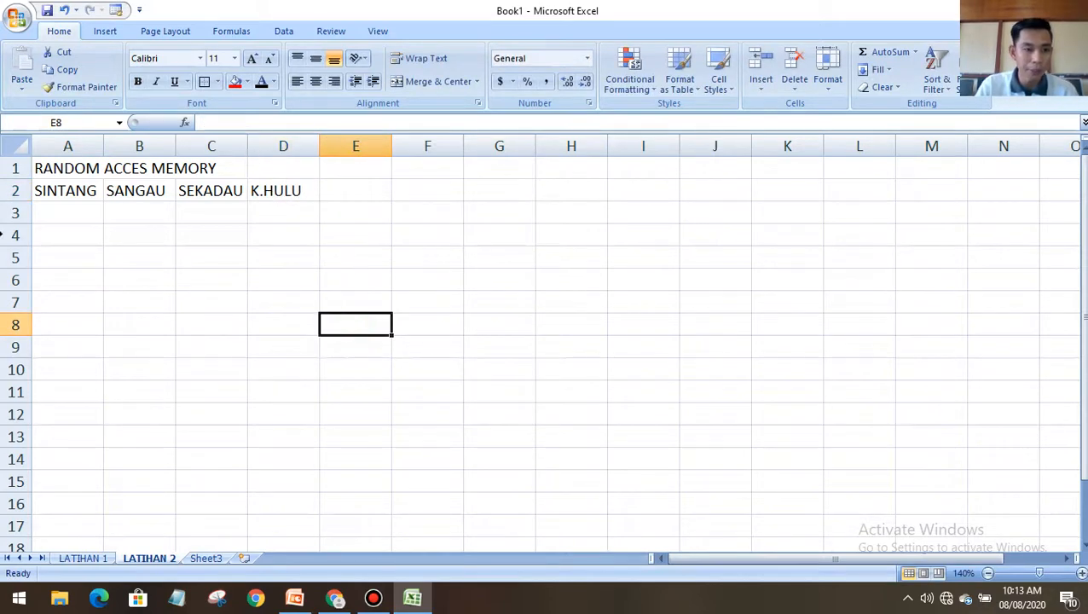
Compare with the slide in PowerPoint, then in Excel merge and center the title across A1:D1
{"action": "left_click", "coordinate": [294, 598]}
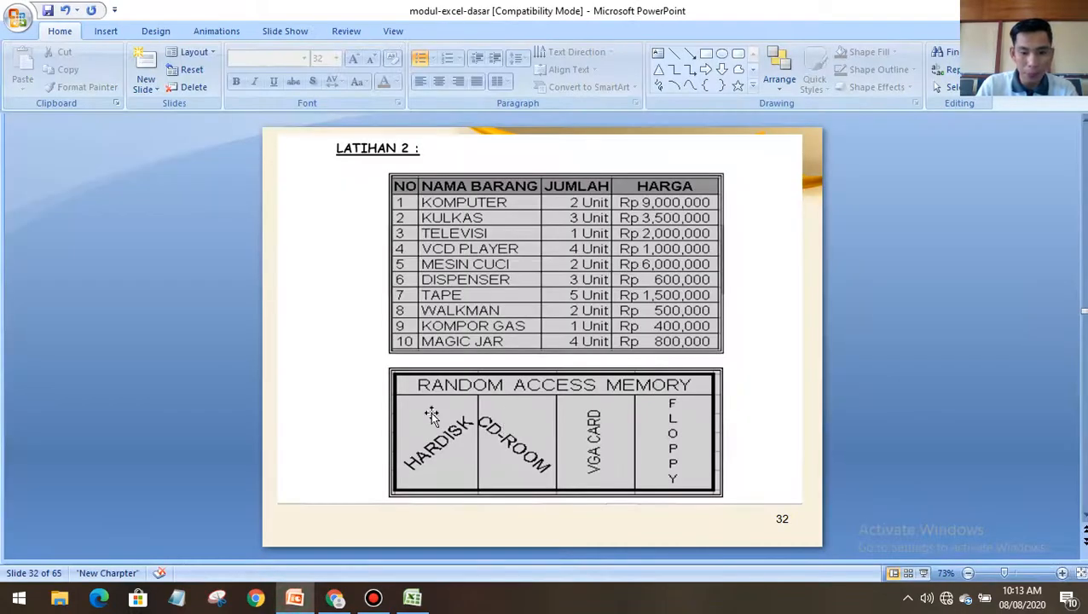
{"action": "left_click", "coordinate": [412, 599]}
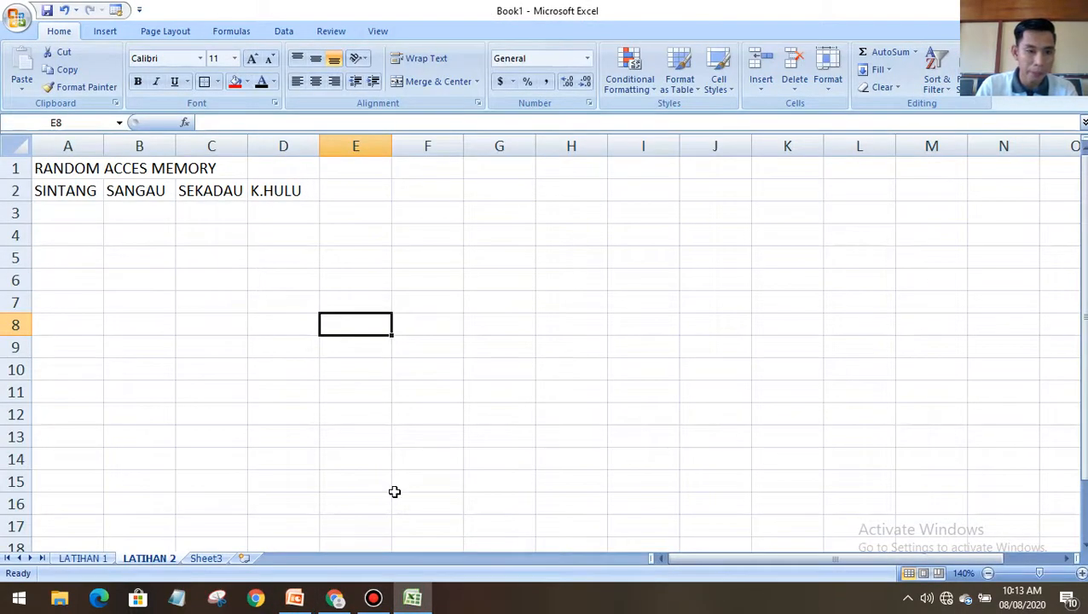
{"action": "left_click", "coordinate": [413, 601]}
{"action": "left_click", "coordinate": [413, 601]}
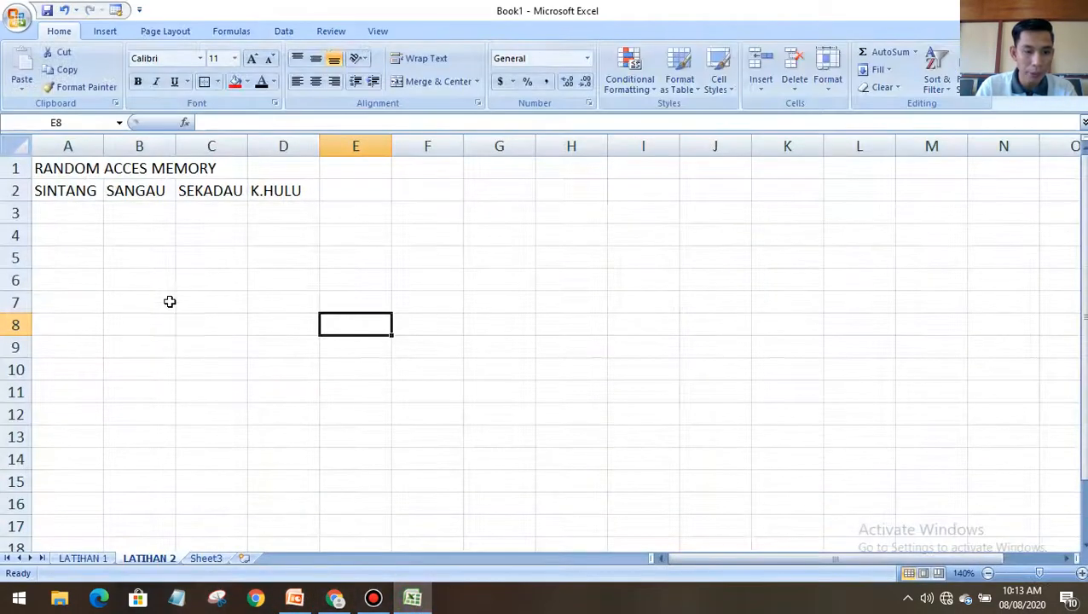
{"action": "left_click", "coordinate": [47, 166]}
{"action": "left_click_drag", "start_coordinate": [47, 167], "coordinate": [294, 162]}
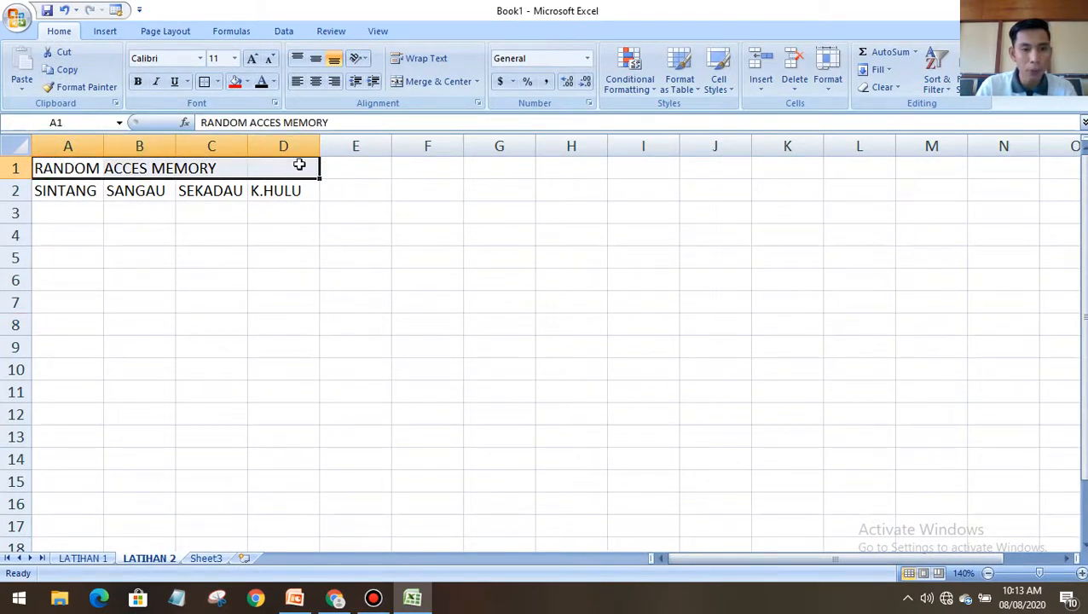
{"action": "left_click", "coordinate": [432, 82]}
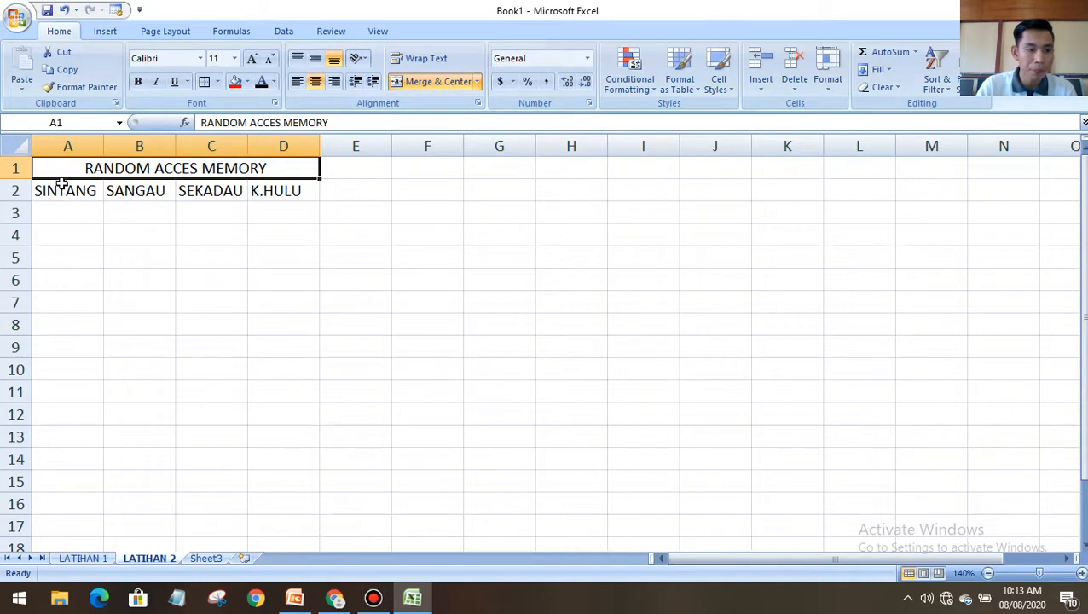
Apply All Borders to the table range A1:D5
{"action": "left_click_drag", "start_coordinate": [54, 170], "coordinate": [72, 282]}
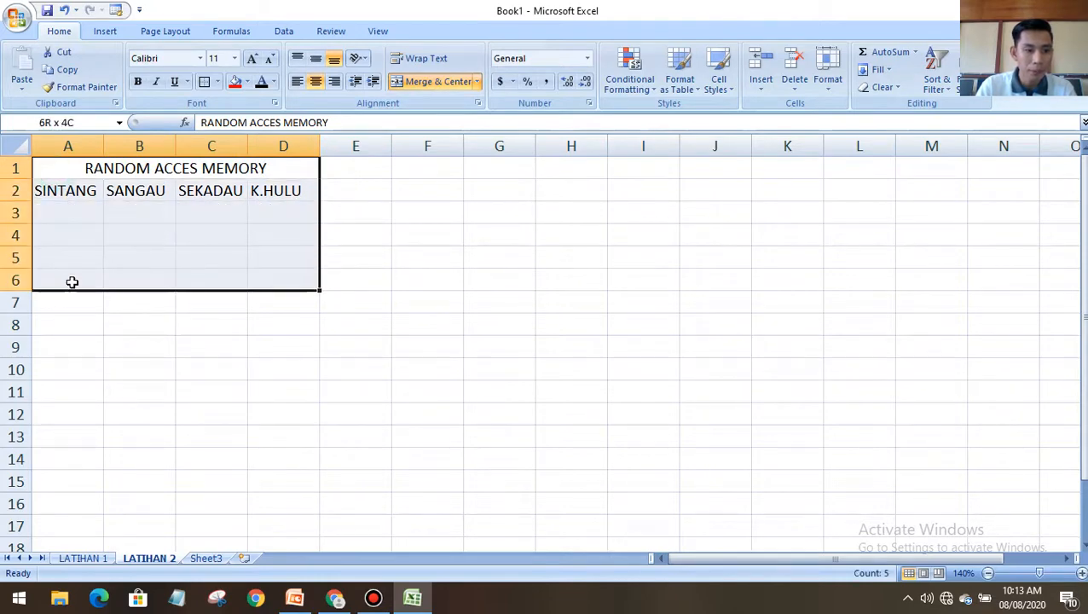
{"action": "left_click", "coordinate": [49, 171]}
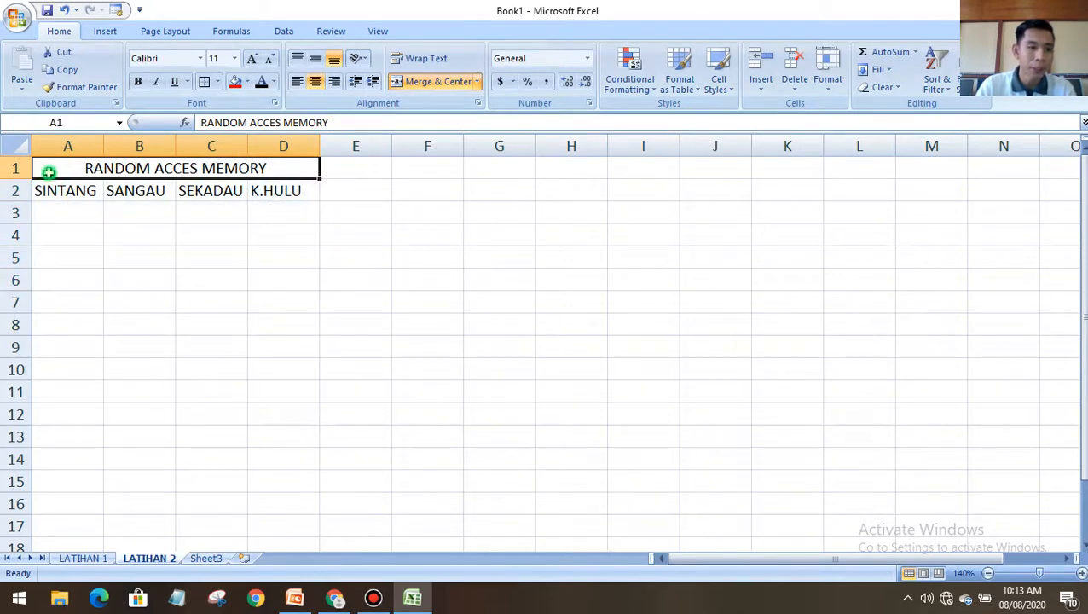
{"action": "left_click_drag", "start_coordinate": [48, 171], "coordinate": [56, 260]}
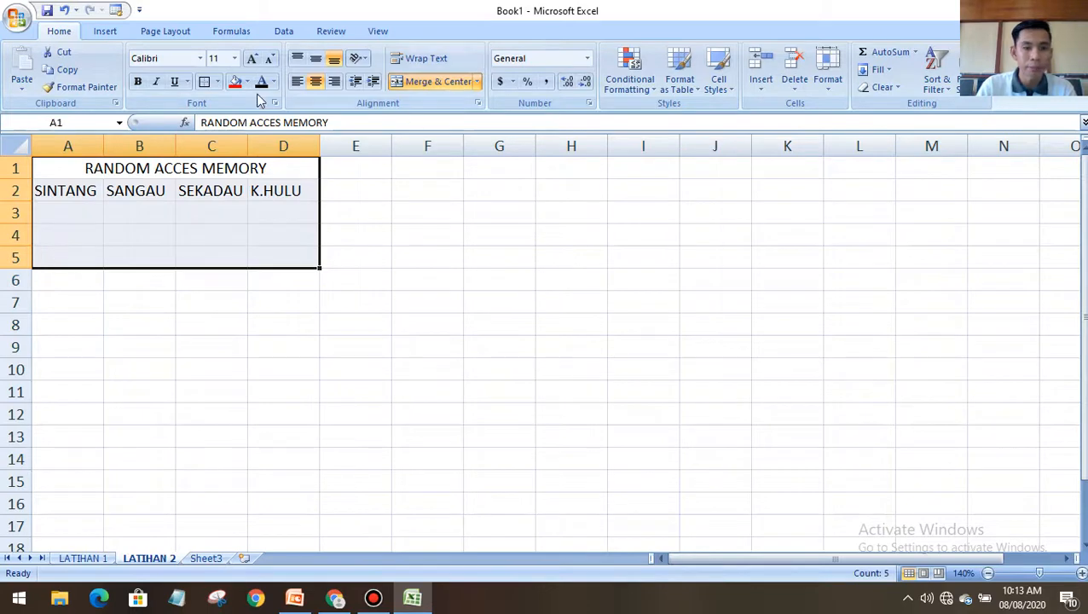
{"action": "left_click", "coordinate": [315, 85]}
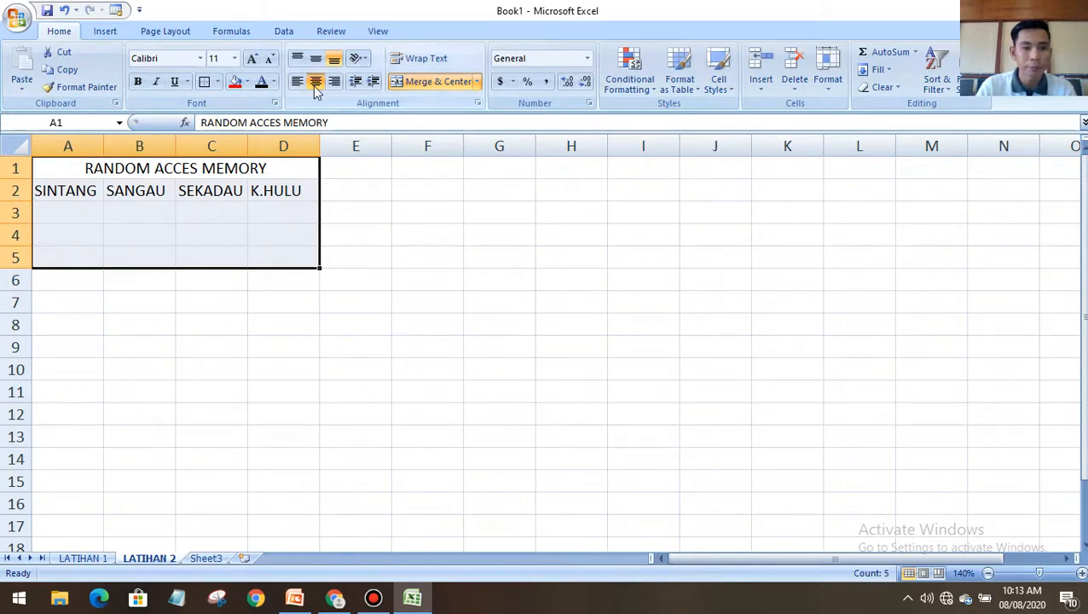
{"action": "left_click", "coordinate": [218, 83]}
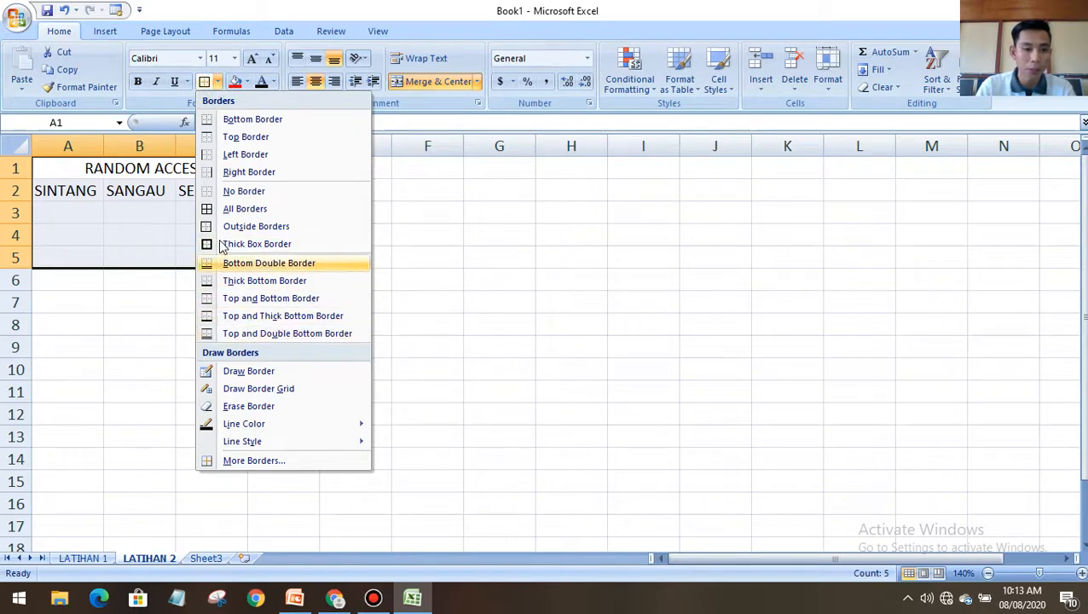
{"action": "left_click", "coordinate": [208, 209]}
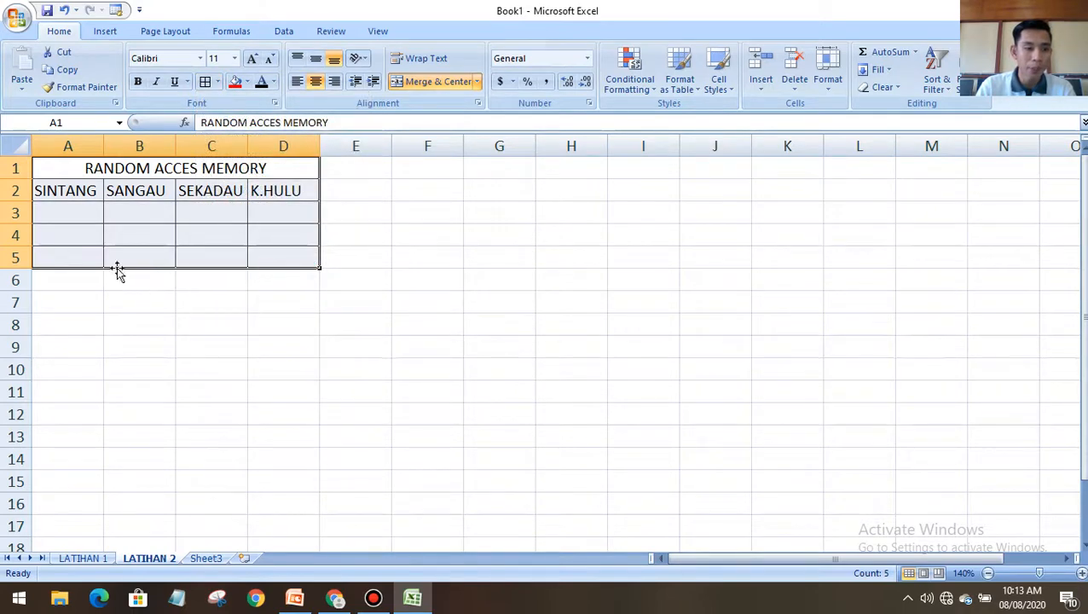
Apply Angle Counterclockwise text orientation to A2:A5, tilting the SINTANG label upward
{"action": "left_click_drag", "start_coordinate": [88, 191], "coordinate": [83, 252]}
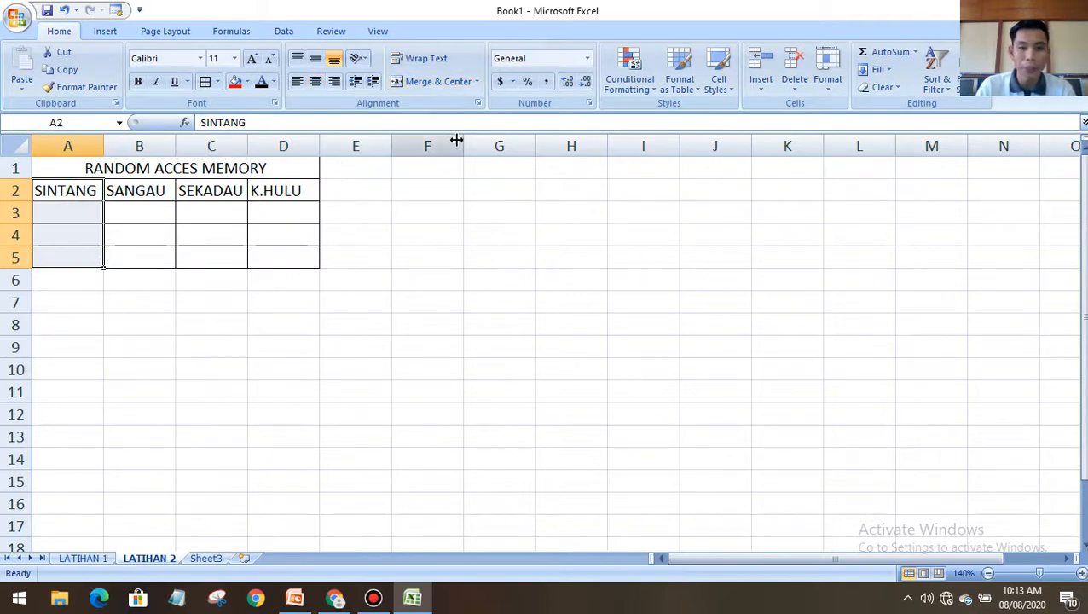
{"action": "left_click", "coordinate": [360, 58]}
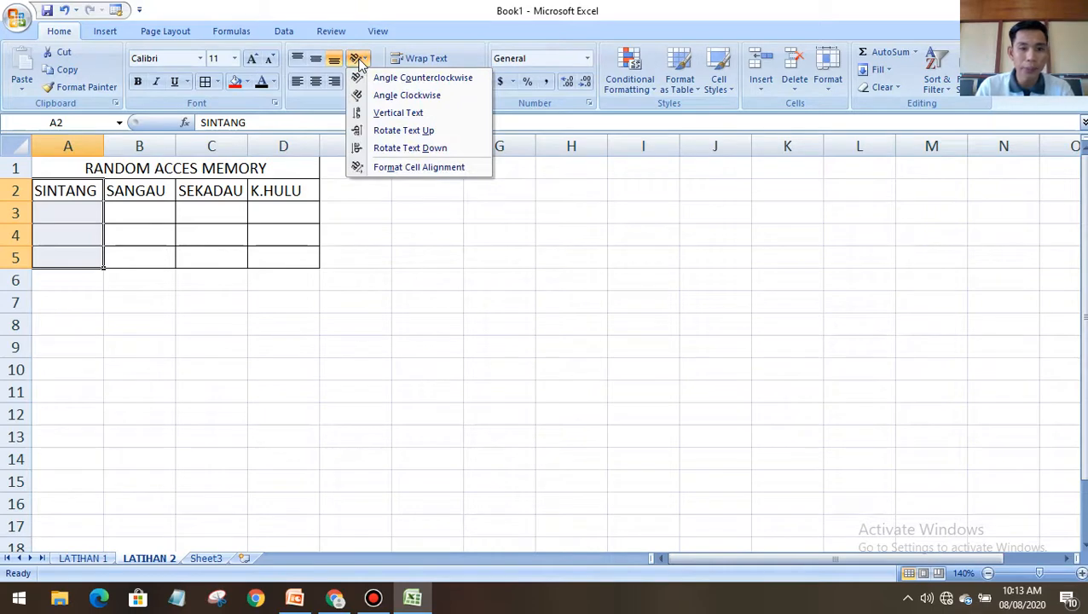
{"action": "left_click", "coordinate": [359, 78]}
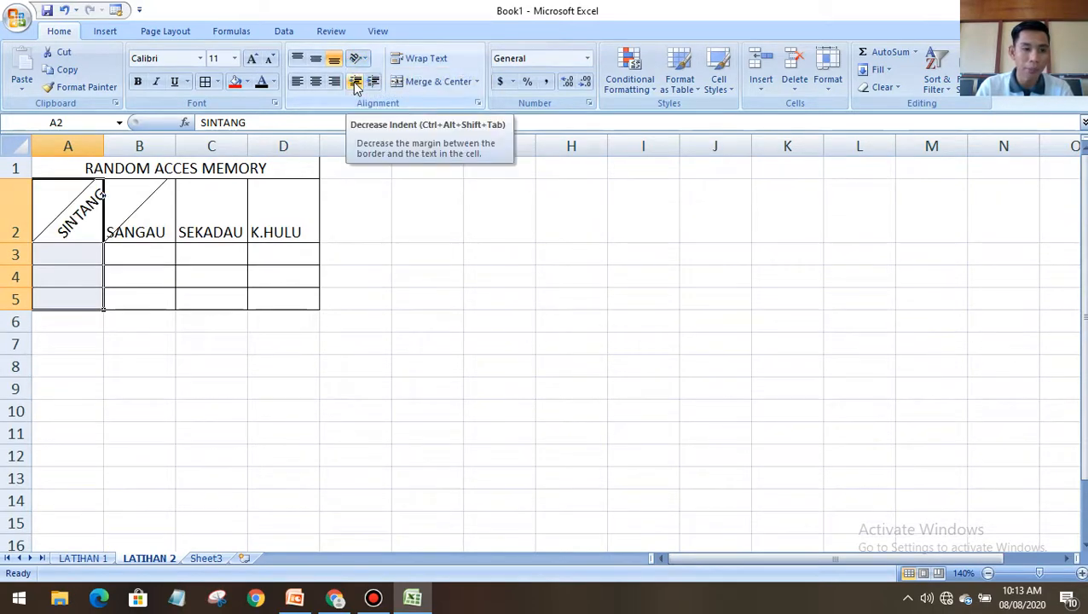
{"action": "left_click", "coordinate": [252, 261]}
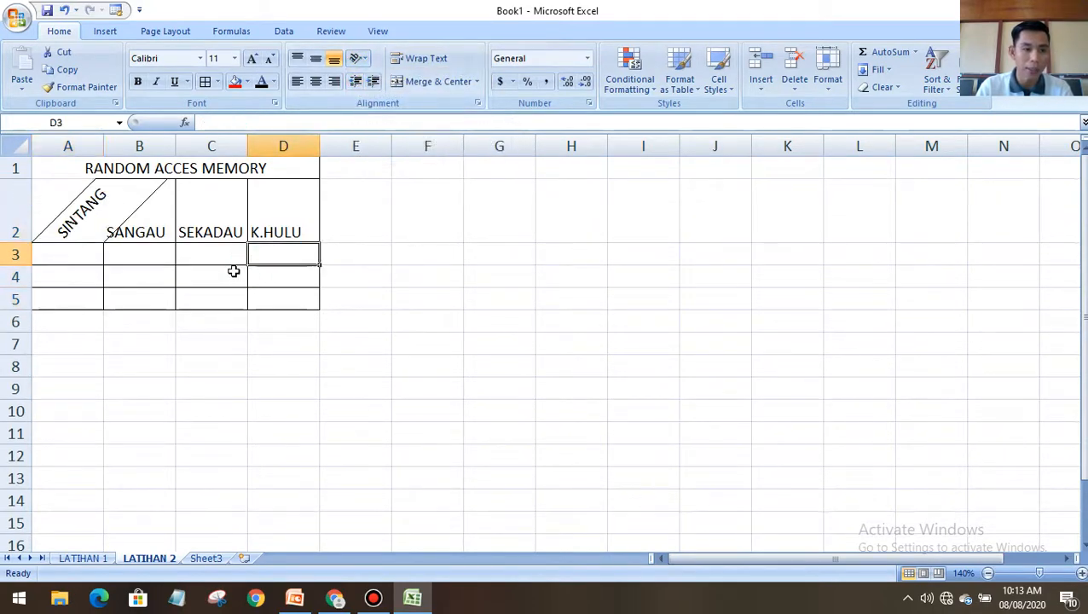
Apply Angle Clockwise text orientation to the SANGAU label in B2
{"action": "left_click", "coordinate": [139, 233]}
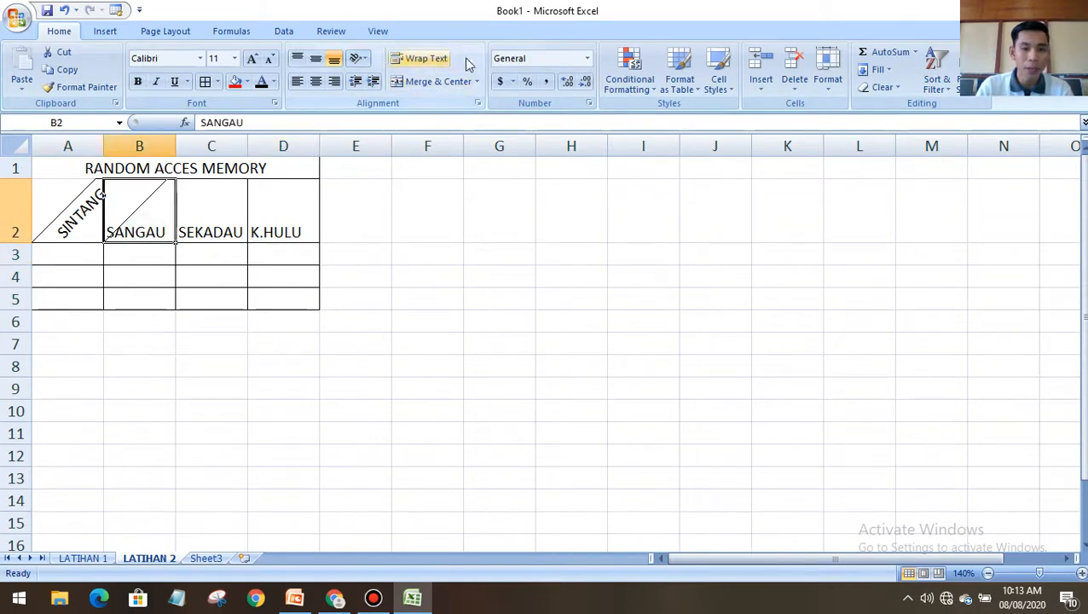
{"action": "left_click", "coordinate": [362, 59]}
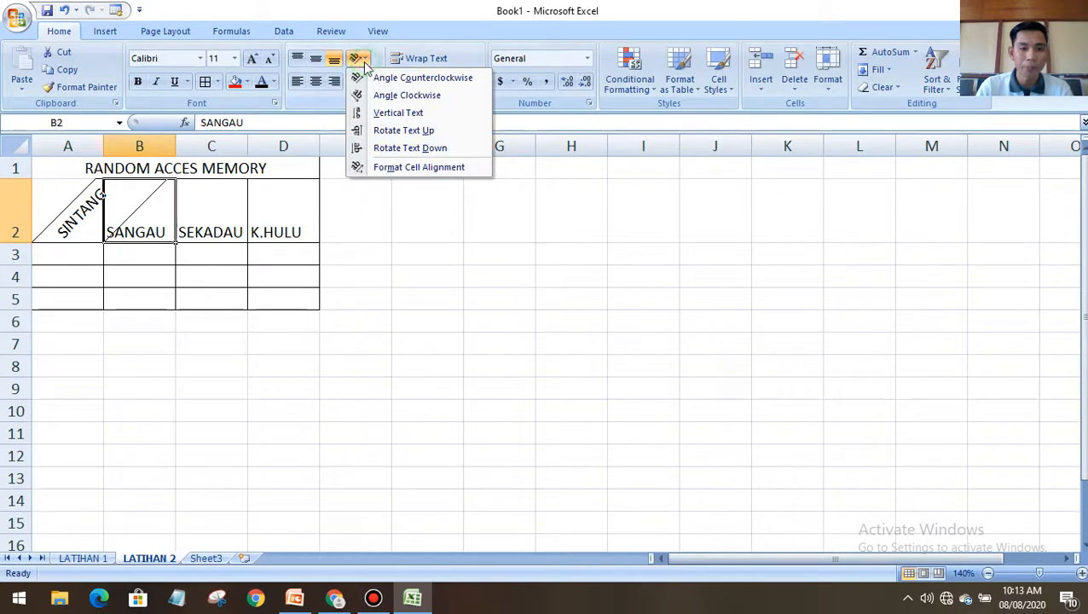
{"action": "left_click", "coordinate": [454, 282]}
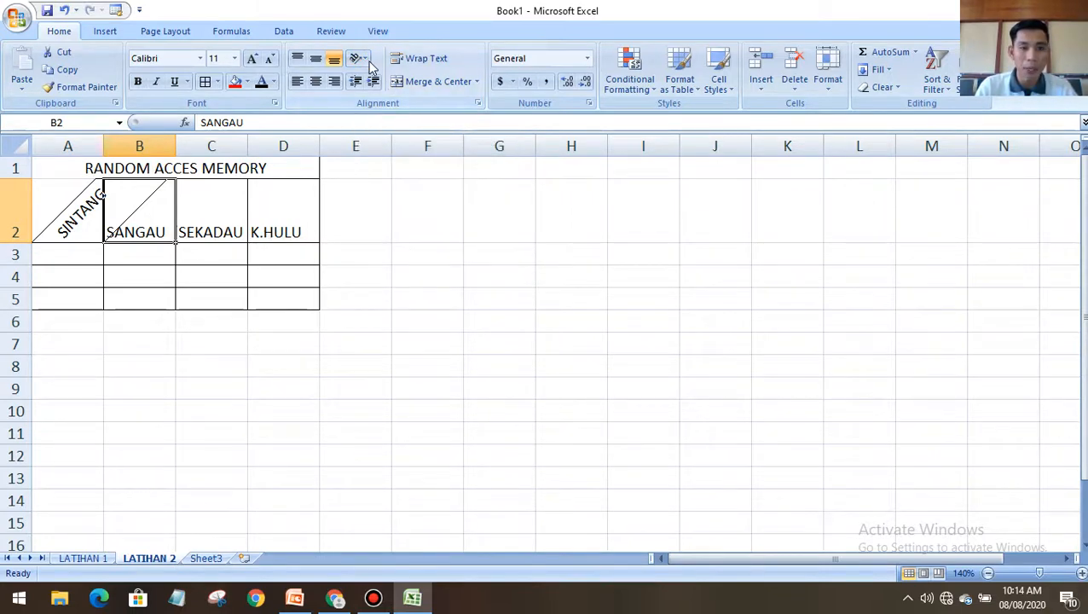
{"action": "left_click", "coordinate": [359, 58]}
{"action": "left_click", "coordinate": [385, 97]}
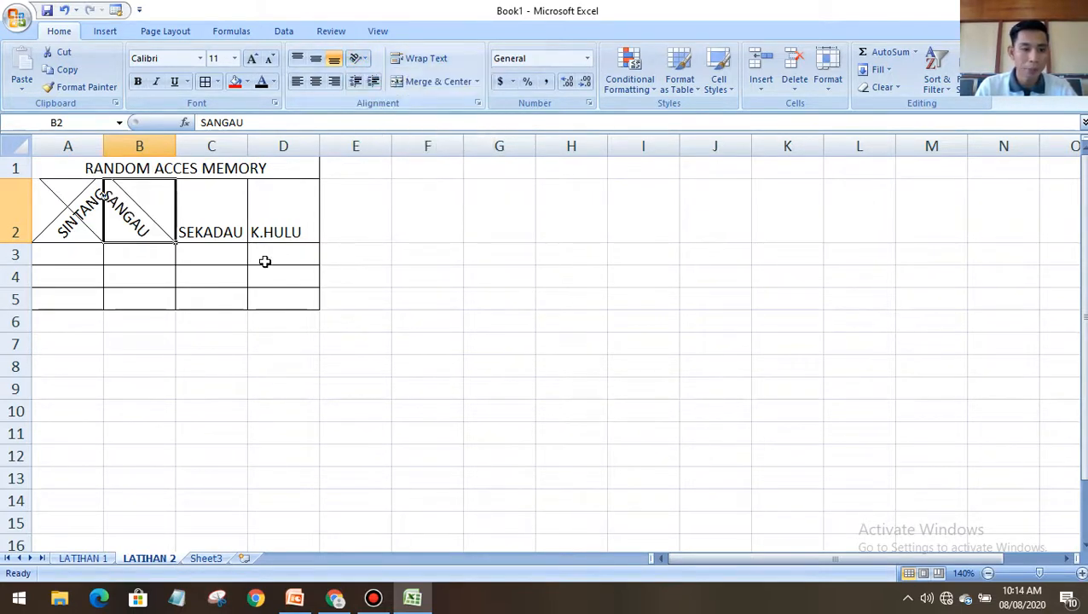
Widen columns A and B to roughly twice their width, and remove all borders from the table A1:D5
{"action": "left_click_drag", "start_coordinate": [99, 145], "coordinate": [182, 143]}
{"action": "left_click", "coordinate": [158, 276]}
{"action": "left_click_drag", "start_coordinate": [57, 196], "coordinate": [328, 291]}
{"action": "left_click", "coordinate": [218, 81]}
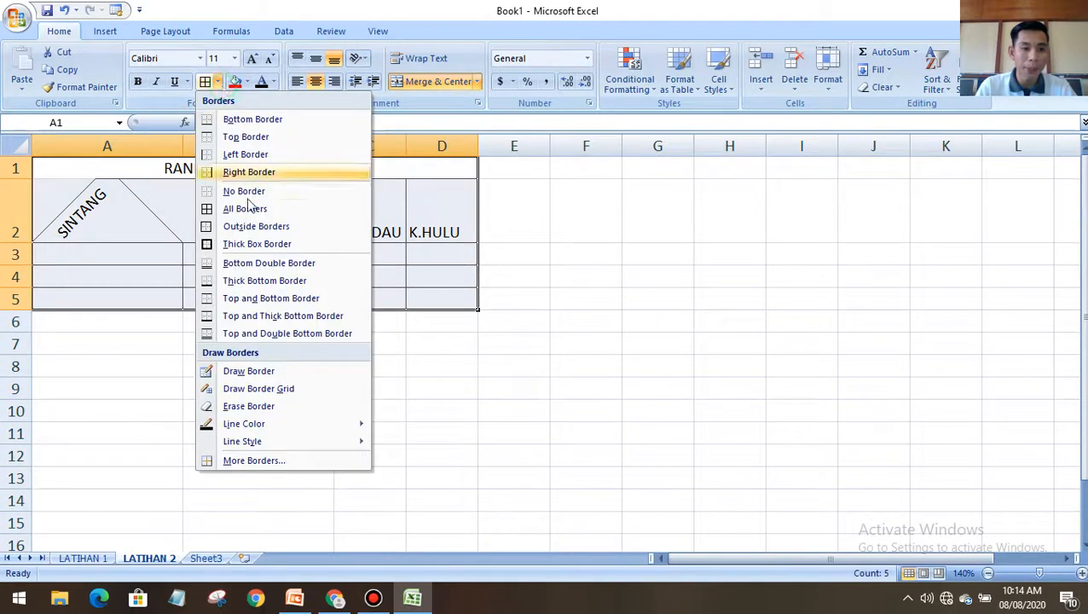
{"action": "left_click", "coordinate": [244, 191]}
{"action": "left_click", "coordinate": [351, 289]}
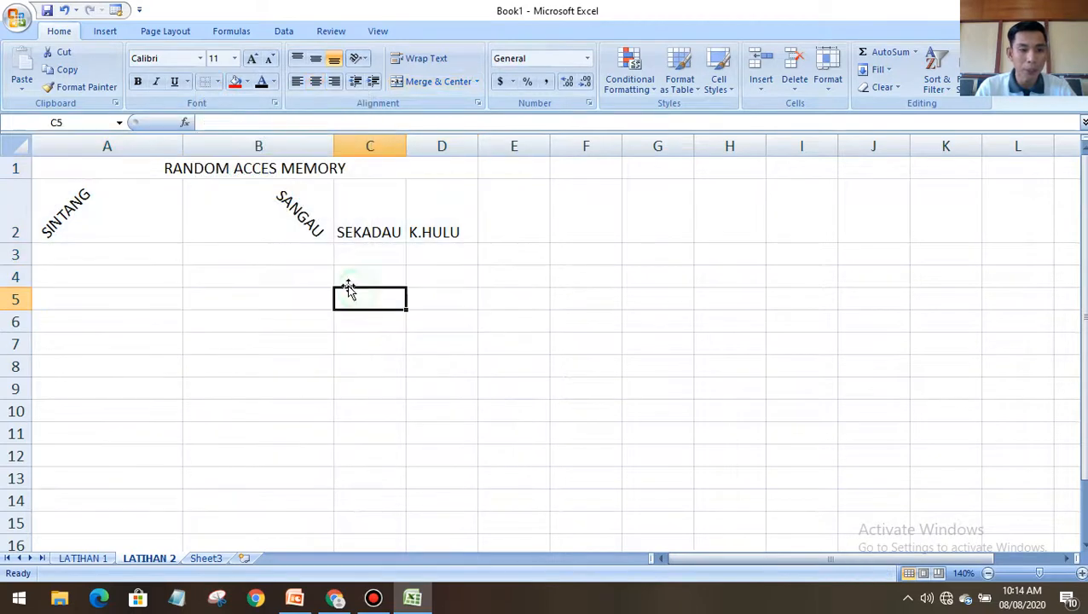
Check the label directions on the PowerPoint slide, then back in Excel apply Vertical Text to SEKADAU in C2
{"action": "left_click", "coordinate": [380, 224]}
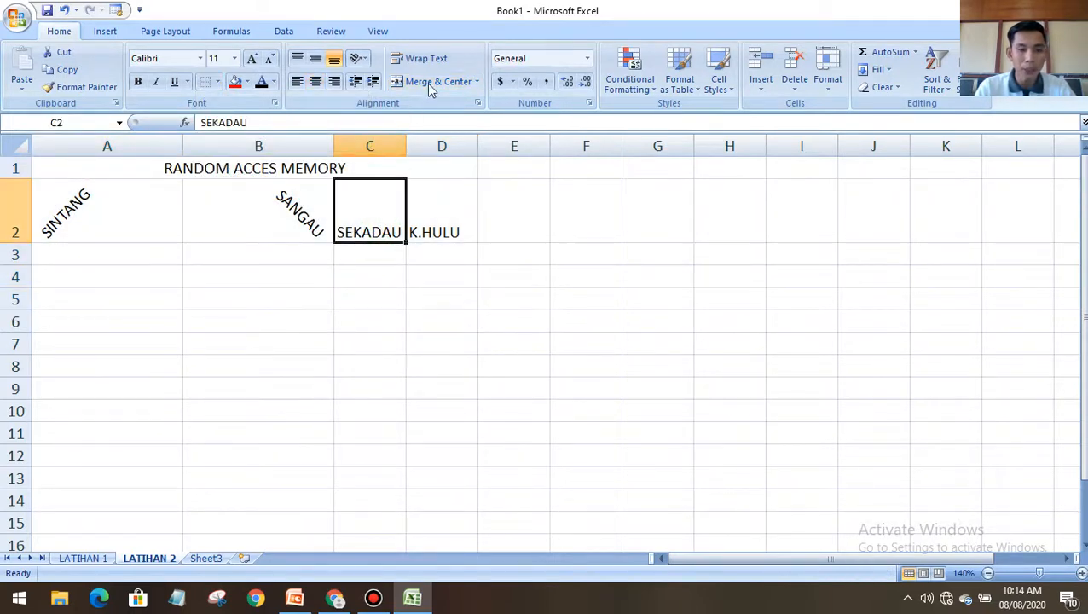
{"action": "left_click", "coordinate": [295, 598]}
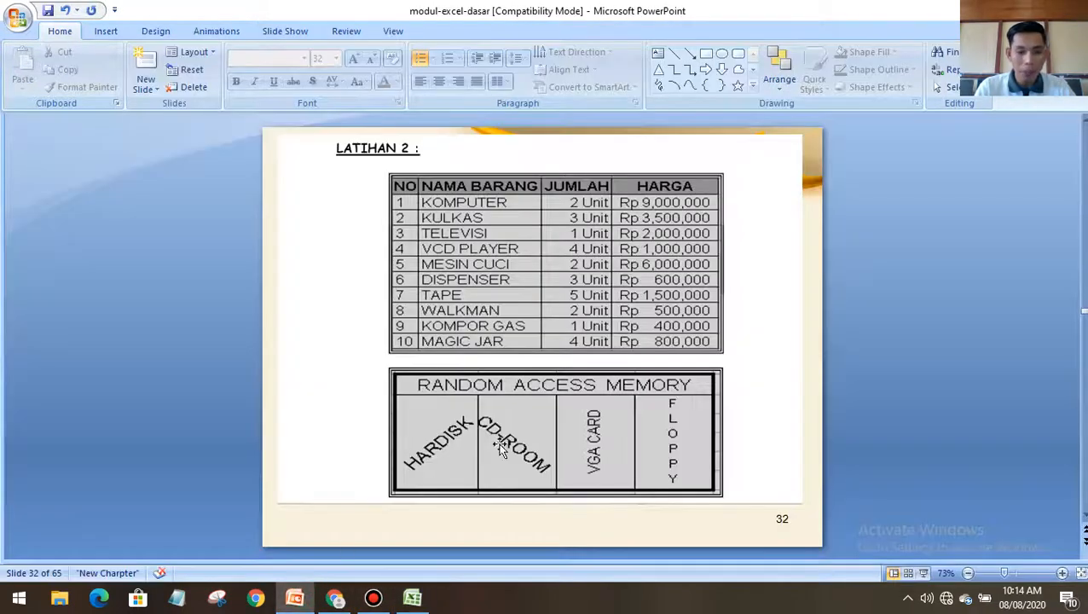
{"action": "left_click", "coordinate": [412, 598]}
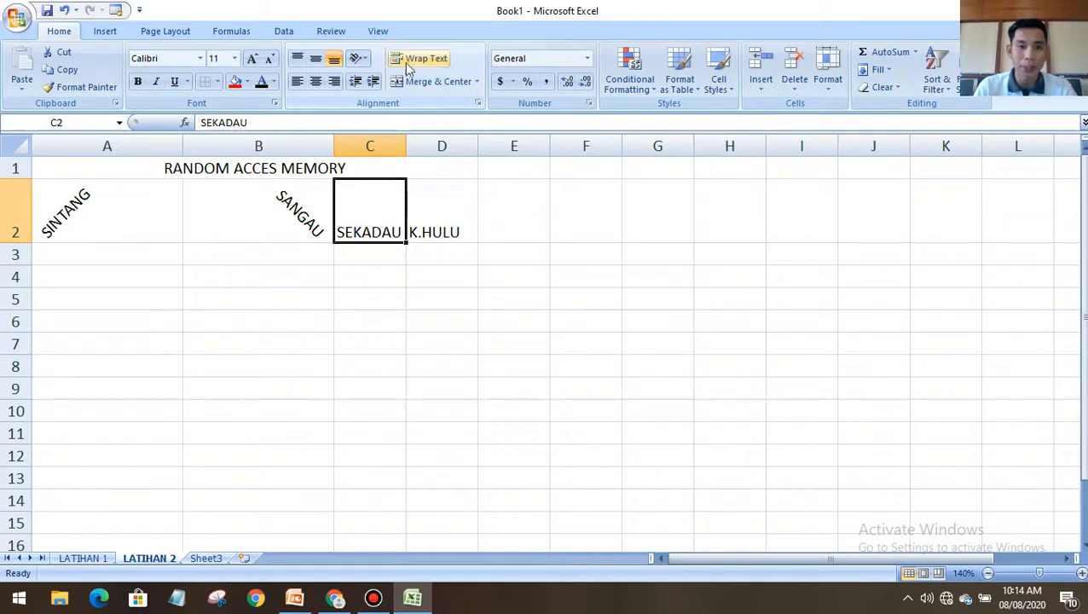
{"action": "left_click", "coordinate": [362, 59]}
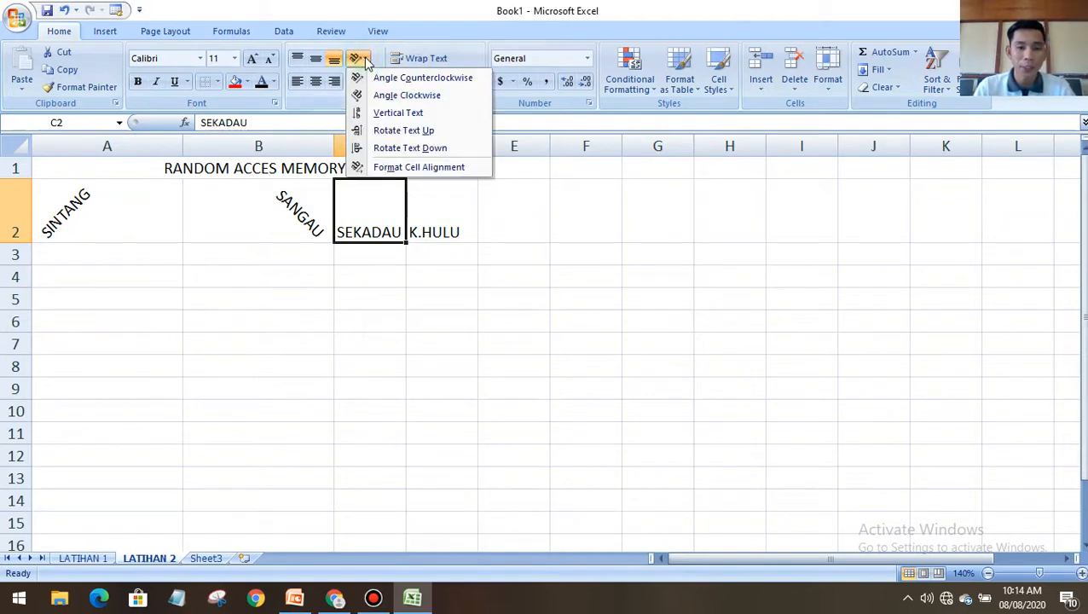
{"action": "left_click", "coordinate": [397, 112]}
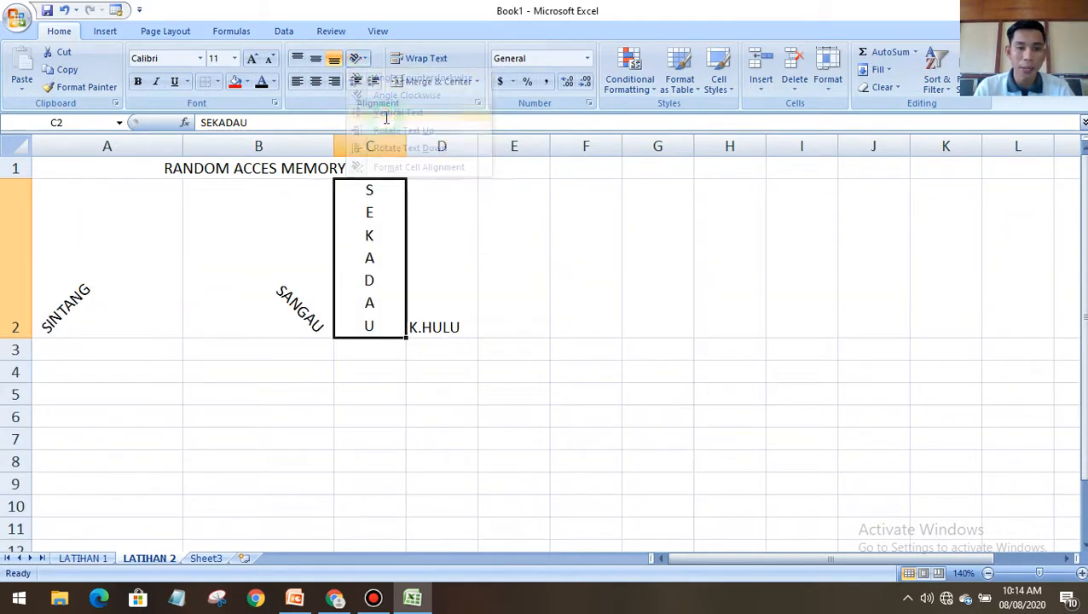
{"action": "left_click", "coordinate": [302, 329]}
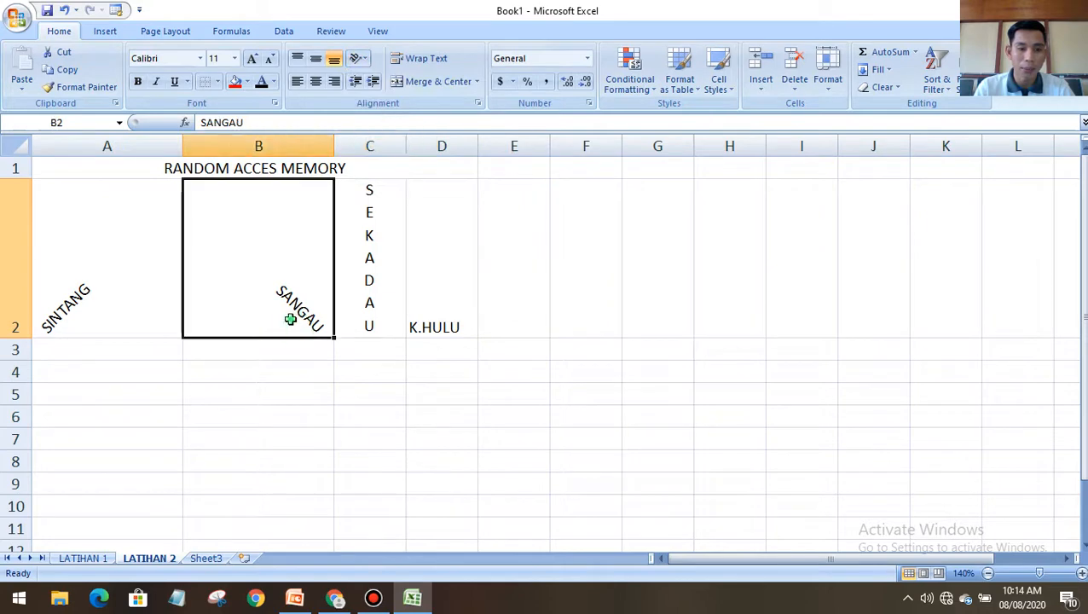
{"action": "double_click", "coordinate": [290, 319]}
{"action": "left_click", "coordinate": [351, 414]}
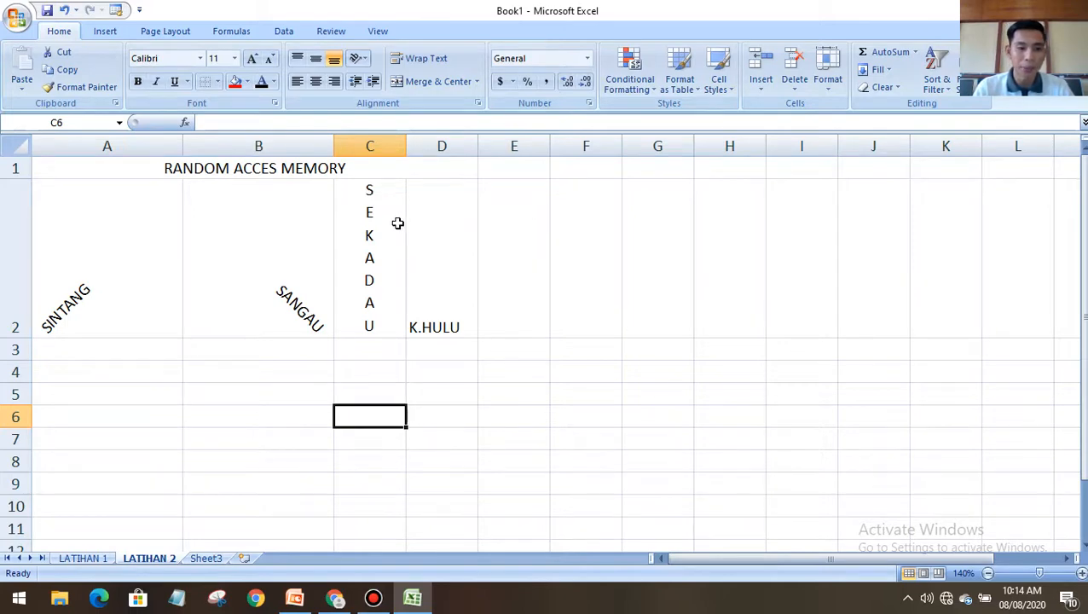
Consult the slide in PowerPoint again, then in Excel apply Rotate Text Up to K.HULU in D2
{"action": "left_click_drag", "start_coordinate": [131, 202], "coordinate": [417, 284]}
{"action": "left_click", "coordinate": [468, 286]}
{"action": "left_click", "coordinate": [294, 600]}
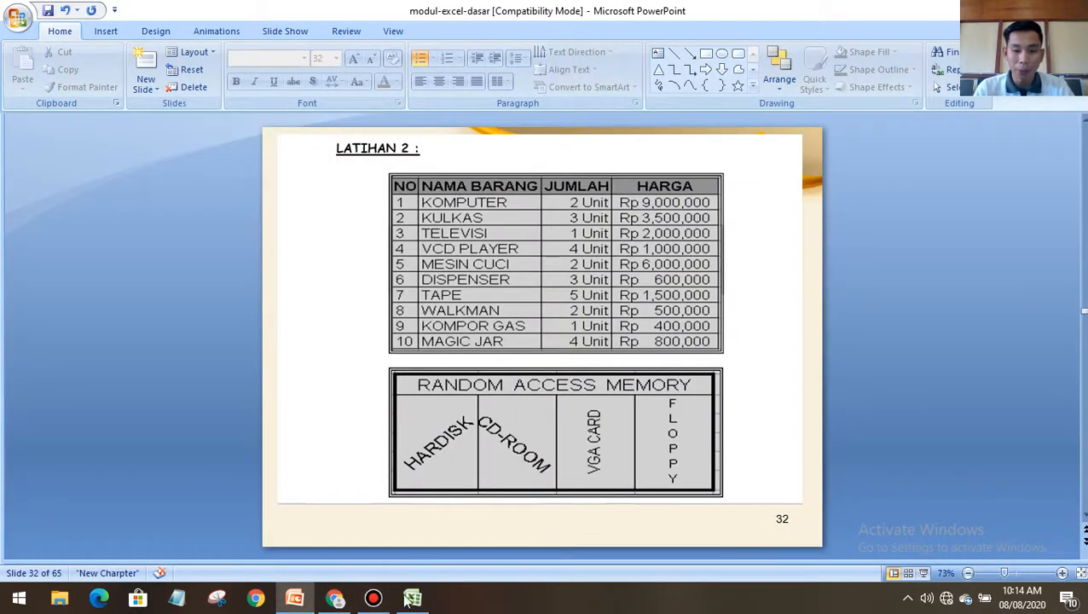
{"action": "left_click", "coordinate": [412, 597]}
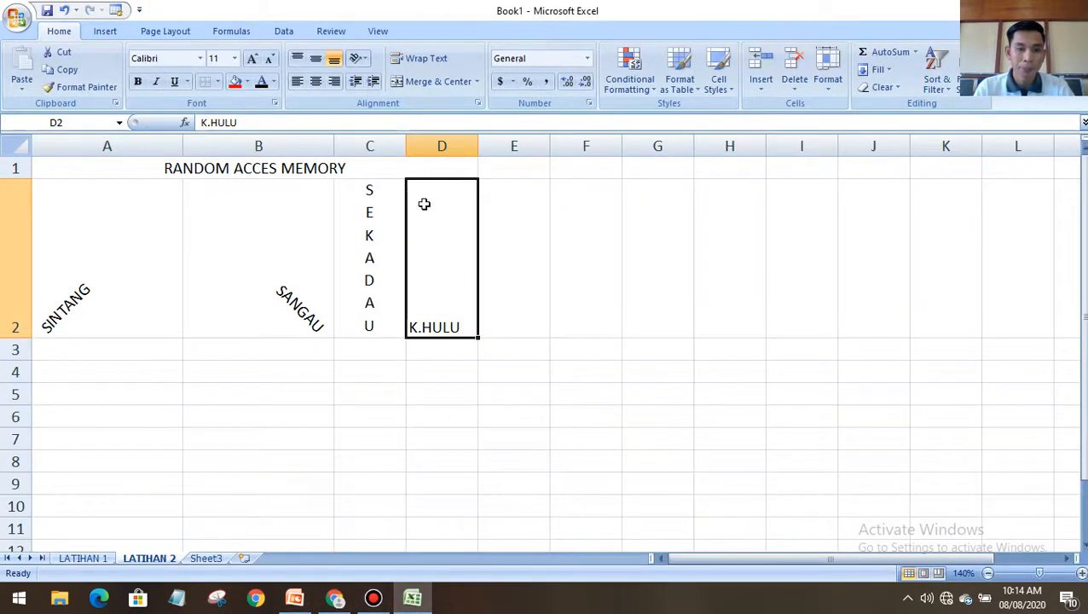
{"action": "left_click", "coordinate": [357, 58]}
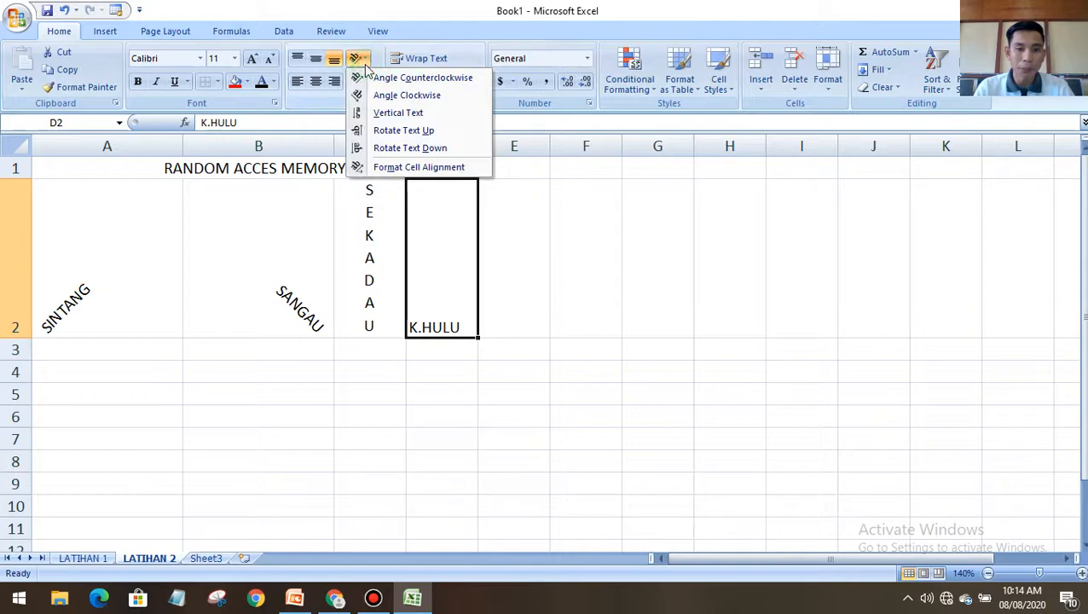
{"action": "left_click", "coordinate": [408, 131]}
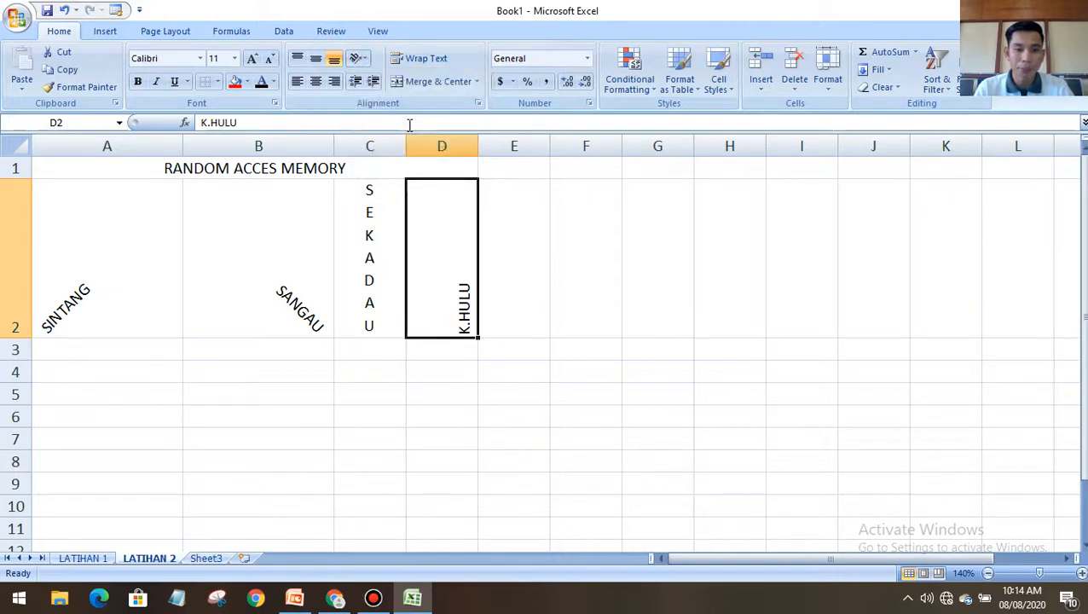
Change the orientation of the SEKADAU label in C2 to Rotate Text Down
{"action": "left_click", "coordinate": [373, 207]}
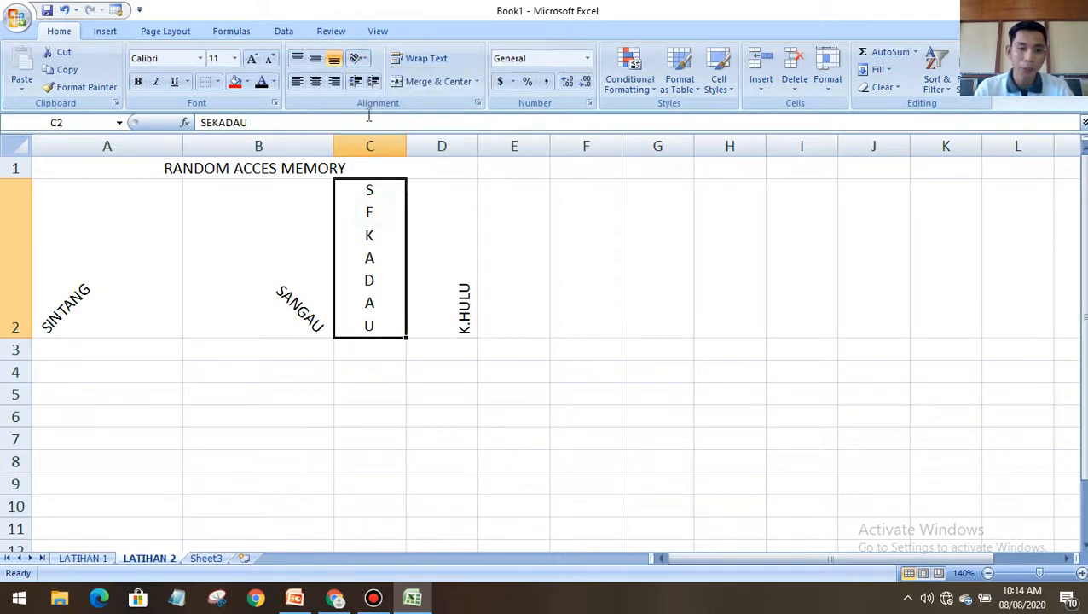
{"action": "left_click", "coordinate": [358, 58]}
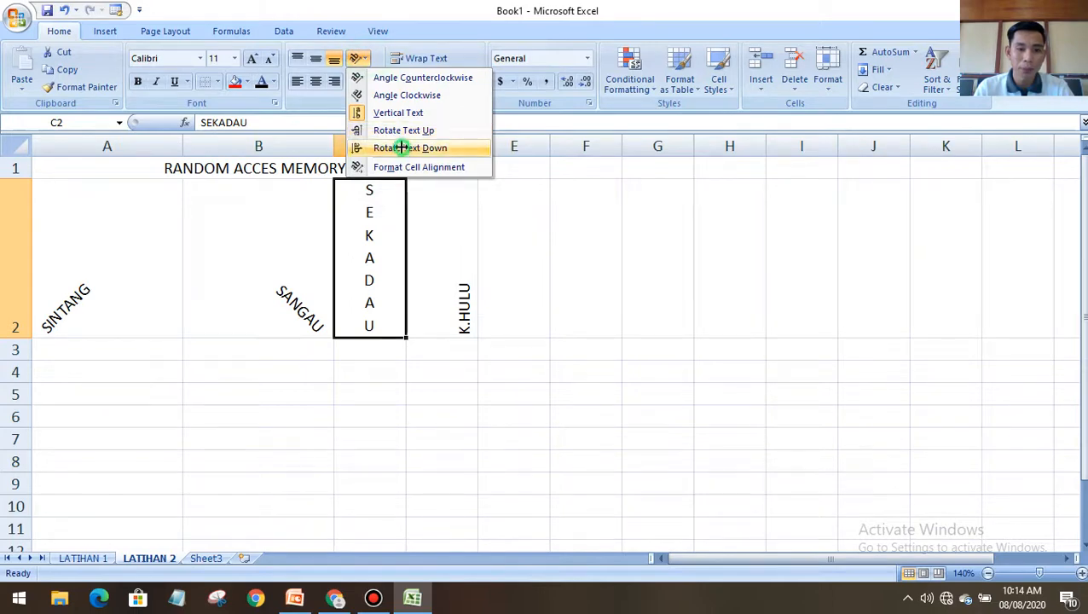
{"action": "left_click", "coordinate": [404, 151]}
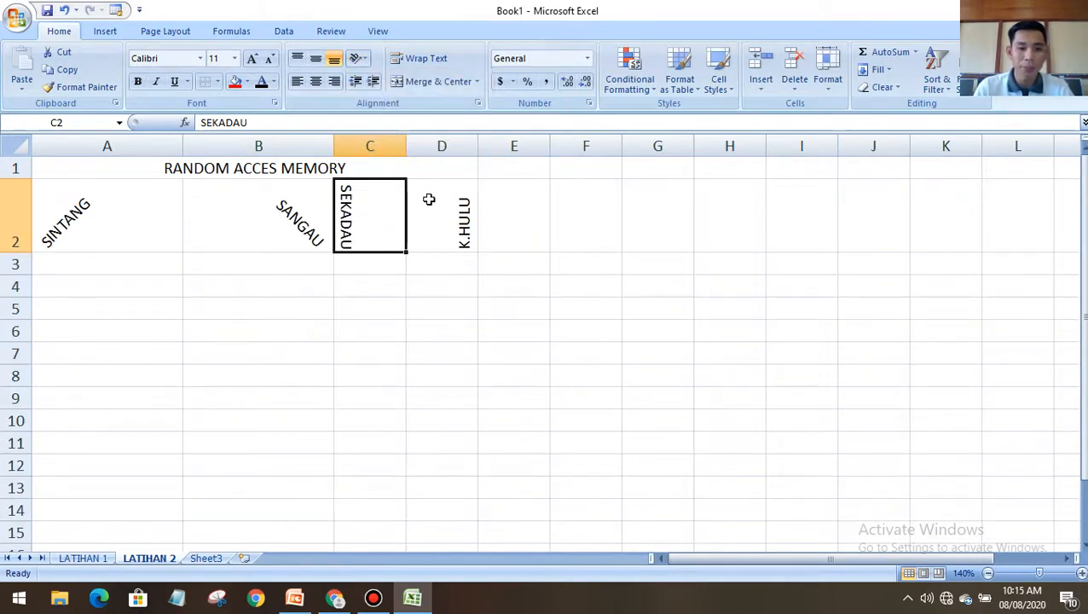
Give the SANGAU label in B2 a shallower downward tilt using the cell alignment's orientation dial
{"action": "left_click", "coordinate": [267, 230]}
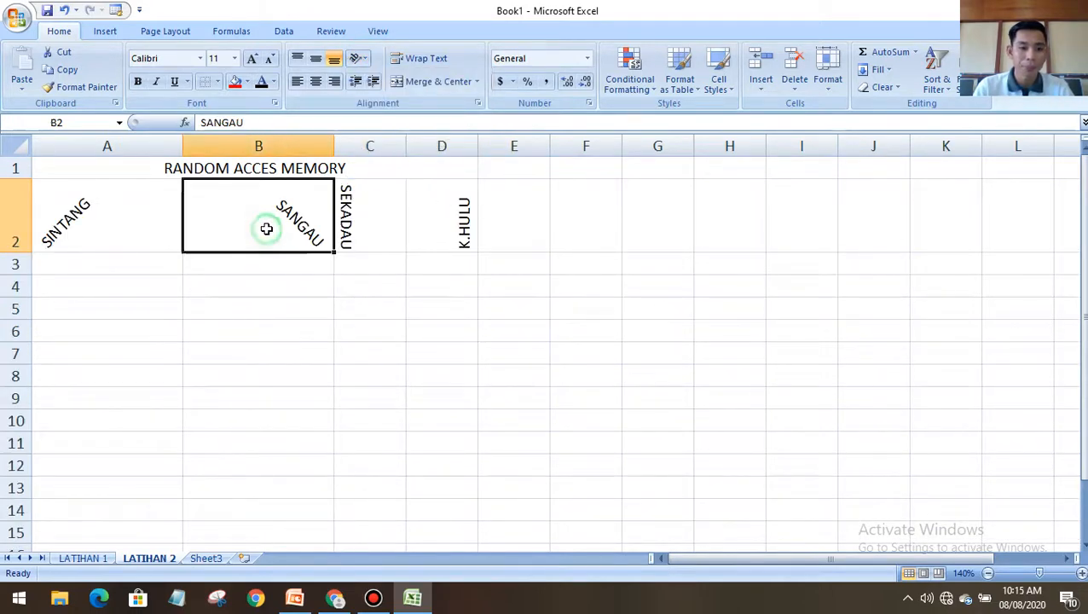
{"action": "left_click", "coordinate": [362, 58]}
{"action": "left_click", "coordinate": [356, 169]}
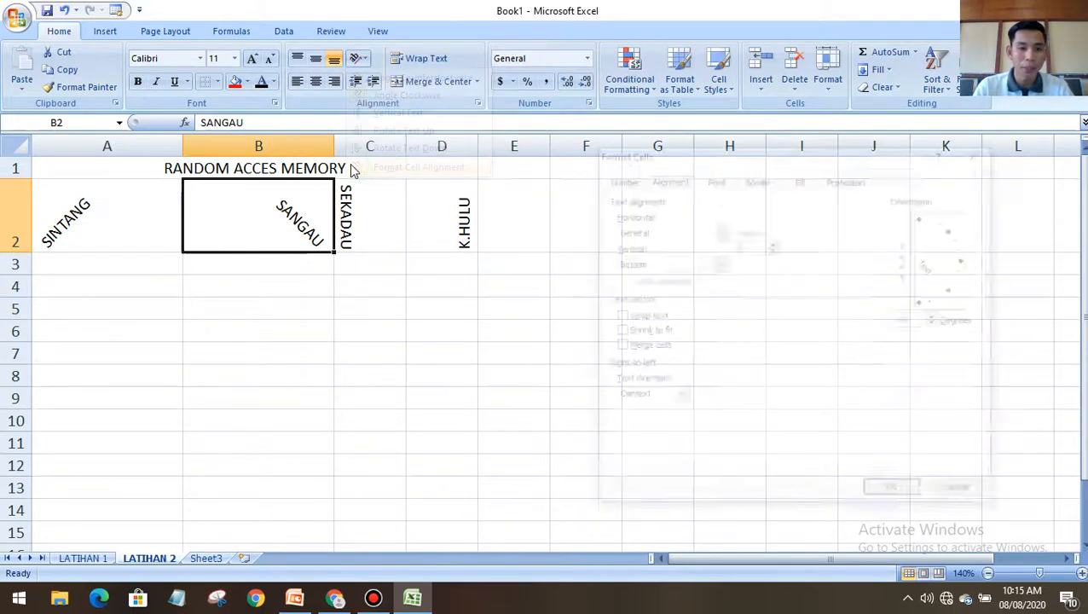
{"action": "left_click_drag", "start_coordinate": [954, 293], "coordinate": [967, 277]}
{"action": "left_click", "coordinate": [897, 493]}
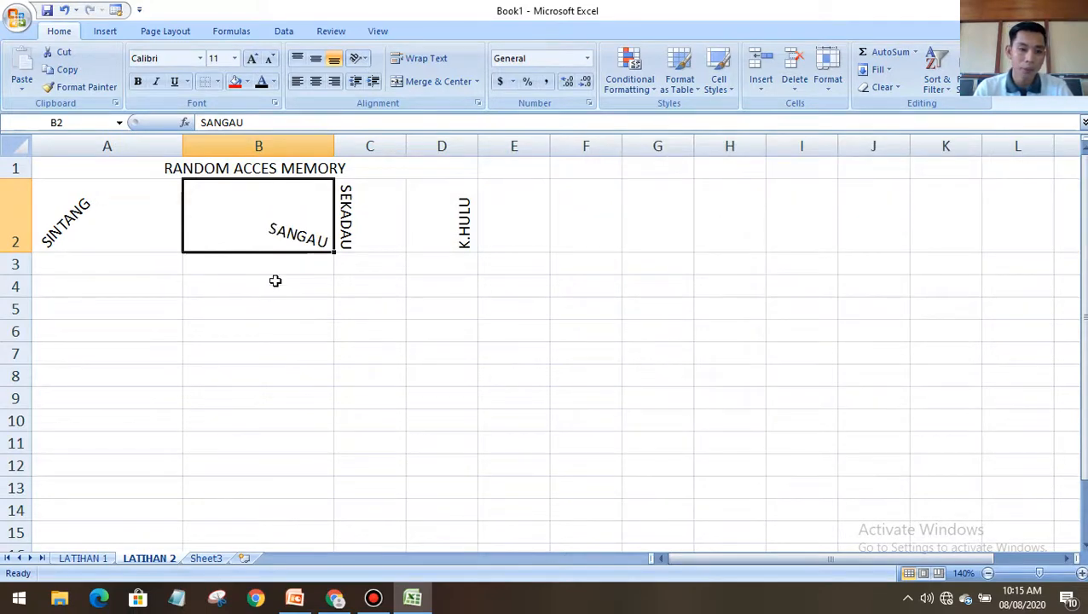
Adjust the orientation of SANGAU in B2 to a somewhat steeper downward angle in the Format Cells alignment settings
{"action": "left_click", "coordinate": [82, 222]}
{"action": "left_click", "coordinate": [270, 232]}
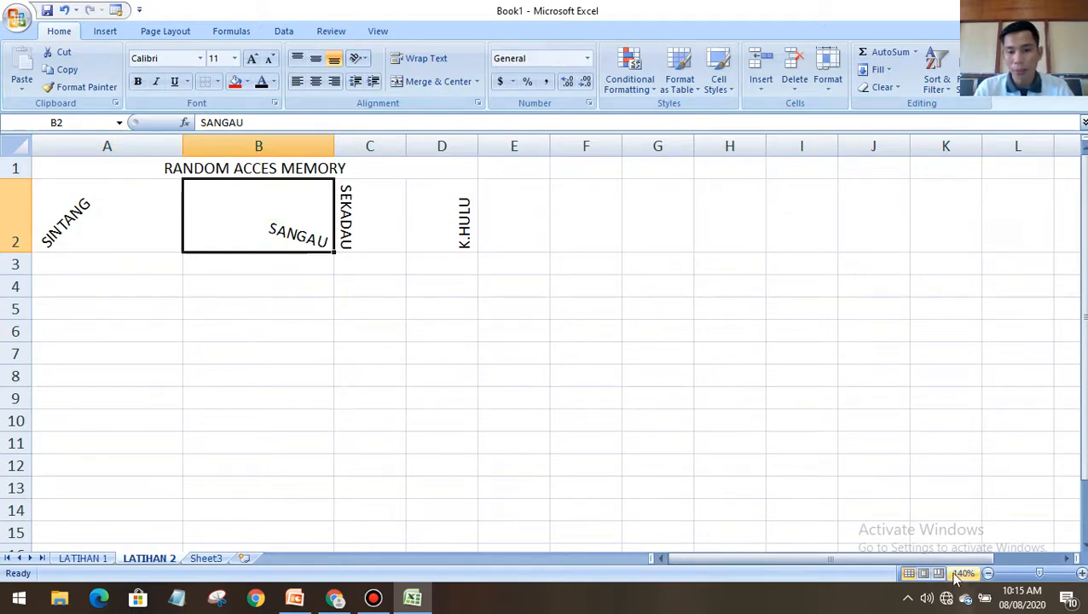
{"action": "right_click", "coordinate": [308, 233]}
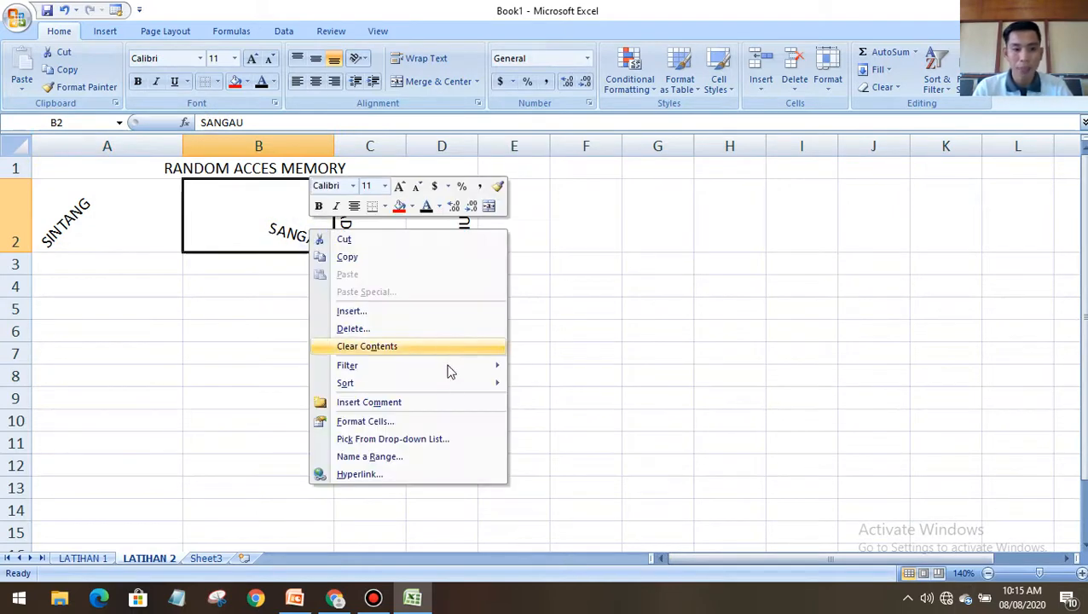
{"action": "left_click", "coordinate": [450, 421]}
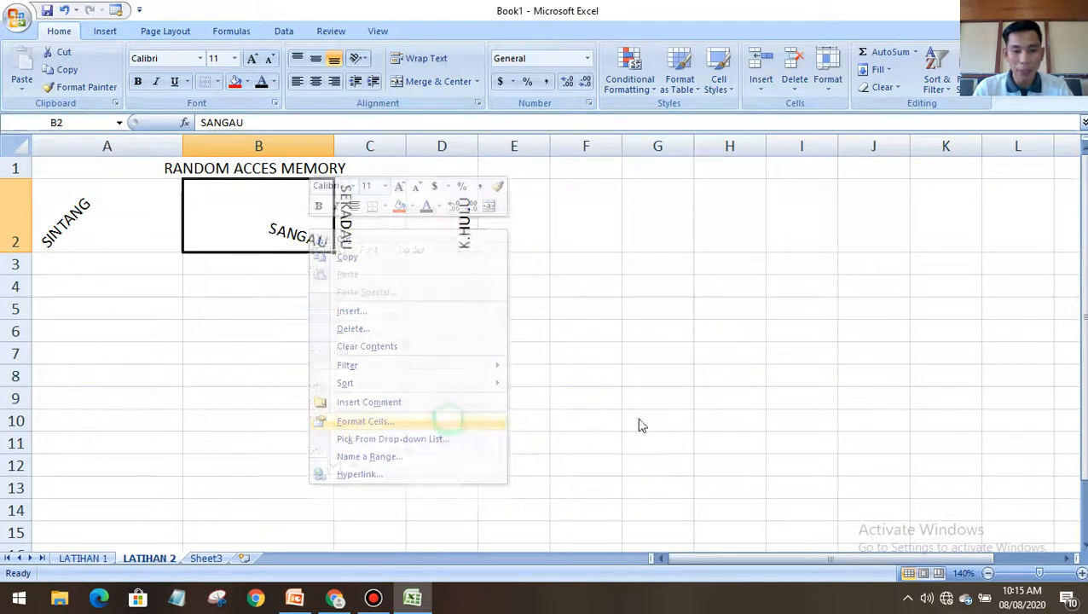
{"action": "left_click_drag", "start_coordinate": [610, 341], "coordinate": [620, 355]}
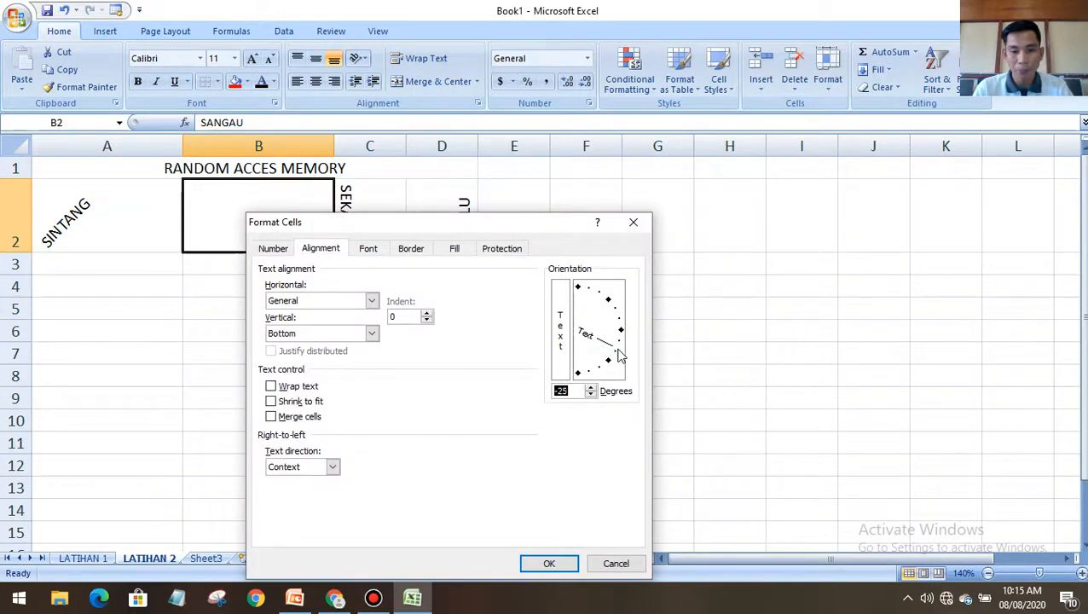
{"action": "left_click", "coordinate": [546, 564]}
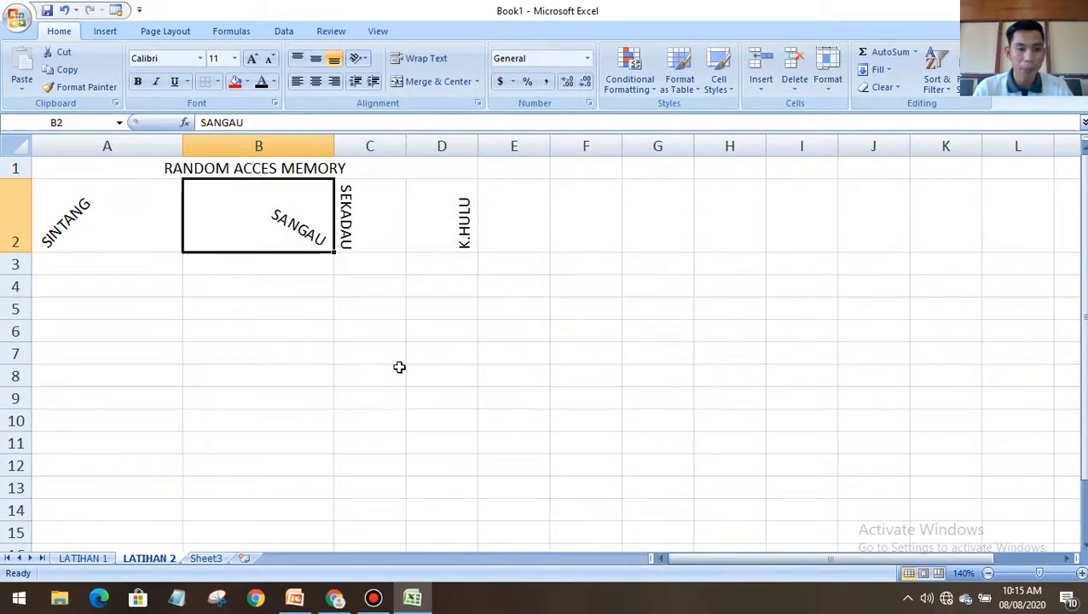
{"action": "left_click", "coordinate": [399, 369]}
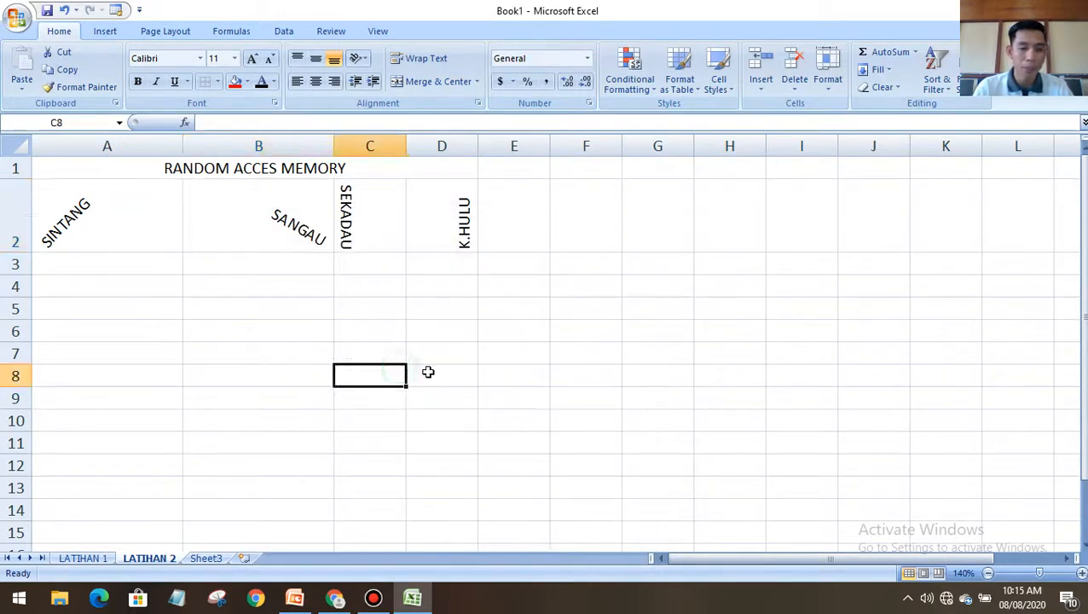
Center the SANGAU label horizontally in B2, then select the SINTANG cell A2
{"action": "left_click", "coordinate": [86, 167]}
{"action": "left_click", "coordinate": [116, 224]}
{"action": "left_click", "coordinate": [263, 206]}
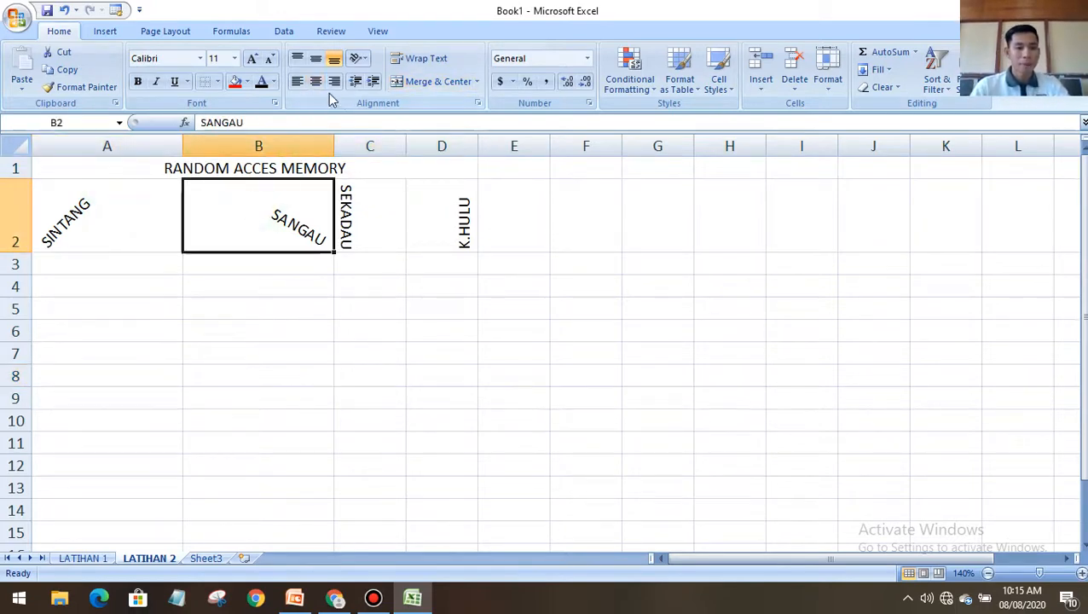
{"action": "left_click", "coordinate": [316, 81]}
{"action": "left_click", "coordinate": [85, 212]}
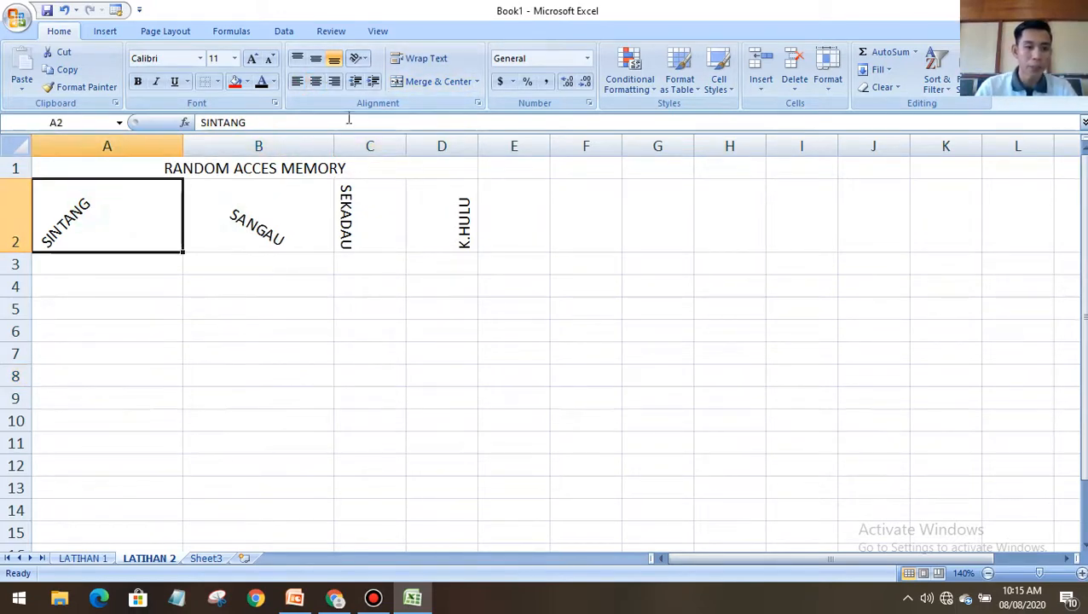
Center the SINTANG label horizontally and vertically in A2, and middle-align the SANGAU label in B2
{"action": "left_click", "coordinate": [316, 81]}
{"action": "left_click", "coordinate": [317, 58]}
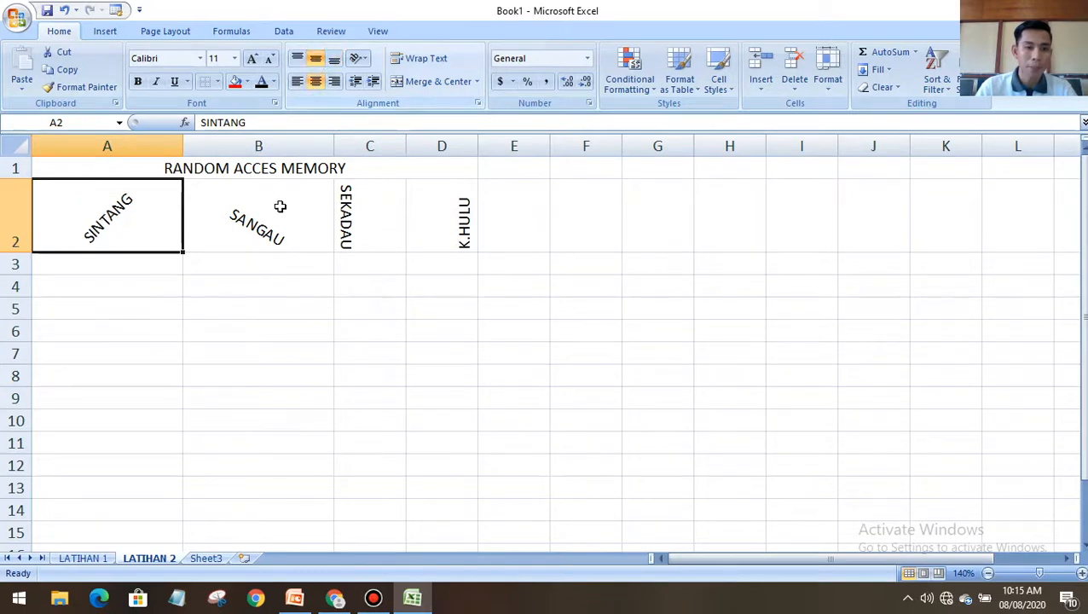
{"action": "left_click", "coordinate": [282, 208]}
{"action": "left_click", "coordinate": [316, 58]}
{"action": "left_click", "coordinate": [313, 259]}
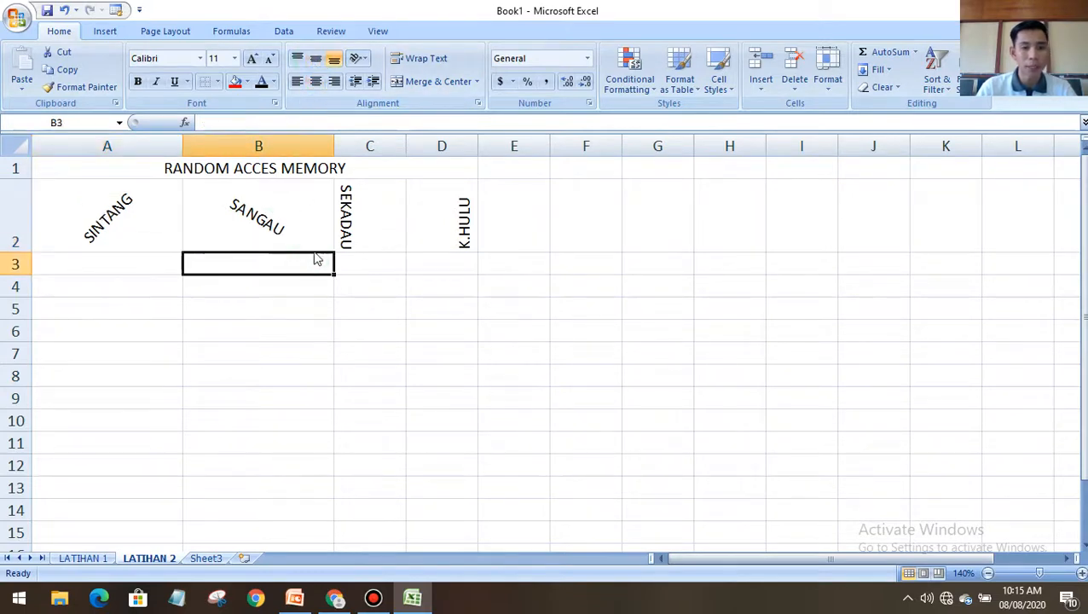
Try a Thick Box Border around the title and label cells A1:D2, and undo it
{"action": "left_click_drag", "start_coordinate": [97, 168], "coordinate": [442, 231]}
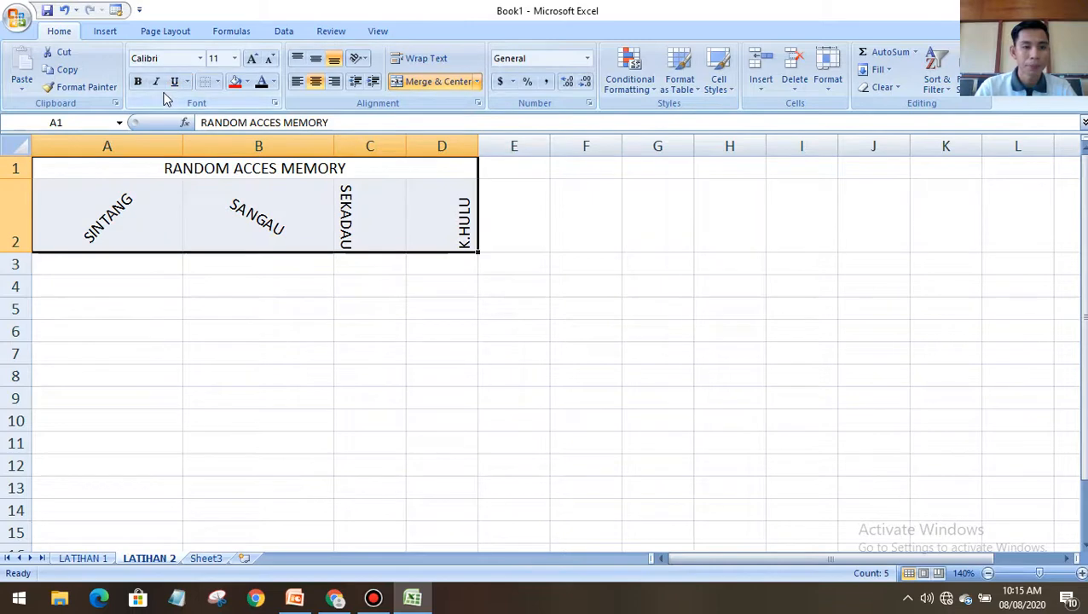
{"action": "left_click", "coordinate": [215, 81]}
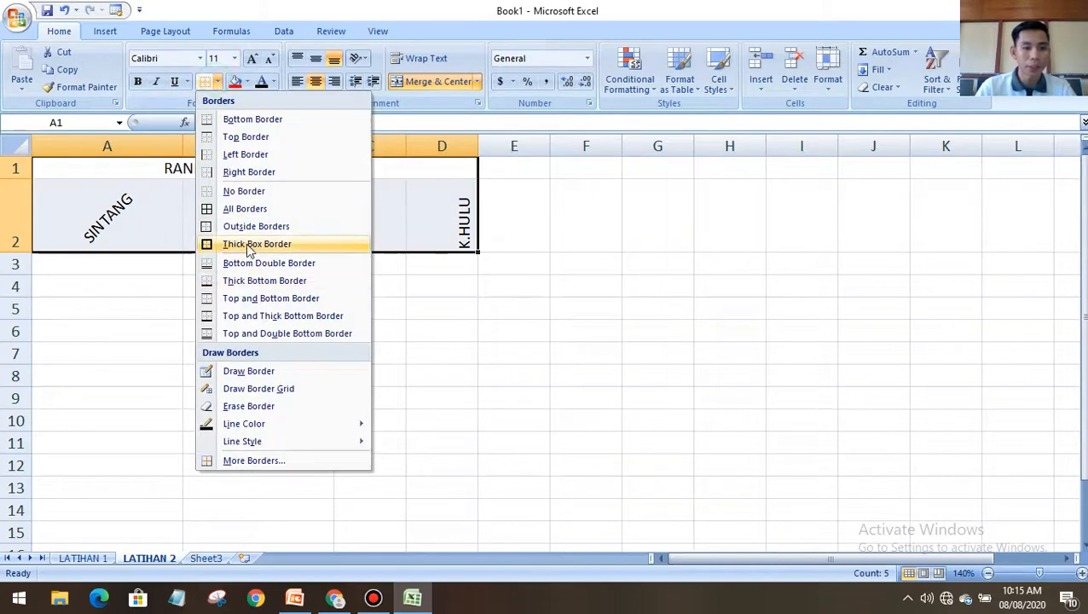
{"action": "left_click", "coordinate": [246, 244]}
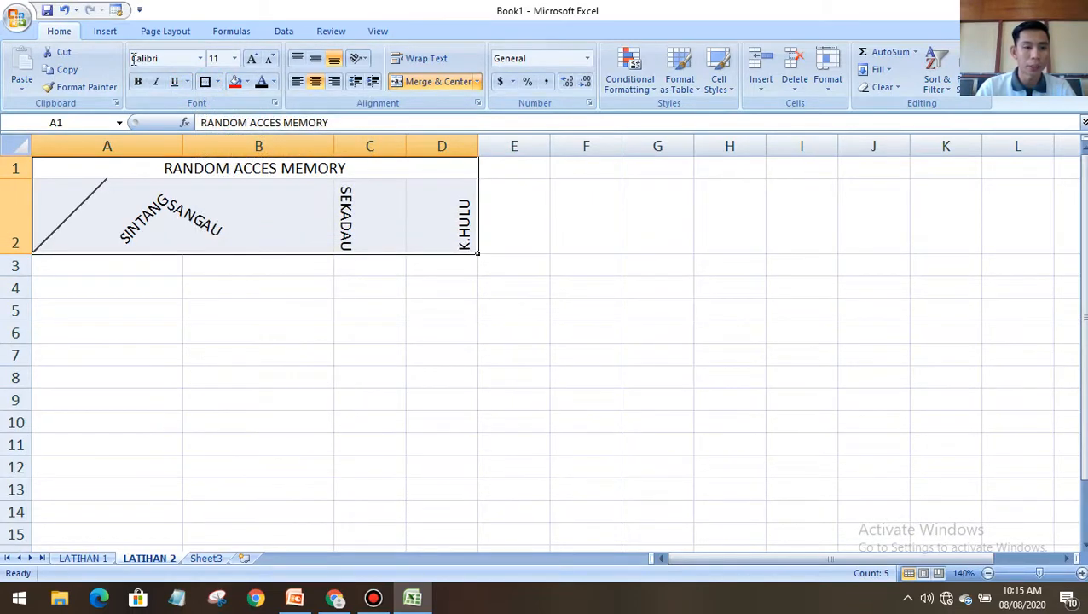
{"action": "left_click", "coordinate": [64, 10]}
{"action": "left_click", "coordinate": [238, 323]}
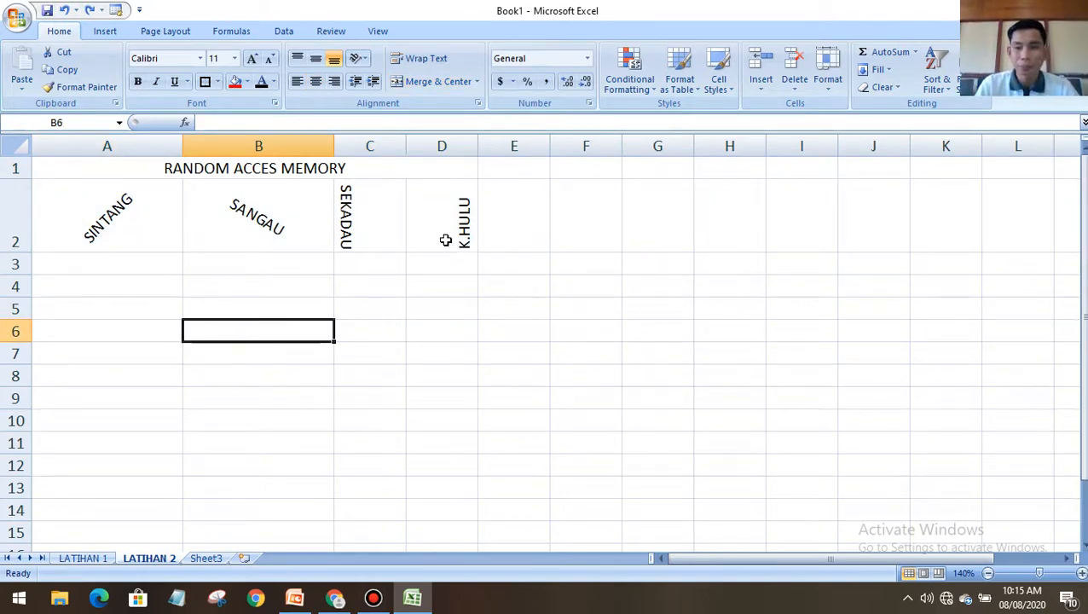
Check the RANDOM ACCESS MEMORY table in PowerPoint, return to Excel, and narrow columns A to C equally and column D slightly further
{"action": "left_click", "coordinate": [294, 598]}
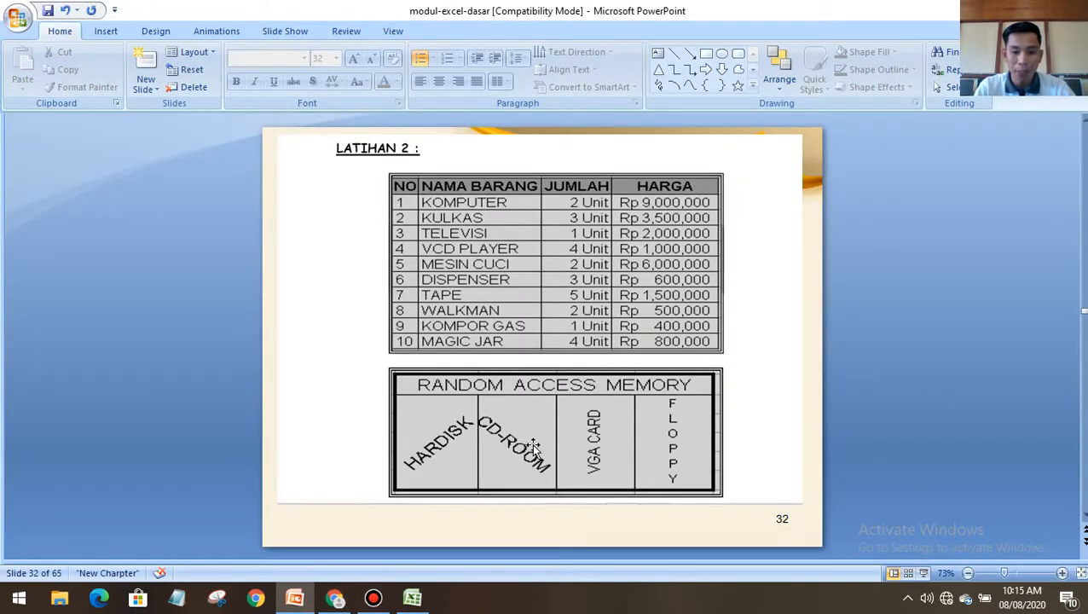
{"action": "left_click", "coordinate": [413, 598]}
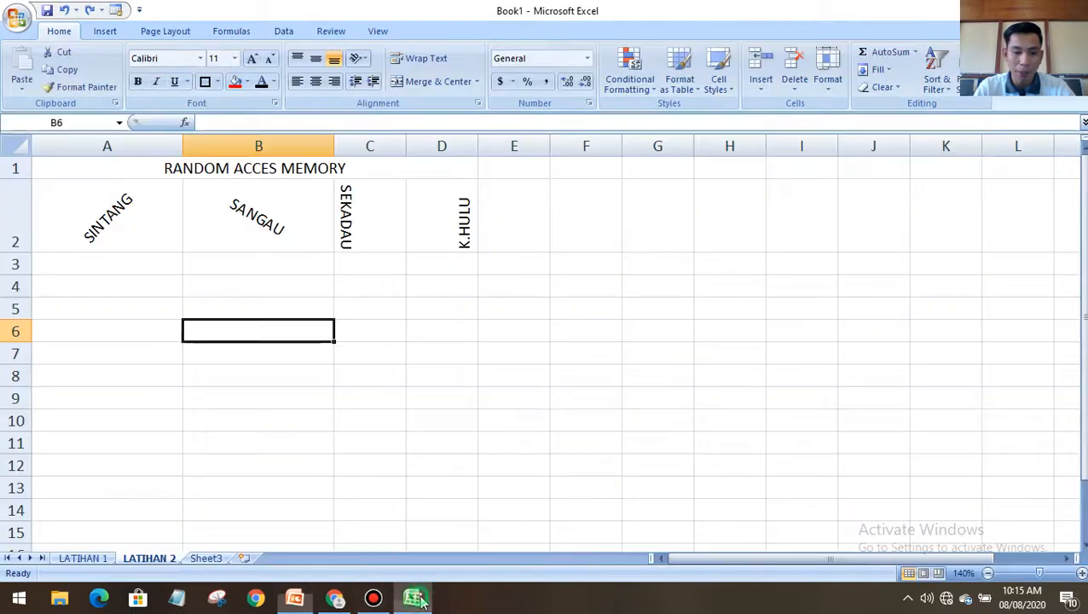
{"action": "left_click", "coordinate": [460, 226]}
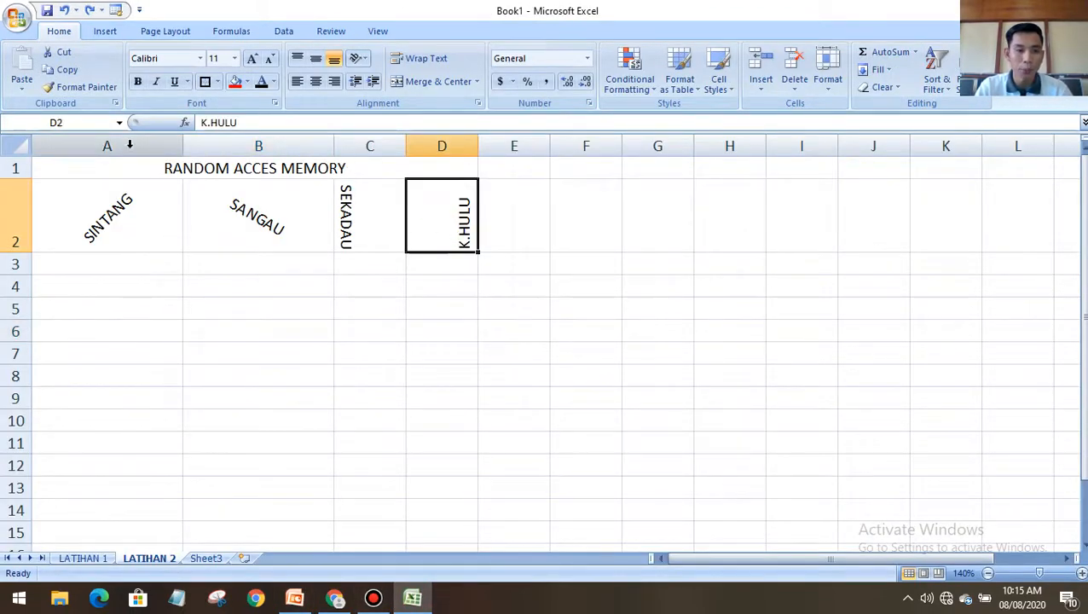
{"action": "left_click_drag", "start_coordinate": [136, 154], "coordinate": [370, 146]}
{"action": "left_click_drag", "start_coordinate": [182, 145], "coordinate": [99, 154]}
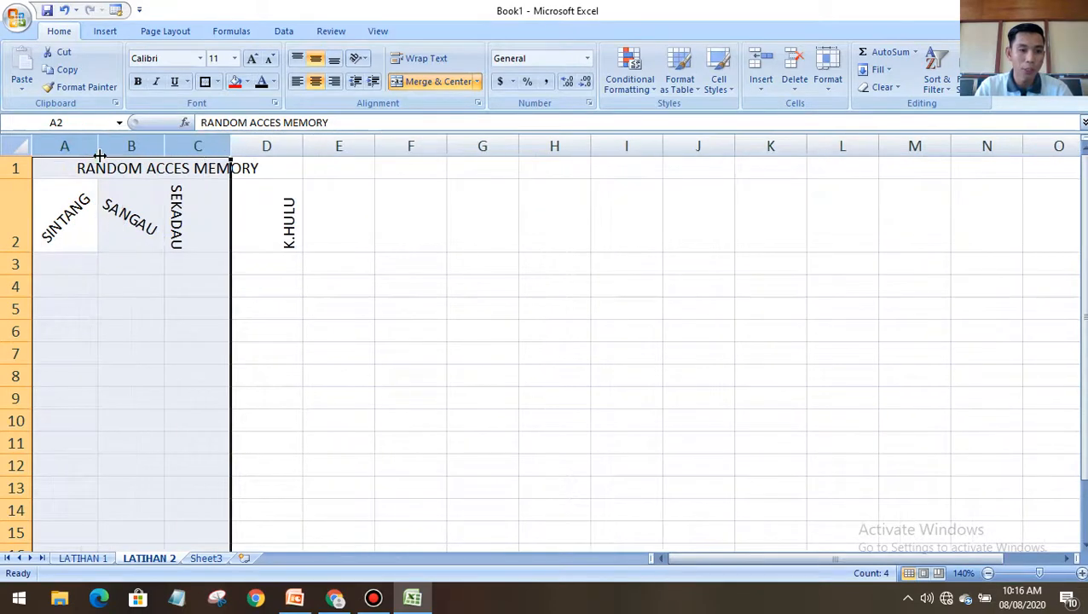
{"action": "left_click", "coordinate": [292, 147]}
{"action": "left_click_drag", "start_coordinate": [302, 146], "coordinate": [279, 147]}
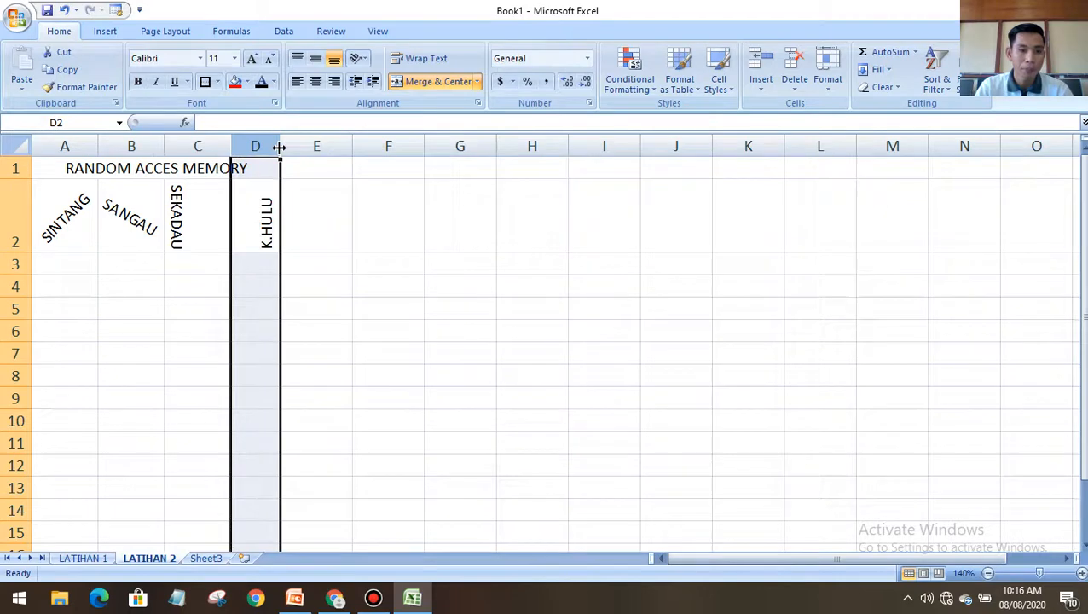
{"action": "left_click", "coordinate": [391, 299]}
Center the SEKADAU label horizontally in C2 and center the K.HULU label both horizontally and vertically in D2
{"action": "left_click", "coordinate": [203, 212]}
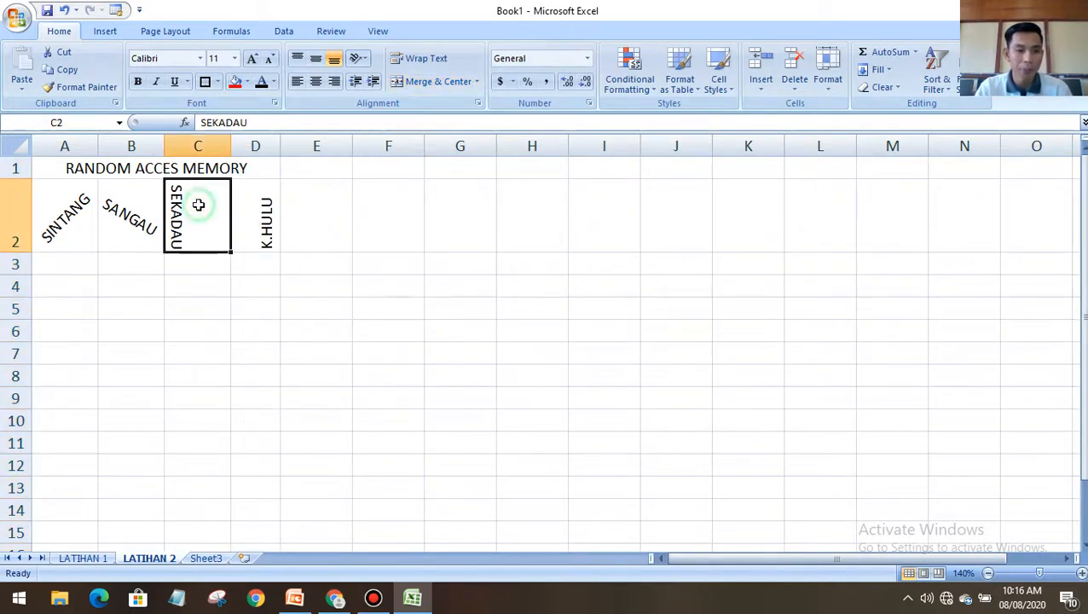
{"action": "left_click", "coordinate": [315, 81]}
{"action": "left_click", "coordinate": [261, 222]}
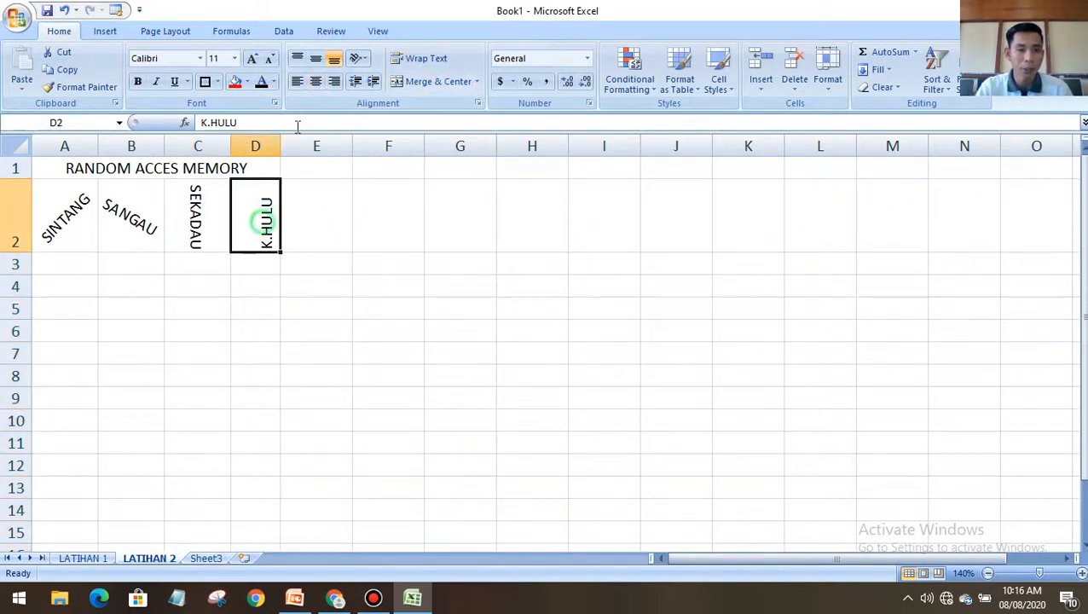
{"action": "left_click", "coordinate": [316, 81]}
{"action": "left_click", "coordinate": [316, 58]}
{"action": "left_click", "coordinate": [213, 212]}
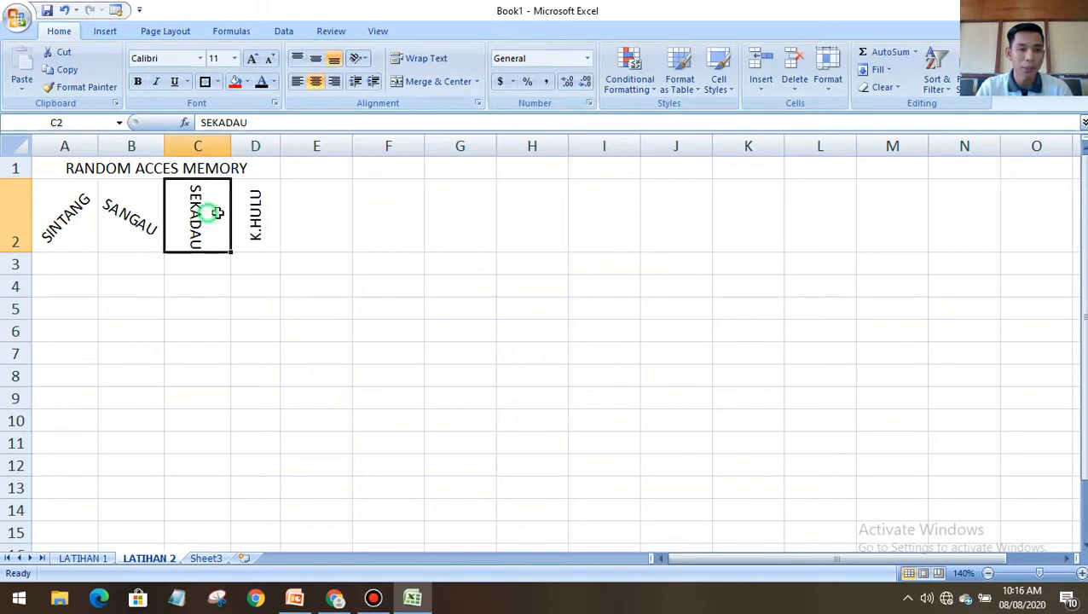
{"action": "left_click", "coordinate": [377, 242]}
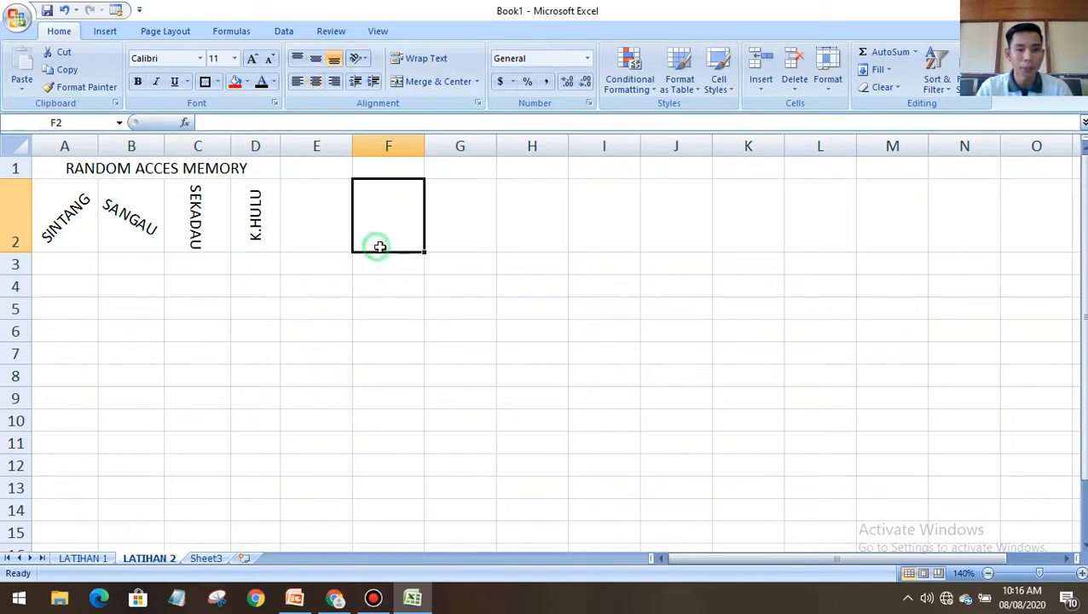
Retry the Thick Box Border on the narrowed table A1:D2 and undo the border again
{"action": "left_click", "coordinate": [214, 304]}
{"action": "left_click_drag", "start_coordinate": [63, 175], "coordinate": [99, 224]}
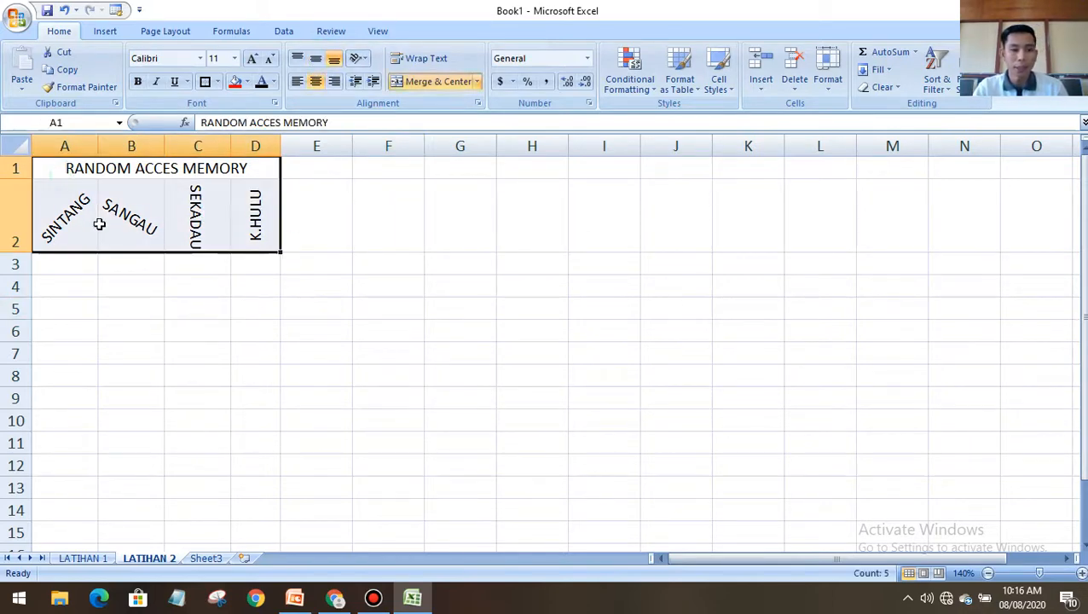
{"action": "left_click_drag", "start_coordinate": [200, 360], "coordinate": [200, 376]}
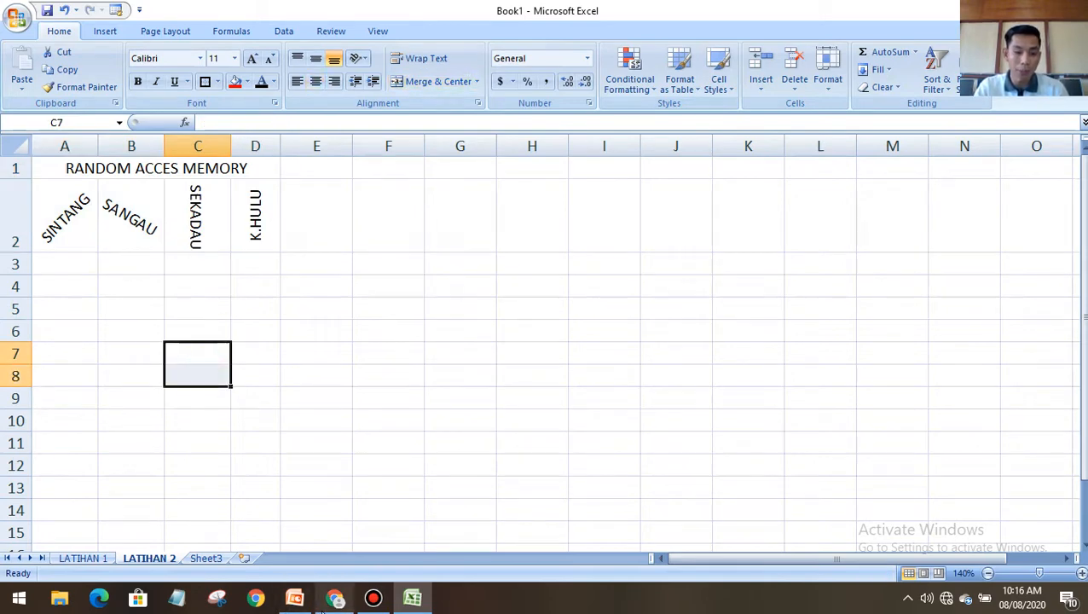
{"action": "left_click_drag", "start_coordinate": [60, 166], "coordinate": [256, 226]}
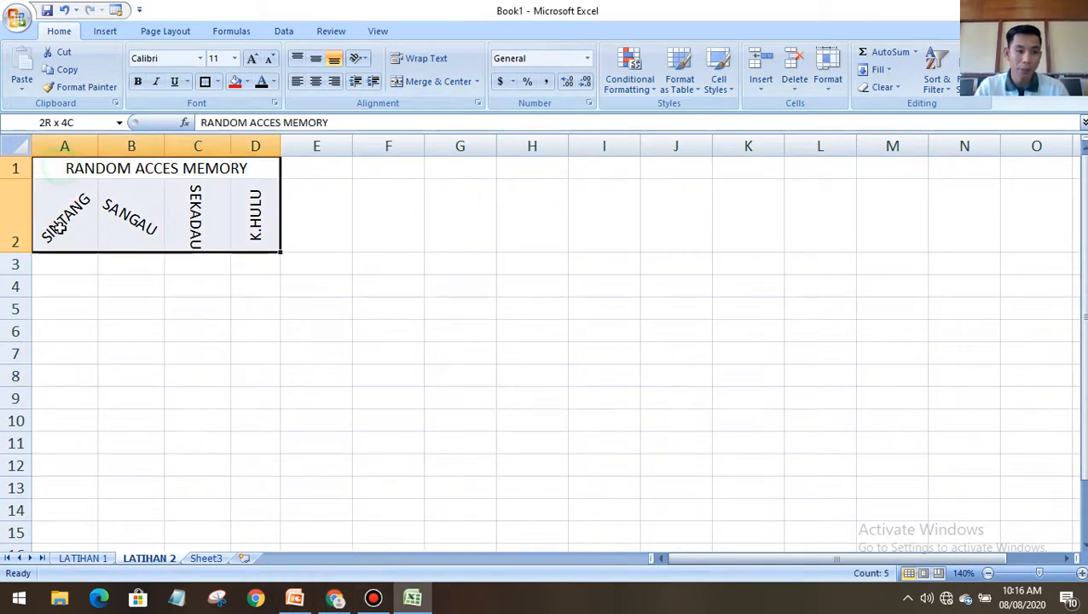
{"action": "left_click", "coordinate": [205, 81]}
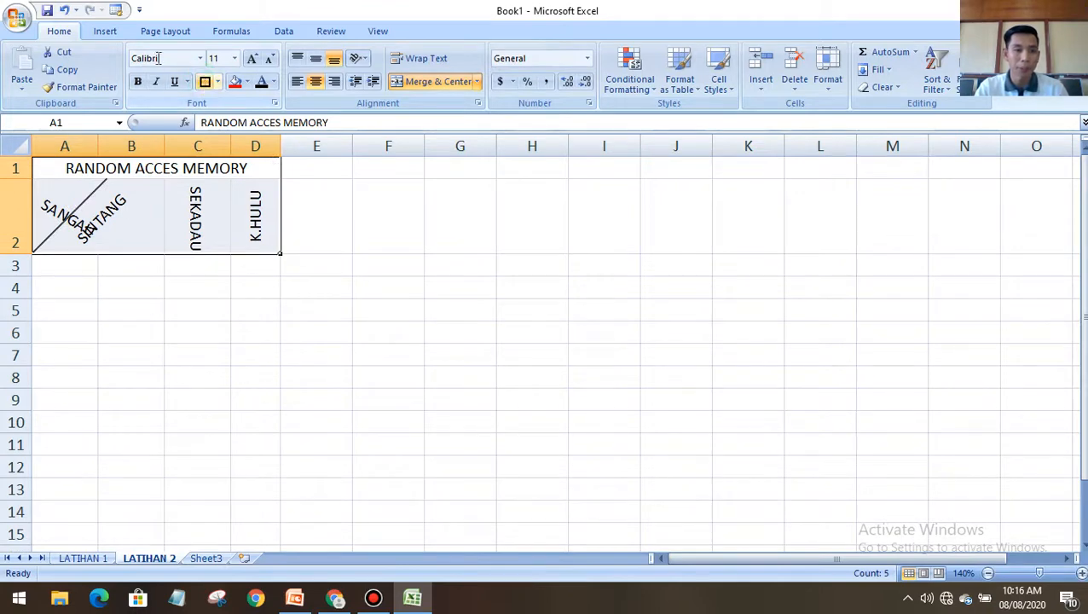
{"action": "left_click", "coordinate": [65, 10]}
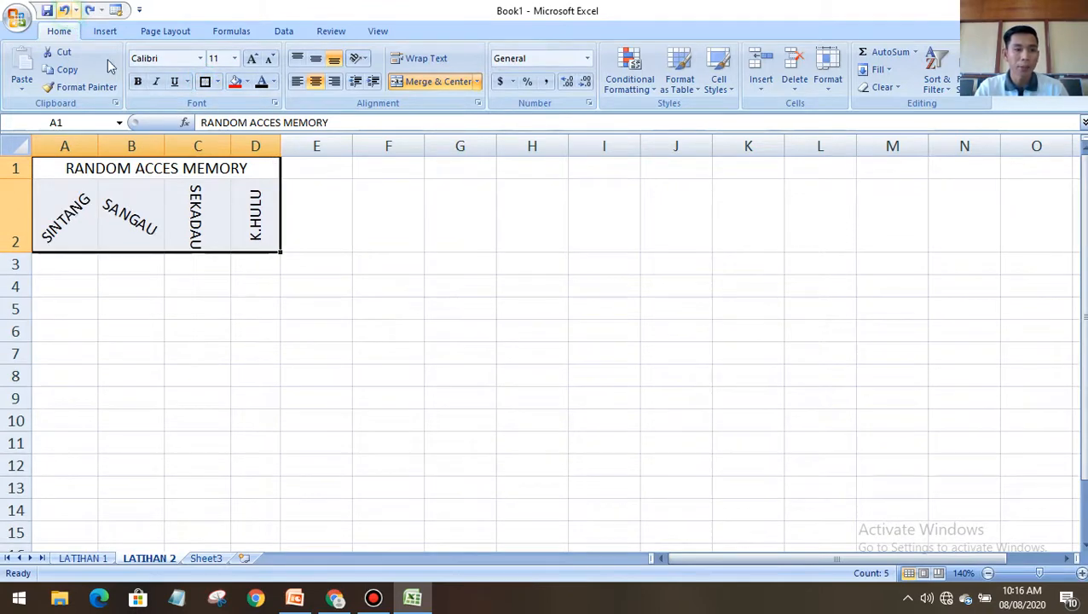
{"action": "left_click", "coordinate": [238, 302]}
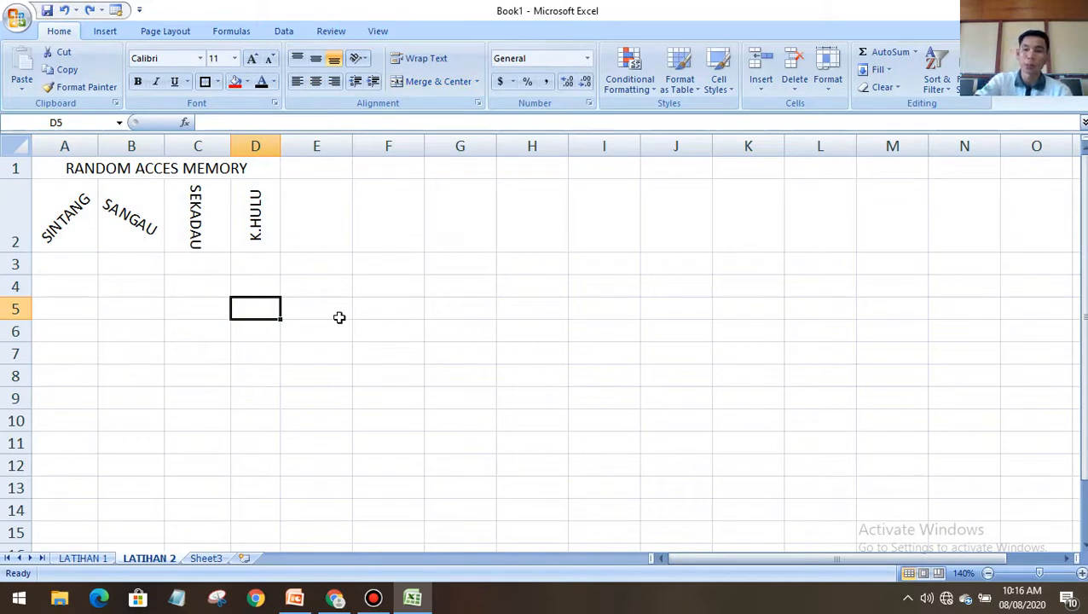
Switch to the PowerPoint module and advance past the LATIHAN 2 slide to slide 33, PERTEMUAN III FUNGSI PERHITUNGAN
{"action": "left_click", "coordinate": [296, 601]}
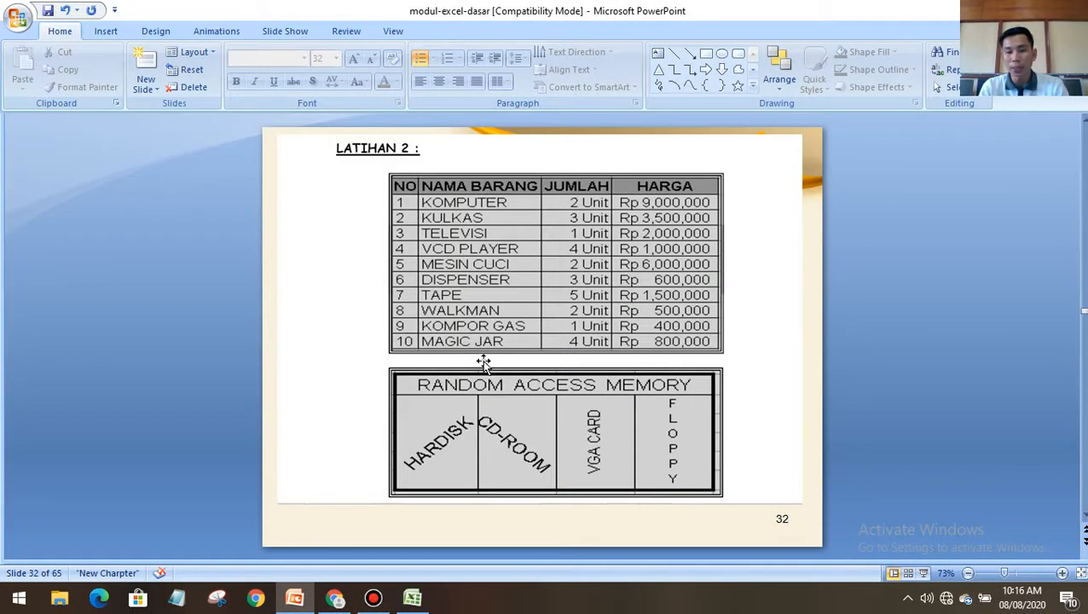
{"action": "scroll", "coordinate": [484, 363], "scroll_direction": "down", "scroll_amount": 1}
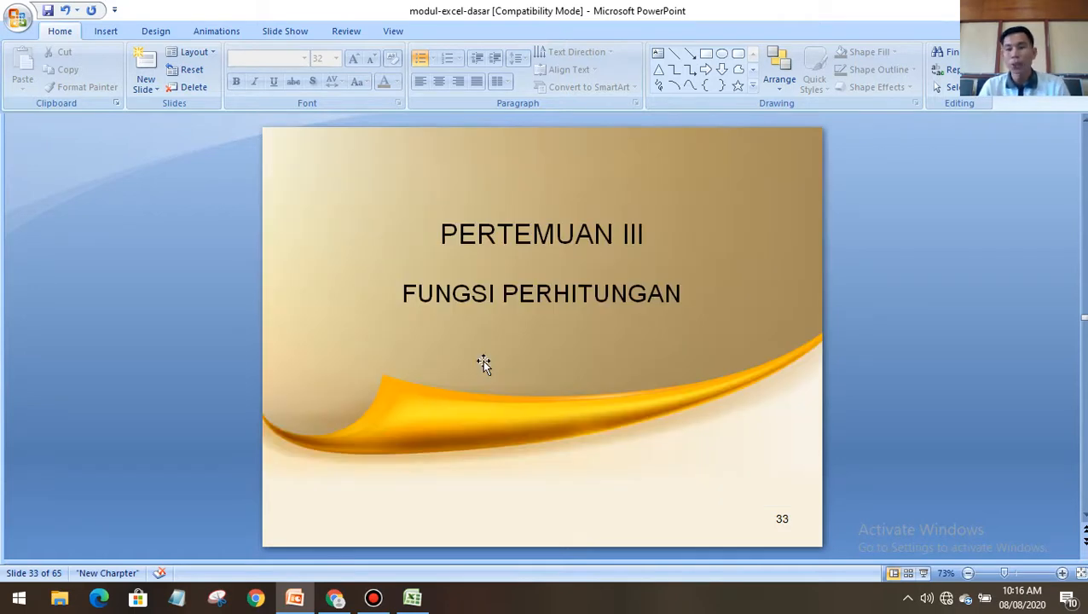